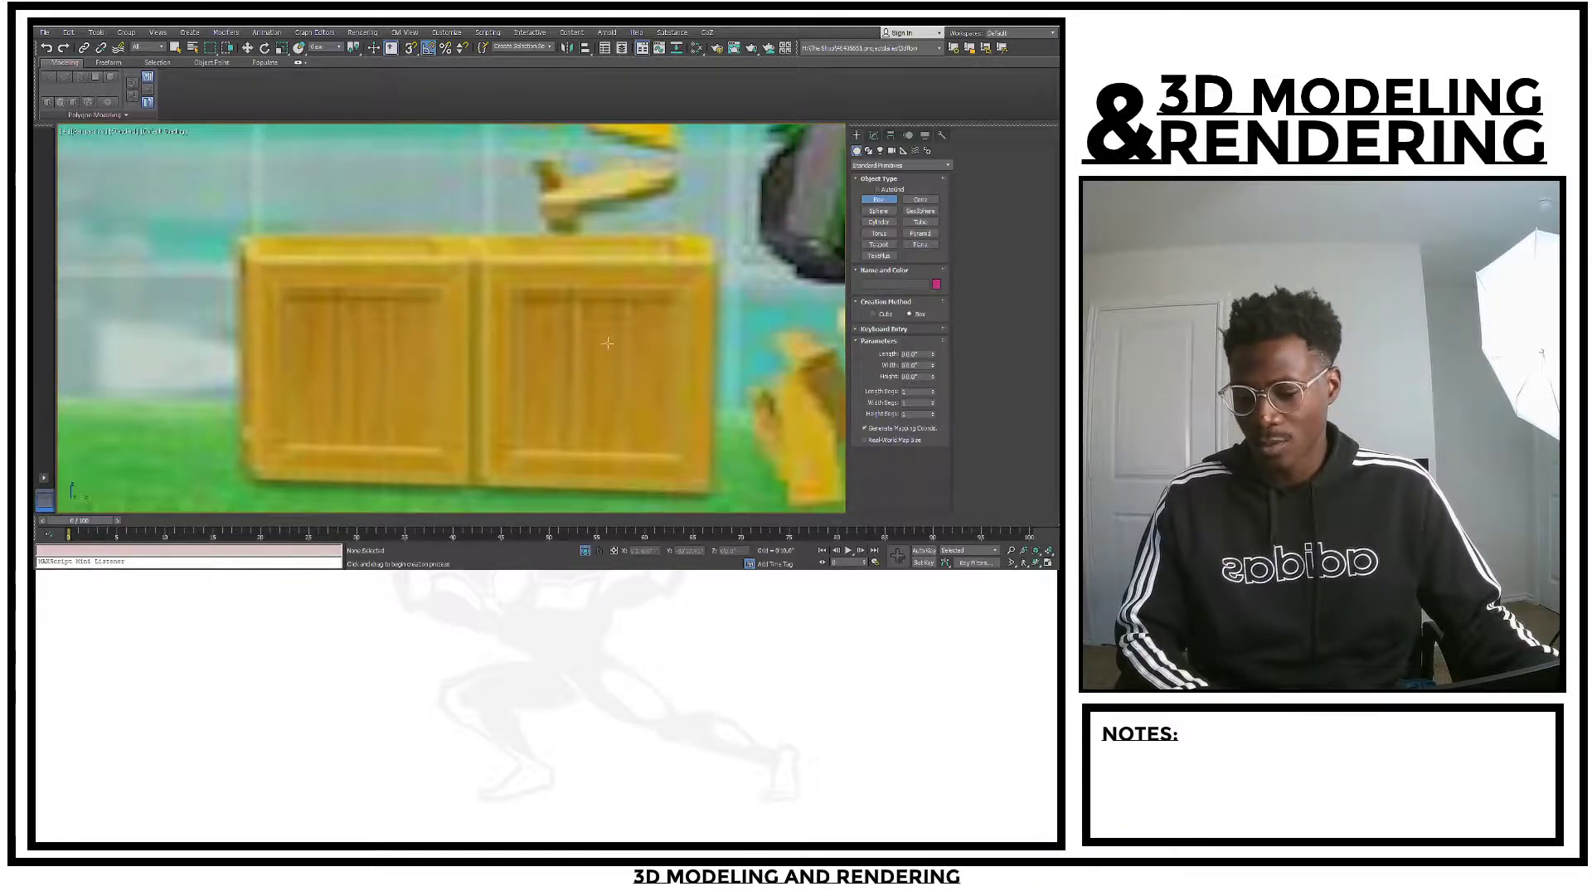
Examine the Mario level reference image, focusing on the shape and panelling of the pair of wooden crates beside the green kart
{"action": "scroll", "coordinate": [586, 325], "scroll_direction": "down", "scroll_amount": 5}
{"action": "middle_click_drag", "start_coordinate": [496, 304], "coordinate": [690, 288]}
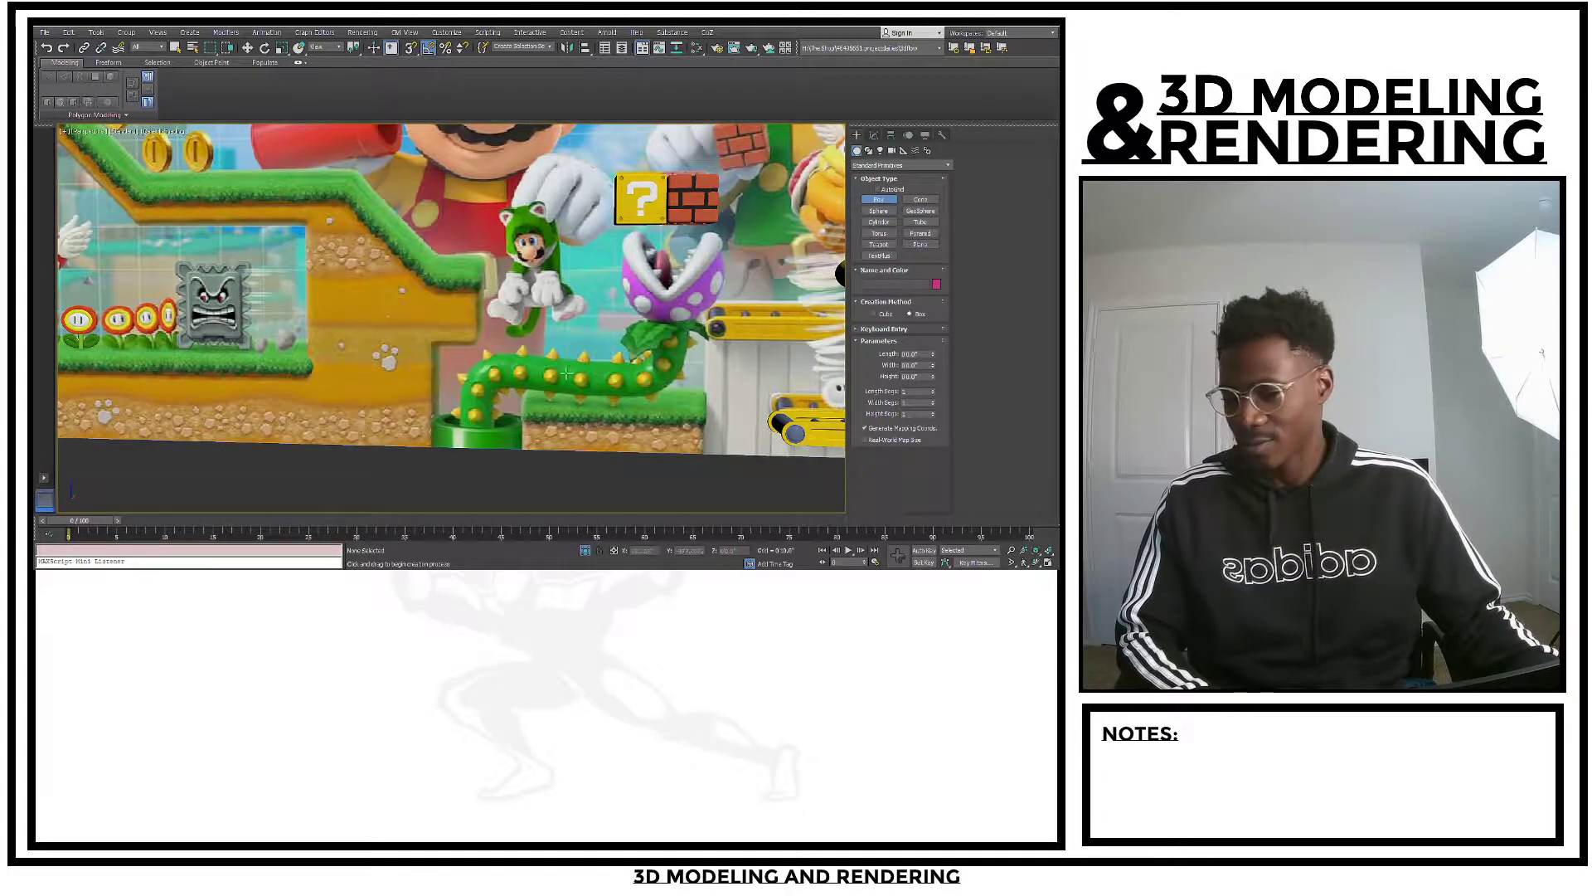
{"action": "middle_click_drag", "start_coordinate": [637, 340], "coordinate": [522, 493]}
{"action": "middle_click_drag", "start_coordinate": [483, 199], "coordinate": [573, 269]}
{"action": "scroll", "coordinate": [558, 282], "scroll_direction": "down", "scroll_amount": 2}
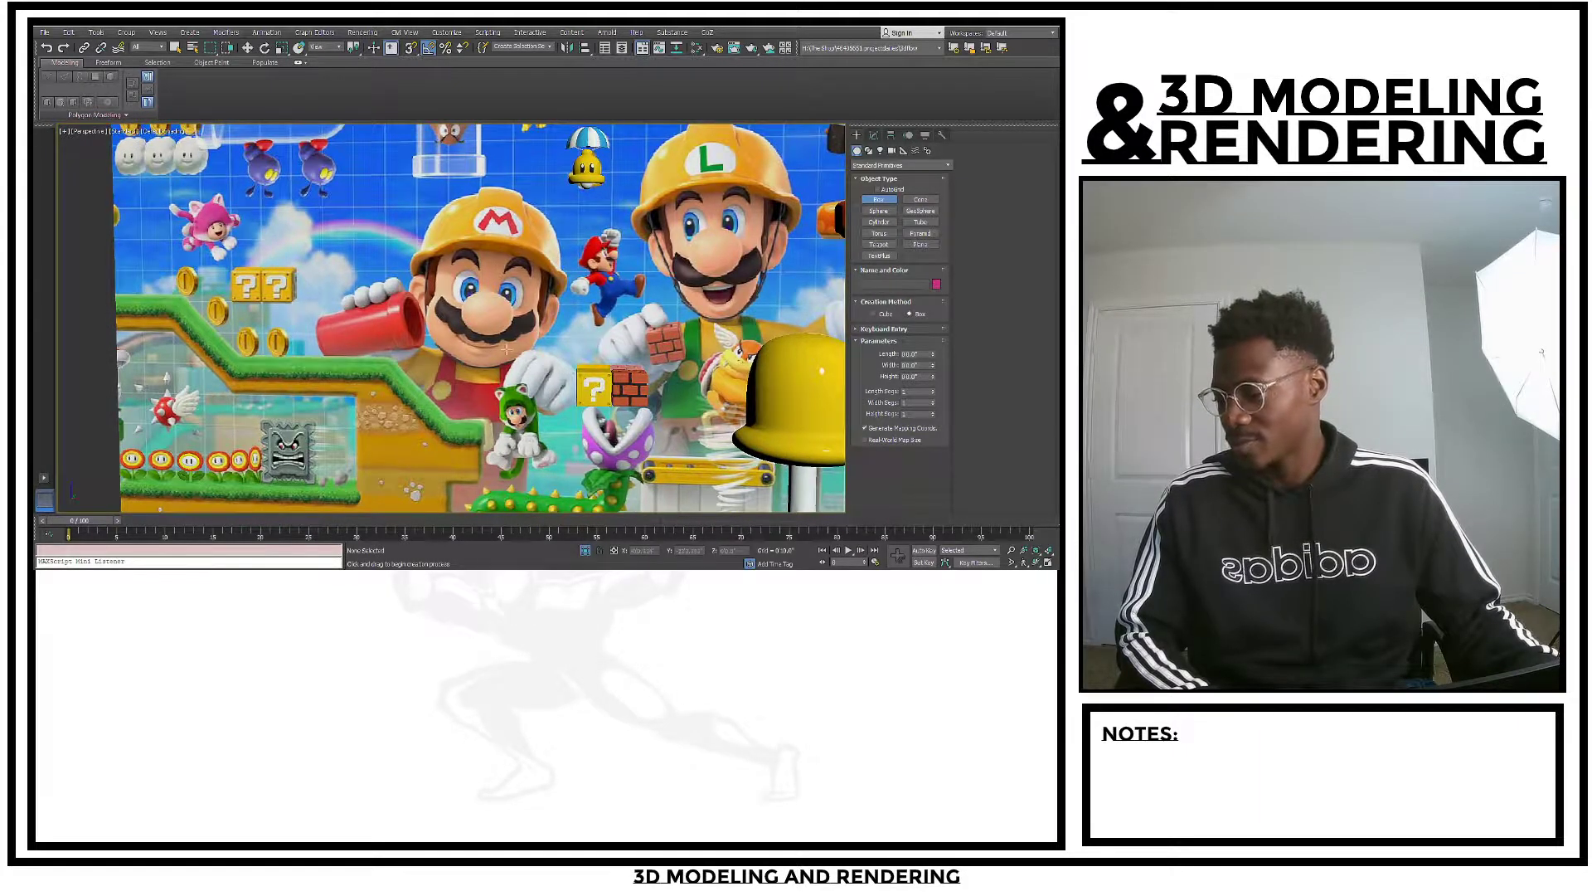
{"action": "middle_click_drag", "start_coordinate": [812, 182], "coordinate": [575, 188]}
{"action": "middle_click_drag", "start_coordinate": [580, 414], "coordinate": [447, 174]}
{"action": "middle_click_drag", "start_coordinate": [541, 309], "coordinate": [584, 306]}
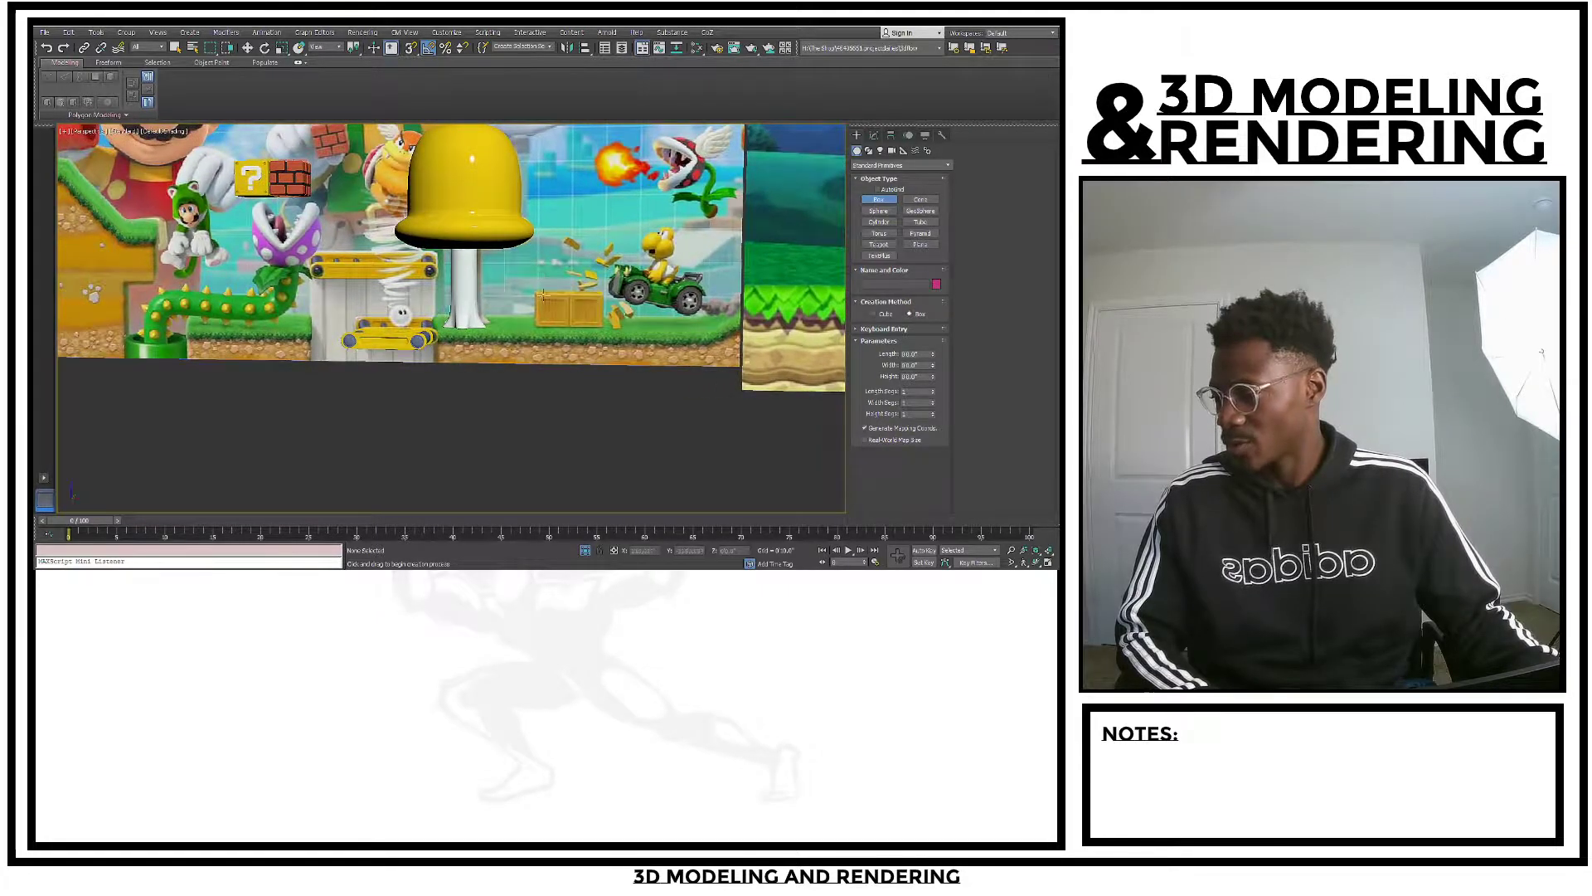
{"action": "scroll", "coordinate": [584, 306], "scroll_direction": "up", "scroll_amount": 6}
{"action": "scroll", "coordinate": [513, 271], "scroll_direction": "down", "scroll_amount": 4}
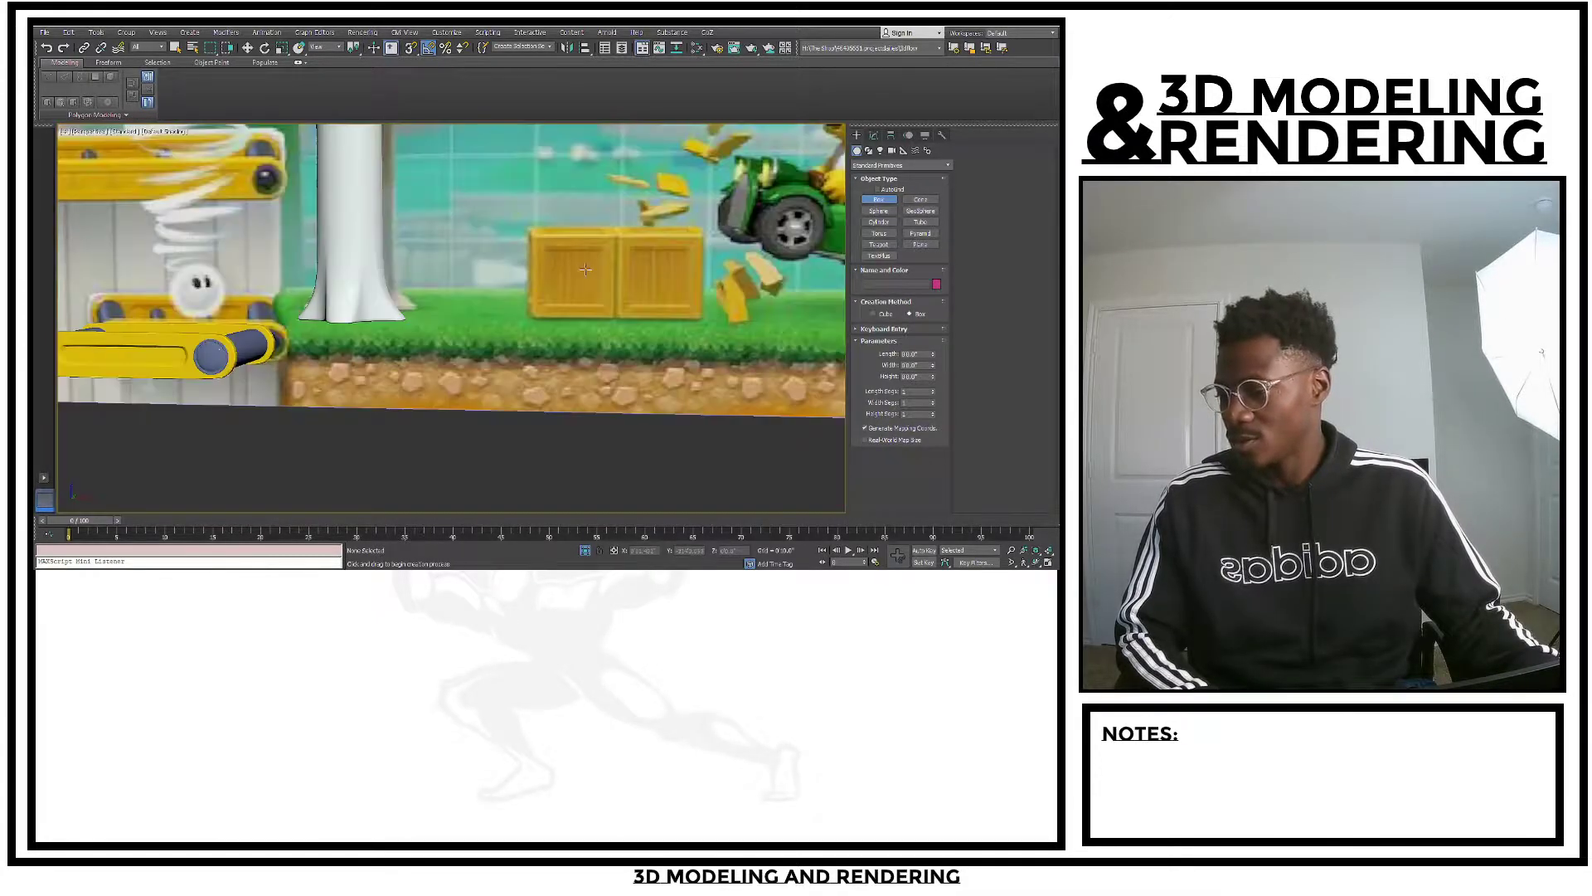
{"action": "scroll", "coordinate": [512, 271], "scroll_direction": "up", "scroll_amount": 4}
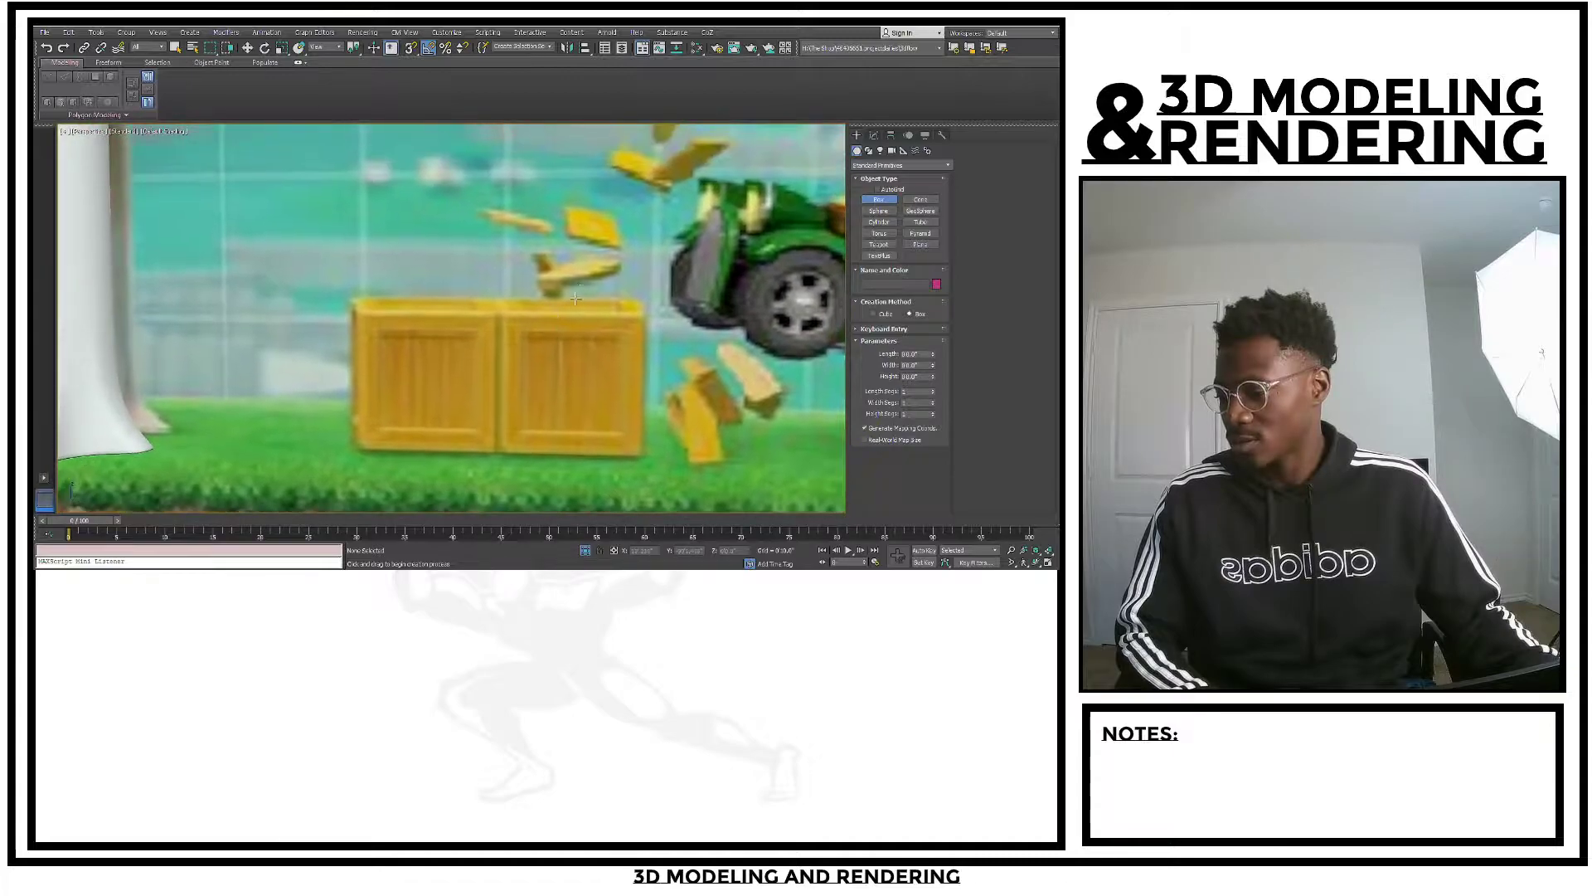
{"action": "scroll", "coordinate": [546, 281], "scroll_direction": "up", "scroll_amount": 4}
{"action": "middle_click_drag", "start_coordinate": [538, 362], "coordinate": [521, 281]}
{"action": "scroll", "coordinate": [519, 327], "scroll_direction": "down", "scroll_amount": 5}
{"action": "scroll", "coordinate": [521, 281], "scroll_direction": "up", "scroll_amount": 4}
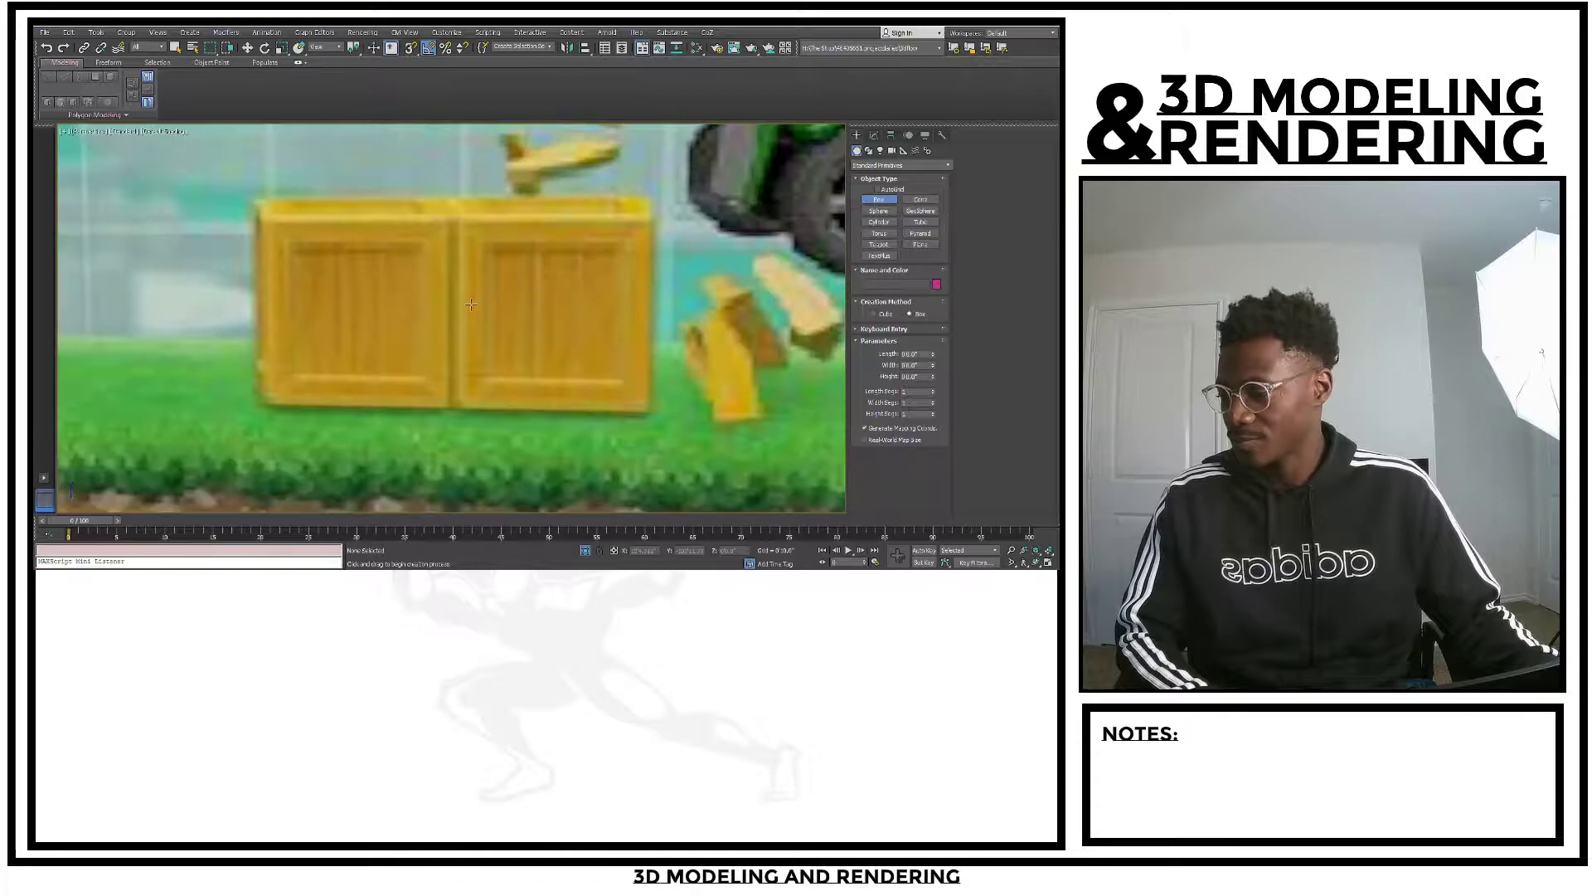
{"action": "middle_click_drag", "start_coordinate": [393, 257], "coordinate": [458, 294]}
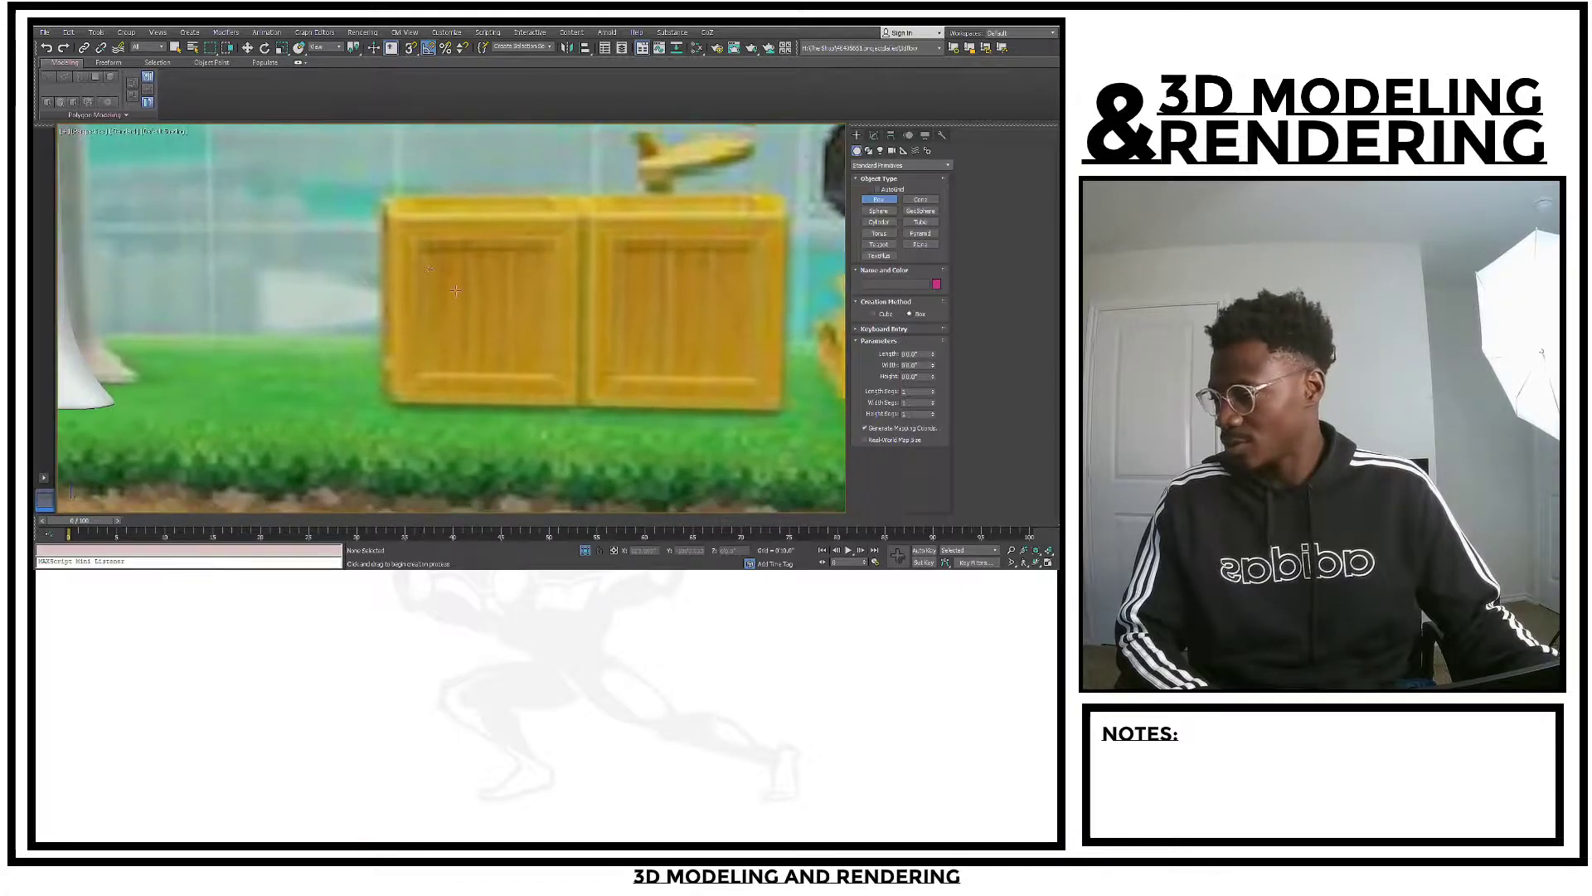
In the front view, create a box over the first wooden crate, about 8.36" long, 7.95" wide and 4.79" high, discarding the misplaced first attempt
{"action": "left_click_drag", "start_coordinate": [386, 217], "coordinate": [566, 374]}
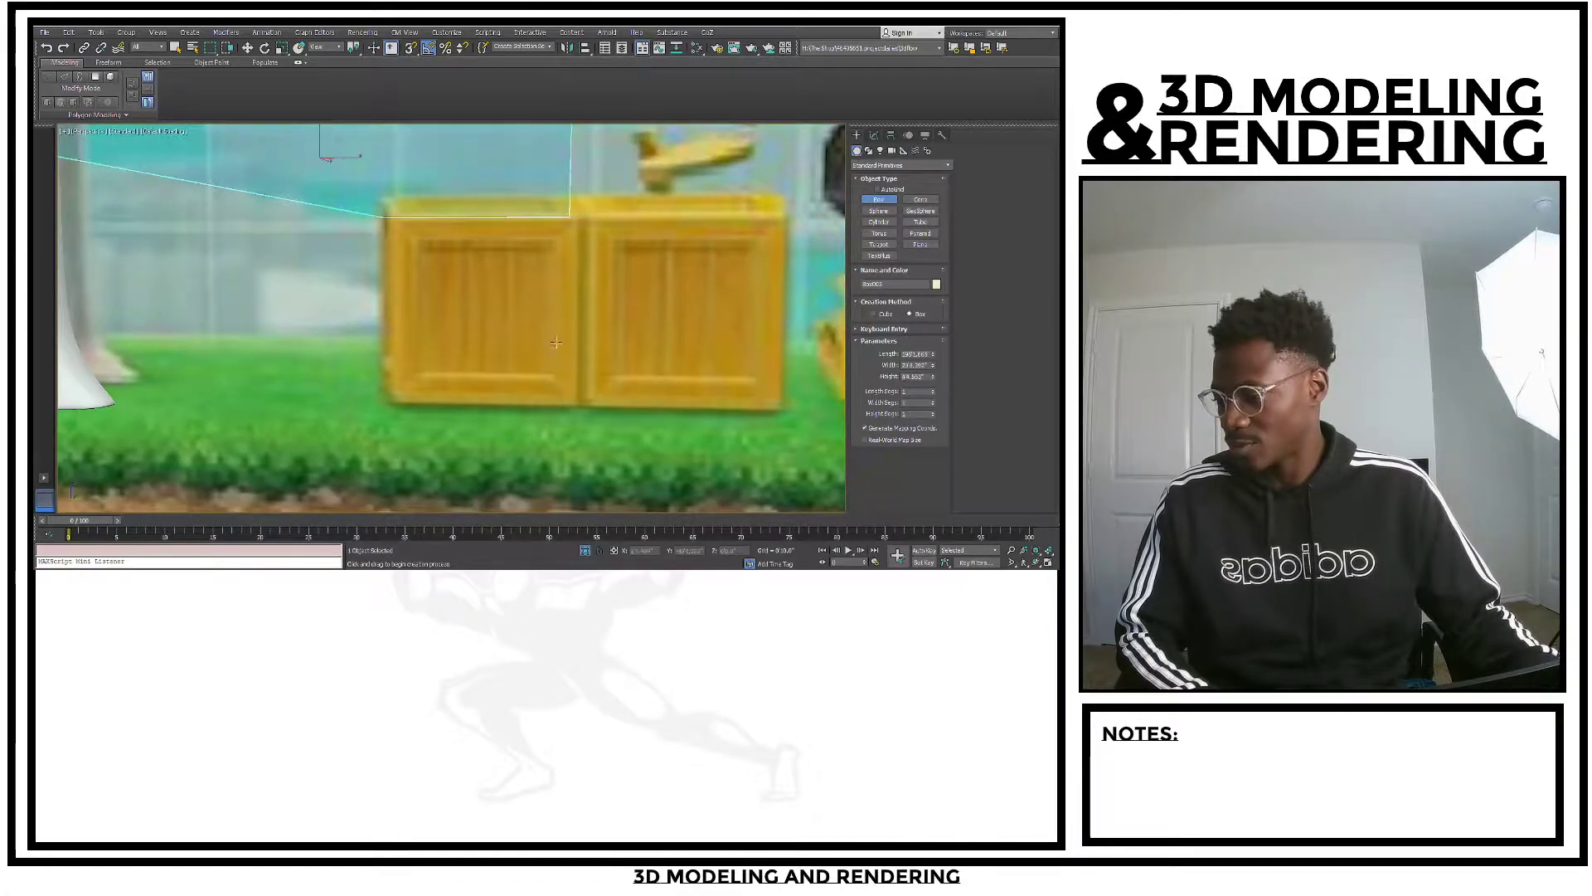
{"action": "key", "text": "ctrl+z"}
{"action": "middle_click_drag", "start_coordinate": [544, 308], "coordinate": [503, 348]}
{"action": "key", "text": "z"}
{"action": "scroll", "coordinate": [500, 348], "scroll_direction": "up", "scroll_amount": 5}
{"action": "scroll", "coordinate": [503, 331], "scroll_direction": "up", "scroll_amount": 6}
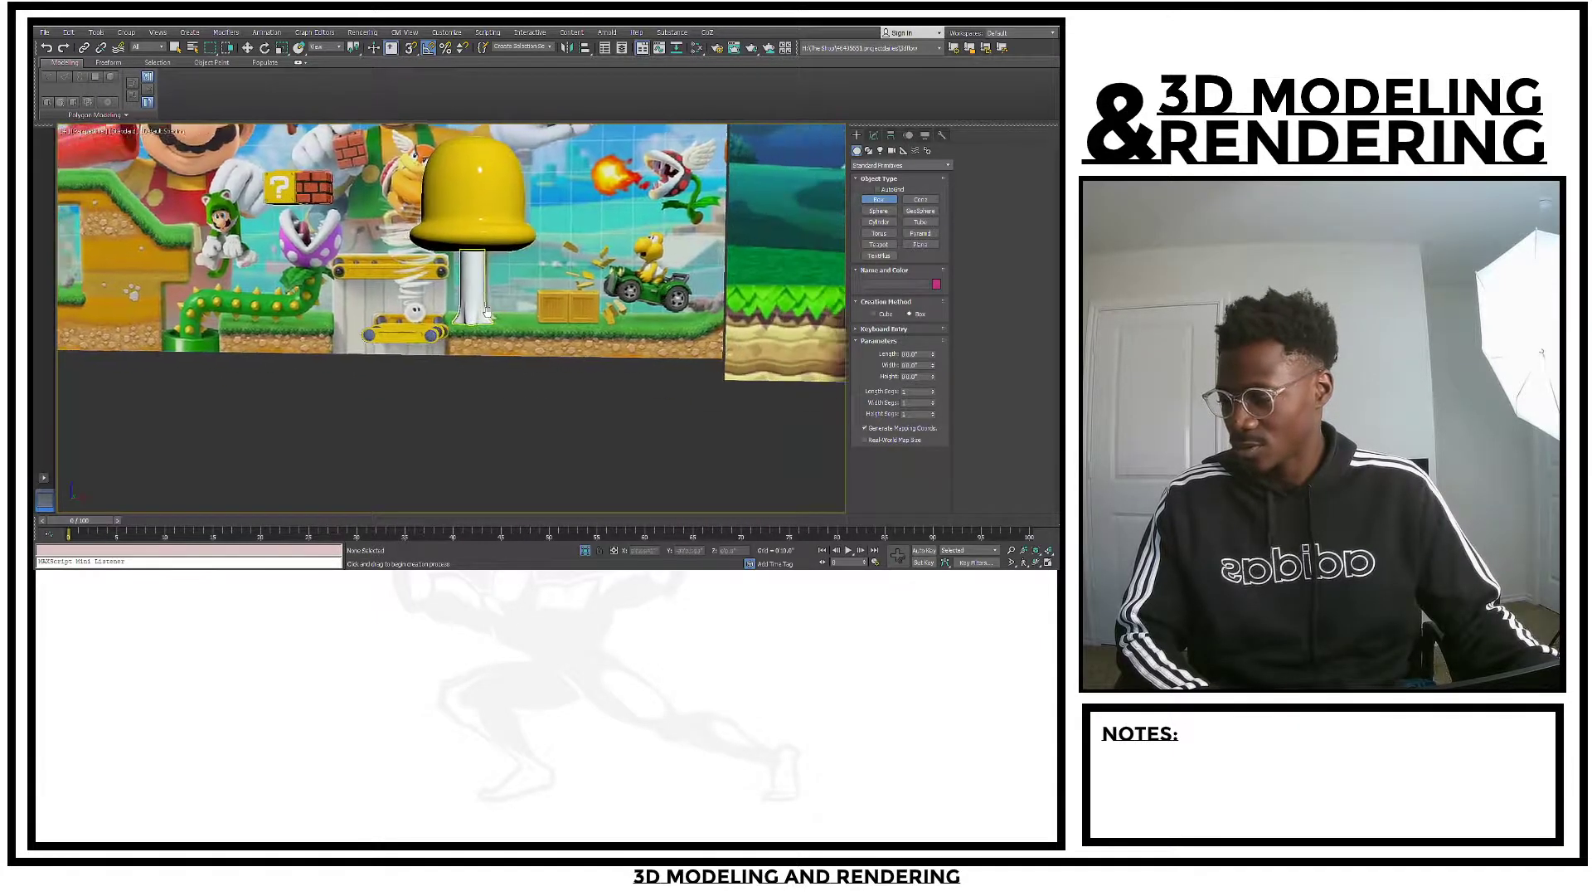
{"action": "scroll", "coordinate": [555, 334], "scroll_direction": "up", "scroll_amount": 4}
{"action": "middle_click_drag", "start_coordinate": [541, 345], "coordinate": [492, 350]}
{"action": "key", "text": "f"}
{"action": "middle_click_drag", "start_coordinate": [594, 438], "coordinate": [531, 338]}
{"action": "scroll", "coordinate": [530, 339], "scroll_direction": "down", "scroll_amount": 5}
{"action": "scroll", "coordinate": [492, 335], "scroll_direction": "up", "scroll_amount": 10}
{"action": "left_click_drag", "start_coordinate": [483, 283], "coordinate": [609, 422]}
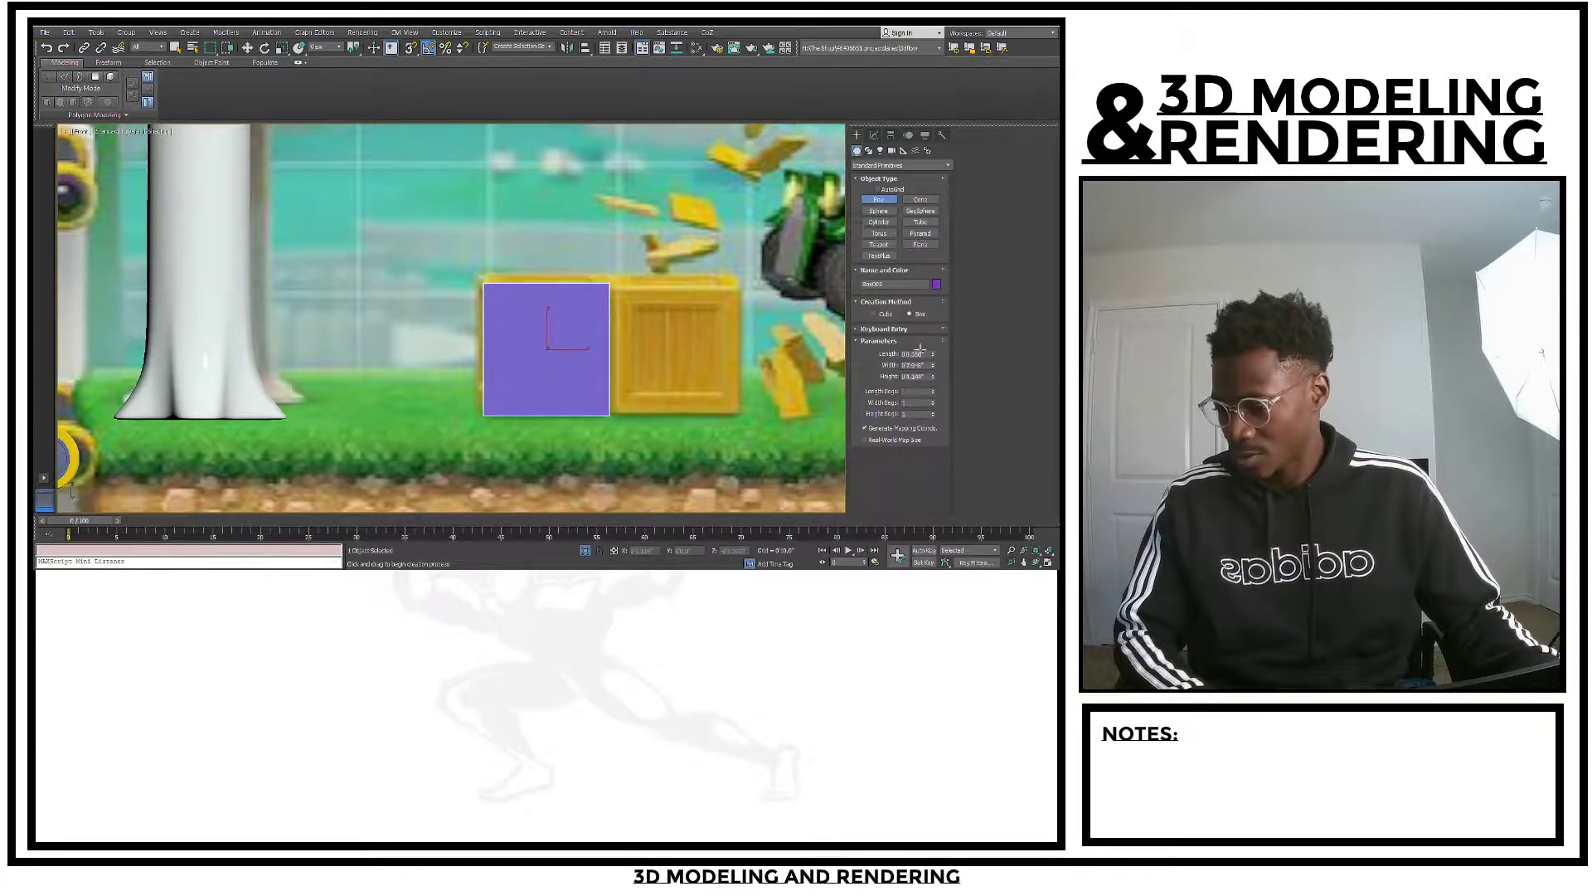
Return to the perspective view and set the box's length, width and height all to 0'8.0"
{"action": "middle_click_drag", "start_coordinate": [580, 340], "coordinate": [635, 356], "text": "alt"}
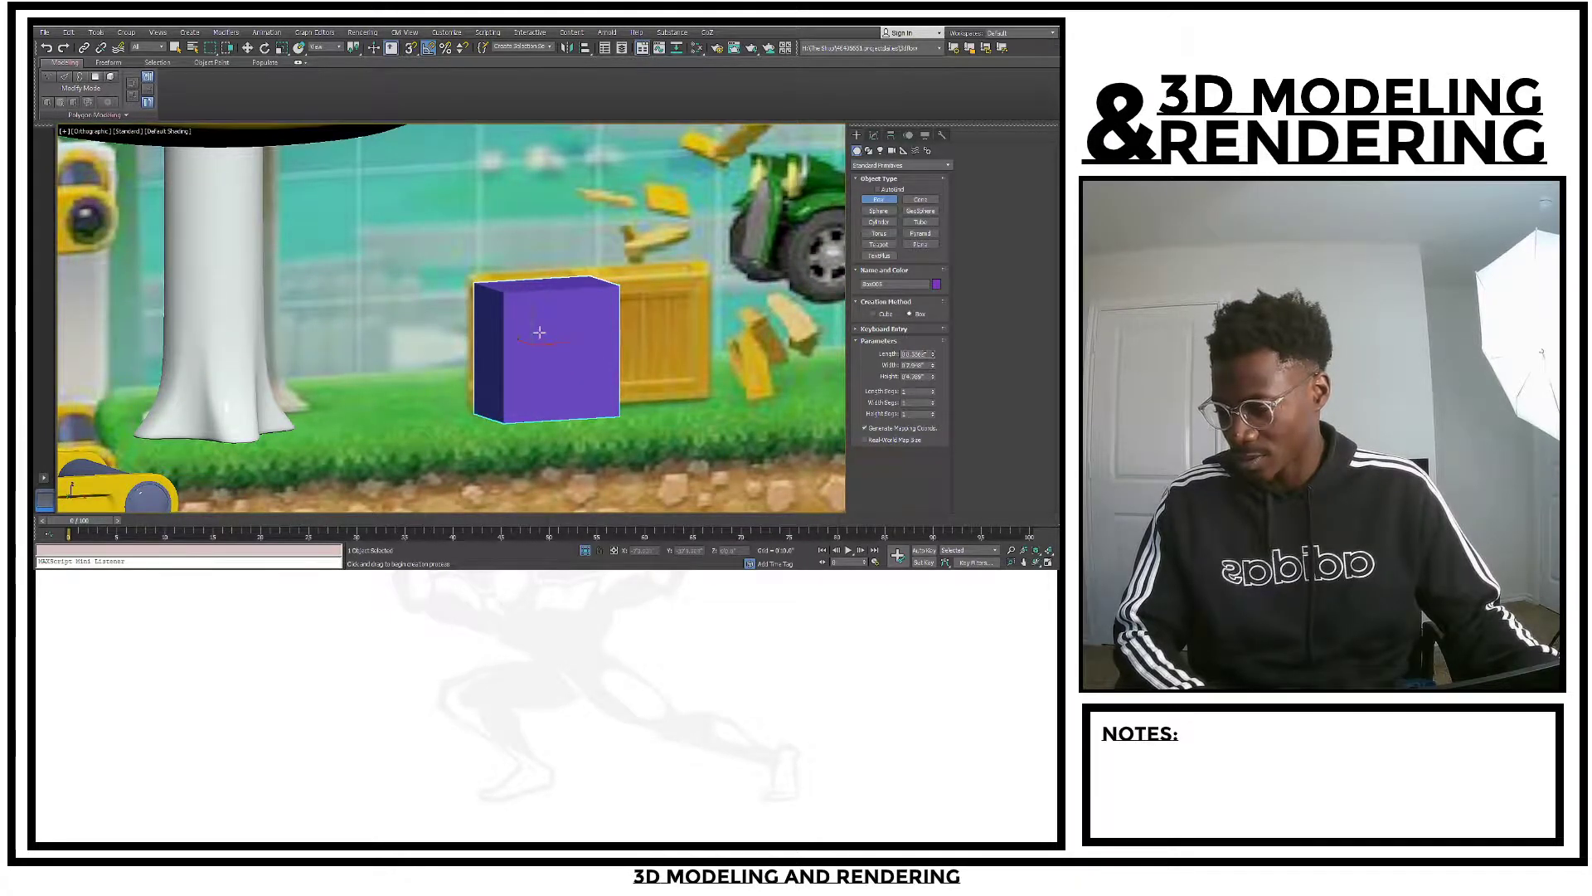
{"action": "key", "text": "z"}
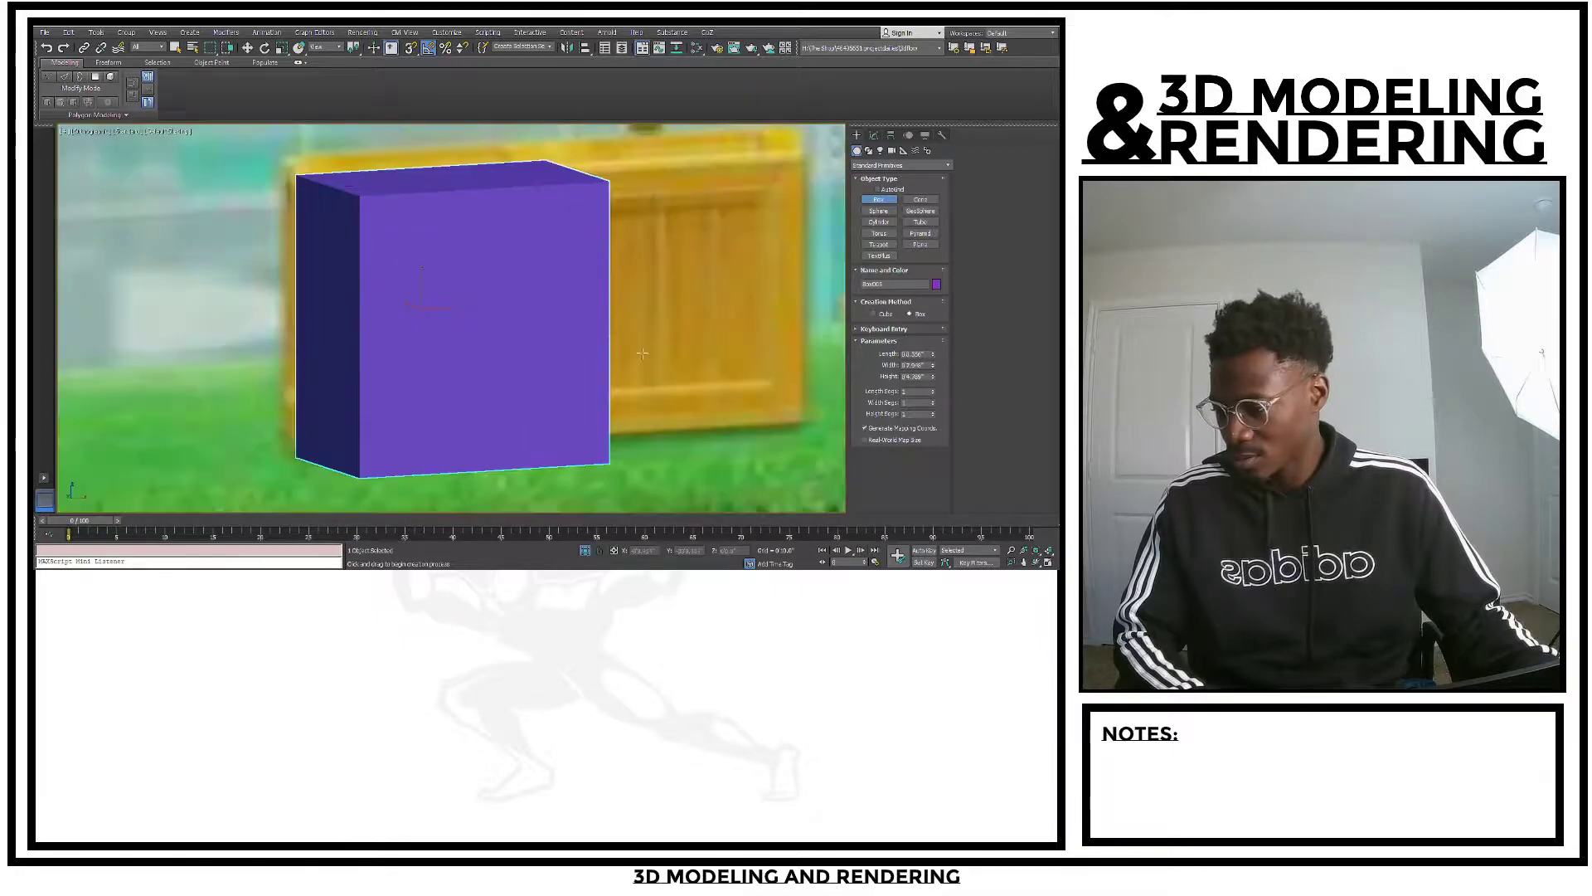
{"action": "key", "text": "p"}
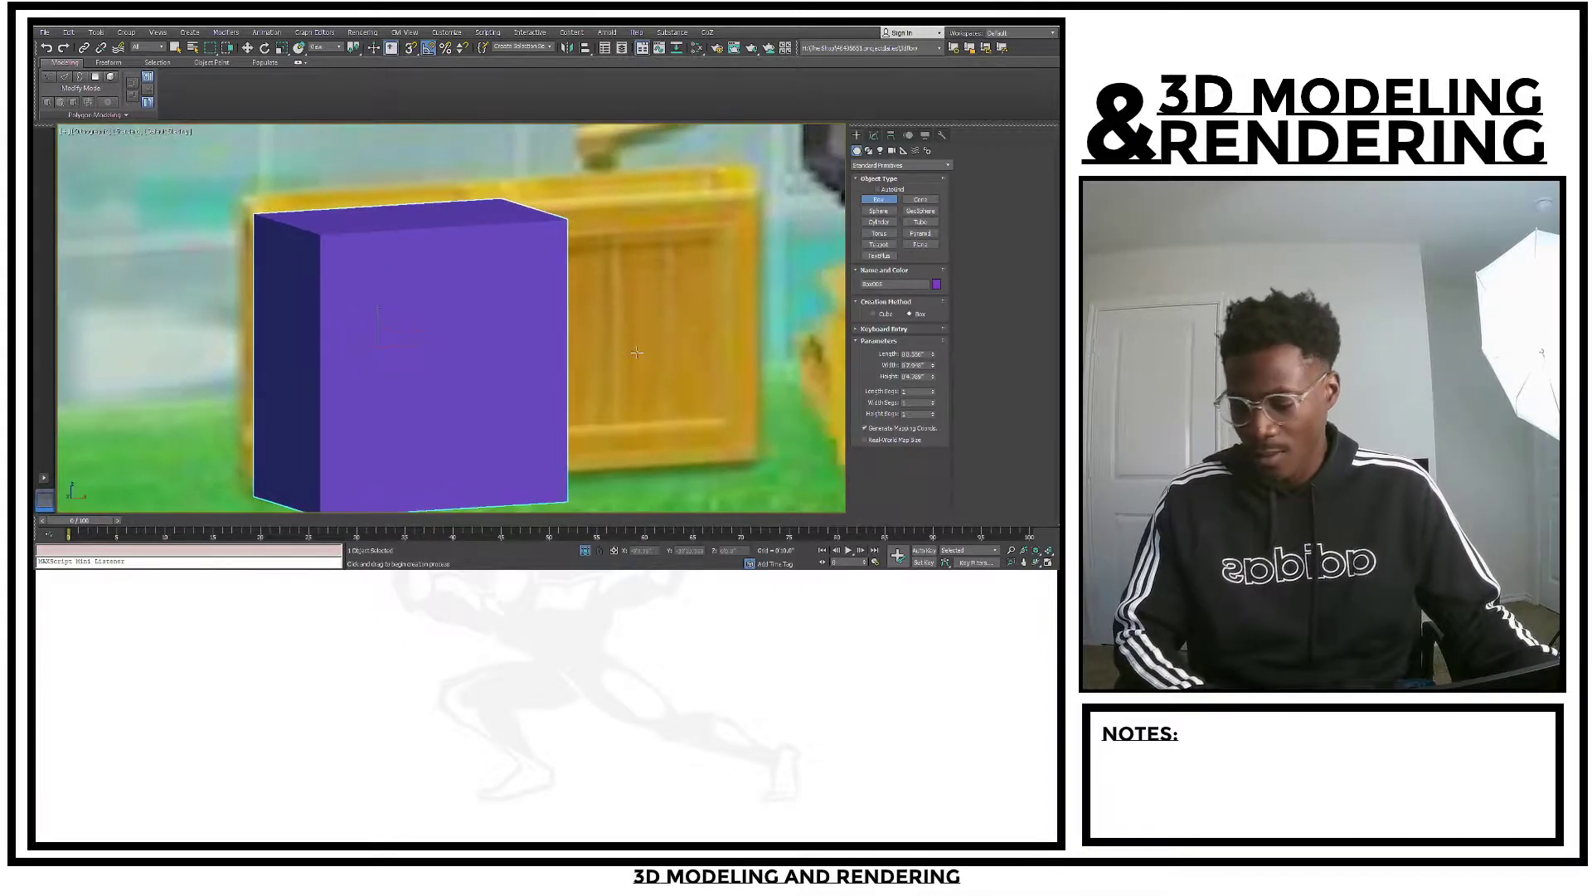
{"action": "scroll", "coordinate": [534, 323], "scroll_direction": "up", "scroll_amount": 2}
{"action": "scroll", "coordinate": [527, 322], "scroll_direction": "down", "scroll_amount": 4}
{"action": "middle_click_drag", "start_coordinate": [521, 322], "coordinate": [485, 322], "text": "alt"}
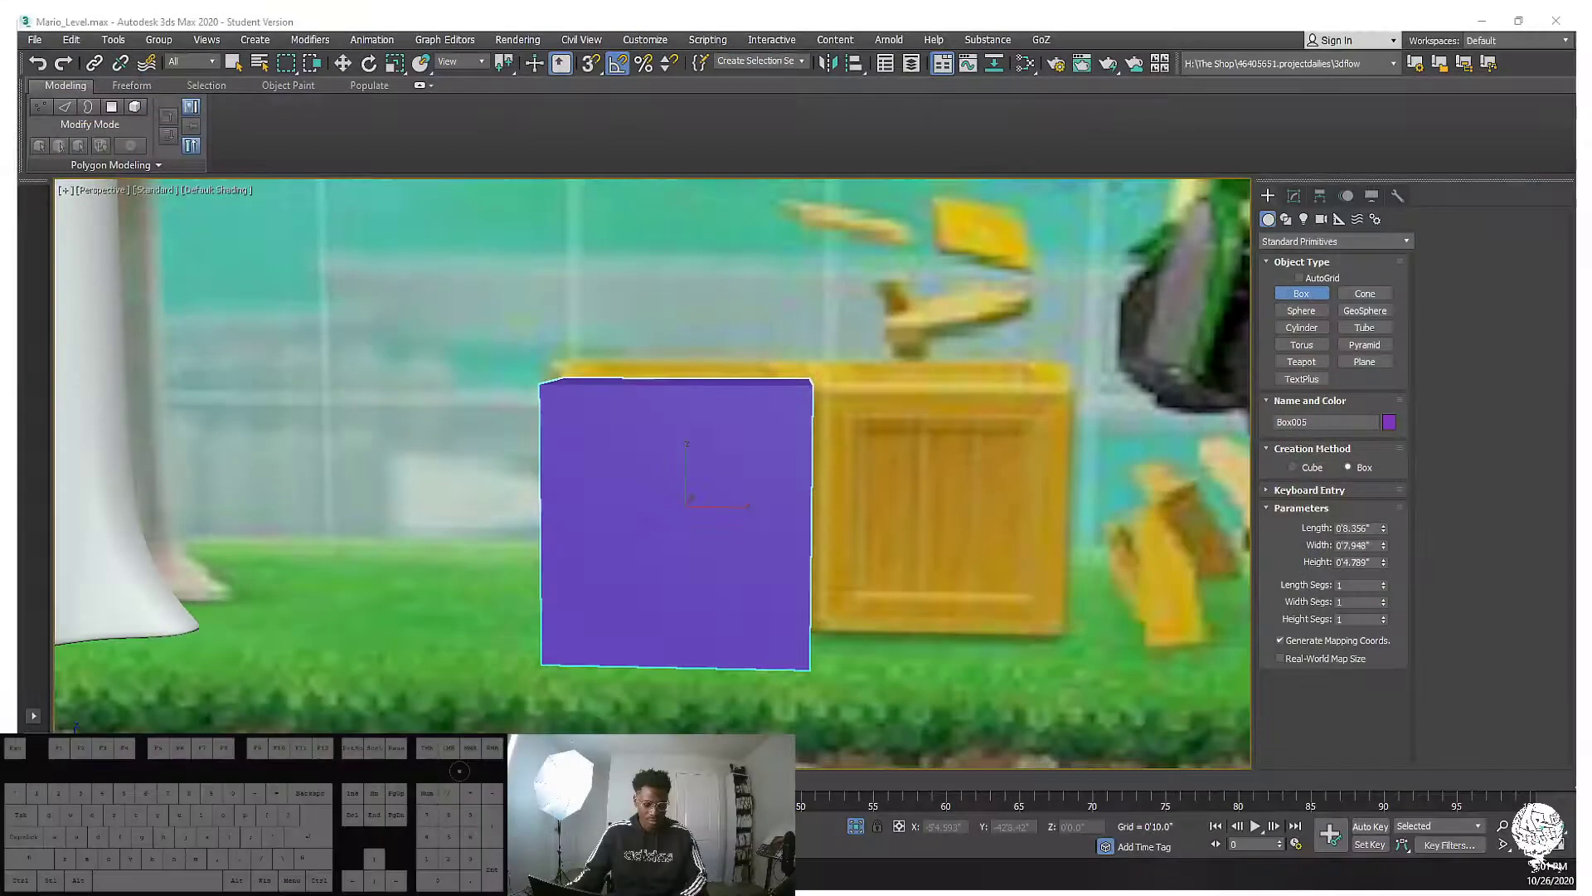
{"action": "middle_click_drag", "start_coordinate": [721, 550], "coordinate": [821, 540], "text": "alt"}
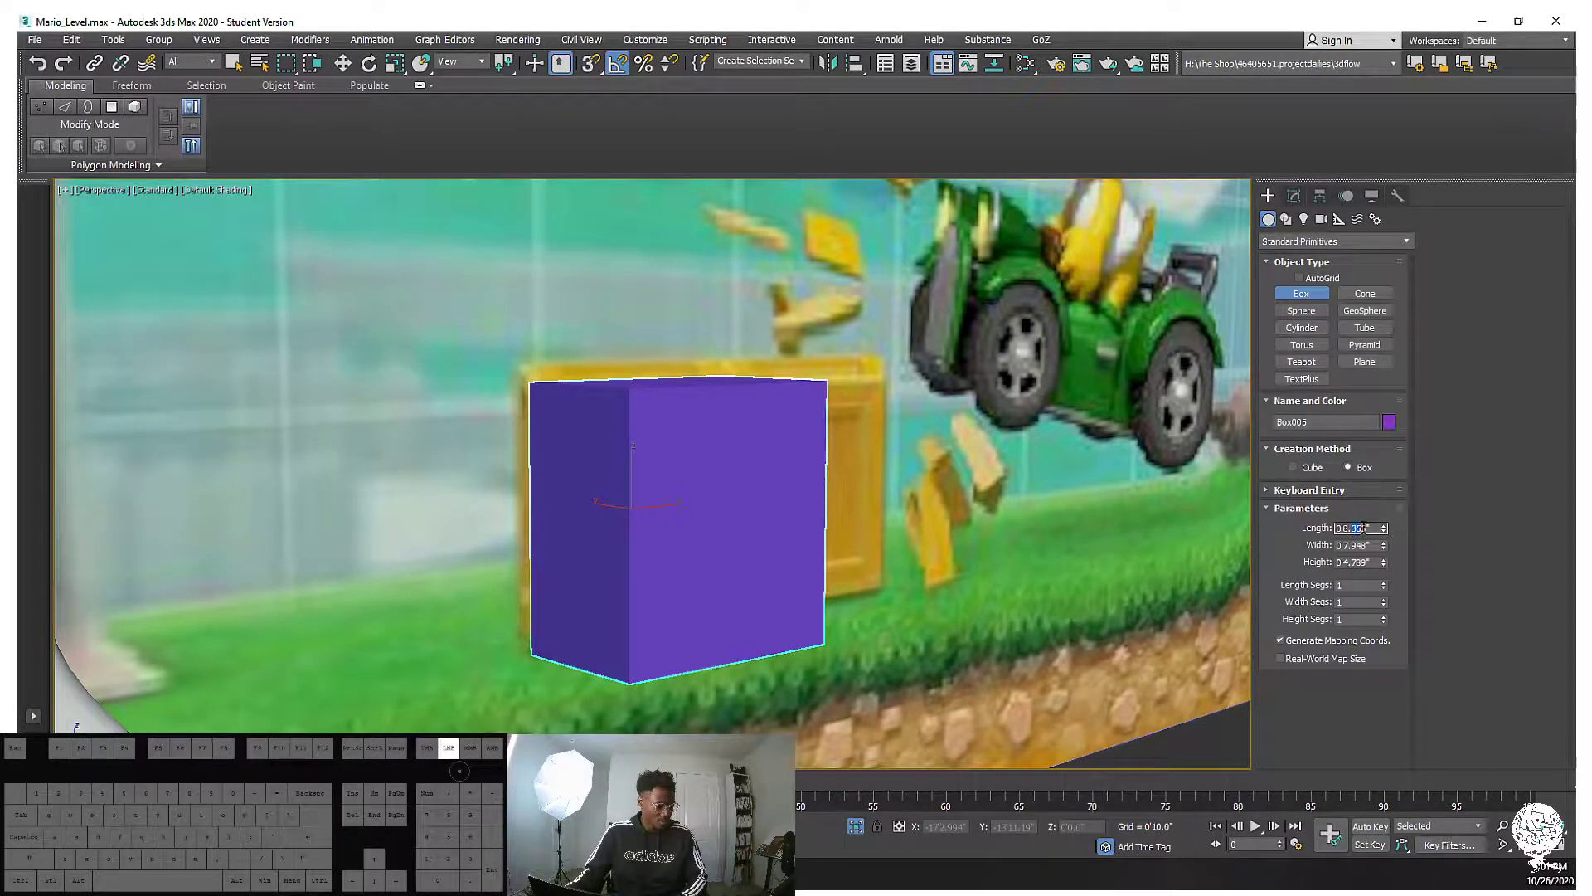
{"action": "key", "text": "BackSpace"}
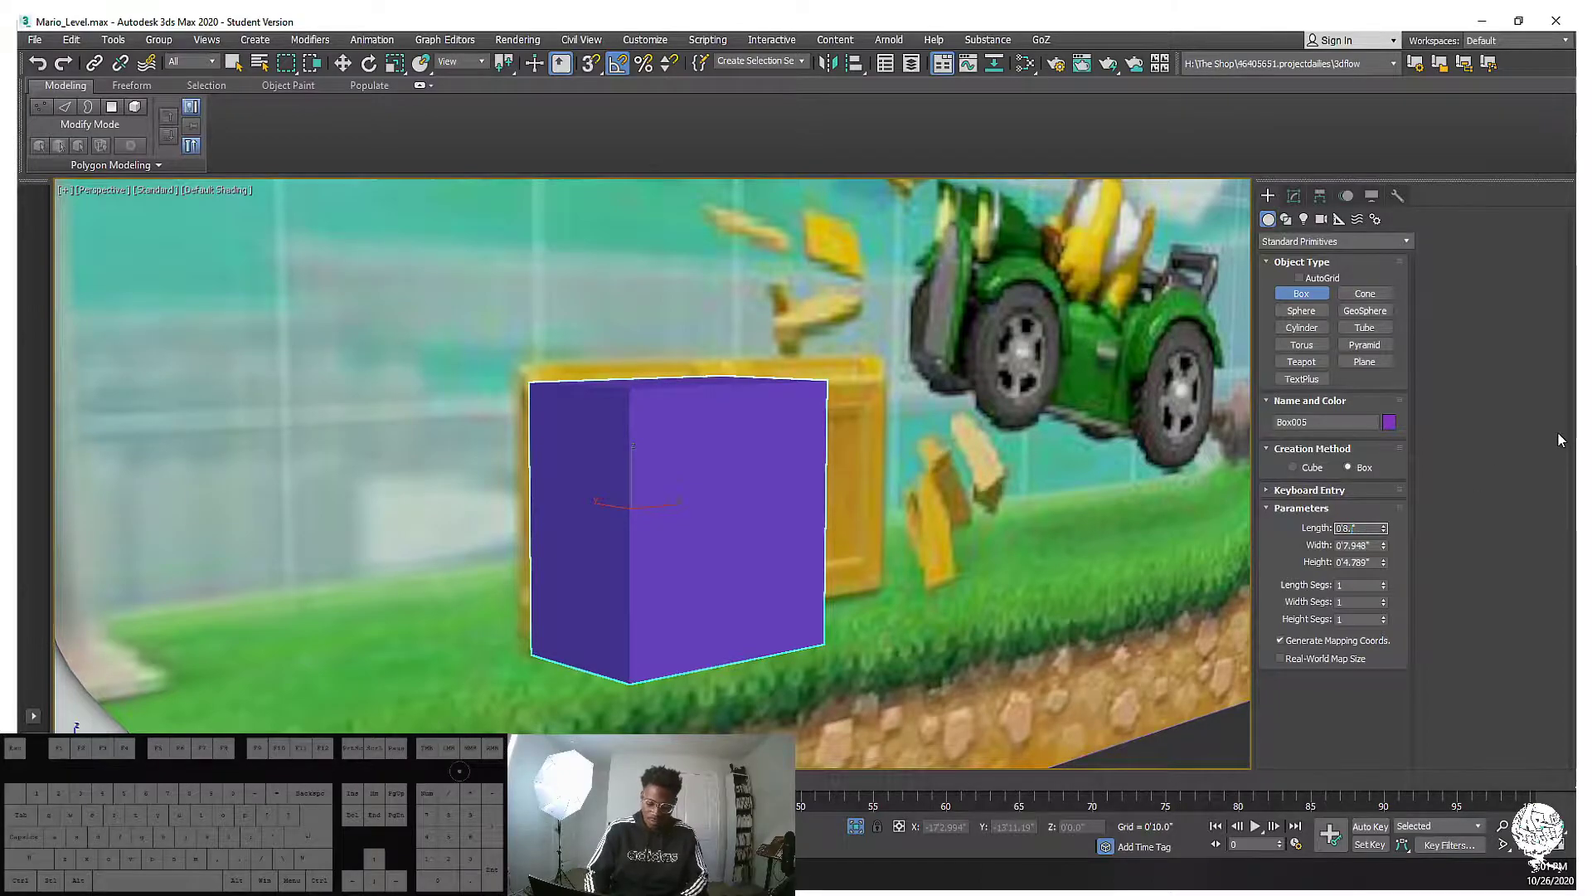
{"action": "type", "text": "0"}
{"action": "key", "text": "Return"}
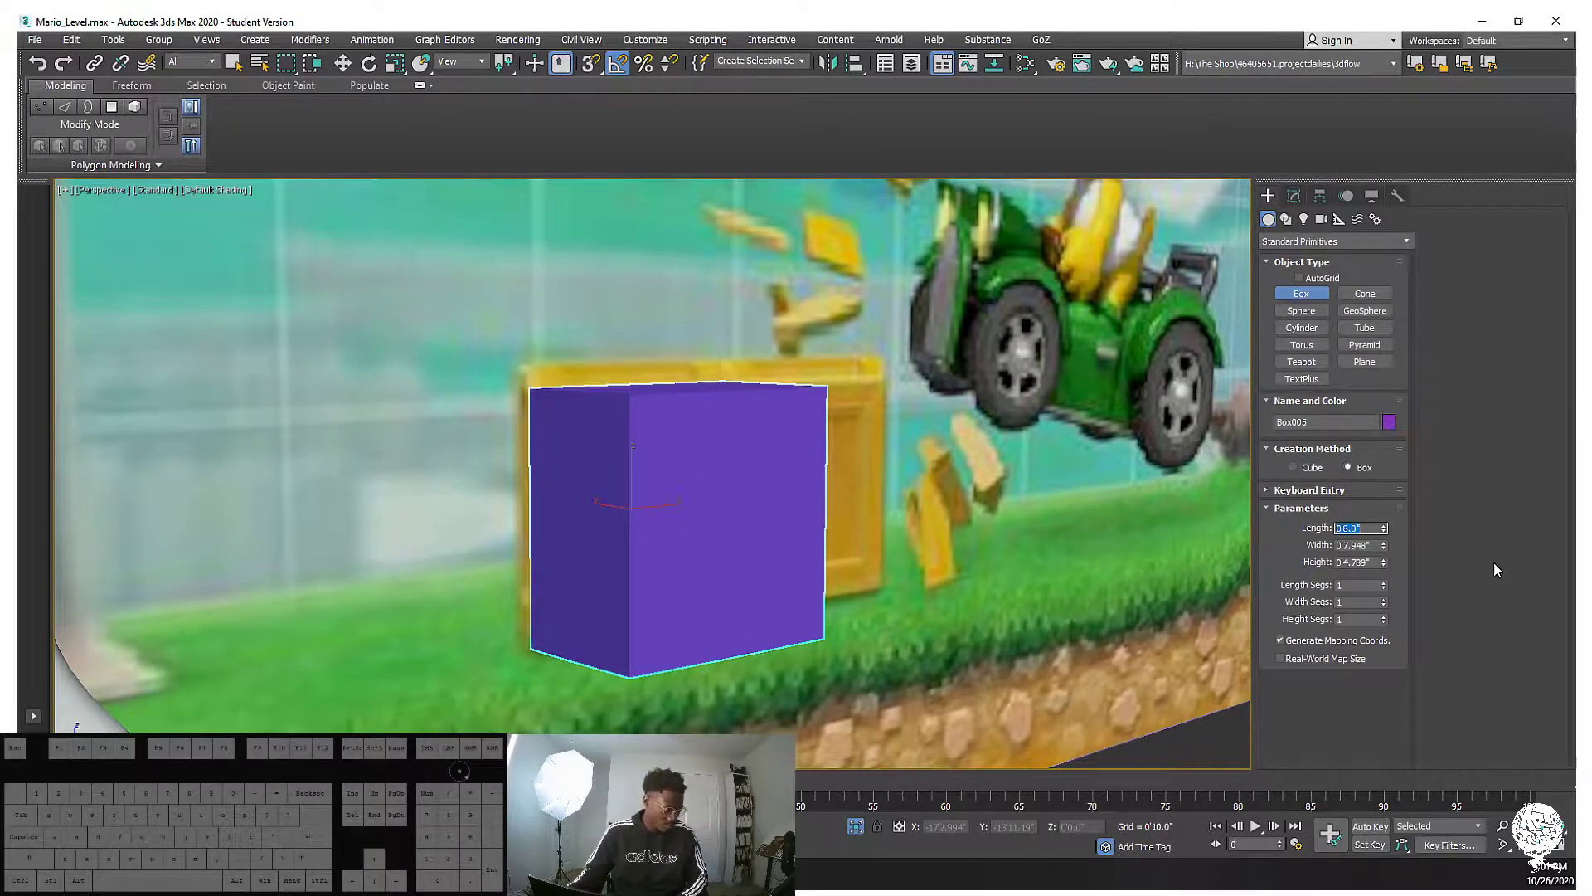
{"action": "key", "text": "ctrl+c"}
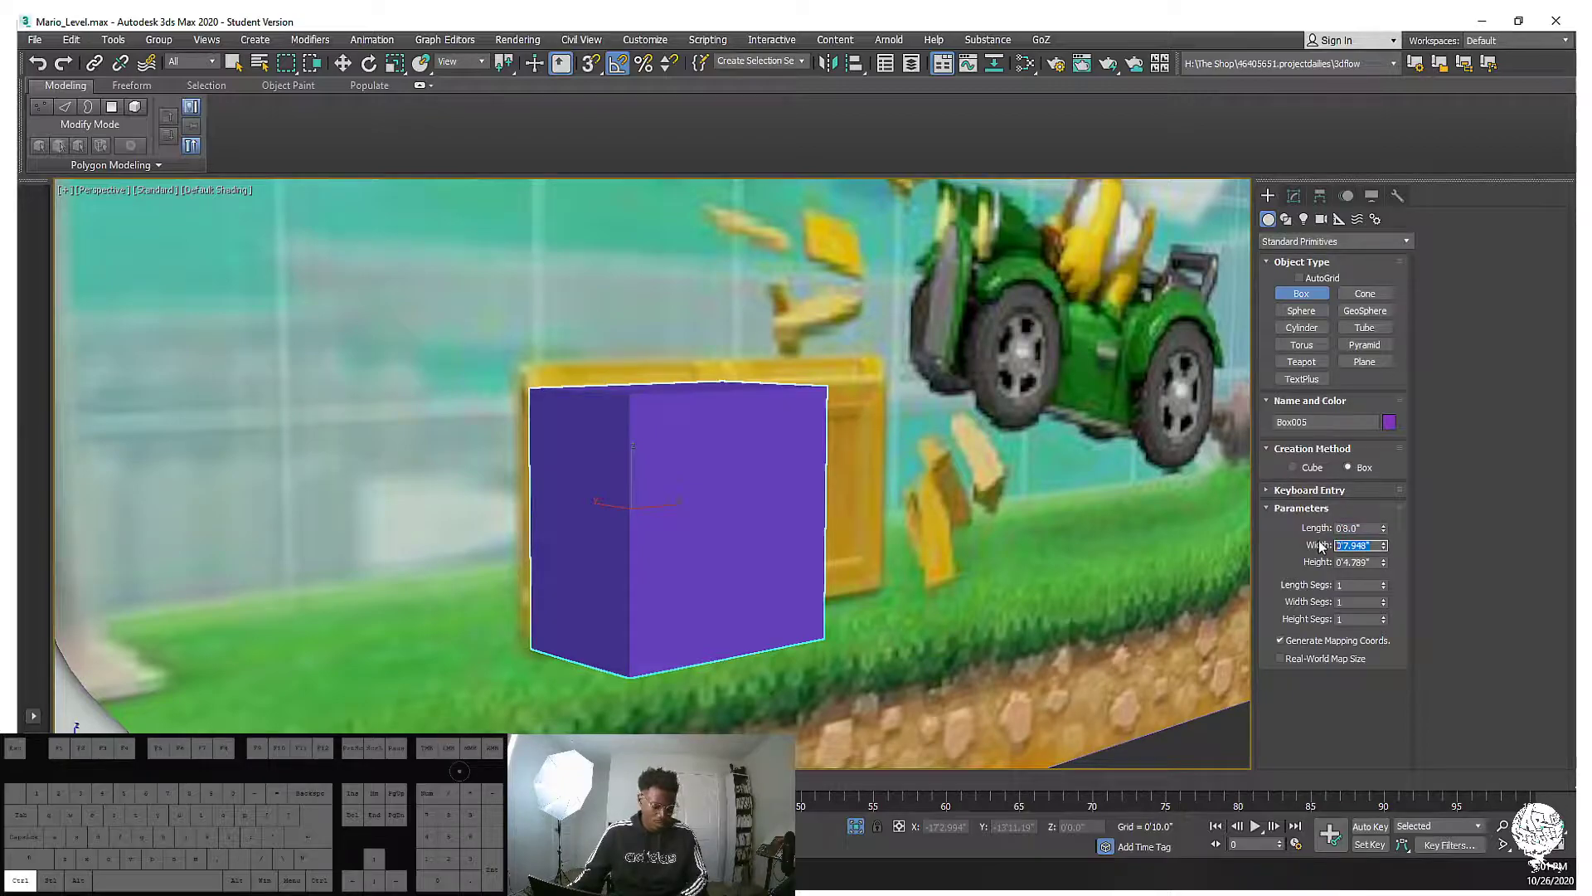
{"action": "left_click", "coordinate": [1368, 562]}
{"action": "key", "text": "ctrl+v"}
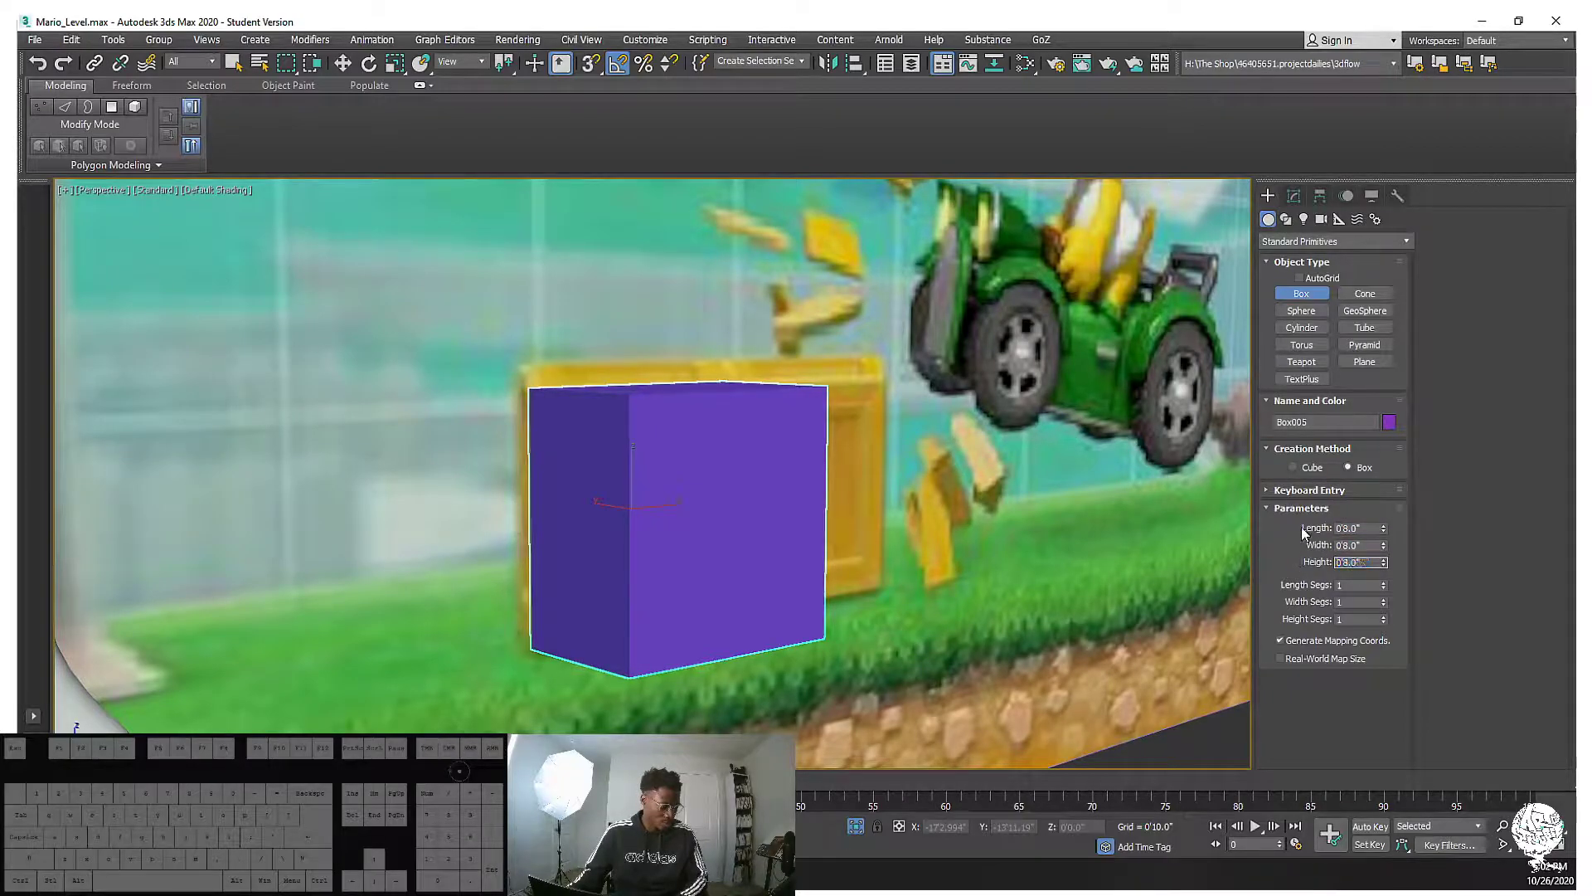
{"action": "key", "text": "Return"}
Open the box's modifier settings, activate the Move tool and display edged faces in the perspective view
{"action": "middle_click_drag", "start_coordinate": [895, 483], "coordinate": [688, 411], "text": "alt"}
{"action": "left_click", "coordinate": [1294, 196]}
{"action": "key", "text": "w"}
{"action": "scroll", "coordinate": [912, 396], "scroll_direction": "down", "scroll_amount": 4}
{"action": "scroll", "coordinate": [582, 425], "scroll_direction": "up", "scroll_amount": 3}
{"action": "middle_click_drag", "start_coordinate": [581, 426], "coordinate": [521, 484], "text": "alt"}
{"action": "scroll", "coordinate": [569, 425], "scroll_direction": "up", "scroll_amount": 4}
{"action": "key", "text": "F4"}
{"action": "scroll", "coordinate": [476, 481], "scroll_direction": "down", "scroll_amount": 5}
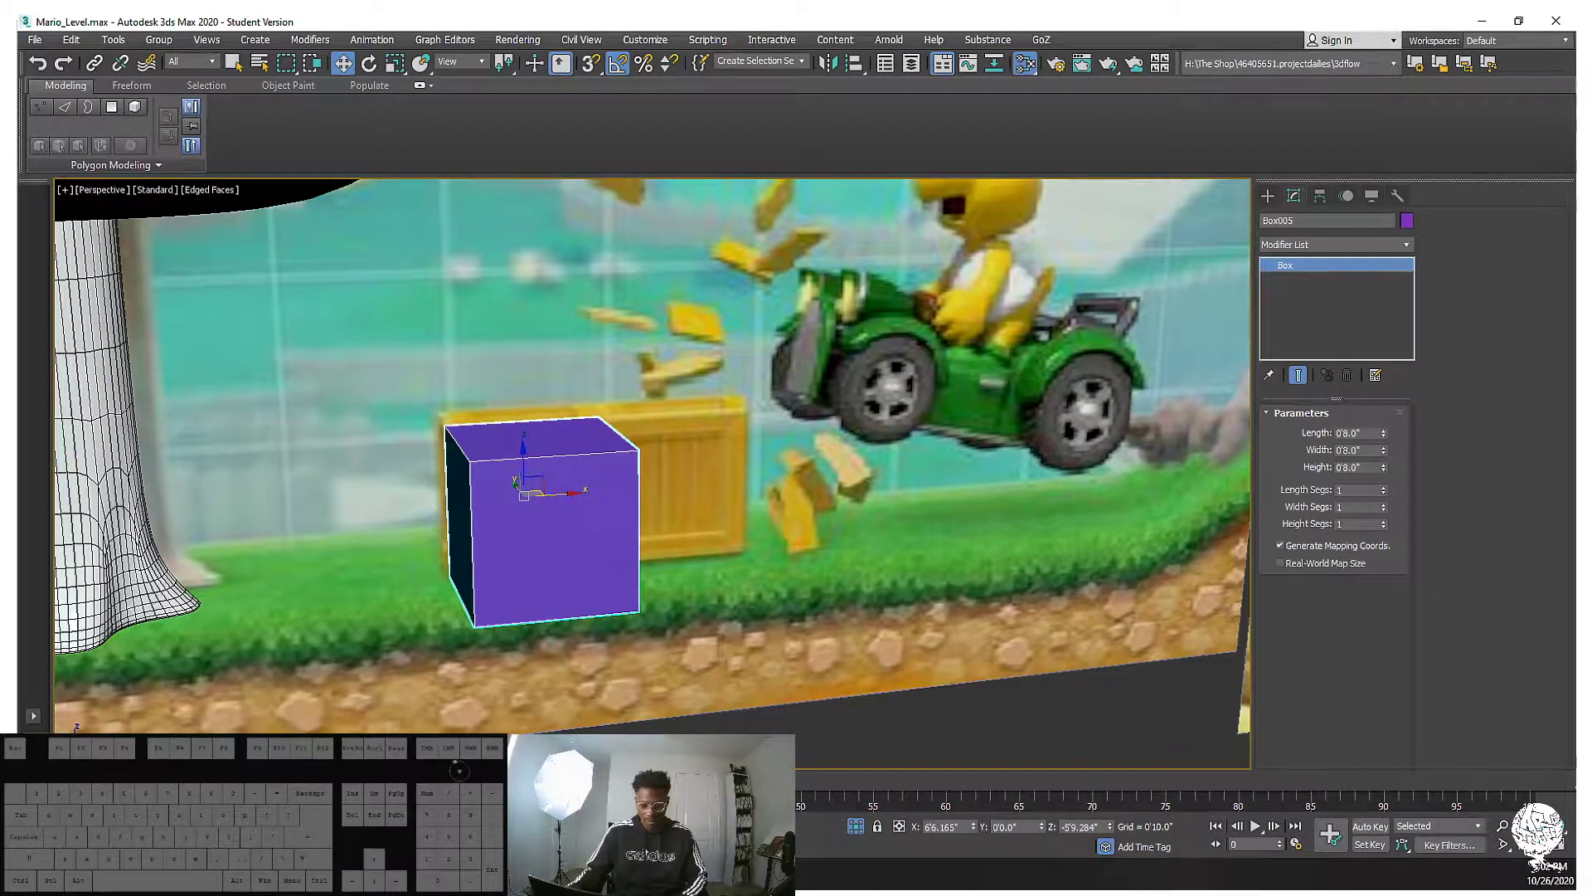
Assign the existing yellow material to the selected box in the Slate Material Editor and close the editor
{"action": "key", "text": "m"}
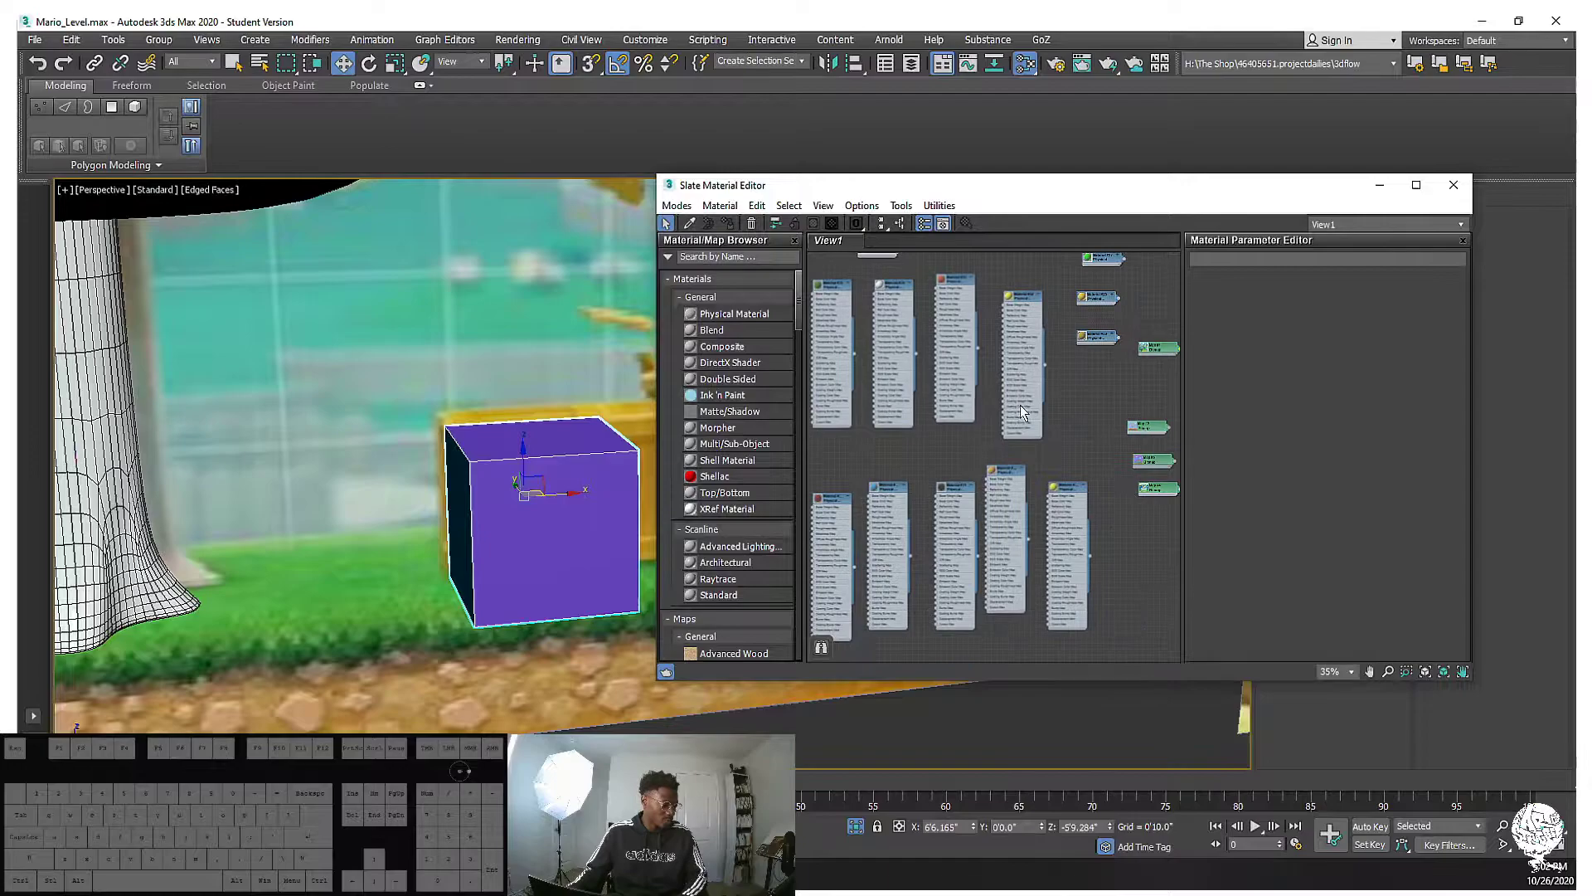
{"action": "left_click", "coordinate": [1037, 371]}
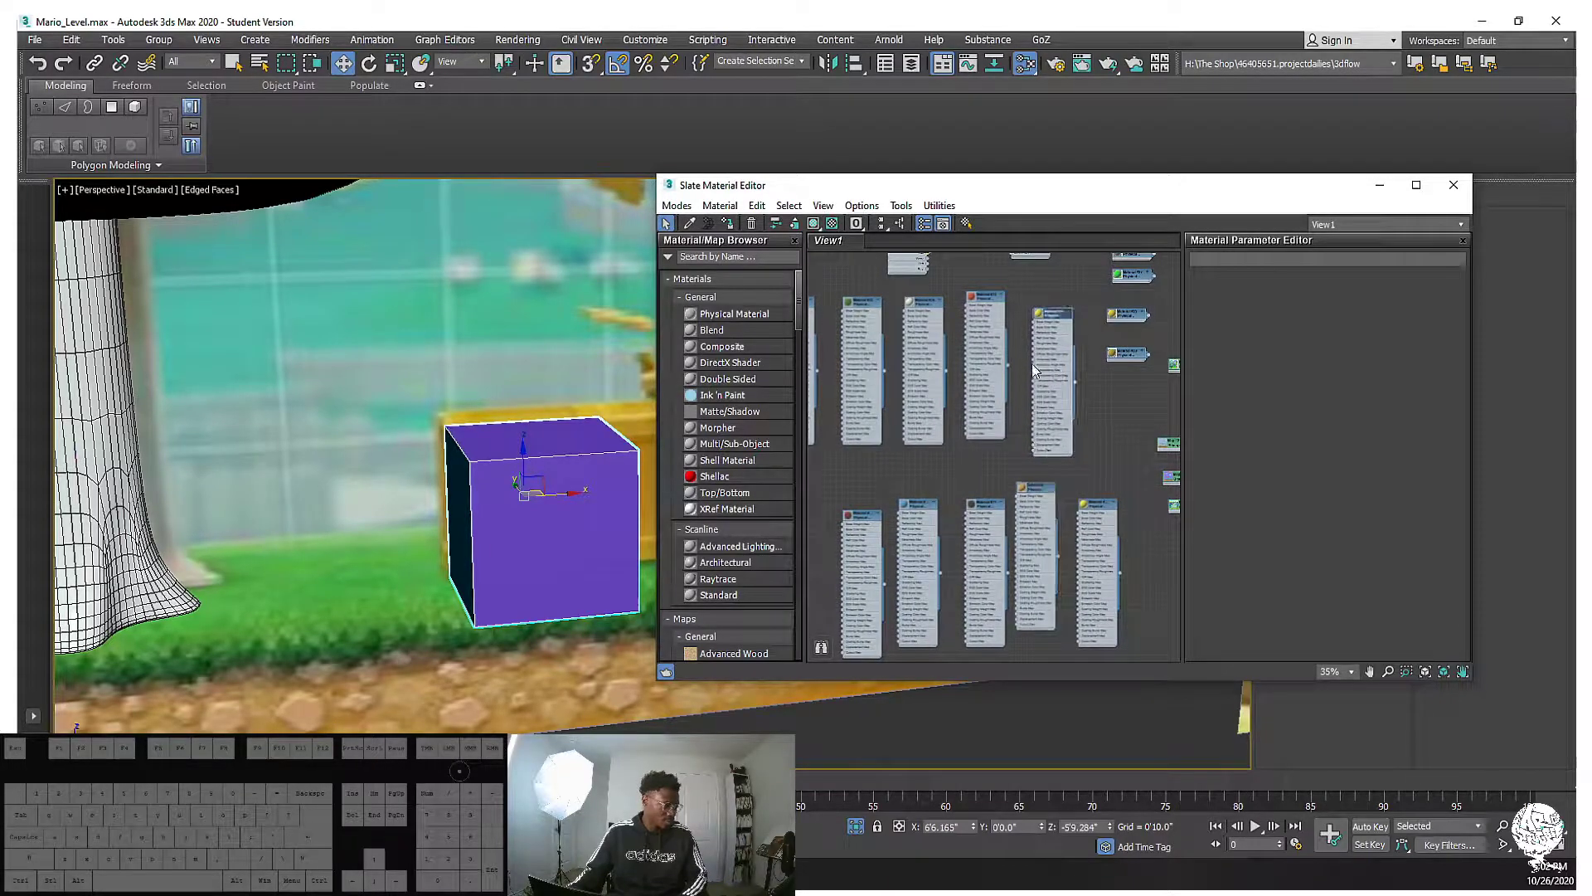
{"action": "left_click", "coordinate": [1138, 353]}
{"action": "left_click", "coordinate": [1133, 316]}
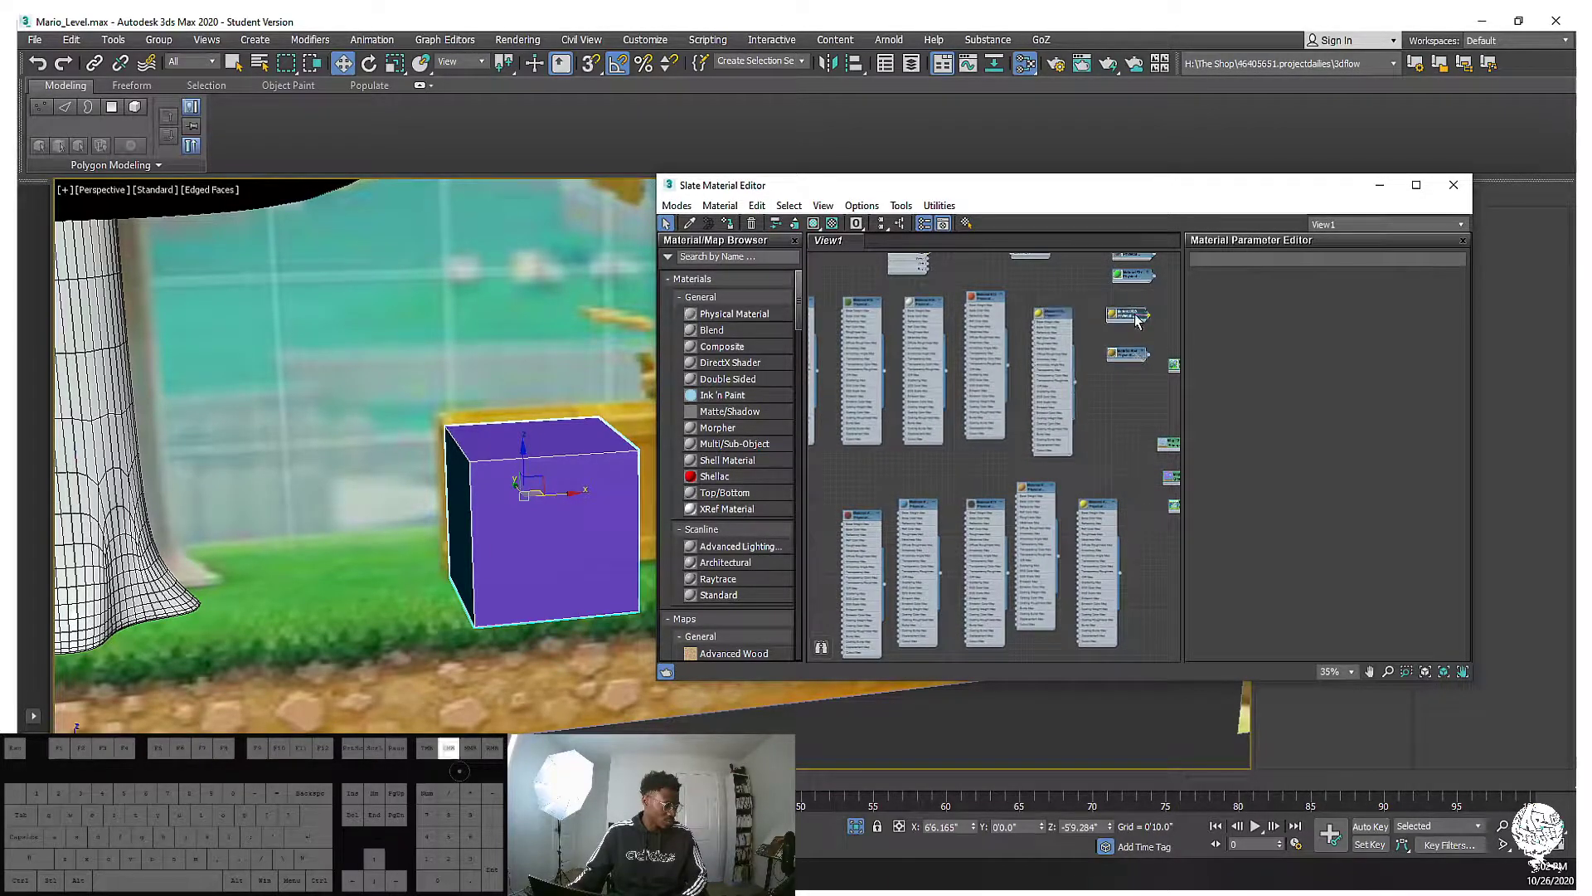
{"action": "left_click", "coordinate": [728, 223]}
{"action": "left_click", "coordinate": [1454, 184]}
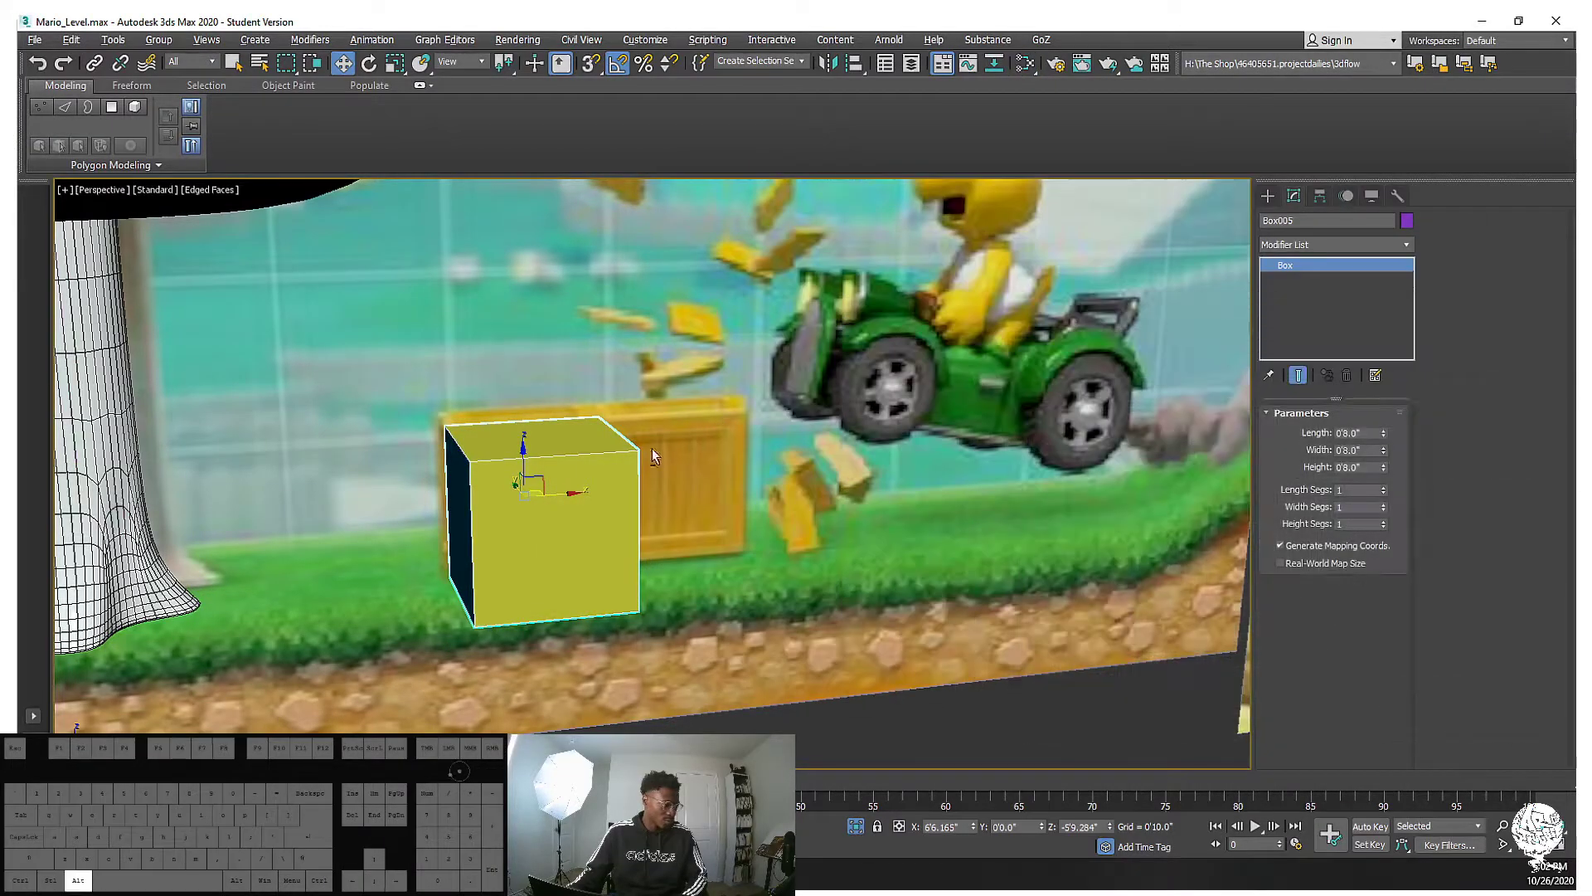
Compare the box with the reference crate and add an Edit Poly modifier to the box
{"action": "scroll", "coordinate": [620, 476], "scroll_direction": "up", "scroll_amount": 5}
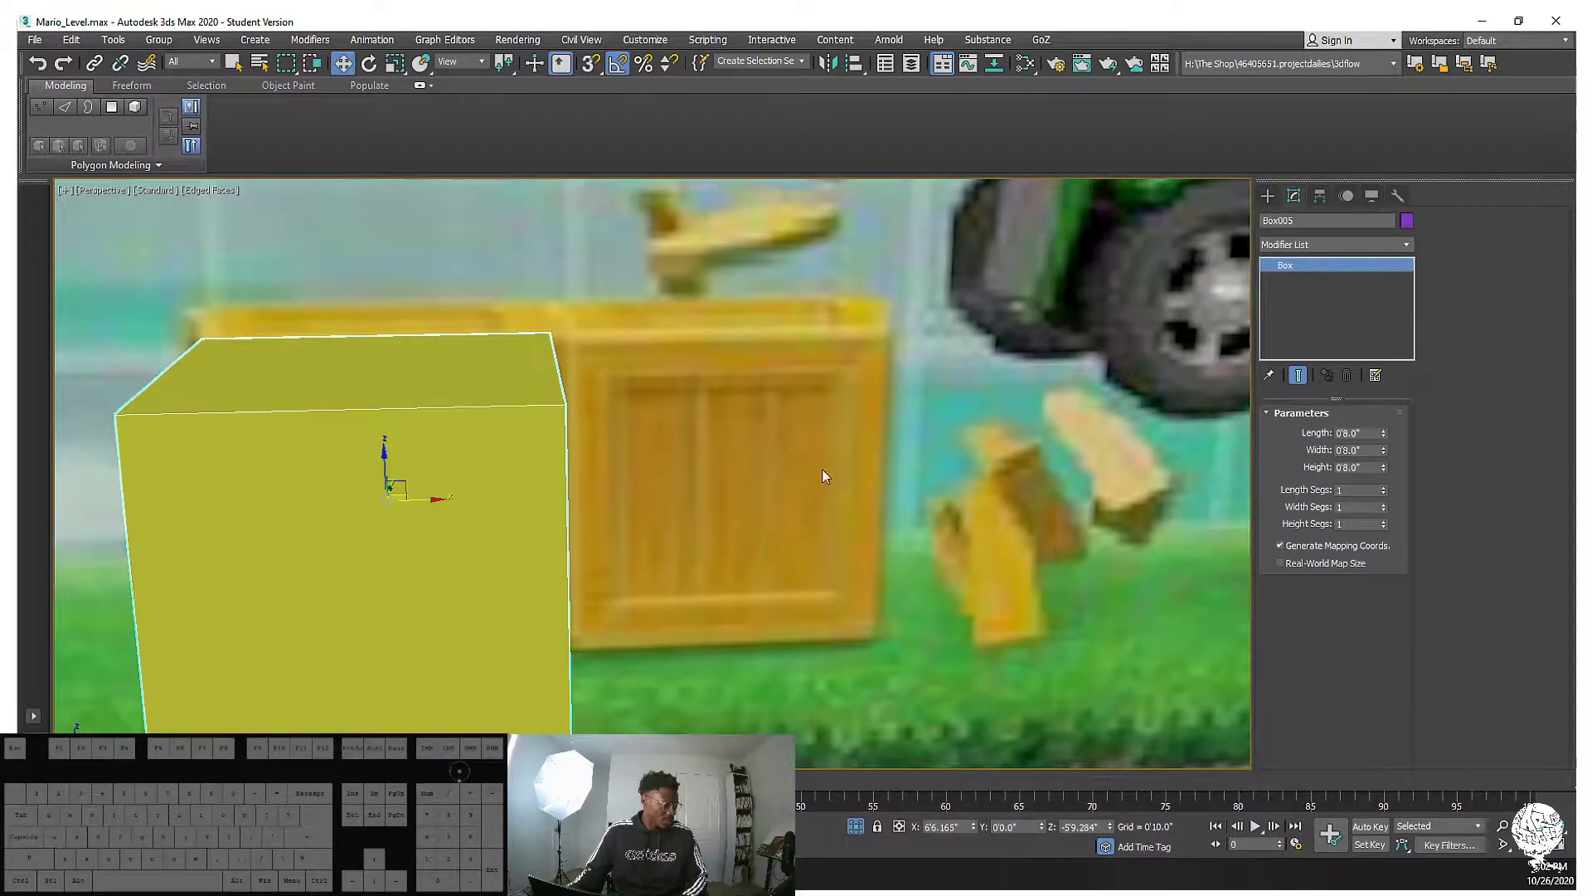
{"action": "middle_click_drag", "start_coordinate": [748, 422], "coordinate": [784, 405], "text": "alt"}
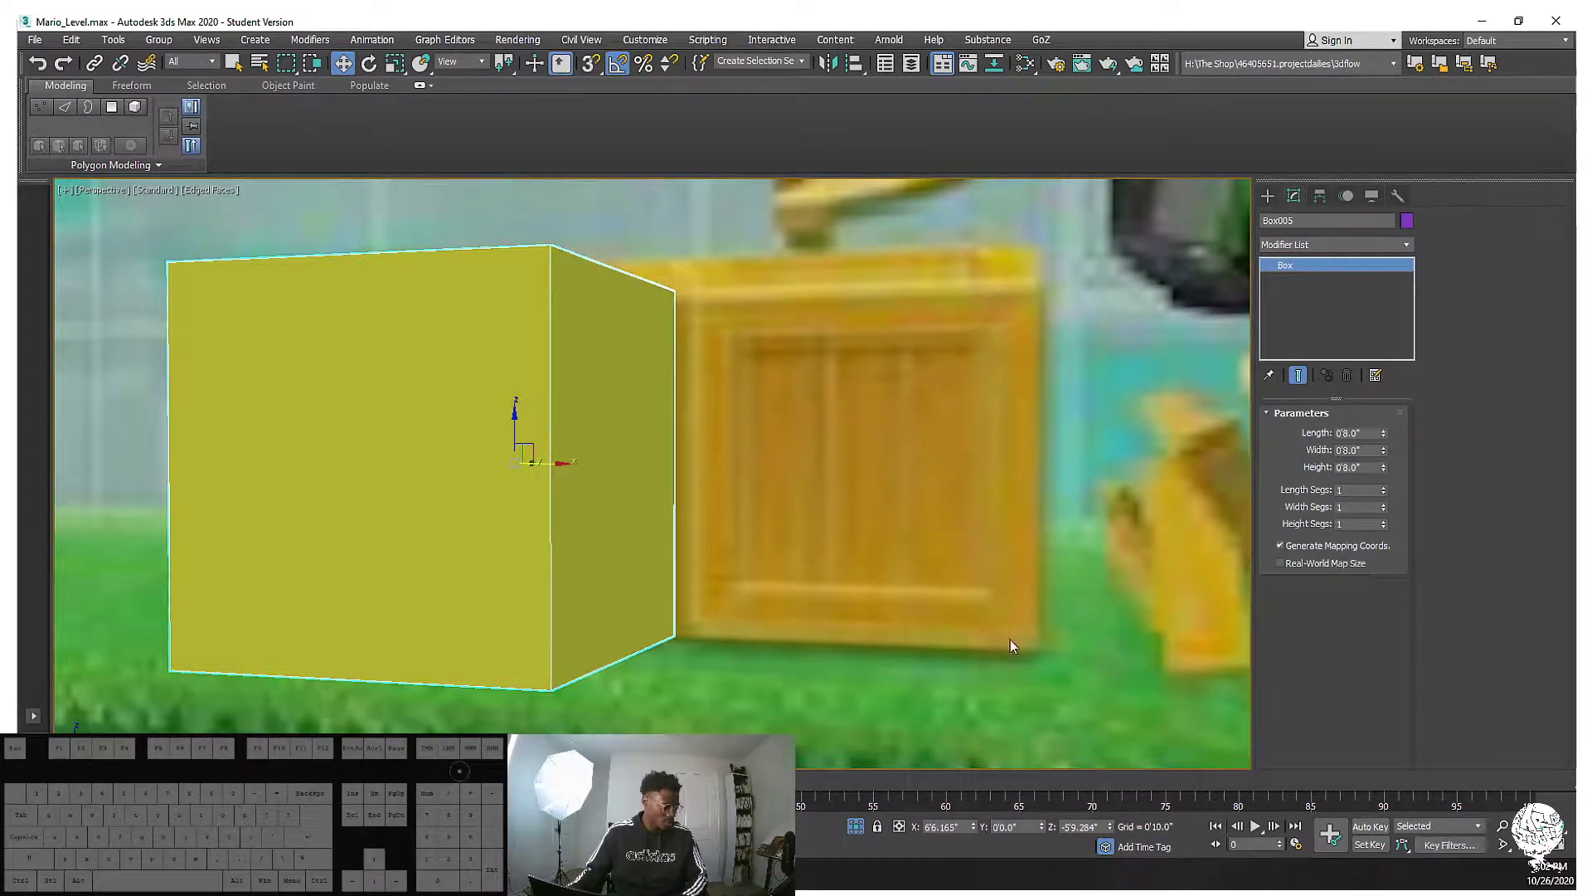
{"action": "middle_click_drag", "start_coordinate": [896, 588], "coordinate": [949, 465], "text": "alt"}
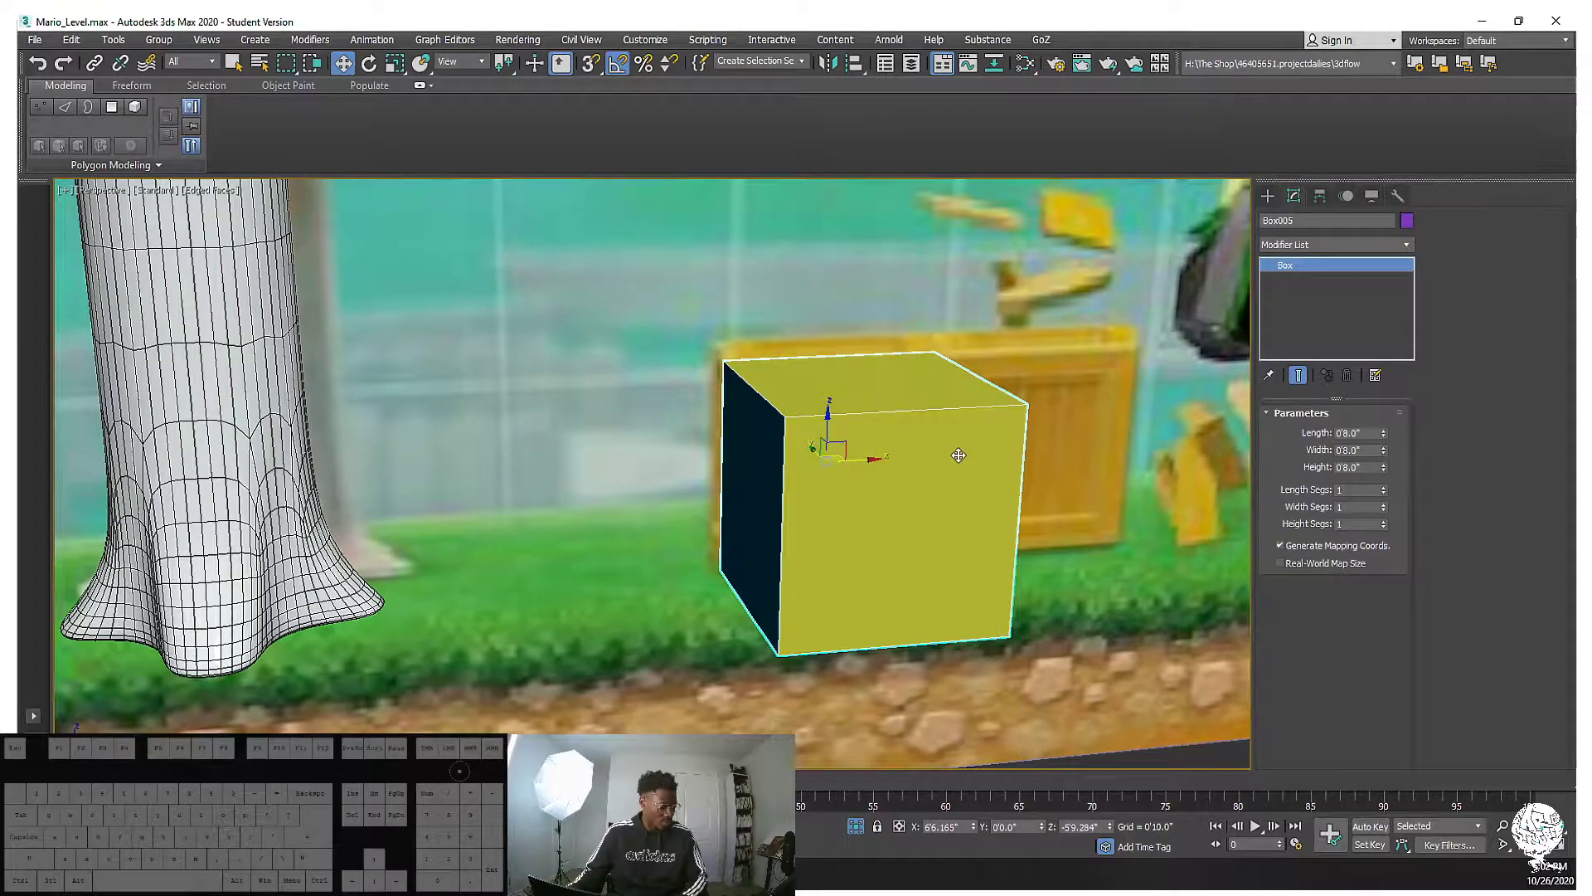
{"action": "left_click", "coordinate": [1319, 246]}
{"action": "key", "text": "e"}
{"action": "left_click", "coordinate": [1304, 304]}
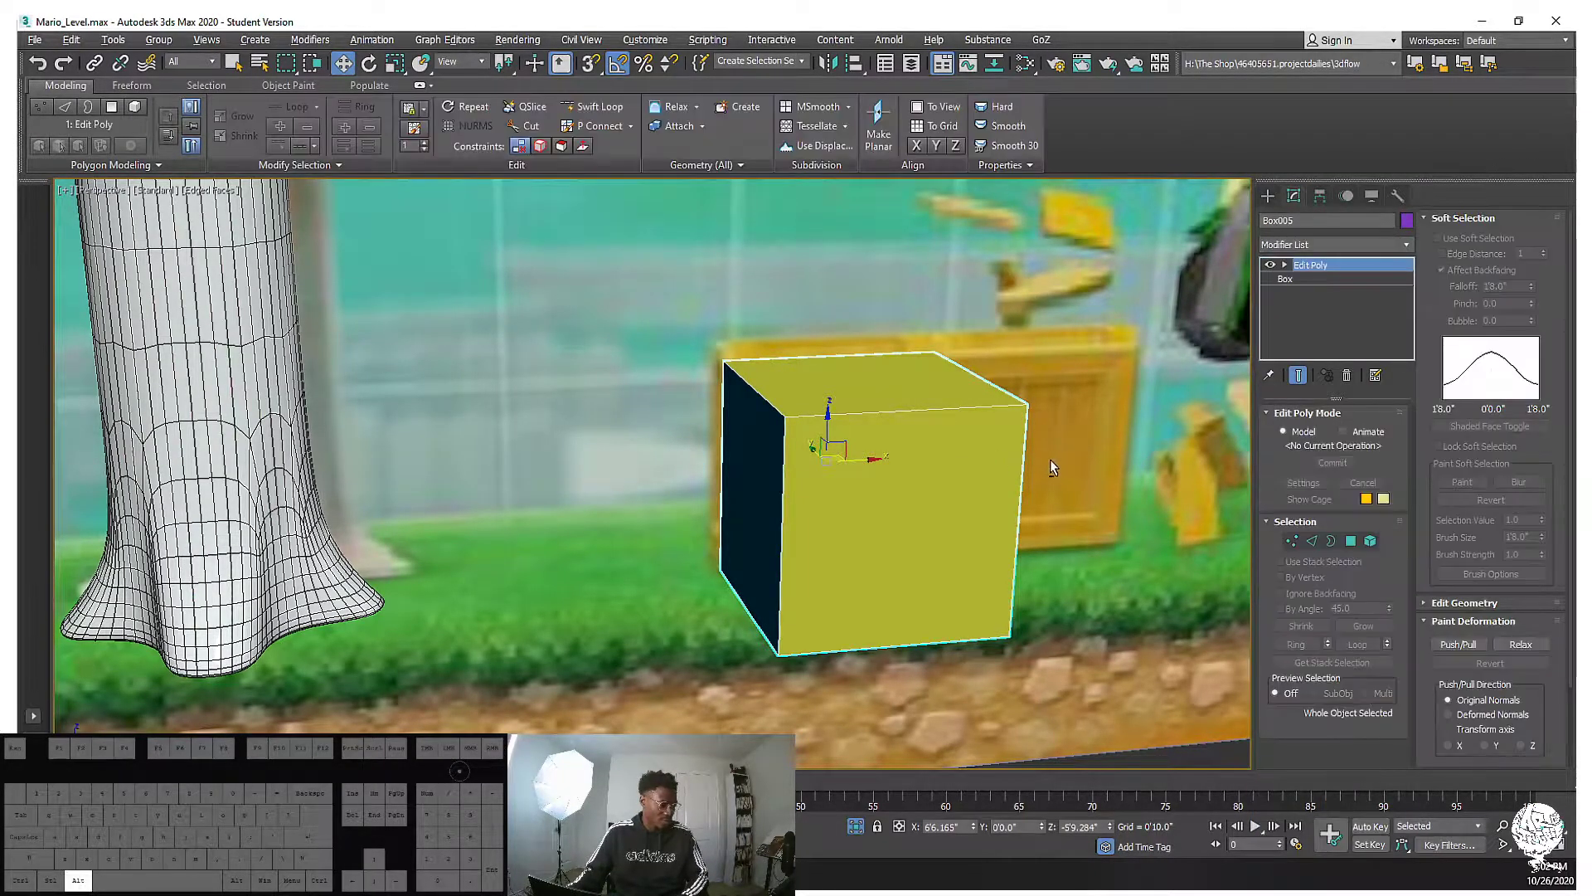
Switch the box to polygon level and select all six of its faces
{"action": "middle_click_drag", "start_coordinate": [1052, 462], "coordinate": [1009, 456], "text": "alt"}
{"action": "left_click", "coordinate": [1352, 542]}
{"action": "key", "text": "ctrl+a"}
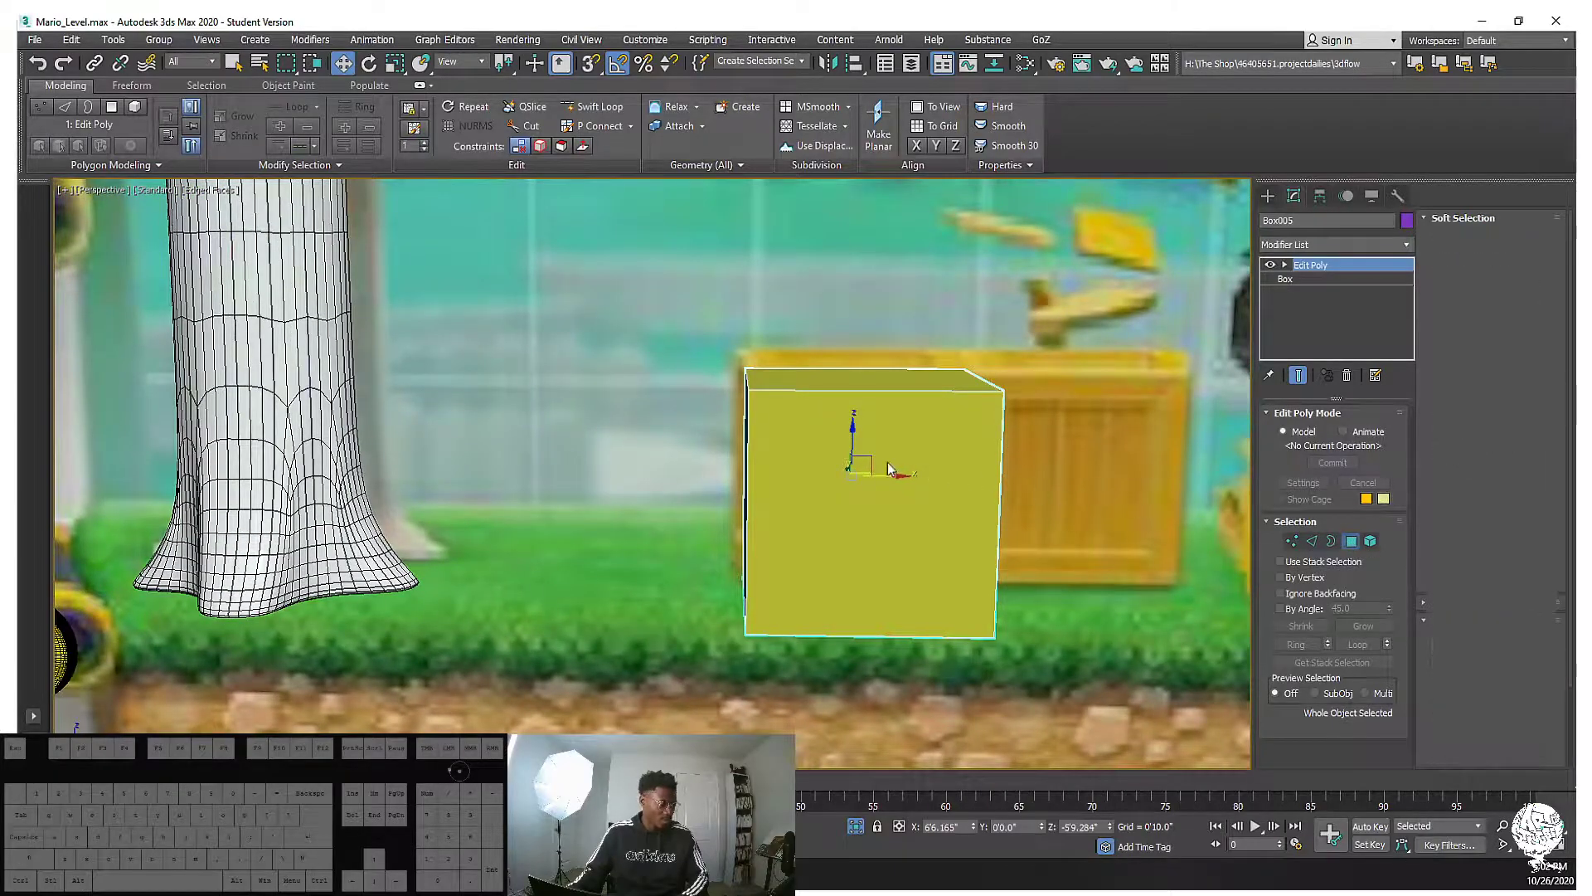
{"action": "middle_click_drag", "start_coordinate": [856, 456], "coordinate": [947, 455], "text": "alt"}
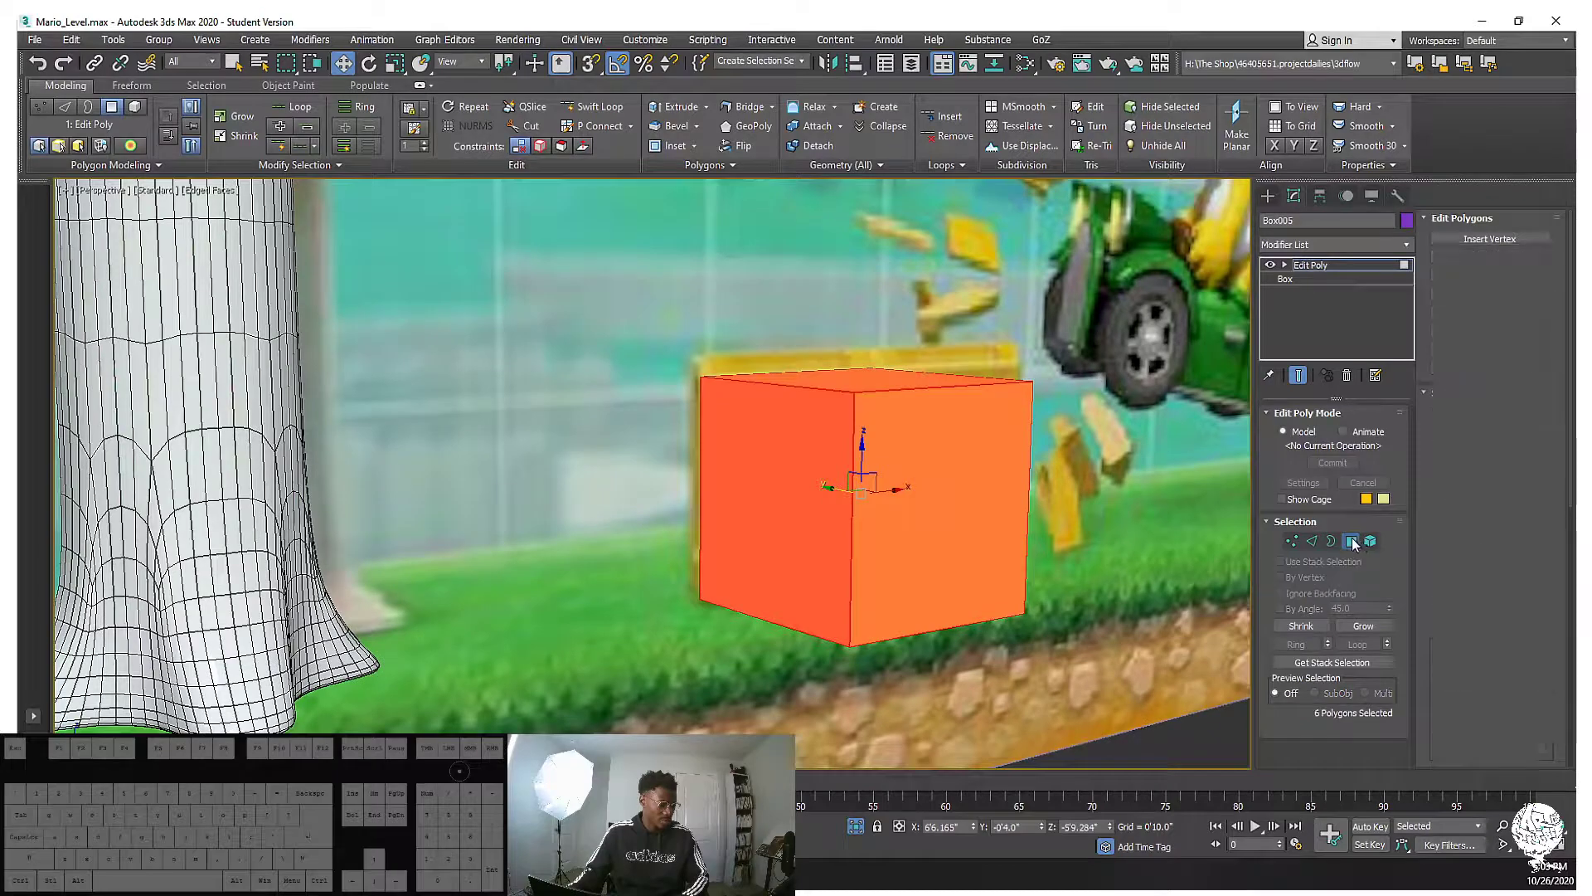
{"action": "left_click", "coordinate": [1352, 543]}
{"action": "left_click", "coordinate": [1349, 543]}
{"action": "middle_click_drag", "start_coordinate": [919, 453], "coordinate": [848, 469], "text": "alt"}
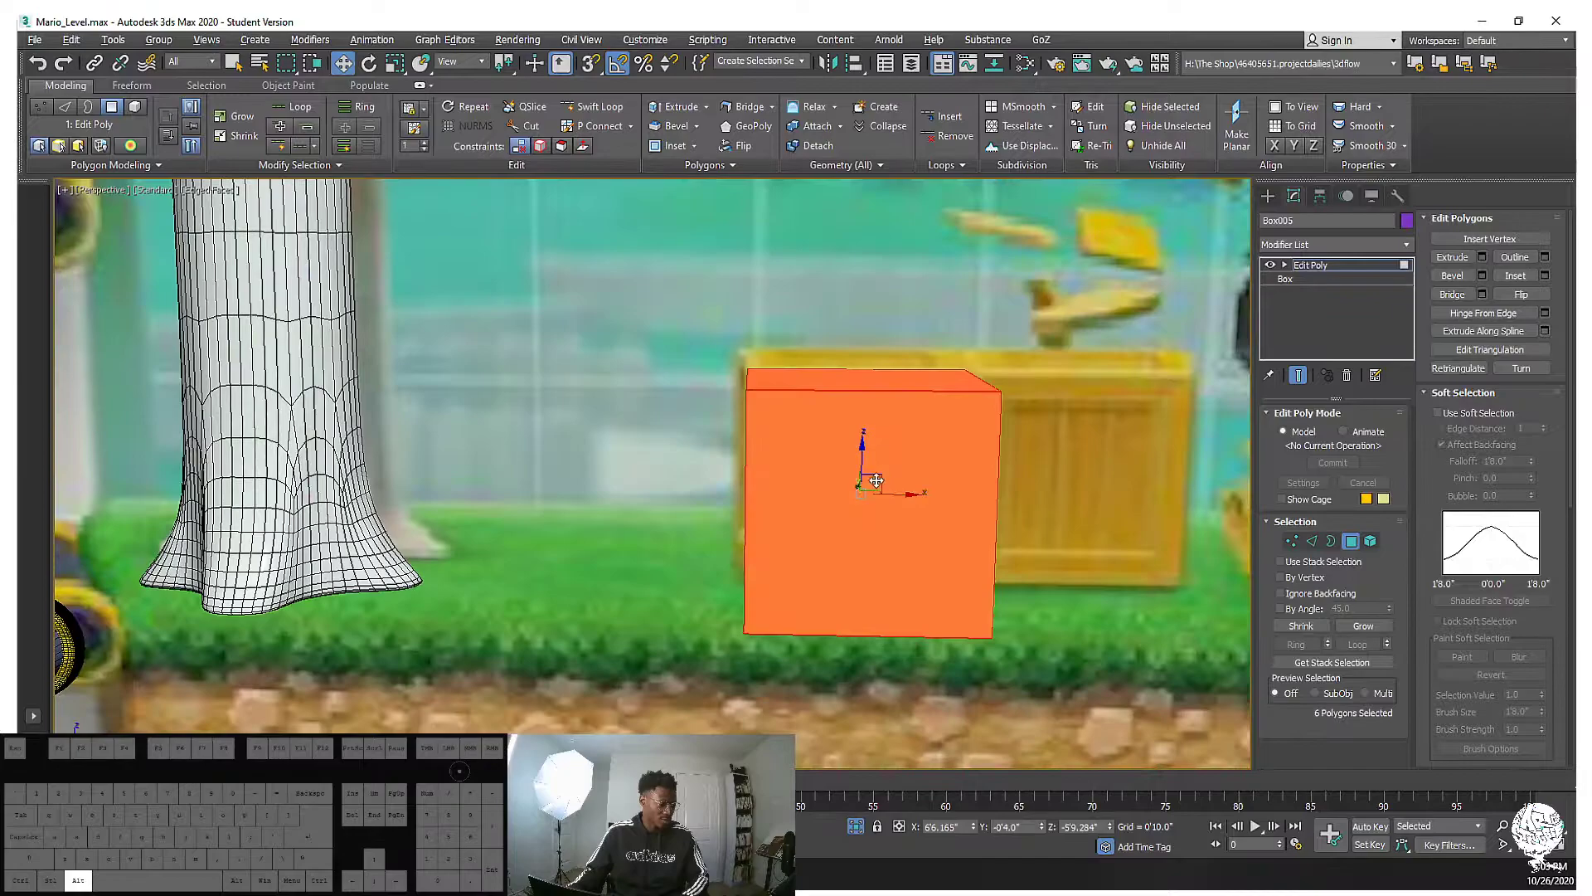
Start an Inset on the six selected box faces using the By Polygon option, with an amount of about 0.788"
{"action": "right_click", "coordinate": [882, 467]}
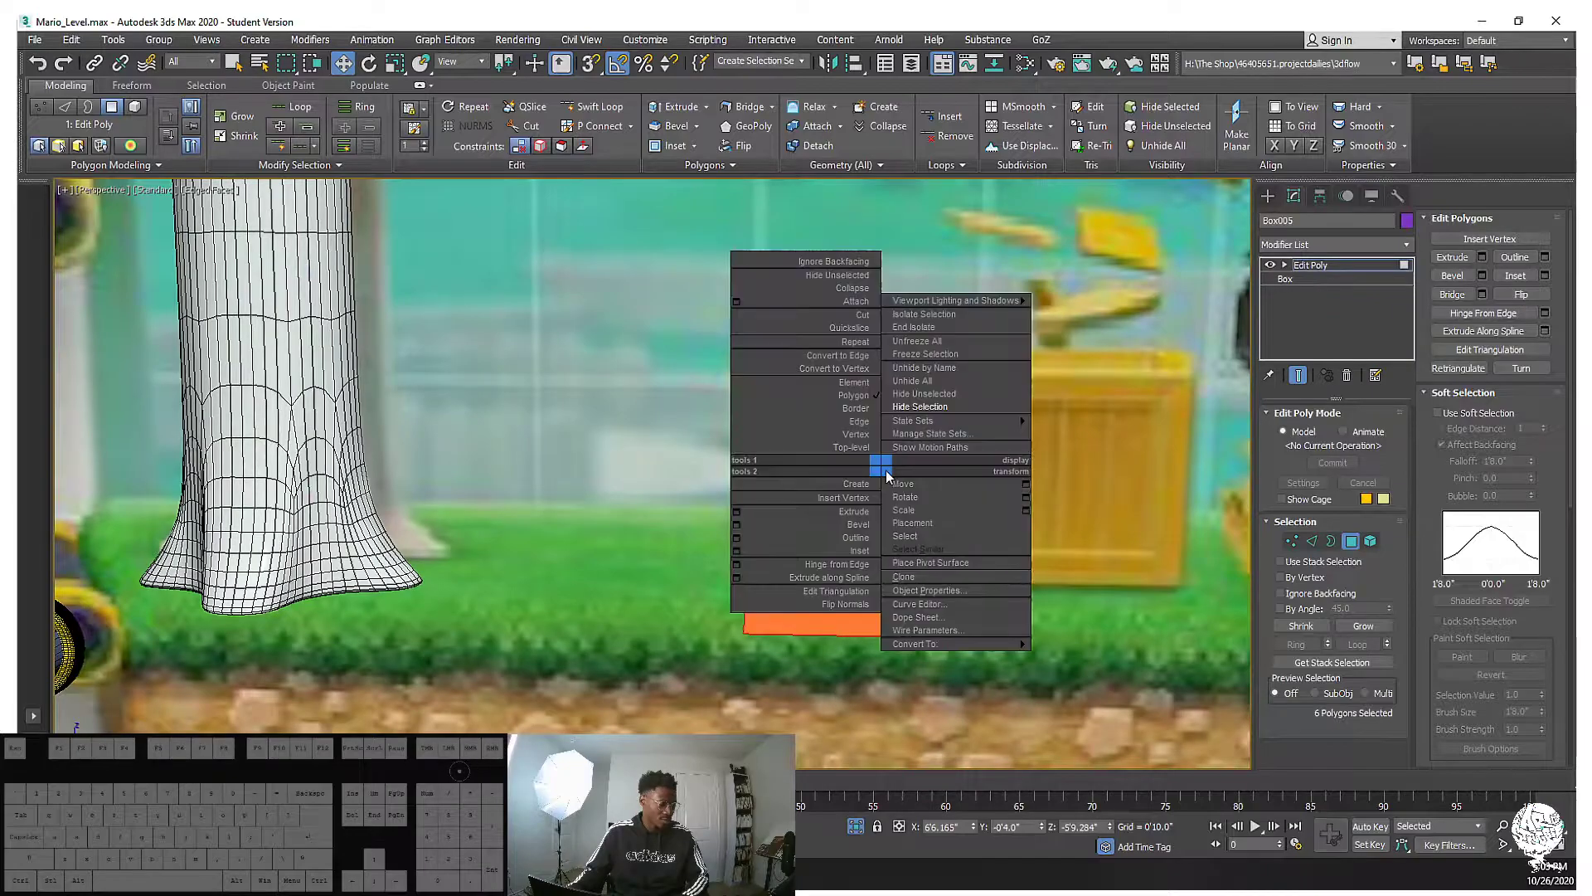
{"action": "left_click", "coordinate": [737, 551]}
{"action": "middle_click_drag", "start_coordinate": [524, 475], "coordinate": [735, 488], "text": "alt"}
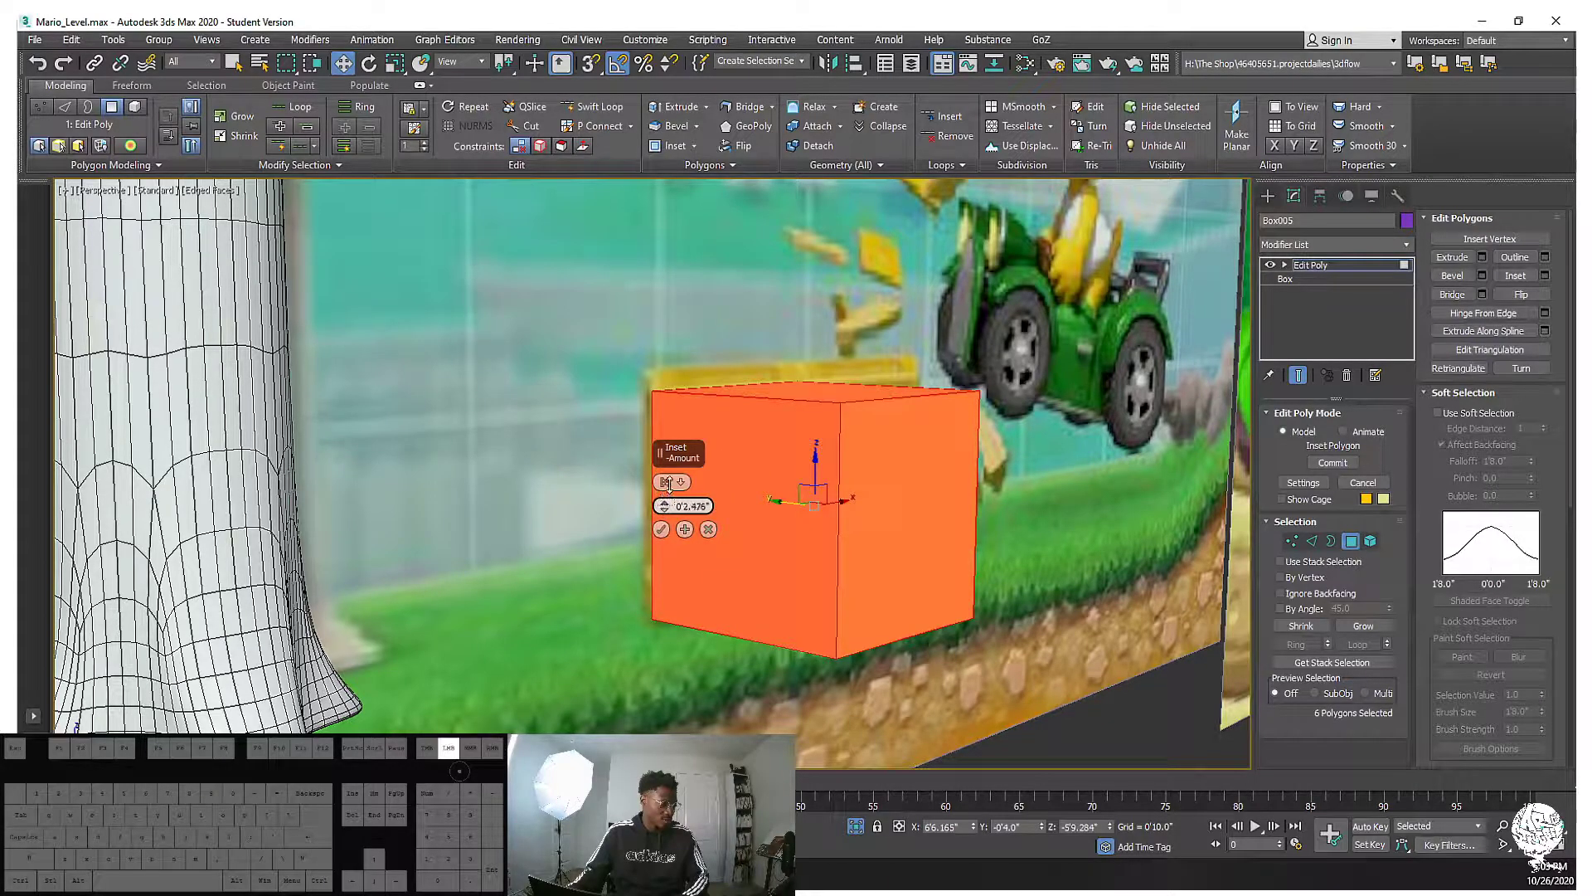
{"action": "left_click_drag", "start_coordinate": [671, 421], "coordinate": [671, 411]}
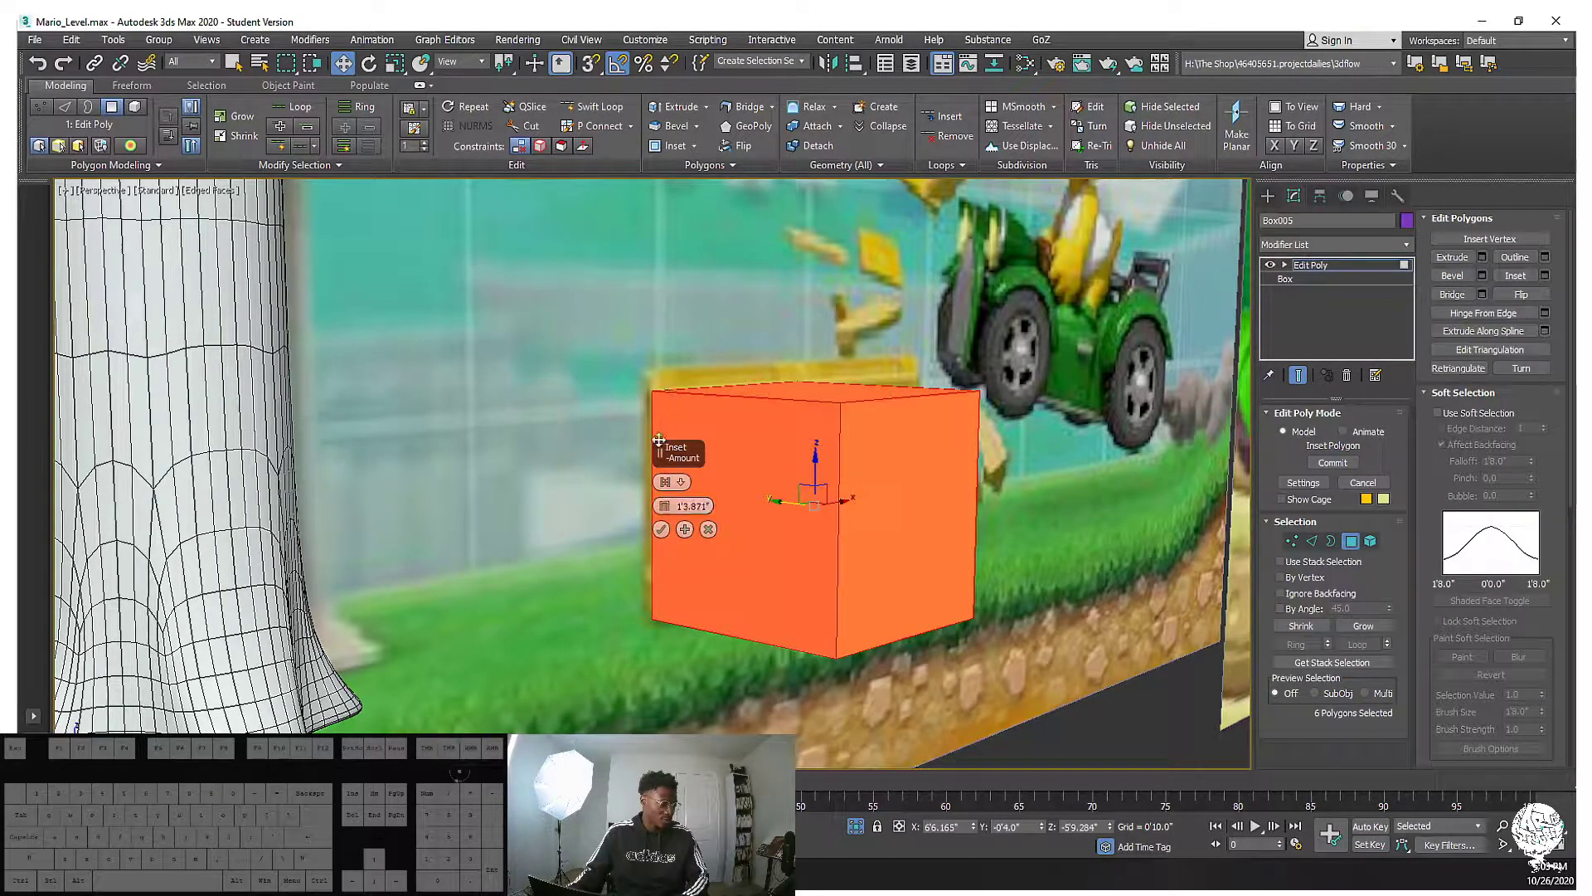
{"action": "left_click", "coordinate": [667, 481]}
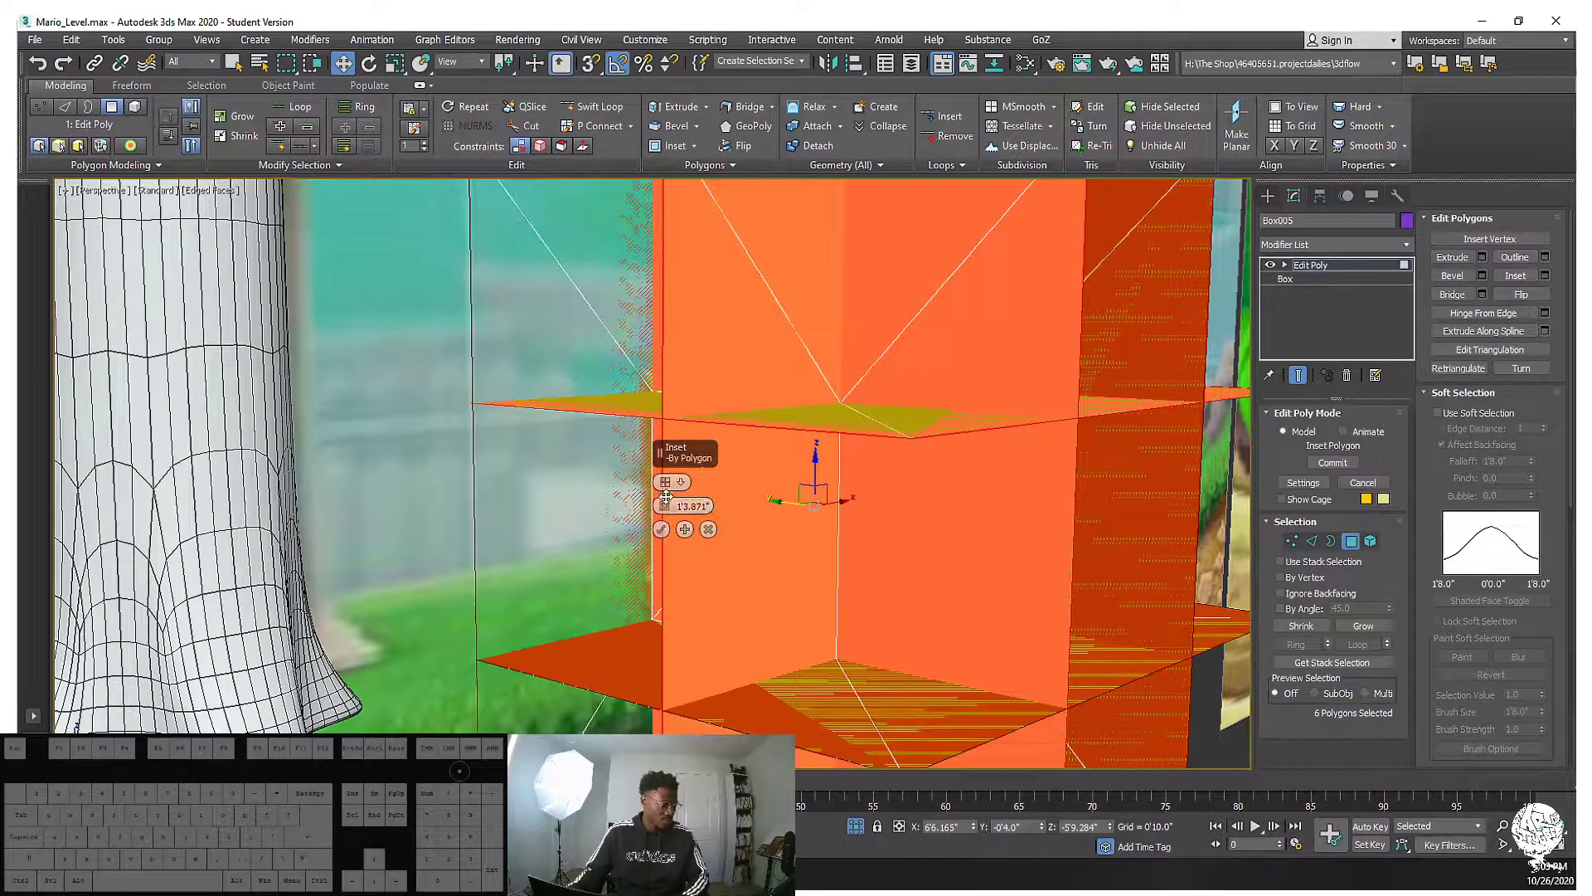
{"action": "left_click_drag", "start_coordinate": [664, 505], "coordinate": [663, 505]}
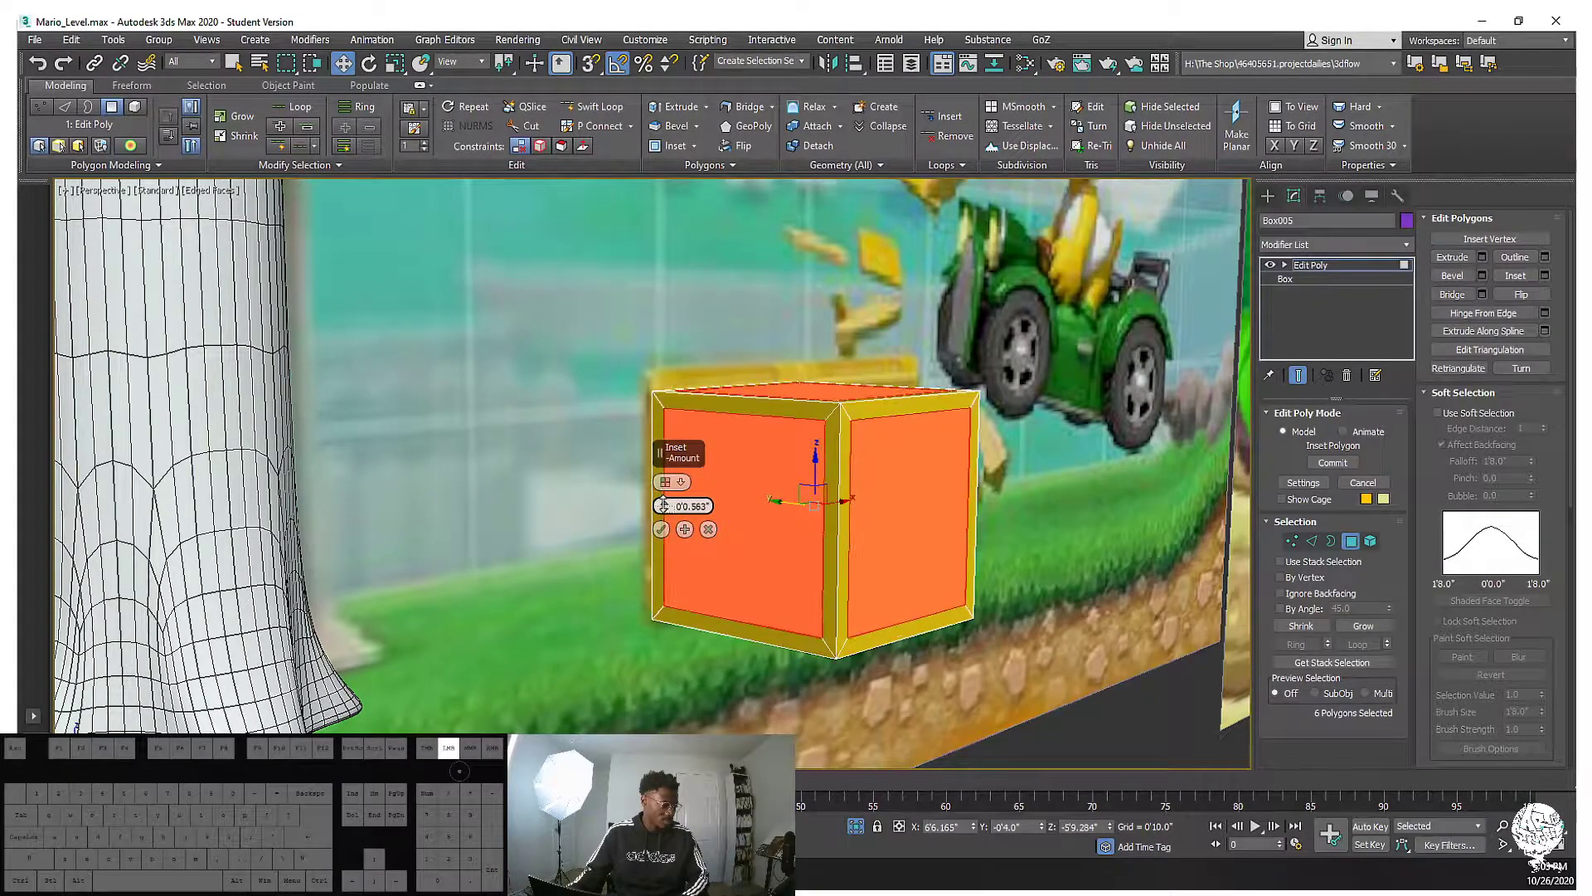
{"action": "left_click_drag", "start_coordinate": [664, 504], "coordinate": [663, 500]}
Display the box see-through in the front view over the reference crate and apply the inset with an amount of about 1.007"
{"action": "middle_click_drag", "start_coordinate": [664, 506], "coordinate": [871, 572], "text": "alt"}
{"action": "key", "text": "alt+x"}
{"action": "key", "text": "f"}
{"action": "key", "text": "x"}
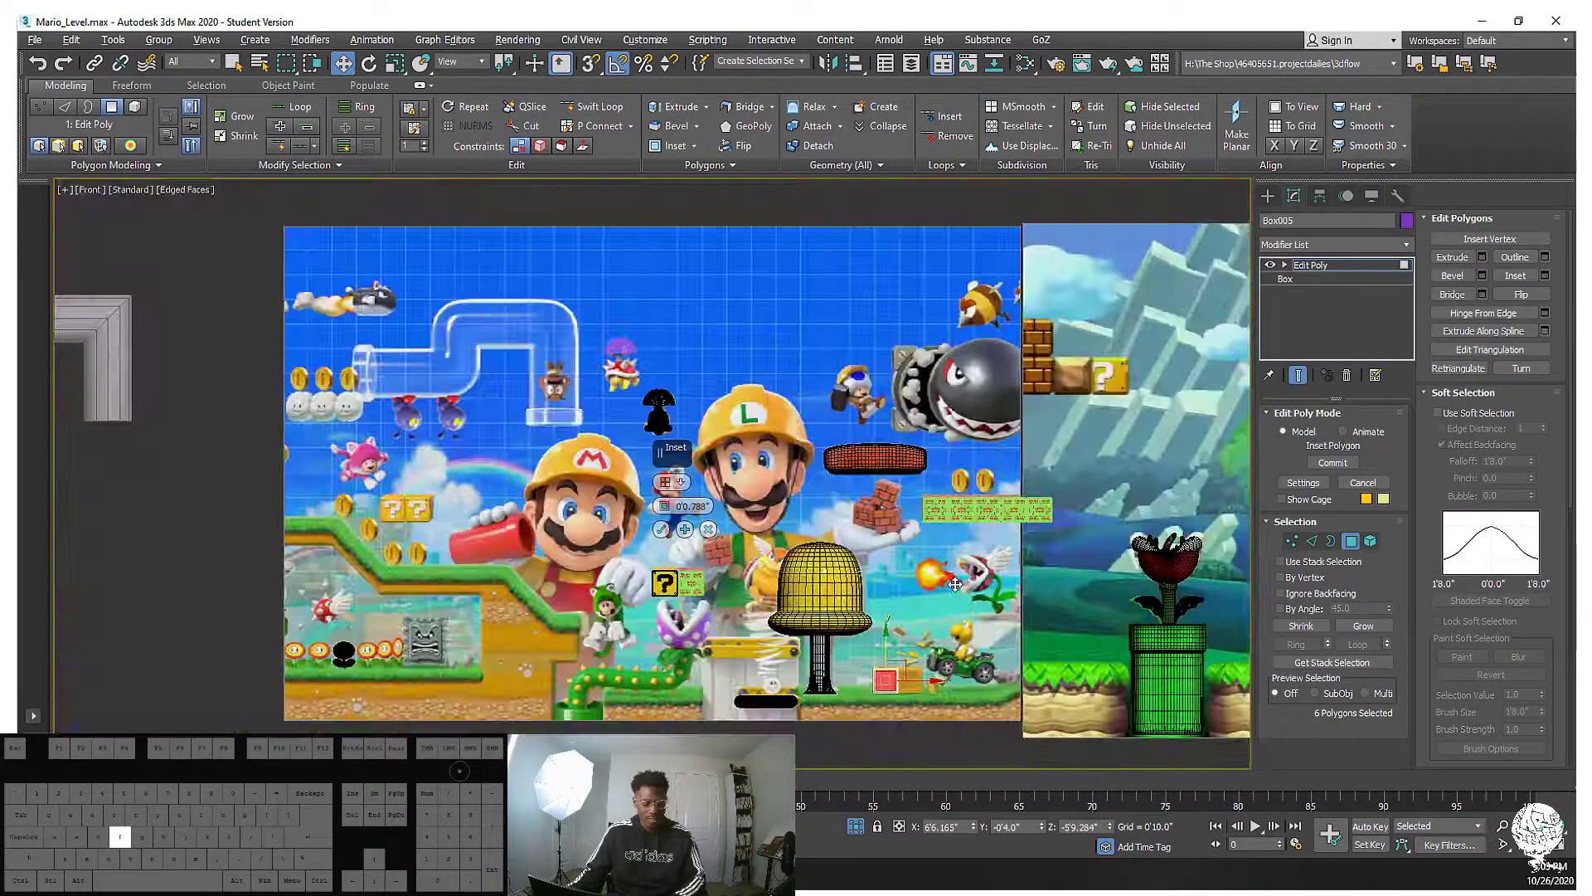
{"action": "middle_click_drag", "start_coordinate": [746, 572], "coordinate": [945, 549]}
{"action": "key", "text": "z"}
{"action": "middle_click_drag", "start_coordinate": [750, 486], "coordinate": [789, 487]}
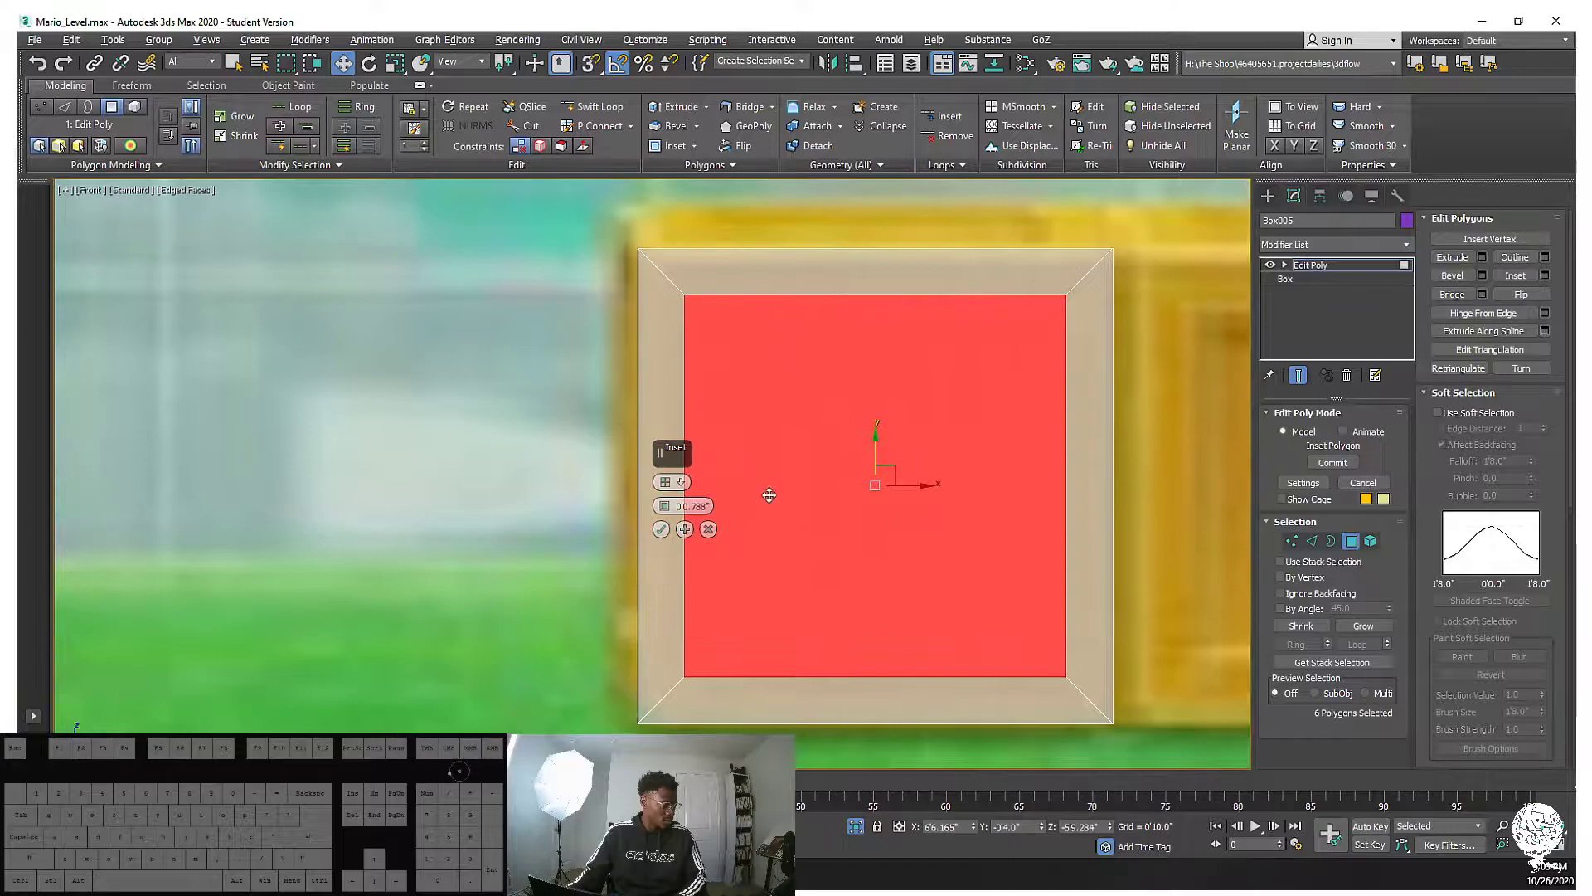
{"action": "mouse_move", "coordinate": [664, 506]}
{"action": "left_mouse_down"}
{"action": "mouse_move", "coordinate": [668, 474]}
{"action": "mouse_move", "coordinate": [669, 494]}
{"action": "left_mouse_up"}
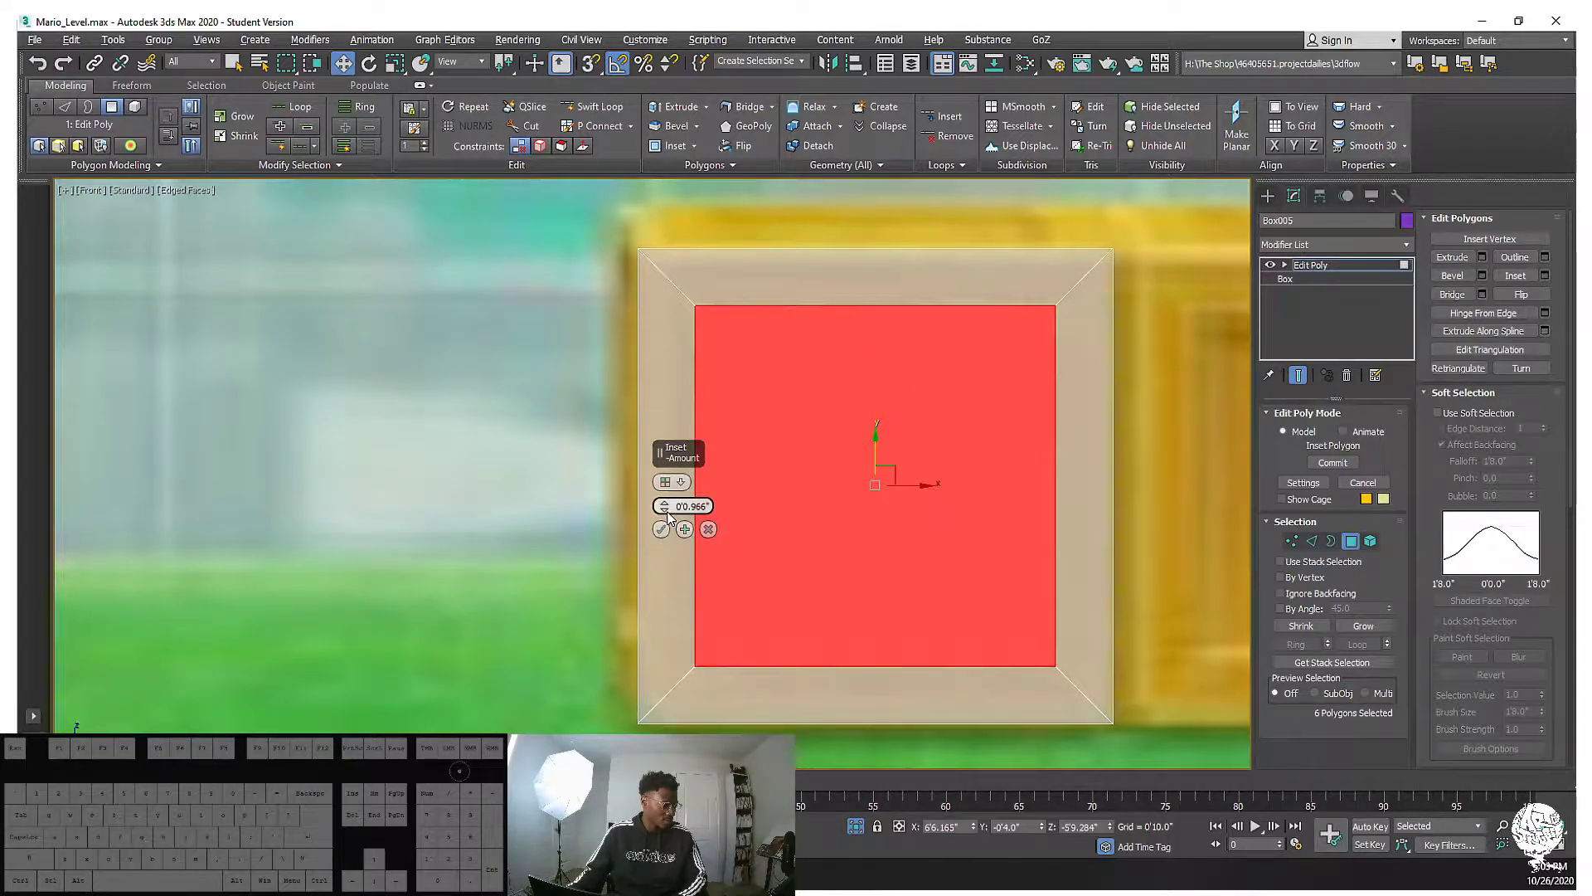
{"action": "mouse_move", "coordinate": [666, 507]}
{"action": "left_mouse_down"}
{"action": "mouse_move", "coordinate": [699, 420]}
{"action": "mouse_move", "coordinate": [680, 506]}
{"action": "left_mouse_up"}
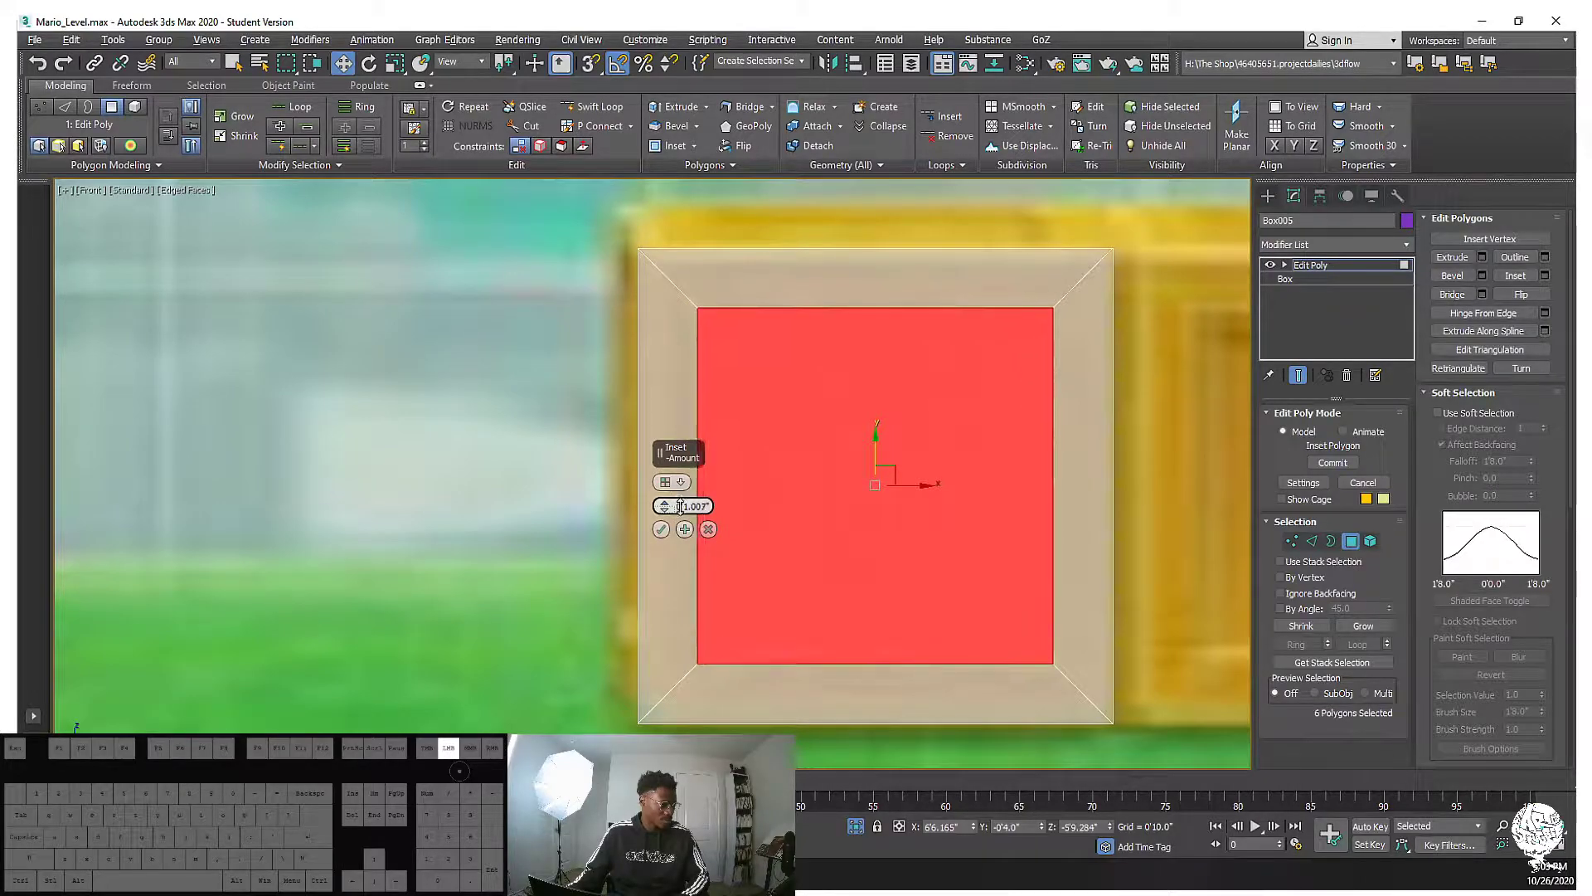
{"action": "left_click", "coordinate": [661, 530]}
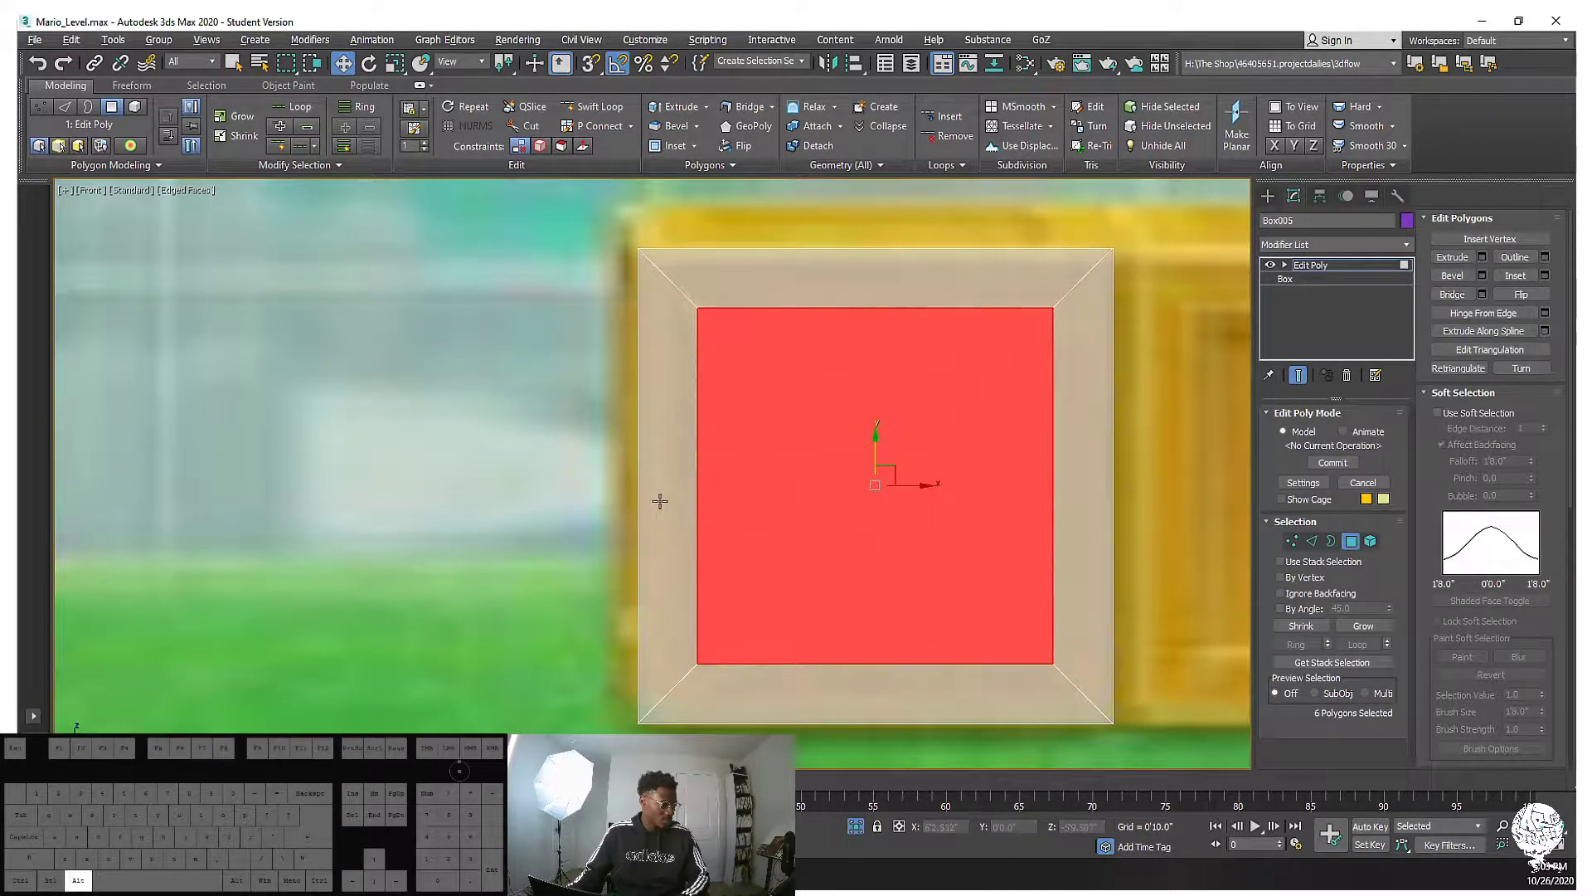
Extrude the six inset polygons inward with a height of about -0.287"
{"action": "middle_click_drag", "start_coordinate": [657, 501], "coordinate": [711, 445], "text": "alt"}
{"action": "right_click", "coordinate": [954, 509]}
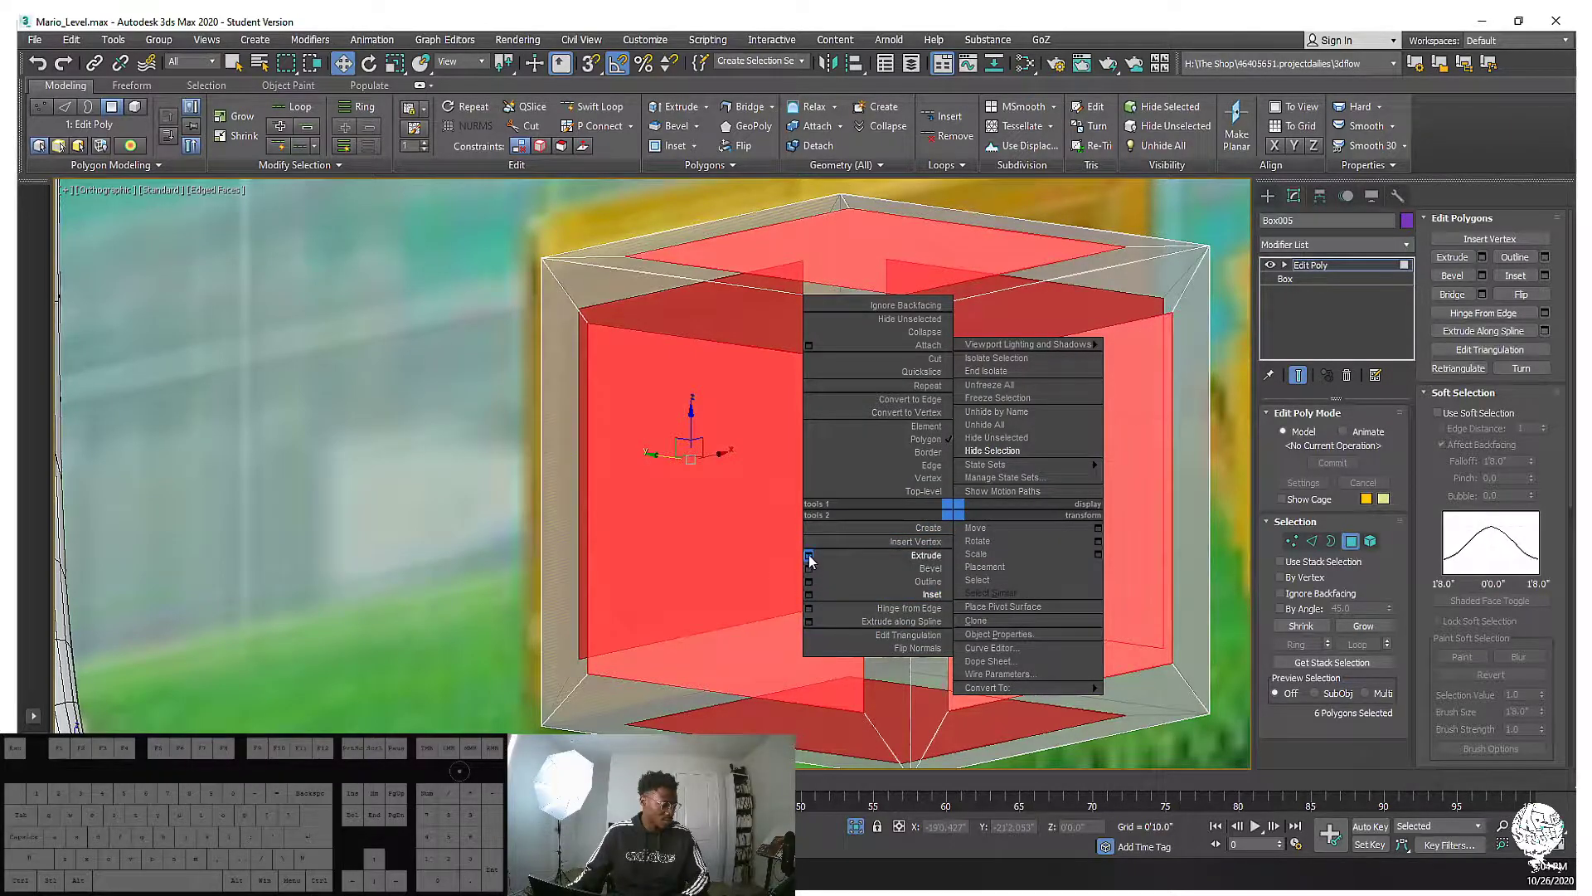
{"action": "left_click", "coordinate": [809, 555]}
{"action": "left_click_drag", "start_coordinate": [668, 512], "coordinate": [665, 520]}
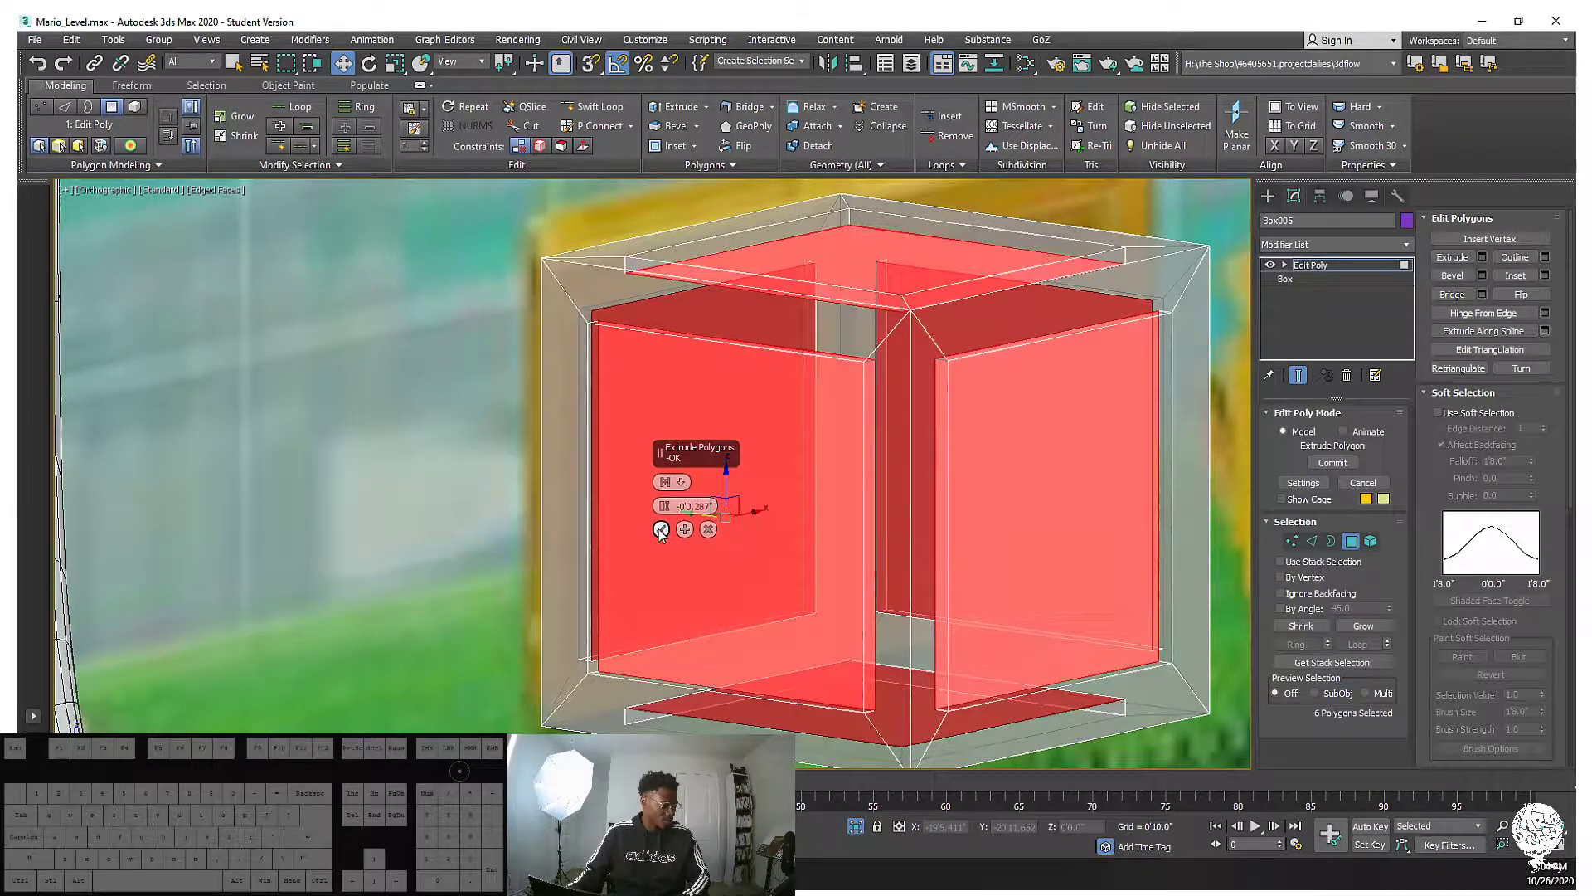
{"action": "left_click", "coordinate": [660, 529]}
Detach the six recessed polygons from the box as a separate object named "planks"
{"action": "middle_click_drag", "start_coordinate": [658, 529], "coordinate": [962, 496], "text": "alt"}
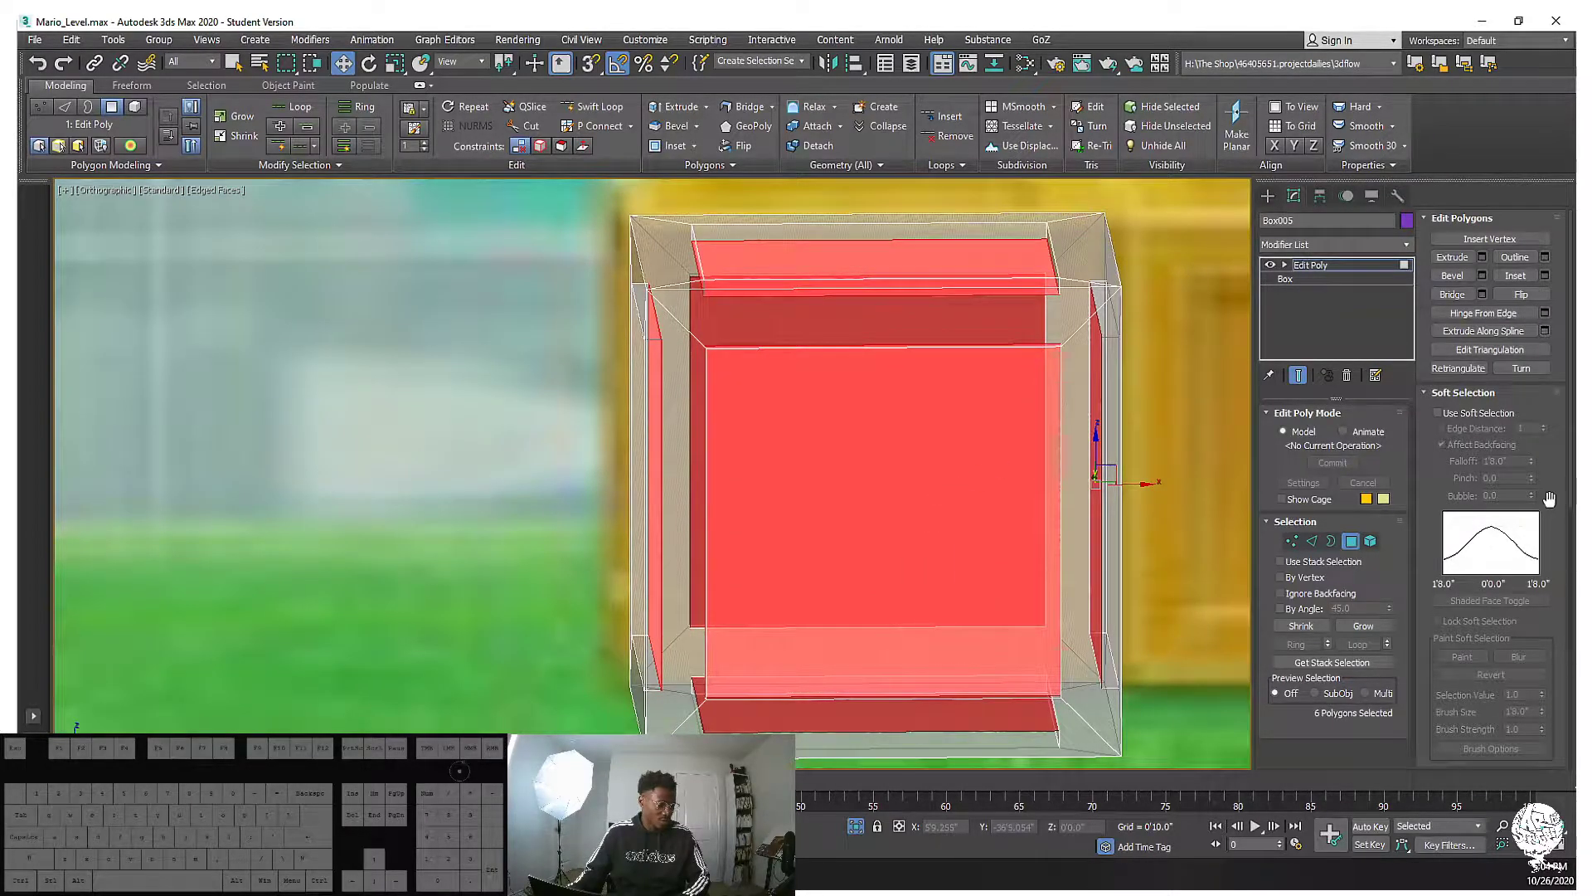
{"action": "scroll", "coordinate": [1549, 498], "scroll_direction": "down", "scroll_amount": 5}
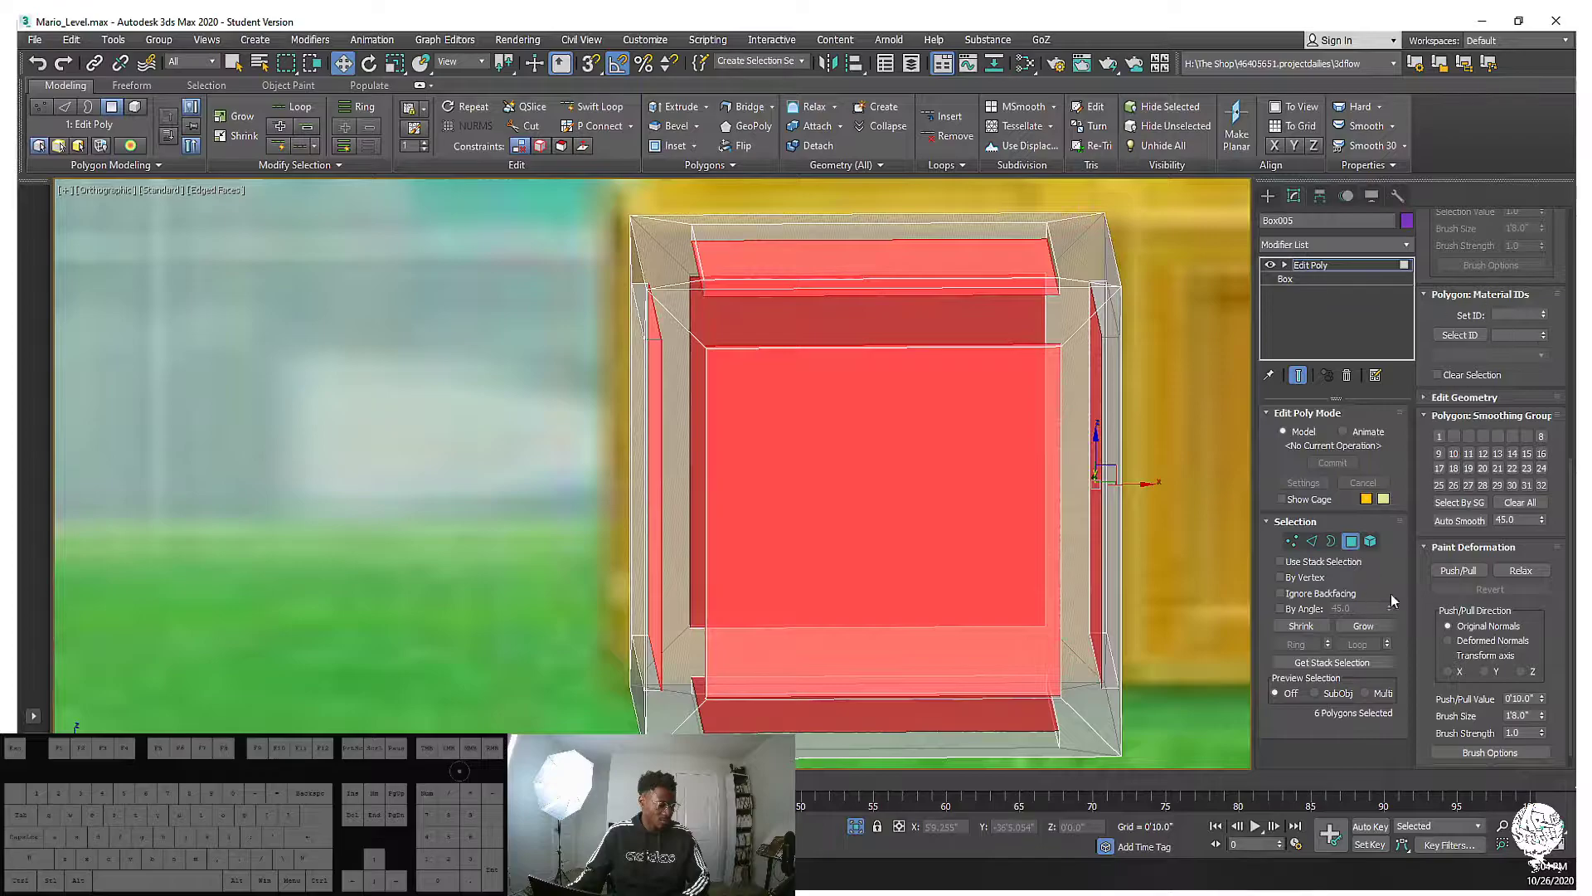
{"action": "left_click_drag", "start_coordinate": [1500, 351], "coordinate": [1501, 331]}
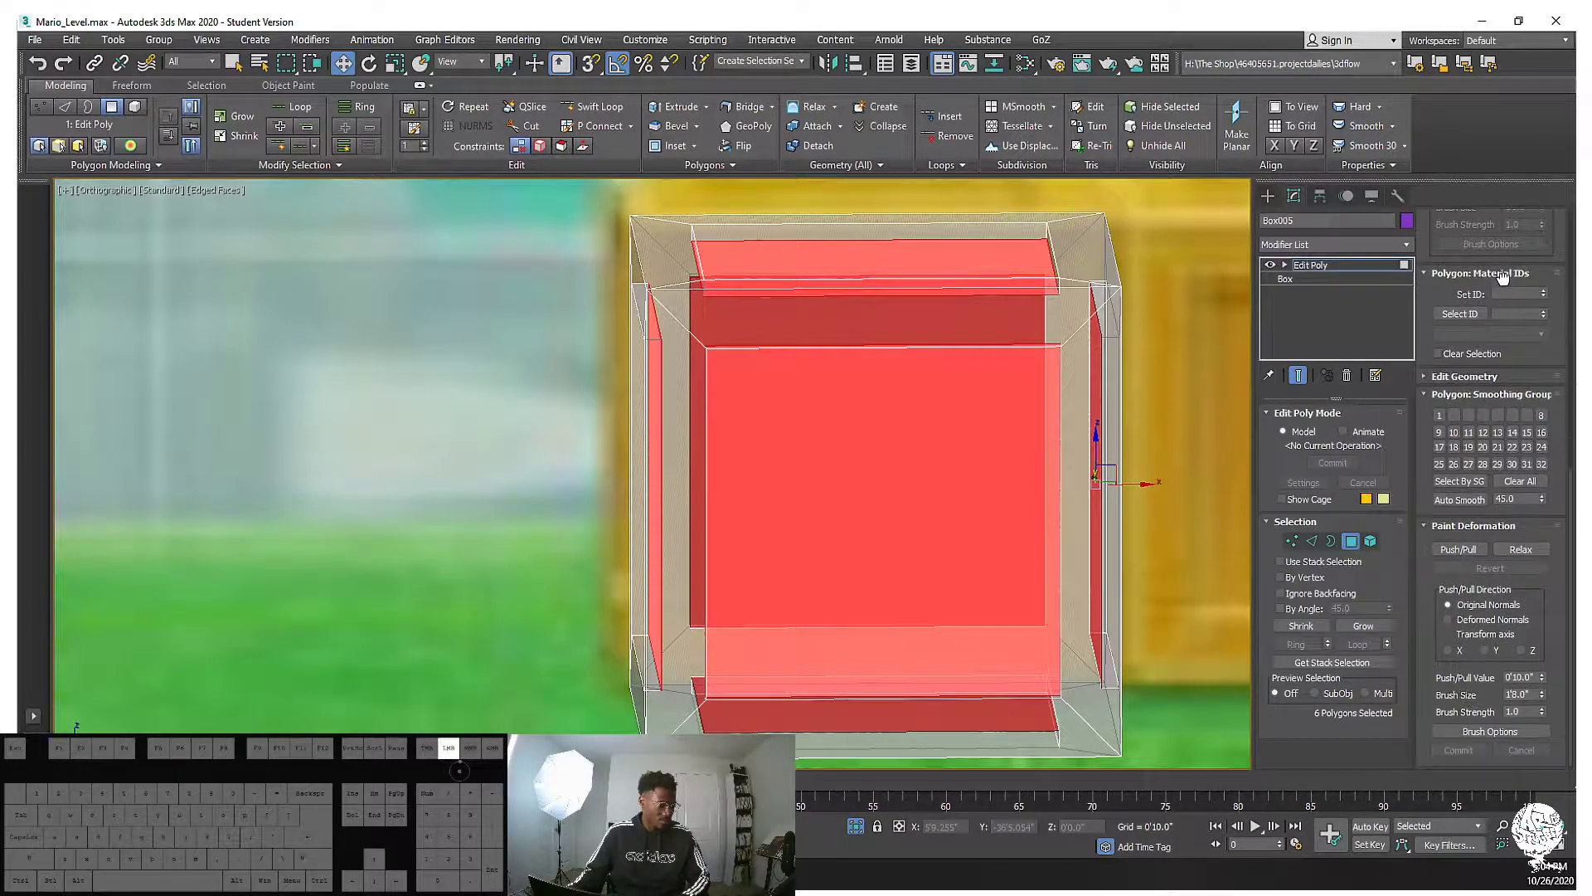
{"action": "left_click", "coordinate": [1448, 378]}
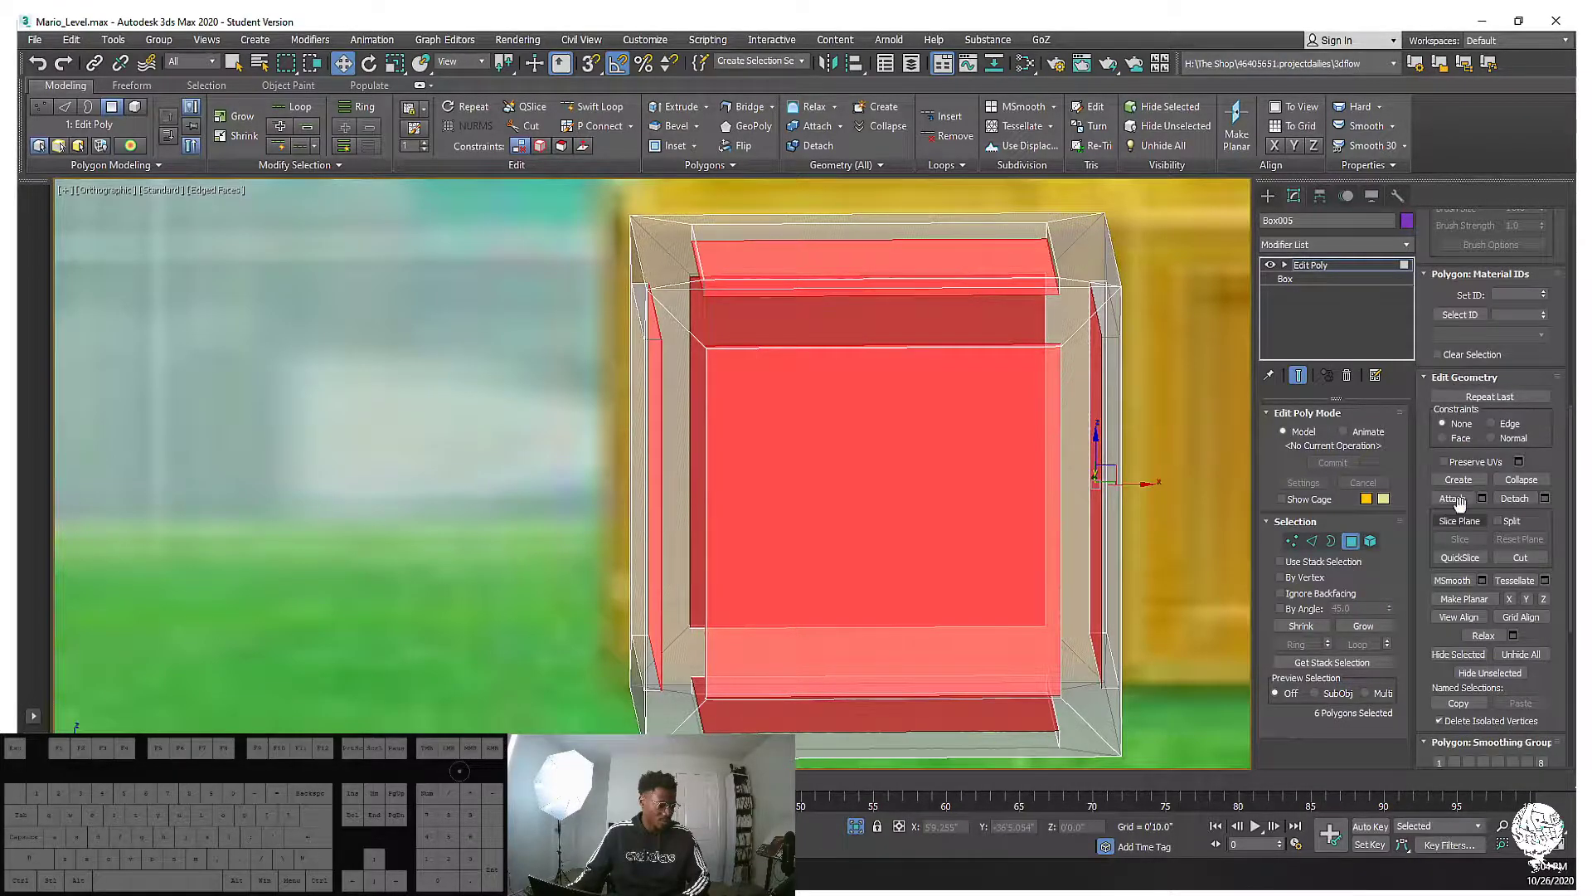
{"action": "middle_click_drag", "start_coordinate": [1007, 528], "coordinate": [1243, 528], "text": "alt"}
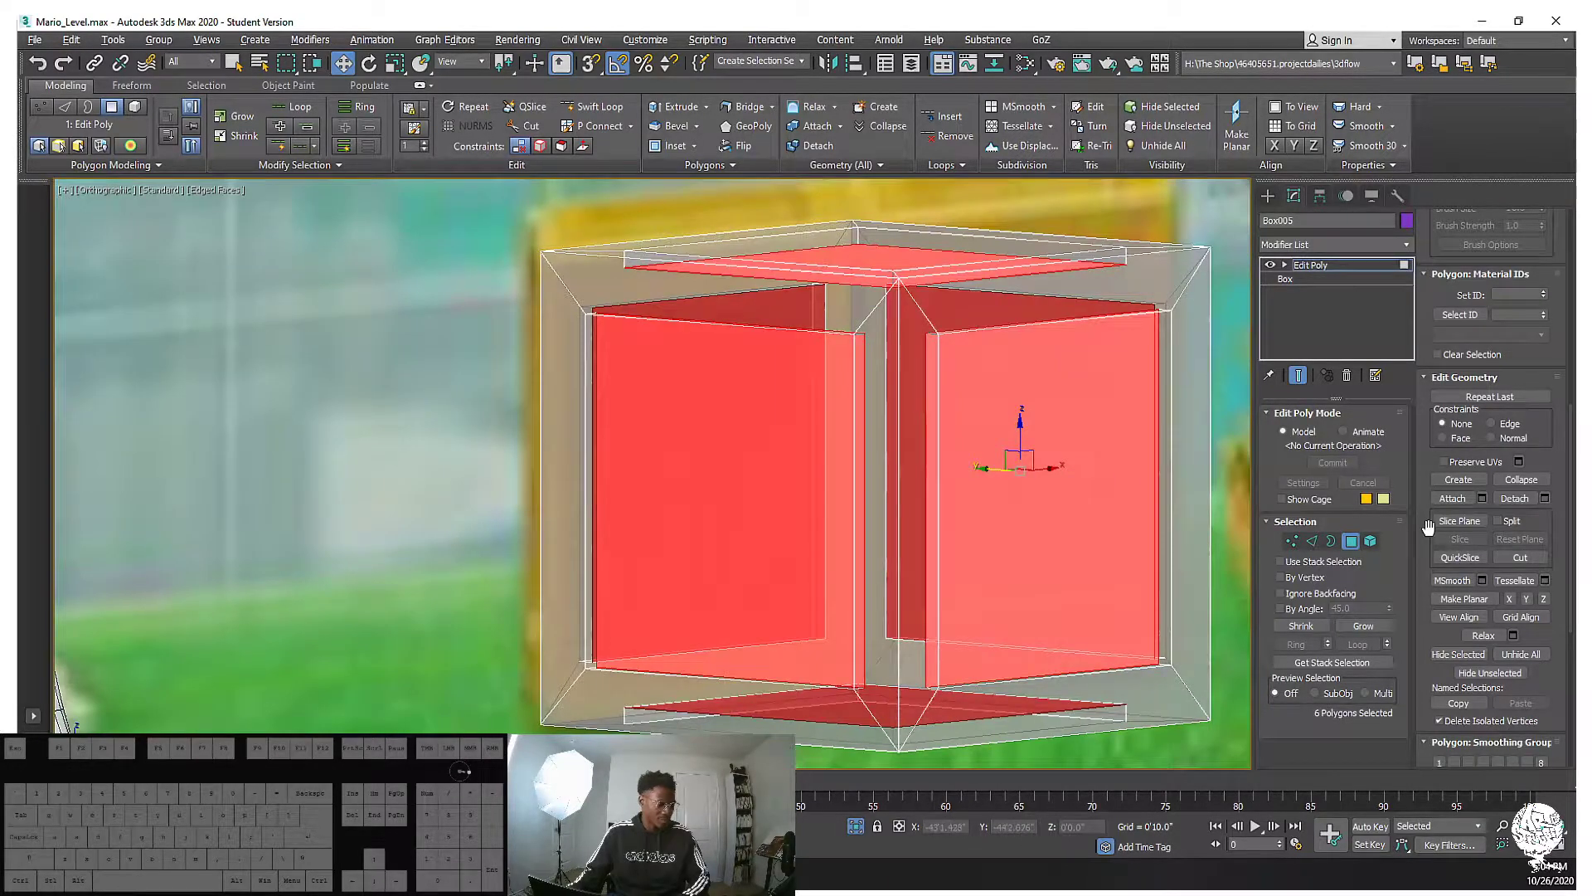
{"action": "left_click", "coordinate": [1544, 498]}
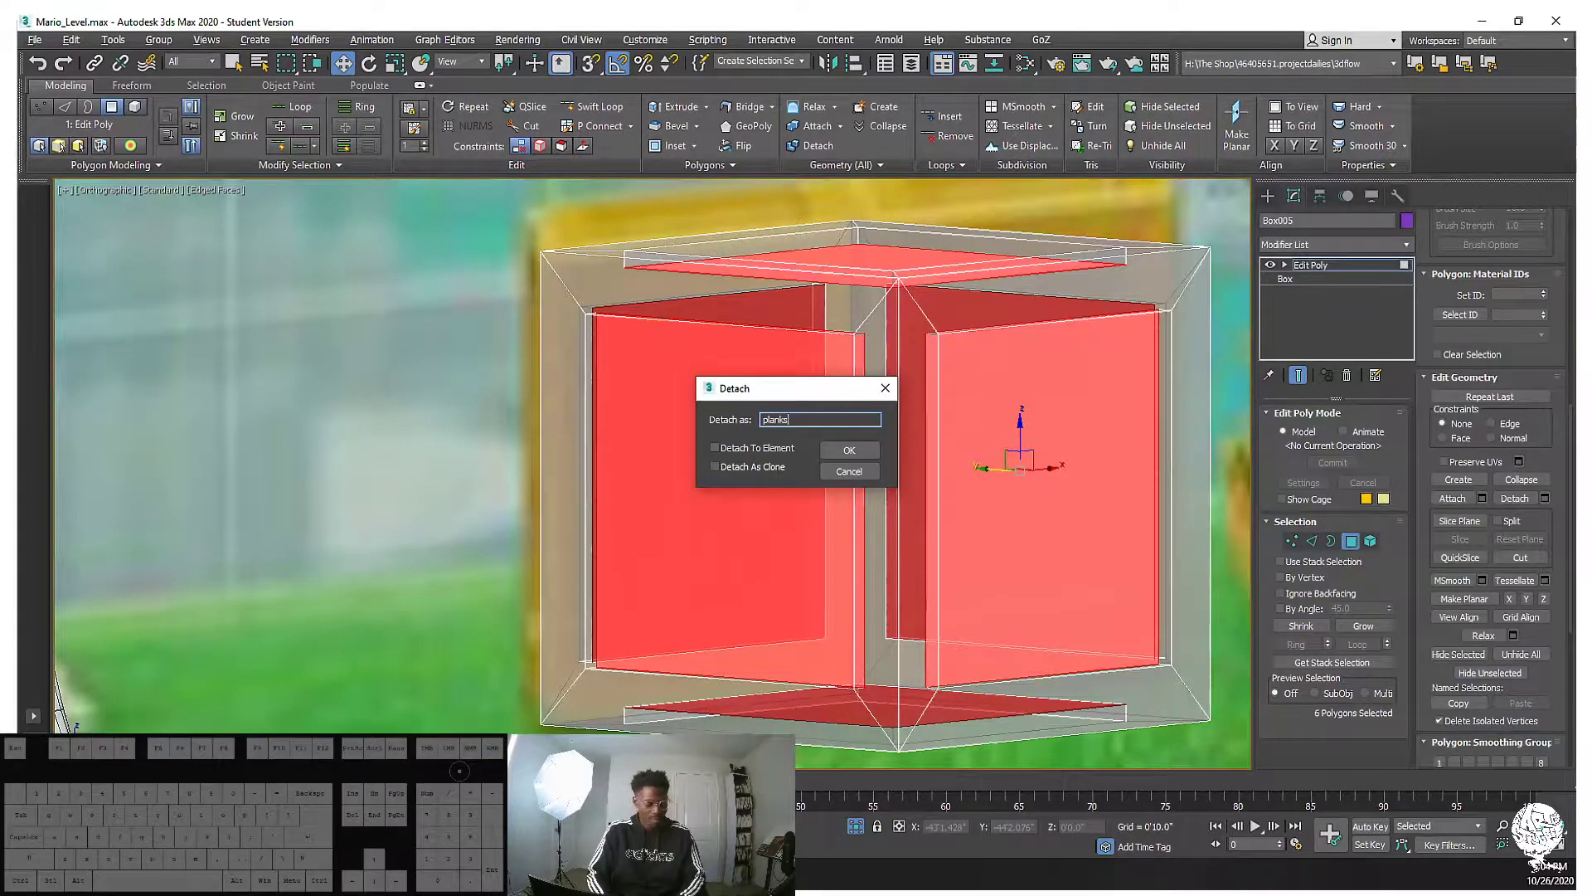
{"action": "type", "text": "planks"}
{"action": "key", "text": "Return"}
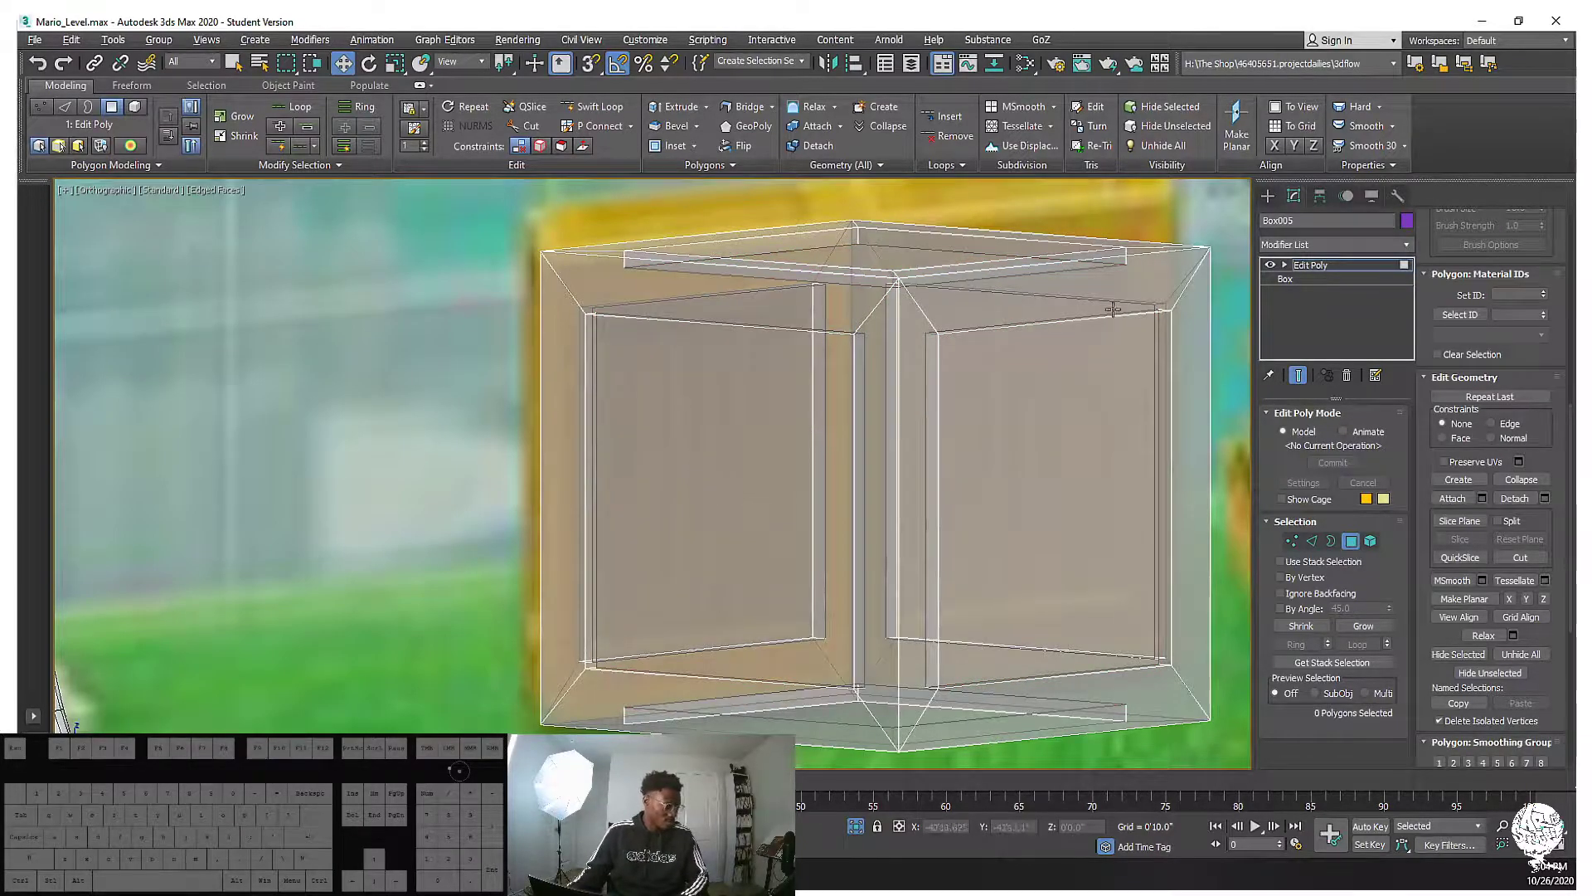
Switch the remaining crate frame to edge level and select all of its edges
{"action": "middle_click_drag", "start_coordinate": [952, 368], "coordinate": [999, 309], "text": "alt"}
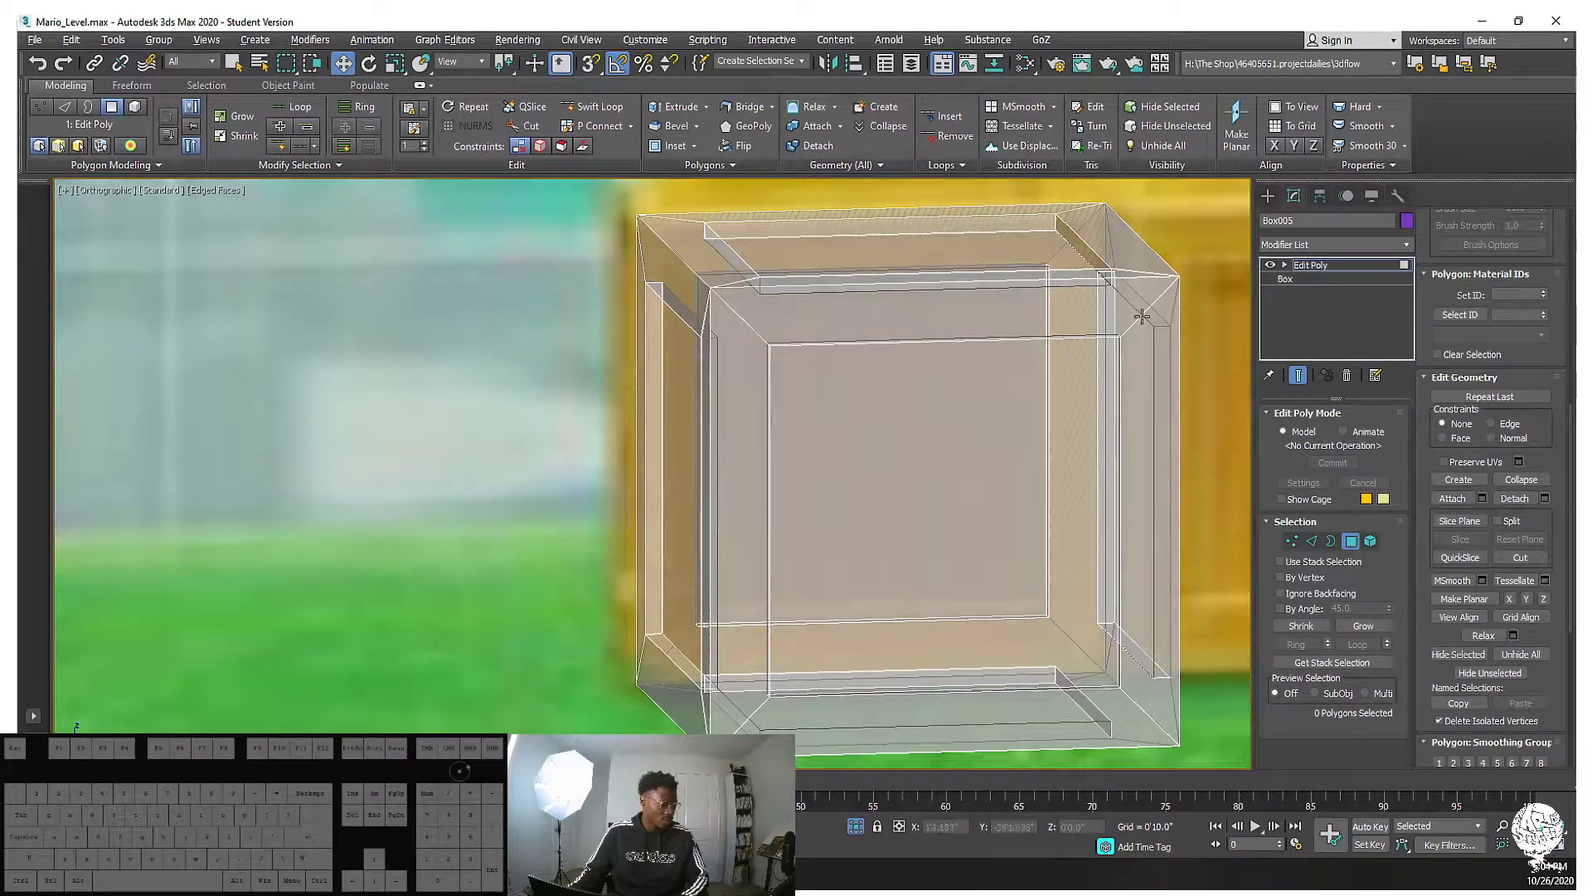
{"action": "middle_click_drag", "start_coordinate": [1032, 388], "coordinate": [1108, 328], "text": "alt"}
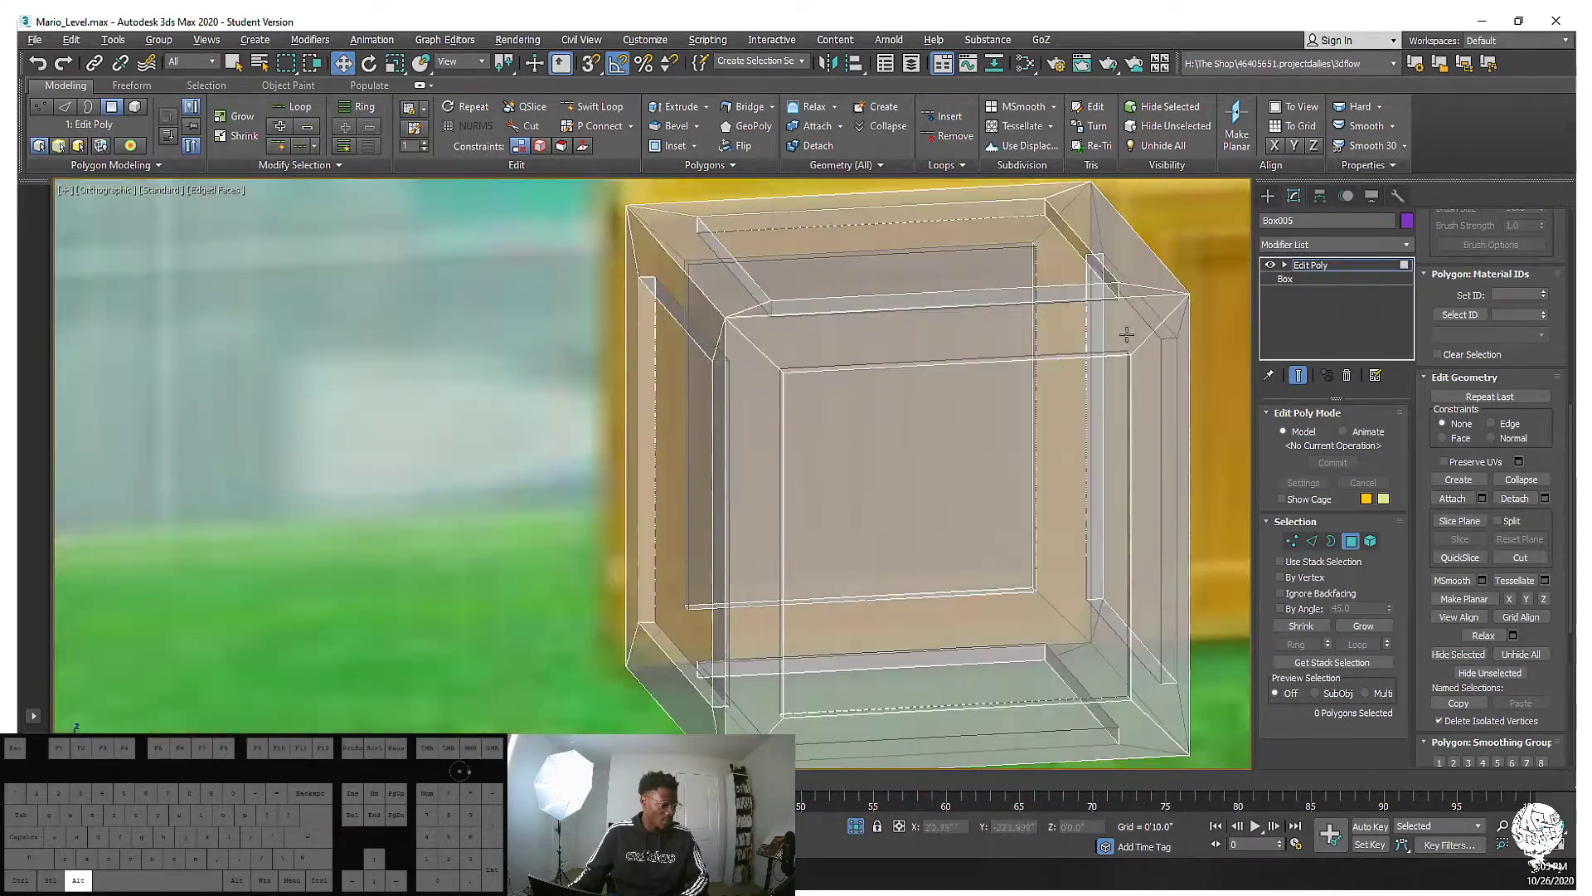
{"action": "left_click", "coordinate": [1313, 543]}
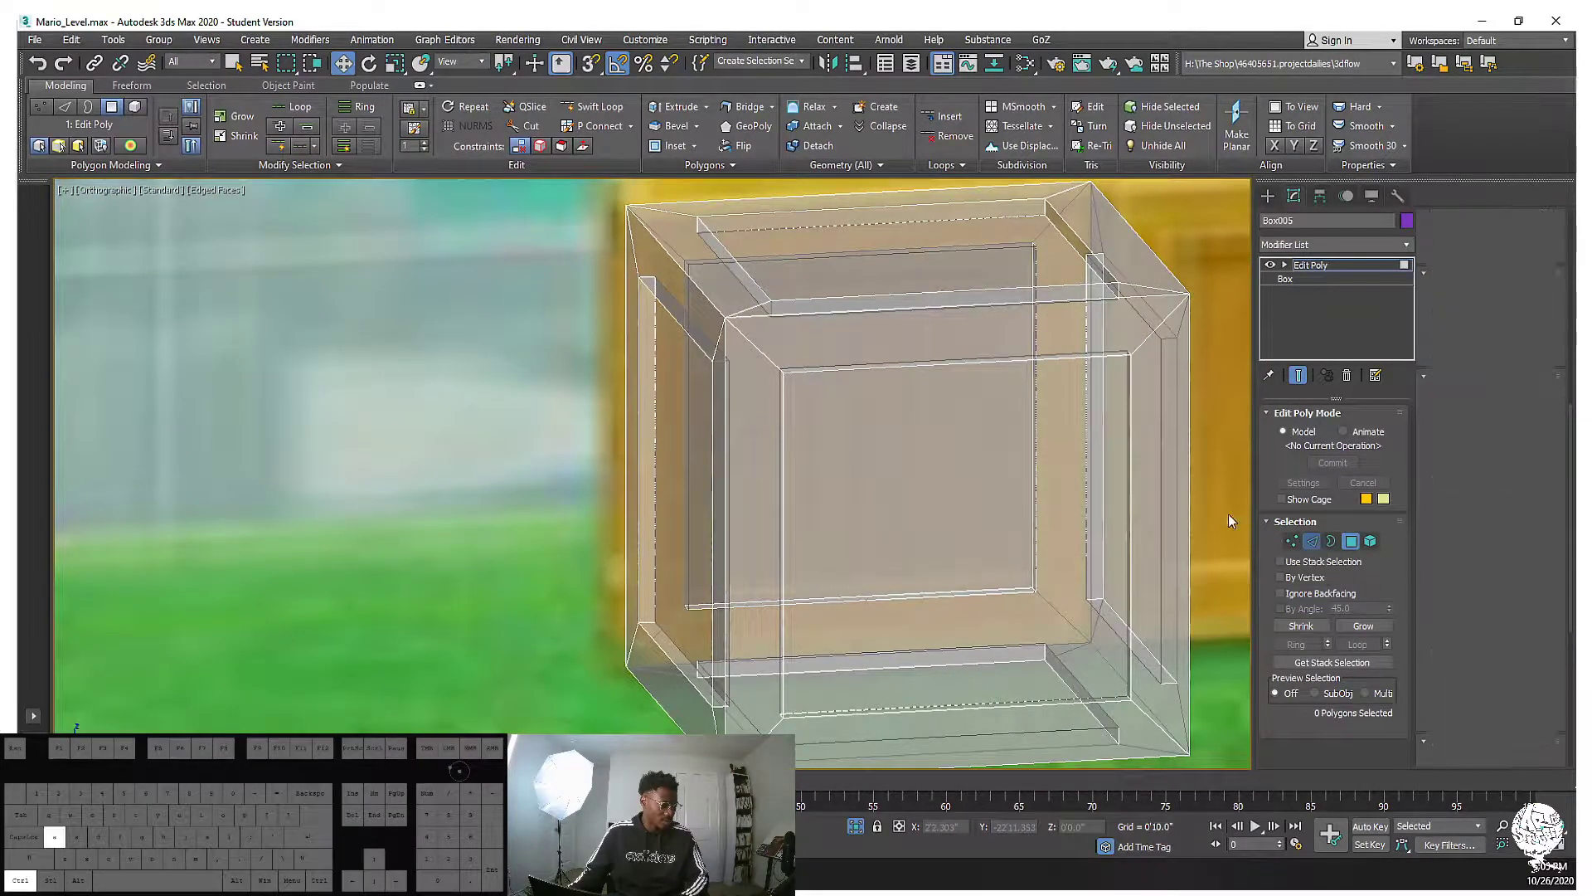
{"action": "key", "text": "ctrl+a"}
{"action": "middle_click_drag", "start_coordinate": [754, 348], "coordinate": [791, 335], "text": "alt"}
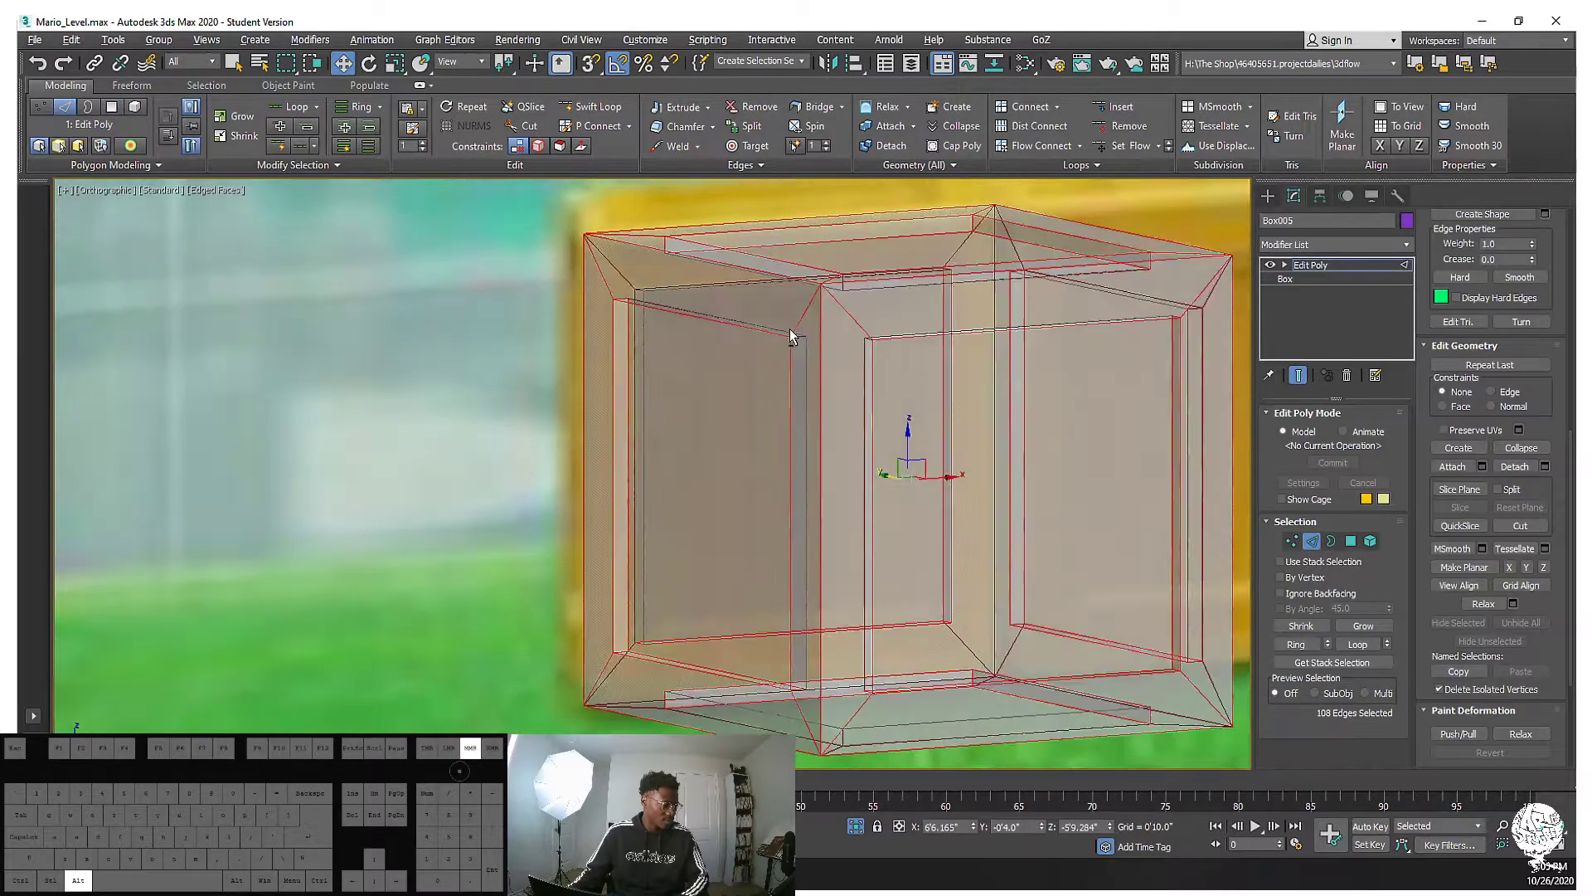
Extrude all the frame's edges with a height of 0 and a width of about 0.025" to add support edges
{"action": "right_click", "coordinate": [820, 320]}
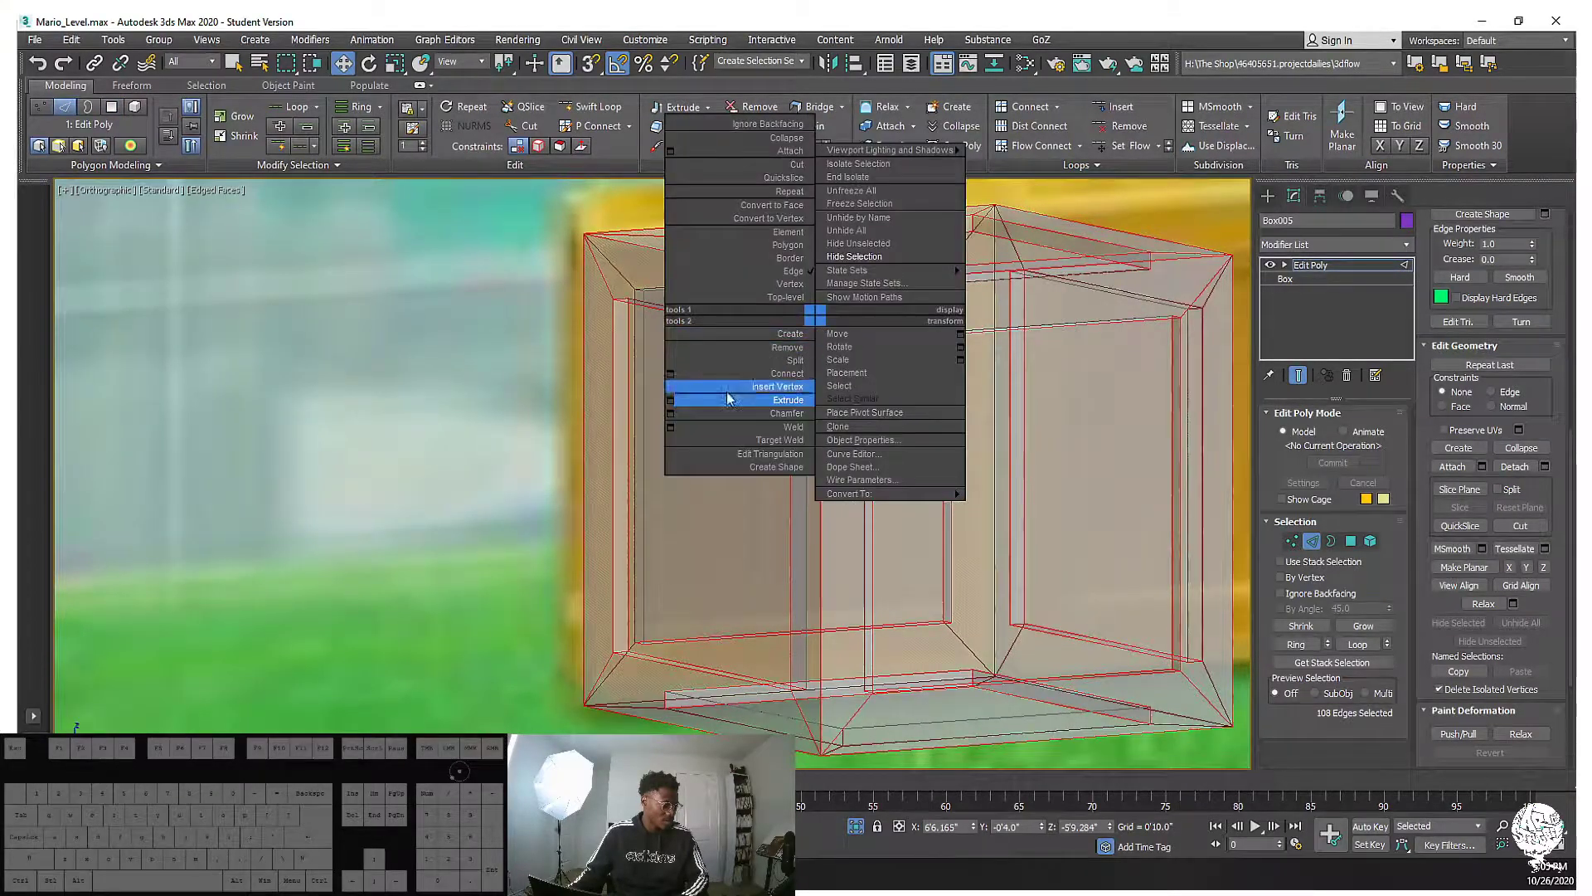
{"action": "left_click", "coordinate": [672, 402]}
{"action": "left_click_drag", "start_coordinate": [664, 505], "coordinate": [663, 506]}
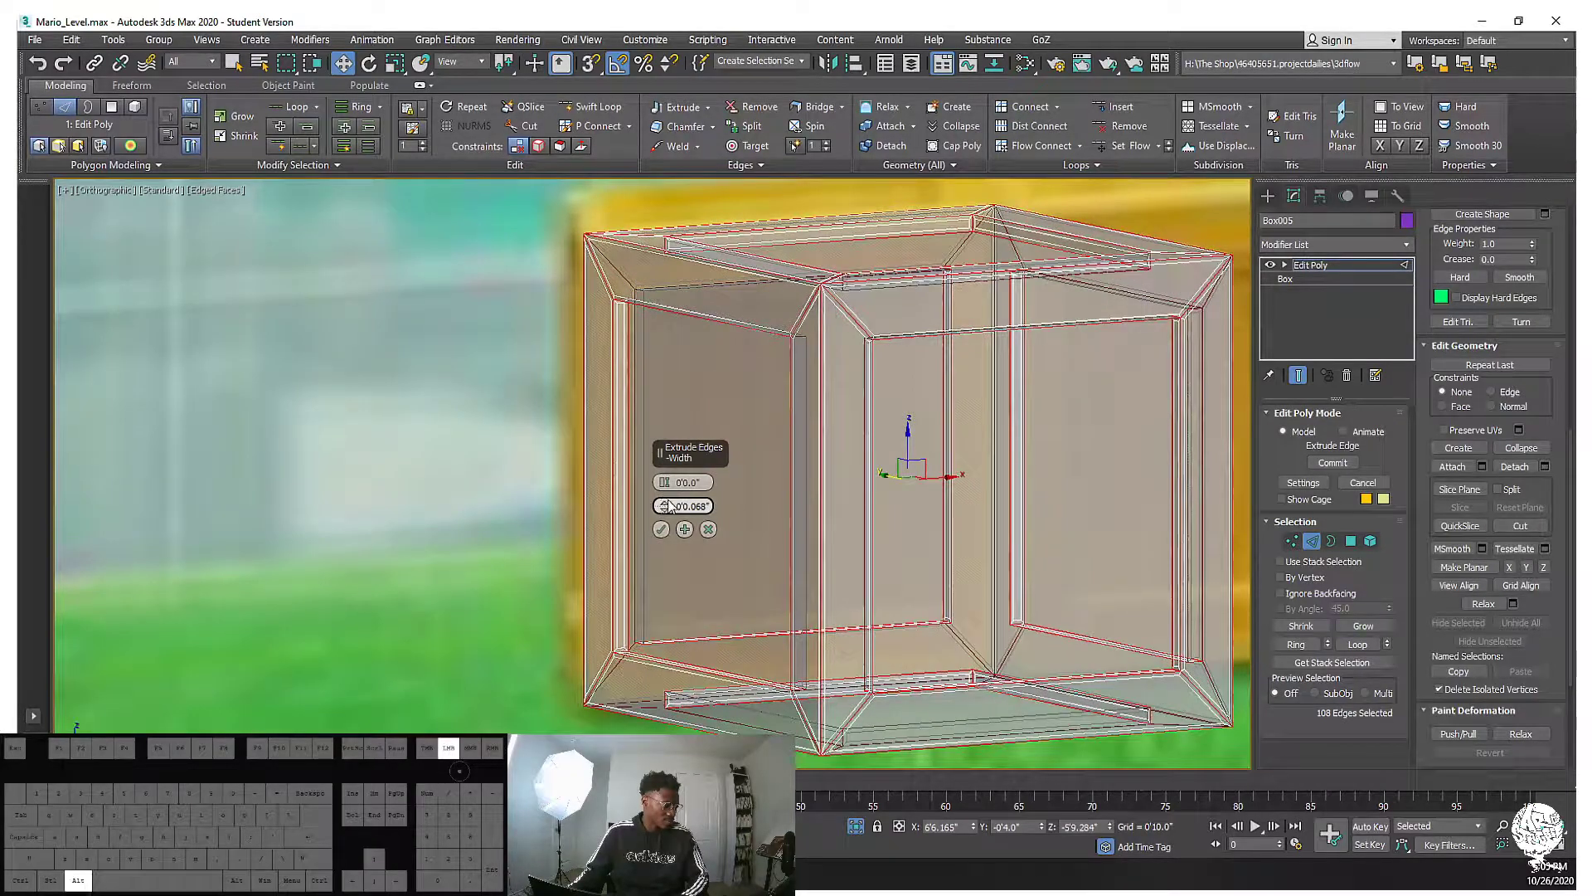
{"action": "scroll", "coordinate": [713, 365], "scroll_direction": "up", "scroll_amount": 8}
{"action": "scroll", "coordinate": [747, 390], "scroll_direction": "down", "scroll_amount": 4}
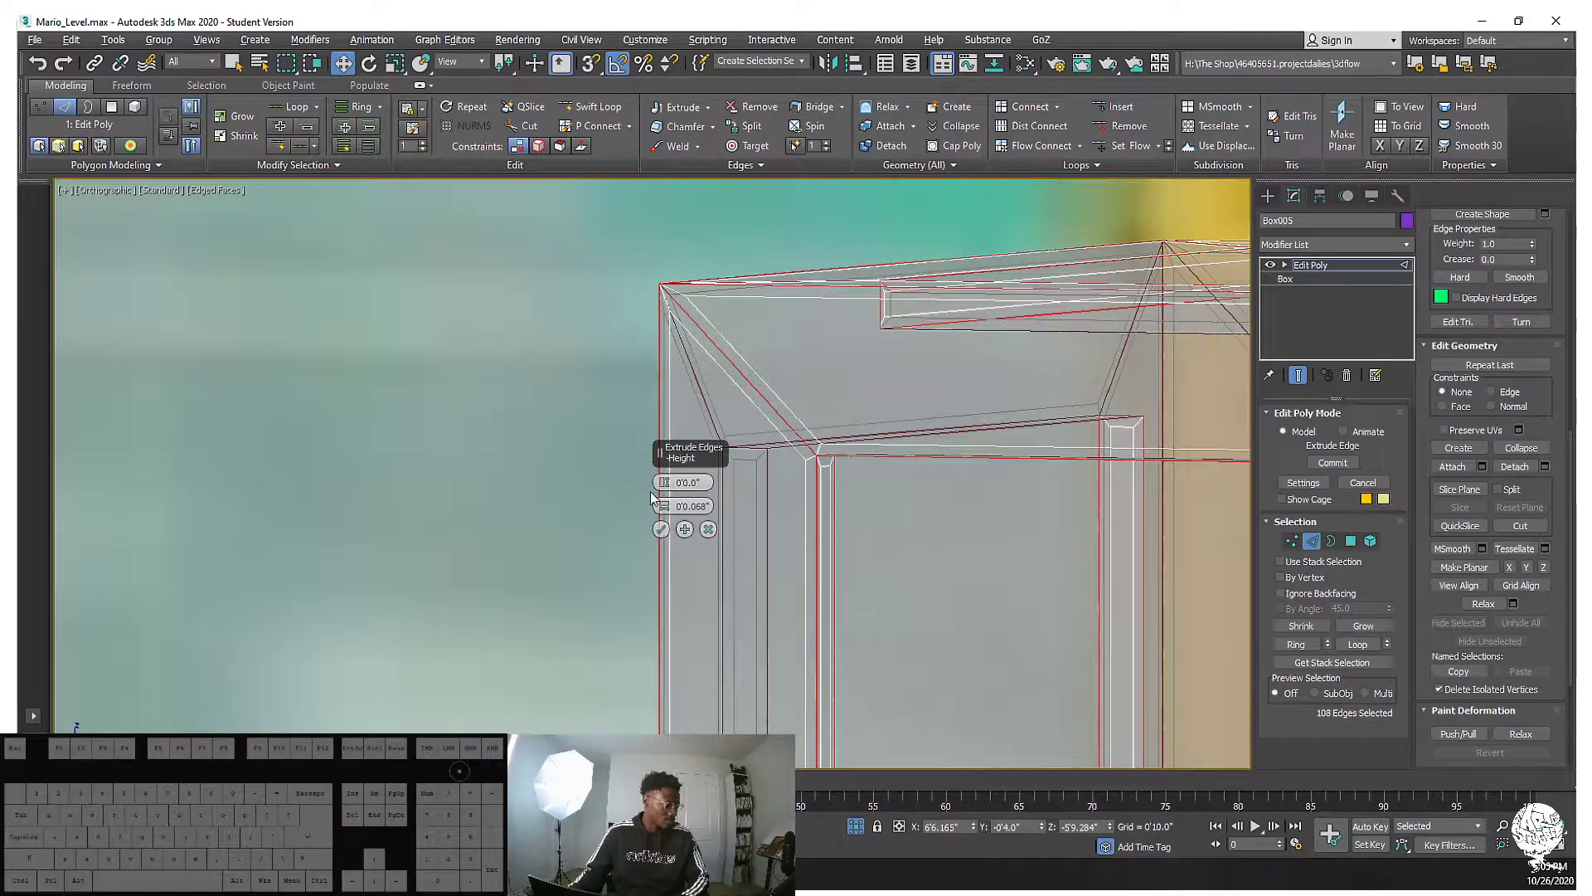
{"action": "left_click_drag", "start_coordinate": [665, 510], "coordinate": [667, 514]}
{"action": "middle_click_drag", "start_coordinate": [814, 503], "coordinate": [848, 489], "text": "alt"}
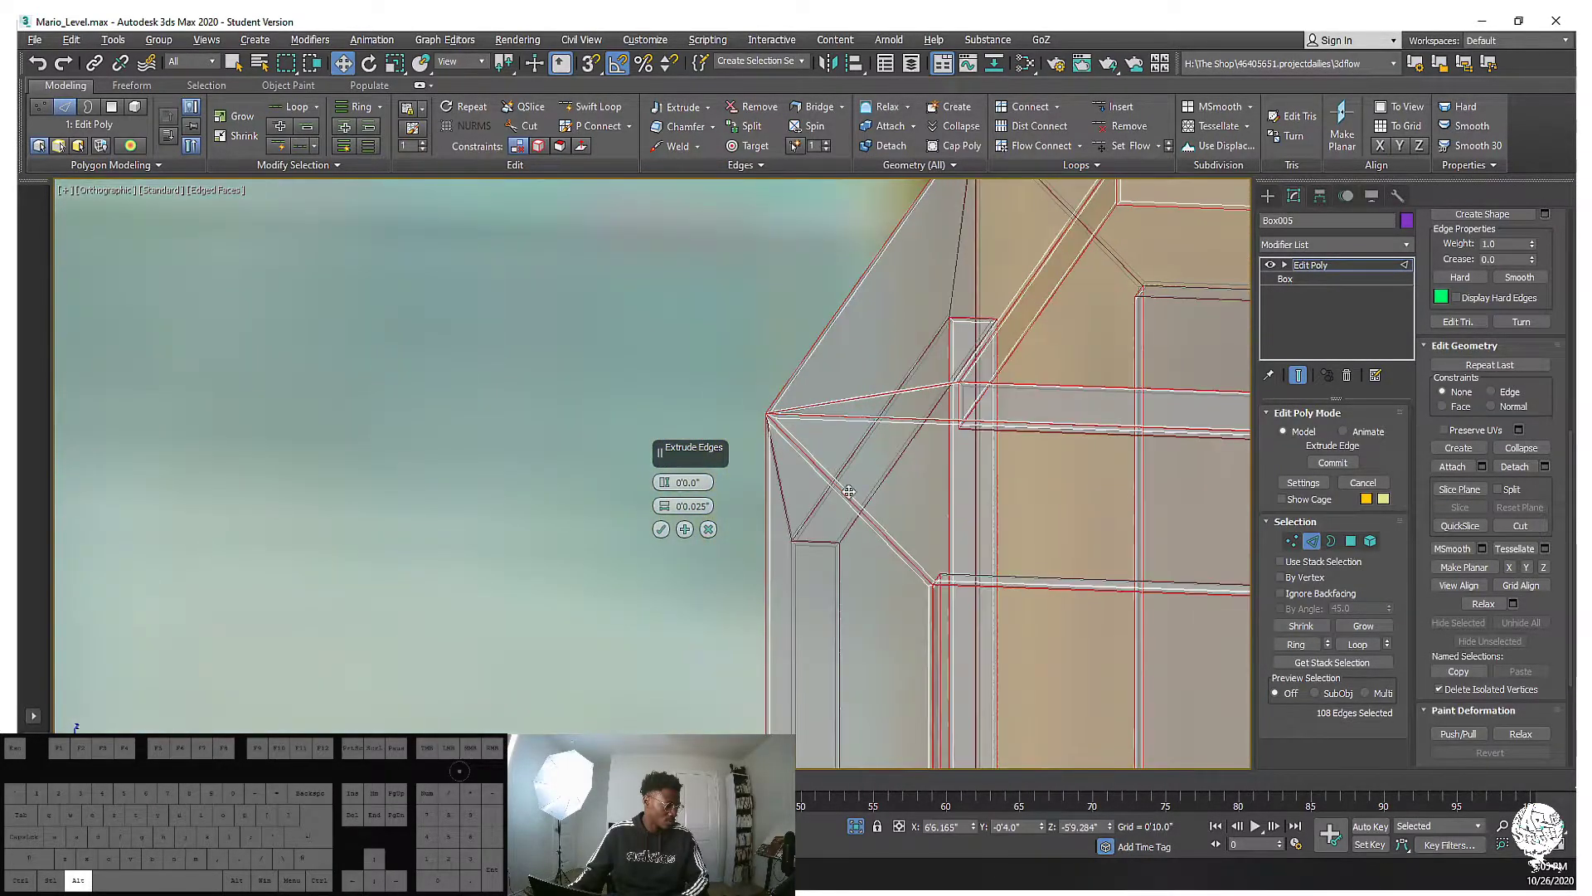
{"action": "left_click", "coordinate": [661, 531]}
Add a TurboSmooth modifier to the crate frame and check the smoothed shape with edged faces turned off
{"action": "mouse_move", "coordinate": [661, 531]}
{"action": "middle_mouse_down", "text": "alt"}
{"action": "mouse_move", "coordinate": [793, 500]}
{"action": "mouse_move", "coordinate": [687, 411]}
{"action": "mouse_move", "coordinate": [661, 494]}
{"action": "mouse_move", "coordinate": [665, 444]}
{"action": "mouse_move", "coordinate": [747, 464]}
{"action": "mouse_move", "coordinate": [572, 430]}
{"action": "mouse_move", "coordinate": [753, 456]}
{"action": "mouse_move", "coordinate": [843, 493]}
{"action": "mouse_move", "coordinate": [730, 460]}
{"action": "middle_mouse_up", "text": "alt"}
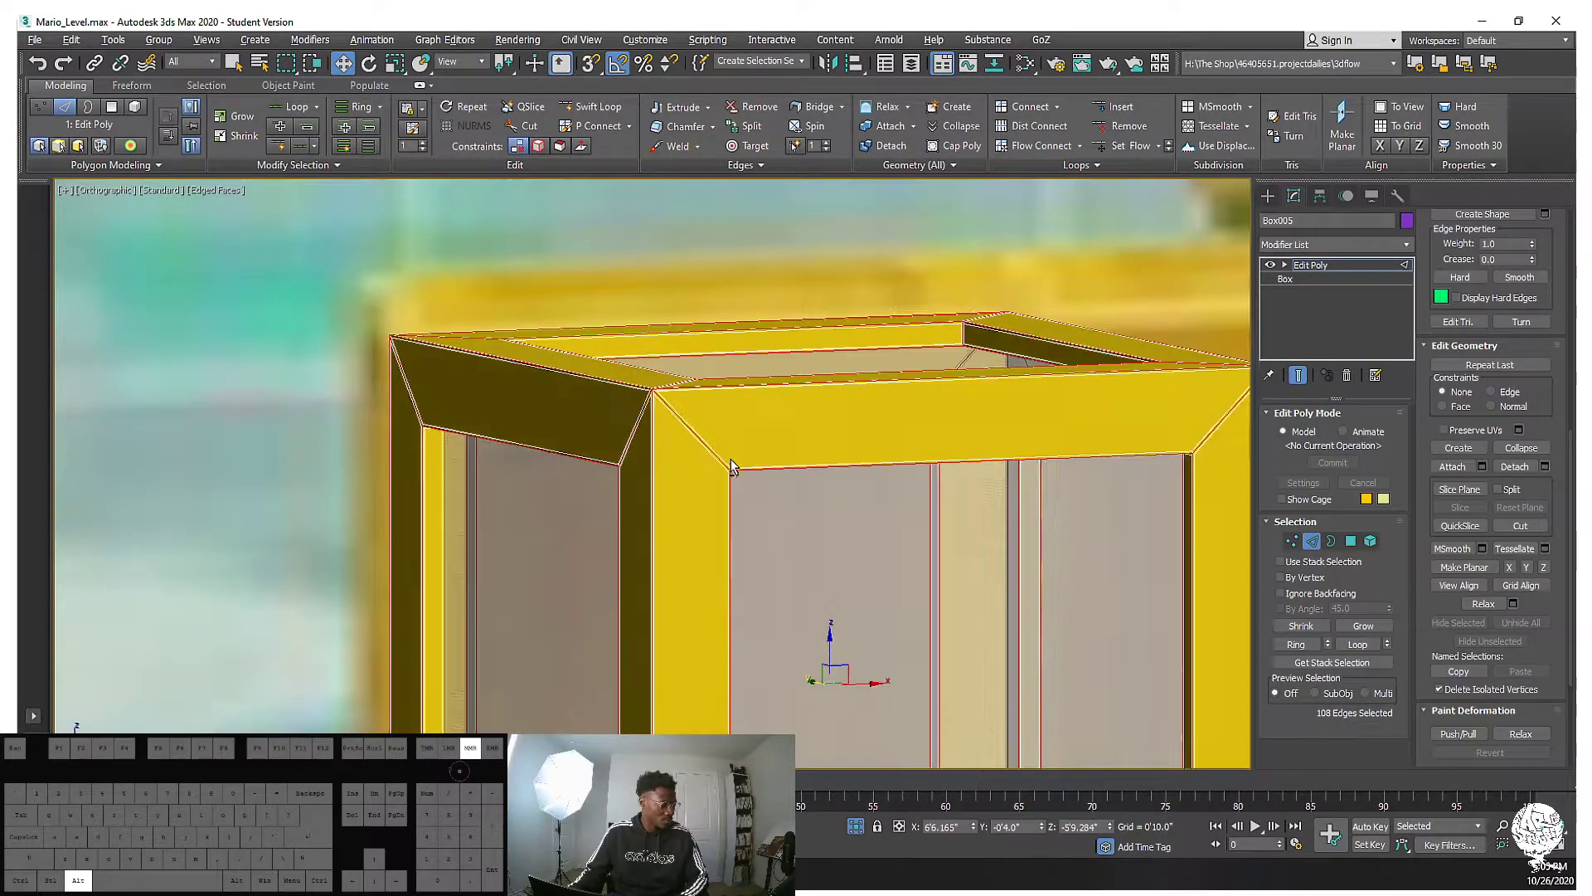
{"action": "middle_click_drag", "start_coordinate": [713, 406], "coordinate": [681, 409], "text": "alt"}
{"action": "left_click", "coordinate": [1330, 241]}
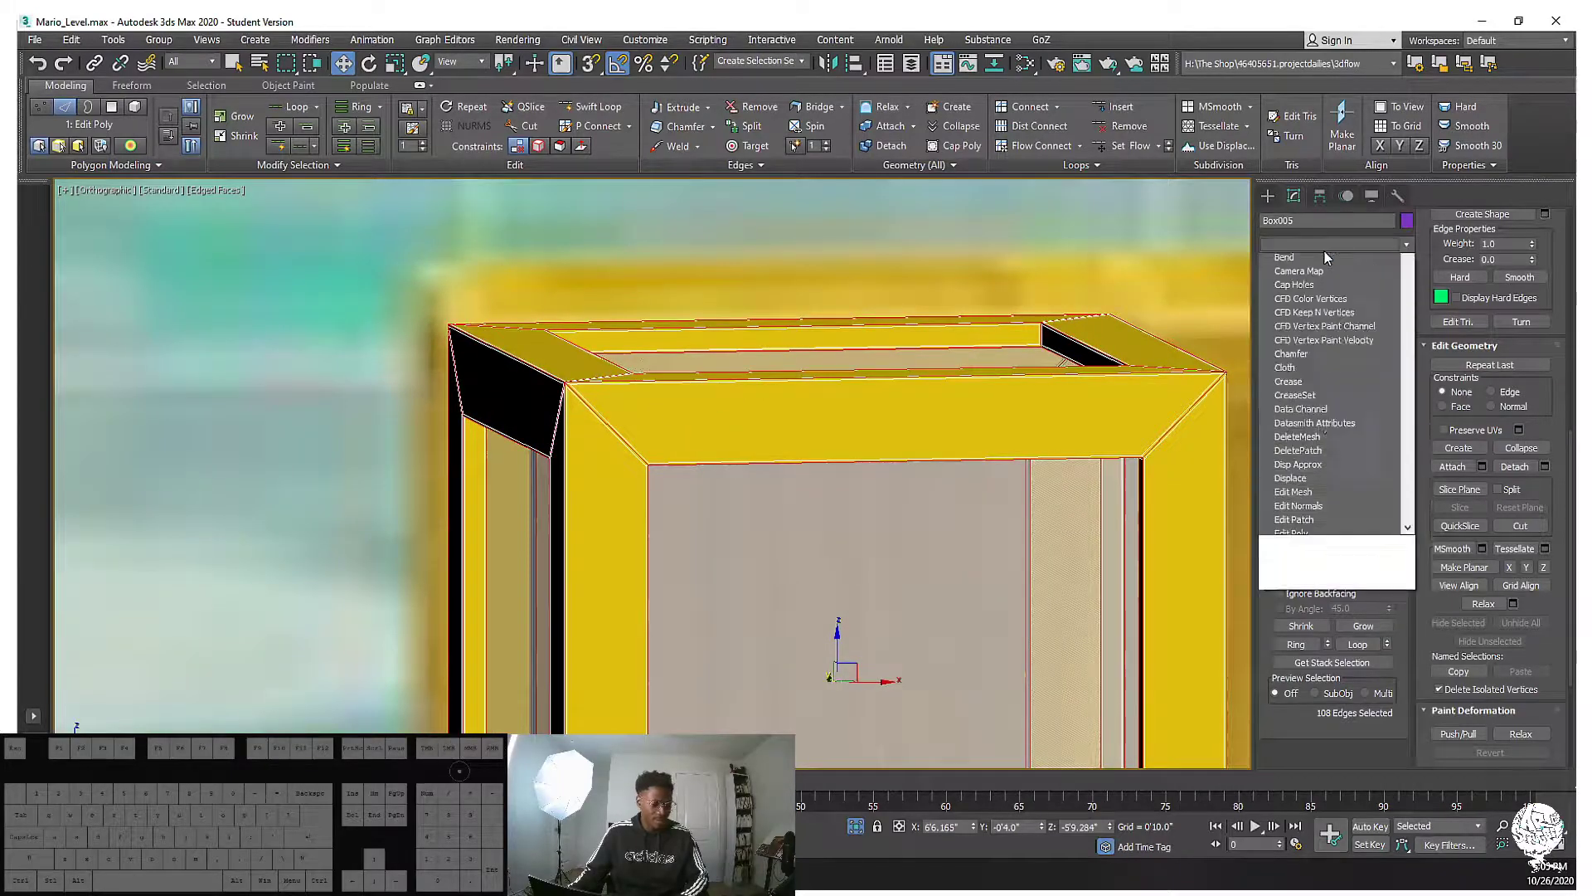
{"action": "key", "text": "t"}
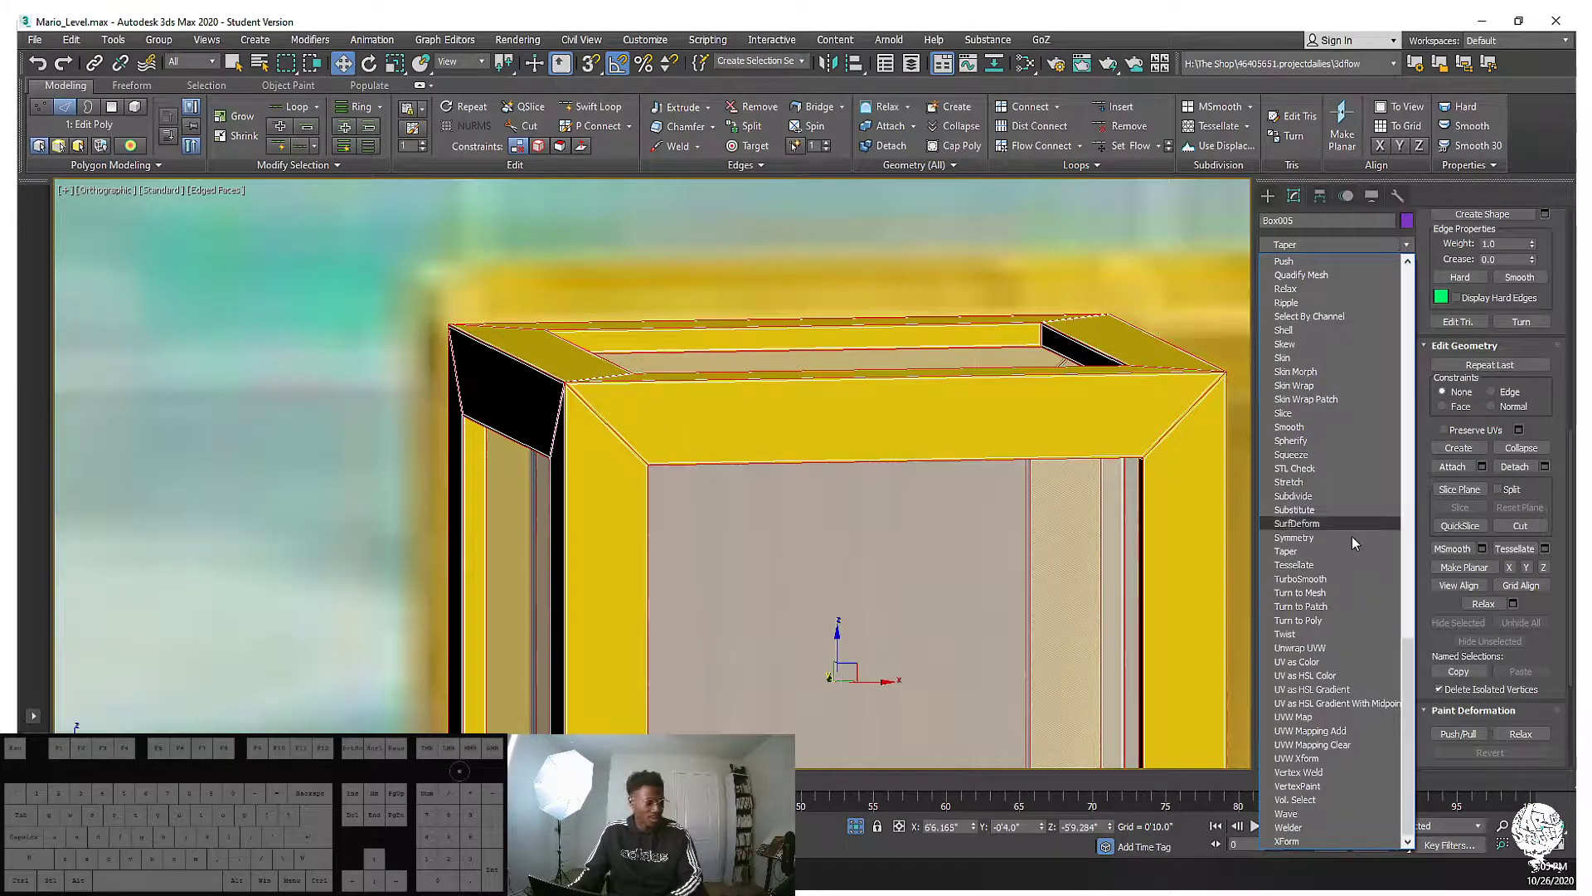
{"action": "left_click", "coordinate": [1302, 579]}
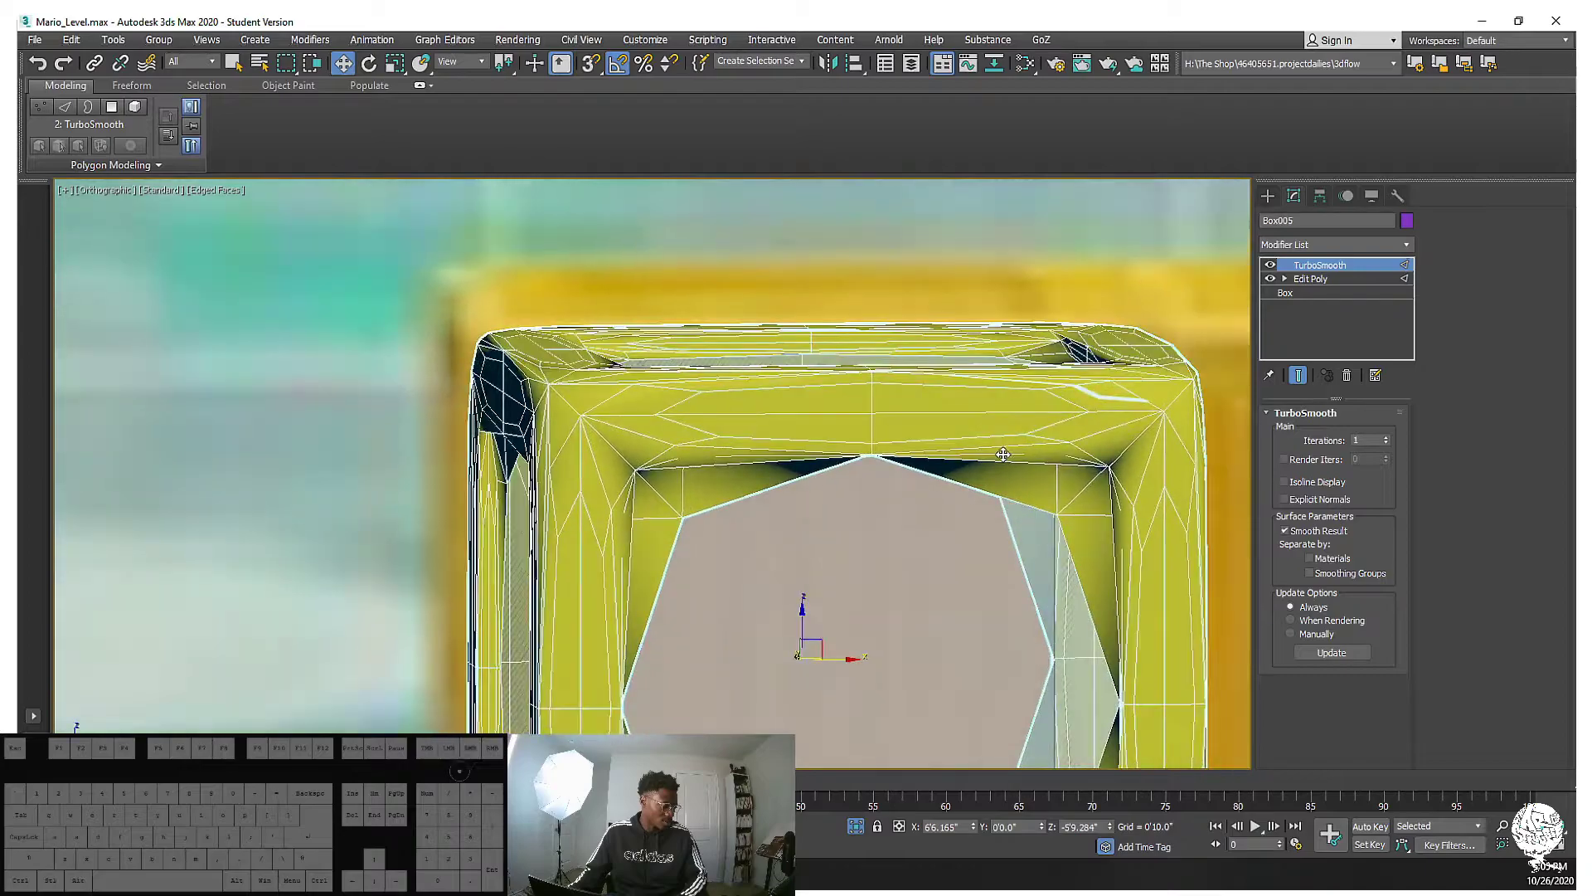
{"action": "middle_click_drag", "start_coordinate": [1002, 455], "coordinate": [1004, 519], "text": "alt"}
{"action": "middle_click_drag", "start_coordinate": [1010, 375], "coordinate": [943, 433]}
{"action": "key", "text": "F4"}
{"action": "key", "text": "F3"}
{"action": "key", "text": "F3"}
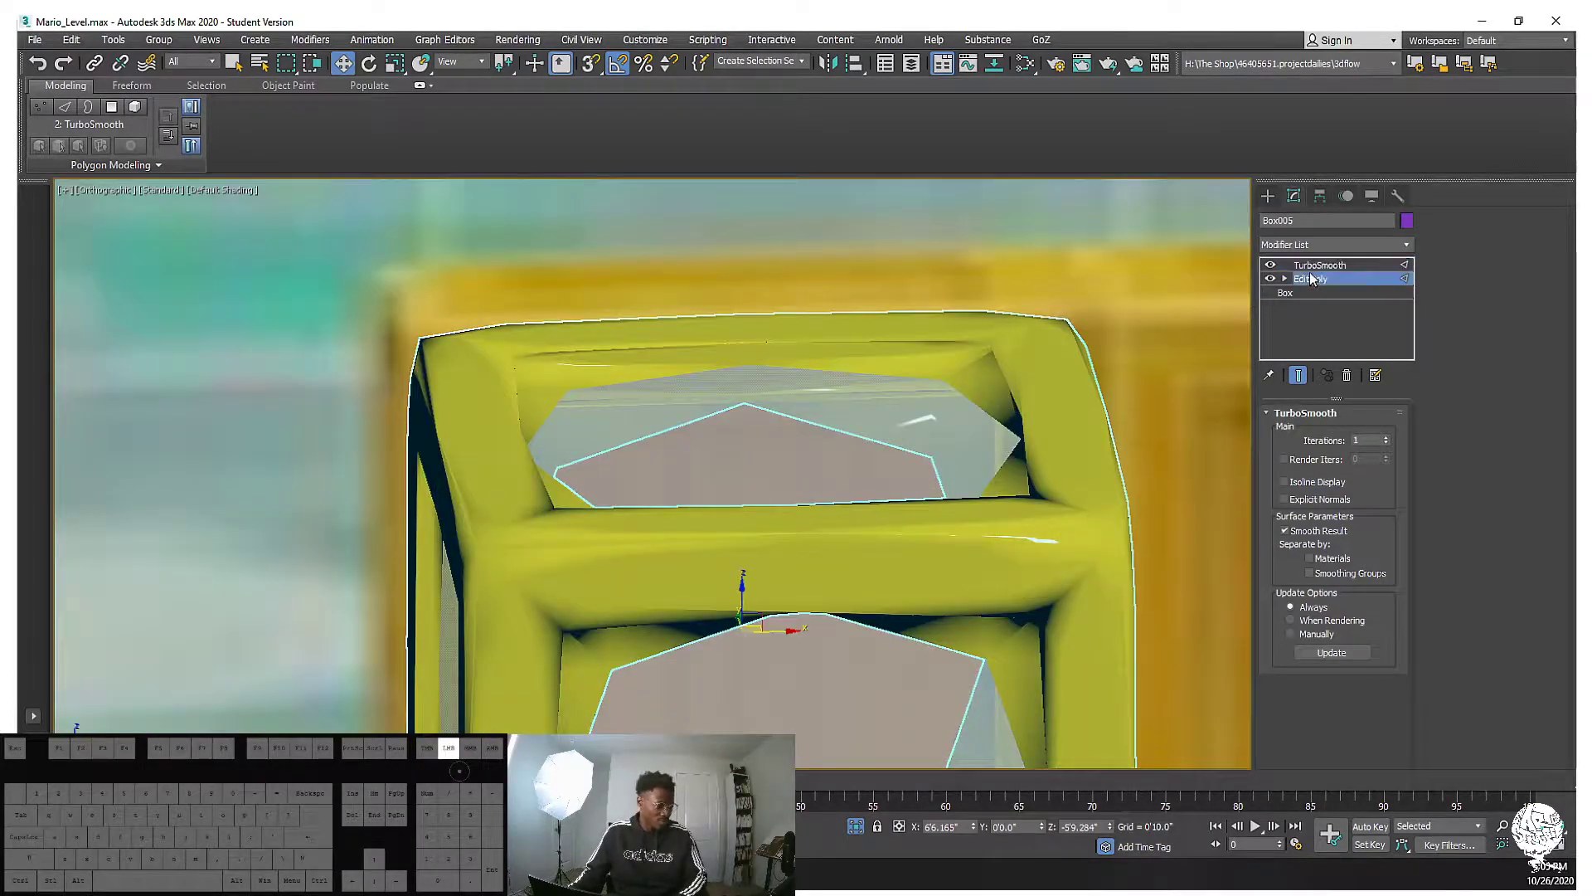
Return to the Edit Poly level, disable the TurboSmooth result and display edged faces again
{"action": "mouse_move", "coordinate": [923, 416]}
{"action": "middle_mouse_down", "text": "alt"}
{"action": "mouse_move", "coordinate": [927, 376]}
{"action": "mouse_move", "coordinate": [849, 528]}
{"action": "mouse_move", "coordinate": [871, 549]}
{"action": "middle_mouse_up", "text": "alt"}
{"action": "left_click", "coordinate": [1269, 267]}
{"action": "key", "text": "F3"}
{"action": "key", "text": "F3"}
{"action": "key", "text": "F4"}
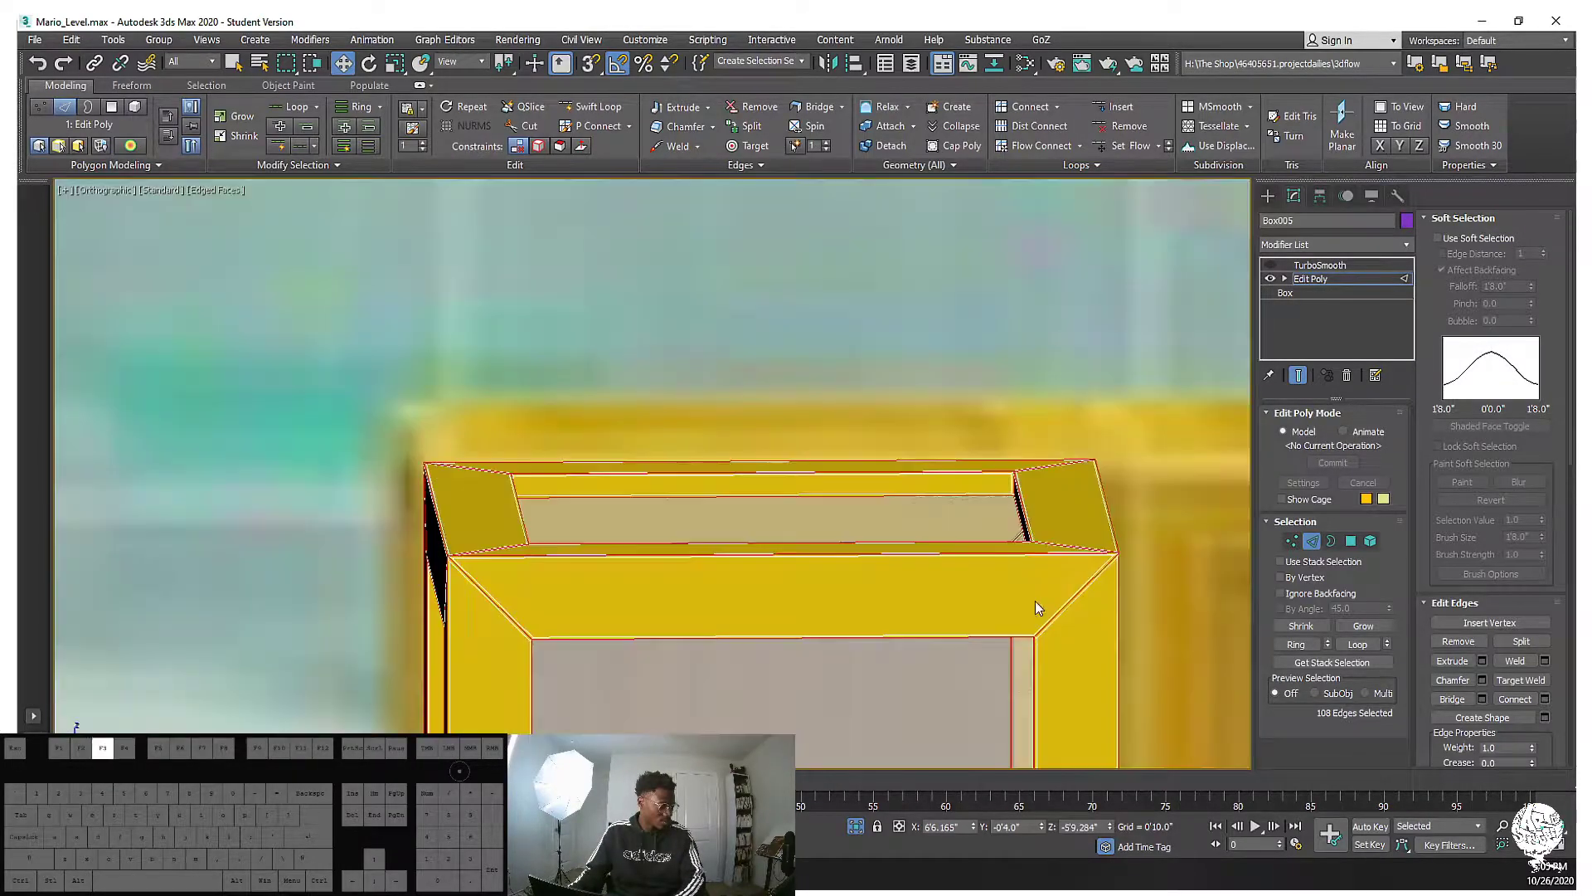
Inspect the support edges at the crate frame's corners and undo the TurboSmooth modifier and the edge extrusion
{"action": "scroll", "coordinate": [1046, 603], "scroll_direction": "up", "scroll_amount": 5}
{"action": "middle_click_drag", "start_coordinate": [1048, 604], "coordinate": [1051, 559]}
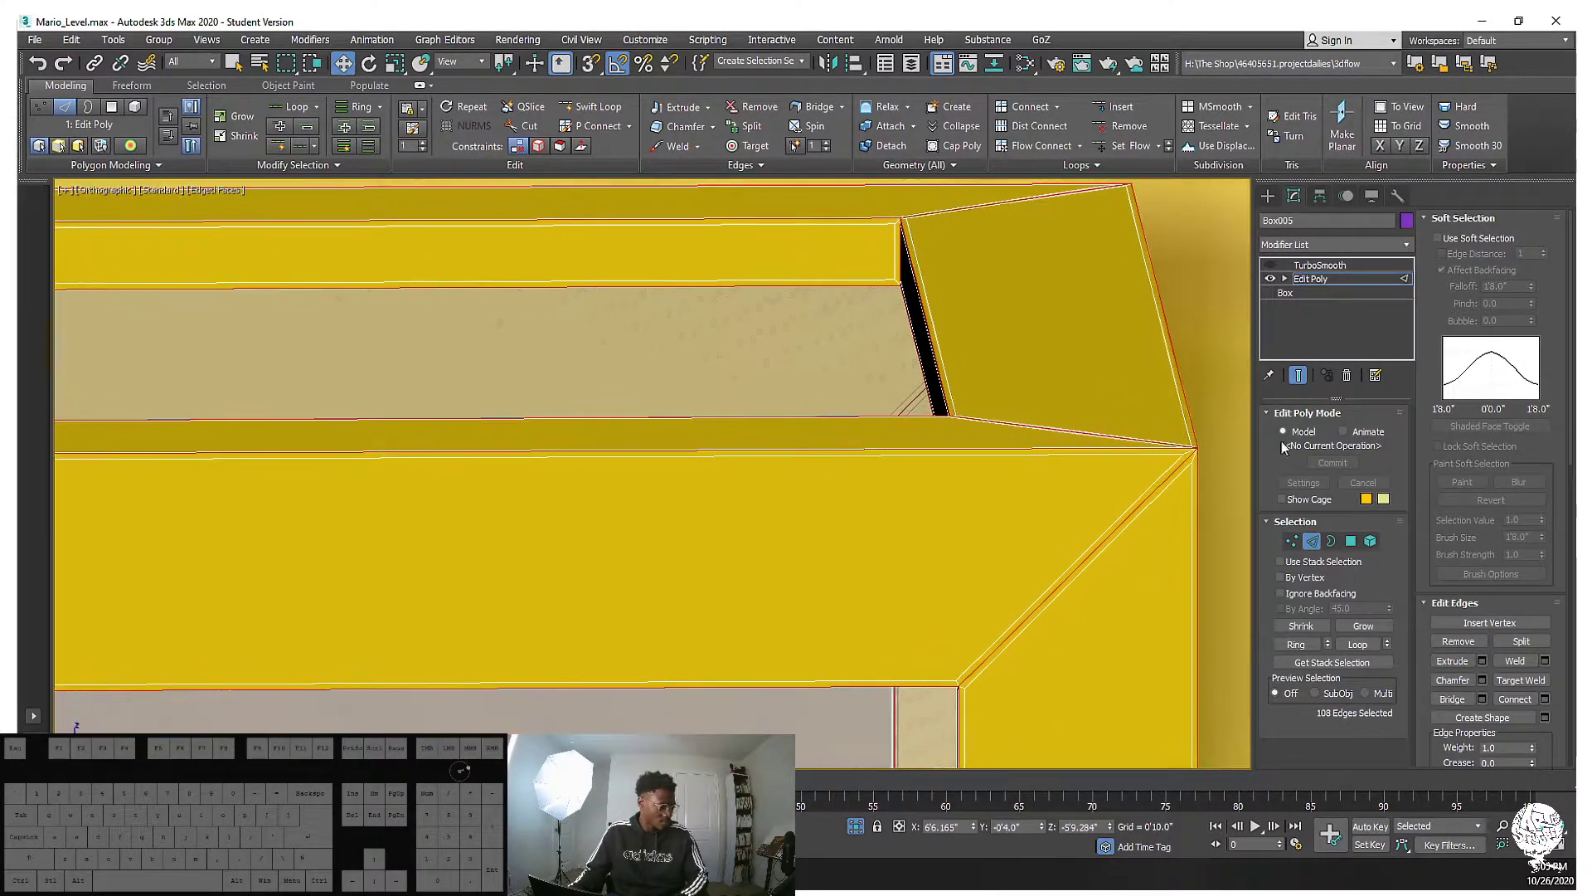
{"action": "middle_click_drag", "start_coordinate": [1025, 424], "coordinate": [1037, 386], "text": "alt"}
{"action": "middle_click_drag", "start_coordinate": [1122, 278], "coordinate": [1116, 370], "text": "alt"}
{"action": "key", "text": "ctrl+z"}
{"action": "key", "text": "ctrl+z"}
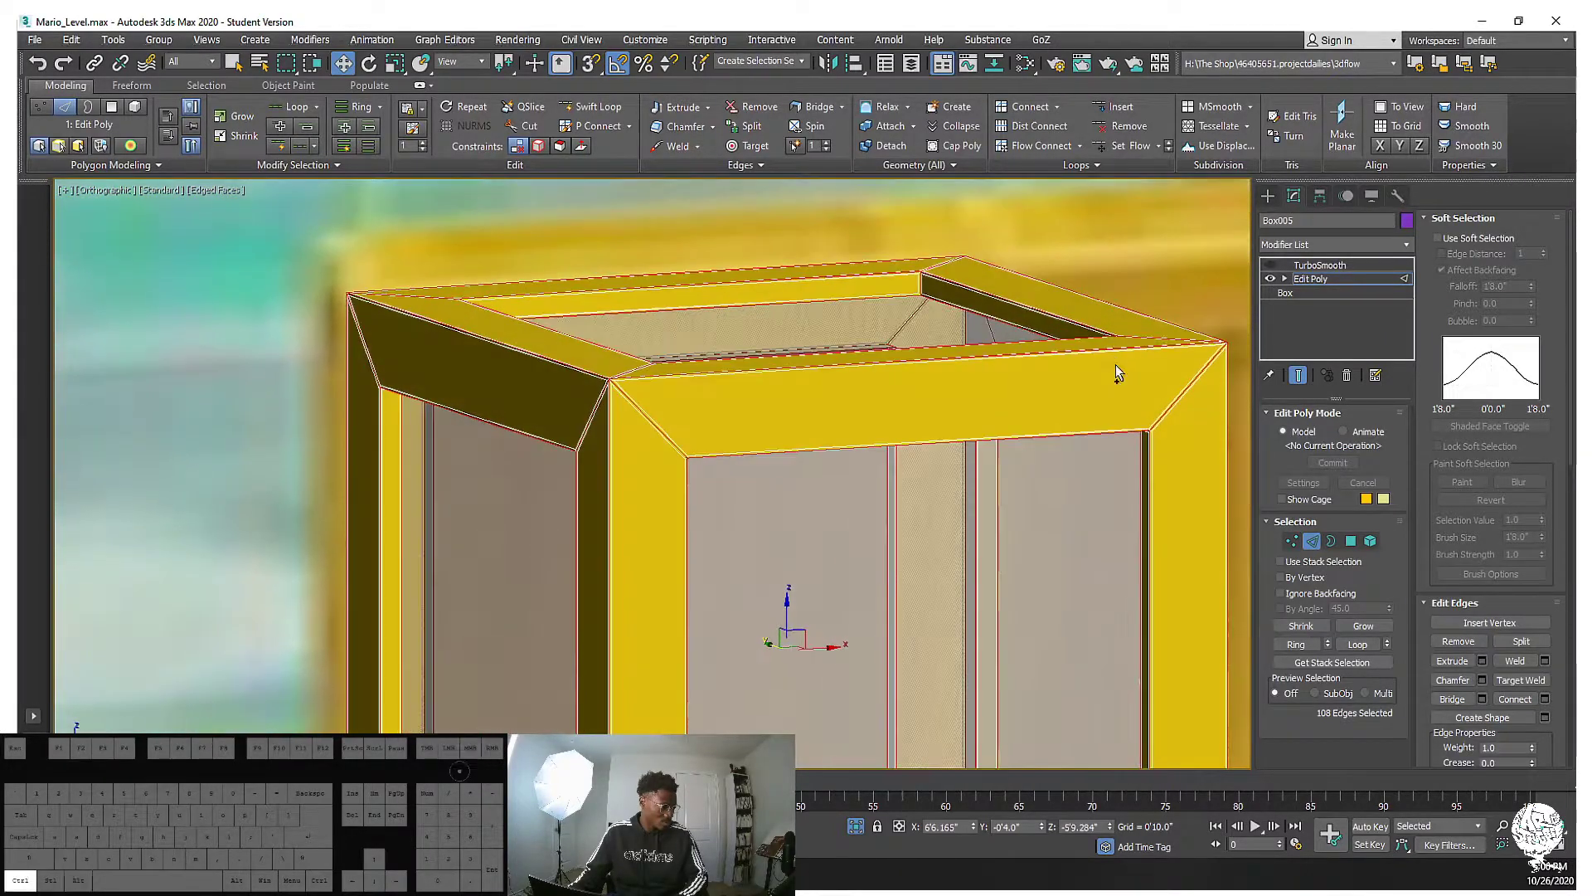
Try chamfering all the crate frame's edges by about 0.068" with 3 segments and a different chamfer type
{"action": "middle_click_drag", "start_coordinate": [979, 408], "coordinate": [868, 372], "text": "alt"}
{"action": "right_click", "coordinate": [867, 372]}
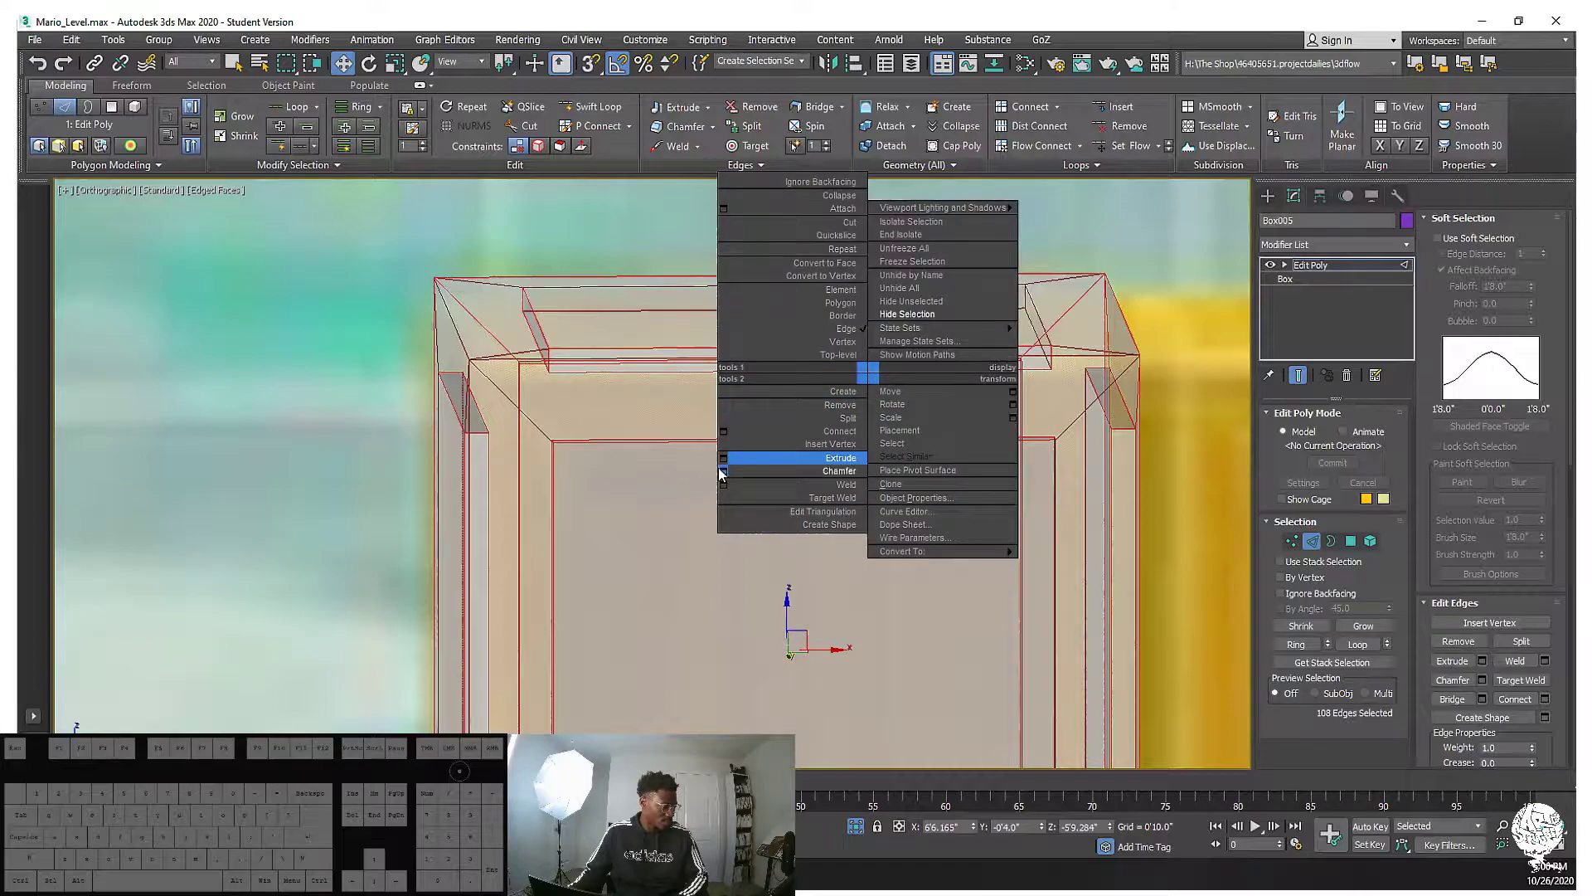
{"action": "left_click", "coordinate": [722, 471]}
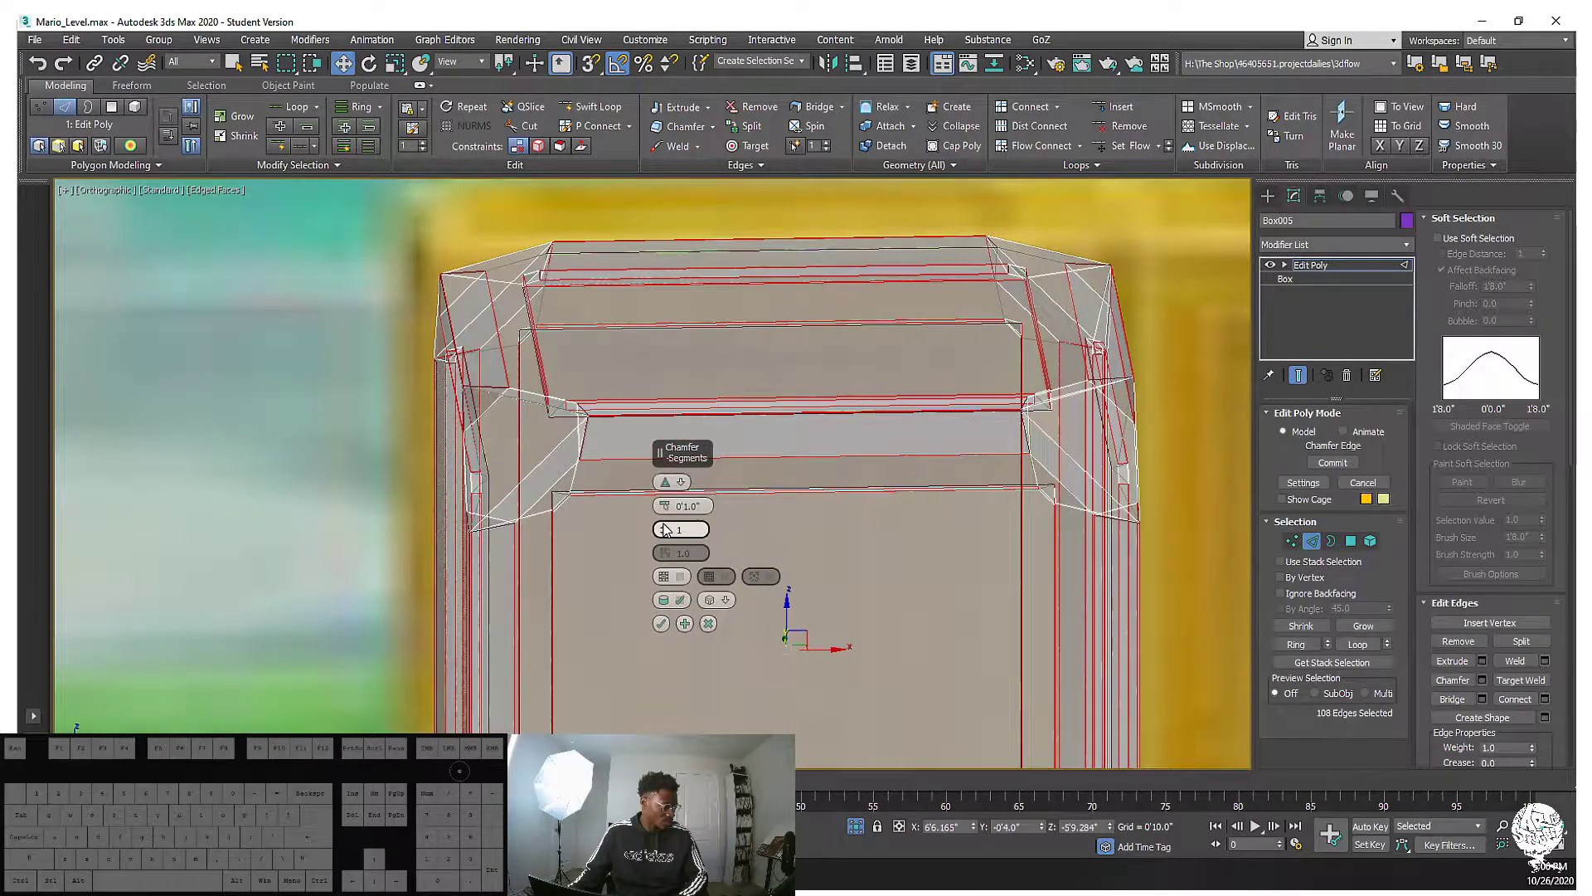
{"action": "left_click_drag", "start_coordinate": [665, 506], "coordinate": [666, 506]}
{"action": "left_click", "coordinate": [666, 528]}
{"action": "left_click", "coordinate": [665, 529]}
{"action": "scroll", "coordinate": [515, 441], "scroll_direction": "down", "scroll_amount": 2}
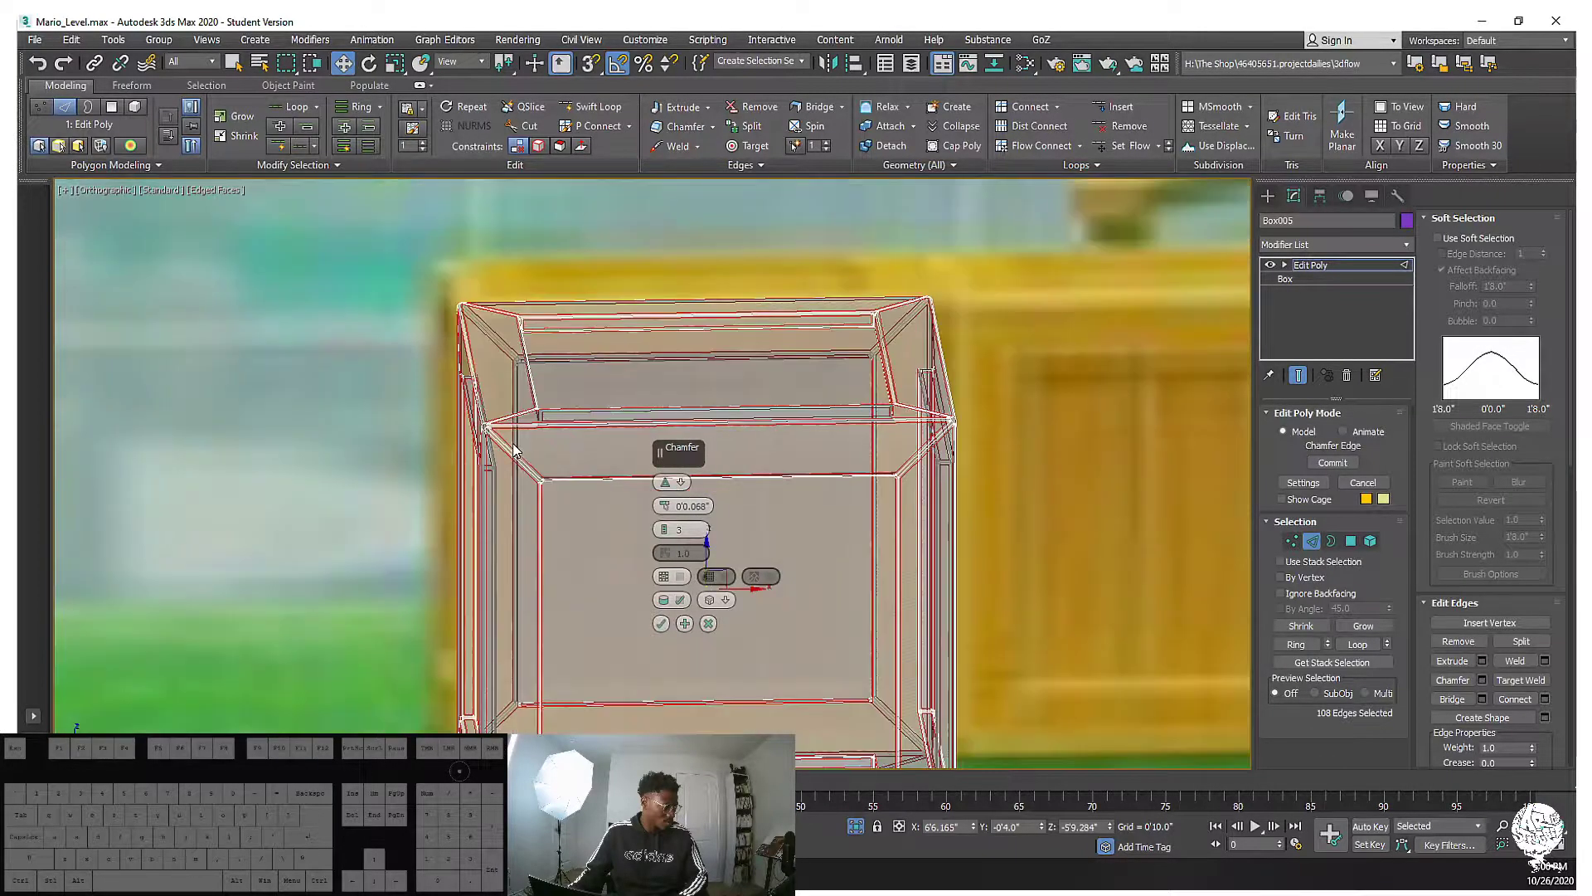
{"action": "scroll", "coordinate": [514, 438], "scroll_direction": "up", "scroll_amount": 6}
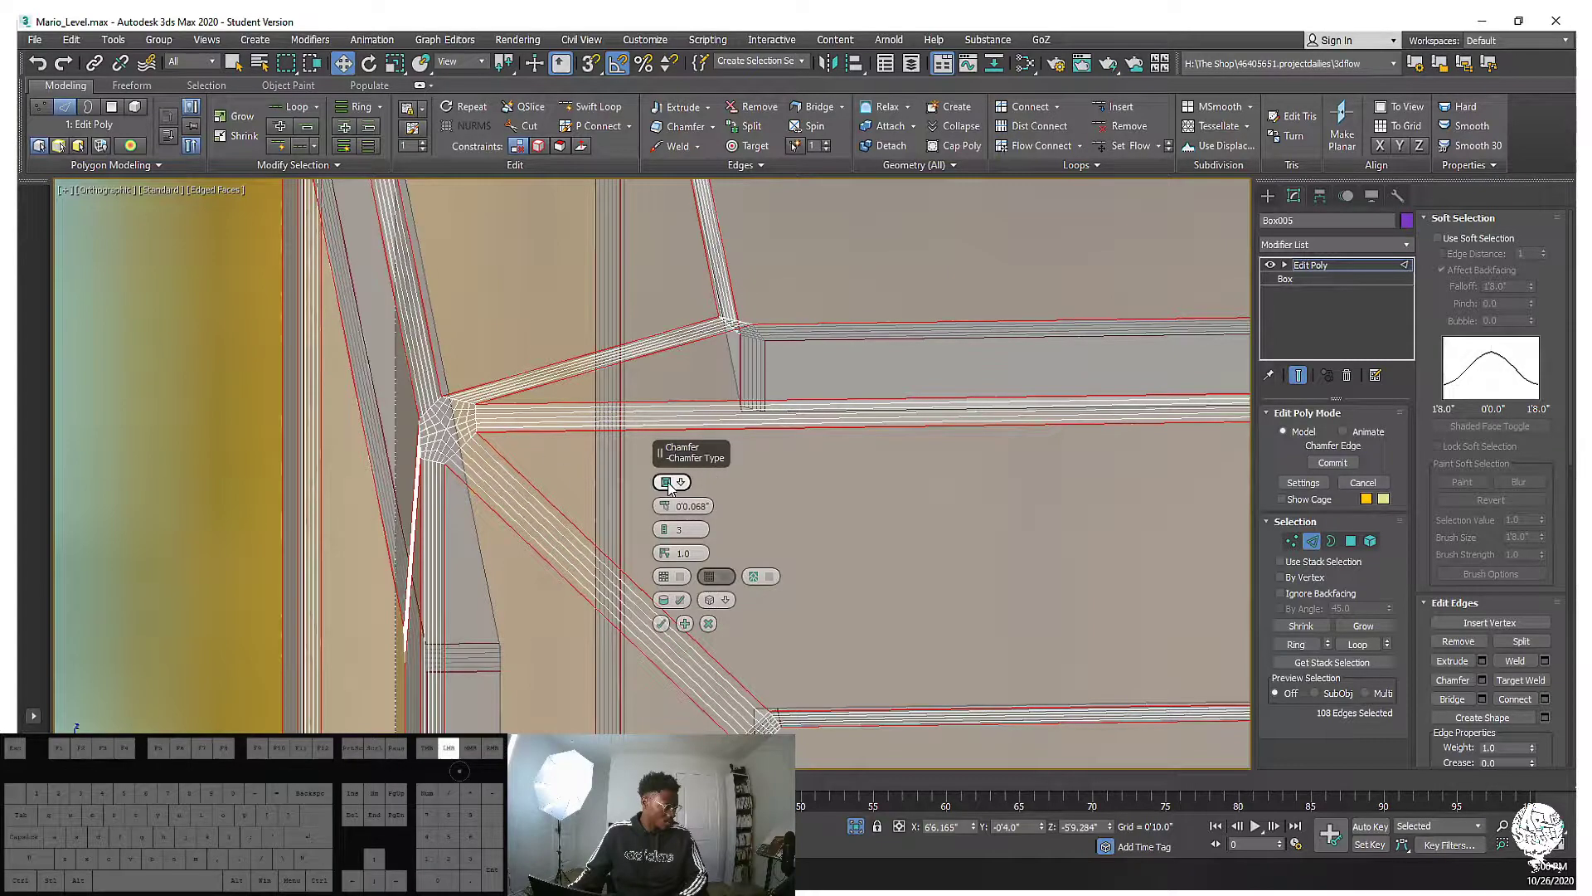
{"action": "left_click", "coordinate": [669, 482]}
{"action": "left_click", "coordinate": [709, 624]}
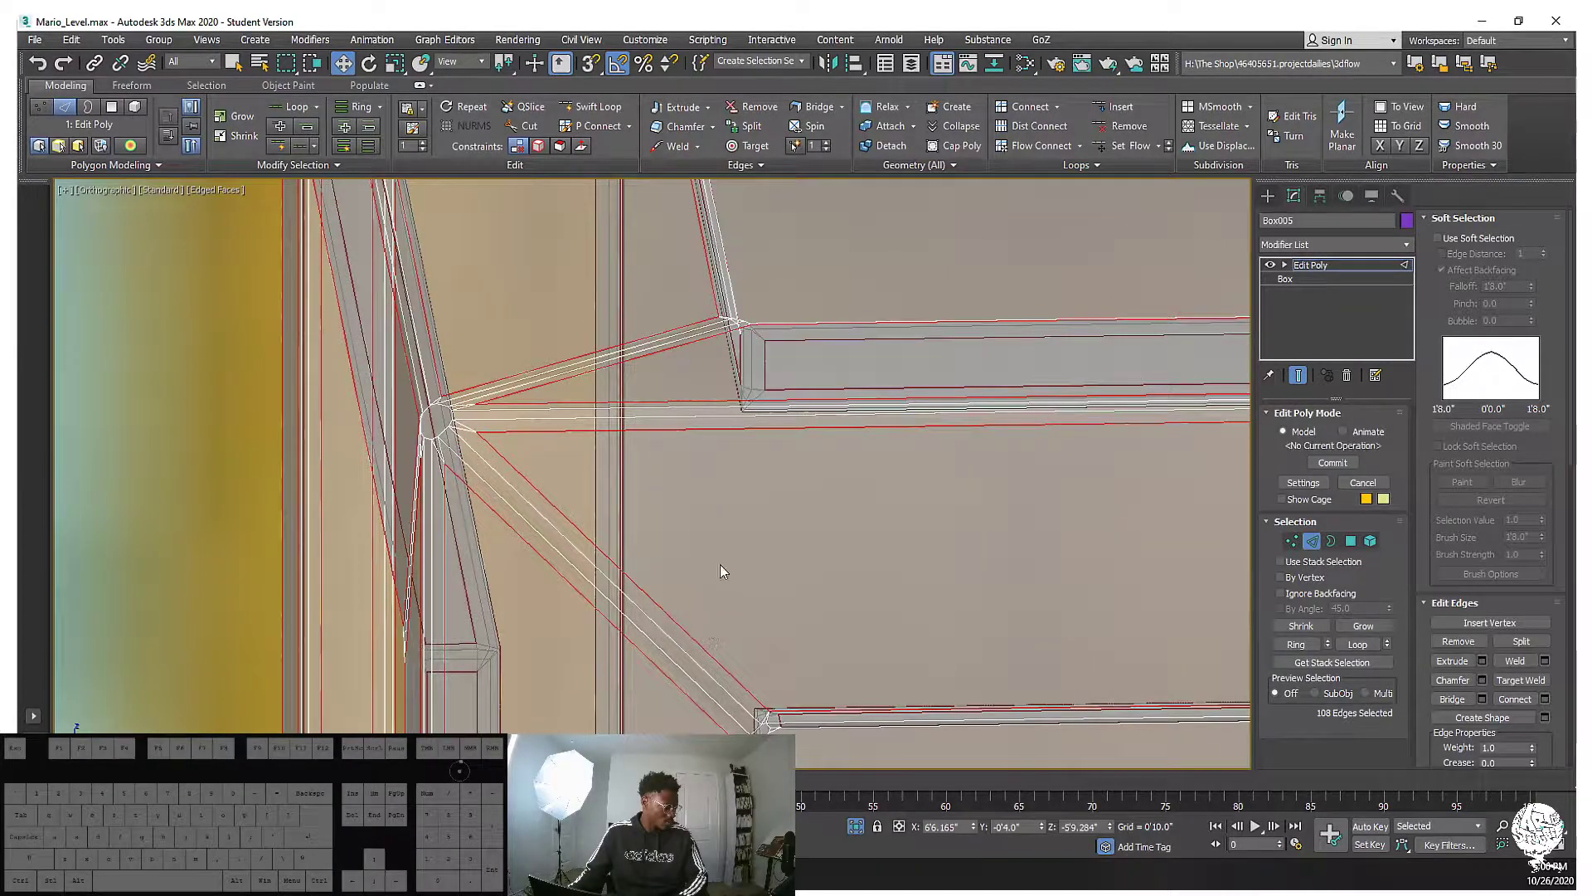
Try extruding all the frame's edges again with a height of 0 and a width of about 0.027"
{"action": "scroll", "coordinate": [694, 445], "scroll_direction": "down", "scroll_amount": 2}
{"action": "right_click", "coordinate": [722, 436]}
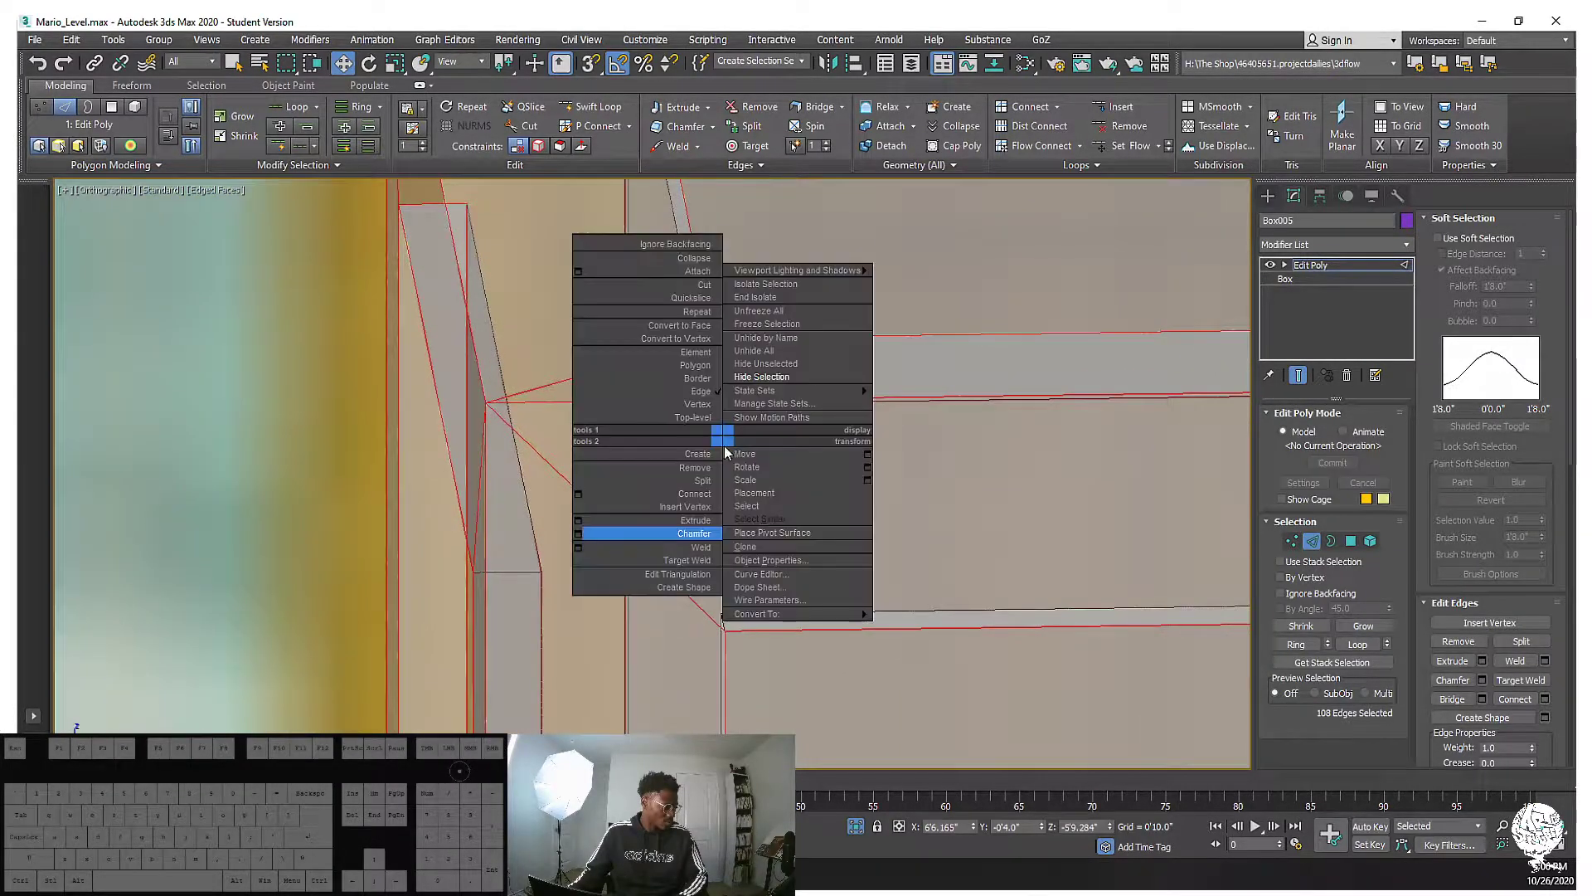
{"action": "left_click", "coordinate": [578, 521]}
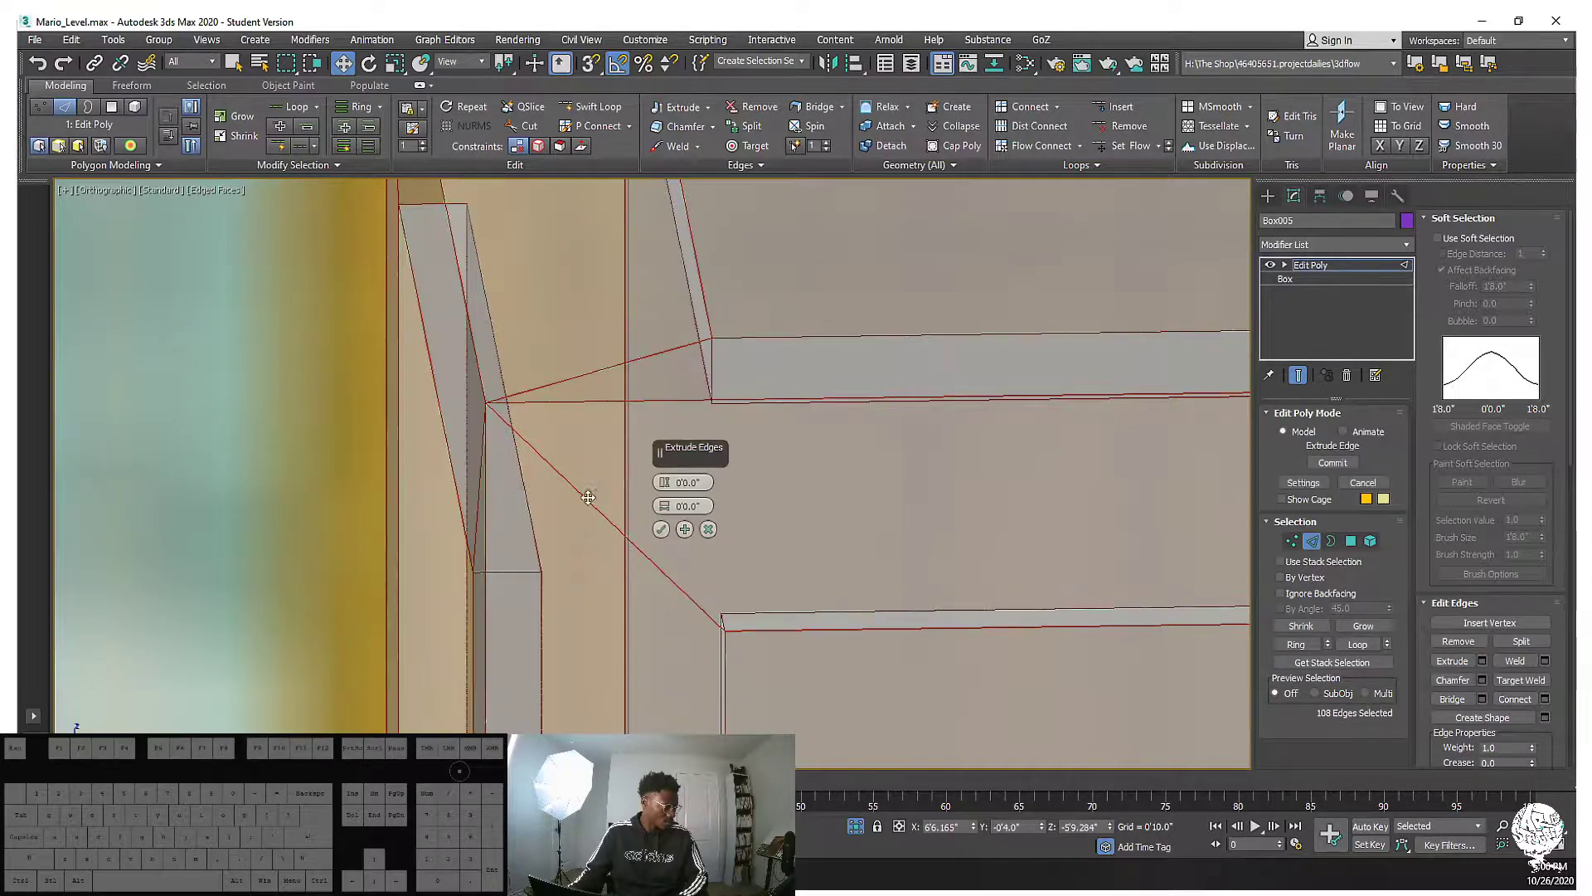
{"action": "left_click_drag", "start_coordinate": [665, 505], "coordinate": [665, 500]}
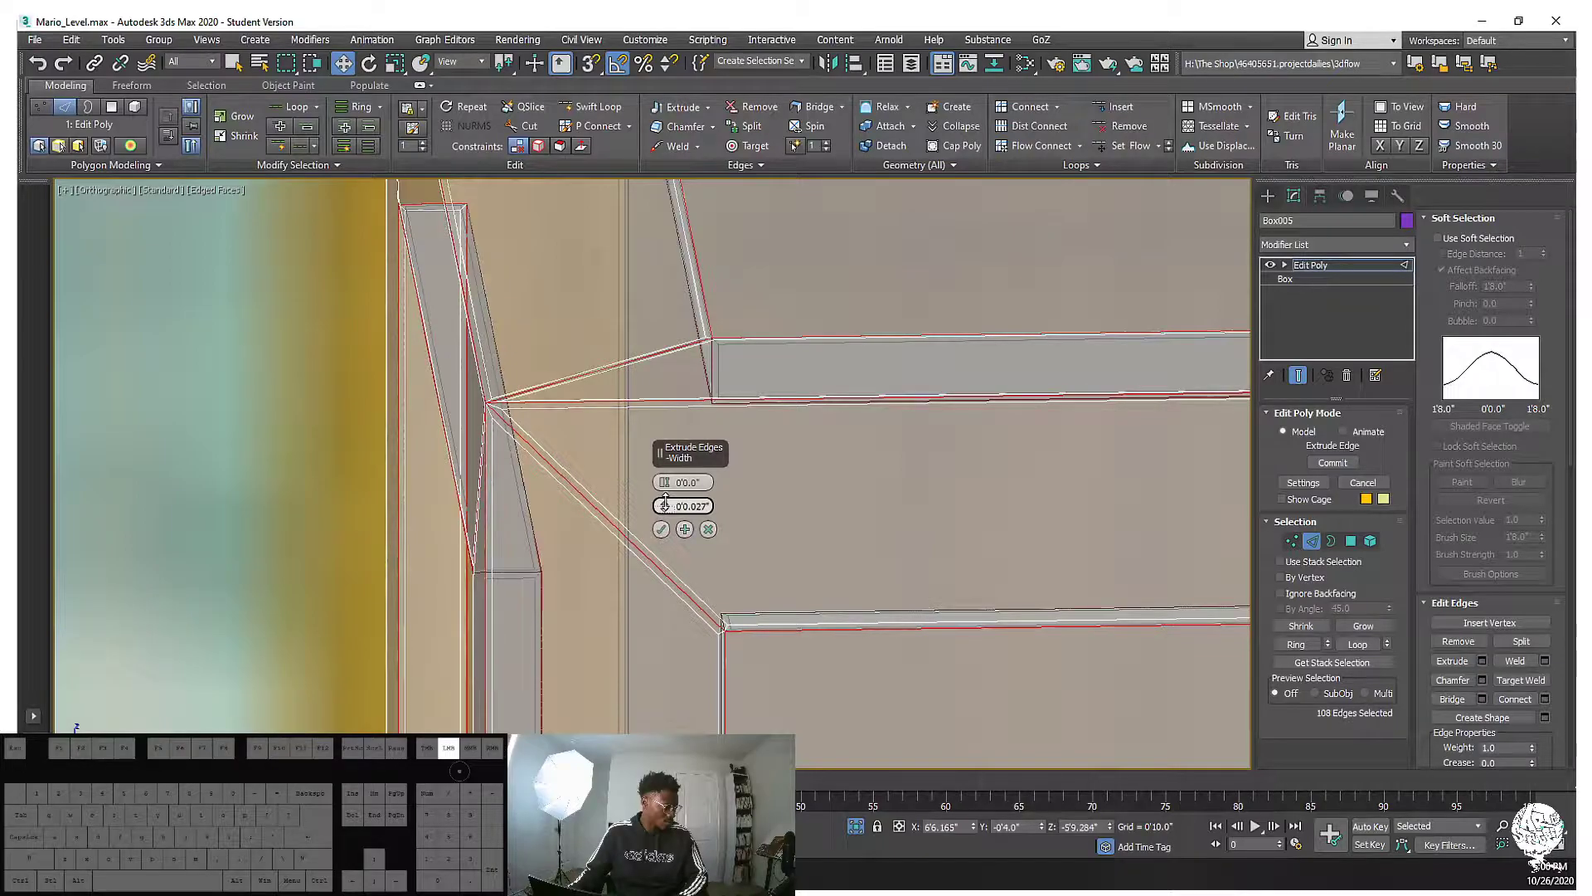
{"action": "left_click", "coordinate": [707, 529]}
Select diagonal corner edges on several sides of the crate frame and extend the selection to their edge rings
{"action": "middle_click_drag", "start_coordinate": [704, 530], "coordinate": [950, 290], "text": "alt"}
{"action": "scroll", "coordinate": [846, 341], "scroll_direction": "down", "scroll_amount": 5}
{"action": "scroll", "coordinate": [747, 327], "scroll_direction": "up", "scroll_amount": 5}
{"action": "scroll", "coordinate": [847, 285], "scroll_direction": "up", "scroll_amount": 2}
{"action": "double_click", "coordinate": [853, 282]}
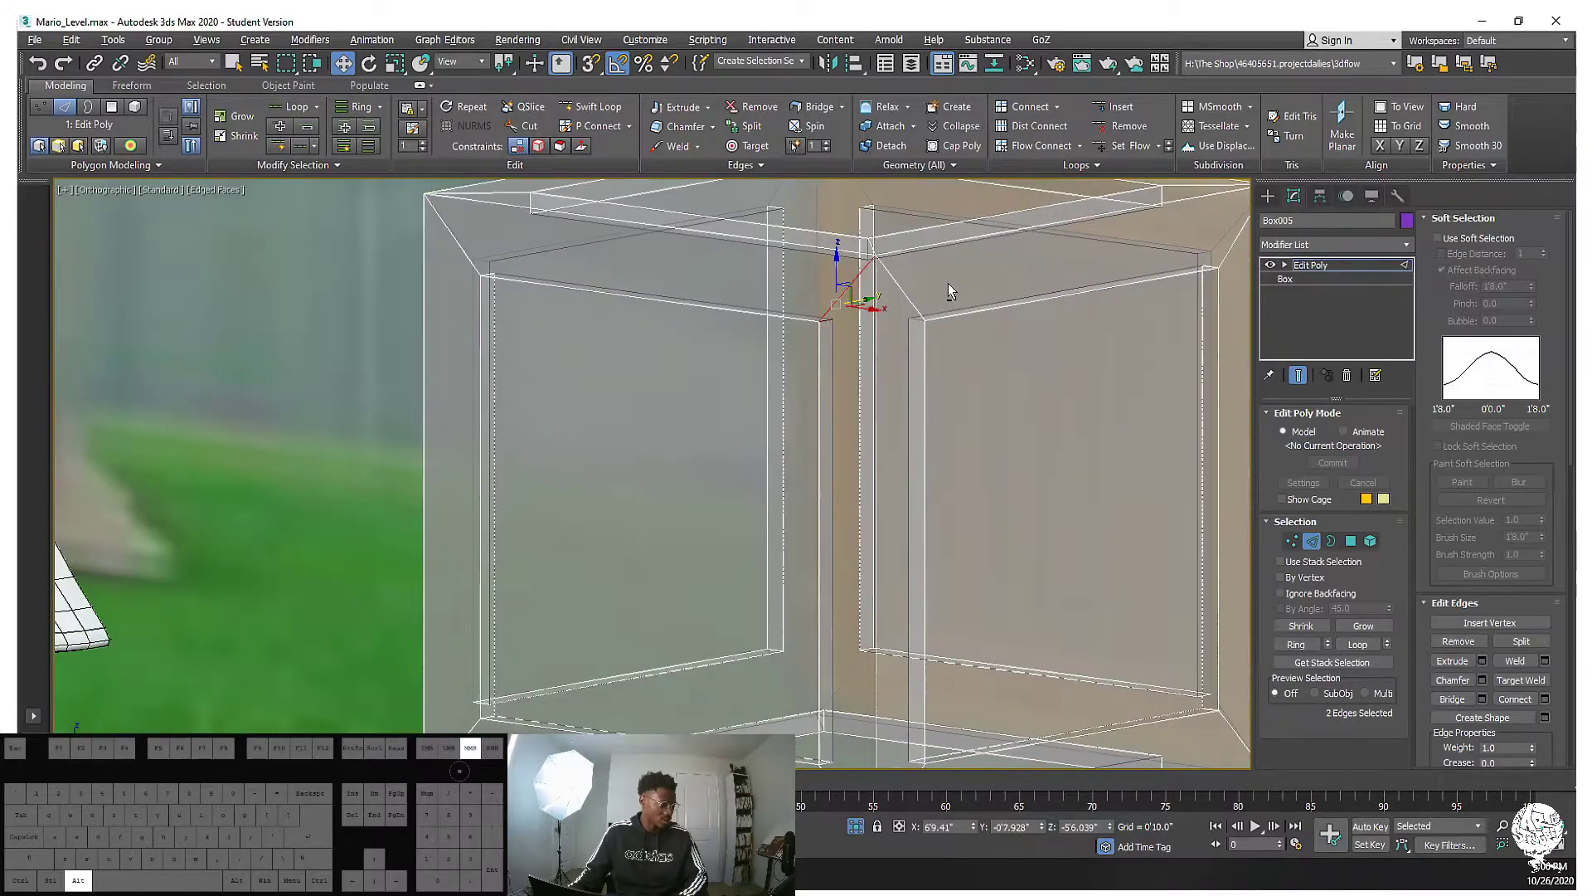
{"action": "middle_click_drag", "start_coordinate": [897, 289], "coordinate": [977, 319], "text": "alt"}
{"action": "left_click", "coordinate": [839, 242], "text": "ctrl"}
{"action": "left_click", "coordinate": [806, 240], "text": "ctrl"}
{"action": "middle_click_drag", "start_coordinate": [637, 247], "coordinate": [983, 407], "text": "alt"}
{"action": "left_click", "coordinate": [691, 340], "text": "ctrl"}
{"action": "middle_click_drag", "start_coordinate": [667, 475], "coordinate": [896, 618], "text": "alt"}
{"action": "left_click", "coordinate": [1289, 643]}
Add the remaining diagonal corner edges of the frame to the selection and extend it with Loop and Ring
{"action": "scroll", "coordinate": [785, 327], "scroll_direction": "down", "scroll_amount": 2}
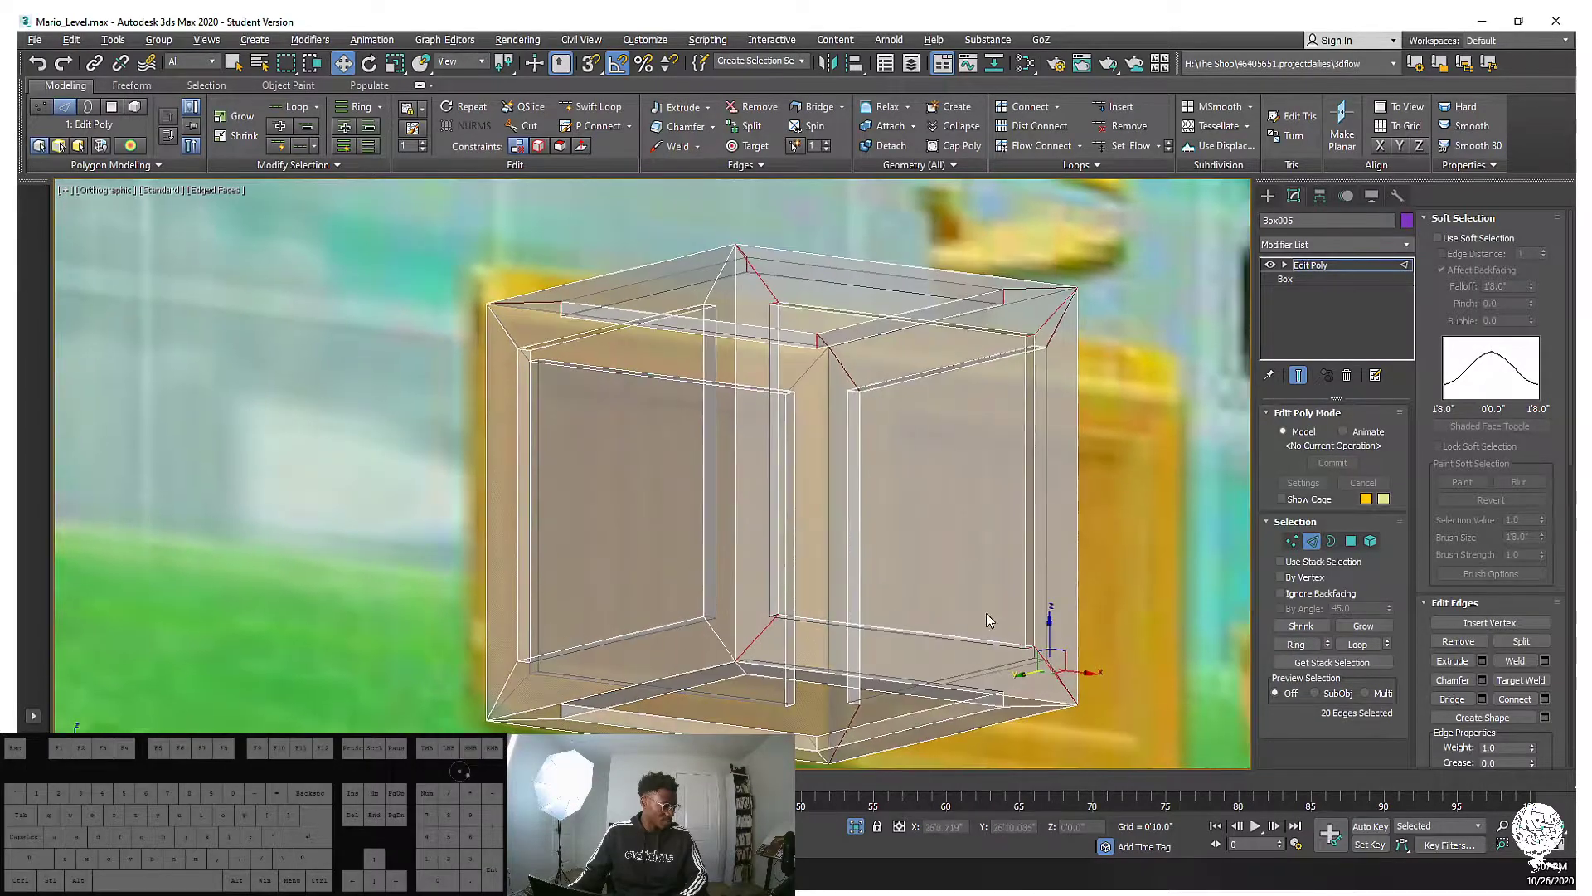
{"action": "left_click", "coordinate": [1355, 661]}
{"action": "key", "text": "ctrl+z"}
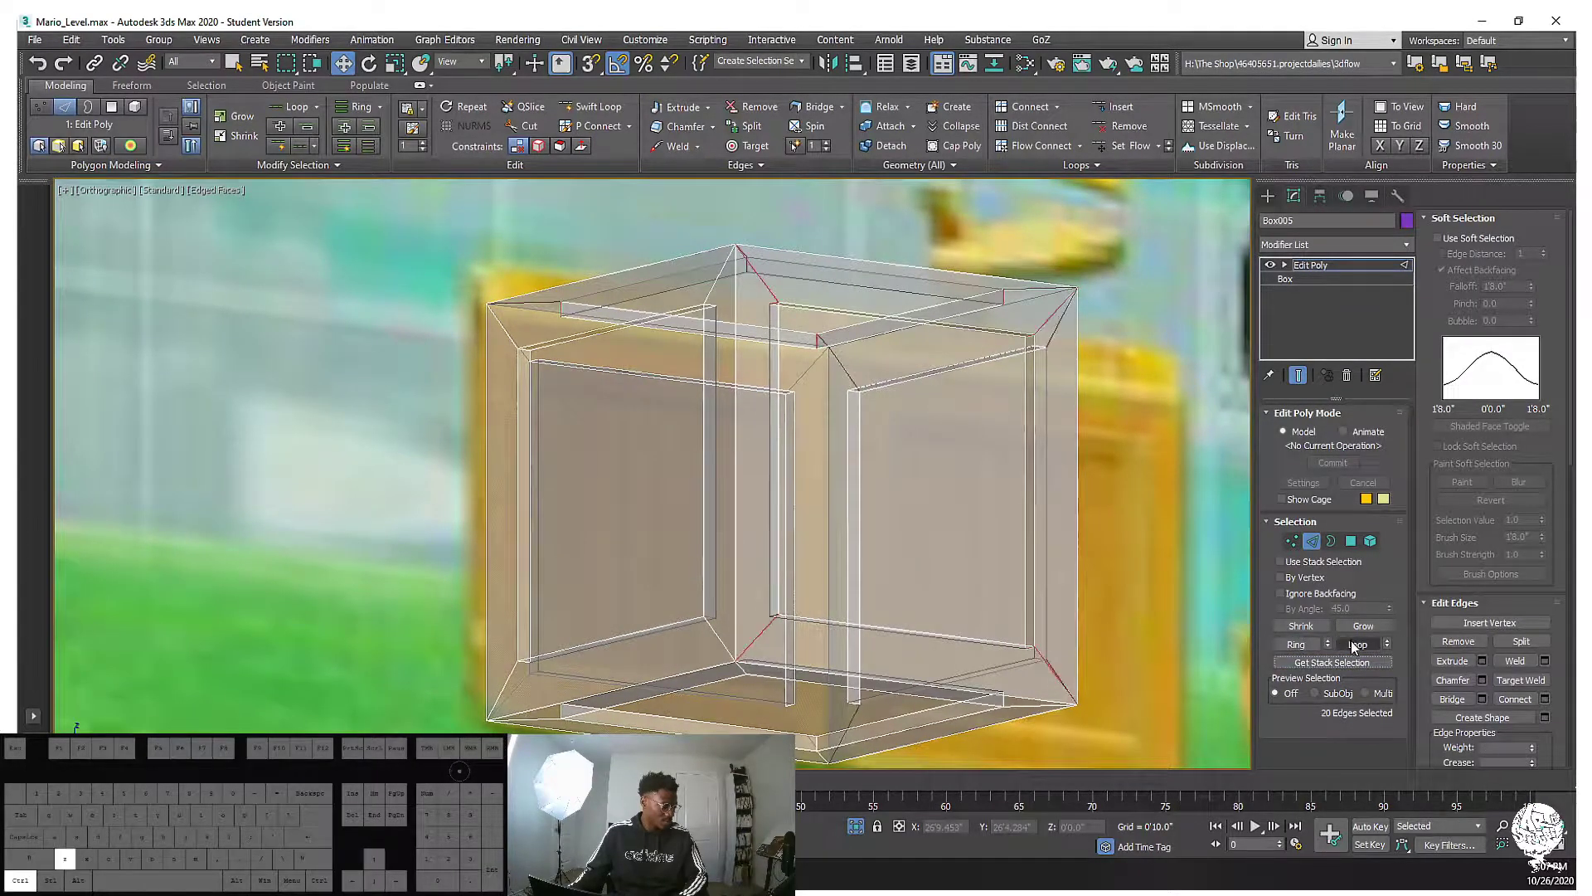
{"action": "left_click", "coordinate": [1355, 644]}
{"action": "middle_click_drag", "start_coordinate": [788, 639], "coordinate": [862, 499], "text": "alt"}
{"action": "left_click", "coordinate": [813, 631], "text": "ctrl"}
{"action": "left_click", "coordinate": [794, 498], "text": "ctrl"}
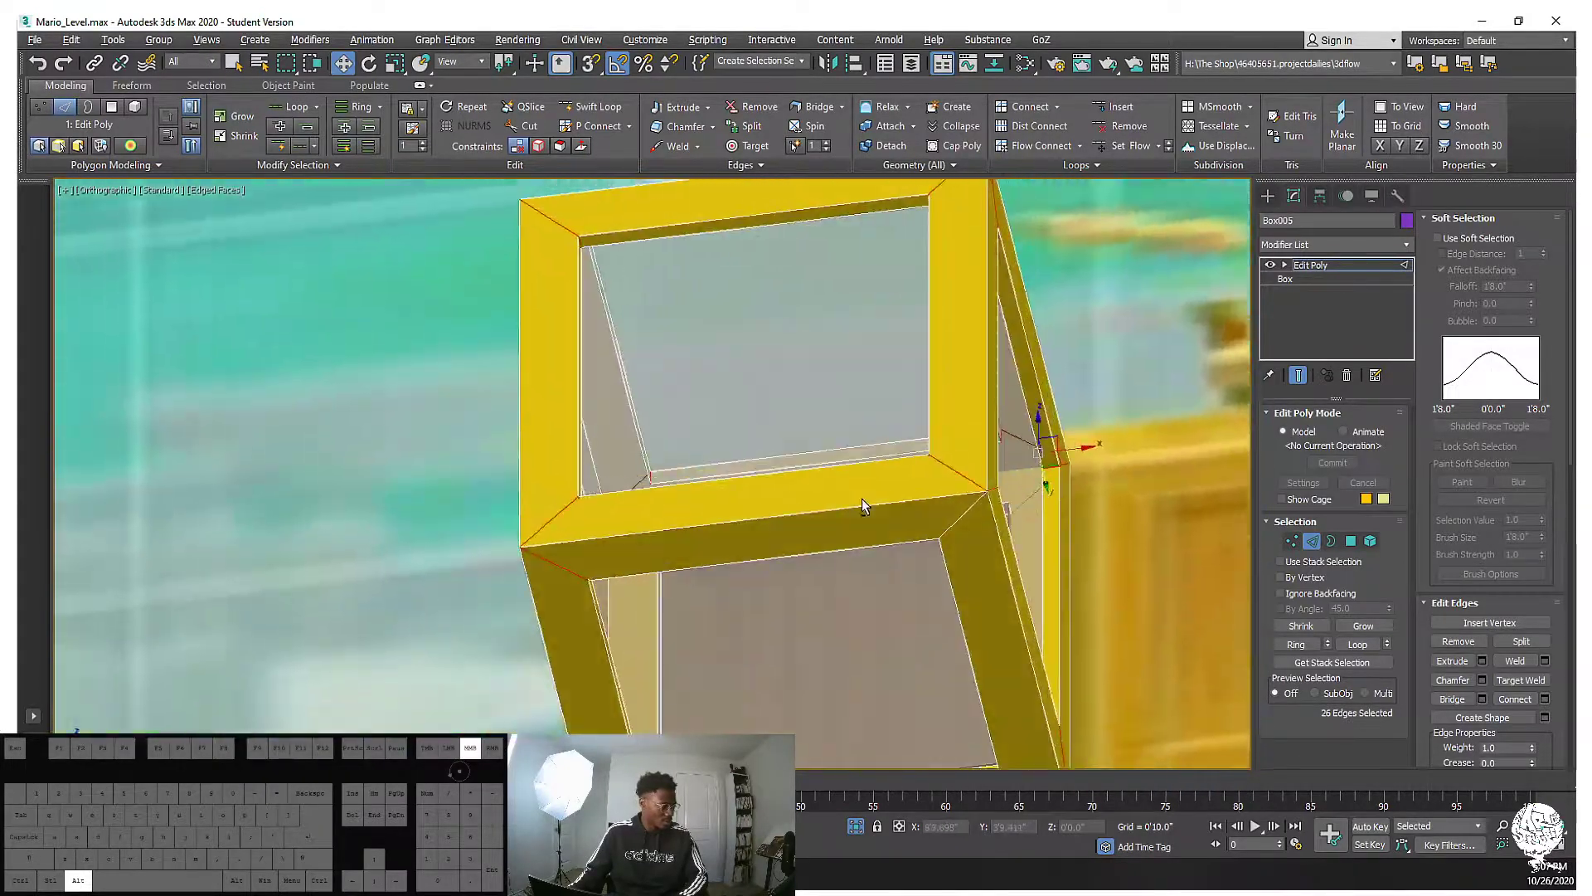
{"action": "left_click", "coordinate": [1297, 644]}
{"action": "middle_click_drag", "start_coordinate": [954, 514], "coordinate": [1004, 403], "text": "alt"}
{"action": "middle_click_drag", "start_coordinate": [931, 398], "coordinate": [1251, 444], "text": "alt"}
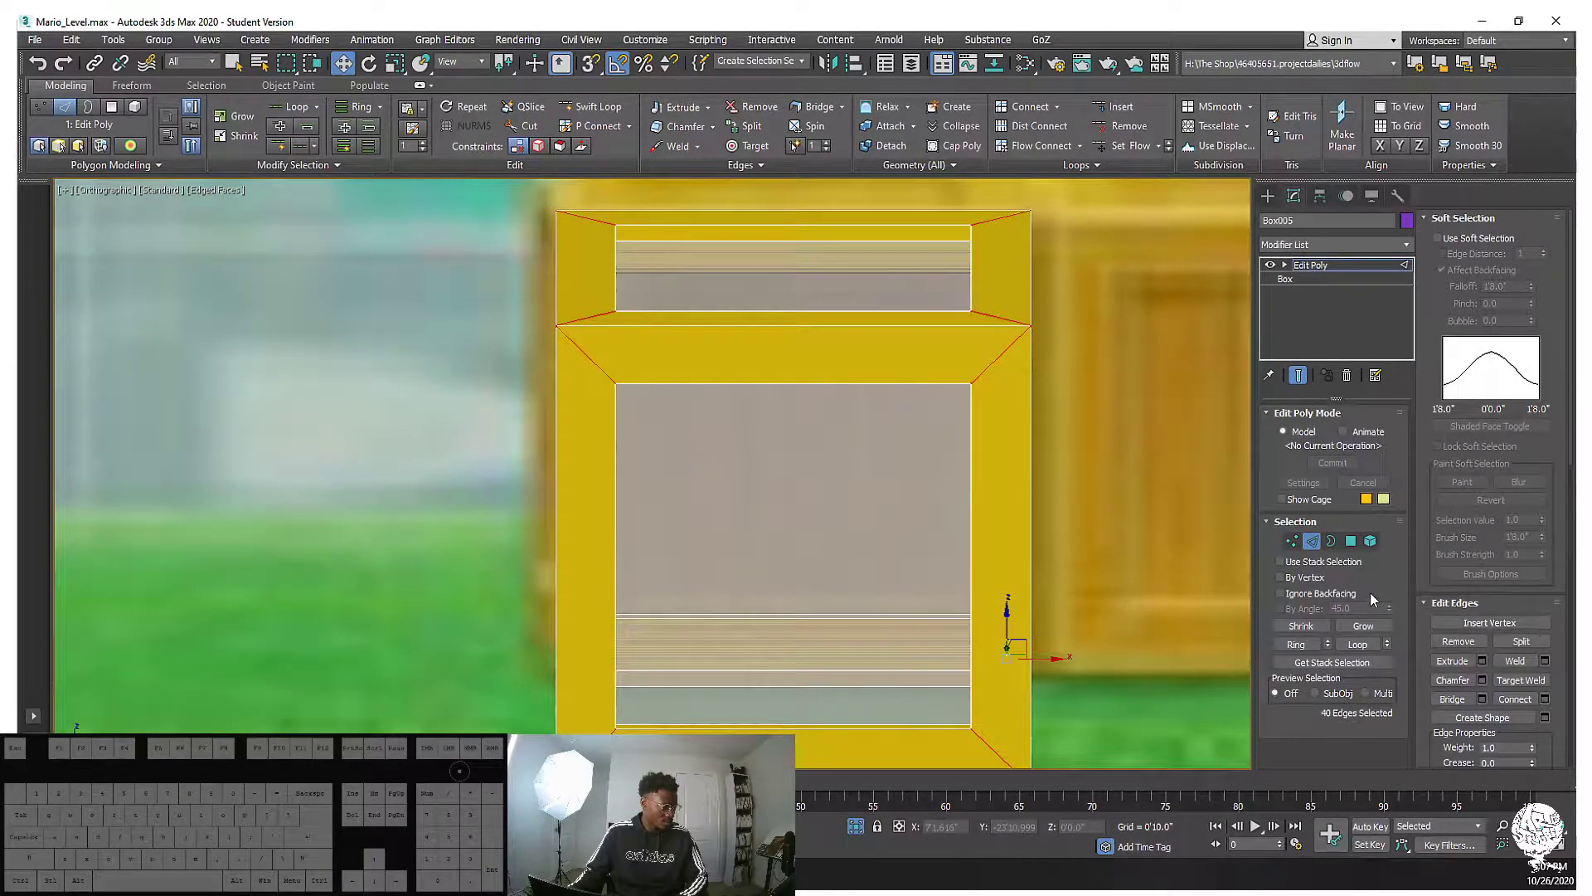
Connect the selected diagonal corner edges with 2 segments and a pinch of 92 to add support loops along the beams
{"action": "right_click", "coordinate": [1160, 484]}
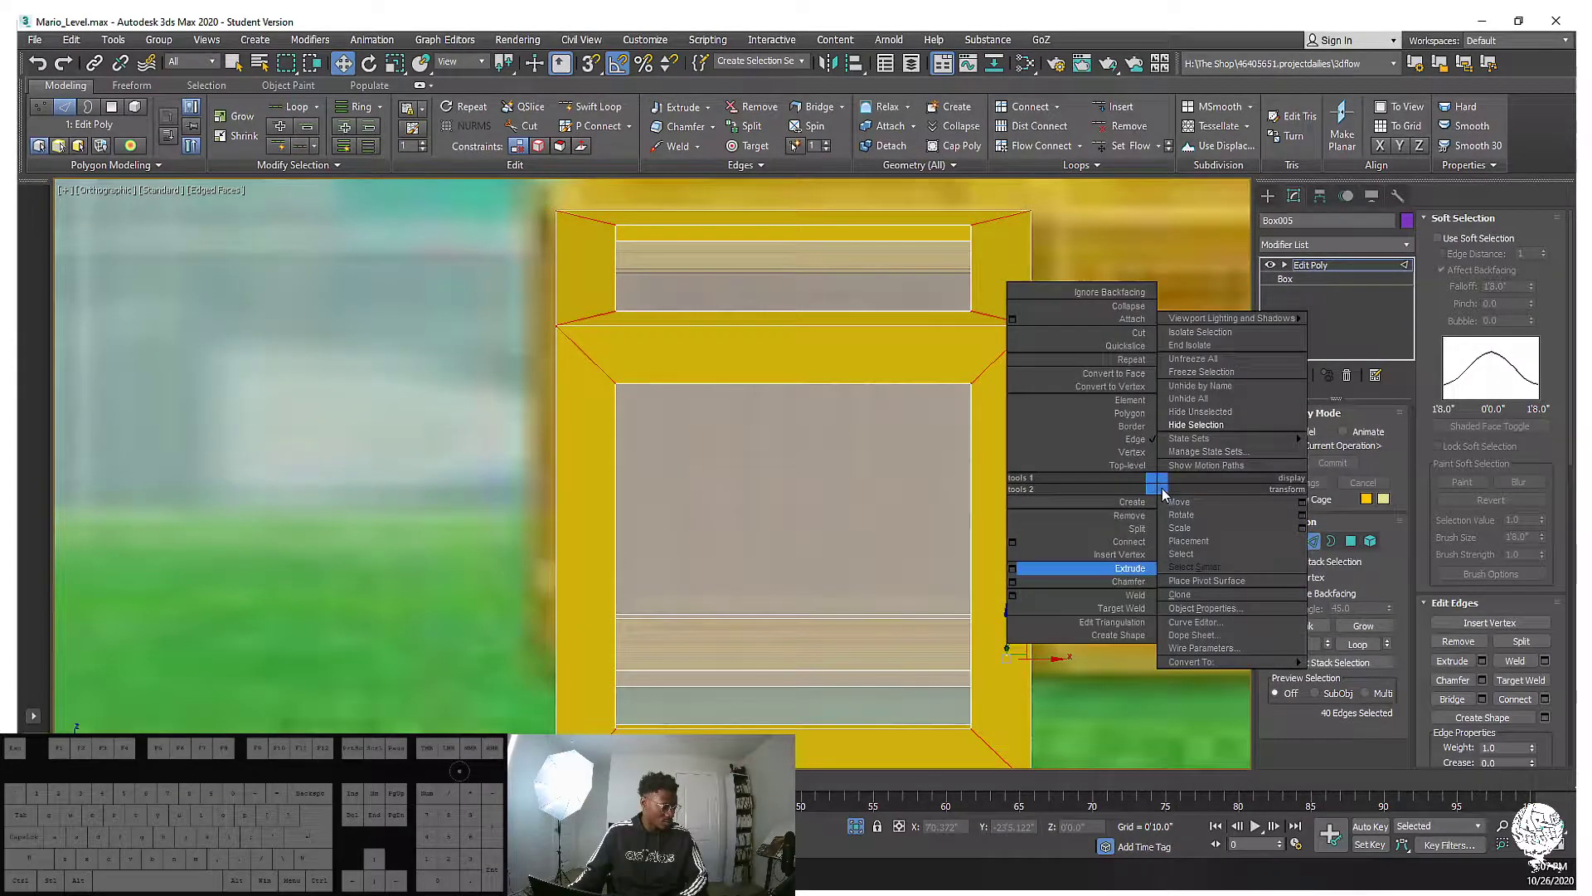
{"action": "left_click", "coordinate": [1013, 542]}
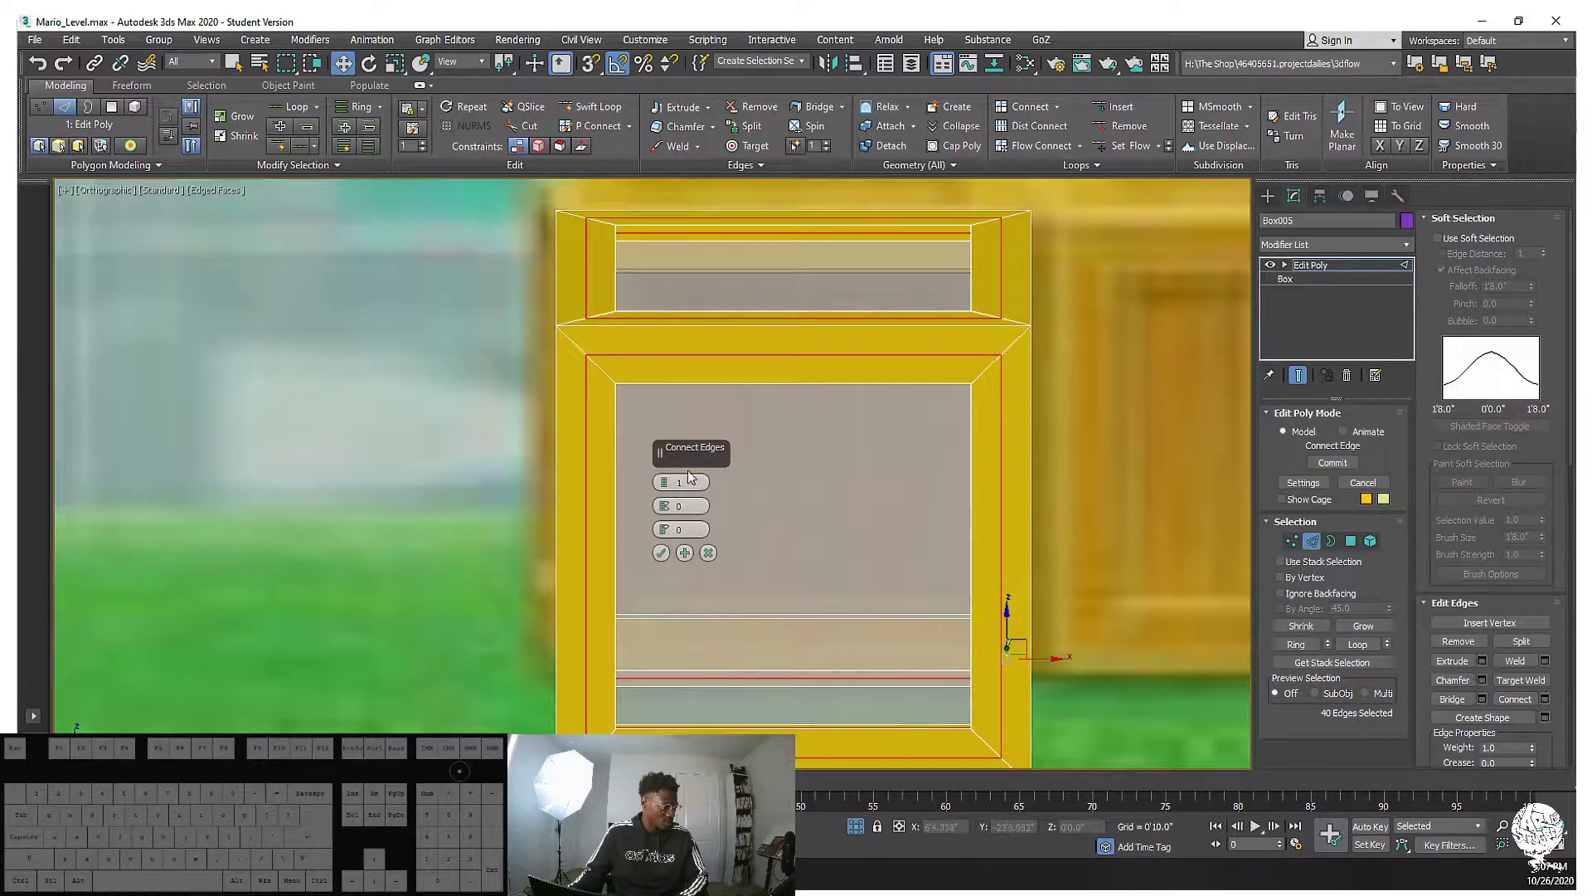
{"action": "left_click_drag", "start_coordinate": [661, 488], "coordinate": [688, 222]}
{"action": "middle_click_drag", "start_coordinate": [688, 222], "coordinate": [682, 442], "text": "alt"}
{"action": "scroll", "coordinate": [689, 376], "scroll_direction": "up", "scroll_amount": 6}
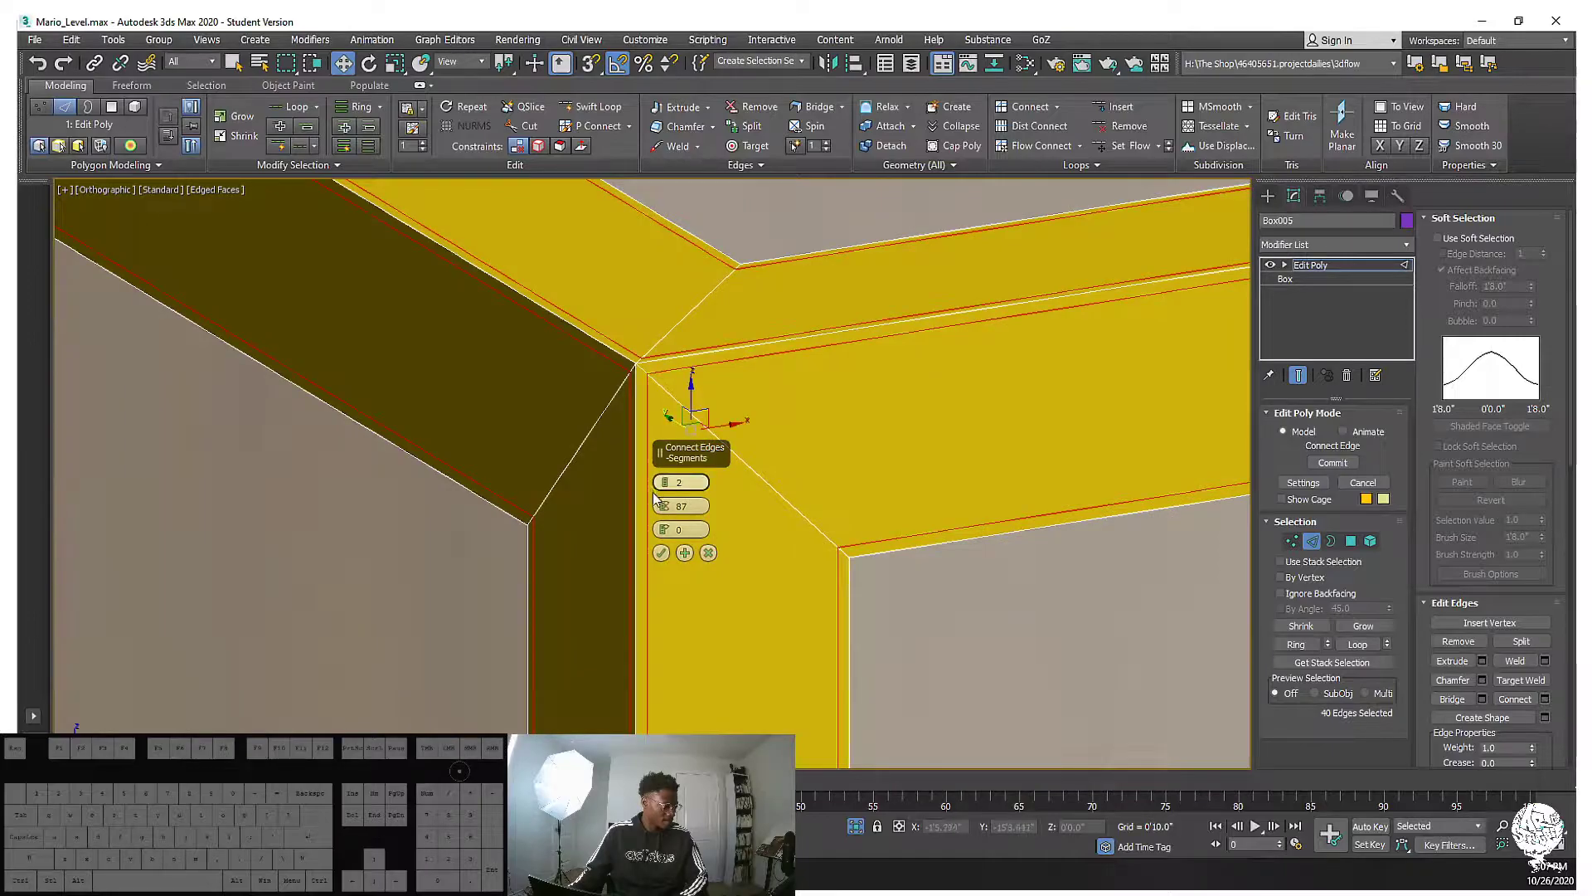
{"action": "left_click_drag", "start_coordinate": [666, 507], "coordinate": [664, 489]}
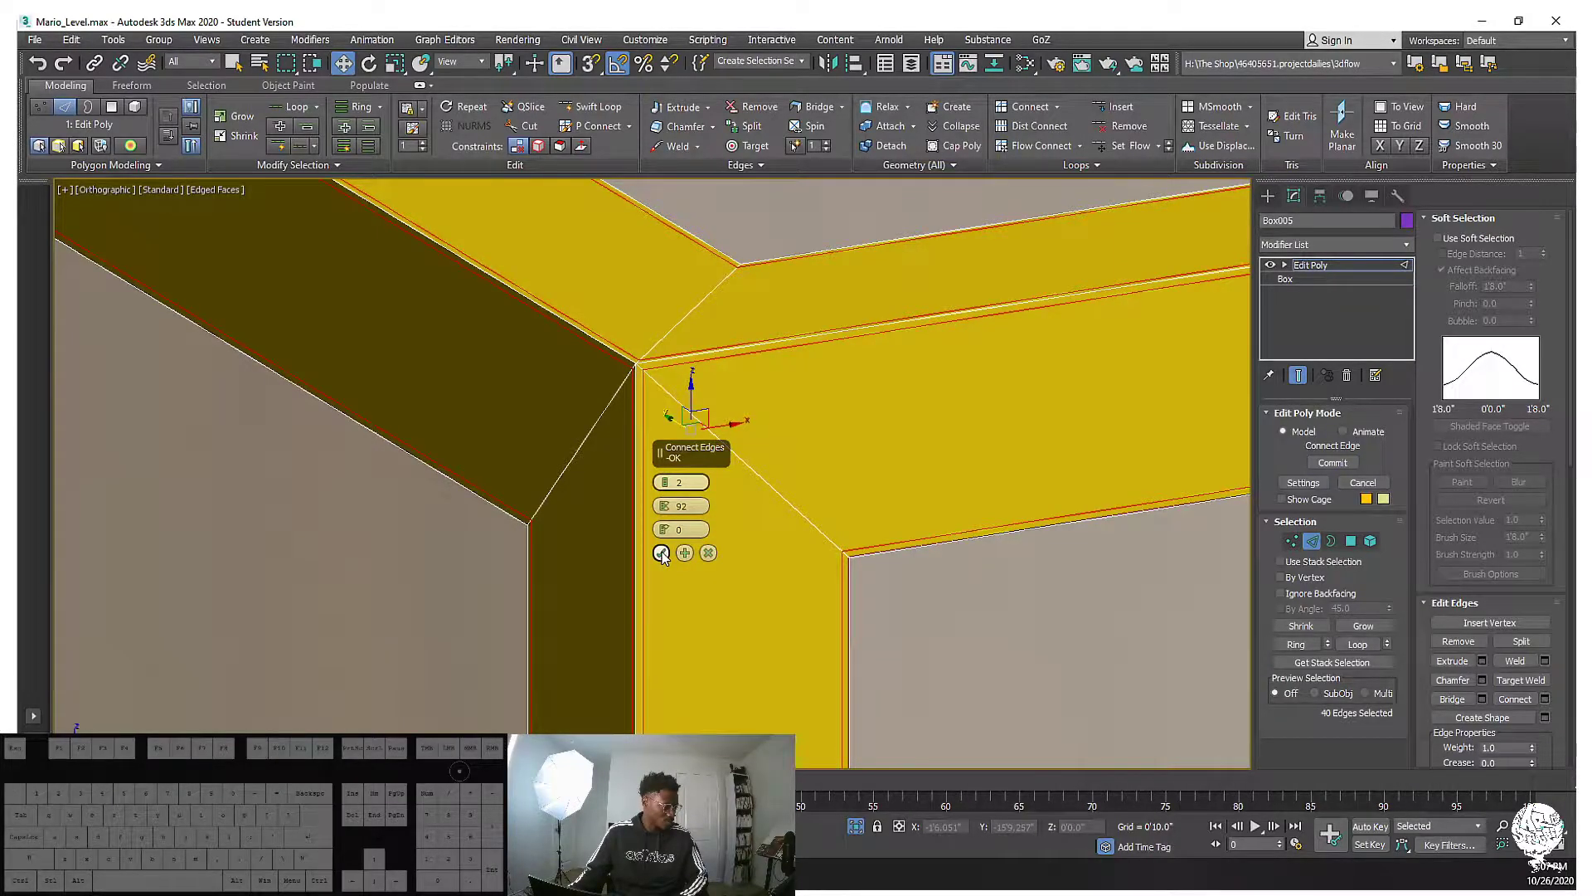
{"action": "left_click", "coordinate": [661, 554]}
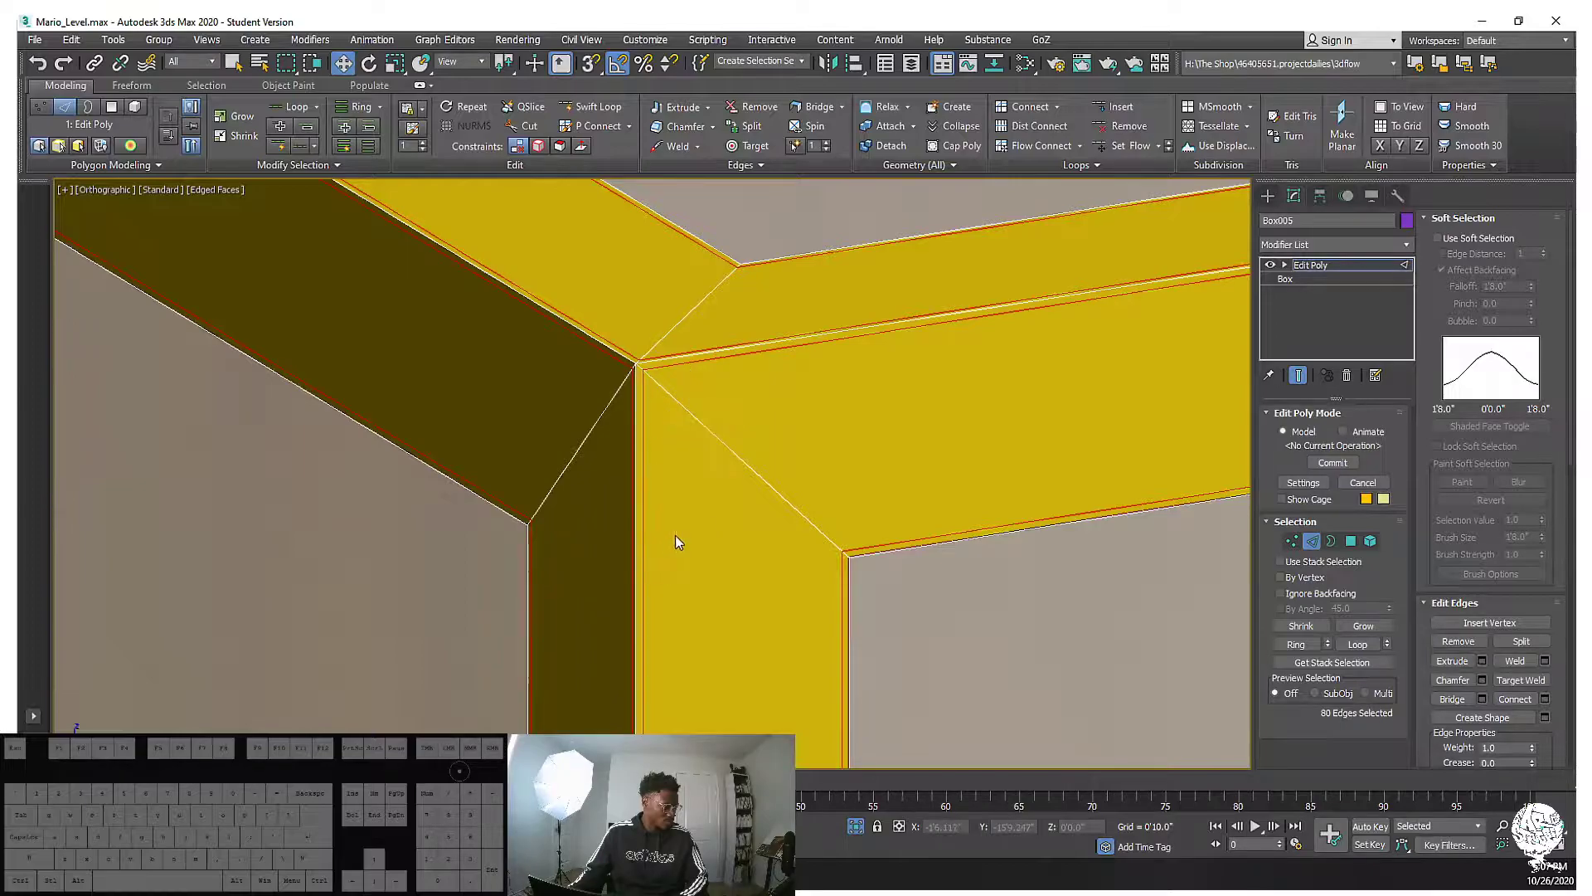
In the front view, select the edges along the frame's horizontal beams and connect them with 2 segments and a pinch of 96
{"action": "middle_click_drag", "start_coordinate": [707, 522], "coordinate": [595, 374]}
{"action": "scroll", "coordinate": [610, 397], "scroll_direction": "down", "scroll_amount": 6}
{"action": "key", "text": "f"}
{"action": "key", "text": "z"}
{"action": "scroll", "coordinate": [647, 306], "scroll_direction": "down", "scroll_amount": 4}
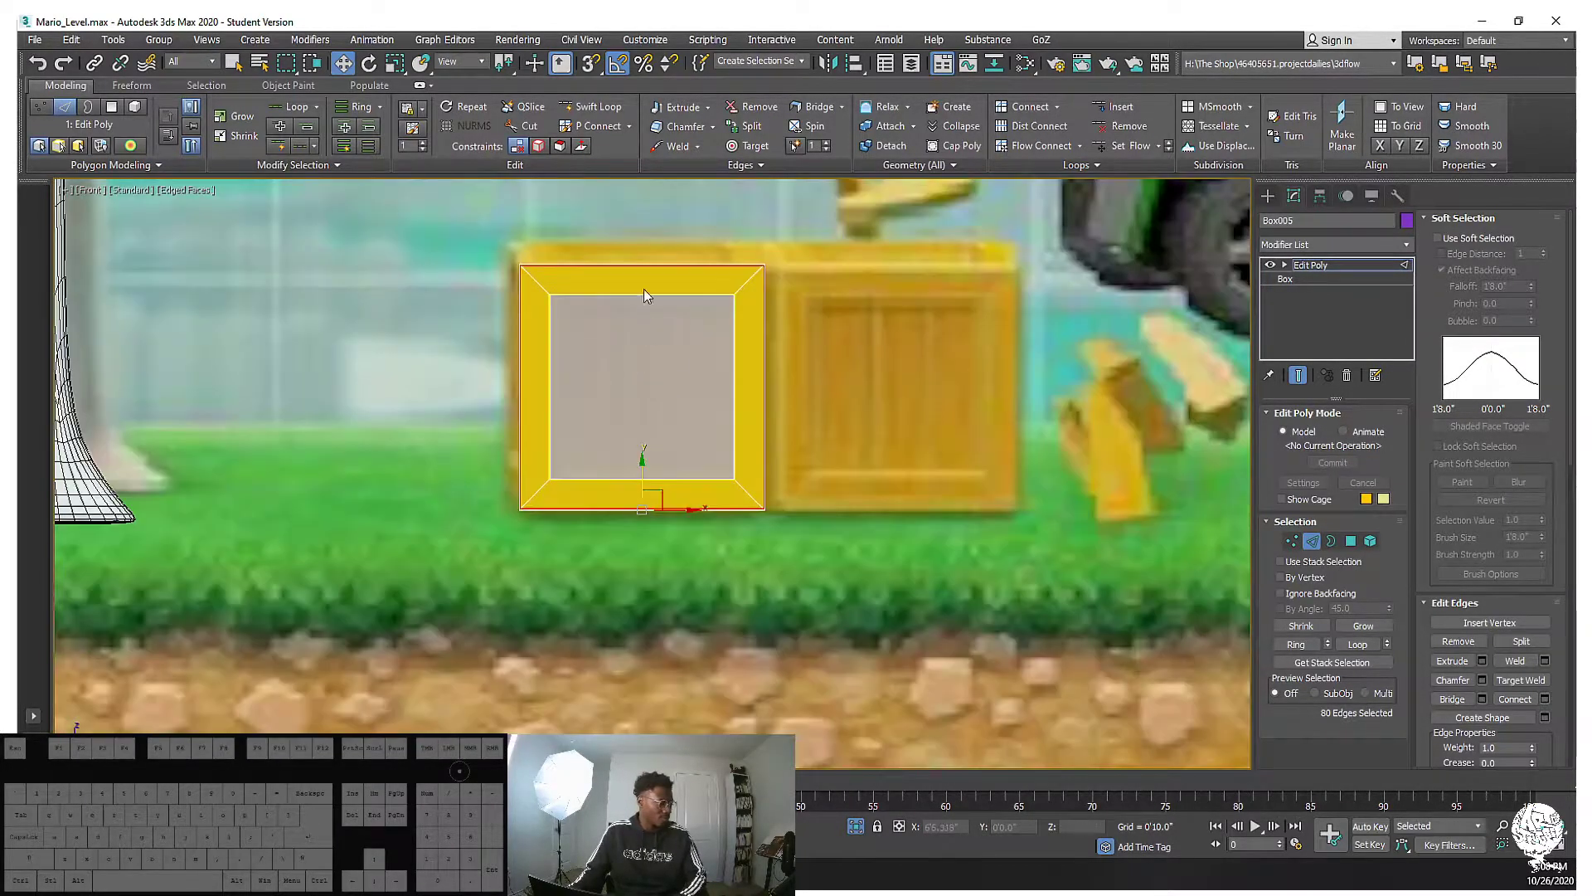
{"action": "left_click_drag", "start_coordinate": [658, 370], "coordinate": [649, 652]}
{"action": "right_click", "coordinate": [660, 587]}
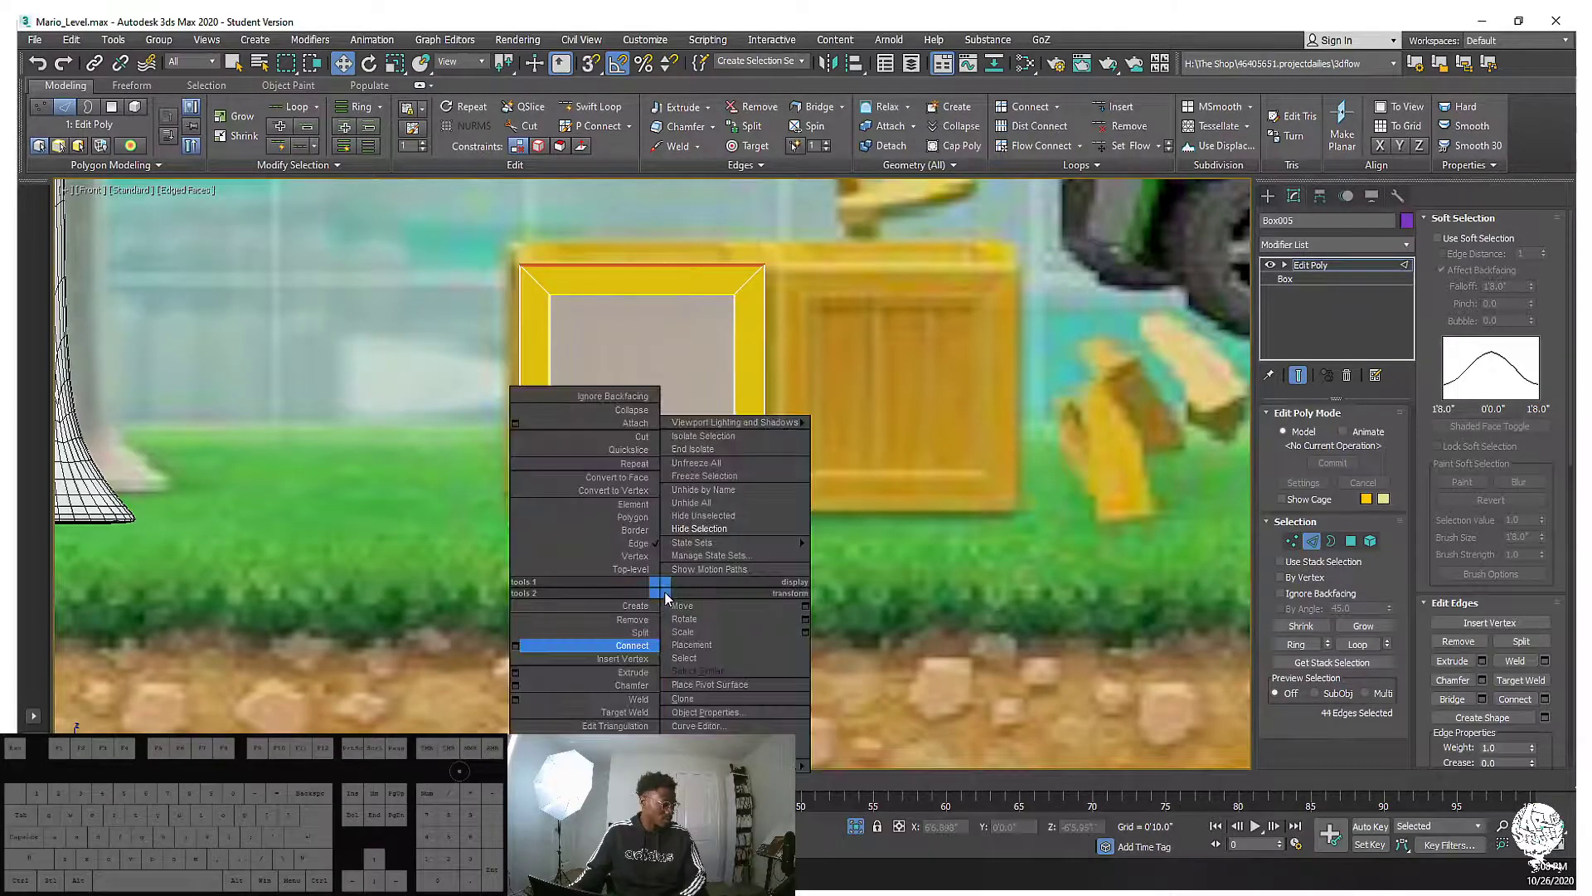
{"action": "left_click", "coordinate": [515, 645]}
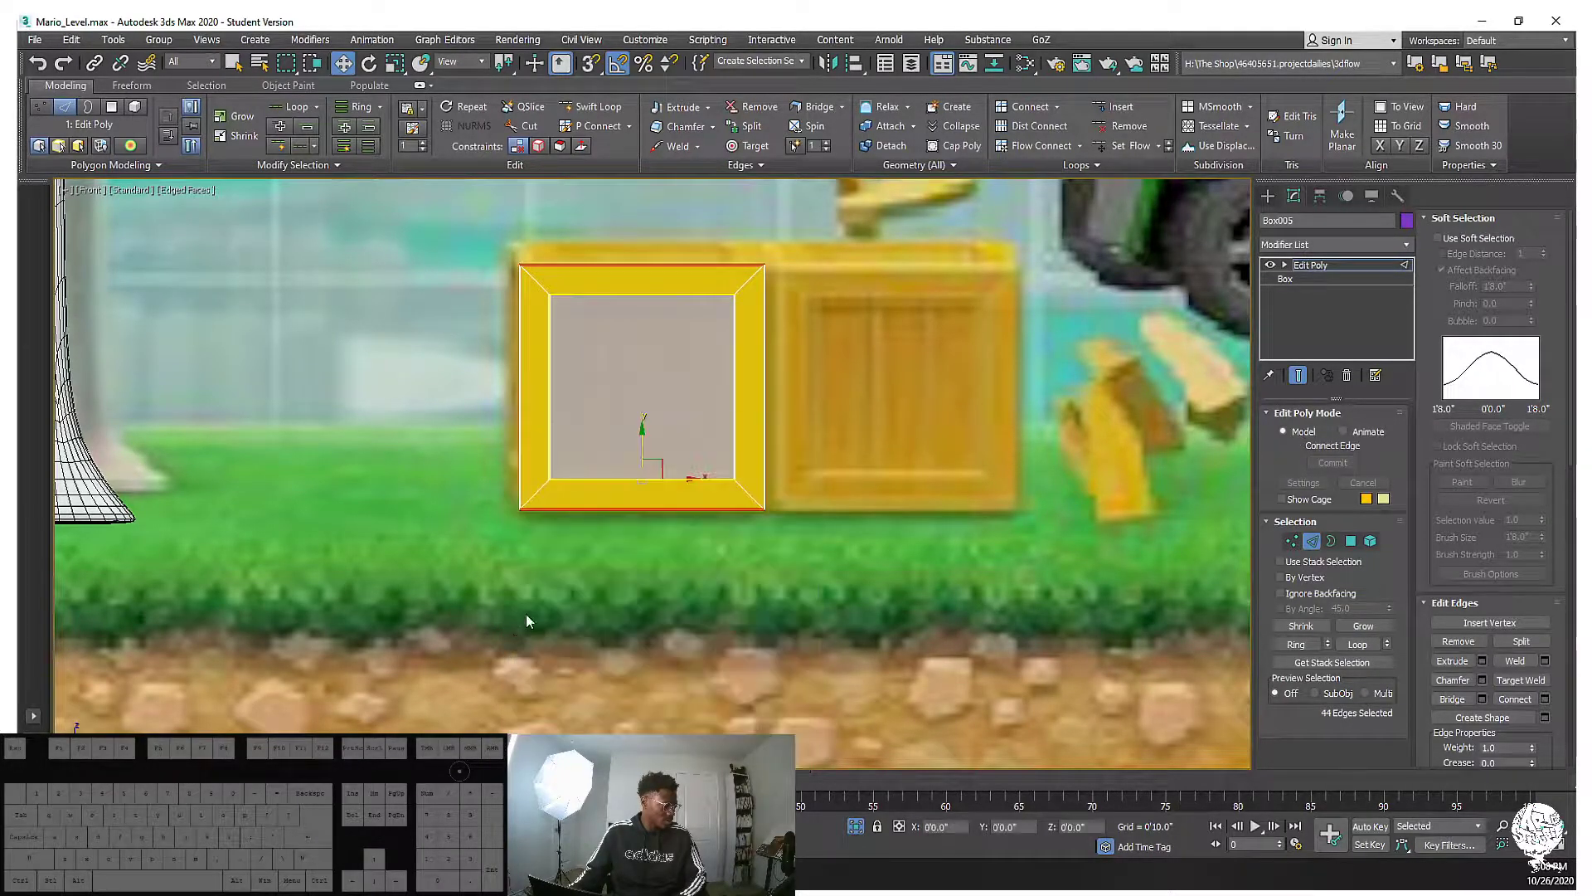
{"action": "scroll", "coordinate": [561, 420], "scroll_direction": "up", "scroll_amount": 2}
{"action": "scroll", "coordinate": [646, 534], "scroll_direction": "up", "scroll_amount": 5}
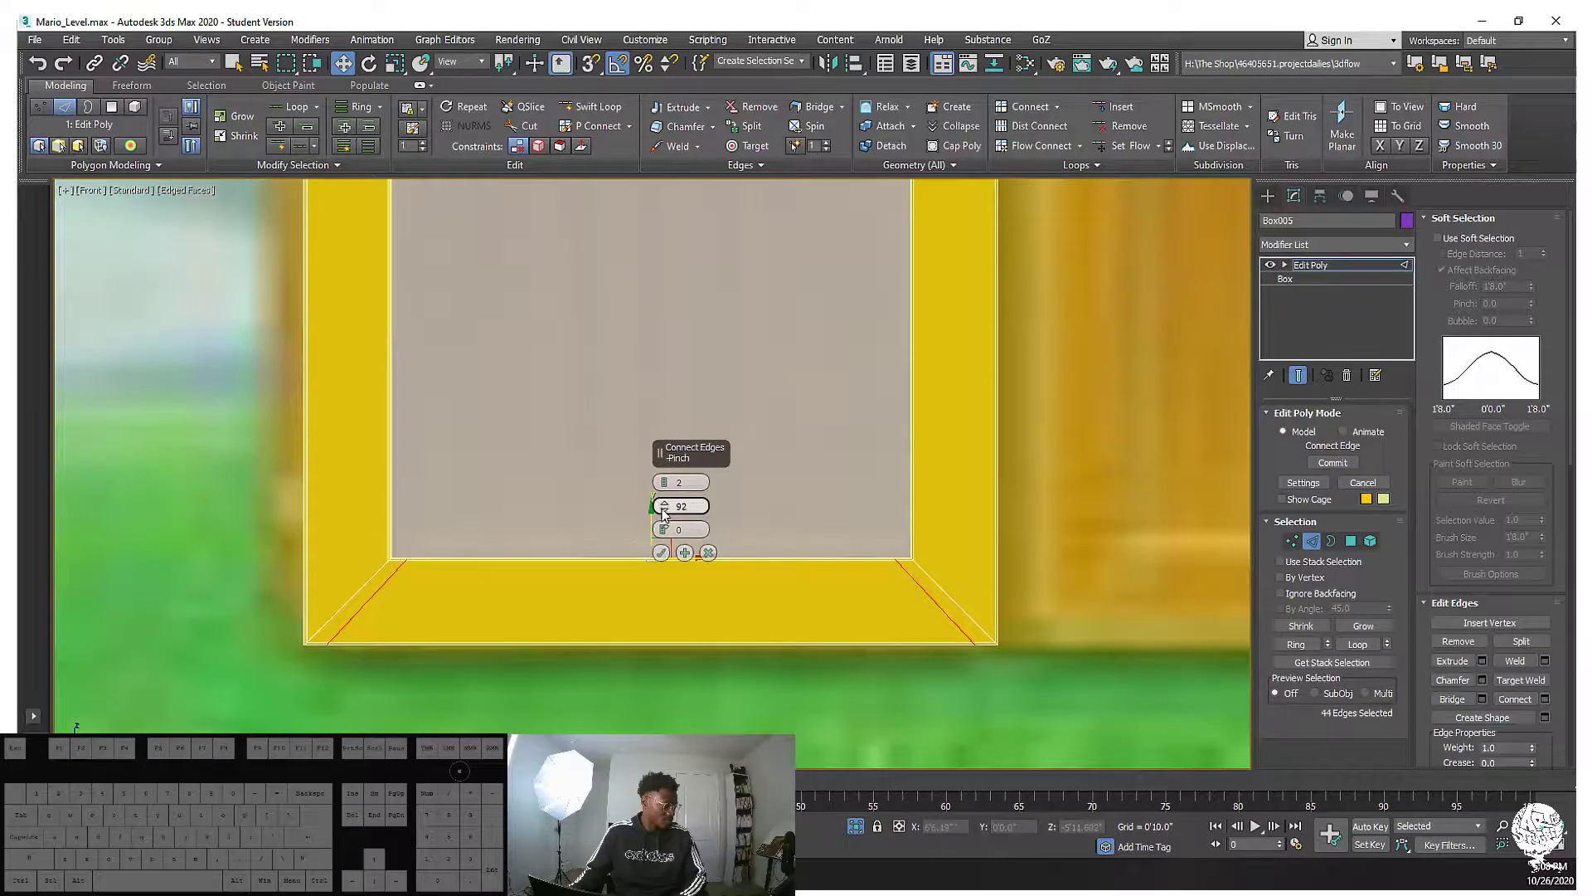
{"action": "left_click_drag", "start_coordinate": [668, 482], "coordinate": [669, 485]}
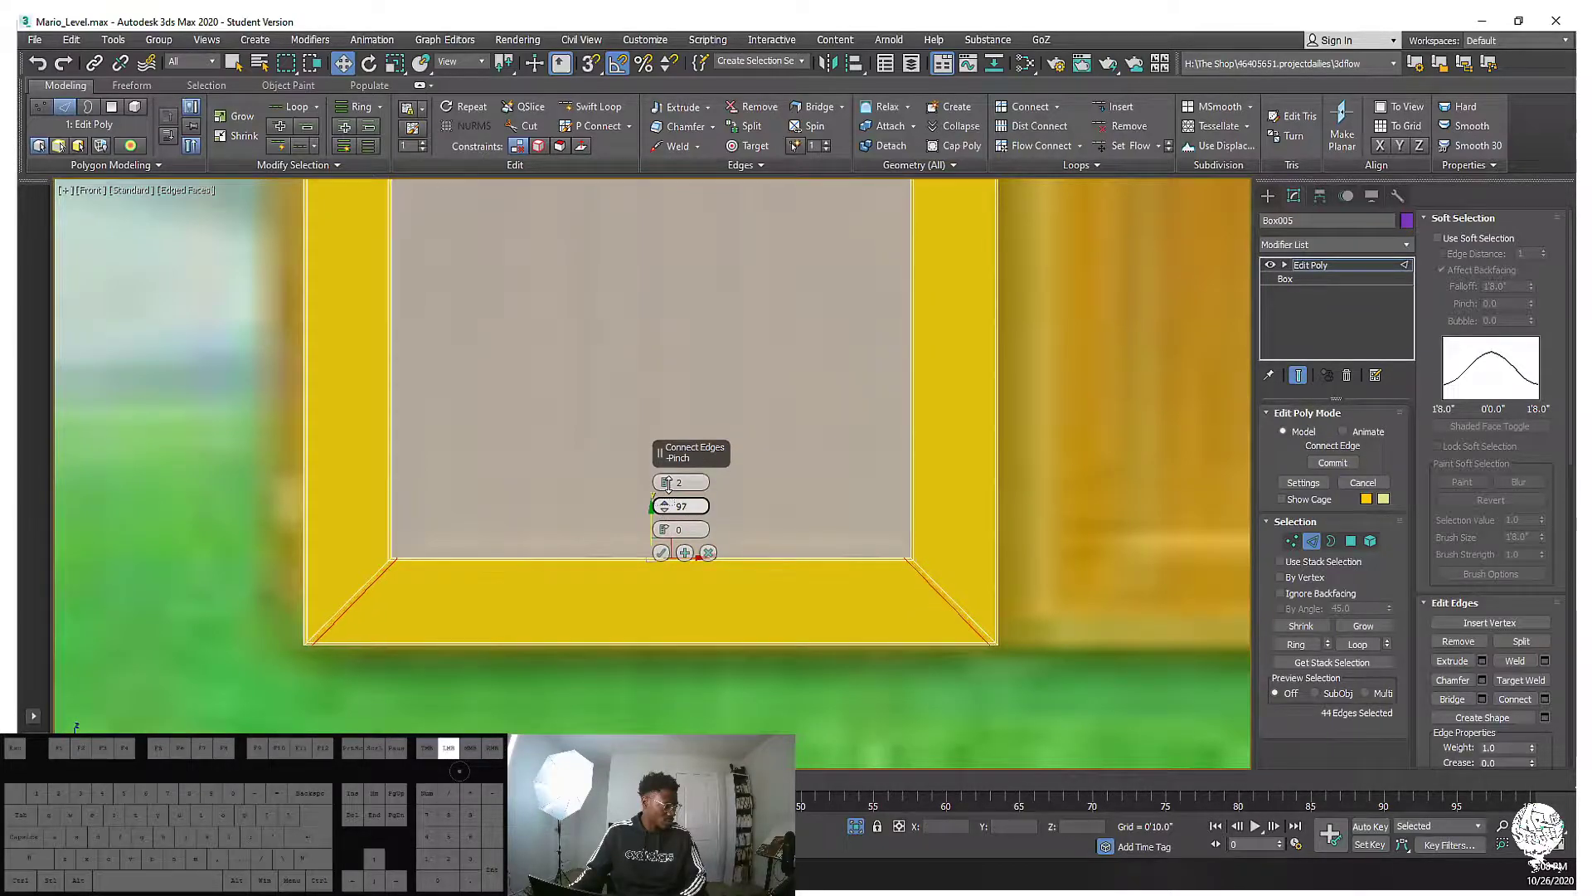
{"action": "left_click", "coordinate": [661, 553]}
Select the edges along the frame's vertical posts and connect them with 2 segments and a pinch of 96
{"action": "scroll", "coordinate": [573, 489], "scroll_direction": "down", "scroll_amount": 2}
{"action": "left_click", "coordinate": [421, 395]}
{"action": "right_click", "coordinate": [929, 417]}
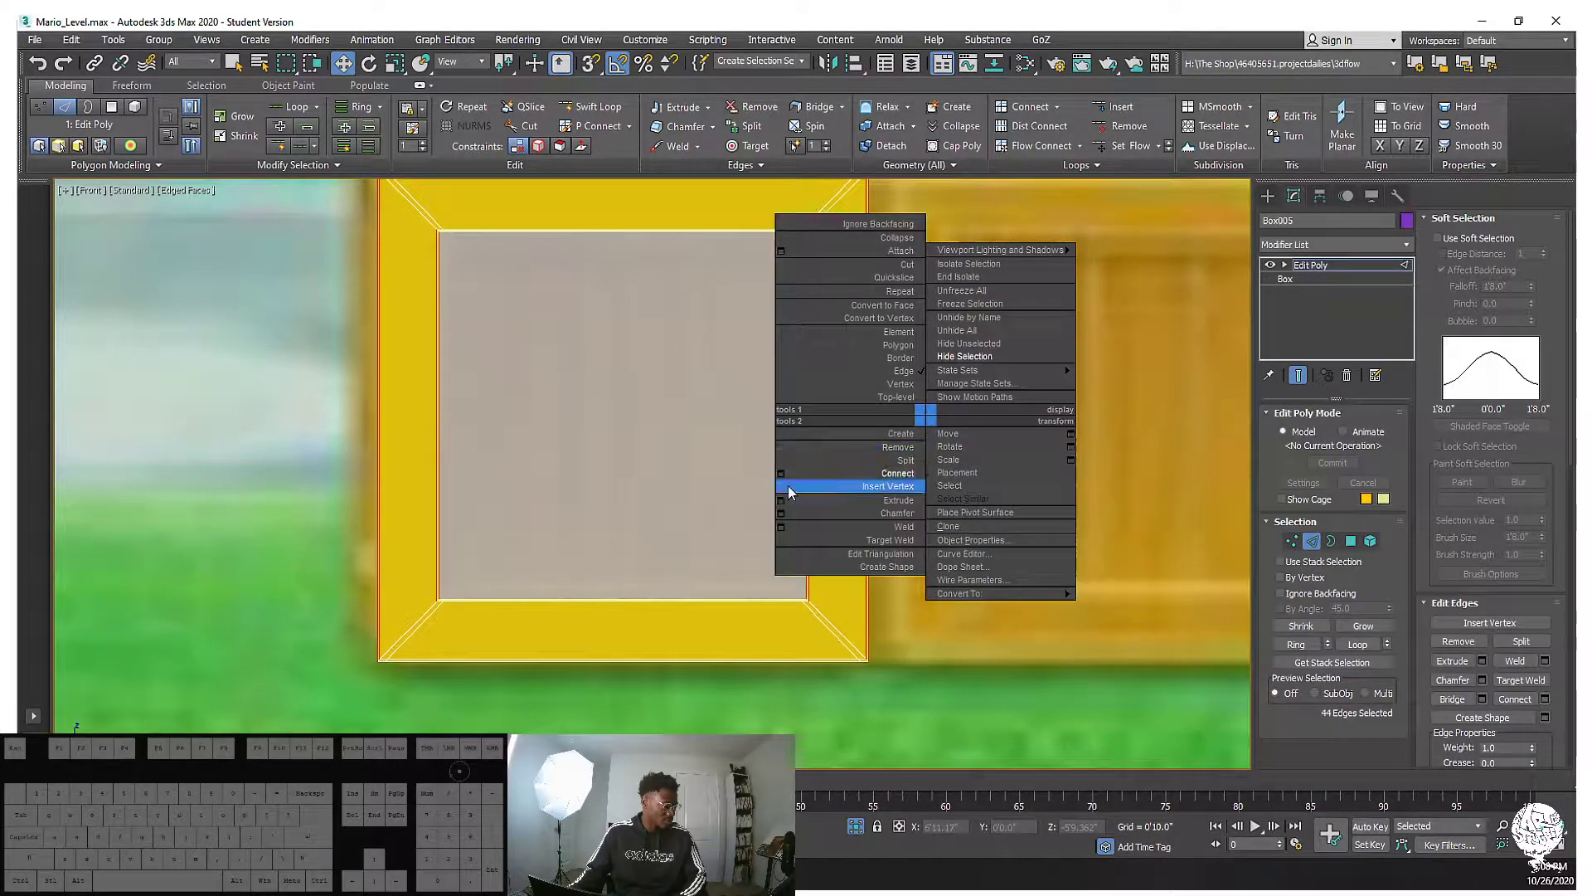
{"action": "left_click", "coordinate": [781, 474]}
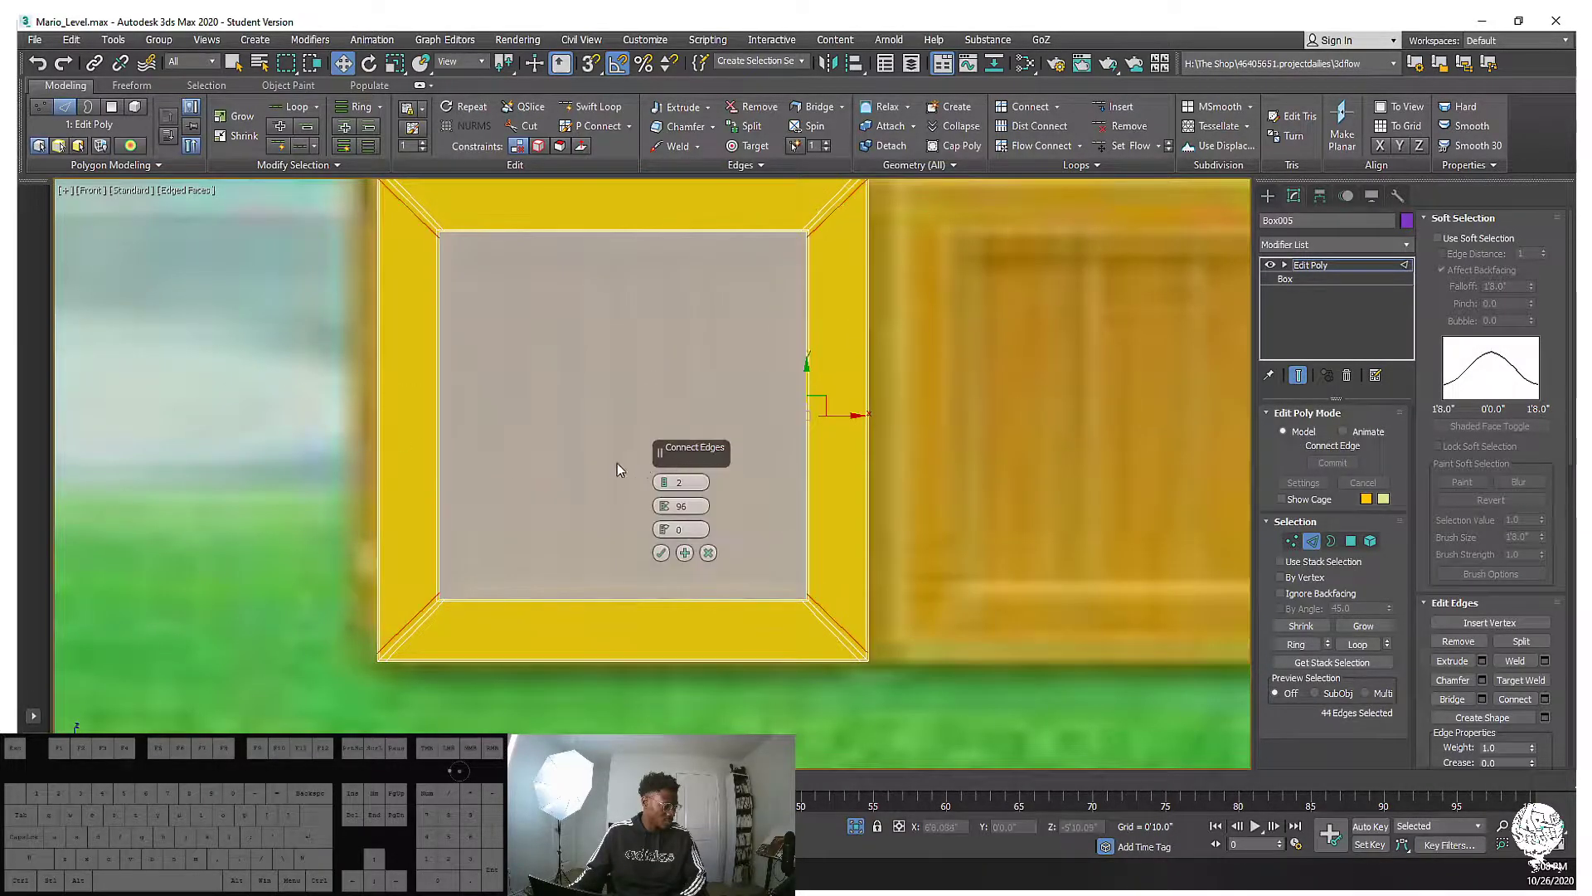
{"action": "left_click", "coordinate": [659, 552]}
In the top view, select the edges along the frame's front-to-back beams and connect them with 2 segments and a pinch of 96
{"action": "middle_click_drag", "start_coordinate": [660, 551], "coordinate": [649, 521], "text": "alt"}
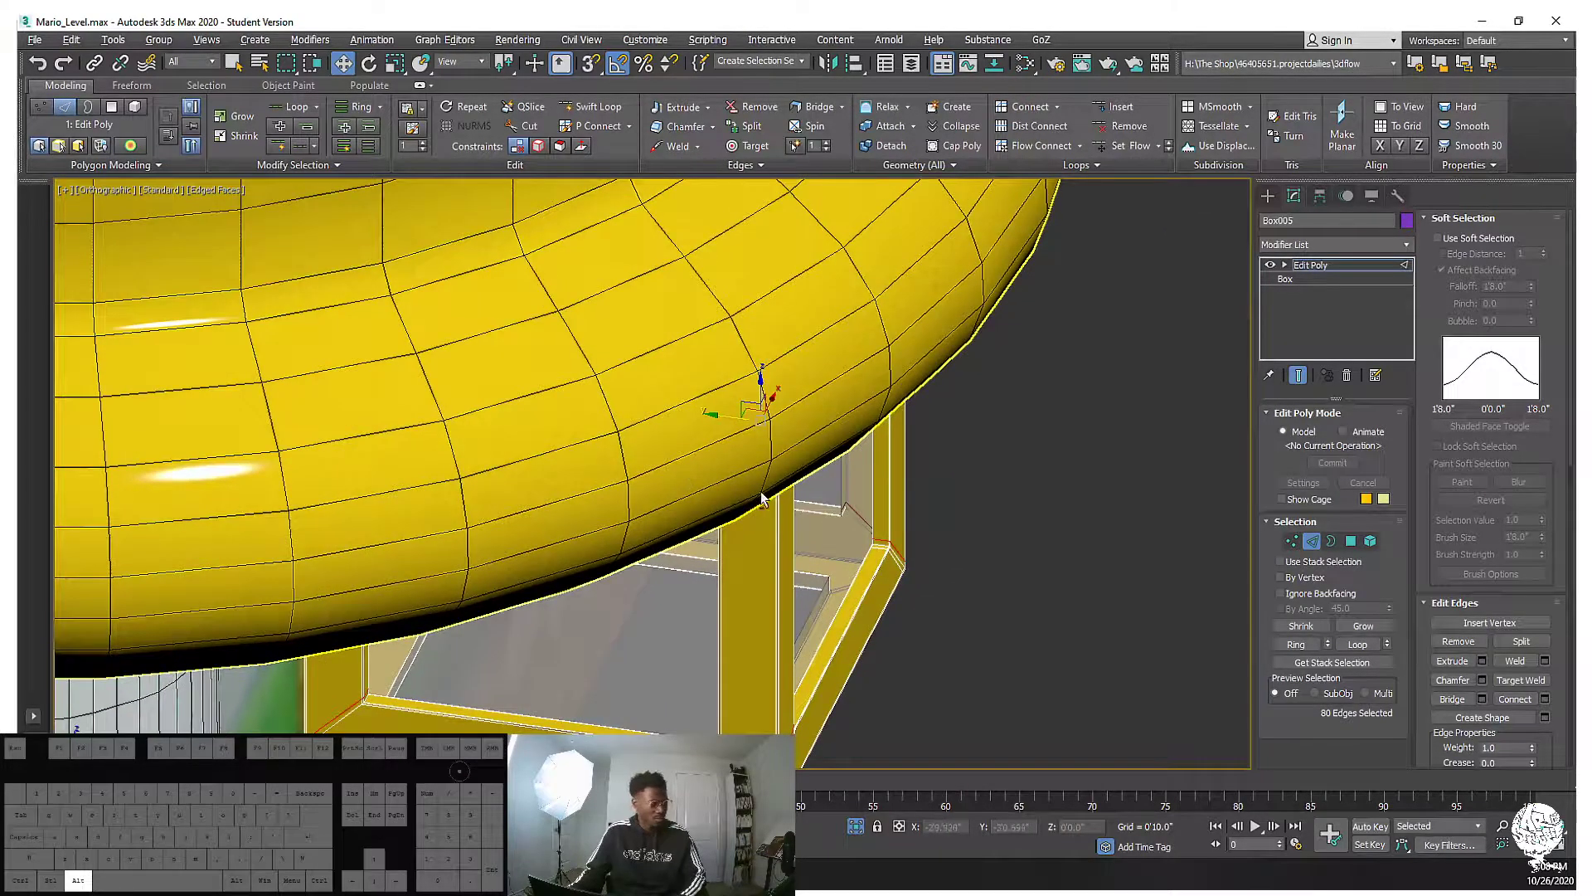
{"action": "middle_click_drag", "start_coordinate": [713, 583], "coordinate": [640, 287], "text": "alt"}
{"action": "left_click", "coordinate": [655, 279]}
{"action": "key", "text": "t"}
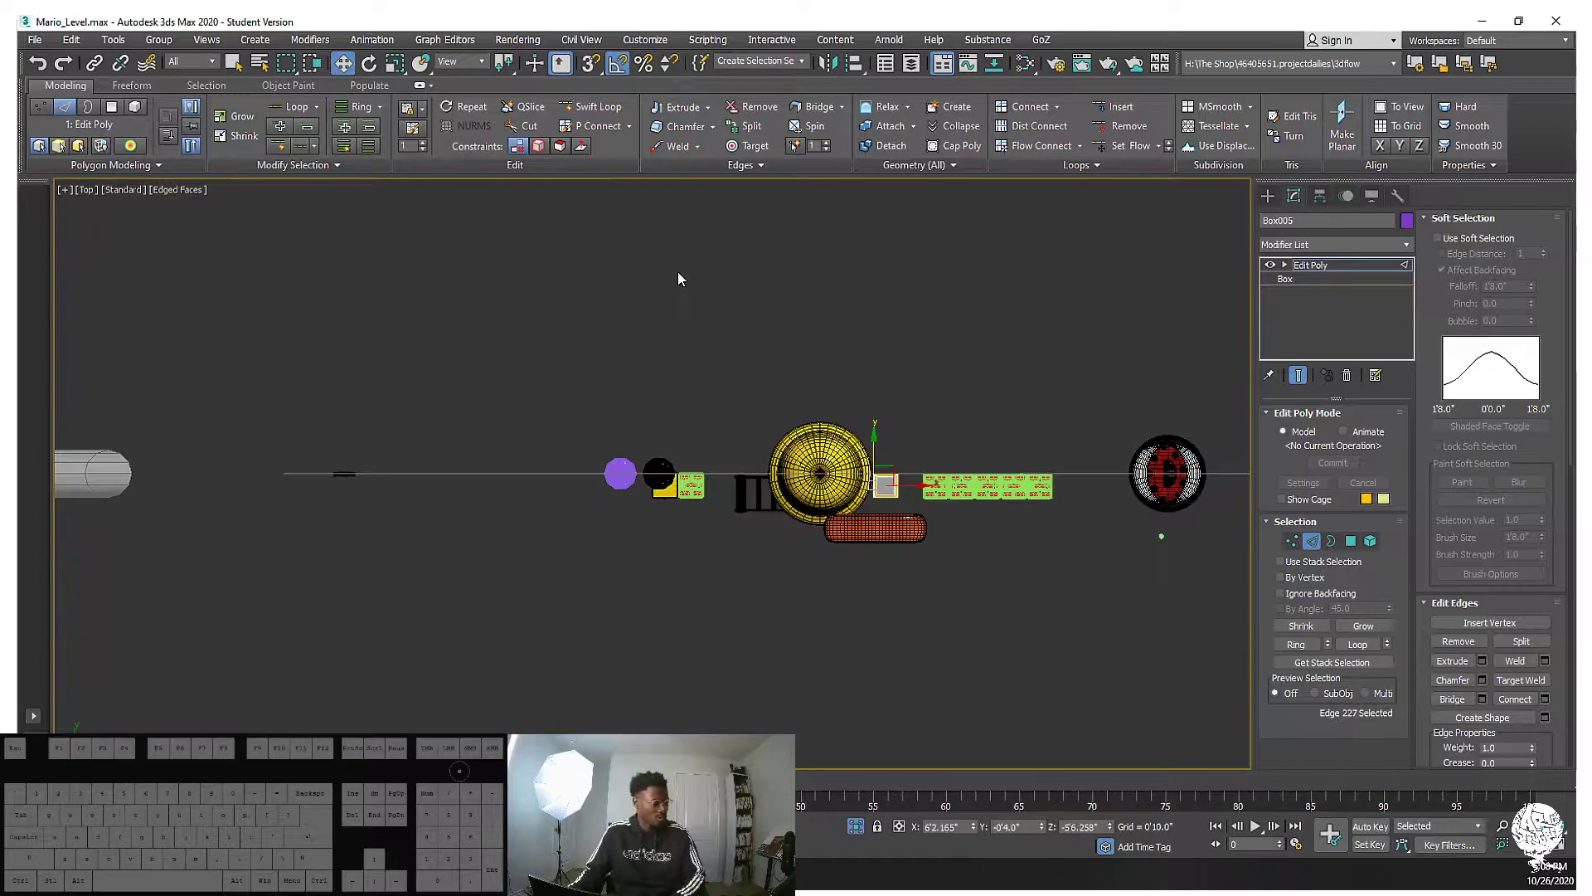
{"action": "key", "text": "z"}
{"action": "left_click_drag", "start_coordinate": [537, 380], "coordinate": [535, 375]}
{"action": "right_click", "coordinate": [978, 363]}
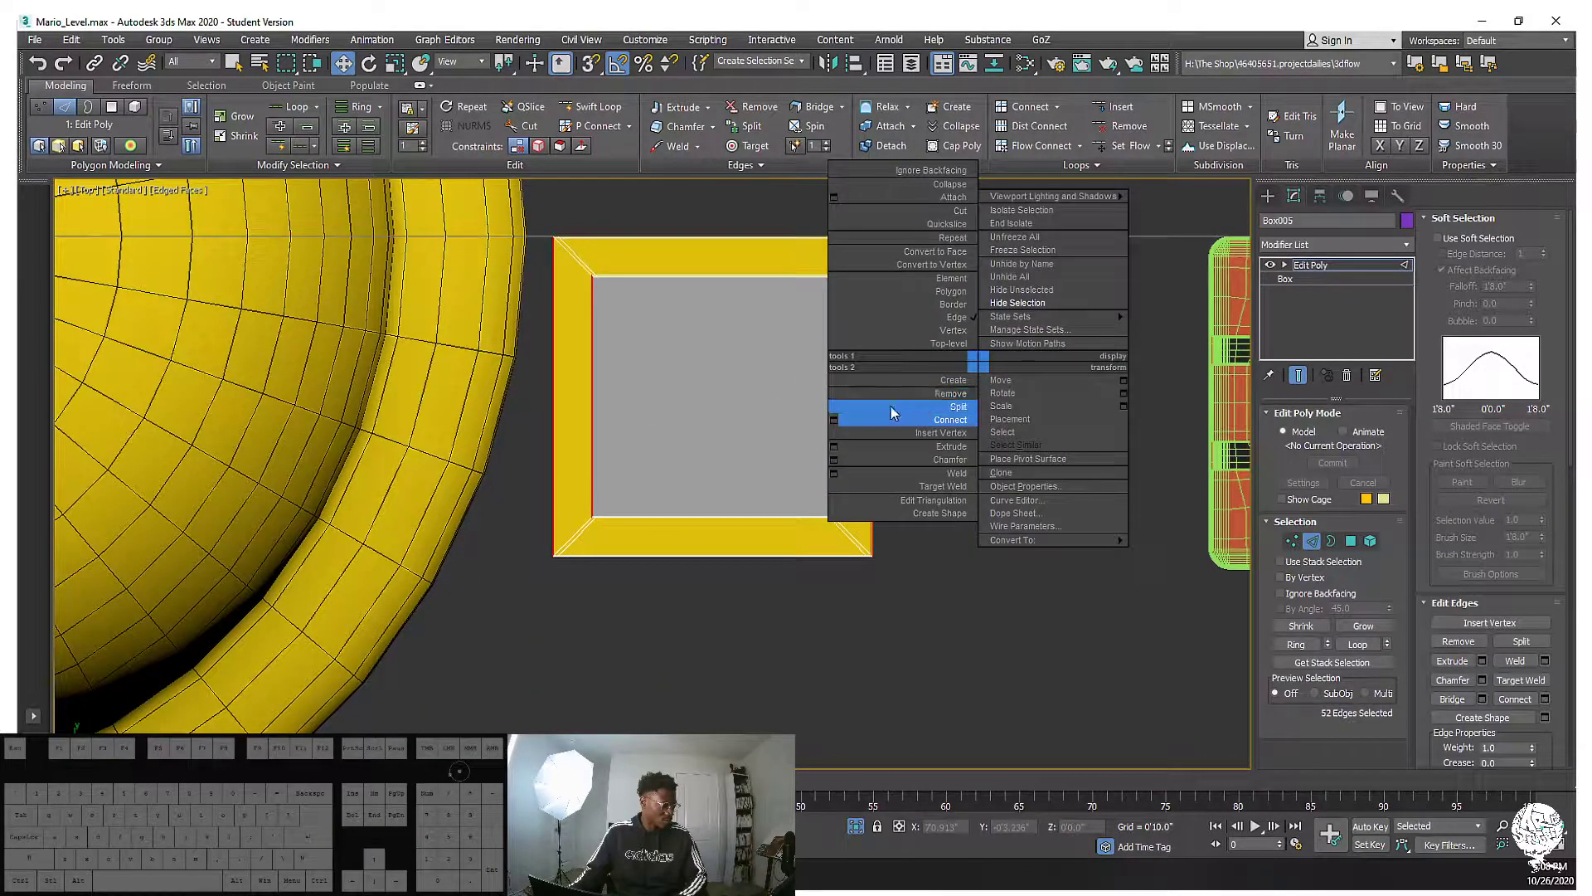
{"action": "left_click", "coordinate": [834, 421]}
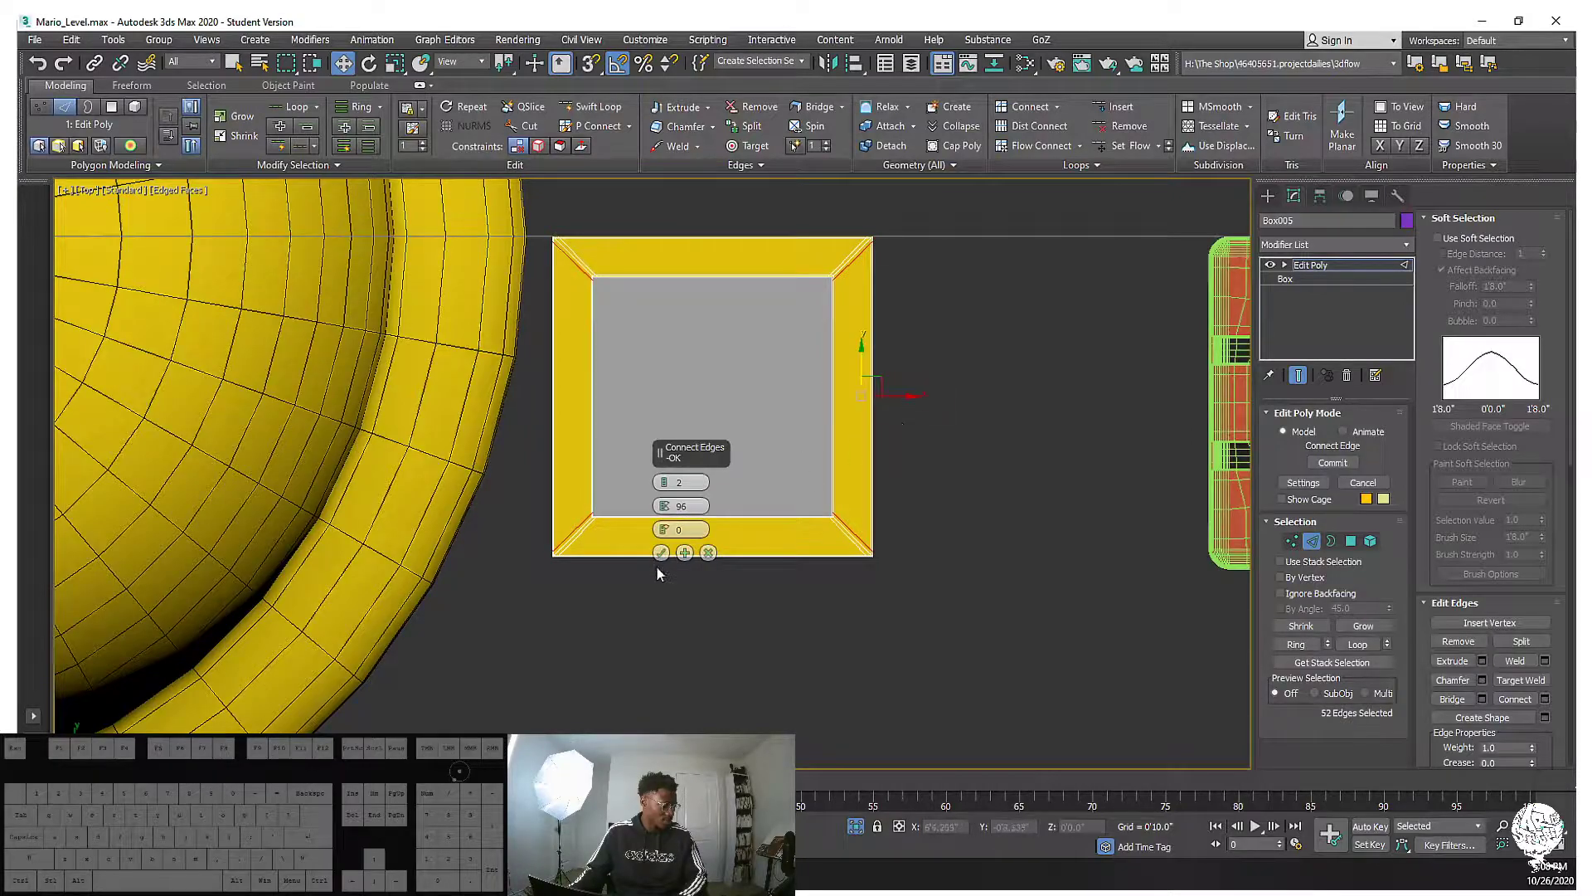
{"action": "left_click", "coordinate": [661, 553]}
Leave edge editing and hide the large yellow round cap and the red rounded box beside the crate
{"action": "scroll", "coordinate": [683, 487], "scroll_direction": "down", "scroll_amount": 4}
{"action": "middle_click_drag", "start_coordinate": [682, 487], "coordinate": [831, 305]}
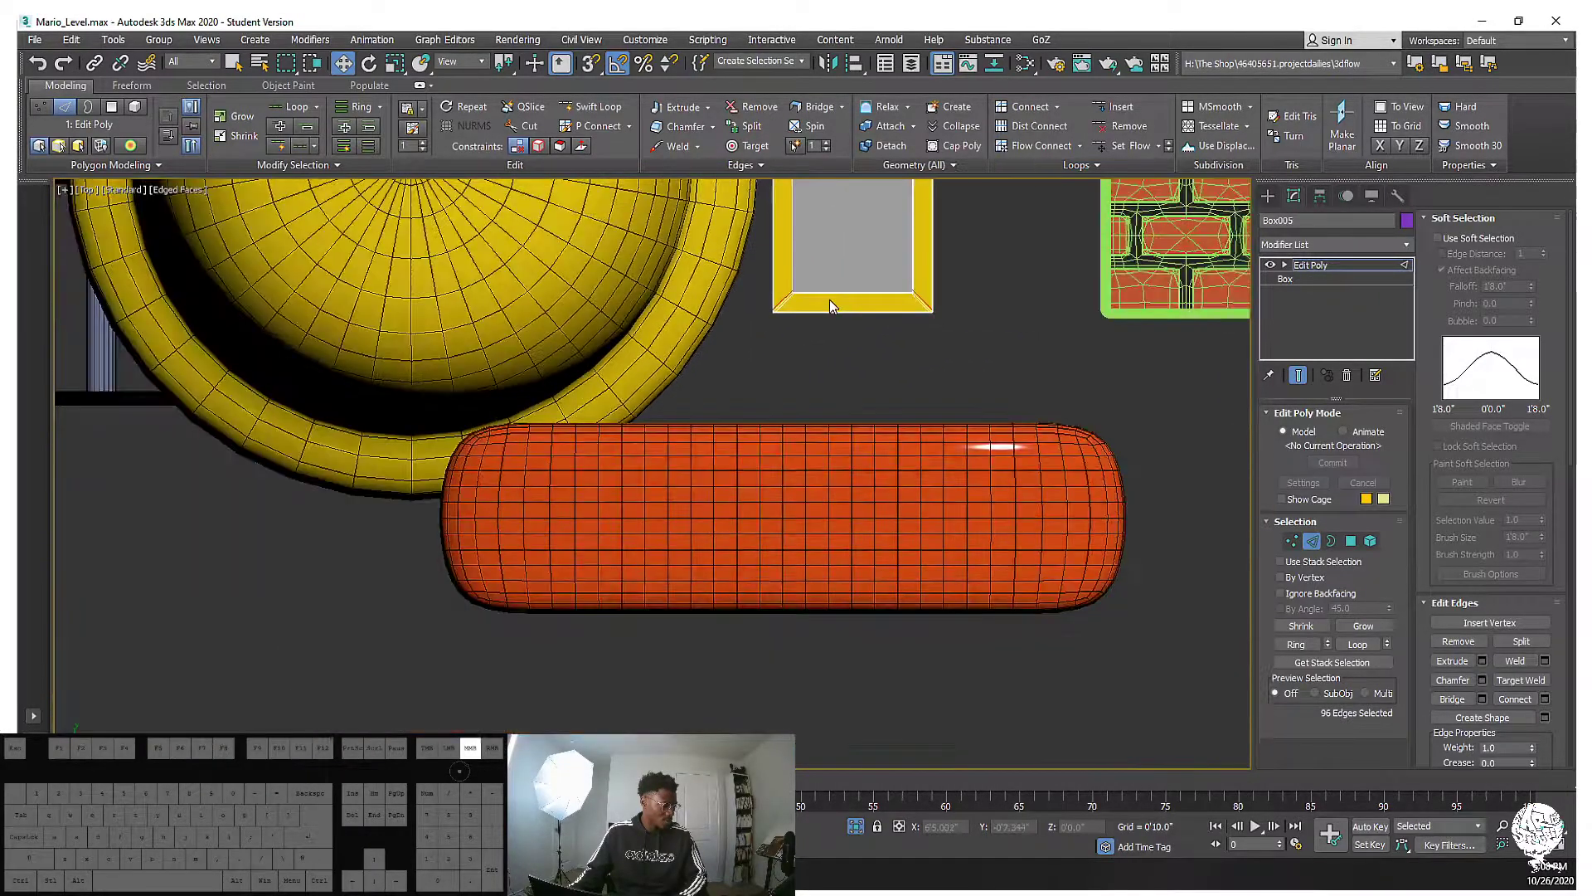
{"action": "left_click", "coordinate": [1268, 197]}
{"action": "left_click", "coordinate": [627, 285]}
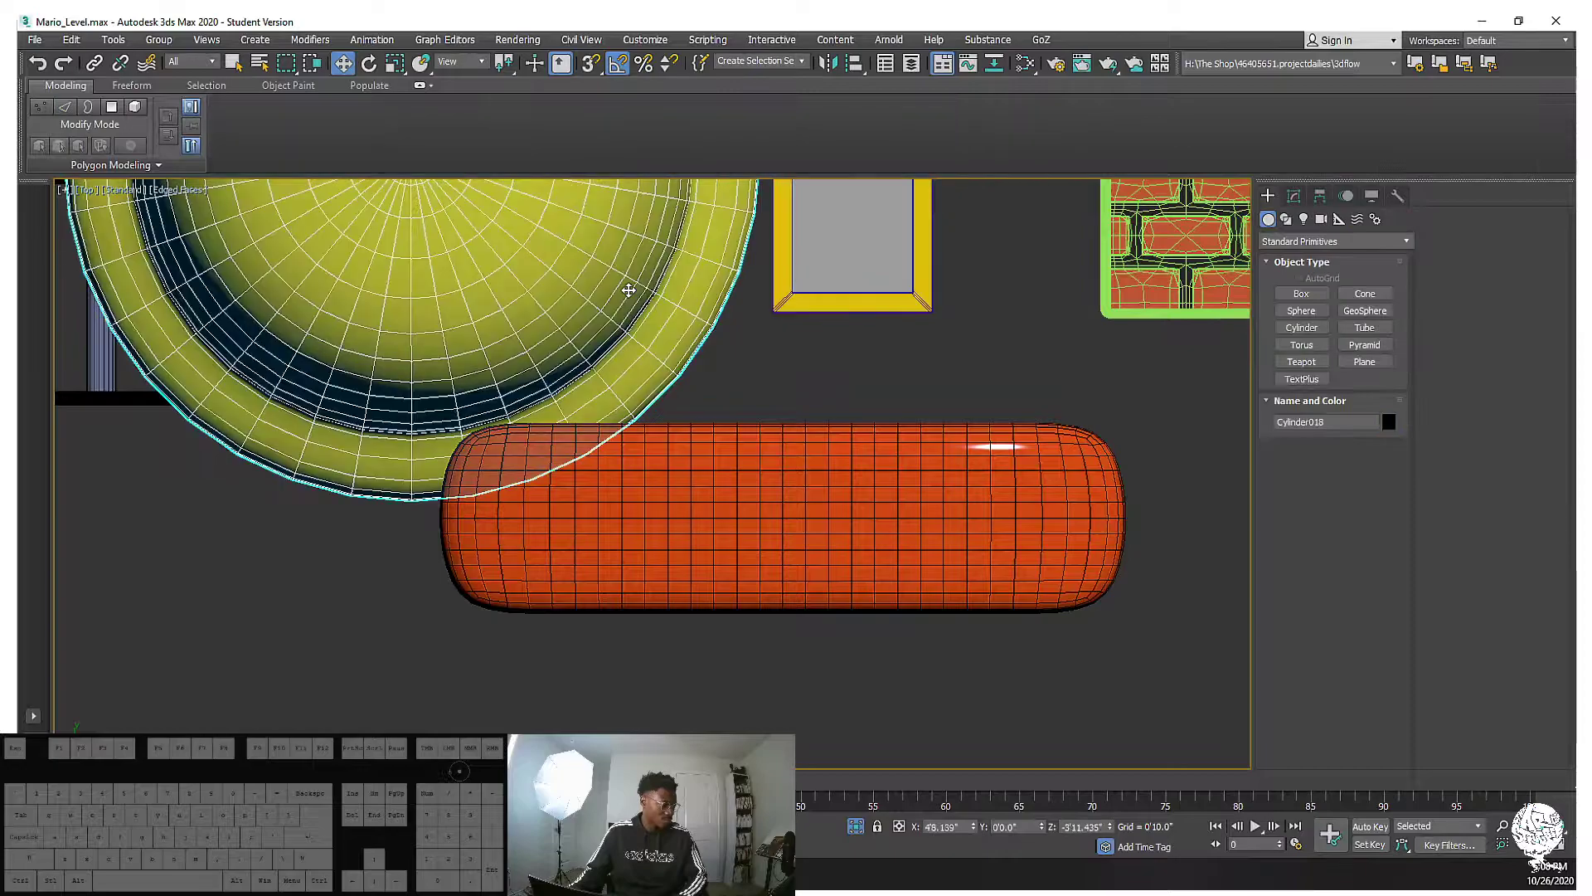
{"action": "right_click", "coordinate": [627, 285]}
{"action": "left_click", "coordinate": [687, 226]}
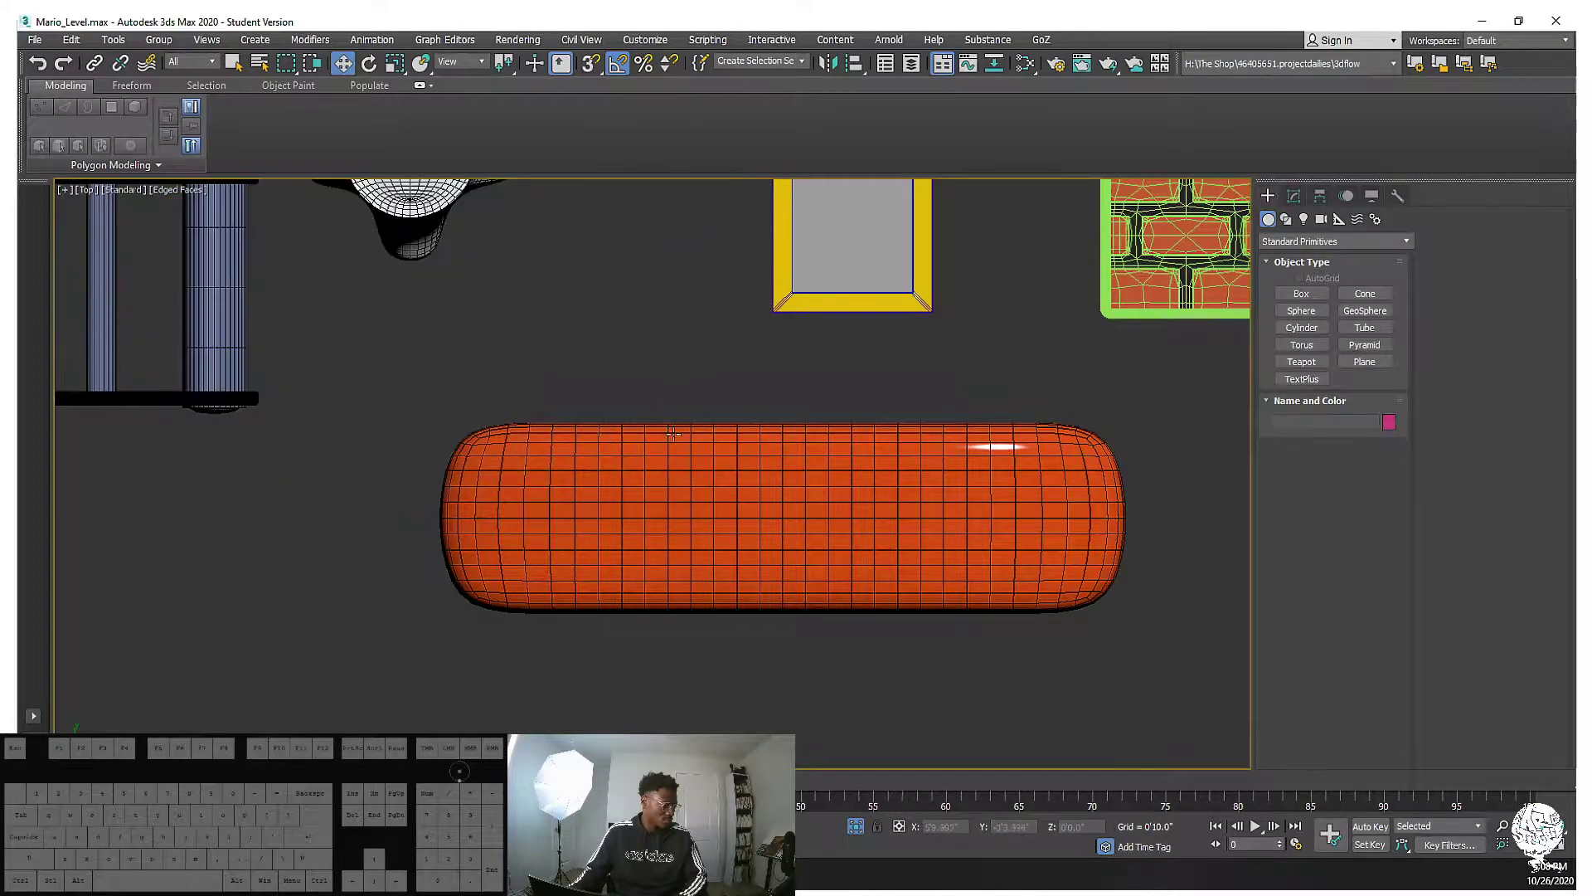
{"action": "left_click", "coordinate": [682, 451]}
{"action": "right_click", "coordinate": [715, 417]}
{"action": "left_click", "coordinate": [759, 352]}
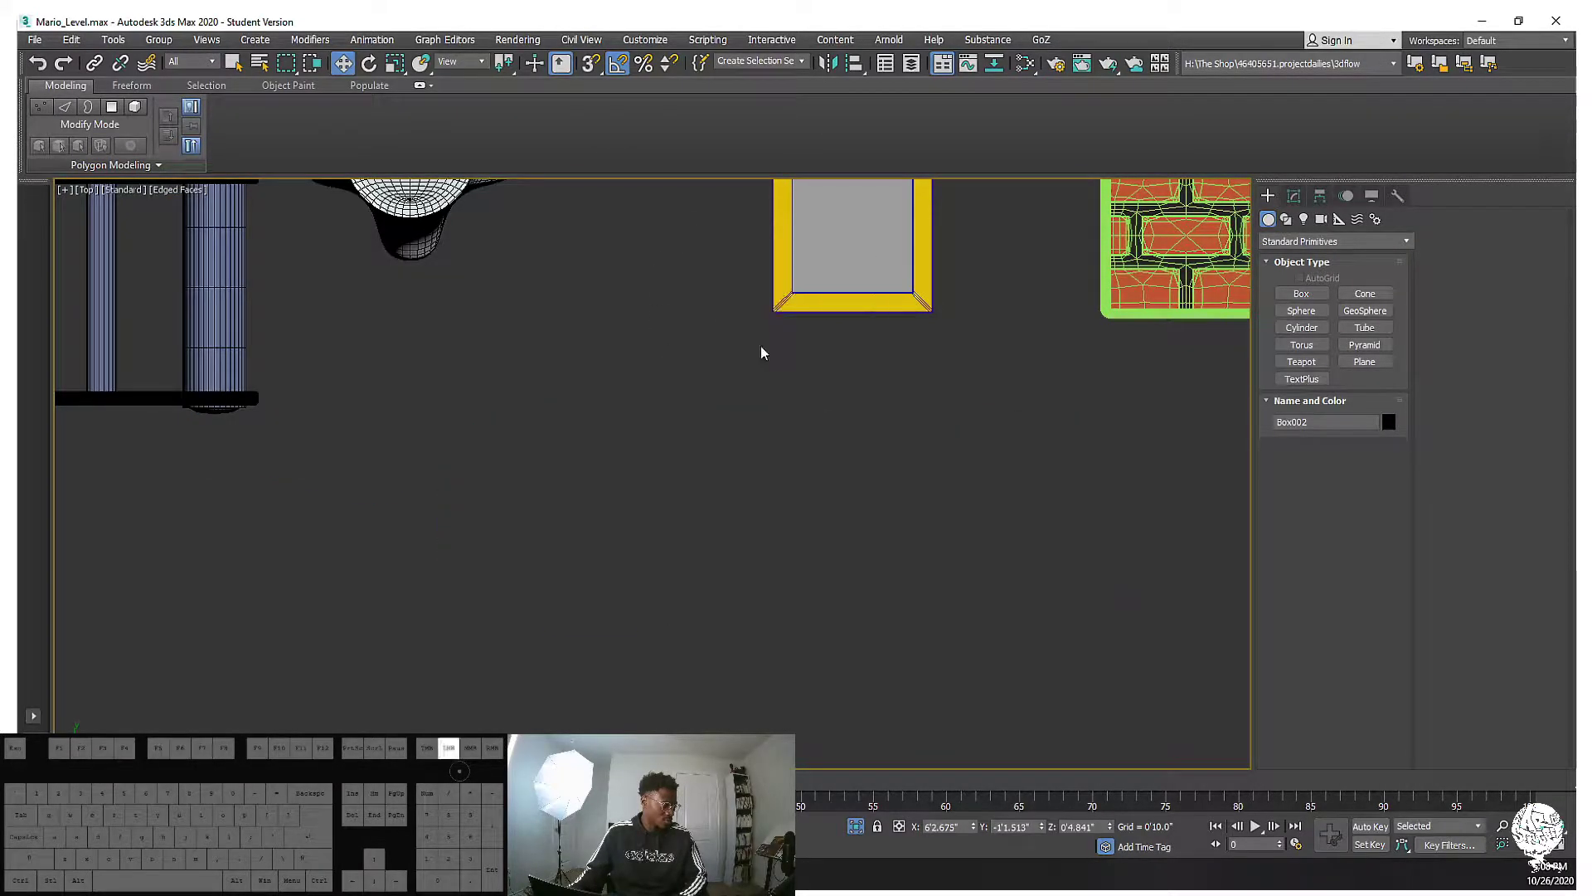
Select the crate's planks and return from the top view to a perspective view framed on the crate
{"action": "middle_click_drag", "start_coordinate": [760, 348], "coordinate": [760, 462]}
{"action": "left_click", "coordinate": [898, 360]}
{"action": "key", "text": "z"}
{"action": "middle_click_drag", "start_coordinate": [898, 360], "coordinate": [690, 397], "text": "alt"}
{"action": "key", "text": "p"}
{"action": "key", "text": "z"}
{"action": "scroll", "coordinate": [690, 398], "scroll_direction": "down", "scroll_amount": 4}
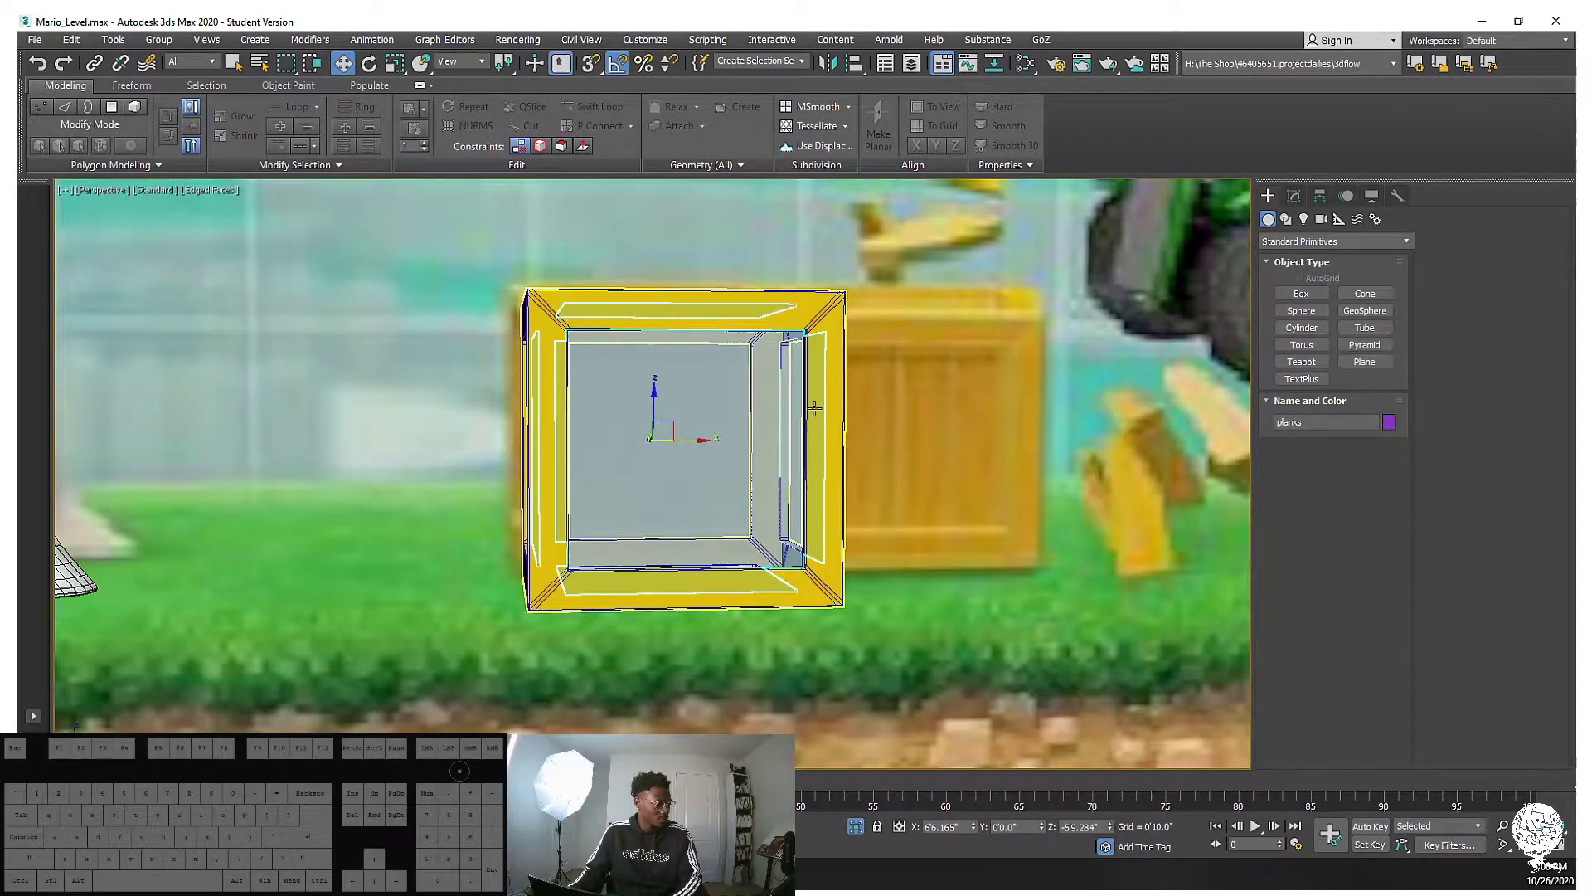
{"action": "middle_click_drag", "start_coordinate": [814, 407], "coordinate": [844, 349]}
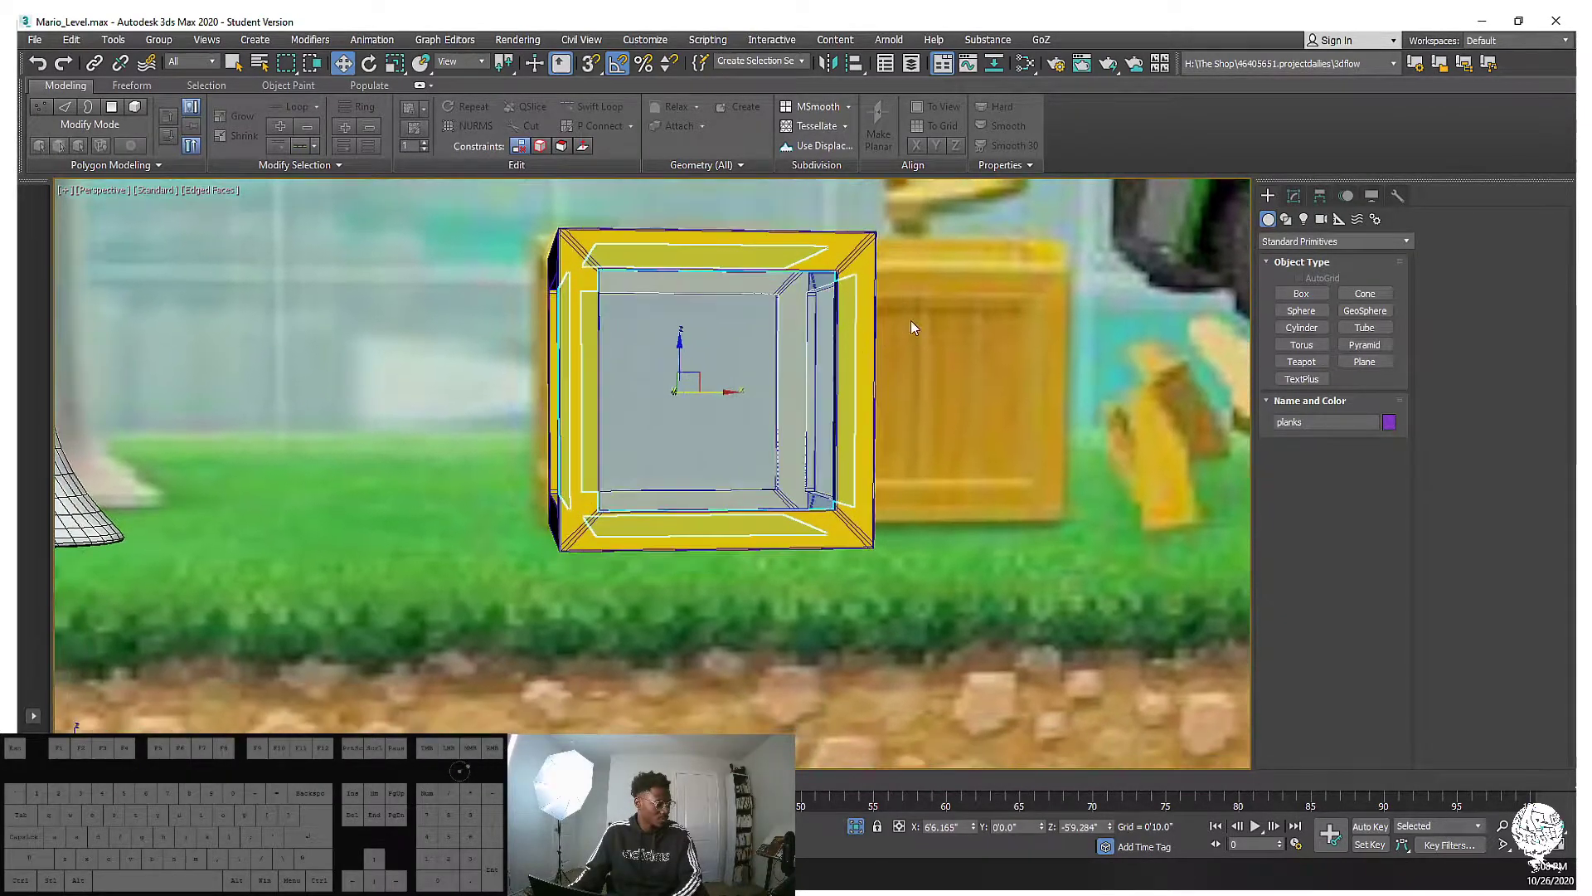
Select the crate's frame in shaded display without edges and add a TurboSmooth modifier to it
{"action": "left_click", "coordinate": [932, 316]}
{"action": "key", "text": "F4"}
{"action": "mouse_move", "coordinate": [715, 332]}
{"action": "middle_mouse_down"}
{"action": "mouse_move", "coordinate": [826, 330]}
{"action": "mouse_move", "coordinate": [774, 274]}
{"action": "mouse_move", "coordinate": [753, 344]}
{"action": "mouse_move", "coordinate": [713, 340]}
{"action": "mouse_move", "coordinate": [753, 342]}
{"action": "middle_mouse_up"}
{"action": "left_click", "coordinate": [826, 330]}
{"action": "middle_click_drag", "start_coordinate": [876, 389], "coordinate": [898, 386], "text": "alt"}
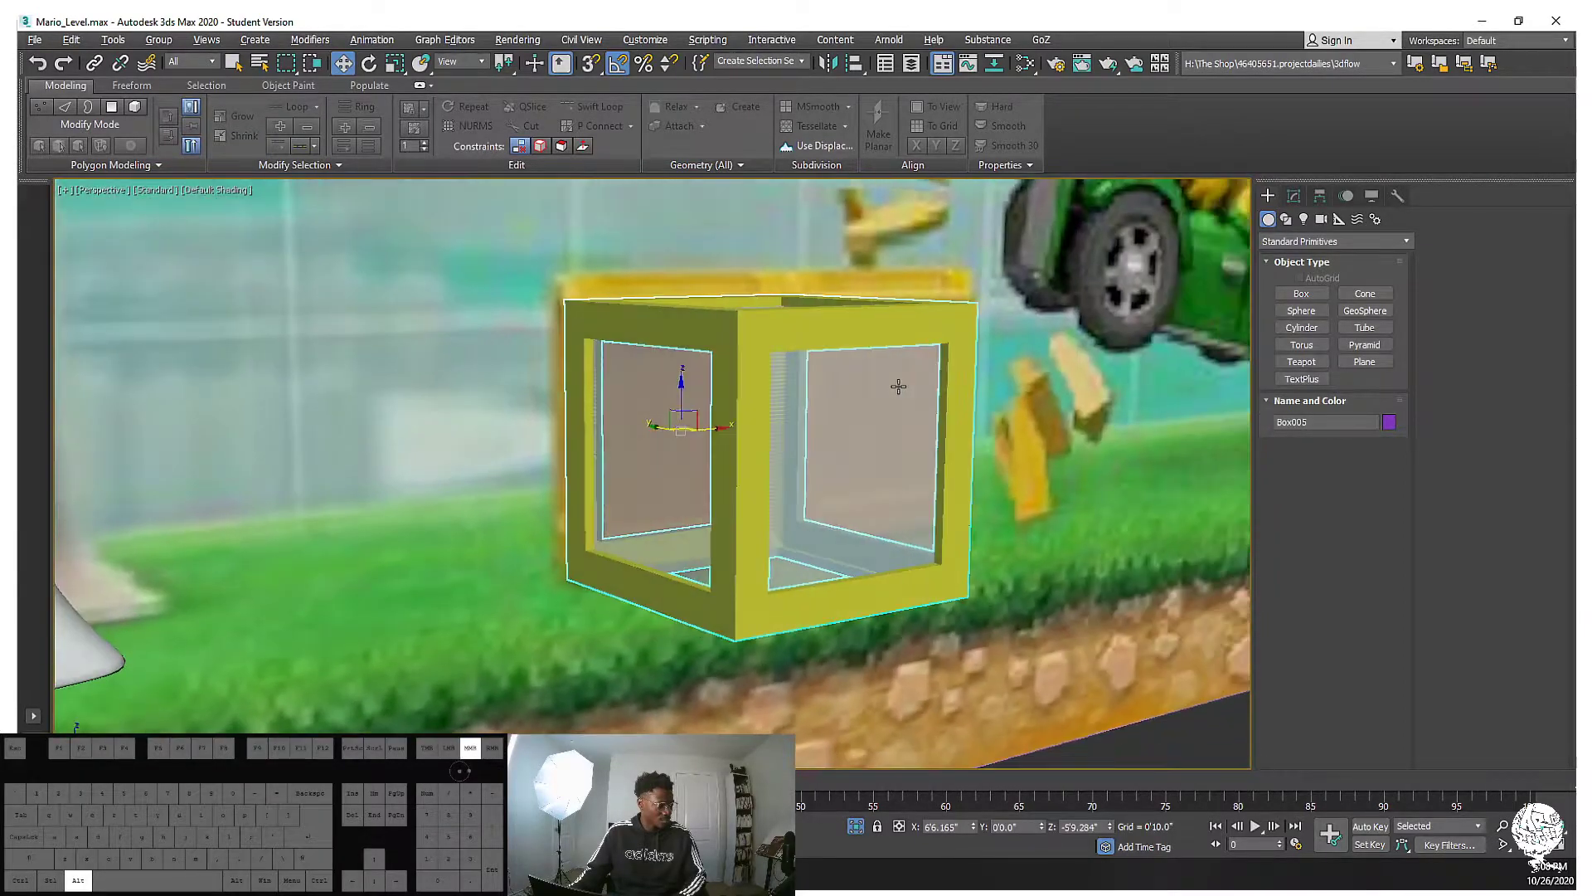
{"action": "left_click", "coordinate": [1291, 195]}
{"action": "left_click", "coordinate": [1356, 242]}
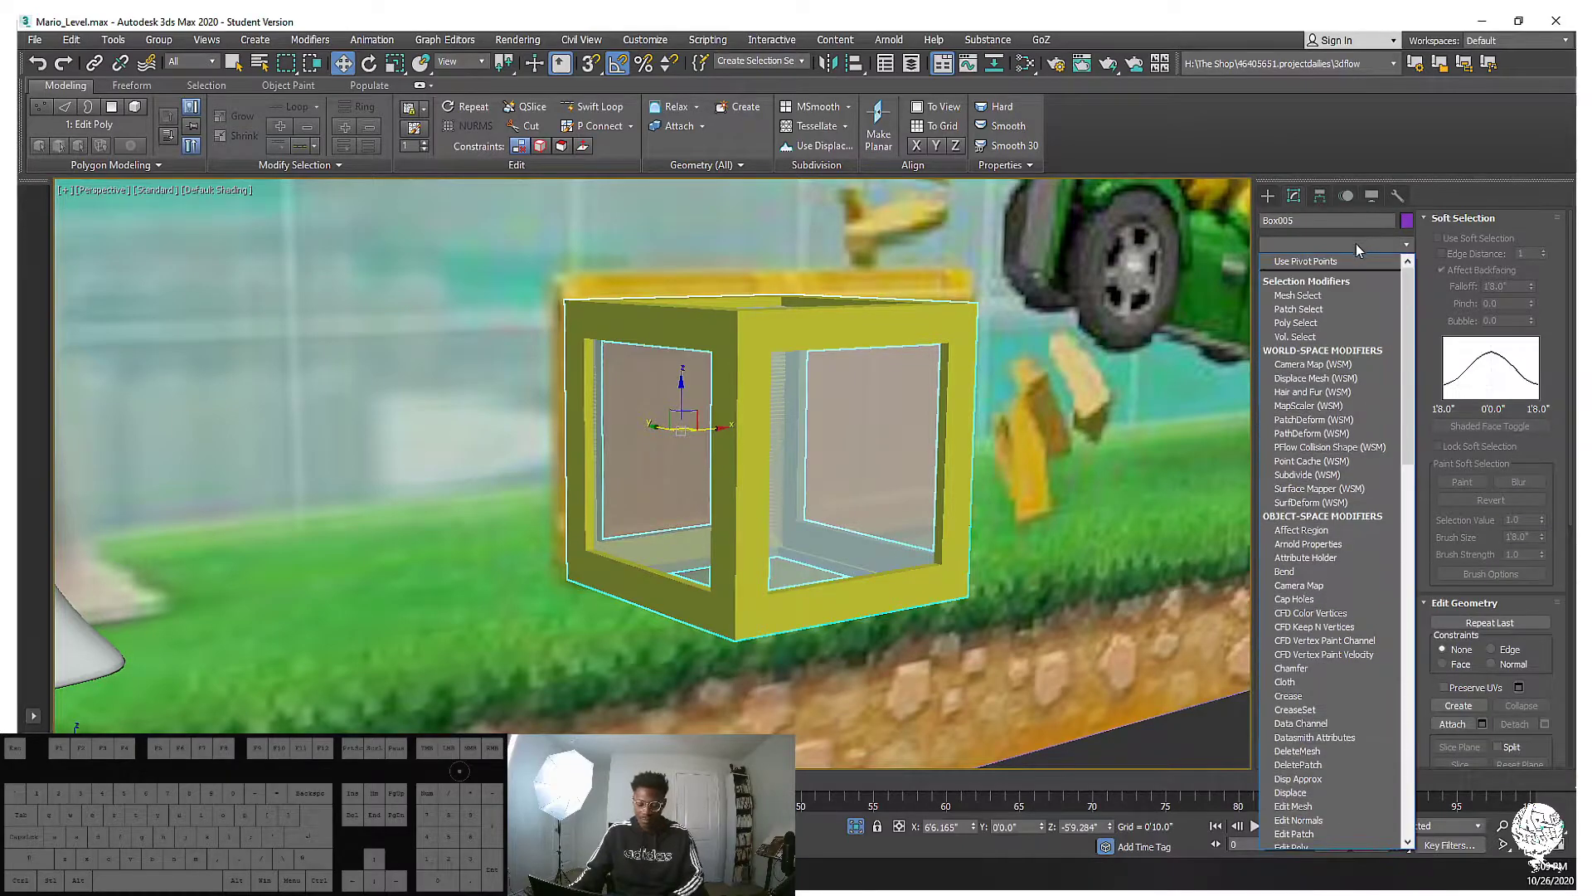
{"action": "scroll", "coordinate": [1379, 388], "scroll_direction": "down", "scroll_amount": 10}
{"action": "left_click", "coordinate": [1333, 582]}
Set the TurboSmooth iterations to 2 and inspect the frame's smoothed corners with and without edge display
{"action": "mouse_move", "coordinate": [923, 368]}
{"action": "middle_mouse_down", "text": "alt"}
{"action": "mouse_move", "coordinate": [803, 345]}
{"action": "mouse_move", "coordinate": [793, 387]}
{"action": "mouse_move", "coordinate": [888, 391]}
{"action": "middle_mouse_up", "text": "alt"}
{"action": "key", "text": "F4"}
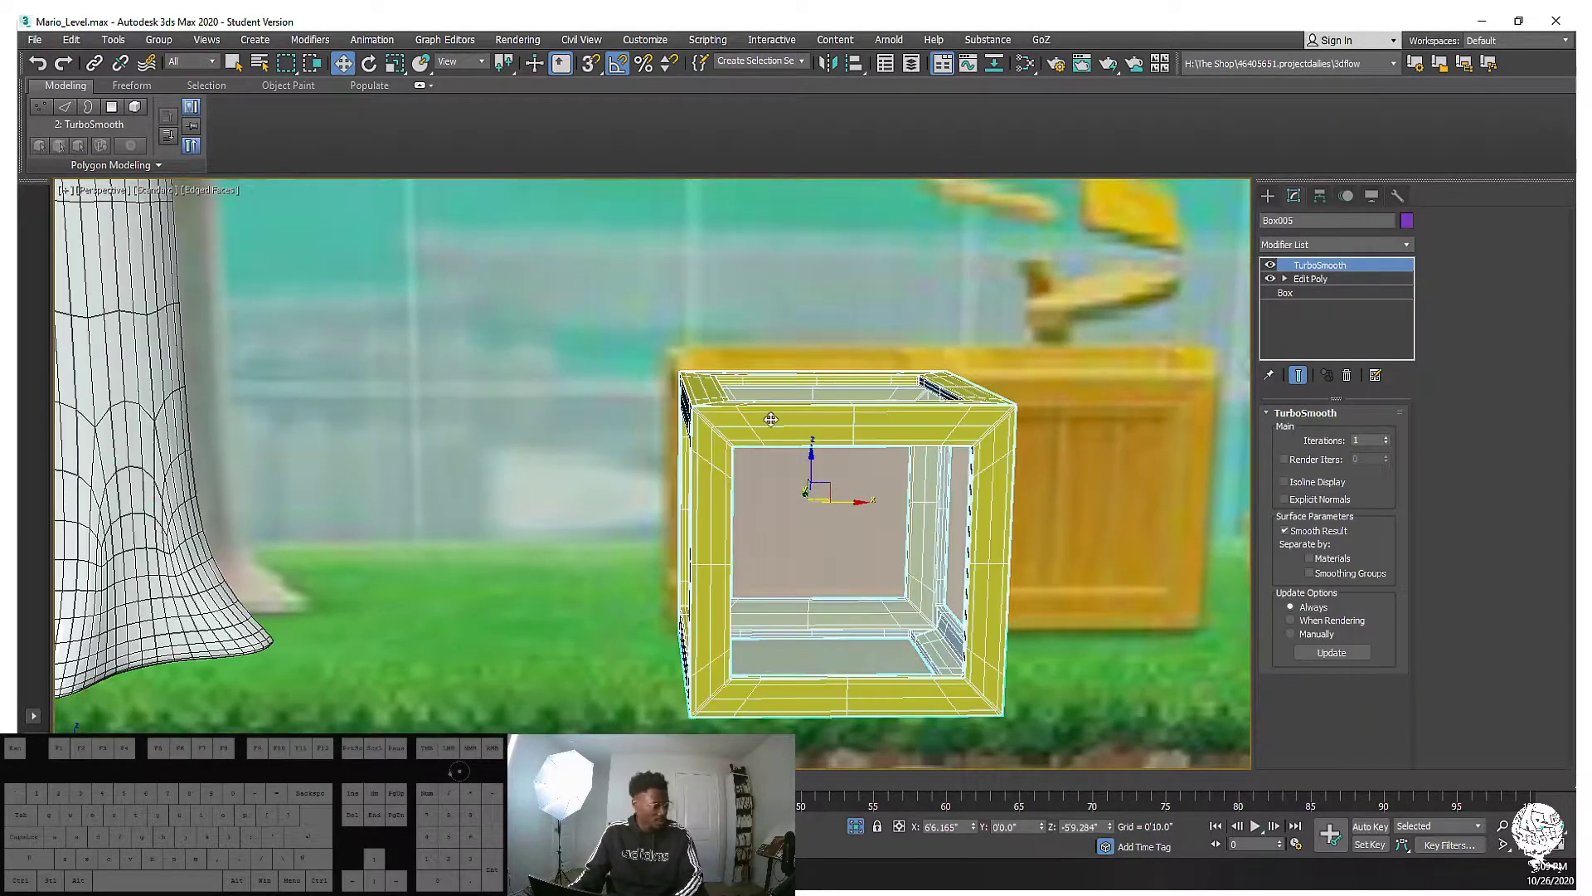
{"action": "scroll", "coordinate": [772, 420], "scroll_direction": "up", "scroll_amount": 6}
{"action": "key", "text": "F4"}
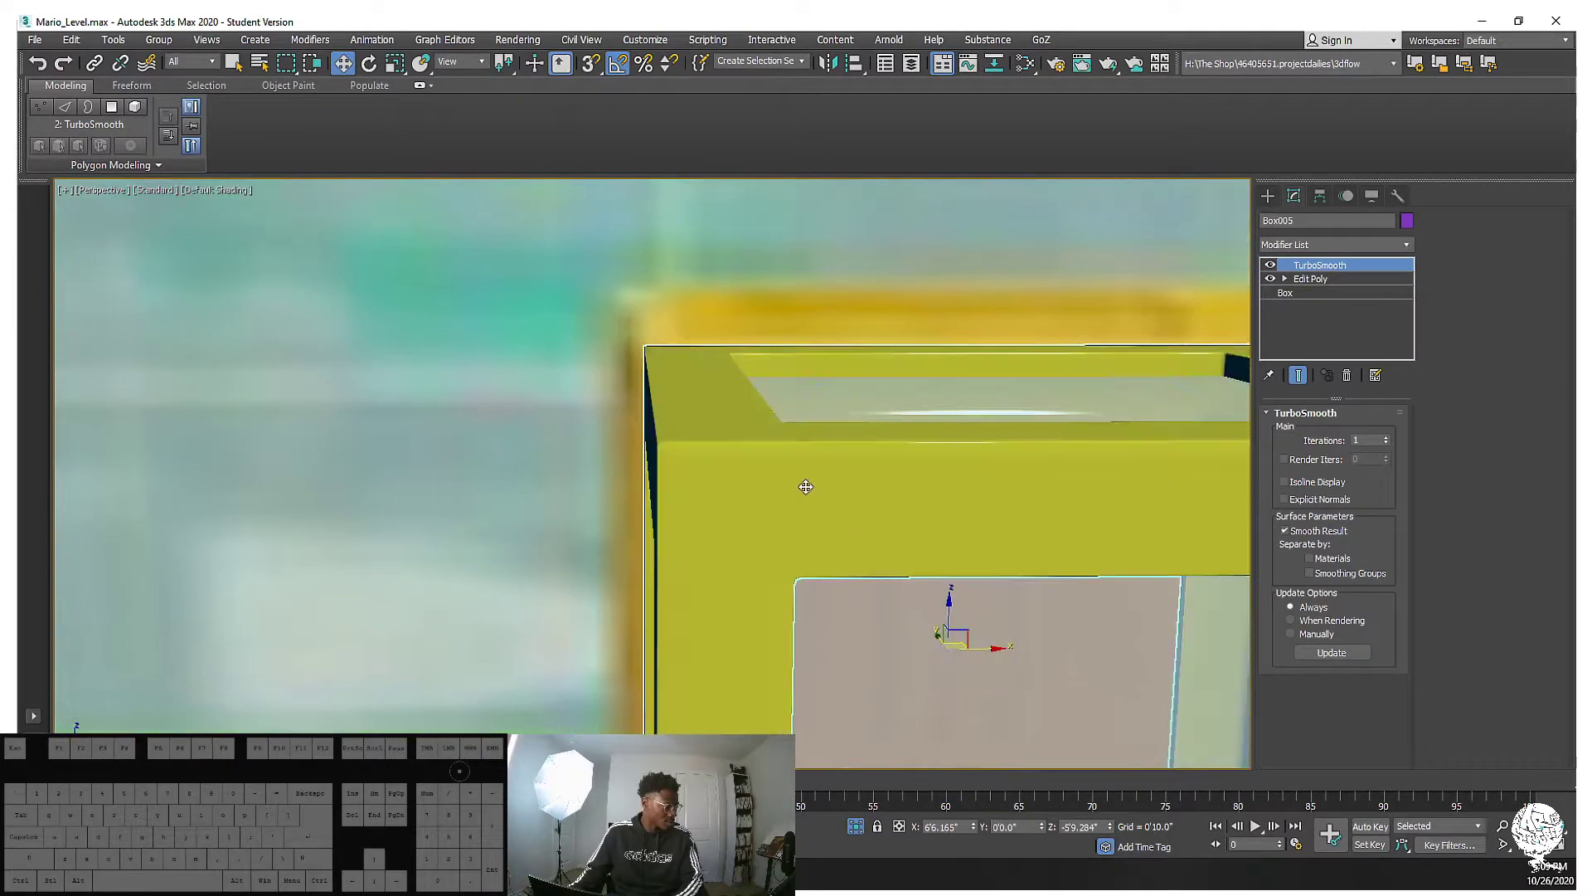
{"action": "middle_click_drag", "start_coordinate": [804, 487], "coordinate": [721, 476], "text": "alt"}
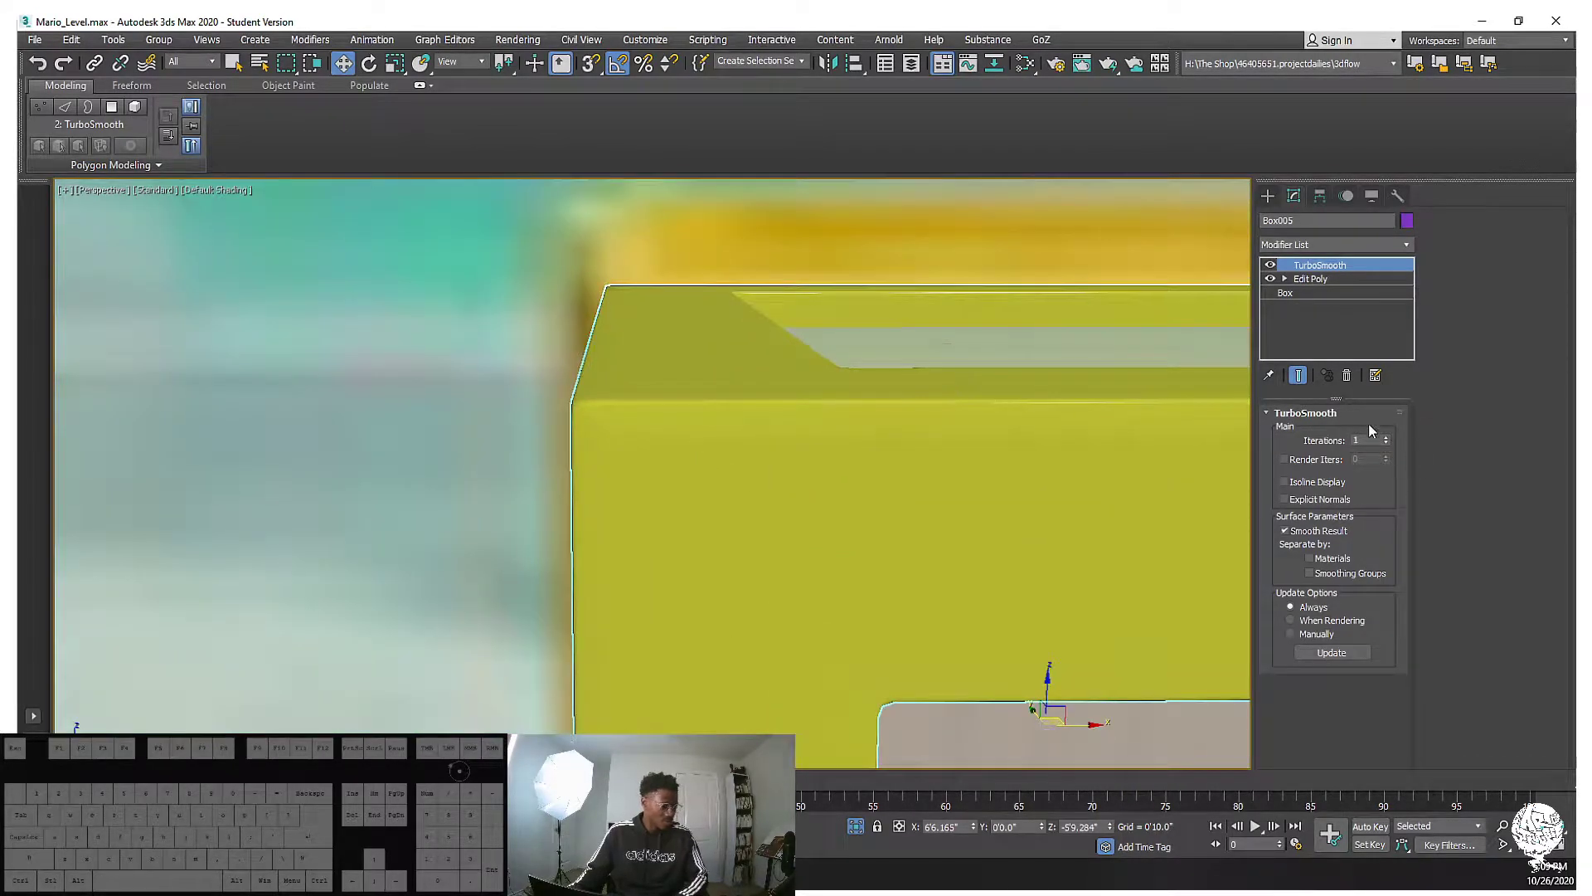
{"action": "left_click", "coordinate": [1385, 437]}
{"action": "middle_click_drag", "start_coordinate": [1094, 420], "coordinate": [732, 341], "text": "alt"}
{"action": "key", "text": "F4"}
{"action": "scroll", "coordinate": [695, 434], "scroll_direction": "up", "scroll_amount": 4}
{"action": "scroll", "coordinate": [679, 384], "scroll_direction": "down", "scroll_amount": 3}
{"action": "key", "text": "F4"}
{"action": "key", "text": "F4"}
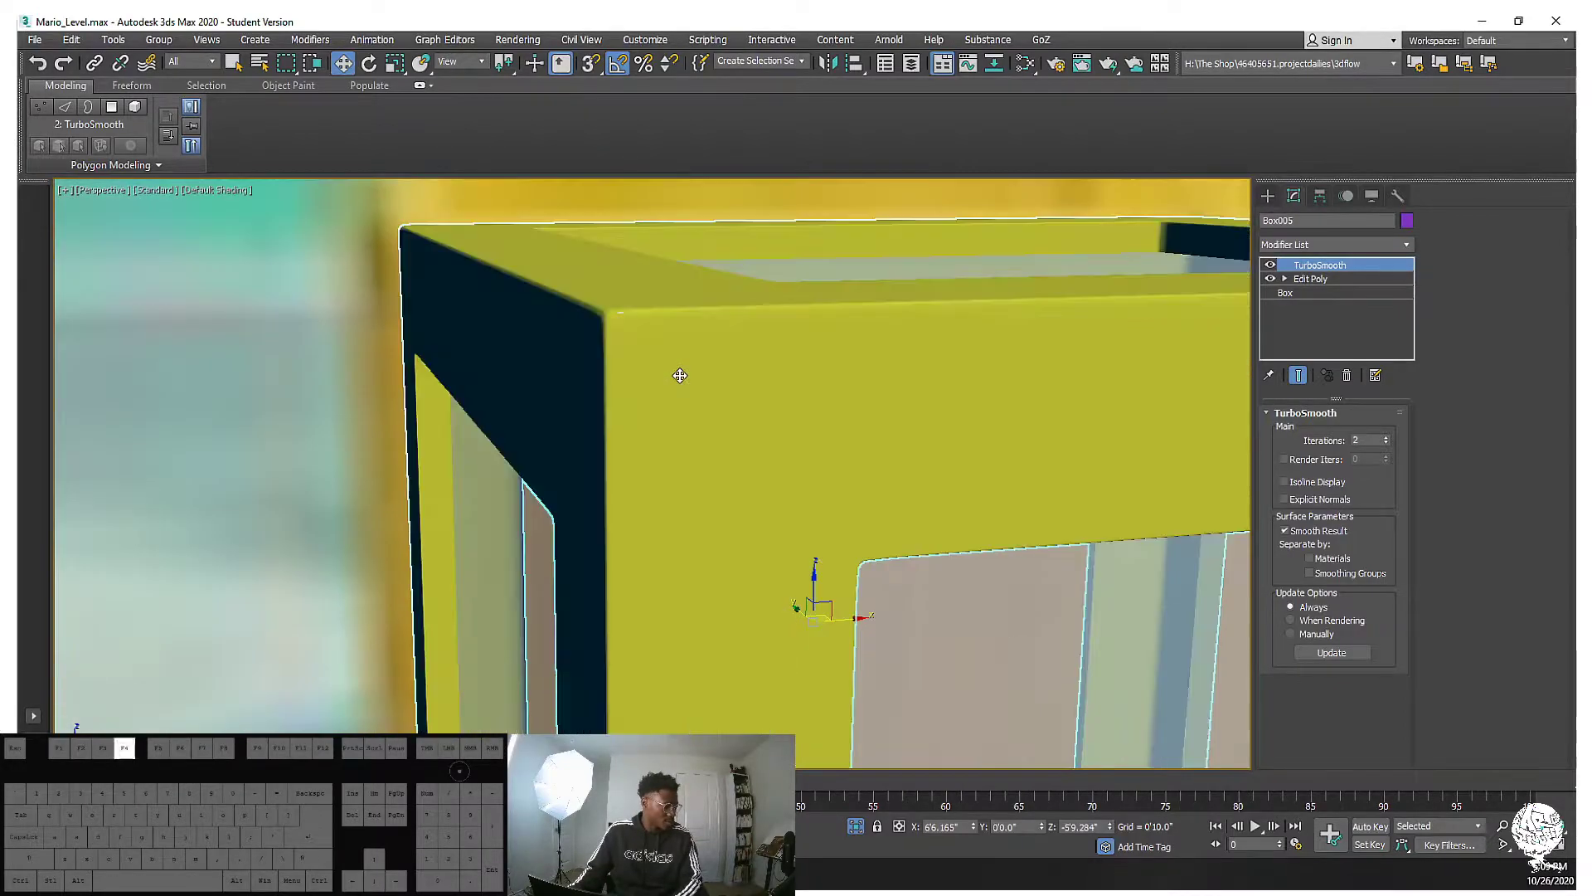
Return to the frame's Edit Poly level, turn off the TurboSmooth effect and show the edges again
{"action": "left_click", "coordinate": [1315, 280]}
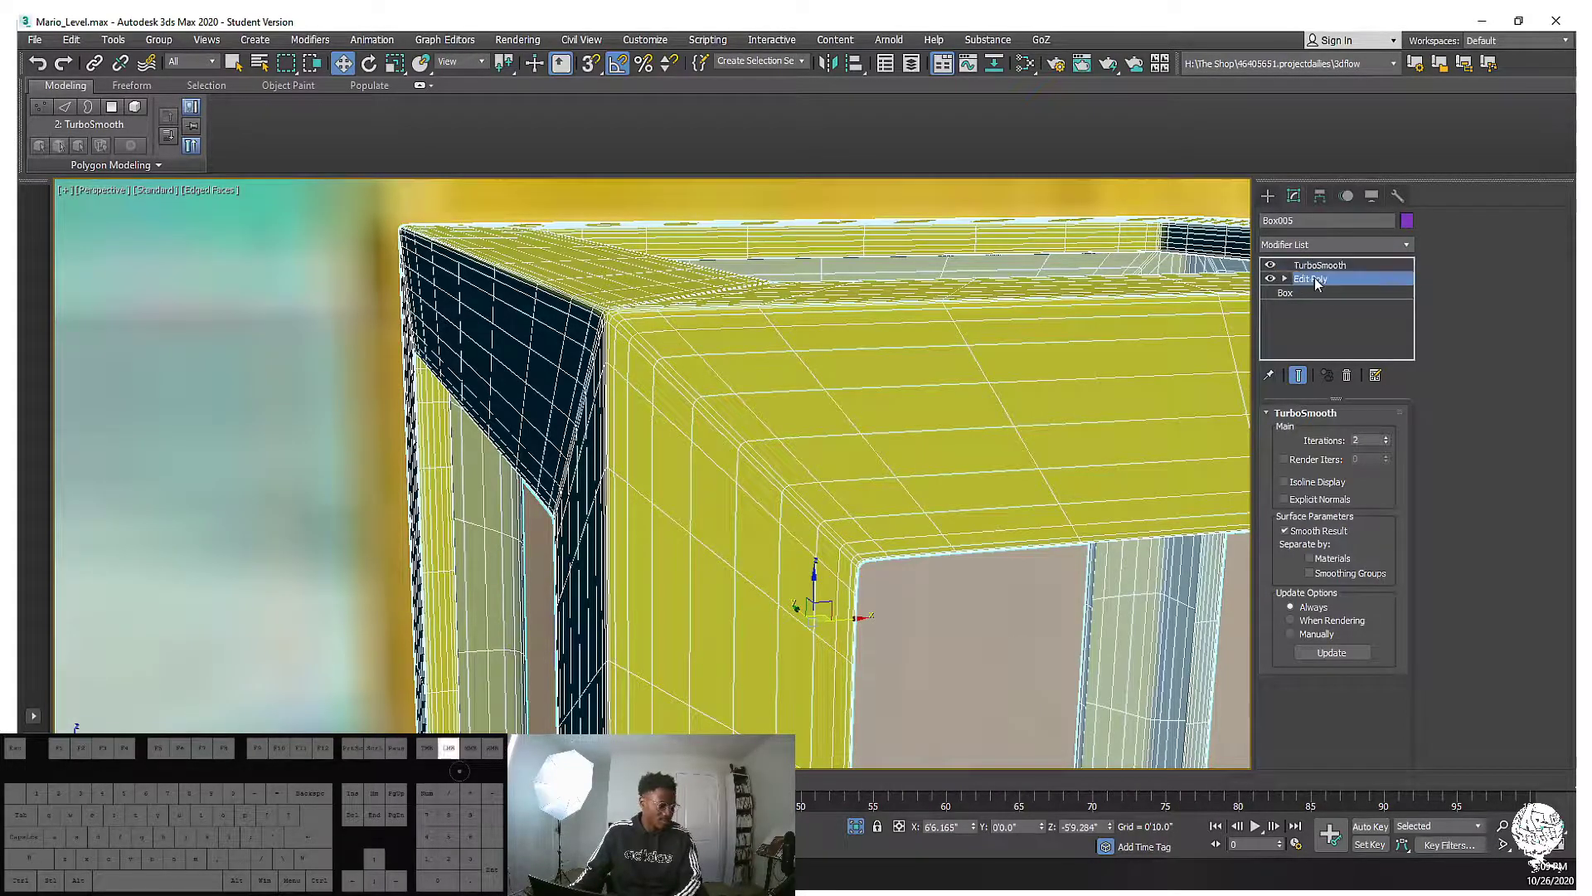
{"action": "middle_click_drag", "start_coordinate": [908, 290], "coordinate": [771, 298], "text": "alt"}
{"action": "key", "text": "F4"}
{"action": "key", "text": "F3"}
{"action": "key", "text": "F3"}
{"action": "scroll", "coordinate": [564, 365], "scroll_direction": "down", "scroll_amount": 2}
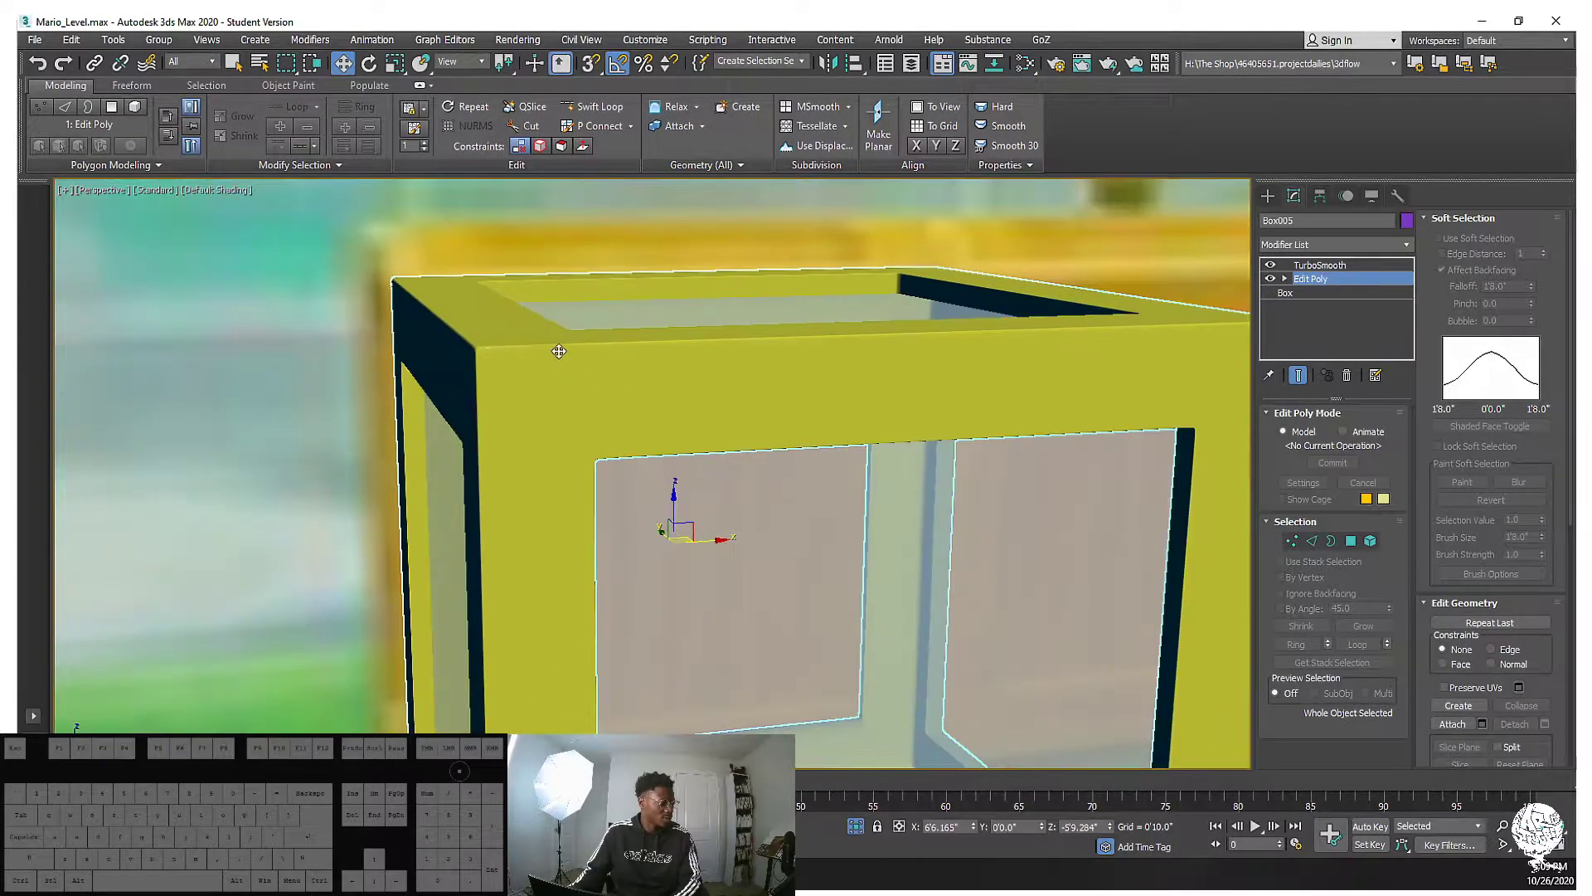
{"action": "left_click", "coordinate": [1269, 265]}
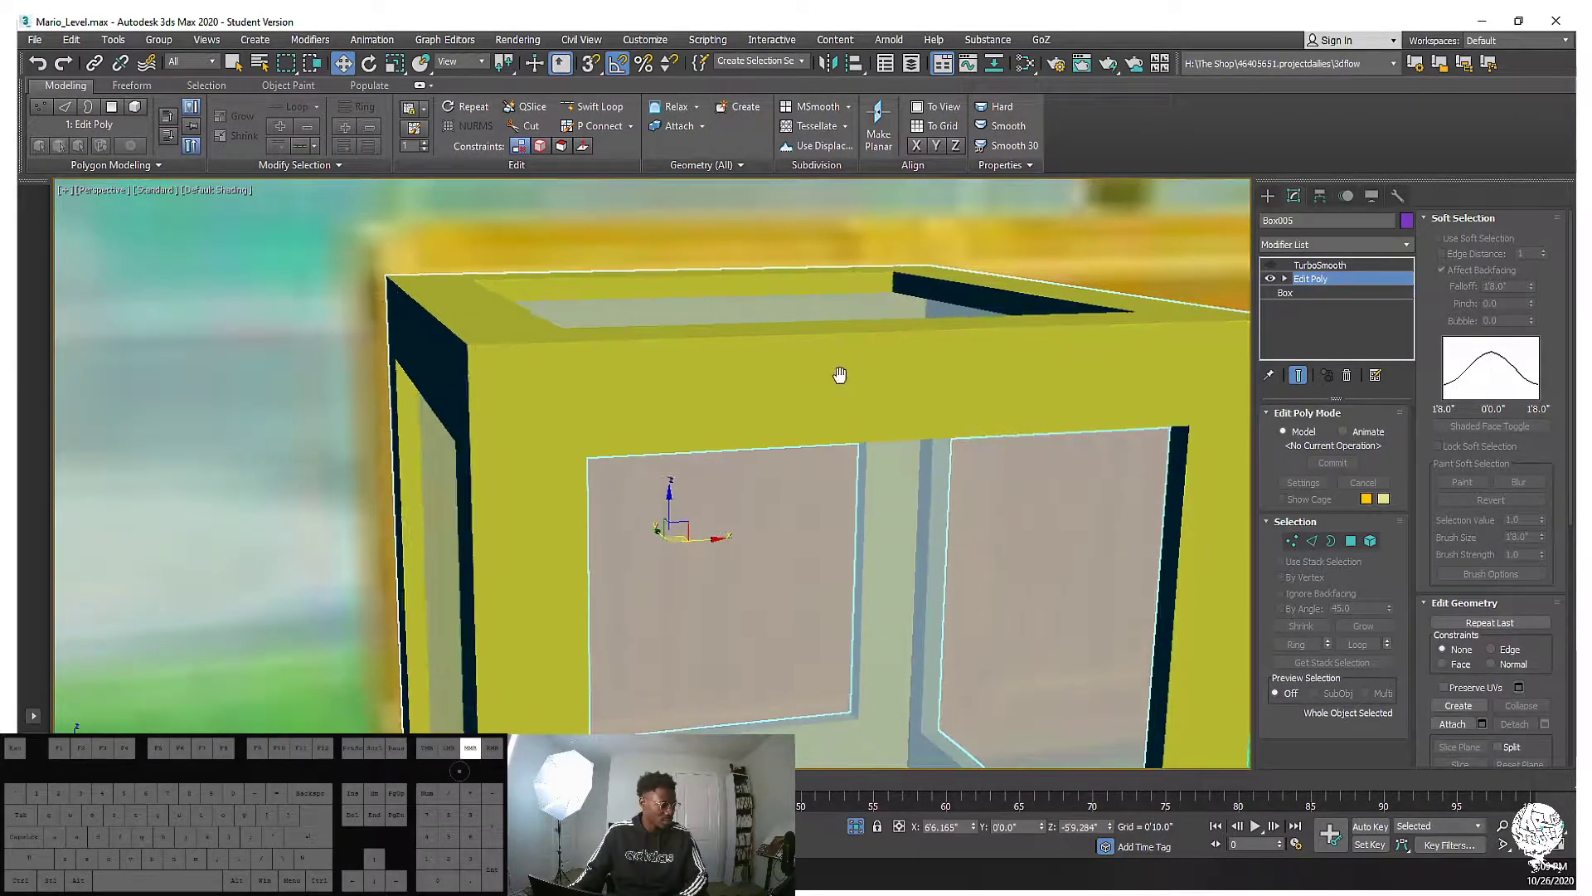
{"action": "scroll", "coordinate": [839, 370], "scroll_direction": "down", "scroll_amount": 5}
{"action": "key", "text": "F4"}
{"action": "scroll", "coordinate": [634, 412], "scroll_direction": "up", "scroll_amount": 6}
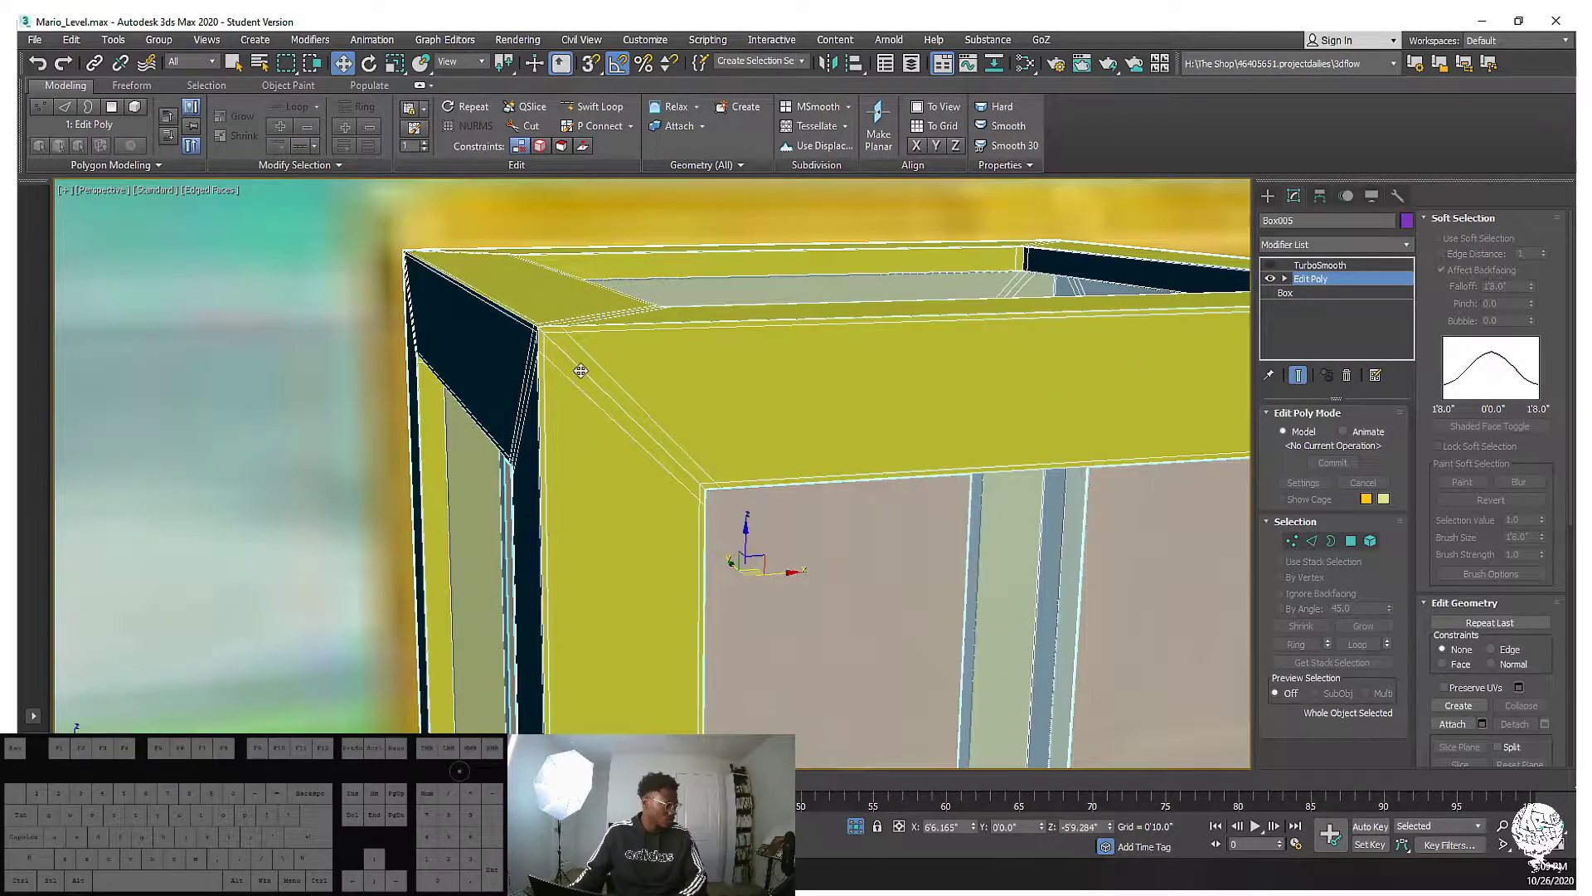
In edge editing, select the middle edge loops of the diagonal seams at the frame's upper front corners
{"action": "left_click", "coordinate": [1307, 541]}
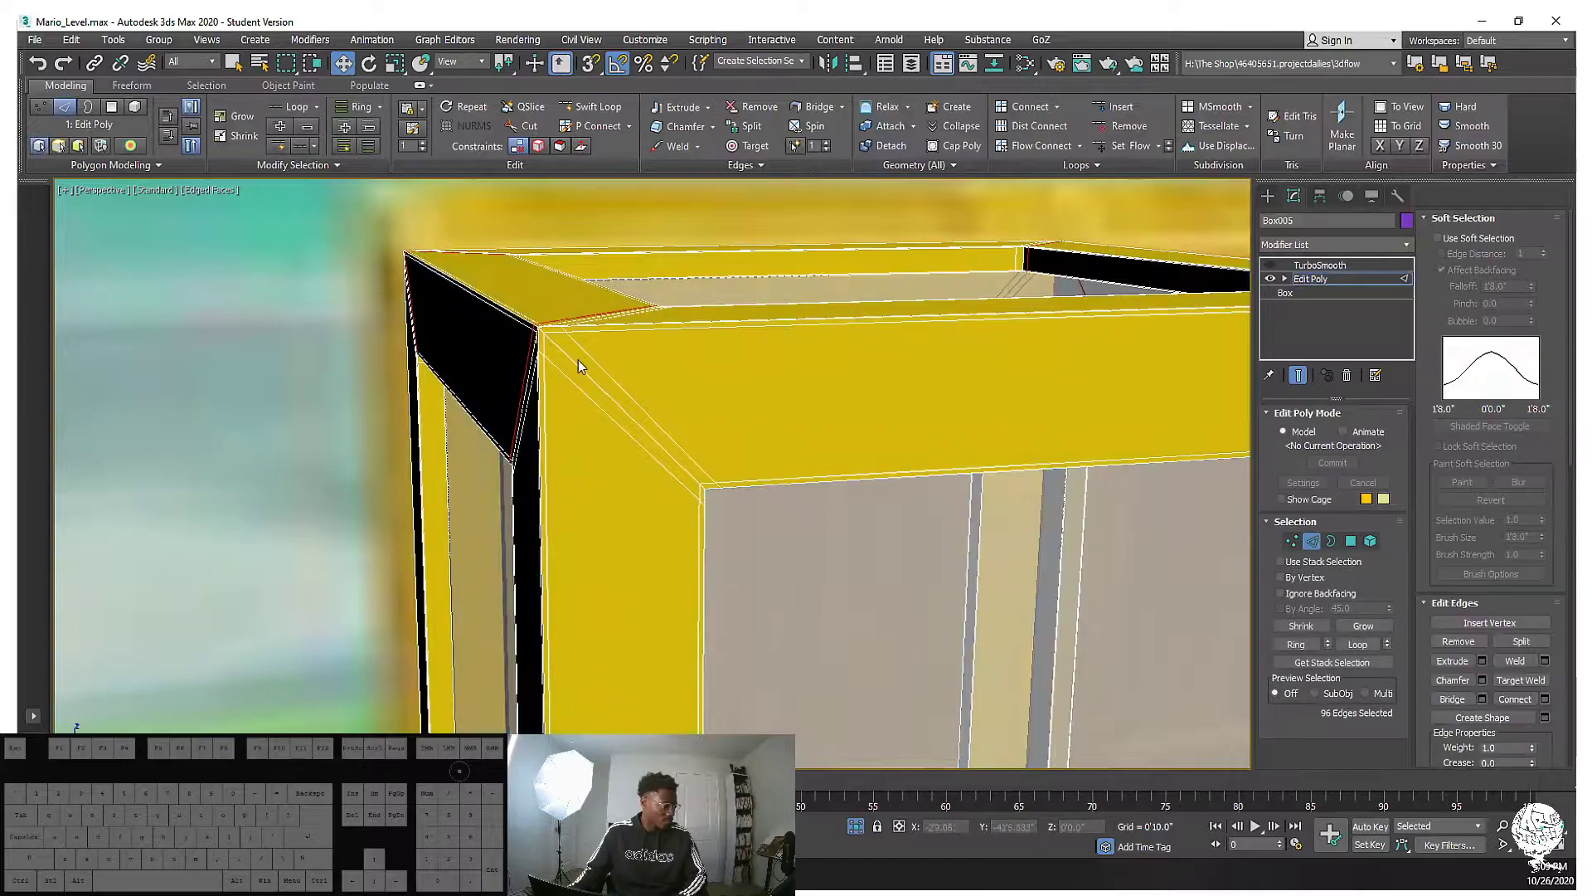
{"action": "middle_click_drag", "start_coordinate": [575, 371], "coordinate": [713, 402], "text": "alt"}
{"action": "scroll", "coordinate": [792, 450], "scroll_direction": "up", "scroll_amount": 2}
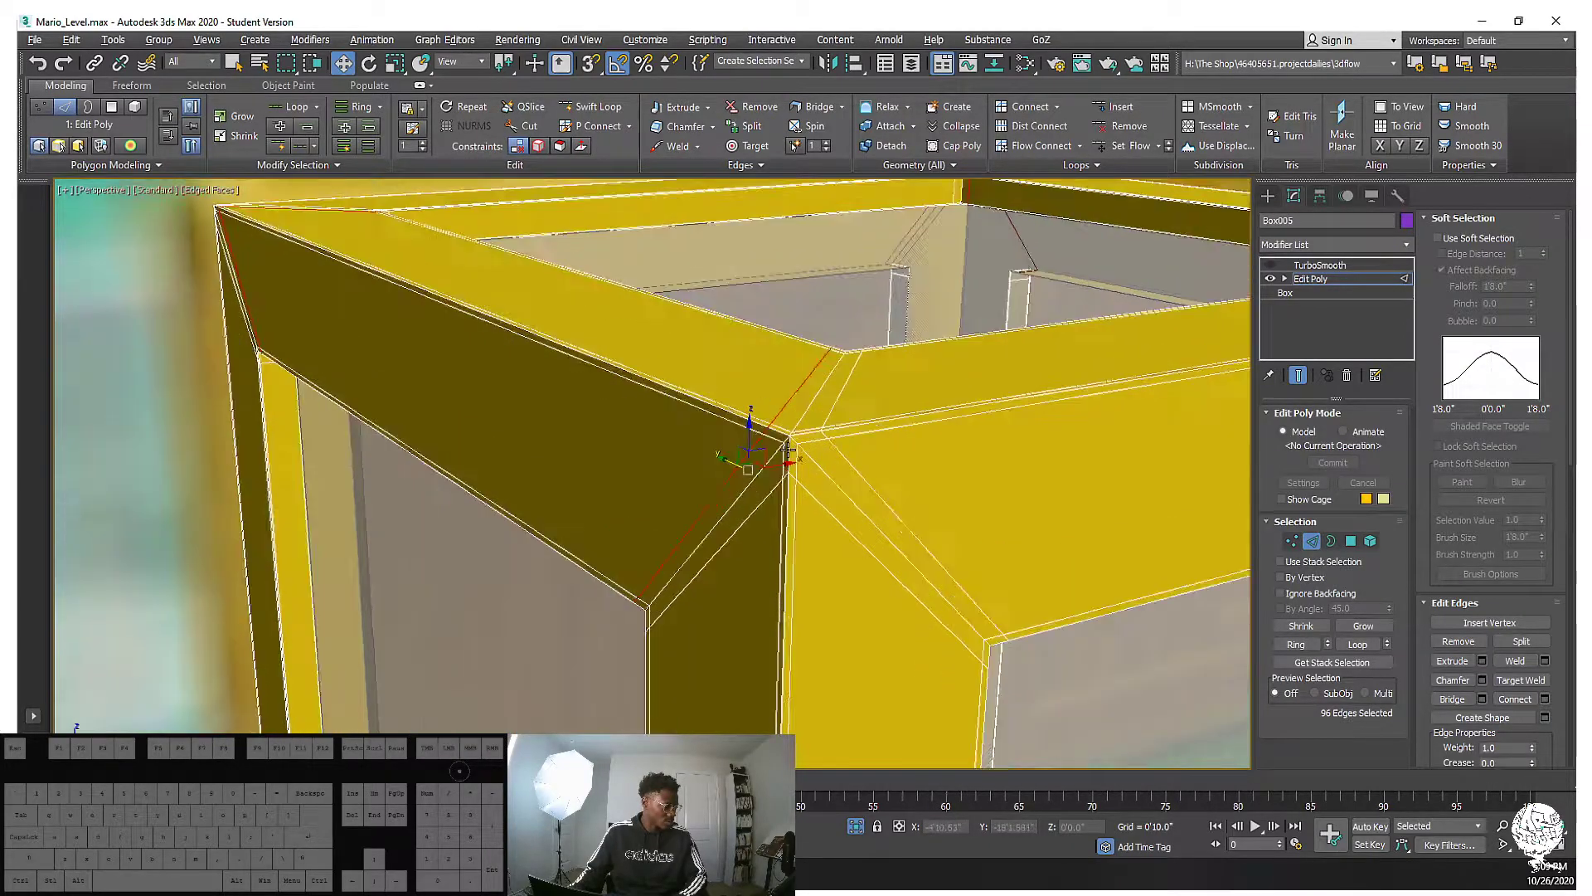
{"action": "double_click", "coordinate": [821, 461]}
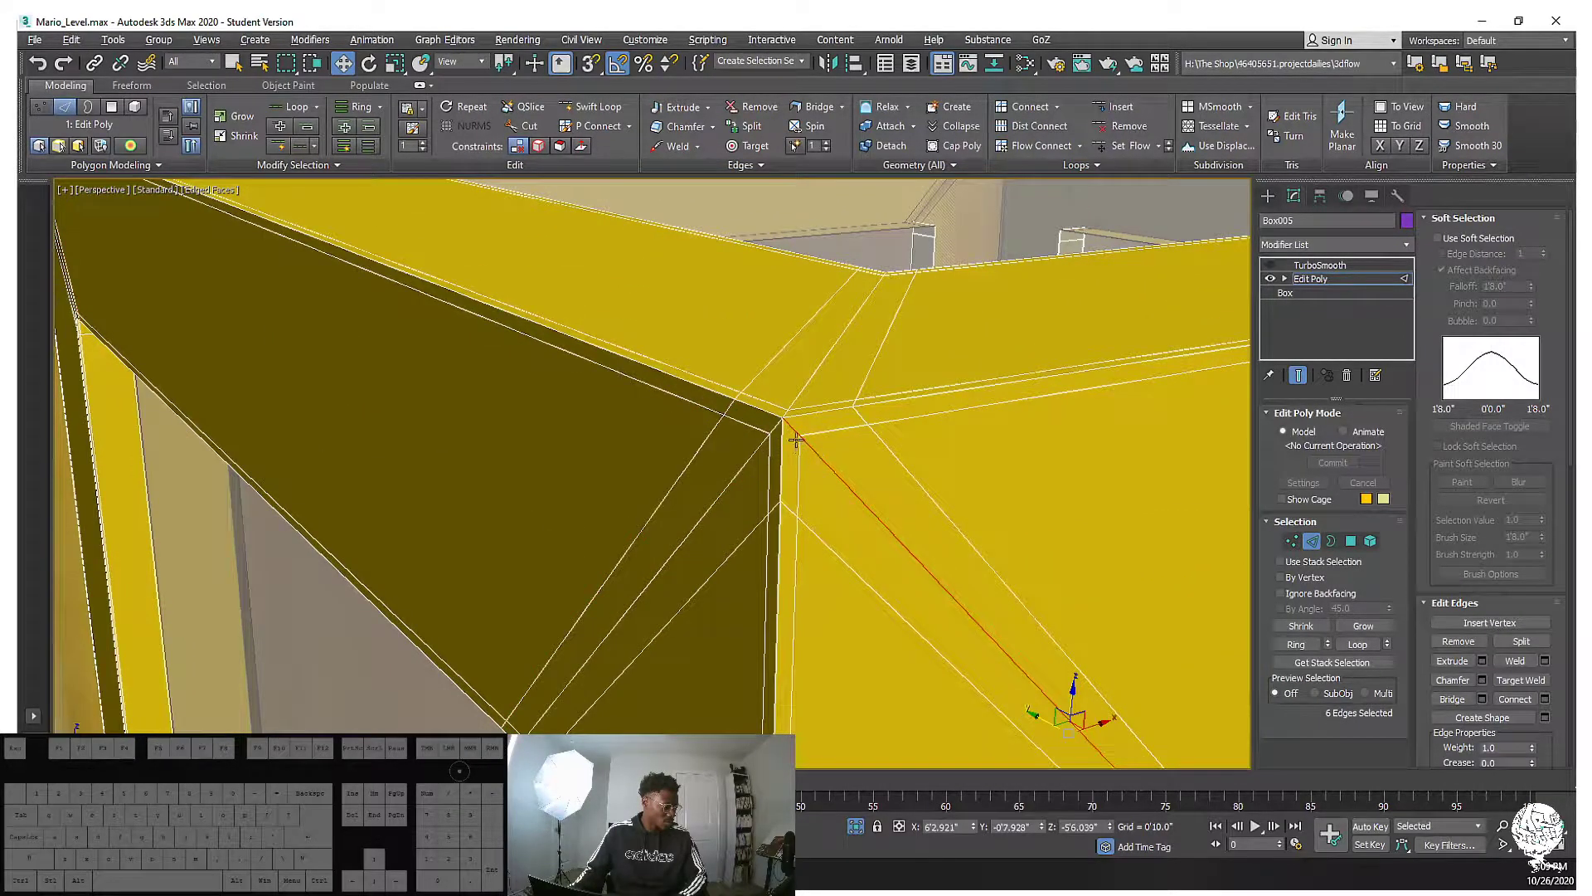
{"action": "middle_click_drag", "start_coordinate": [796, 439], "coordinate": [677, 423], "text": "alt"}
{"action": "double_click", "coordinate": [636, 399], "text": "ctrl"}
{"action": "scroll", "coordinate": [636, 400], "scroll_direction": "down", "scroll_amount": 3}
{"action": "middle_click_drag", "start_coordinate": [888, 381], "coordinate": [581, 335], "text": "alt"}
{"action": "scroll", "coordinate": [877, 341], "scroll_direction": "up", "scroll_amount": 5}
{"action": "double_click", "coordinate": [917, 367], "text": "ctrl"}
{"action": "scroll", "coordinate": [946, 454], "scroll_direction": "down", "scroll_amount": 4}
Add the middle seam loops at the lower front corners to the selection and split the selected edges
{"action": "middle_click_drag", "start_coordinate": [935, 529], "coordinate": [926, 263]}
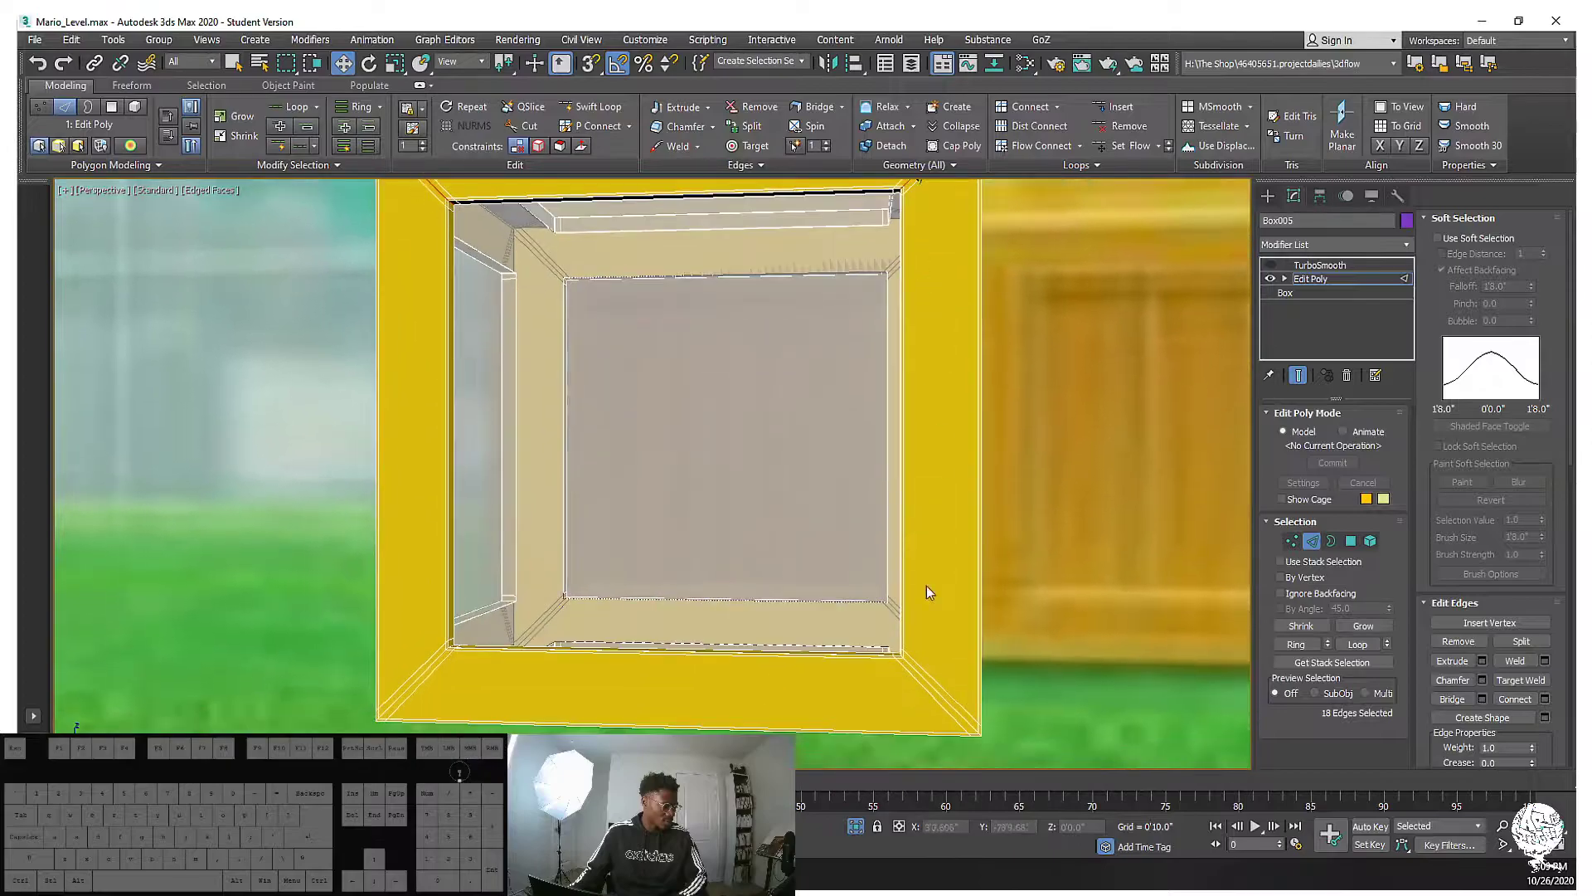
{"action": "middle_click_drag", "start_coordinate": [932, 572], "coordinate": [956, 441]}
{"action": "scroll", "coordinate": [942, 564], "scroll_direction": "up", "scroll_amount": 4}
{"action": "double_click", "coordinate": [964, 536], "text": "ctrl"}
{"action": "middle_click_drag", "start_coordinate": [953, 503], "coordinate": [1172, 473]}
{"action": "scroll", "coordinate": [1172, 473], "scroll_direction": "down", "scroll_amount": 2}
{"action": "middle_click_drag", "start_coordinate": [533, 520], "coordinate": [750, 500]}
{"action": "scroll", "coordinate": [750, 501], "scroll_direction": "up", "scroll_amount": 2}
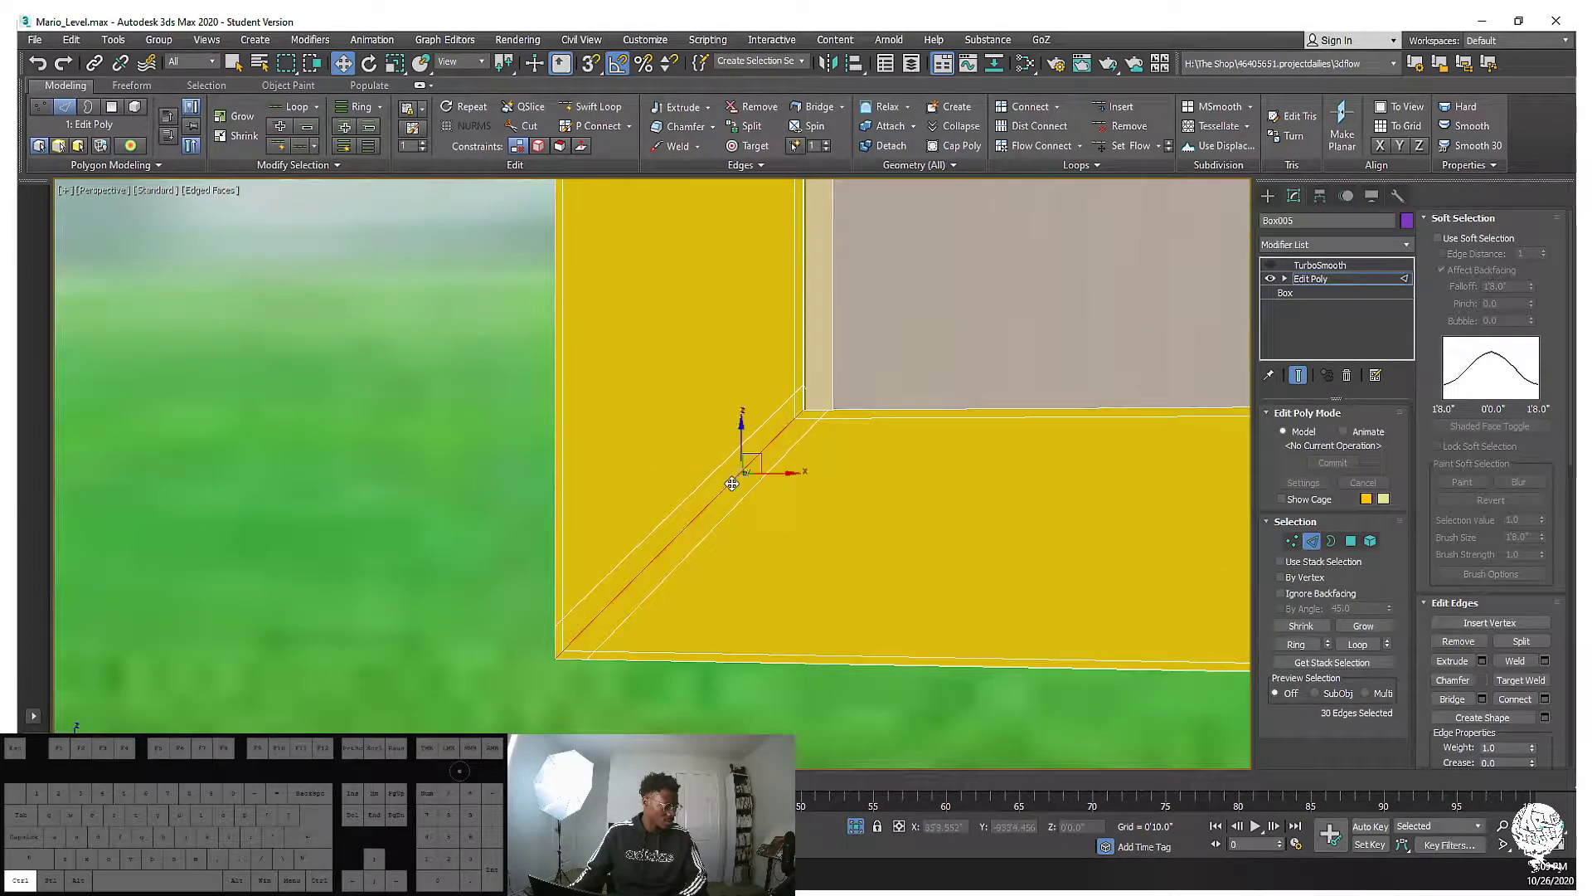
{"action": "scroll", "coordinate": [731, 484], "scroll_direction": "up", "scroll_amount": 1}
{"action": "scroll", "coordinate": [808, 418], "scroll_direction": "down", "scroll_amount": 5}
{"action": "middle_click_drag", "start_coordinate": [1205, 438], "coordinate": [972, 435]}
{"action": "scroll", "coordinate": [969, 435], "scroll_direction": "up", "scroll_amount": 2}
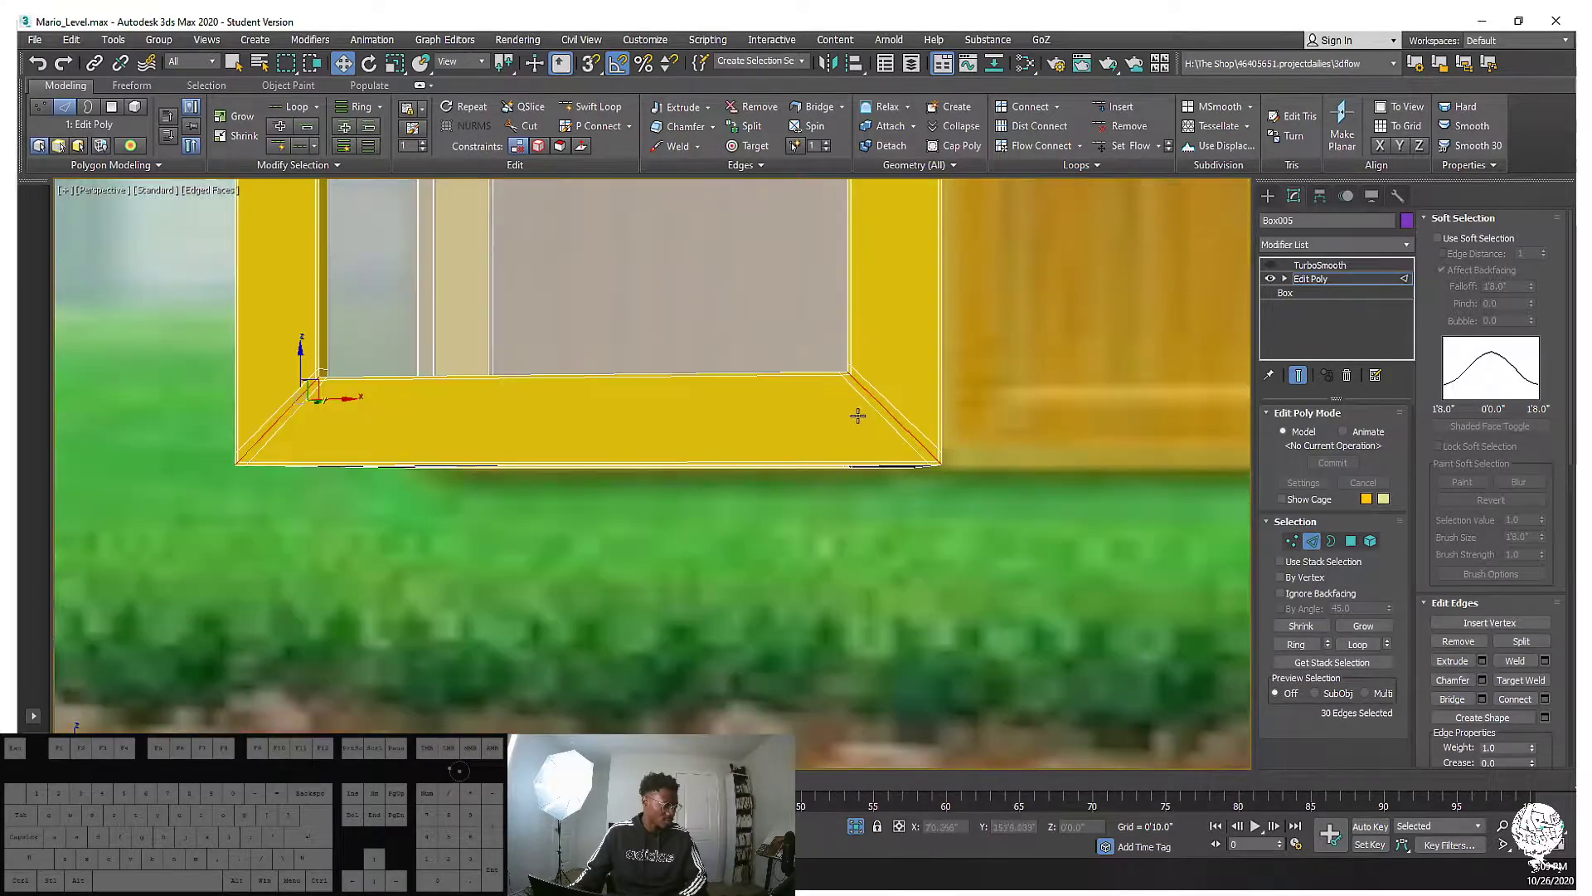
{"action": "scroll", "coordinate": [857, 413], "scroll_direction": "up", "scroll_amount": 2}
{"action": "scroll", "coordinate": [854, 322], "scroll_direction": "down", "scroll_amount": 6}
{"action": "middle_click_drag", "start_coordinate": [854, 321], "coordinate": [838, 308], "text": "alt"}
{"action": "scroll", "coordinate": [867, 237], "scroll_direction": "up", "scroll_amount": 5}
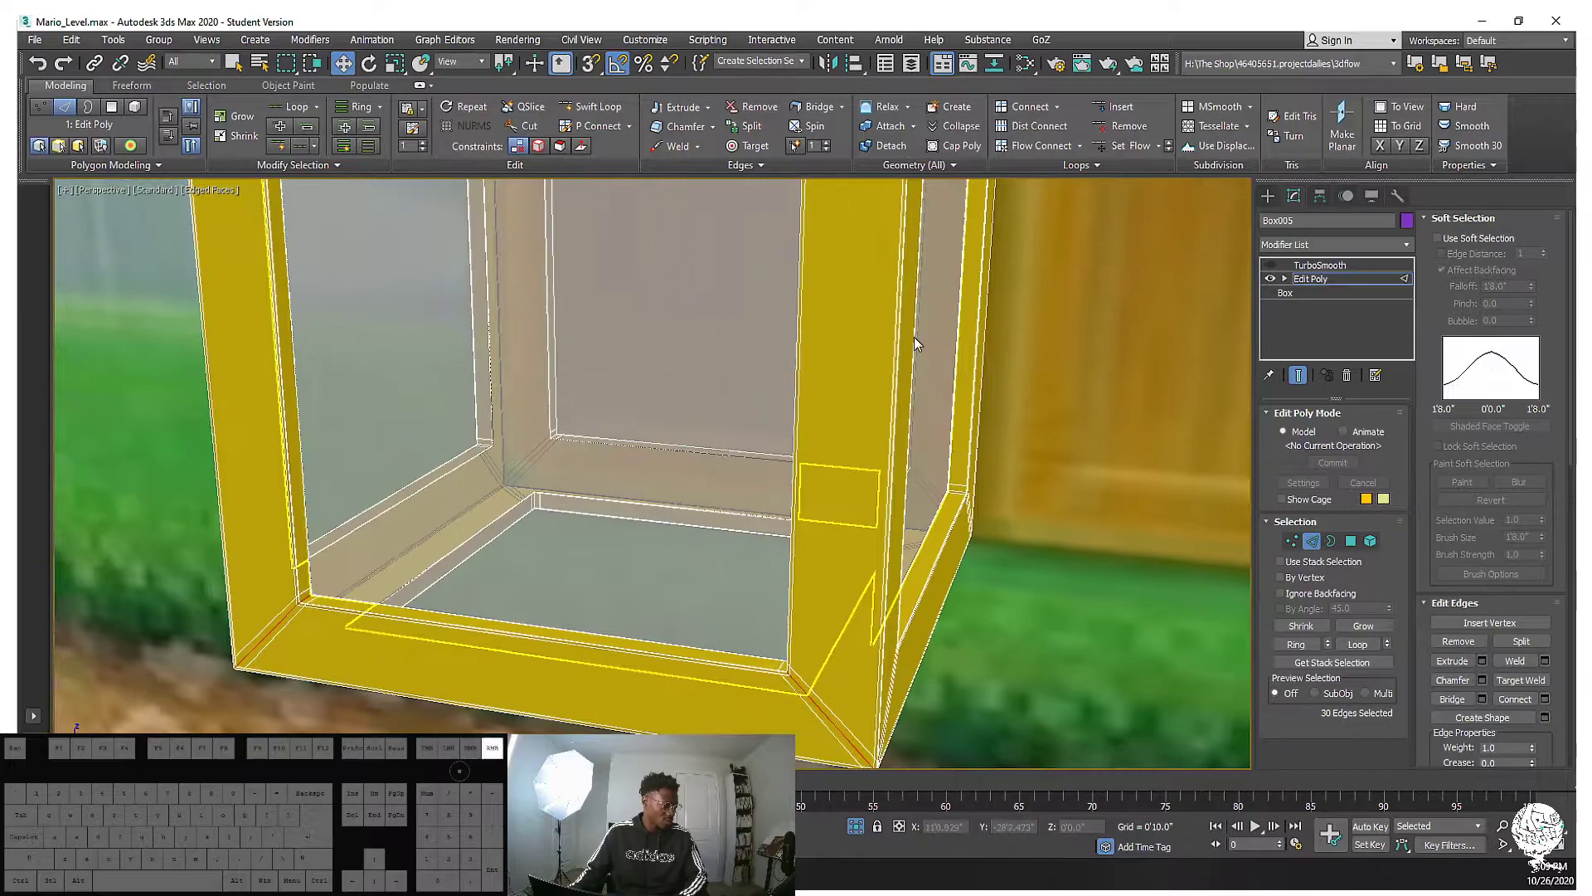
{"action": "right_click", "coordinate": [913, 337]}
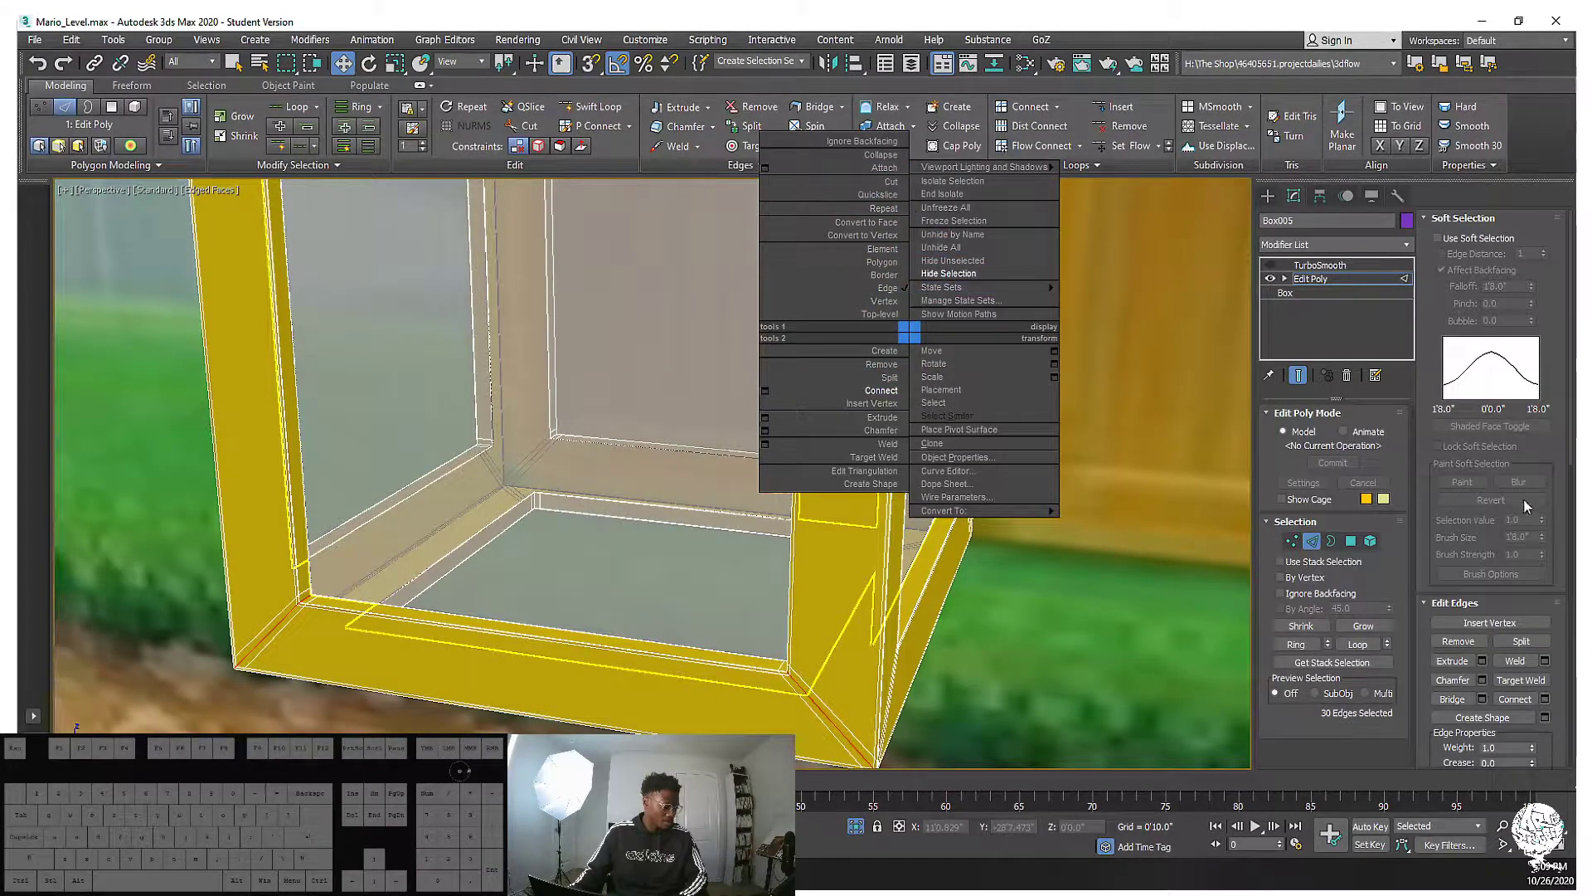
{"action": "left_click", "coordinate": [884, 376]}
Select the middle seam loops at the four corners of the frame's right side face and split them
{"action": "middle_click_drag", "start_coordinate": [884, 407], "coordinate": [759, 514], "text": "alt"}
{"action": "double_click", "coordinate": [773, 495]}
{"action": "scroll", "coordinate": [776, 496], "scroll_direction": "down", "scroll_amount": 5}
{"action": "scroll", "coordinate": [884, 501], "scroll_direction": "up", "scroll_amount": 3}
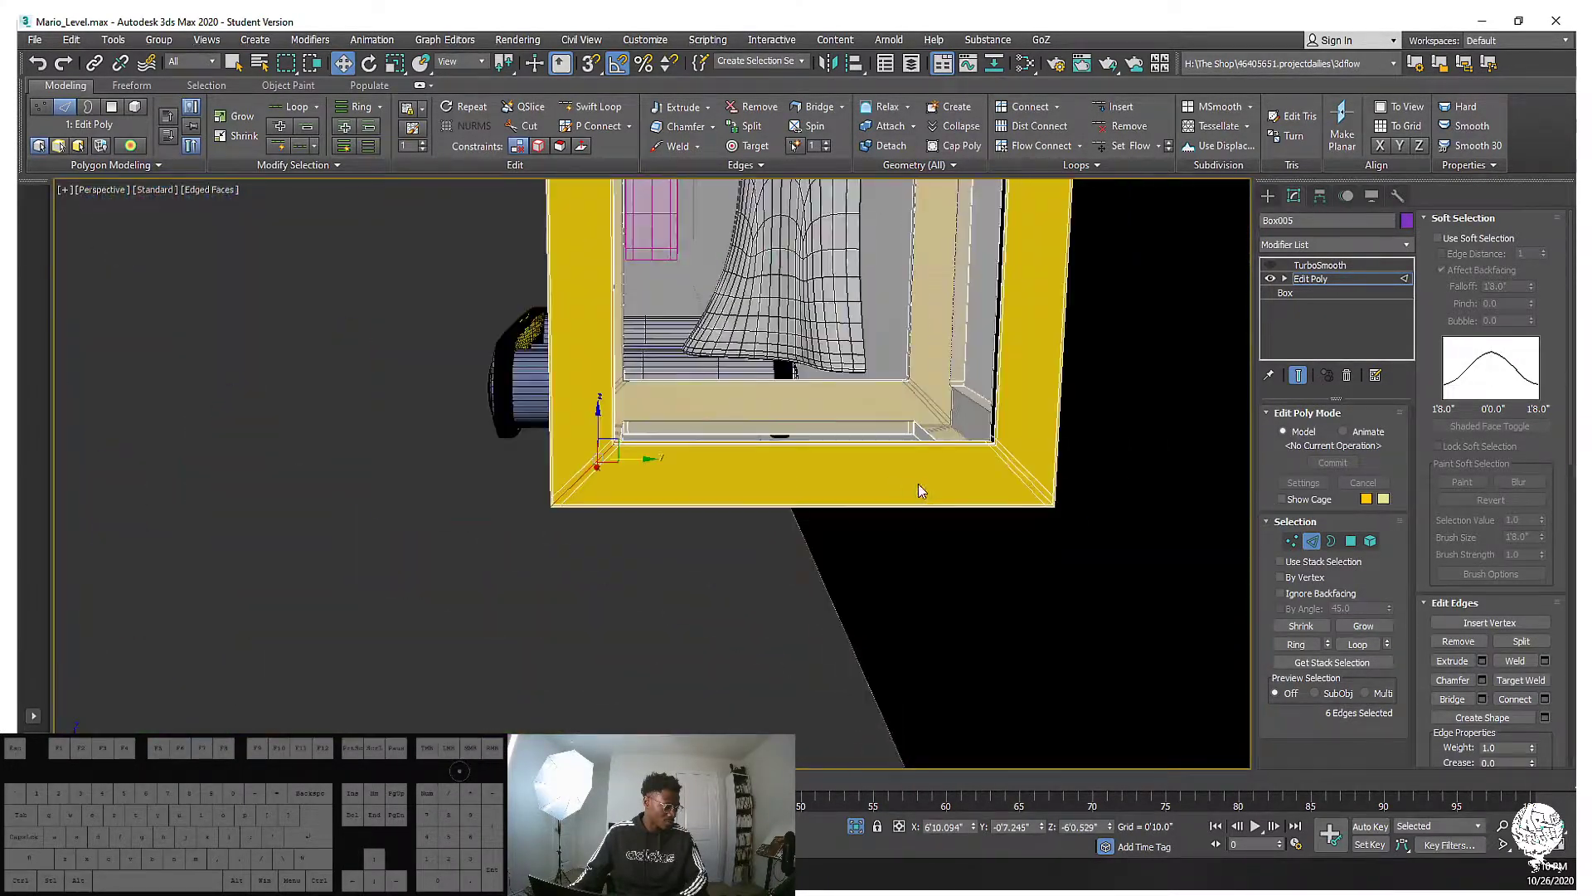
{"action": "double_click", "coordinate": [1012, 464], "text": "ctrl"}
{"action": "middle_click_drag", "start_coordinate": [949, 373], "coordinate": [1016, 489]}
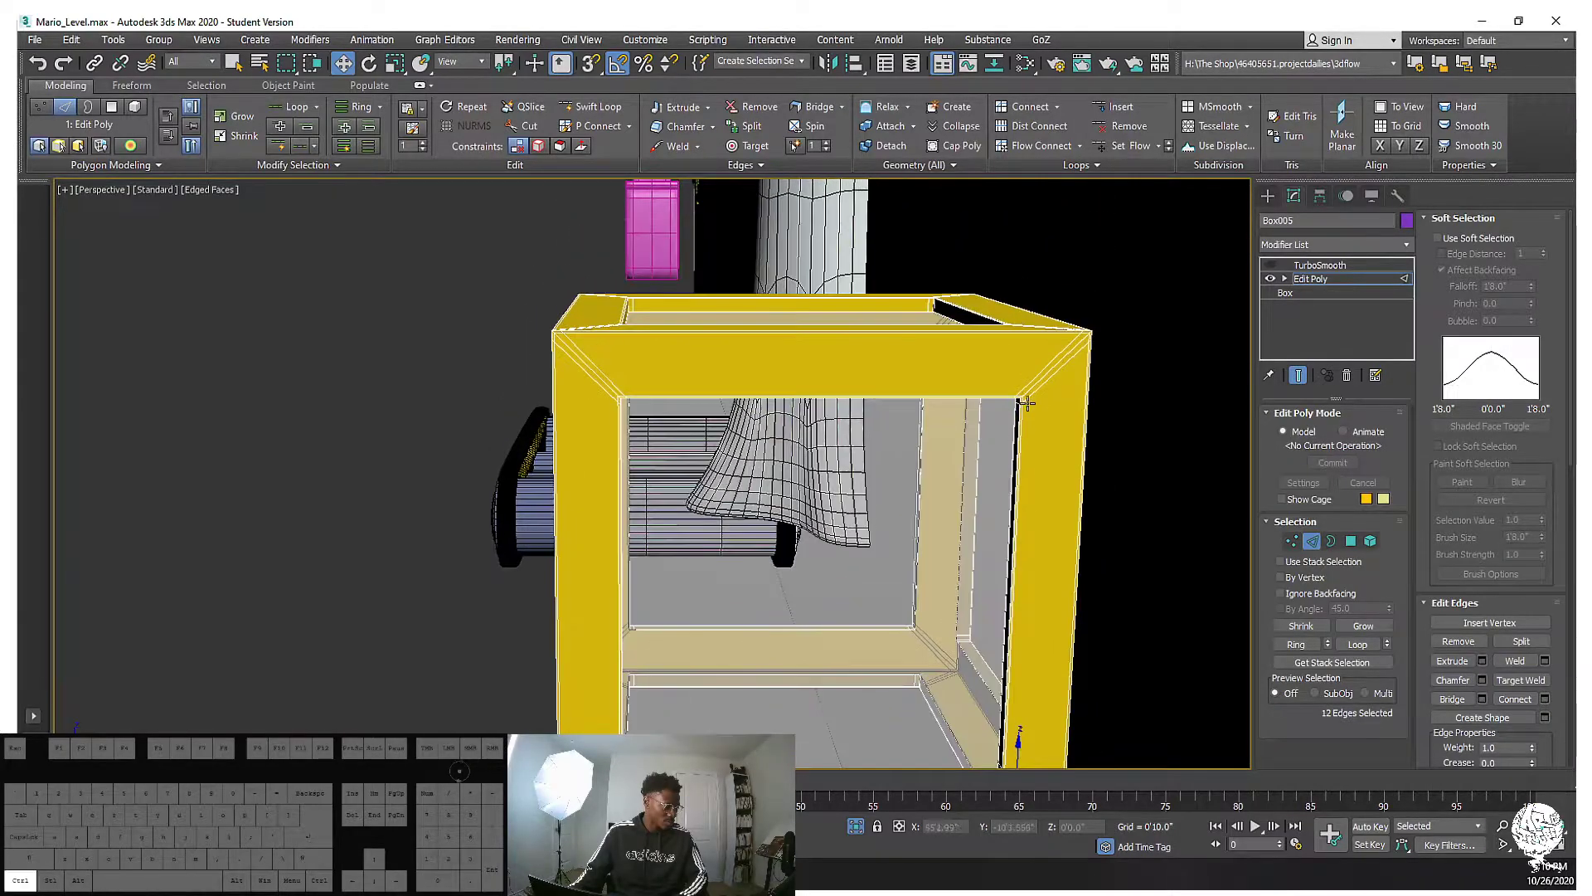
{"action": "scroll", "coordinate": [603, 387], "scroll_direction": "up", "scroll_amount": 3}
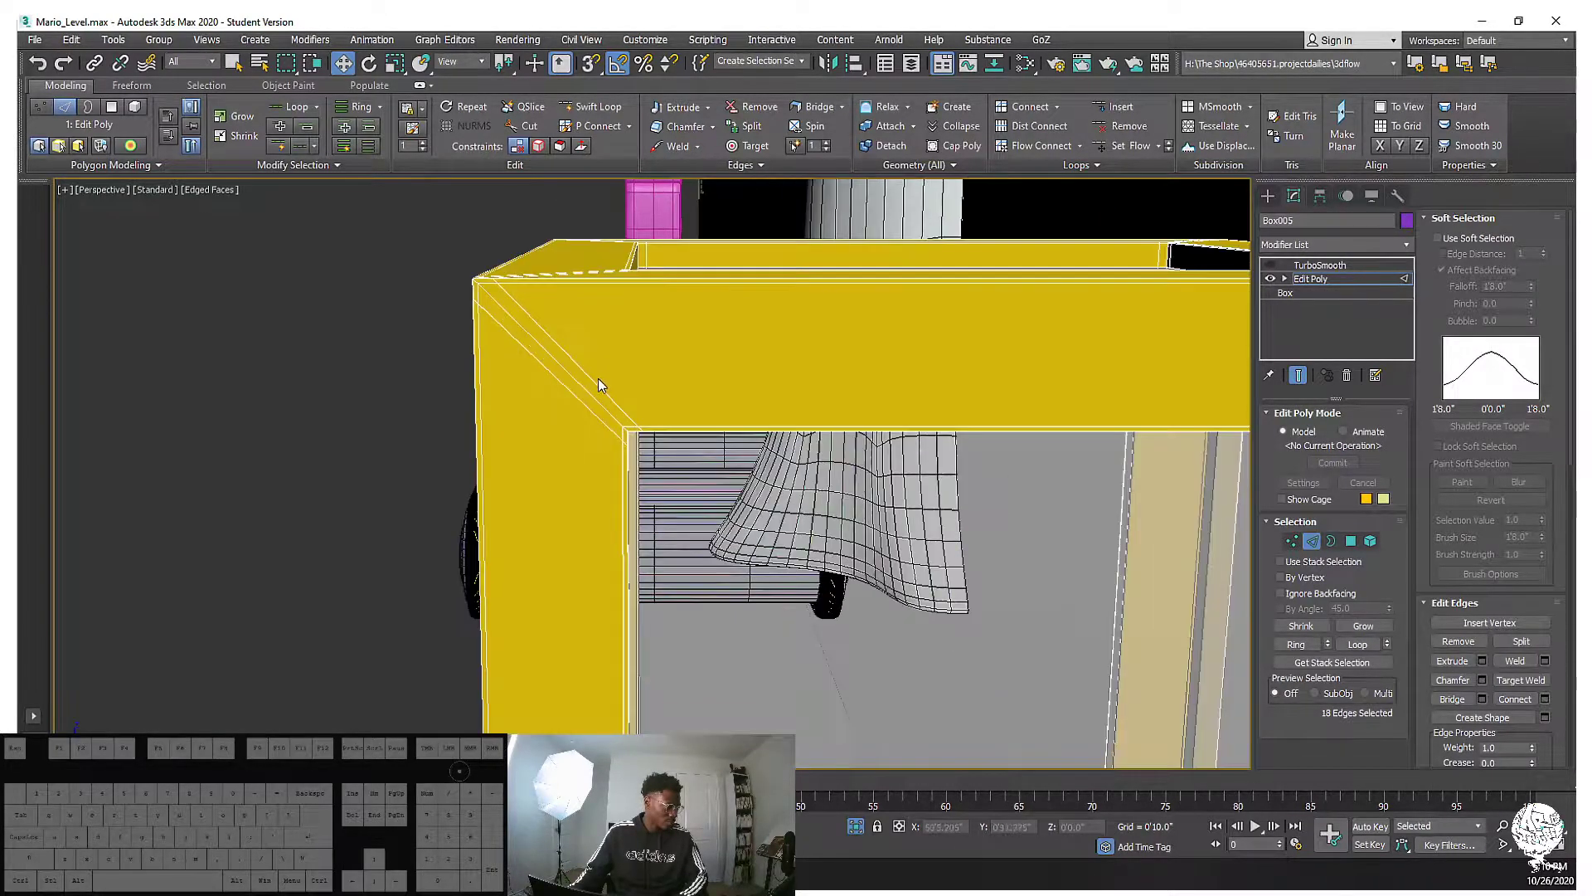
{"action": "double_click", "coordinate": [584, 381], "text": "ctrl"}
{"action": "middle_click_drag", "start_coordinate": [584, 380], "coordinate": [673, 356], "text": "alt"}
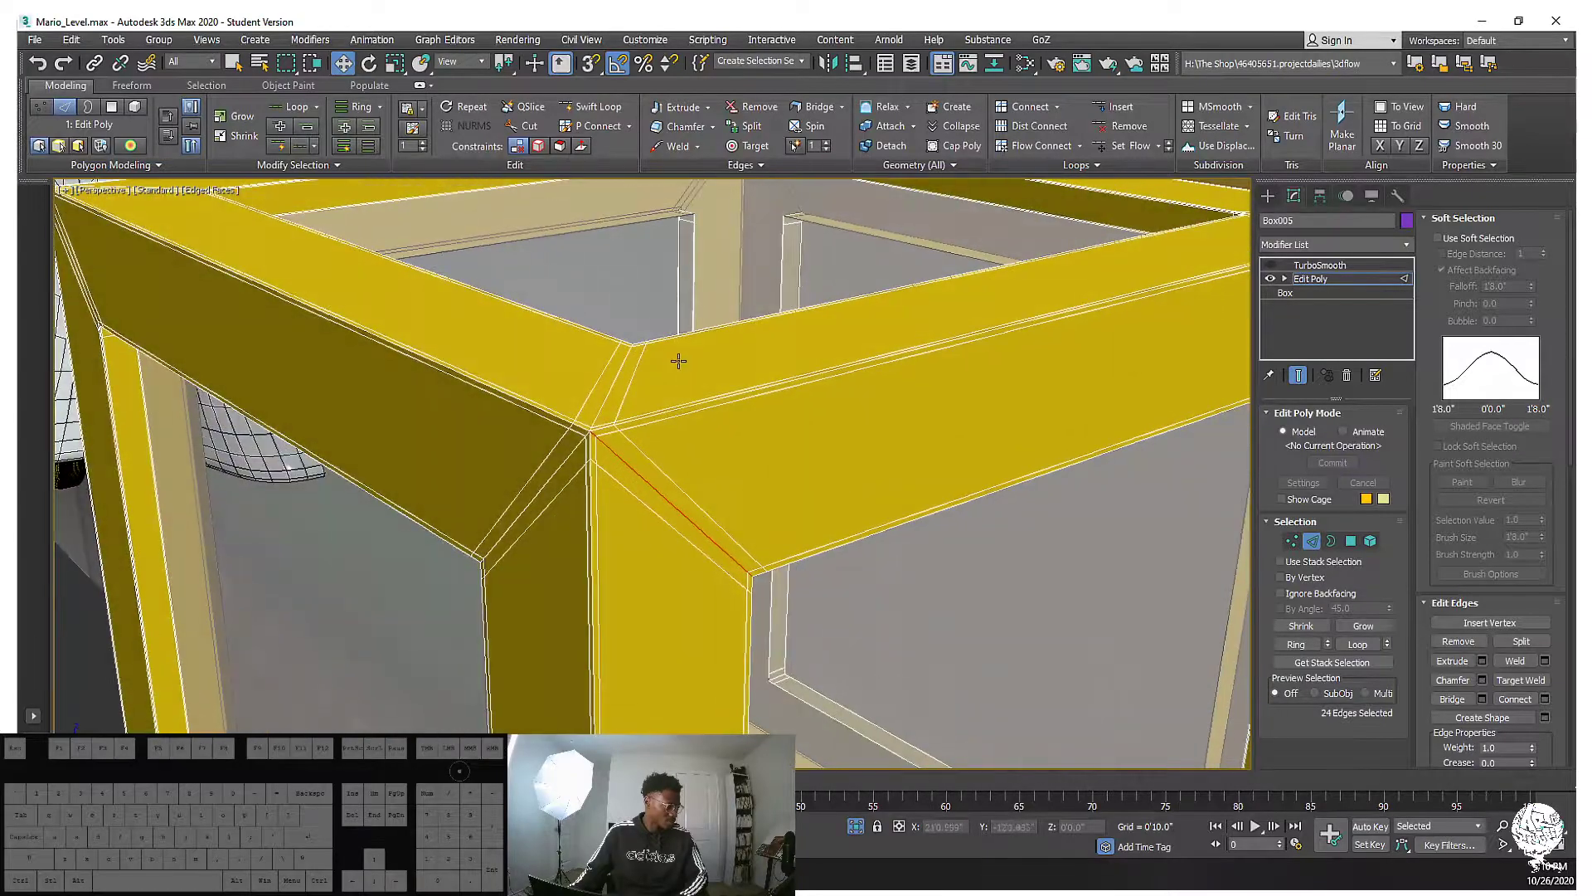
{"action": "right_click", "coordinate": [674, 355]}
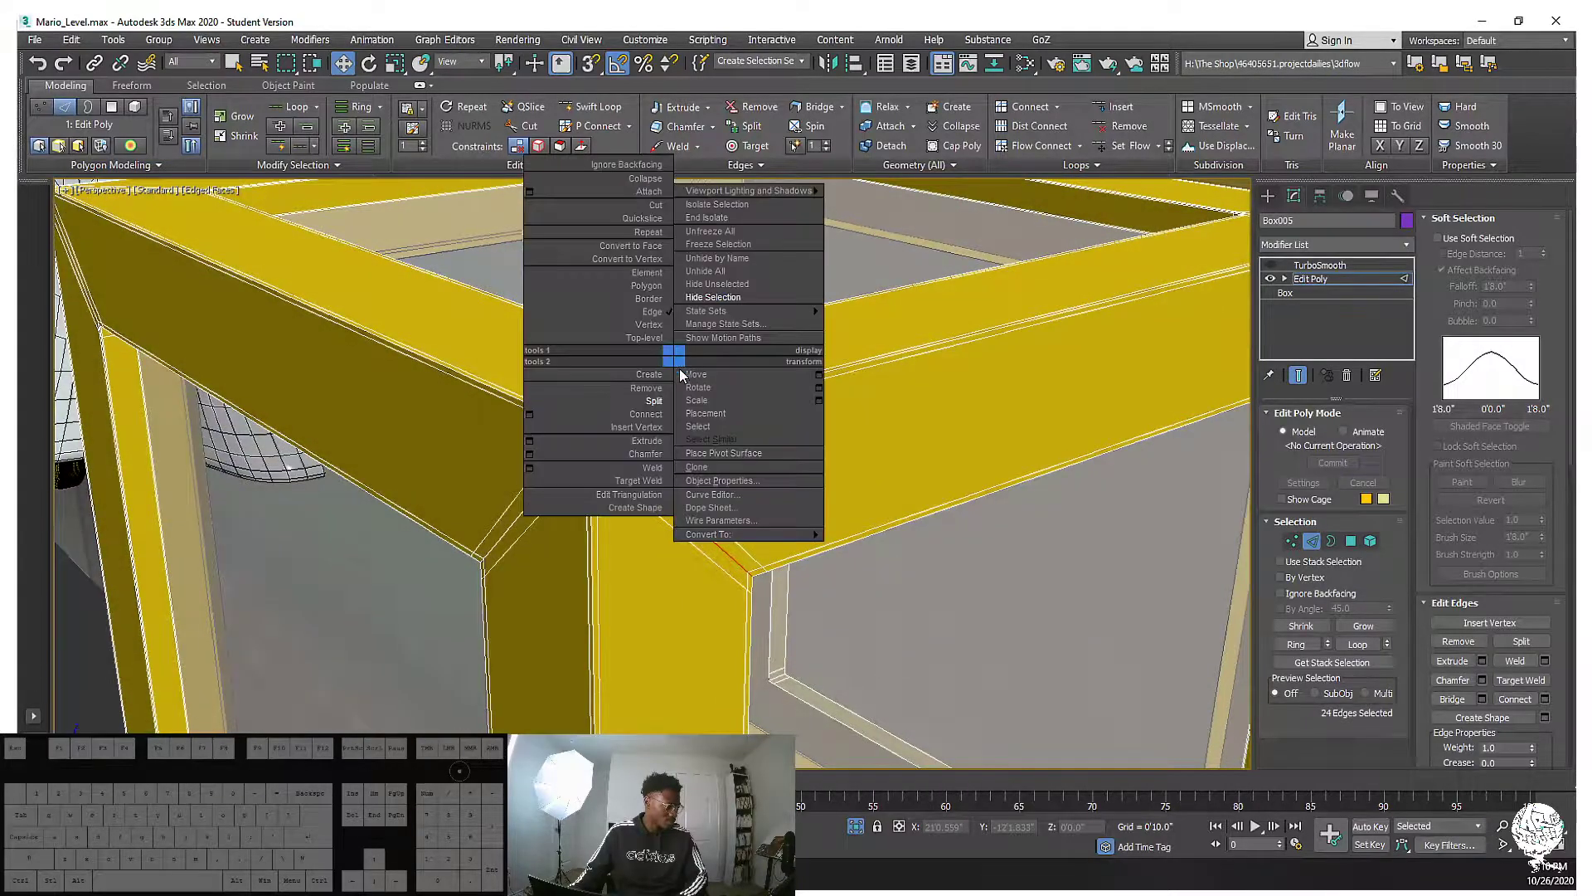
{"action": "left_click", "coordinate": [653, 410]}
Try selecting the top face's corner seams with a Dot Ring selection from one middle seam edge
{"action": "left_click", "coordinate": [607, 403]}
{"action": "middle_click_drag", "start_coordinate": [607, 403], "coordinate": [1060, 450], "text": "alt"}
{"action": "scroll", "coordinate": [591, 390], "scroll_direction": "down", "scroll_amount": 2}
{"action": "scroll", "coordinate": [764, 355], "scroll_direction": "down", "scroll_amount": 4}
{"action": "scroll", "coordinate": [976, 372], "scroll_direction": "up", "scroll_amount": 3}
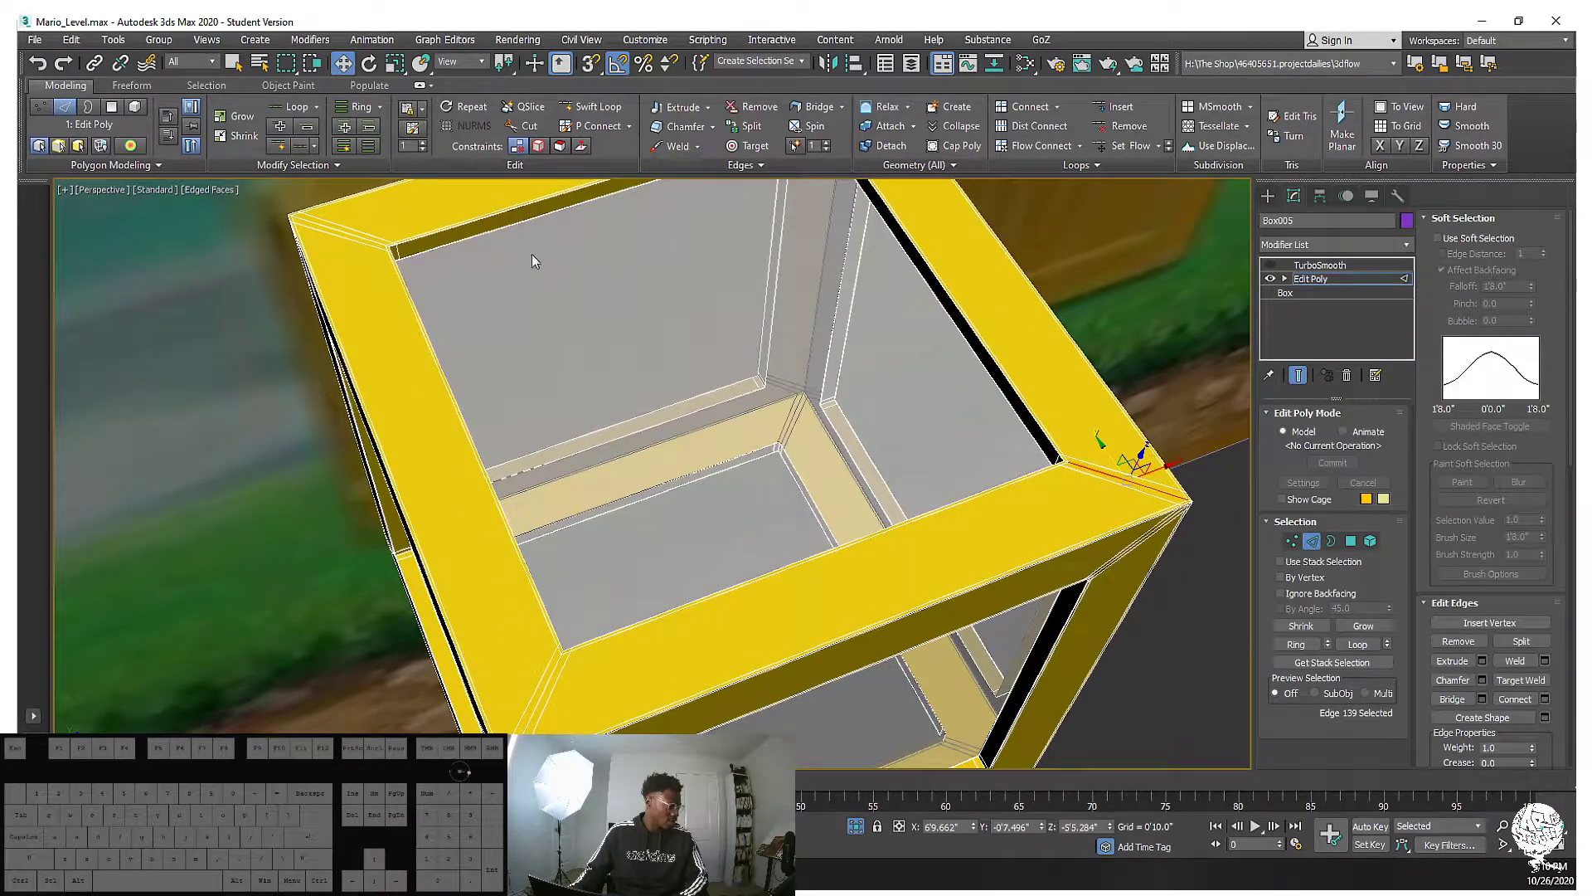
{"action": "left_click", "coordinate": [366, 149]}
{"action": "middle_click_drag", "start_coordinate": [575, 358], "coordinate": [928, 351], "text": "alt"}
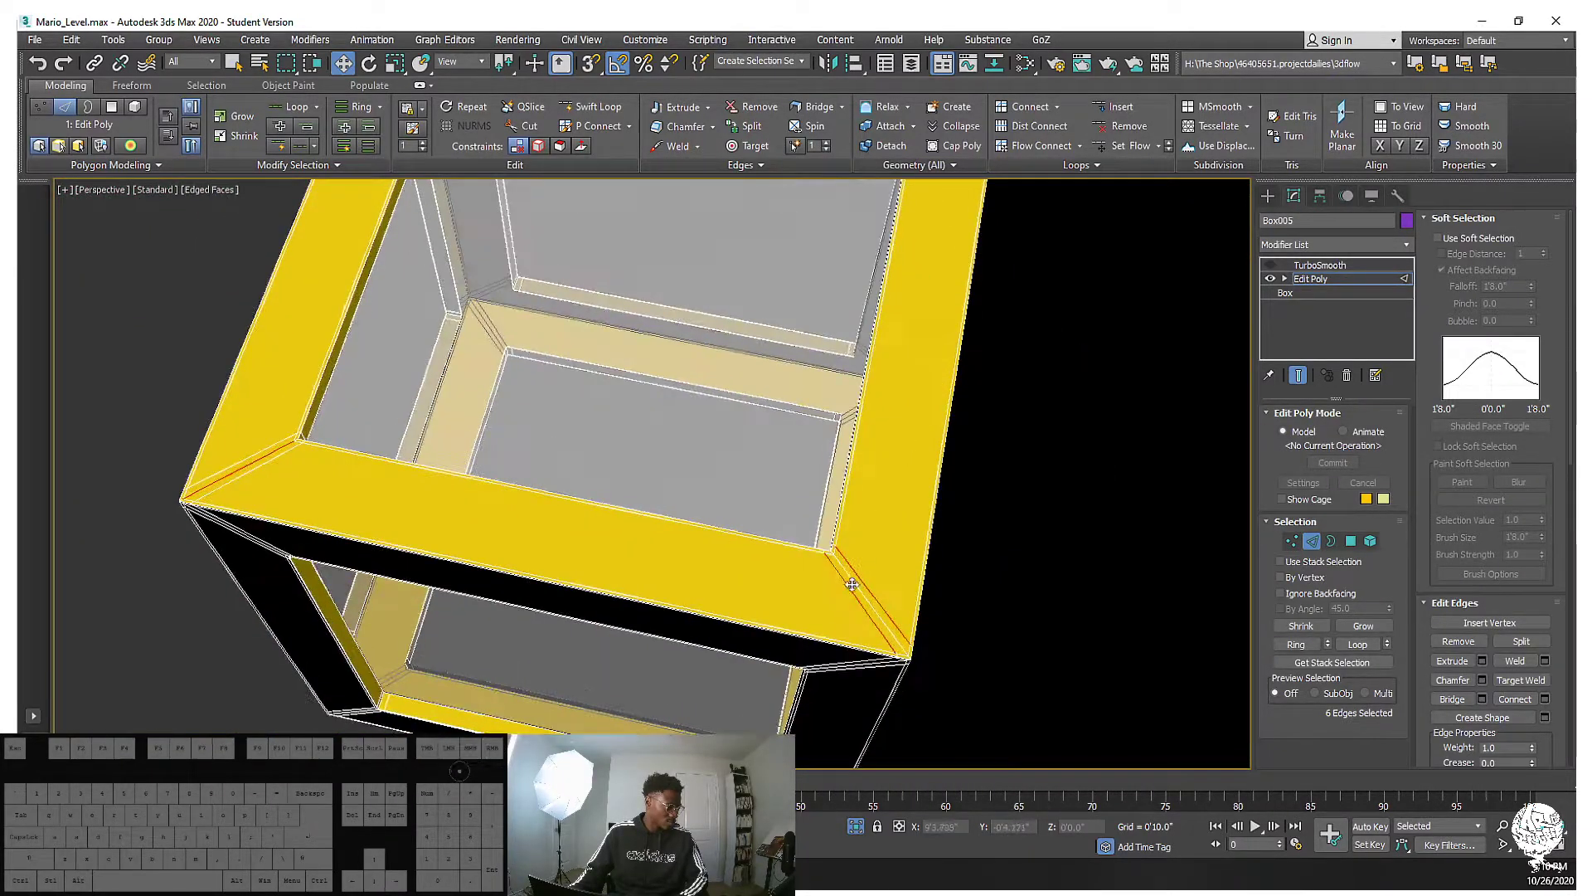
Set the dot gap to 2 and use Dot Ring to select the middle seam edge at each top-face corner
{"action": "left_click", "coordinate": [335, 166]}
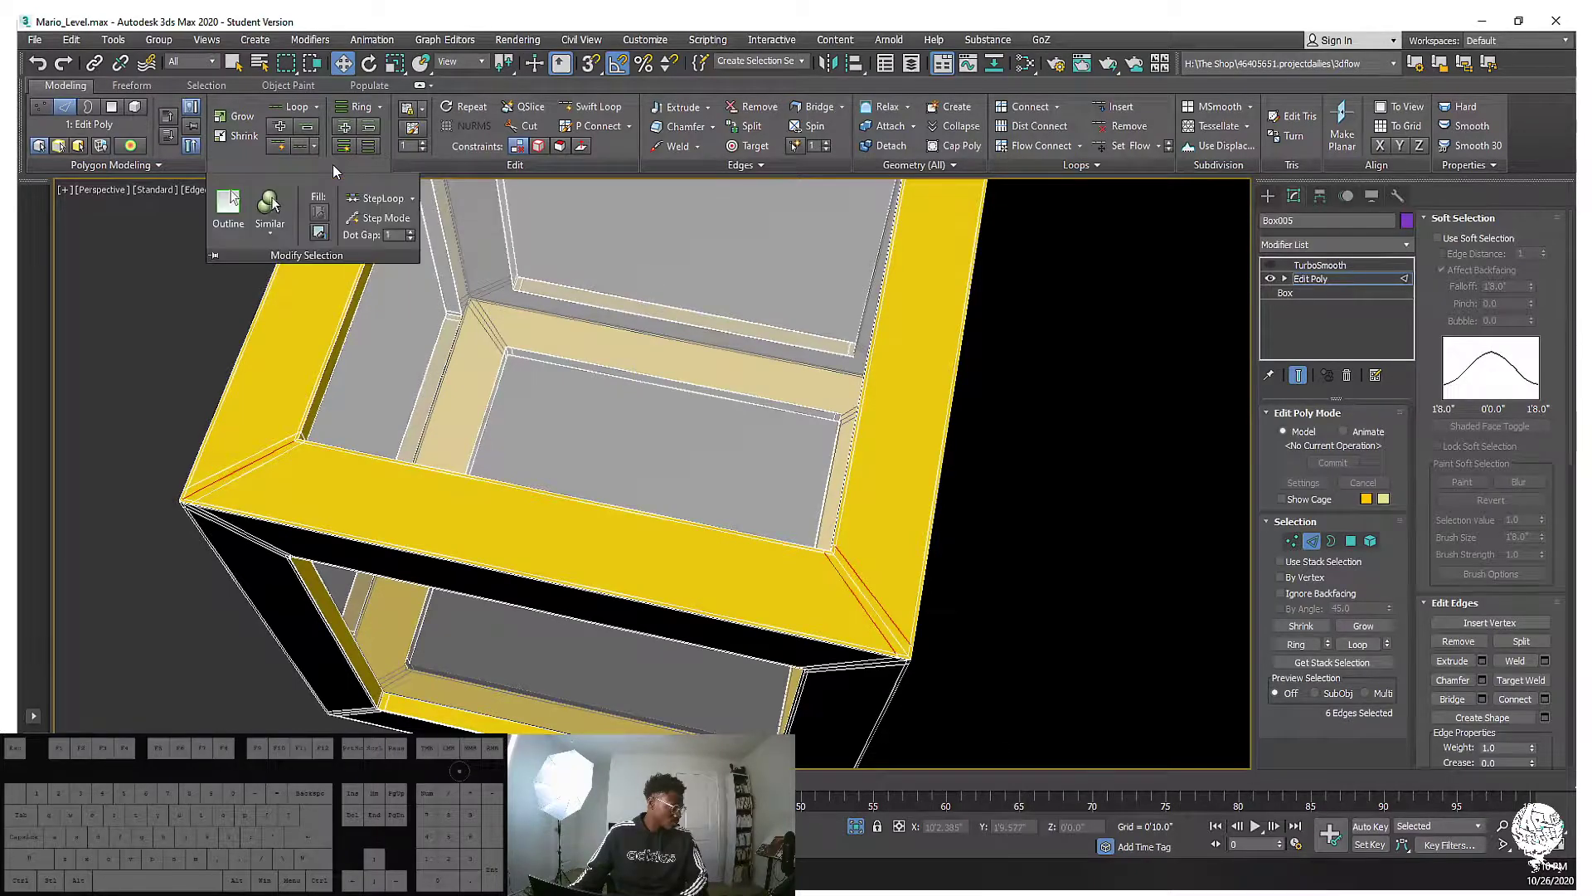
{"action": "left_click", "coordinate": [410, 232]}
{"action": "left_click", "coordinate": [369, 147]}
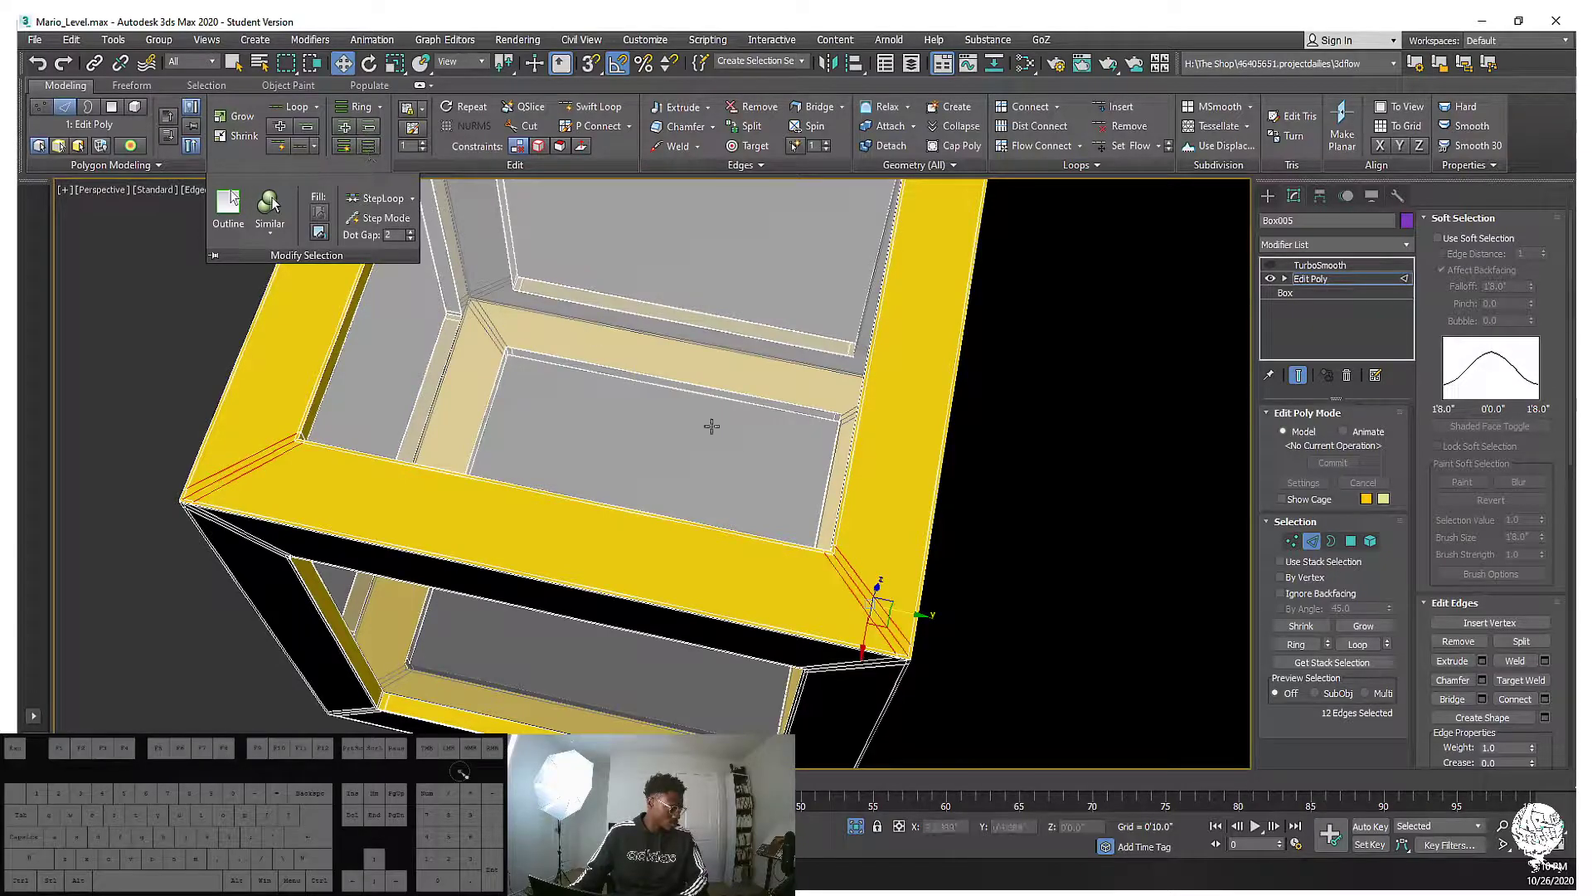
{"action": "left_click", "coordinate": [825, 557]}
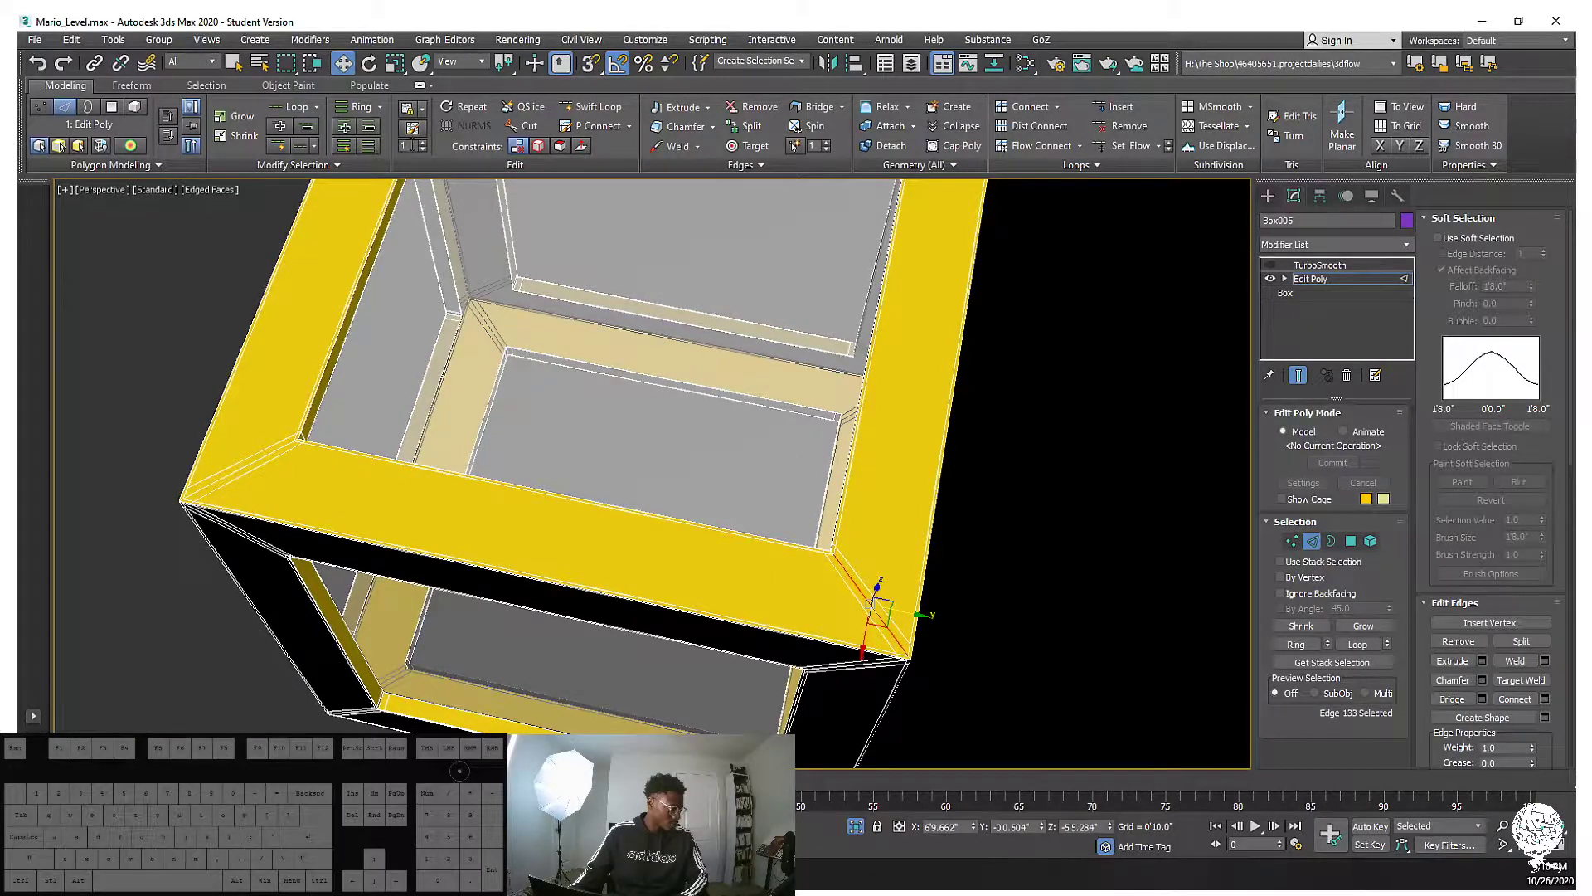
{"action": "left_click", "coordinate": [371, 146]}
{"action": "middle_click_drag", "start_coordinate": [693, 623], "coordinate": [698, 631]}
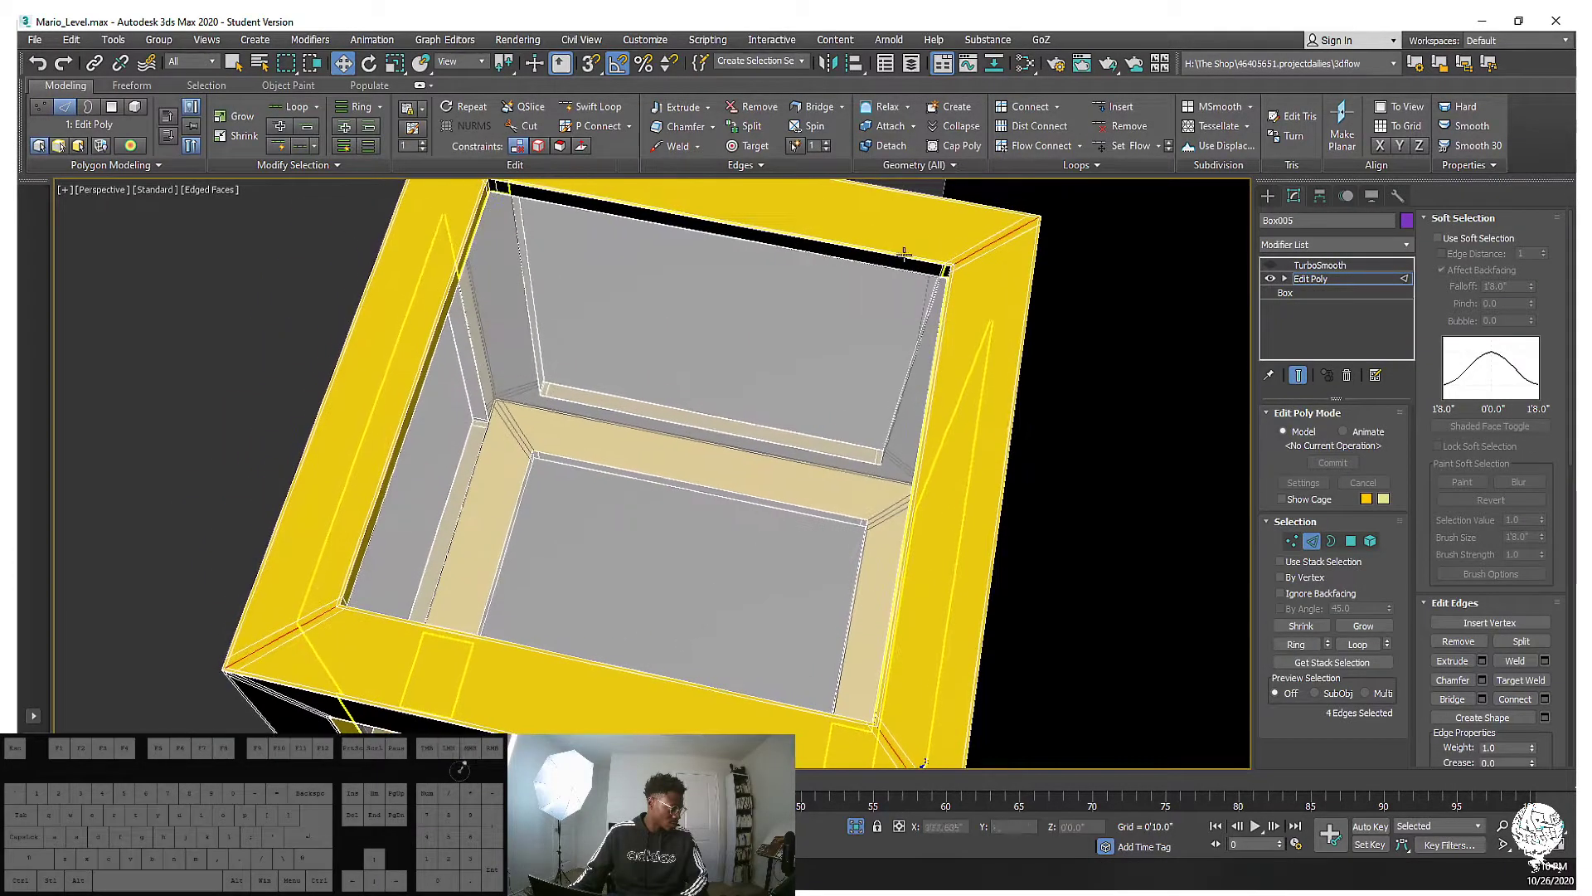
Extend the selected top-face seam edges to full loops and split them
{"action": "middle_click_drag", "start_coordinate": [610, 444], "coordinate": [729, 251]}
{"action": "scroll", "coordinate": [730, 251], "scroll_direction": "down", "scroll_amount": 5}
{"action": "middle_click_drag", "start_coordinate": [742, 340], "coordinate": [1150, 415], "text": "alt"}
{"action": "scroll", "coordinate": [742, 325], "scroll_direction": "up", "scroll_amount": 5}
{"action": "scroll", "coordinate": [1006, 415], "scroll_direction": "down", "scroll_amount": 5}
{"action": "left_click", "coordinate": [1374, 646]}
{"action": "middle_click_drag", "start_coordinate": [1016, 418], "coordinate": [1031, 396], "text": "alt"}
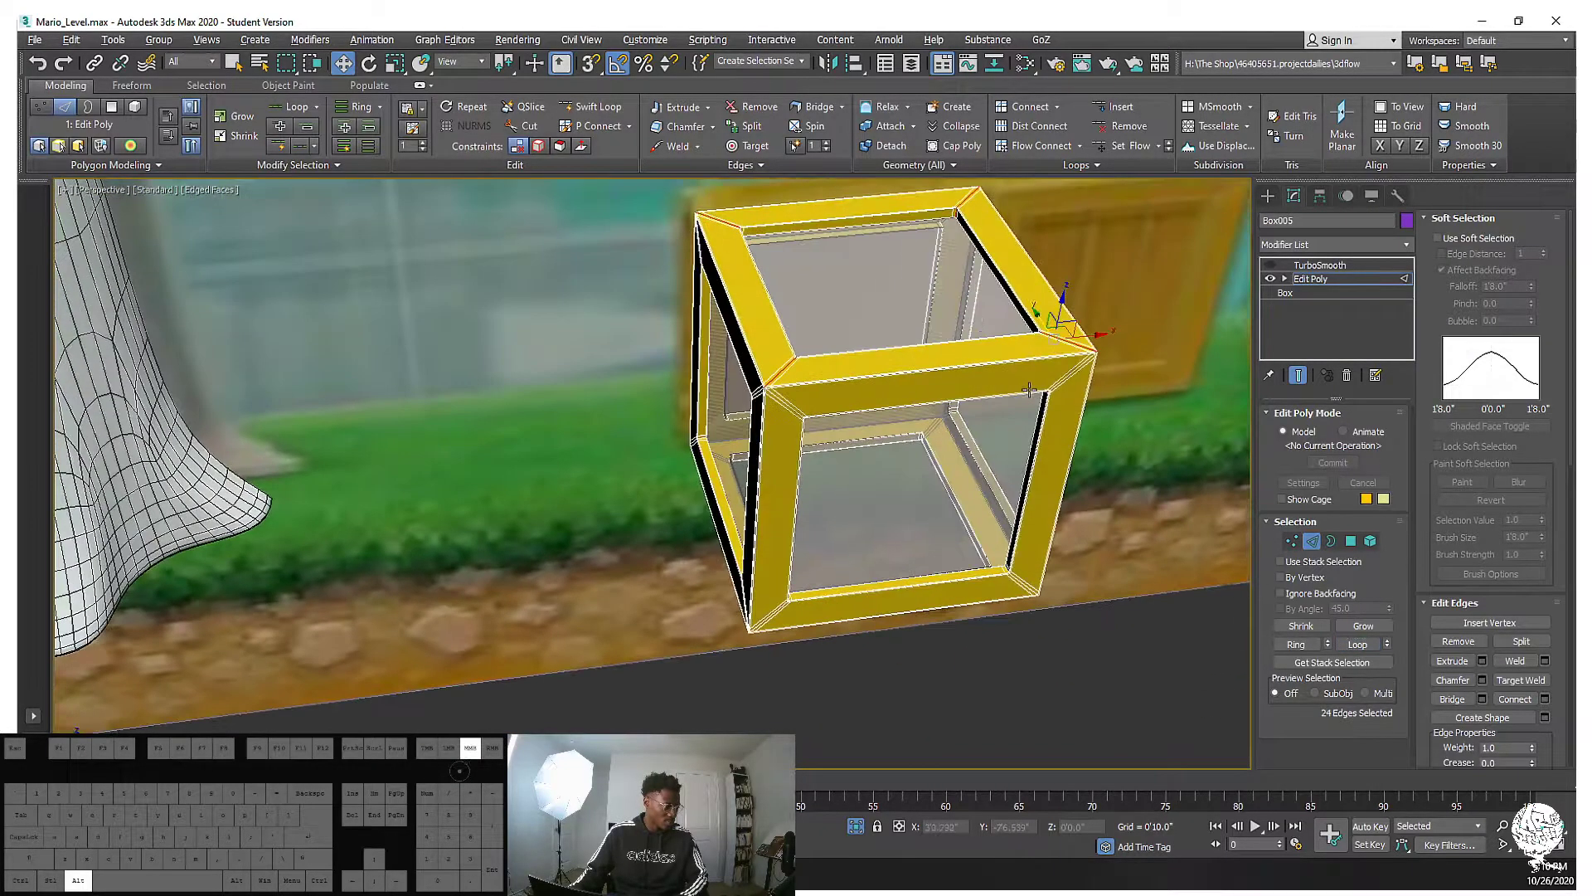
{"action": "middle_click_drag", "start_coordinate": [909, 367], "coordinate": [825, 313], "text": "alt"}
{"action": "right_click", "coordinate": [888, 373]}
{"action": "left_click", "coordinate": [862, 417]}
Select the middle seam edges at the bottom face's corners with Dot Ring, extend them to loops and split them
{"action": "scroll", "coordinate": [825, 313], "scroll_direction": "up", "scroll_amount": 3}
{"action": "left_click", "coordinate": [839, 362]}
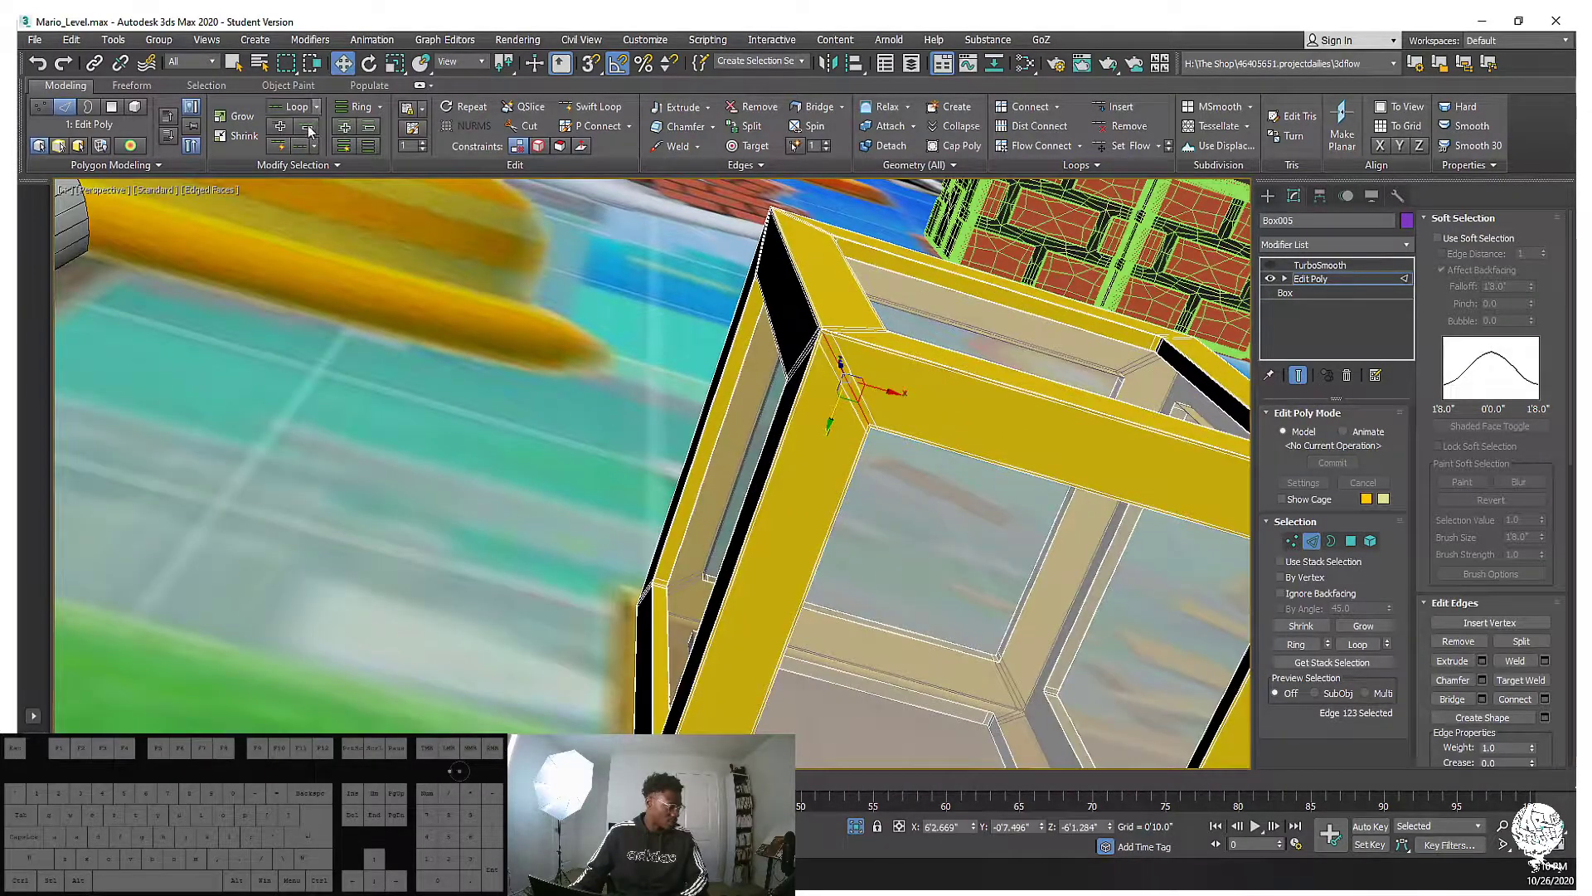
{"action": "left_click", "coordinate": [373, 146]}
{"action": "middle_click_drag", "start_coordinate": [829, 390], "coordinate": [904, 396], "text": "alt"}
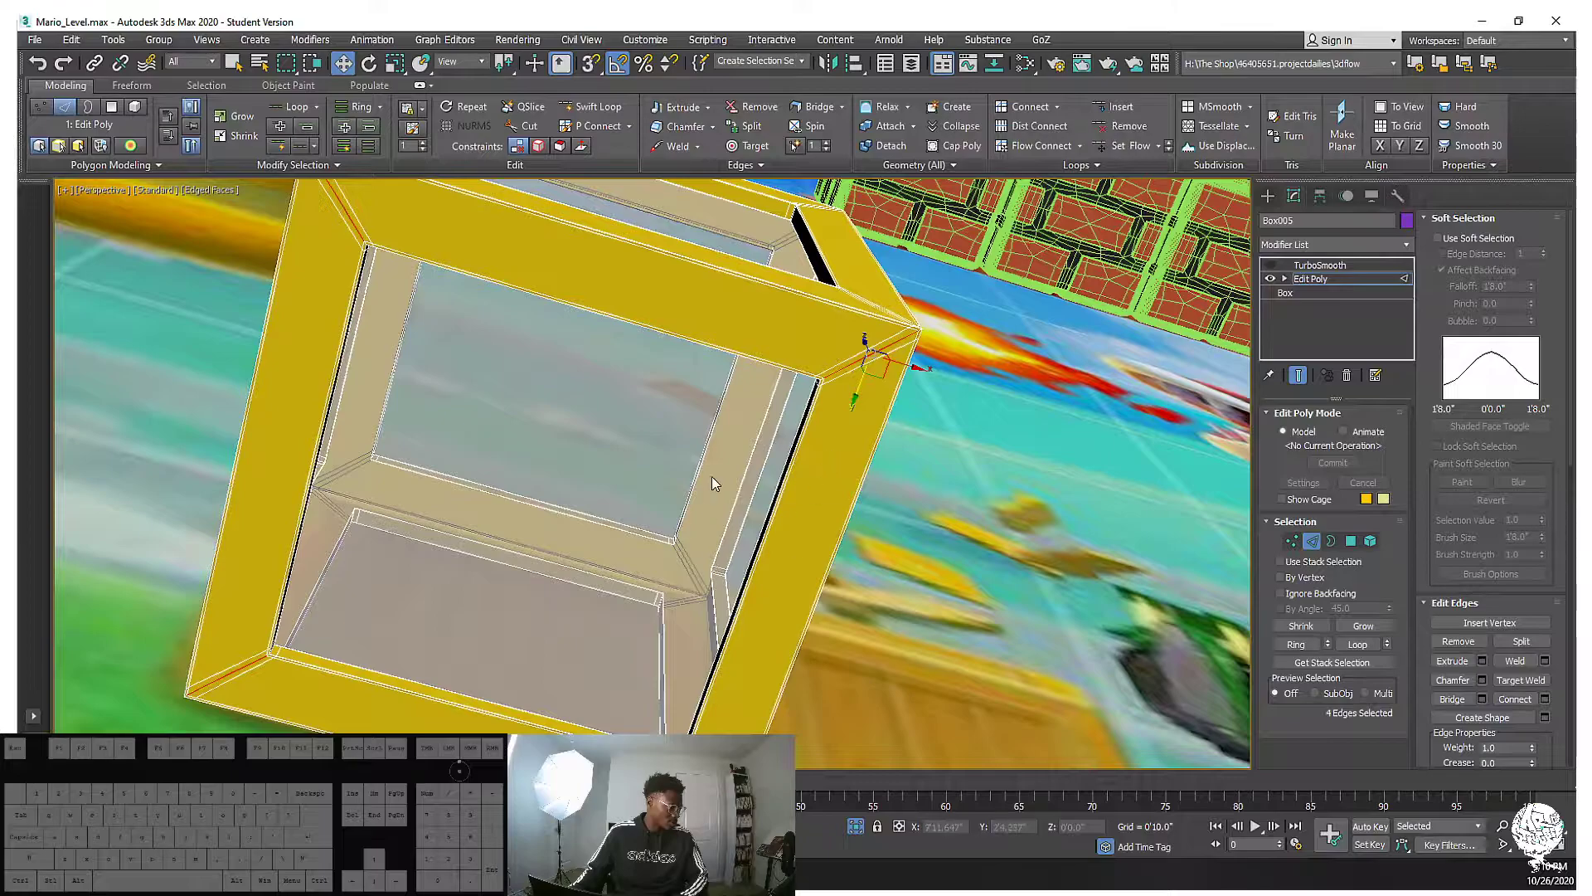
{"action": "middle_click_drag", "start_coordinate": [736, 472], "coordinate": [914, 476], "text": "alt"}
{"action": "left_click", "coordinate": [1366, 648]}
{"action": "right_click", "coordinate": [904, 508]}
{"action": "left_click", "coordinate": [879, 554]}
Select the middle seam edge at each corner of one side face of the frame with Dot Ring
{"action": "middle_click_drag", "start_coordinate": [883, 554], "coordinate": [782, 558], "text": "alt"}
{"action": "left_click", "coordinate": [764, 361]}
{"action": "left_click", "coordinate": [844, 398]}
{"action": "left_click", "coordinate": [845, 406]}
{"action": "middle_click_drag", "start_coordinate": [762, 361], "coordinate": [847, 495], "text": "alt"}
{"action": "left_click", "coordinate": [368, 146]}
{"action": "middle_click_drag", "start_coordinate": [798, 378], "coordinate": [1040, 541], "text": "alt"}
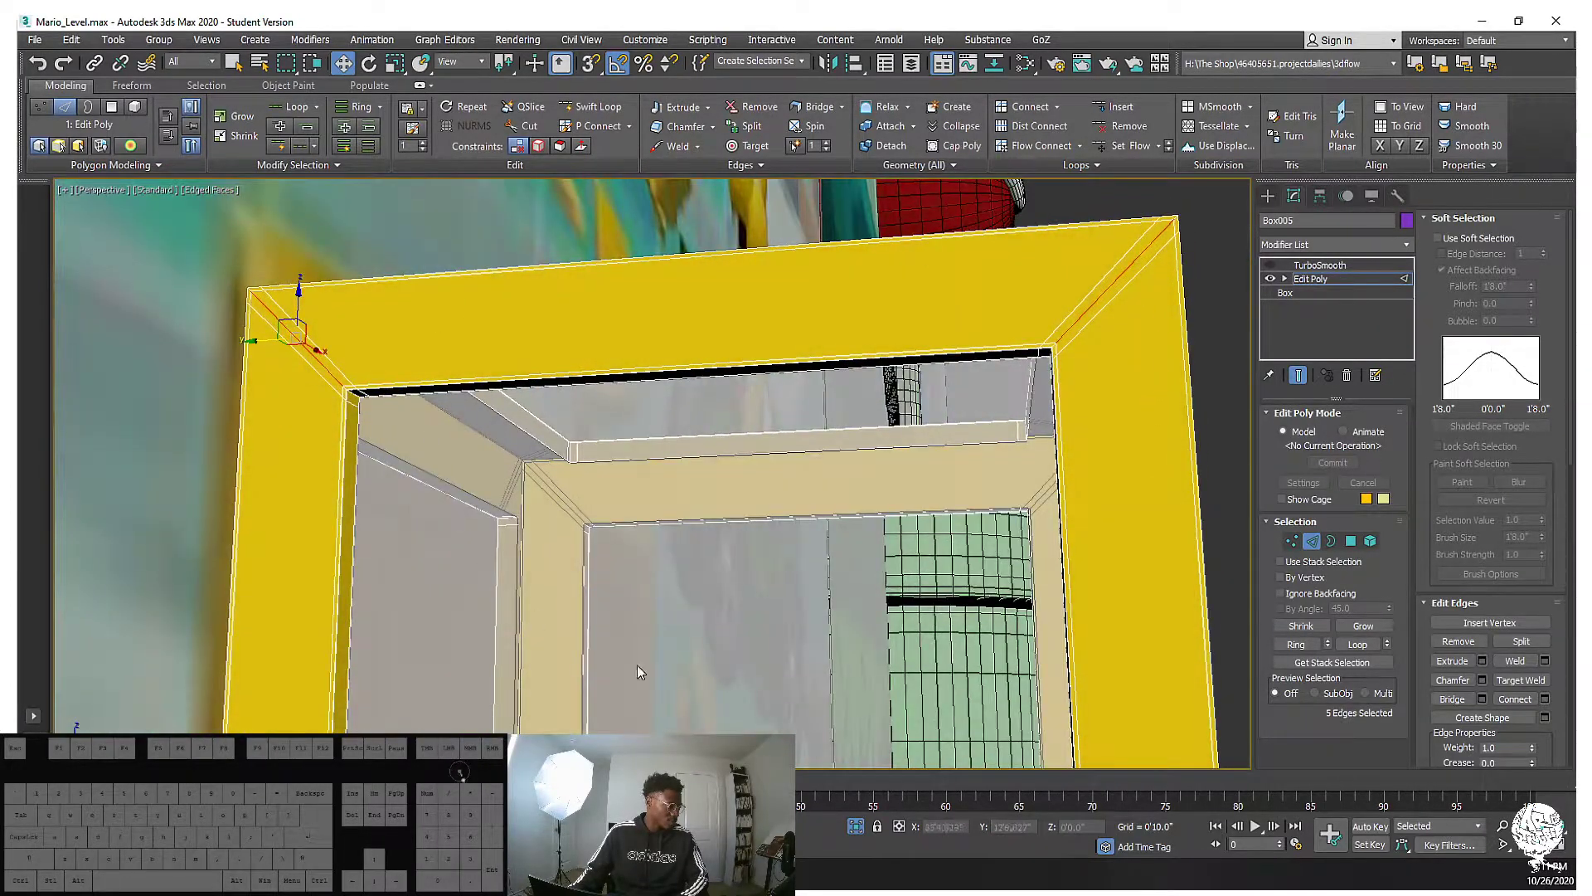
Check the dot gap setting and inspect the selected seam edges around the side face's corners
{"action": "scroll", "coordinate": [654, 331], "scroll_direction": "up", "scroll_amount": 5}
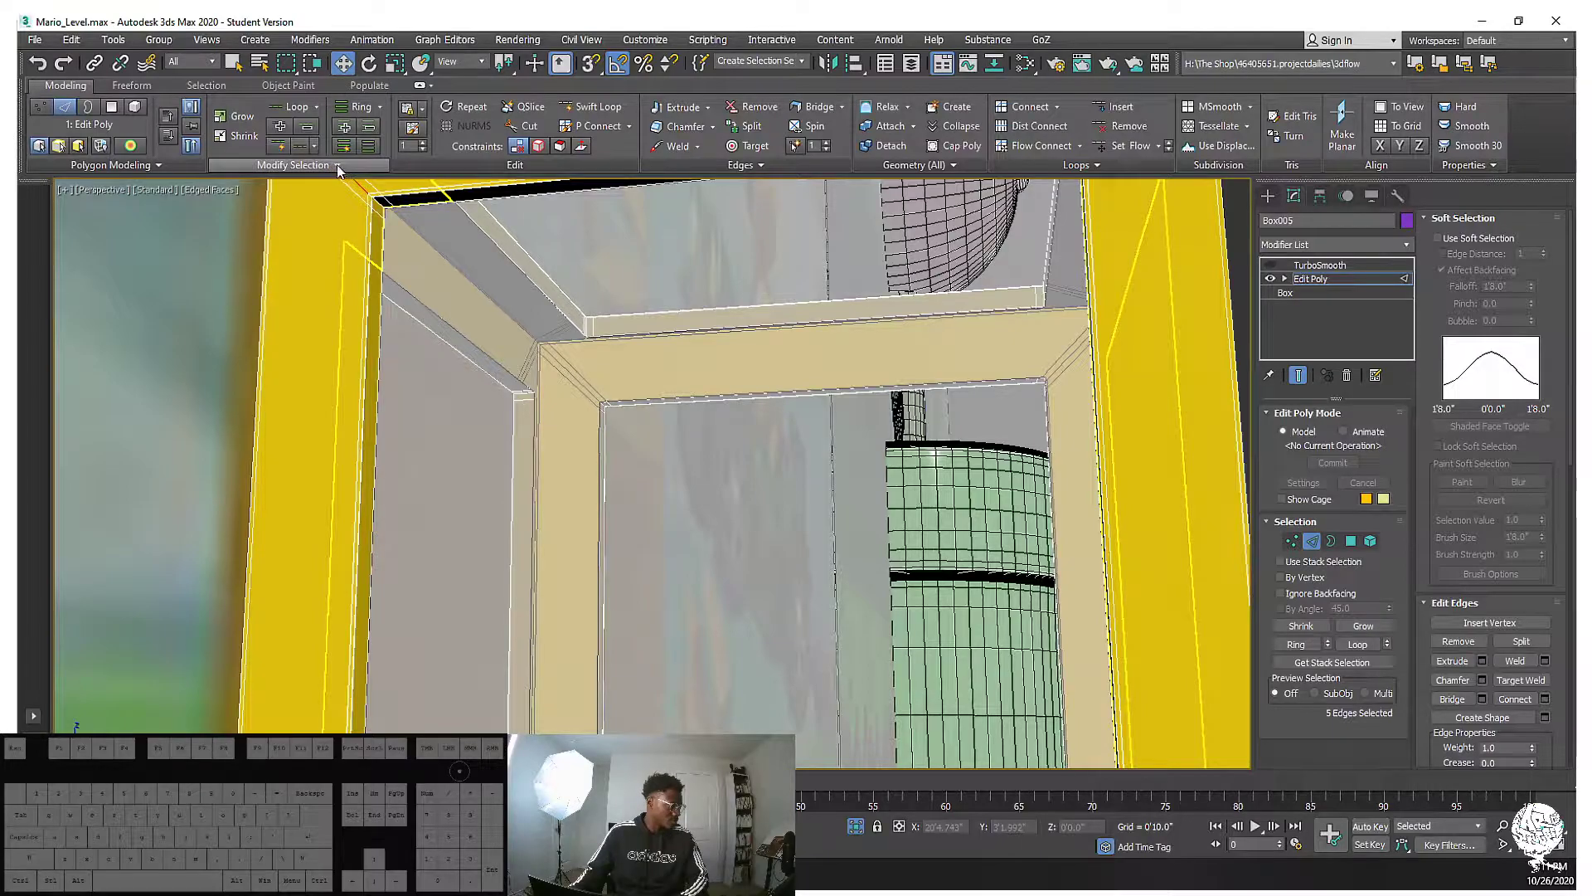
{"action": "left_click", "coordinate": [337, 164]}
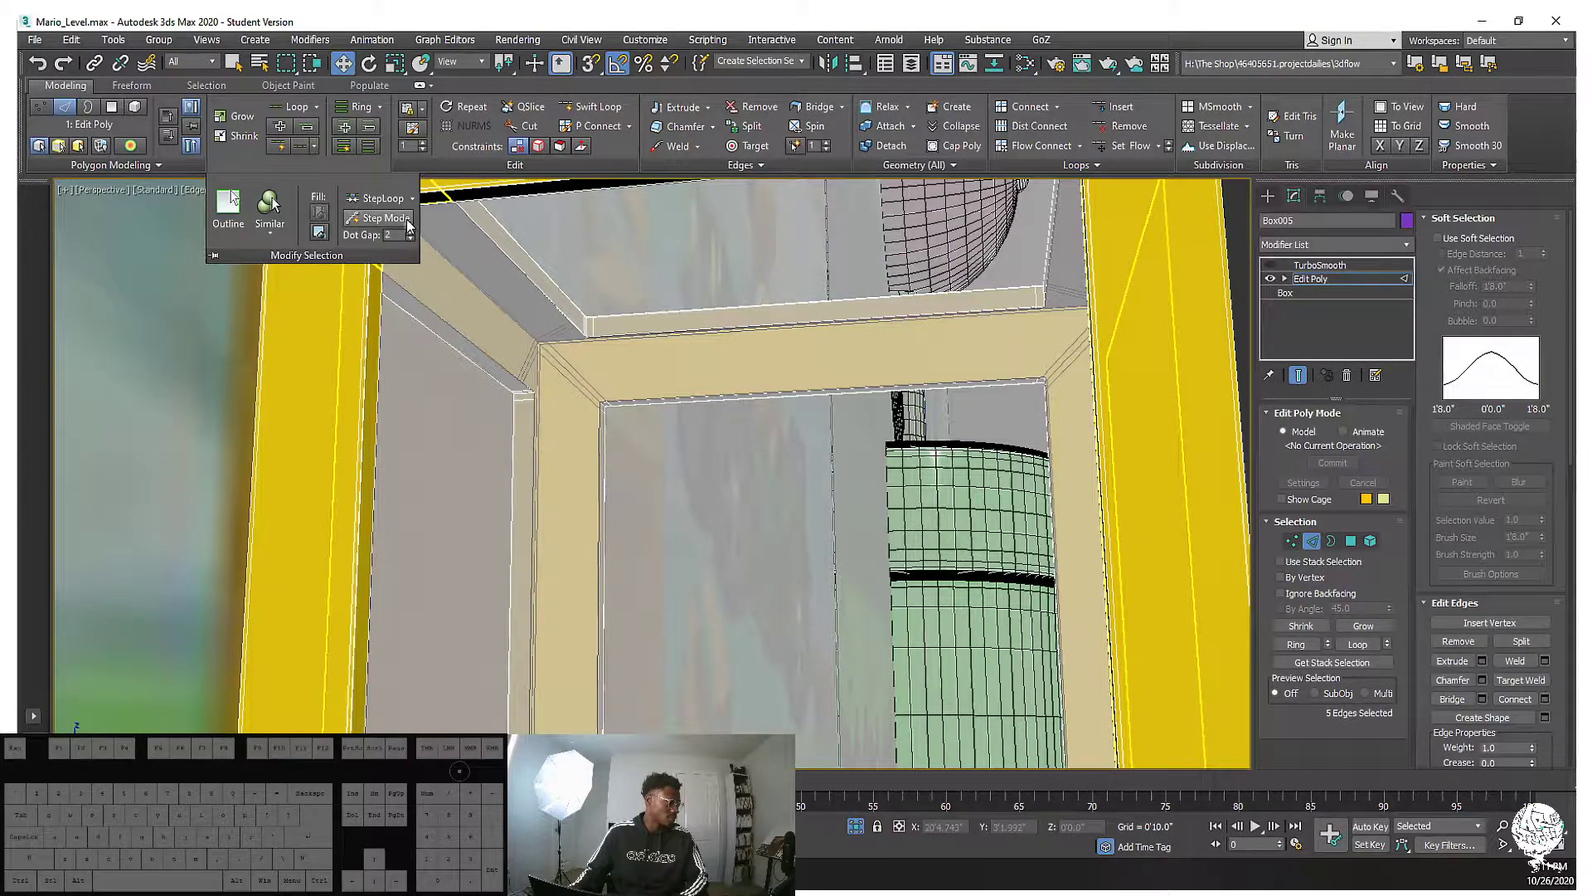
{"action": "middle_click_drag", "start_coordinate": [652, 277], "coordinate": [739, 408], "text": "alt"}
{"action": "scroll", "coordinate": [738, 407], "scroll_direction": "up", "scroll_amount": 8}
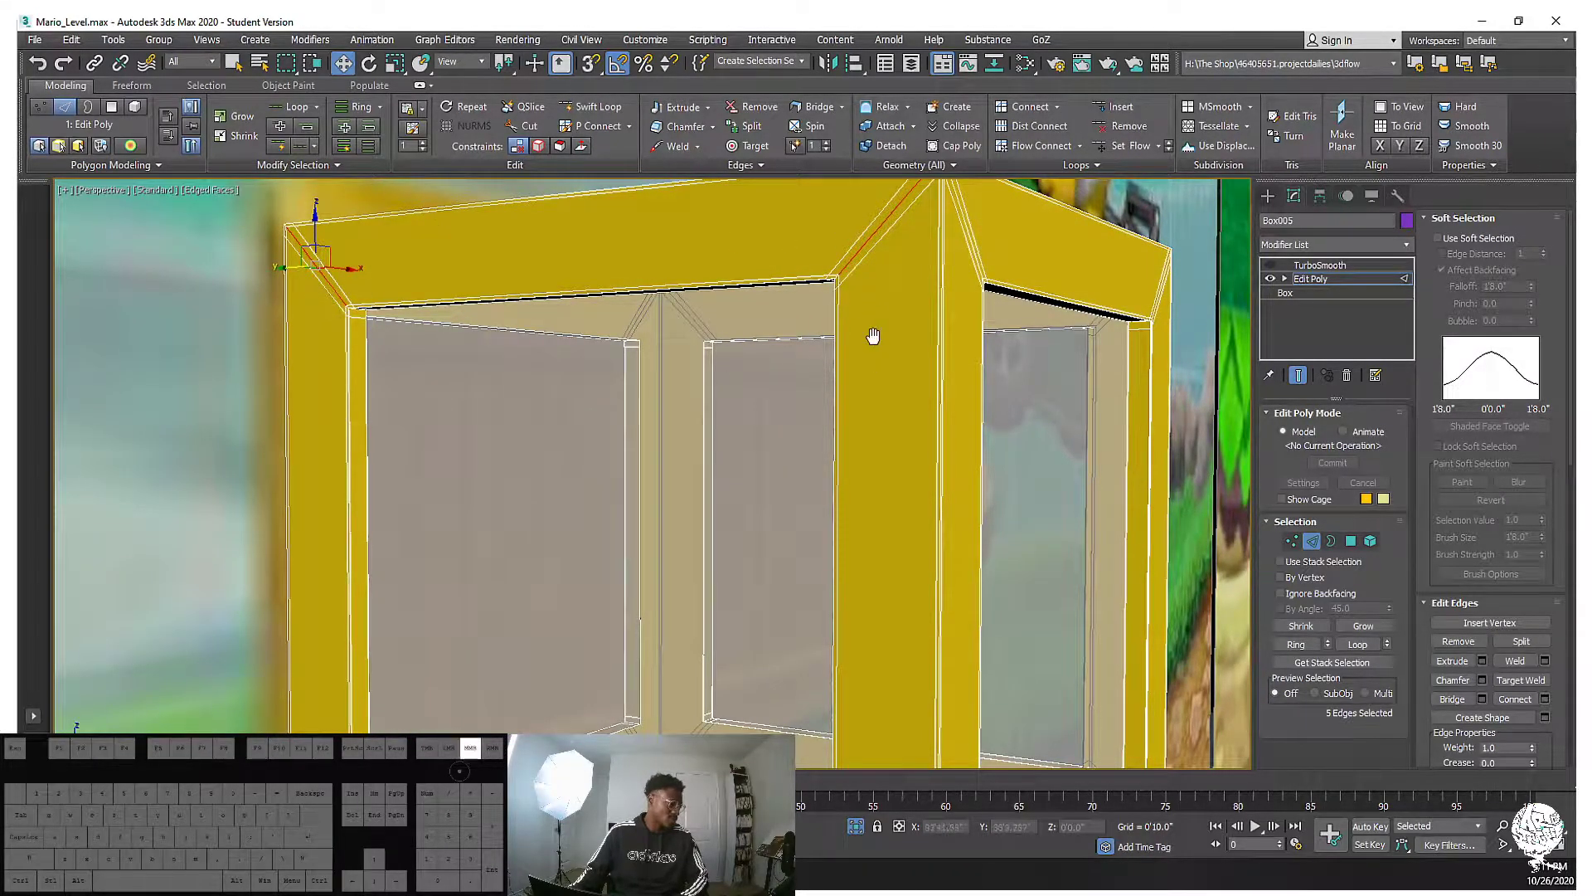
{"action": "scroll", "coordinate": [874, 338], "scroll_direction": "down", "scroll_amount": 5}
{"action": "middle_click_drag", "start_coordinate": [912, 381], "coordinate": [960, 434], "text": "alt"}
{"action": "scroll", "coordinate": [893, 540], "scroll_direction": "up", "scroll_amount": 5}
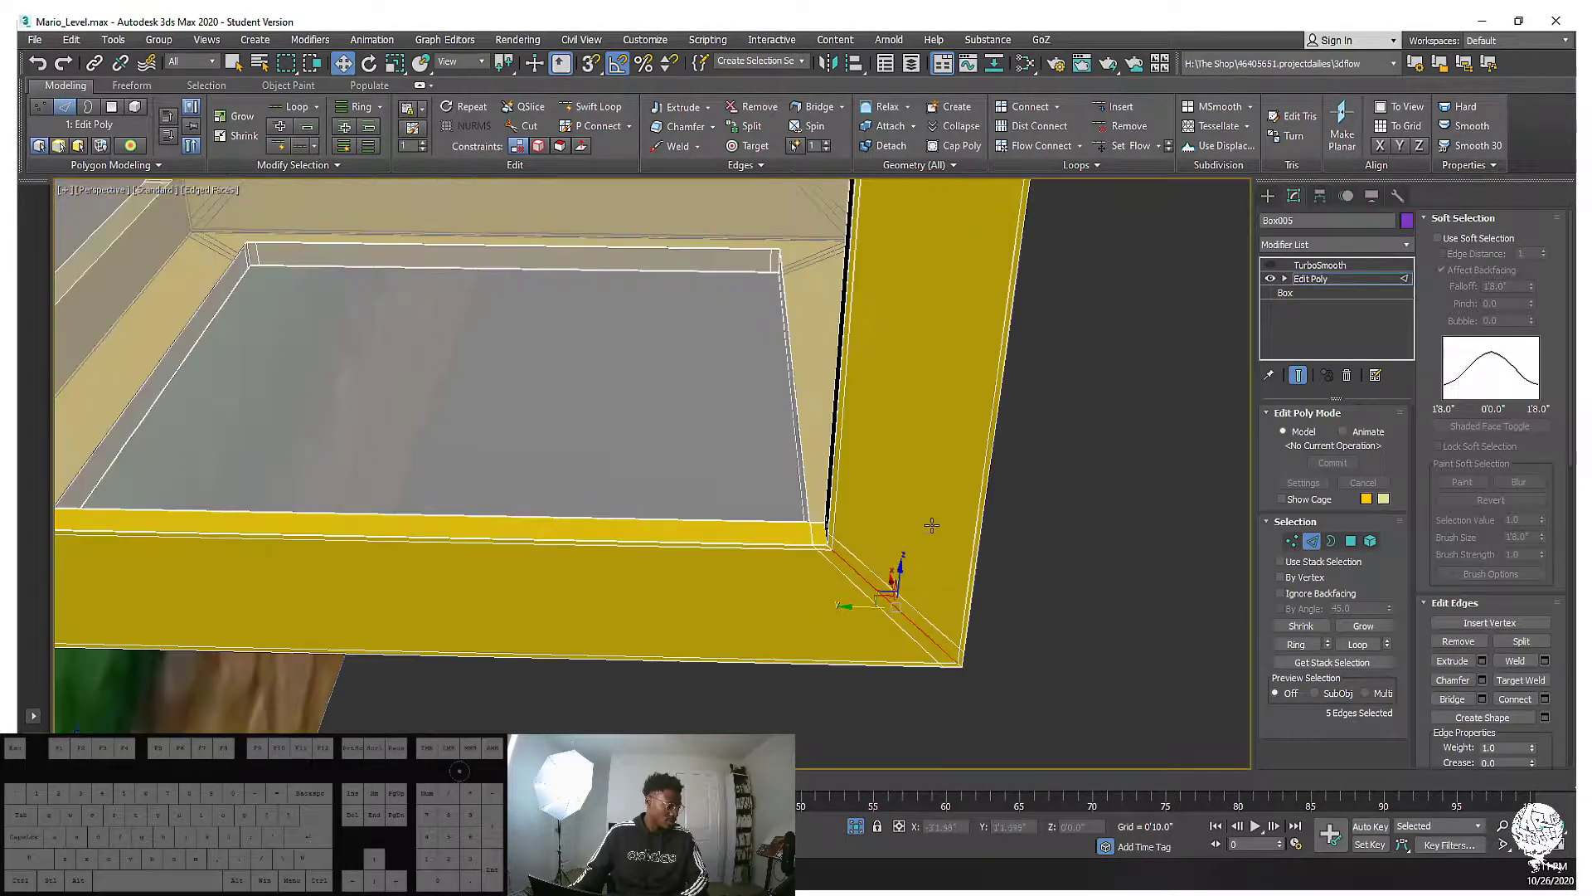
Extend the selected side-face seam edges to full loops and split them
{"action": "left_click", "coordinate": [1358, 644]}
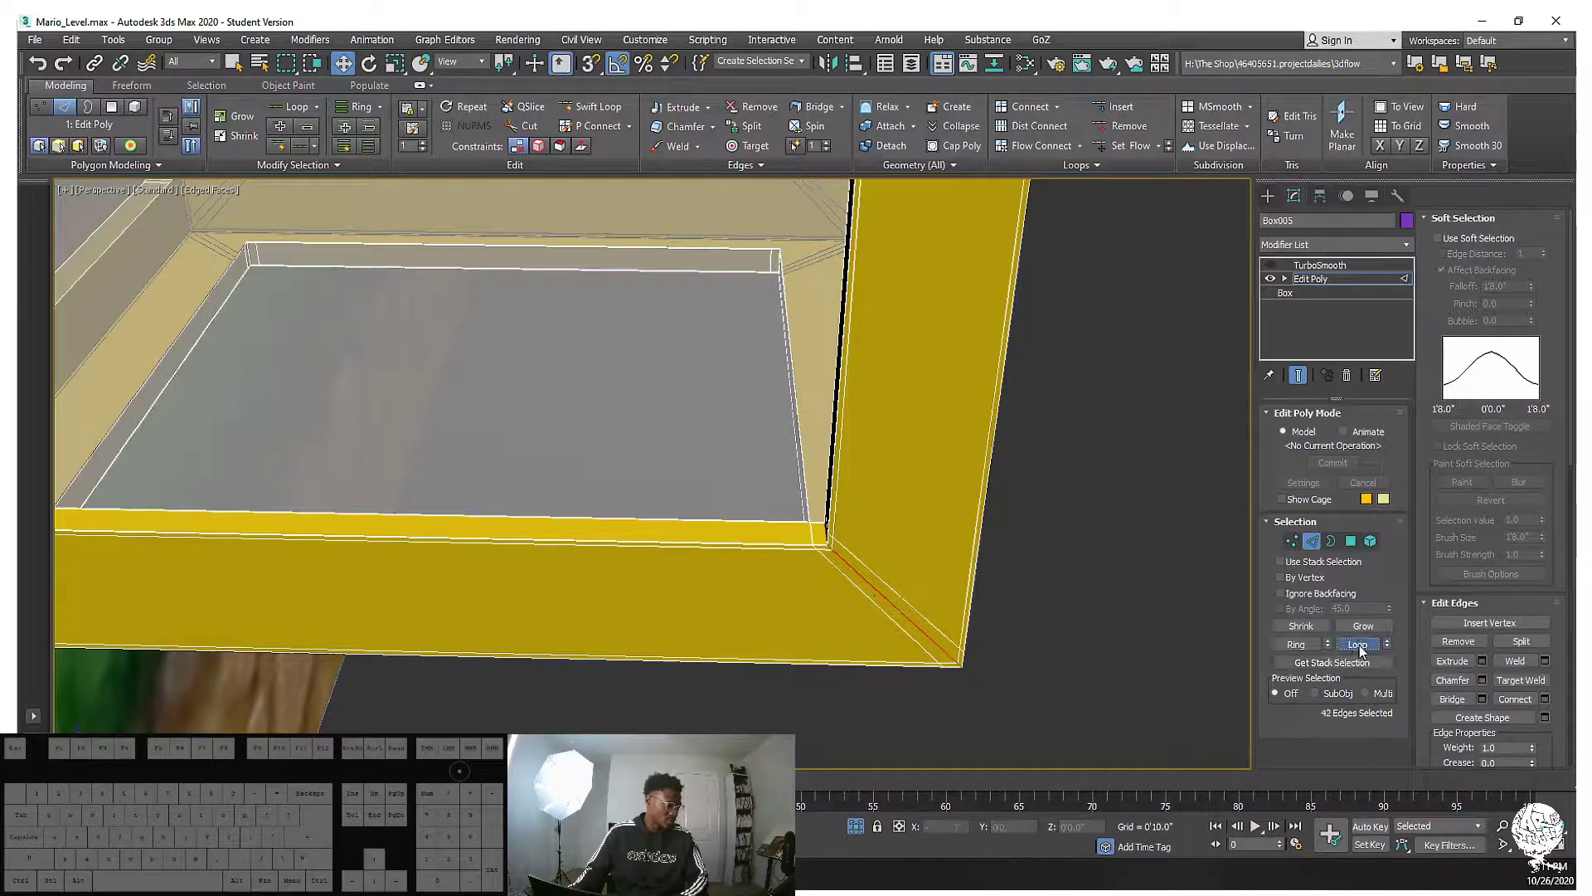
{"action": "right_click", "coordinate": [893, 532]}
{"action": "left_click", "coordinate": [865, 577]}
{"action": "middle_click_drag", "start_coordinate": [864, 569], "coordinate": [779, 461], "text": "alt"}
{"action": "scroll", "coordinate": [782, 459], "scroll_direction": "down", "scroll_amount": 6}
{"action": "scroll", "coordinate": [786, 456], "scroll_direction": "down", "scroll_amount": 3}
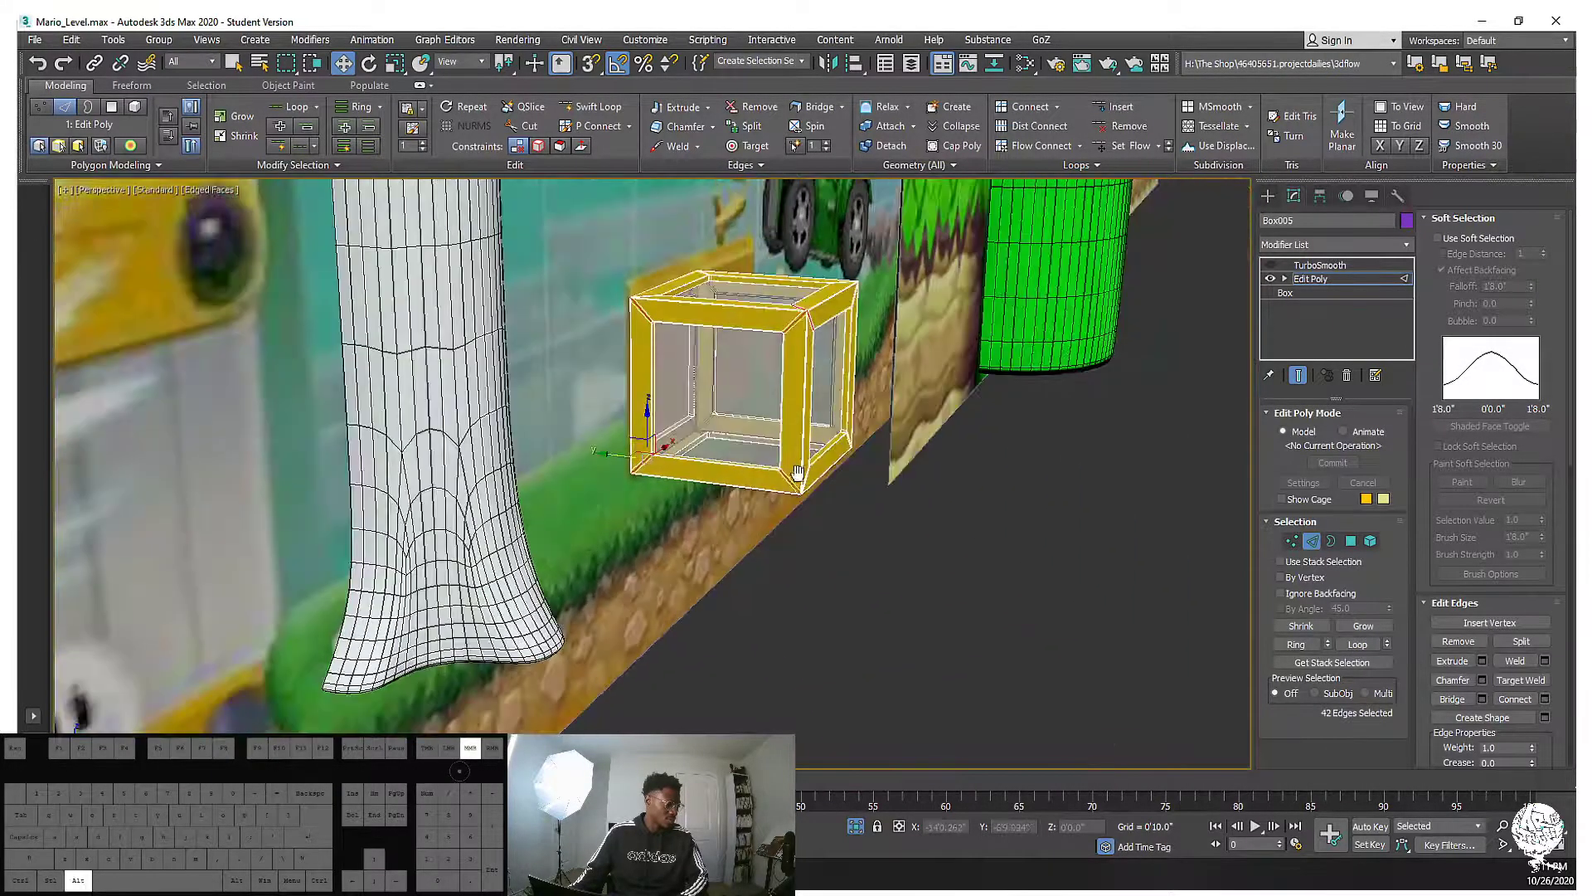
Select the frame's pieces in Element mode from several sides to check which planks are still joined
{"action": "left_click", "coordinate": [1371, 541]}
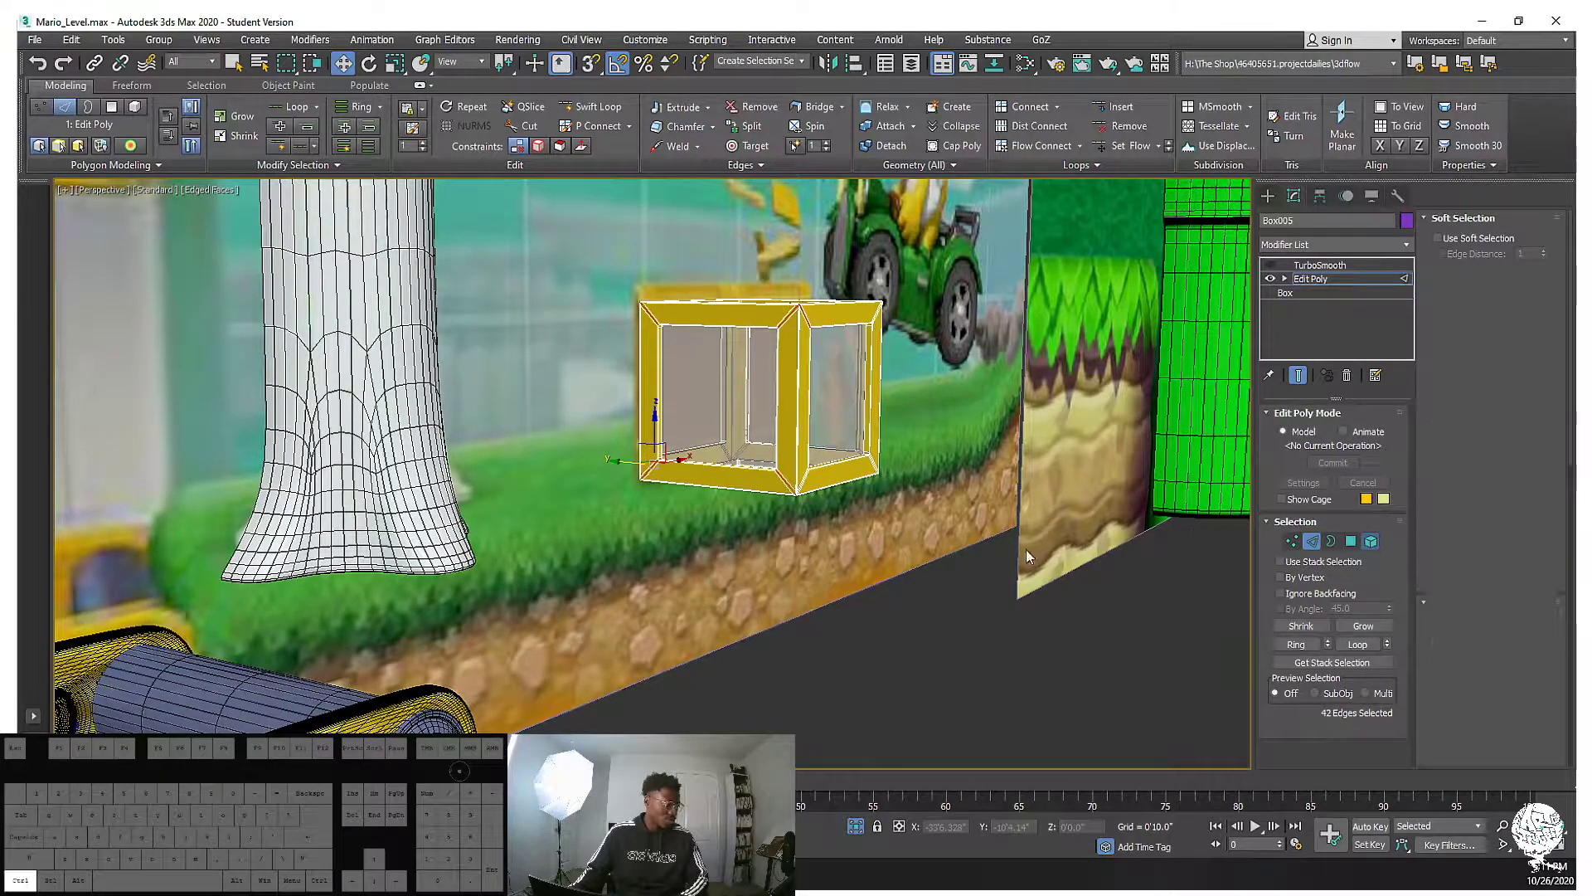
{"action": "left_click", "coordinate": [785, 403]}
{"action": "left_click", "coordinate": [815, 315]}
{"action": "middle_click_drag", "start_coordinate": [815, 315], "coordinate": [900, 333], "text": "alt"}
{"action": "left_click", "coordinate": [906, 340]}
{"action": "middle_click_drag", "start_coordinate": [848, 457], "coordinate": [699, 549], "text": "alt"}
{"action": "left_click", "coordinate": [728, 457]}
{"action": "left_click", "coordinate": [808, 583]}
{"action": "middle_click_drag", "start_coordinate": [808, 583], "coordinate": [853, 406], "text": "alt"}
{"action": "scroll", "coordinate": [853, 406], "scroll_direction": "up", "scroll_amount": 10}
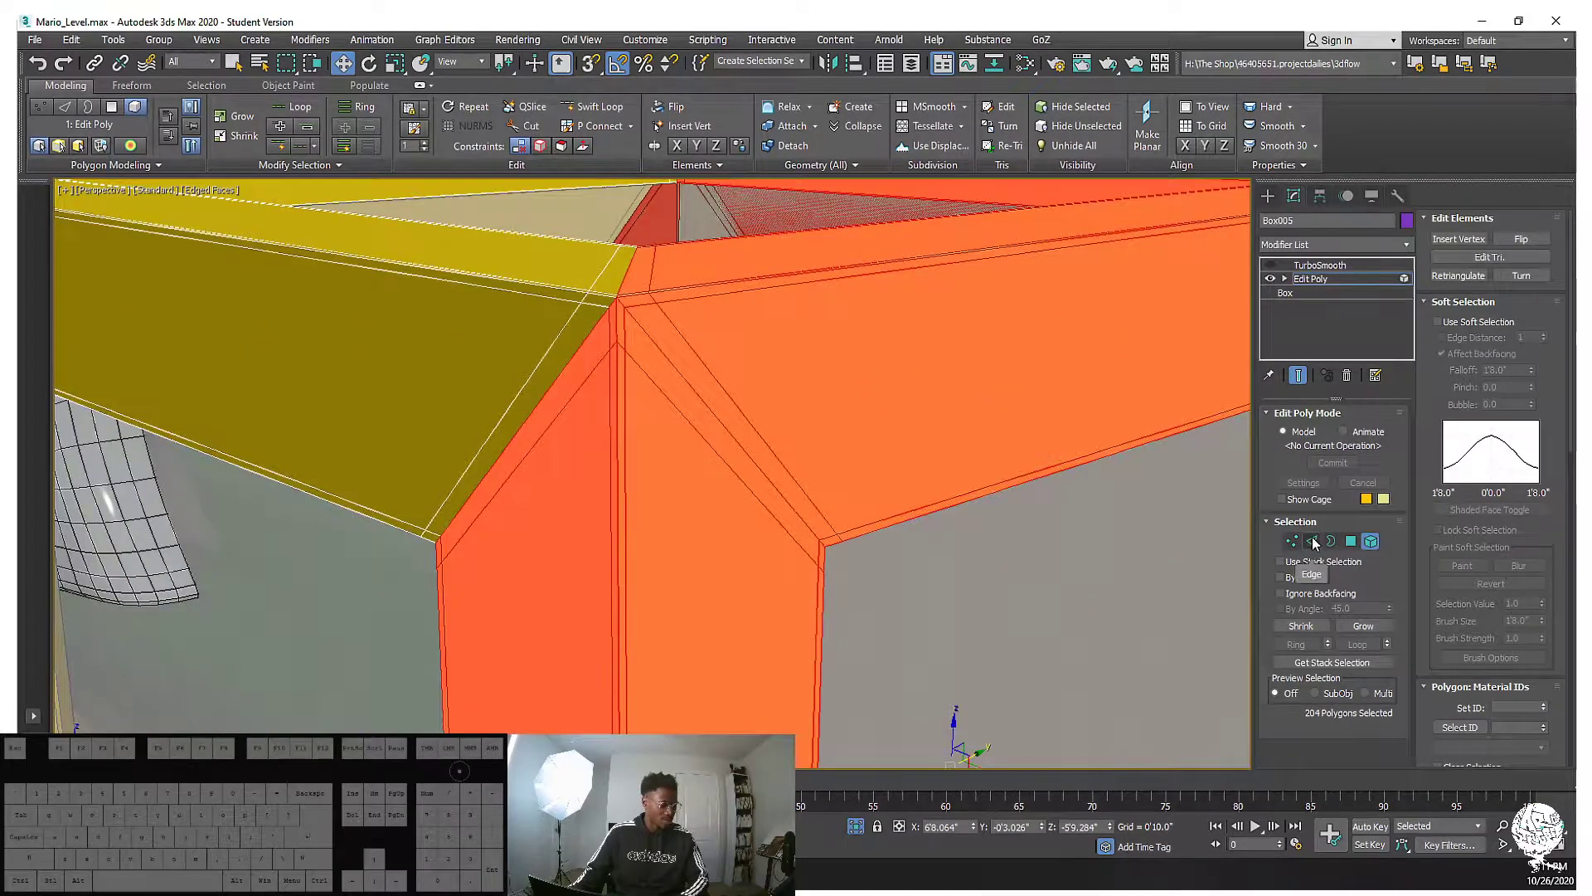
Select the middle seam edges at the corners of the next joined side face with Dot Ring and split them
{"action": "left_click", "coordinate": [1313, 543]}
{"action": "left_click", "coordinate": [663, 355]}
{"action": "middle_click_drag", "start_coordinate": [678, 357], "coordinate": [283, 174], "text": "alt"}
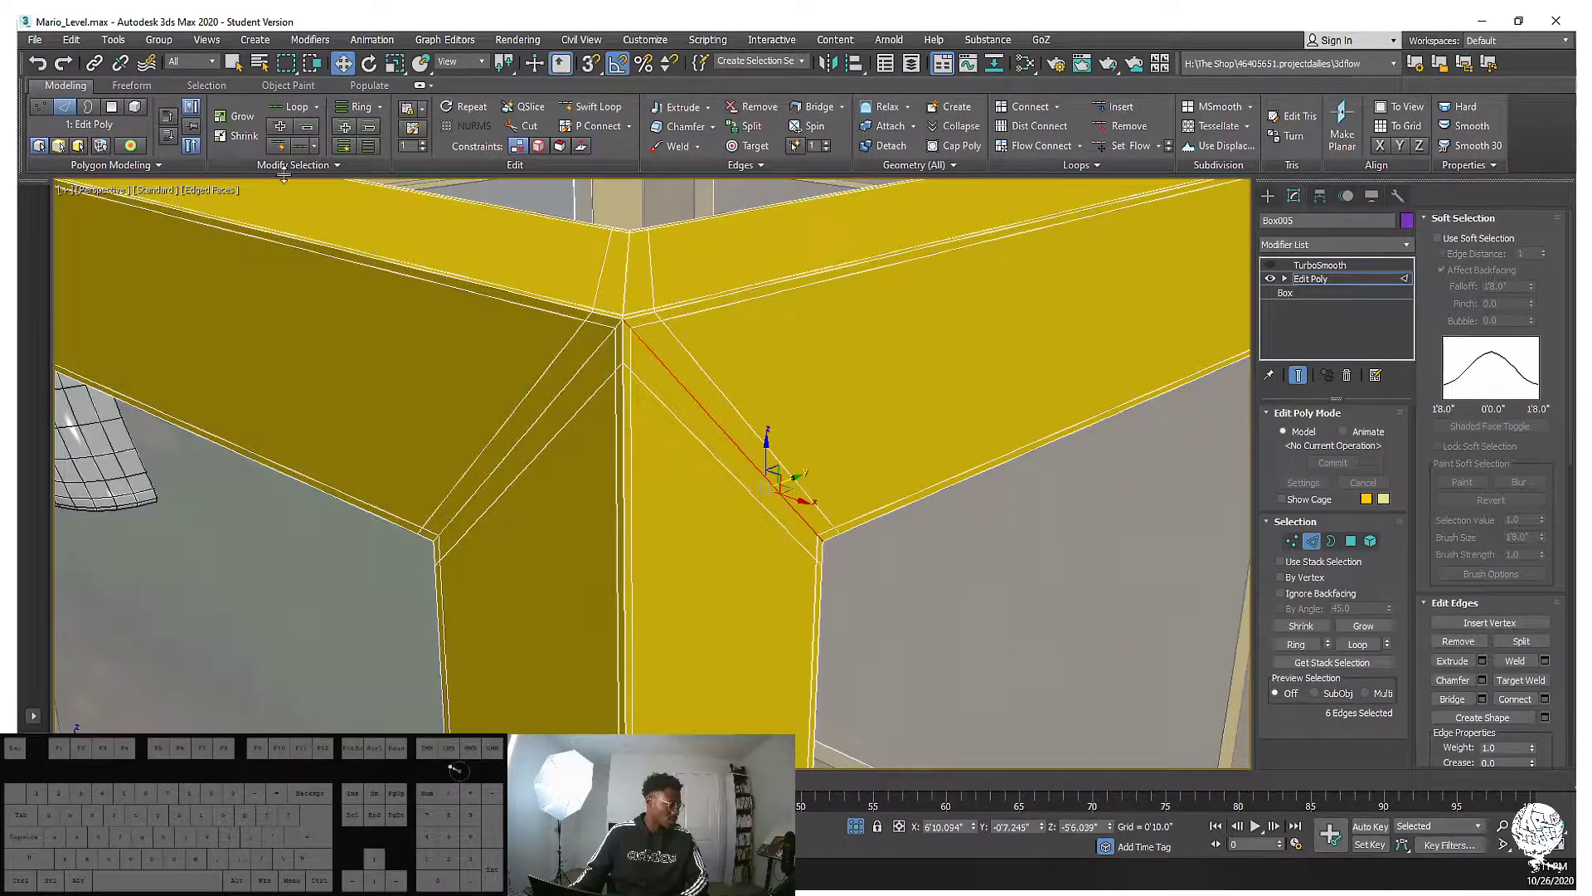
{"action": "left_click", "coordinate": [366, 148]}
{"action": "right_click", "coordinate": [862, 464]}
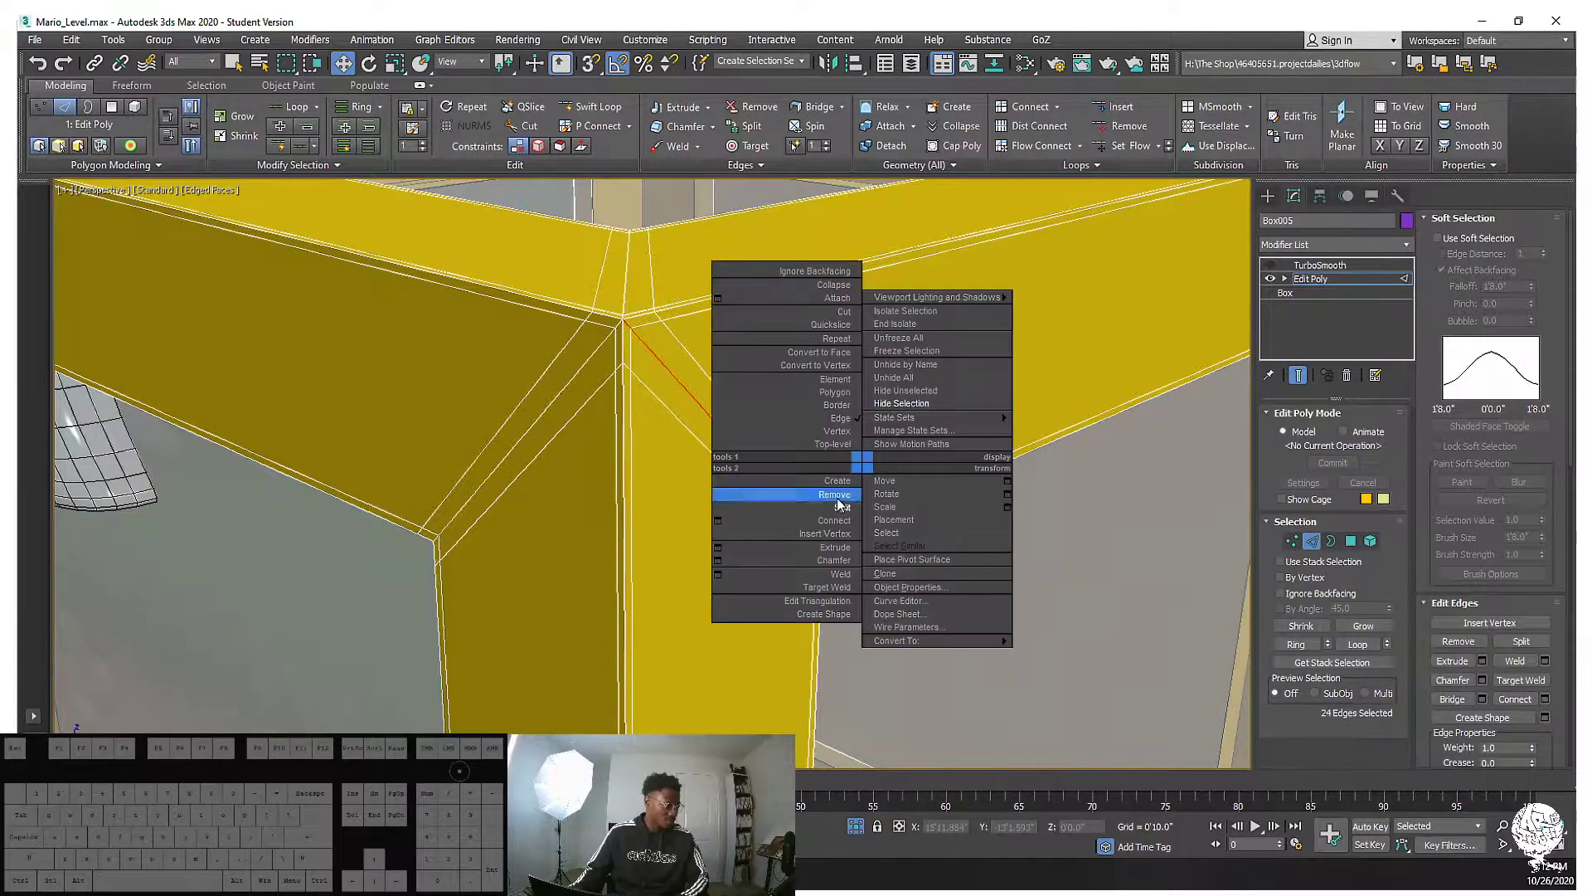
{"action": "left_click", "coordinate": [853, 507]}
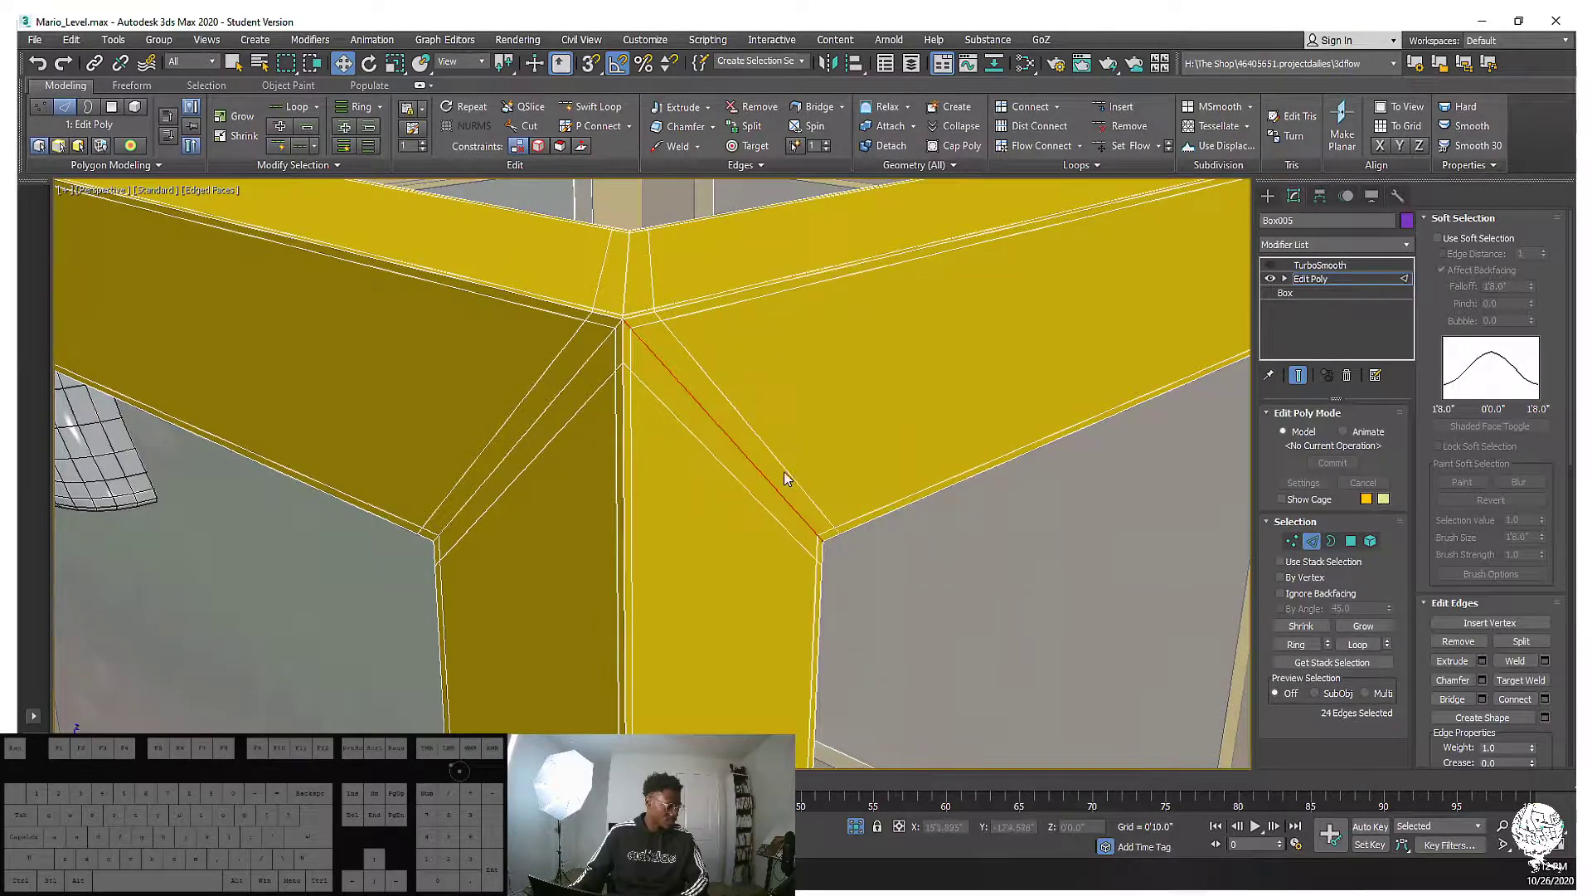
Check the frame's elements again from below and behind for corner seams that remain unsplit
{"action": "scroll", "coordinate": [652, 363], "scroll_direction": "down", "scroll_amount": 5}
{"action": "middle_click_drag", "start_coordinate": [652, 369], "coordinate": [652, 326], "text": "alt"}
{"action": "scroll", "coordinate": [678, 384], "scroll_direction": "up", "scroll_amount": 3}
{"action": "middle_click_drag", "start_coordinate": [678, 381], "coordinate": [839, 413], "text": "alt"}
{"action": "scroll", "coordinate": [785, 392], "scroll_direction": "down", "scroll_amount": 3}
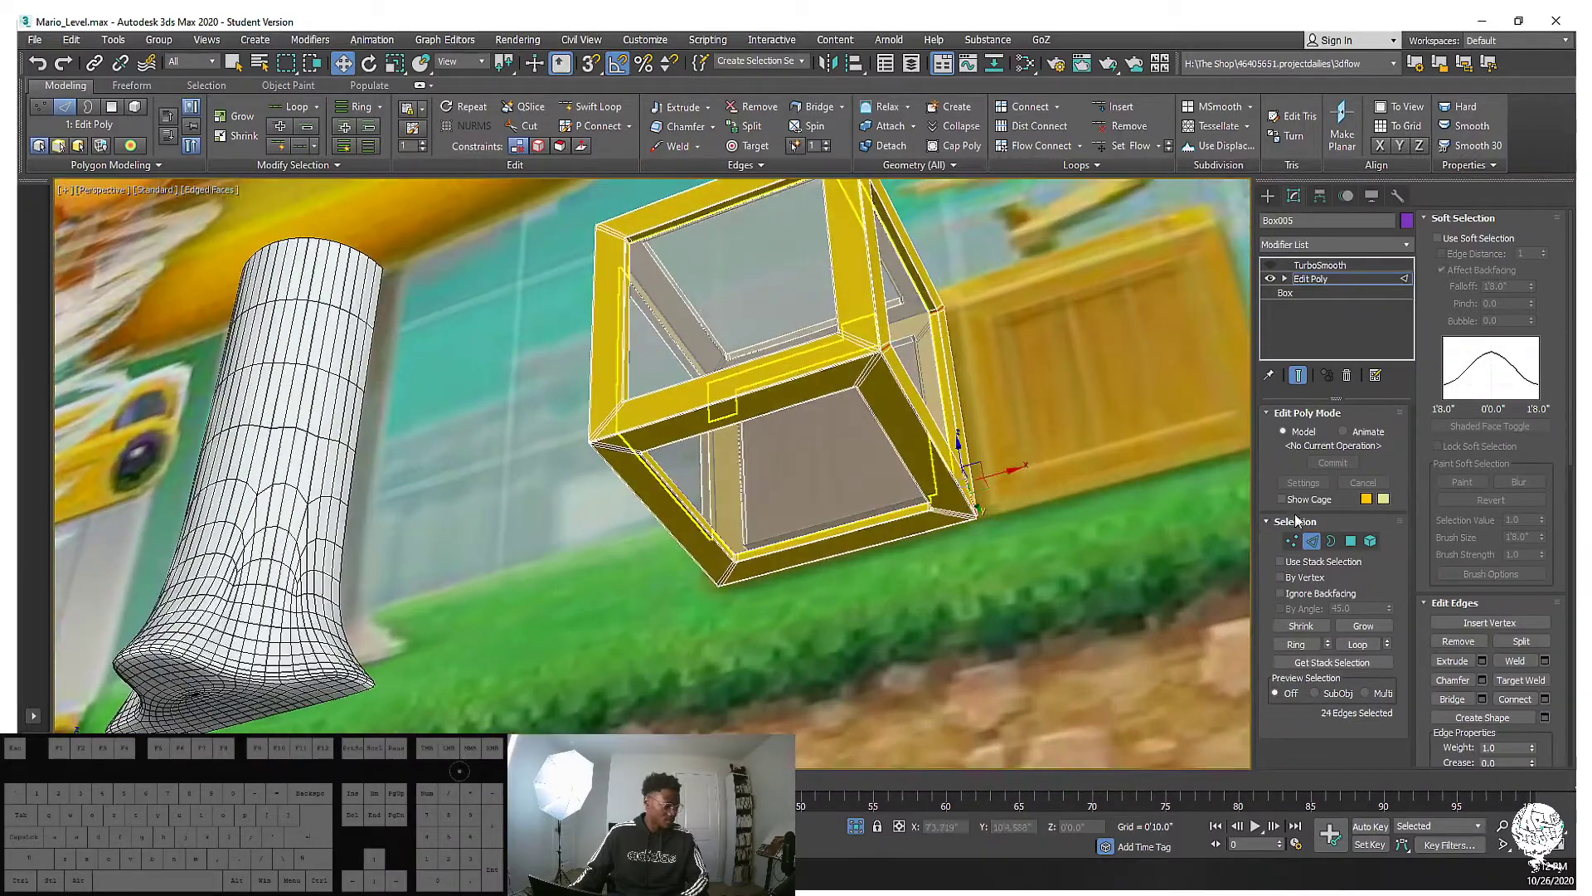
{"action": "left_click", "coordinate": [1370, 540]}
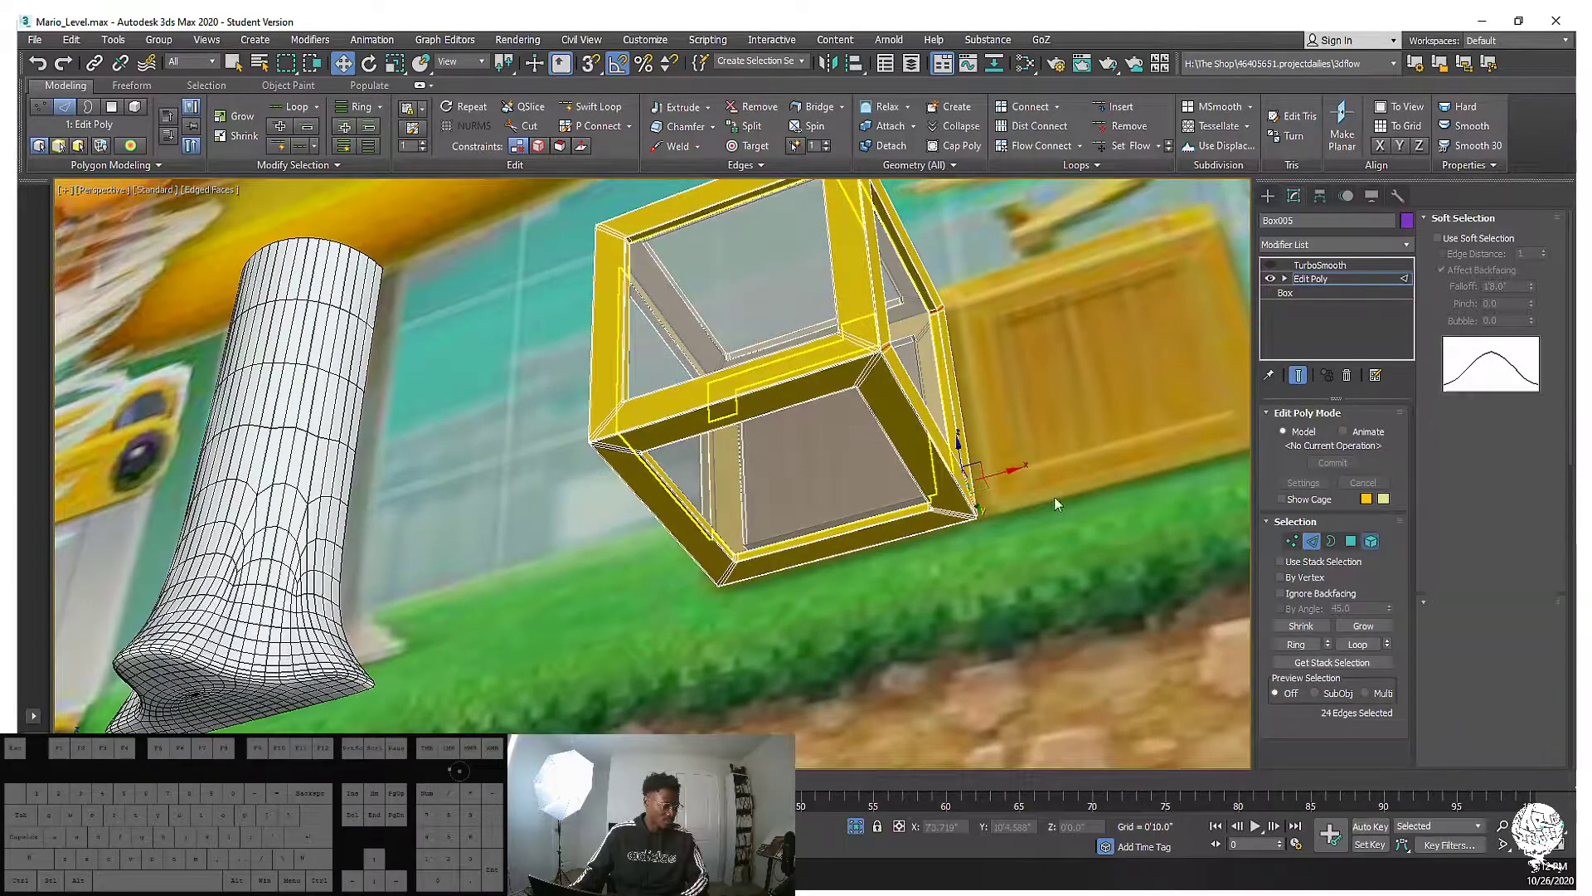
{"action": "left_click", "coordinate": [934, 474]}
{"action": "left_click", "coordinate": [971, 436]}
{"action": "left_click", "coordinate": [955, 434]}
{"action": "middle_click_drag", "start_coordinate": [924, 511], "coordinate": [1228, 539], "text": "alt"}
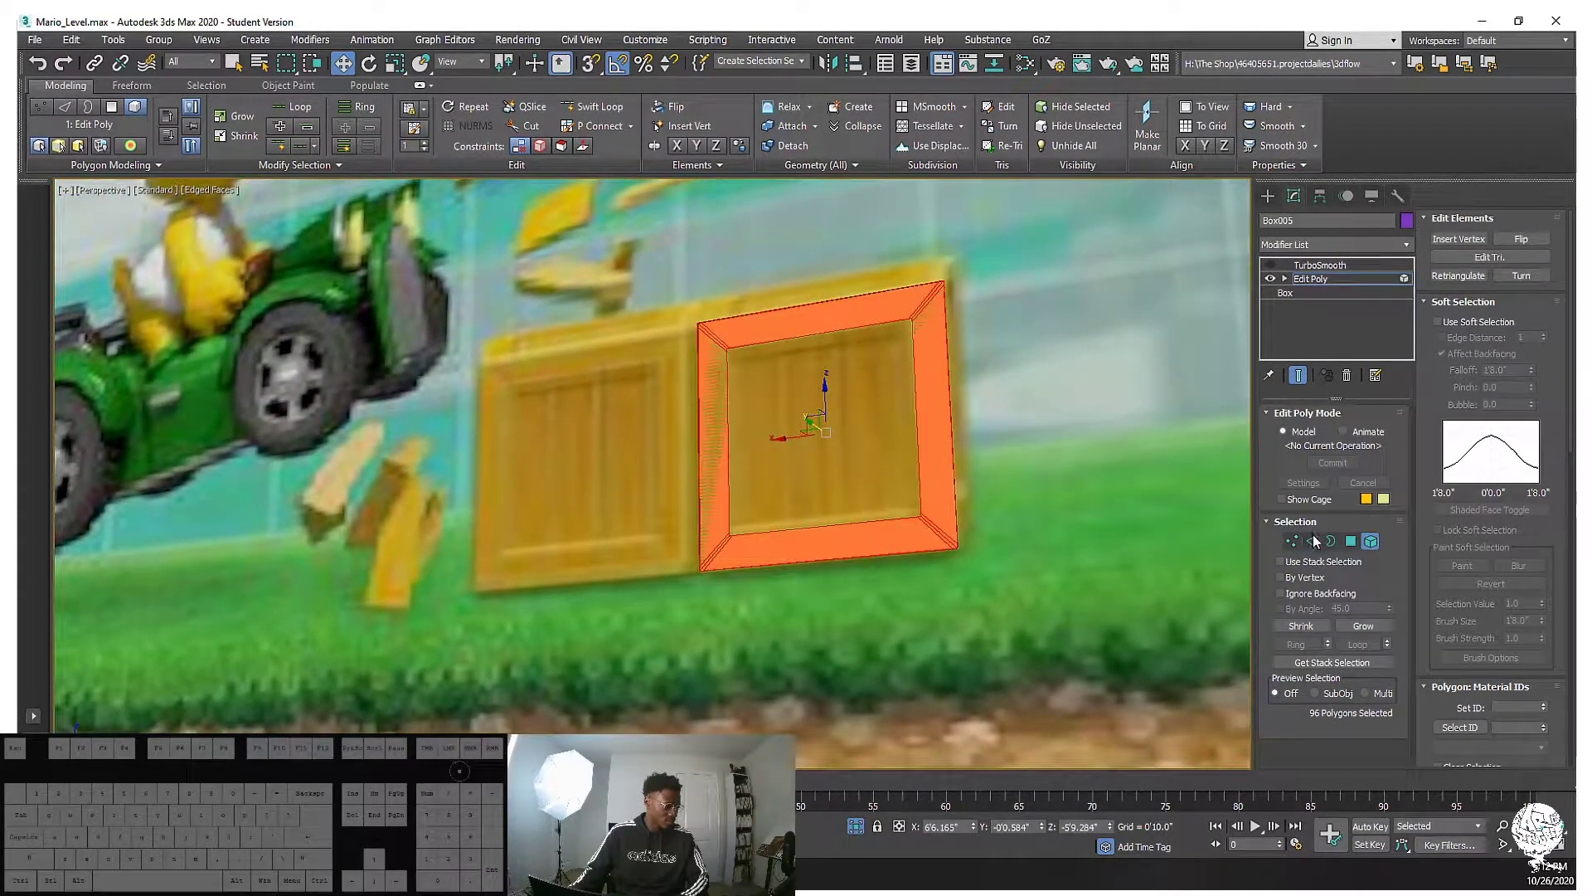
Select the middle seam edges at the back face's corners, extend them to loops and split them
{"action": "left_click", "coordinate": [1312, 541]}
{"action": "scroll", "coordinate": [931, 317], "scroll_direction": "up", "scroll_amount": 5}
{"action": "left_click", "coordinate": [919, 270]}
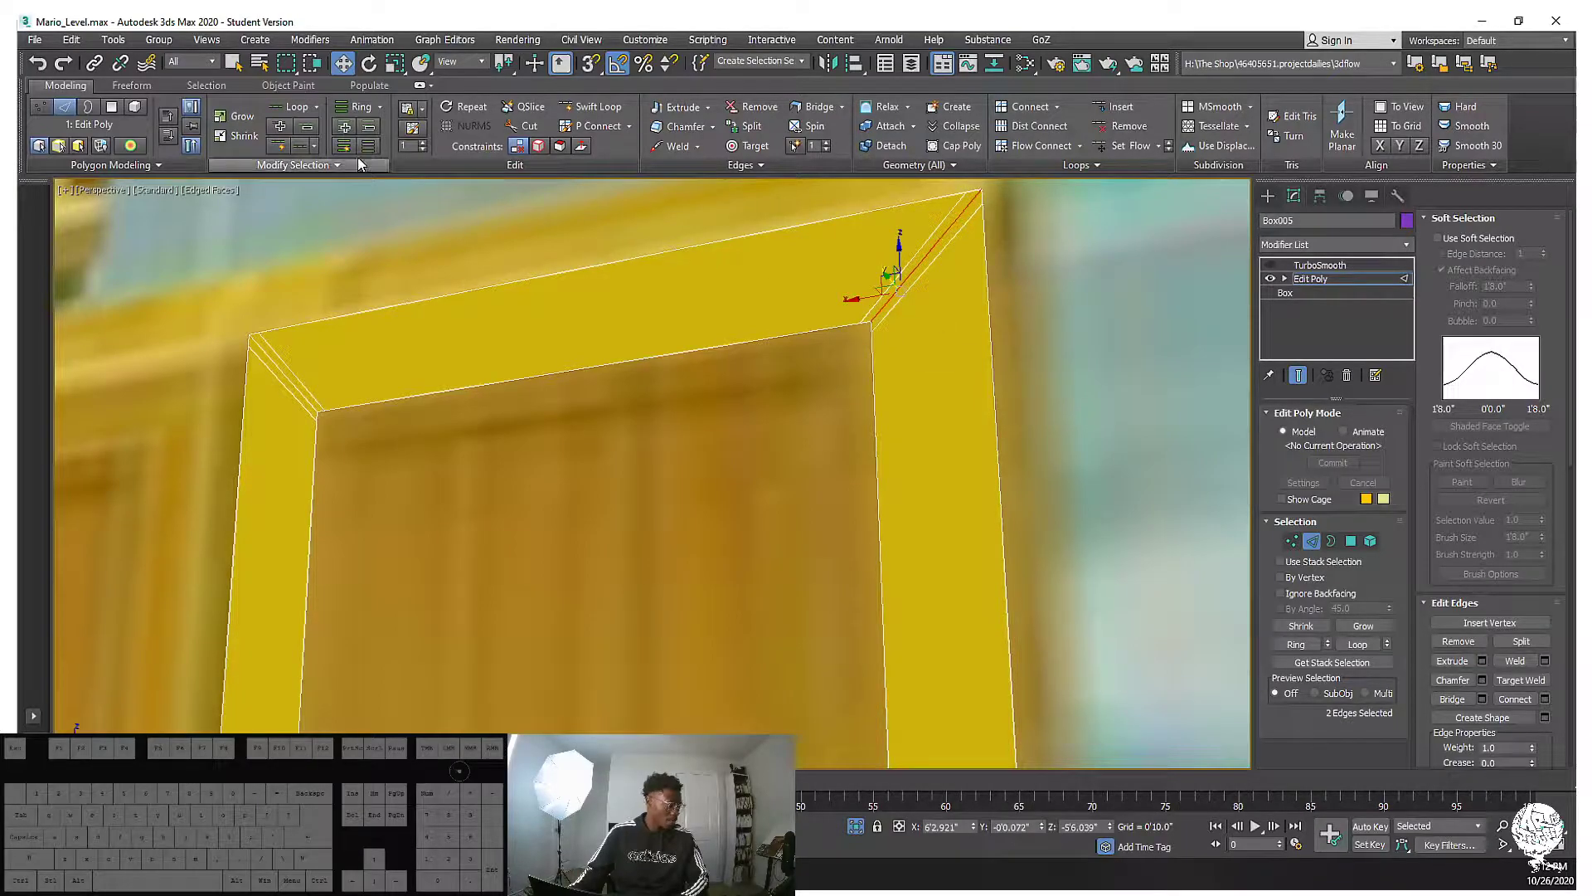
{"action": "left_click", "coordinate": [1357, 645]}
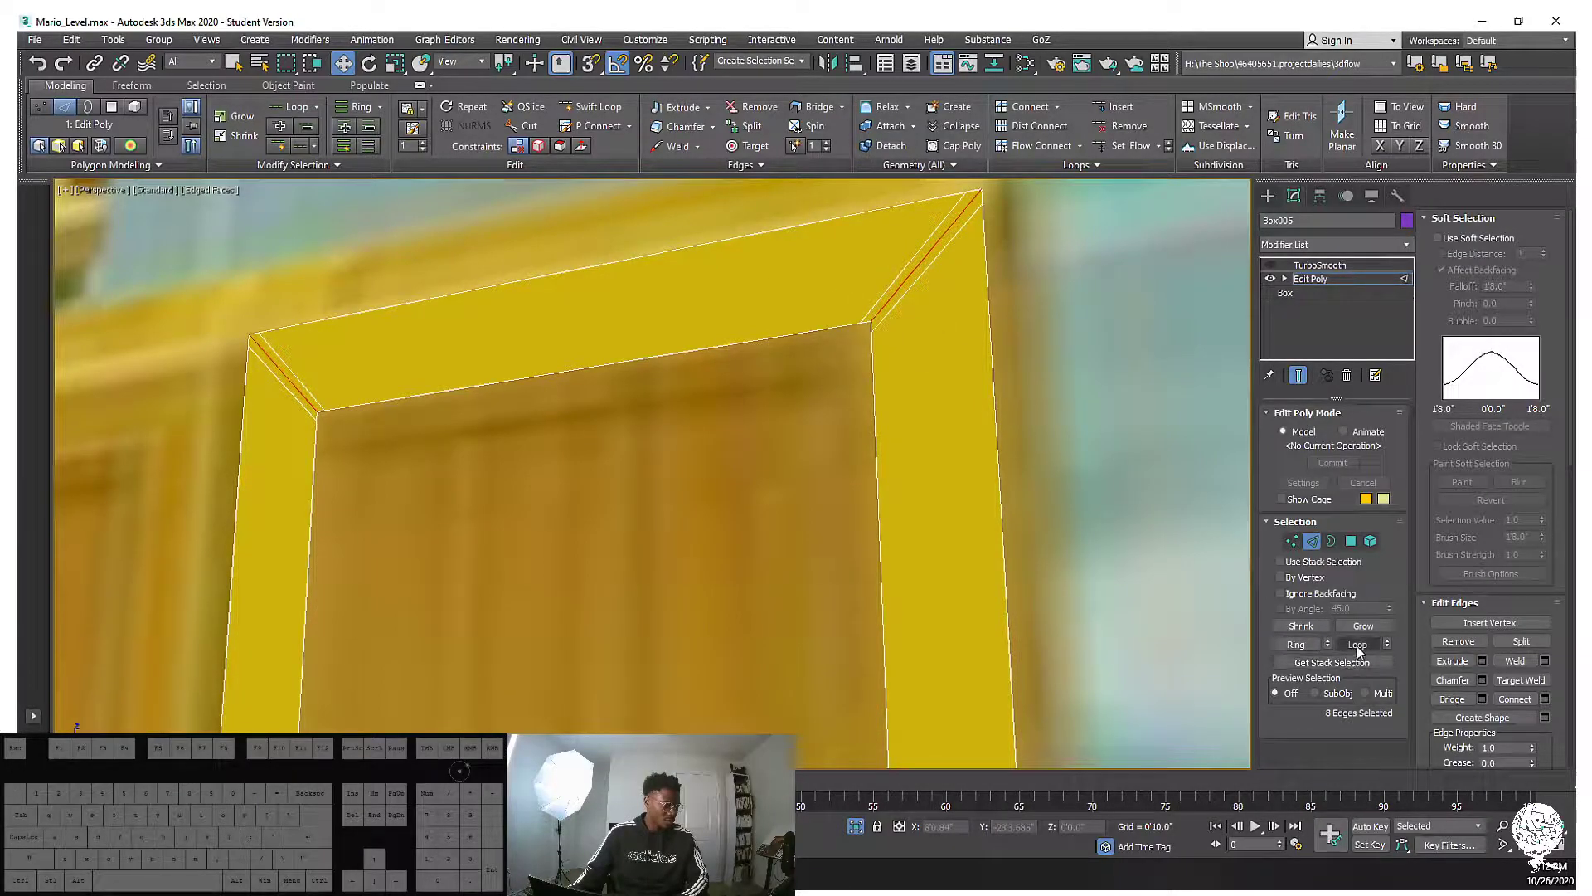
{"action": "right_click", "coordinate": [844, 495]}
Turn the frame's TurboSmooth modifier back on and view the smoothed corners
{"action": "middle_click_drag", "start_coordinate": [728, 385], "coordinate": [1368, 322], "text": "alt"}
{"action": "left_click", "coordinate": [1320, 265]}
{"action": "left_click", "coordinate": [1270, 264]}
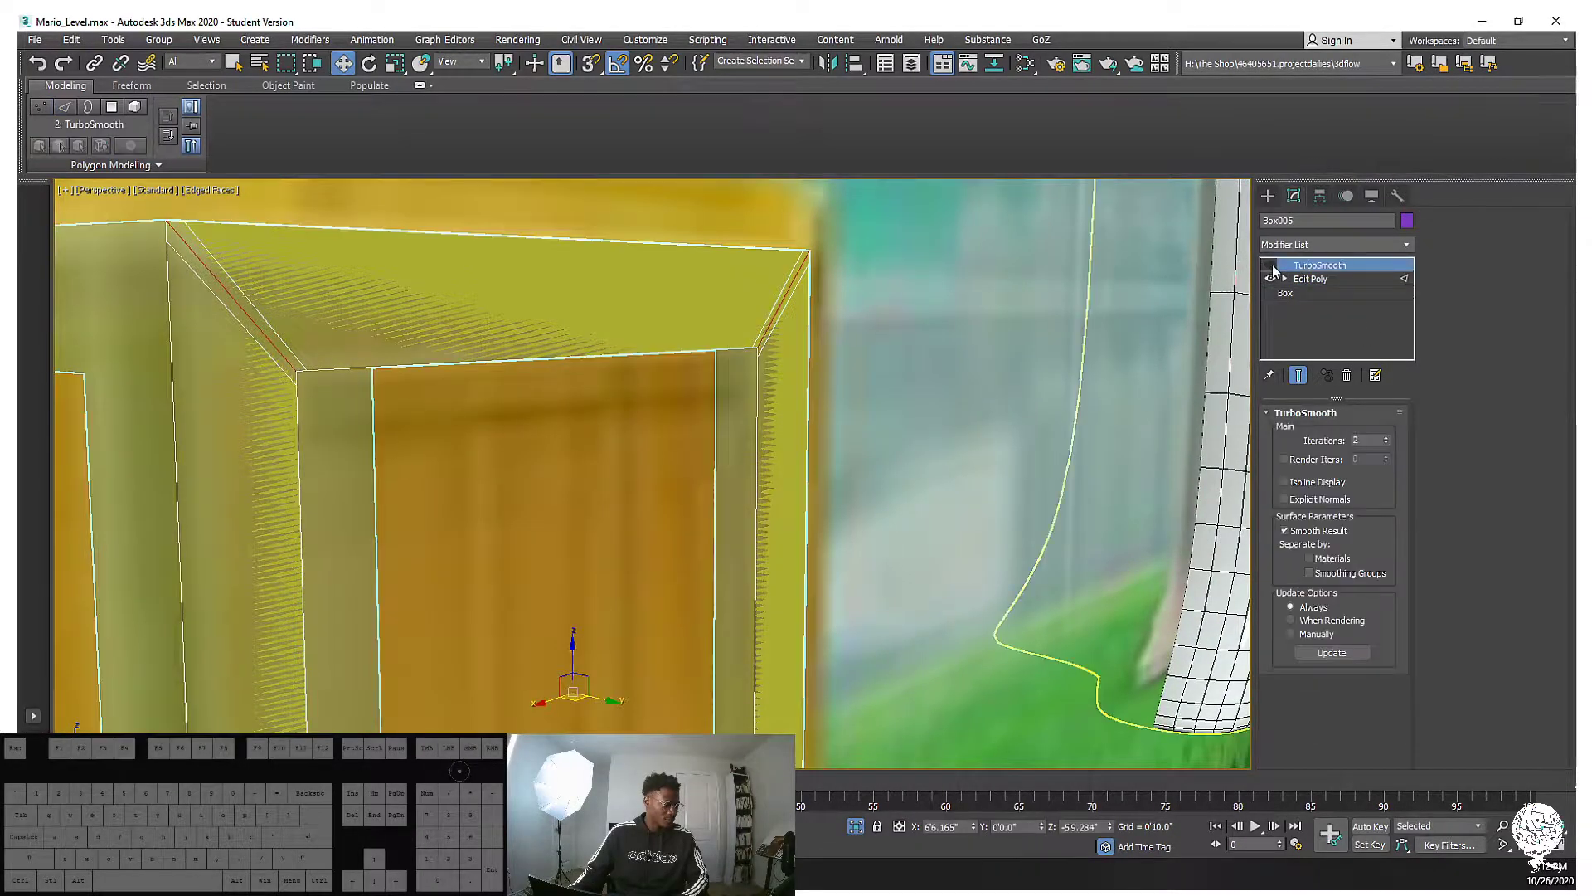
{"action": "mouse_move", "coordinate": [1081, 290]}
{"action": "middle_mouse_down", "text": "alt"}
{"action": "mouse_move", "coordinate": [855, 290]}
{"action": "mouse_move", "coordinate": [1078, 292]}
{"action": "middle_mouse_up", "text": "alt"}
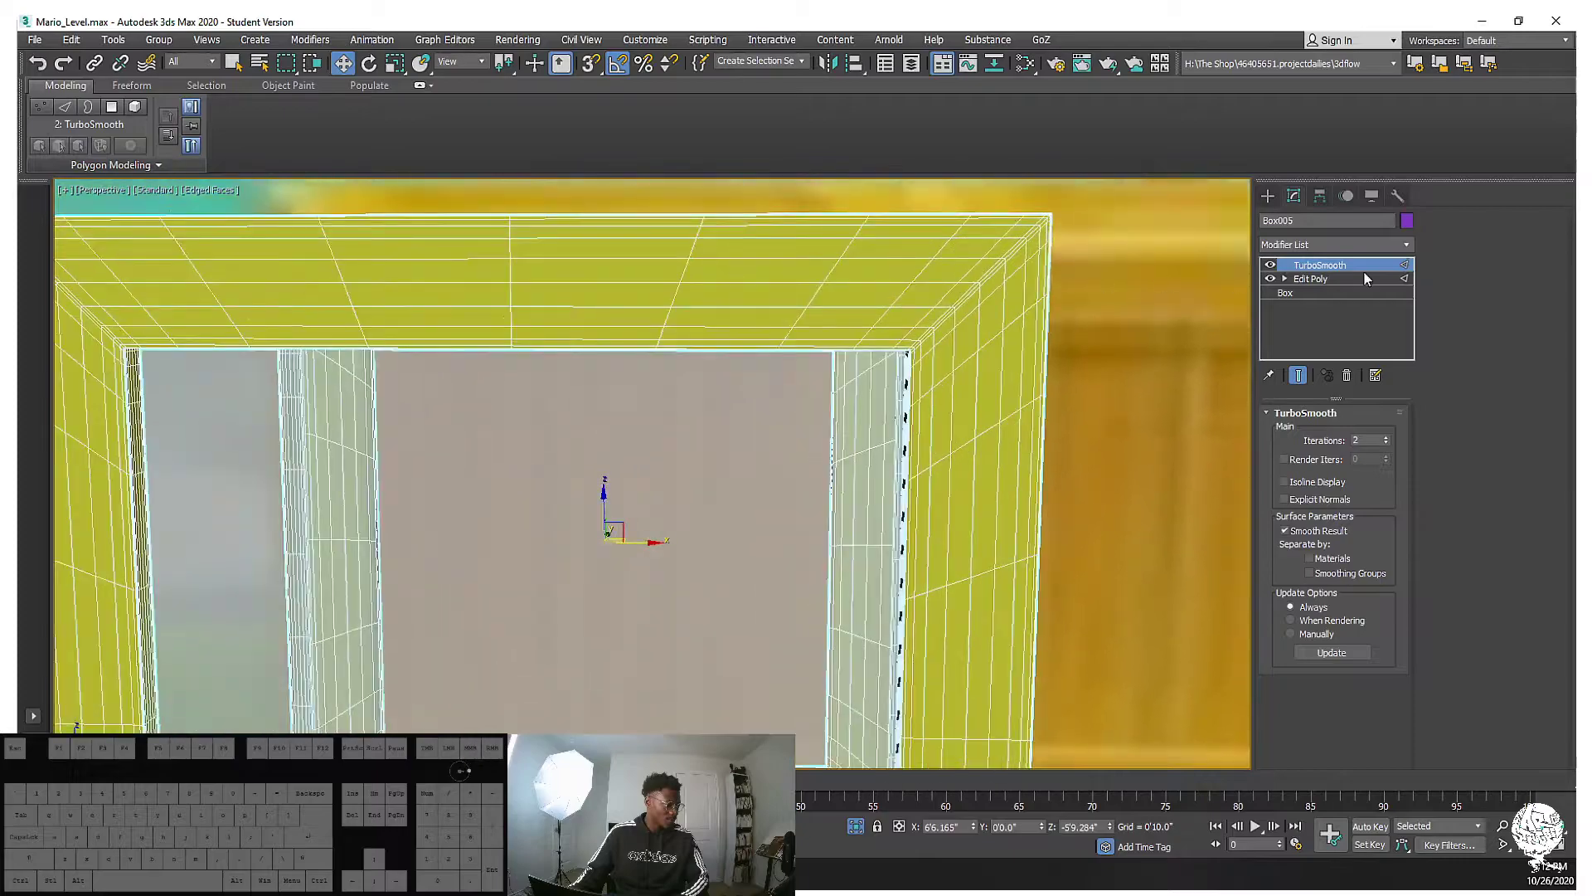
Add a Shell modifier below TurboSmooth with the outer amount at 0 and the inner amount at 0.21"
{"action": "left_click", "coordinate": [1335, 248]}
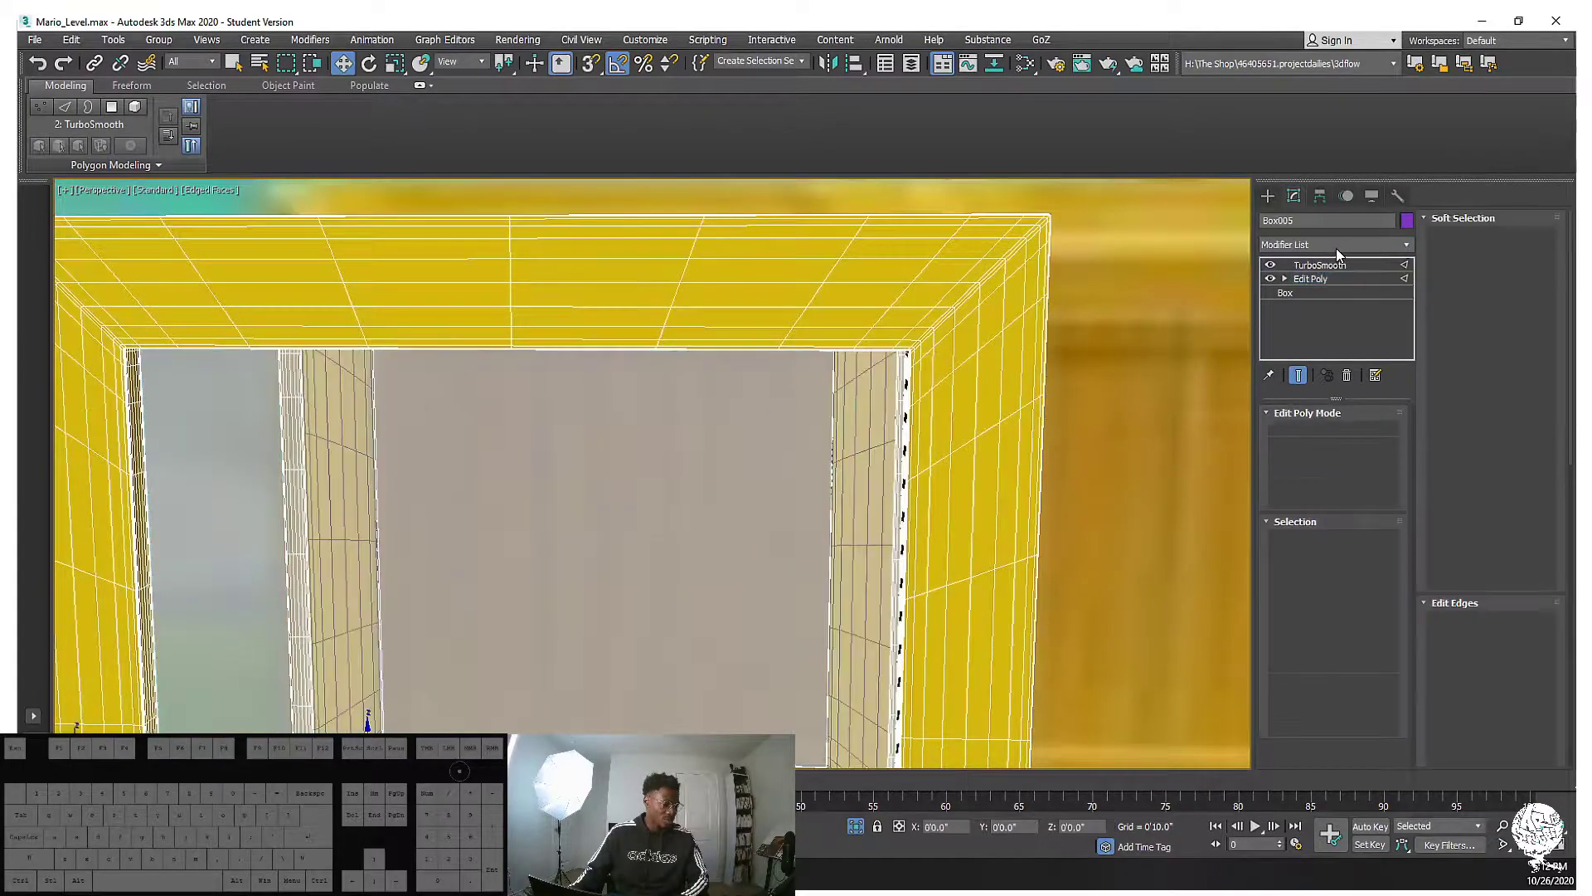
{"action": "key", "text": "s"}
{"action": "key", "text": "s"}
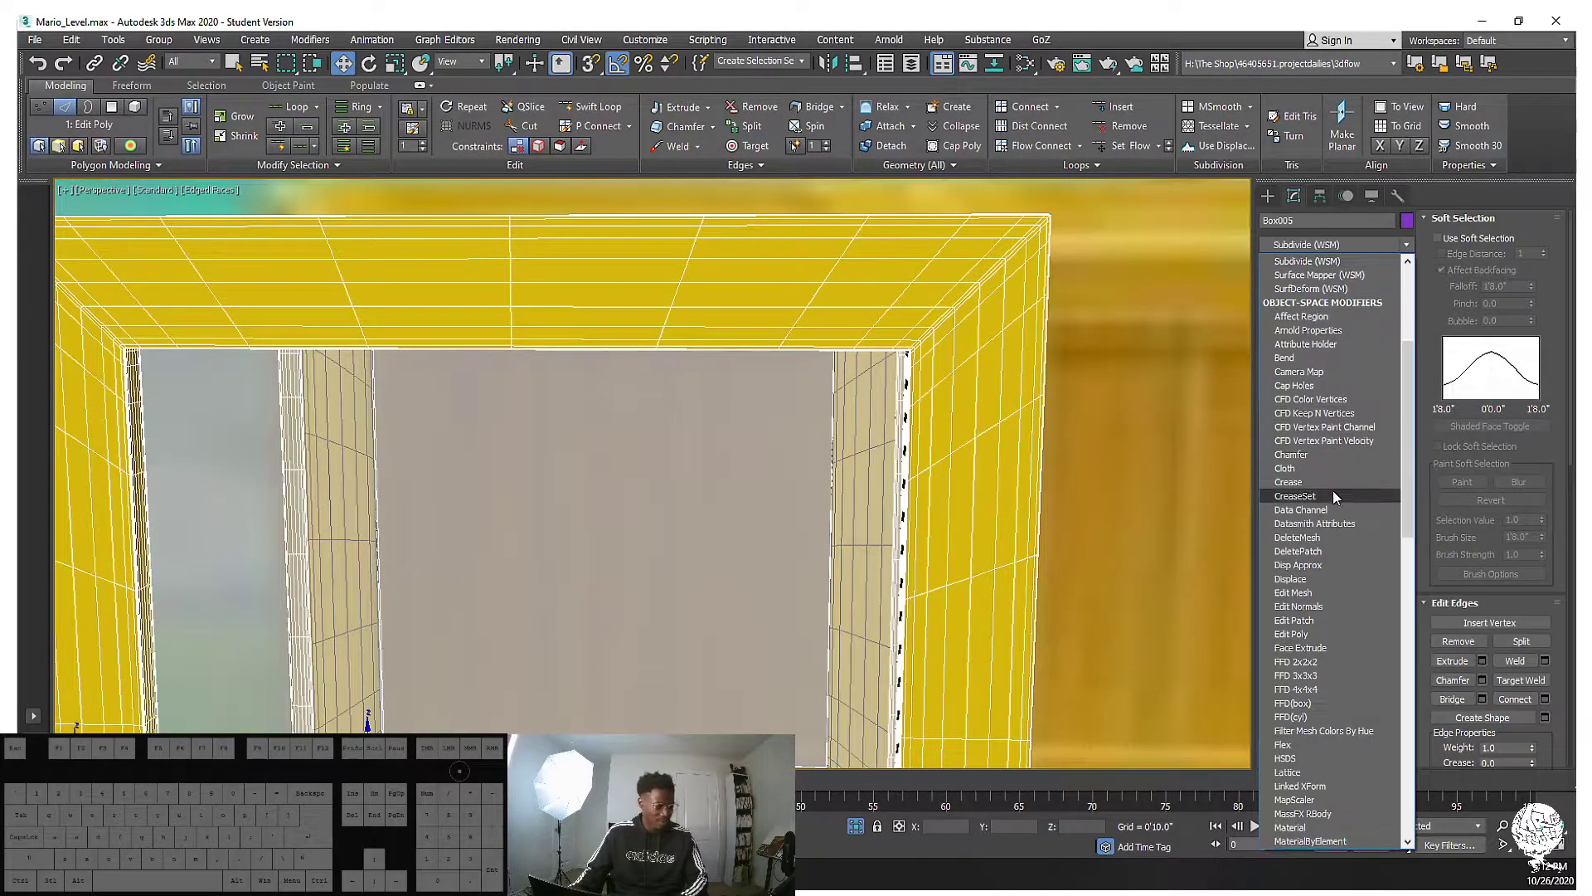
{"action": "left_click", "coordinate": [1302, 330]}
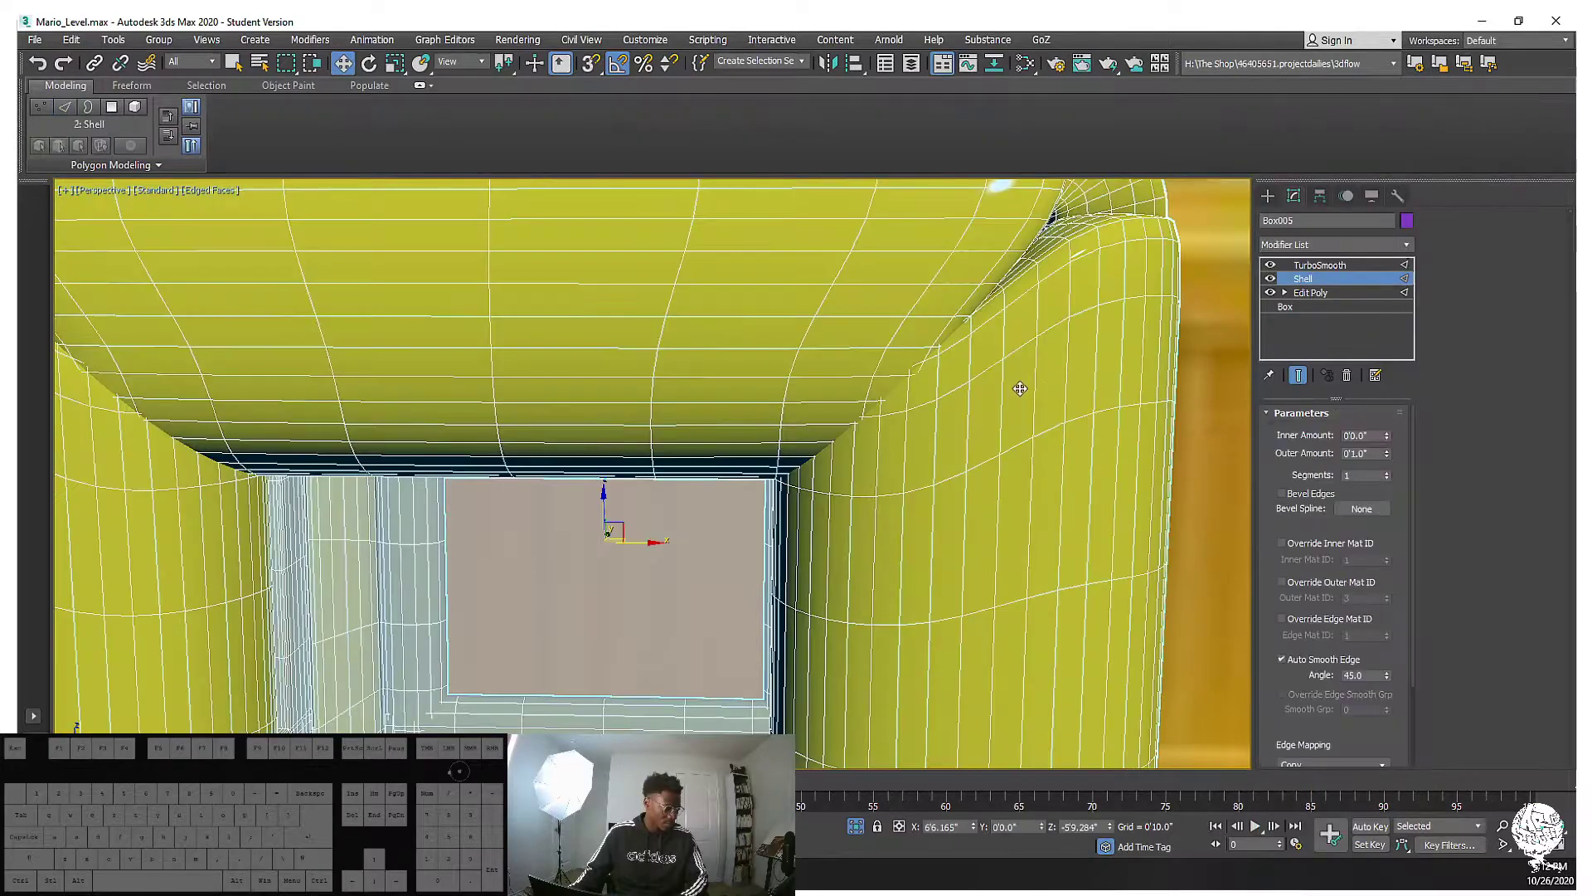
{"action": "right_click", "coordinate": [1386, 453]}
{"action": "left_click_drag", "start_coordinate": [1387, 434], "coordinate": [1390, 421]}
Deselect the crate, hide the edged faces and inspect the smoothed plank corners up close
{"action": "scroll", "coordinate": [955, 382], "scroll_direction": "down", "scroll_amount": 5}
{"action": "middle_click_drag", "start_coordinate": [956, 390], "coordinate": [1040, 603], "text": "alt"}
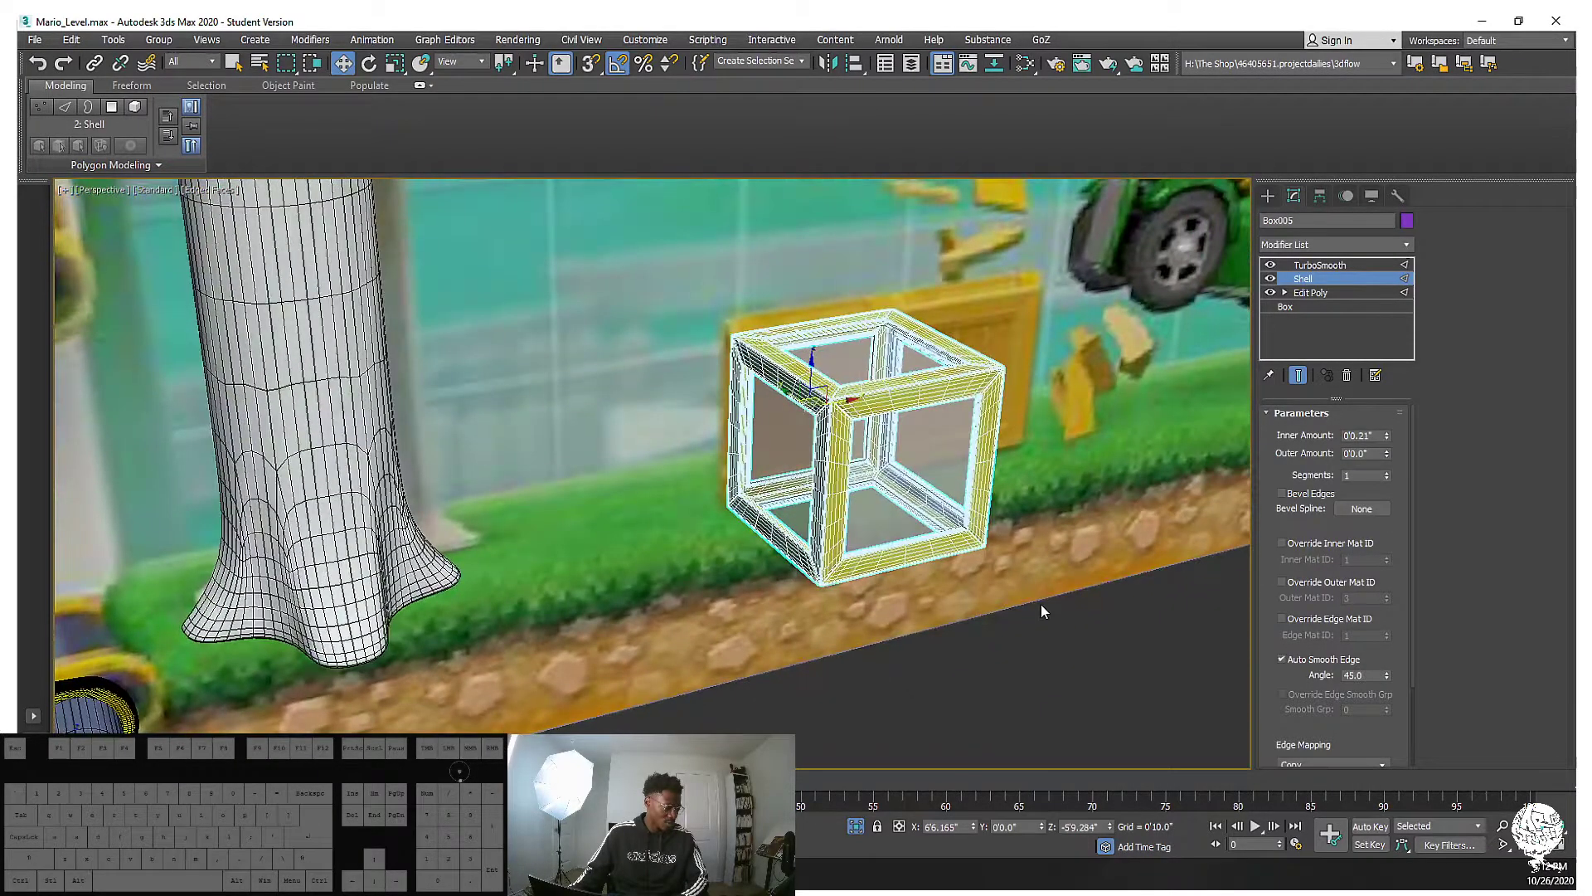
{"action": "left_click", "coordinate": [1040, 603]}
{"action": "middle_click_drag", "start_coordinate": [956, 543], "coordinate": [967, 589]}
{"action": "key", "text": "F3"}
{"action": "key", "text": "F3"}
{"action": "key", "text": "F4"}
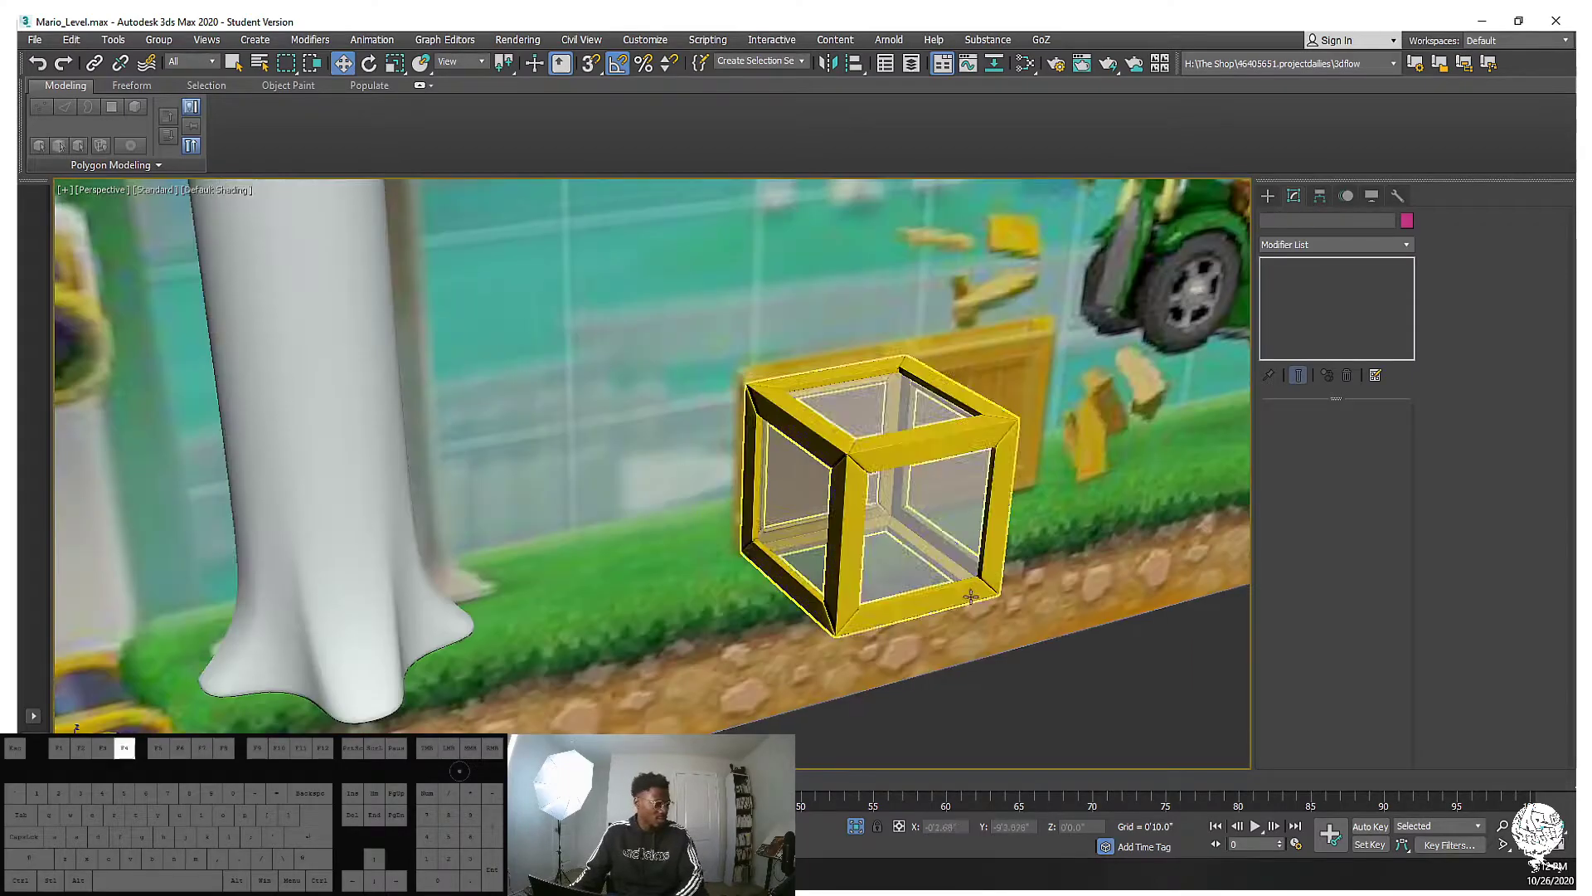
{"action": "scroll", "coordinate": [964, 563], "scroll_direction": "up", "scroll_amount": 8}
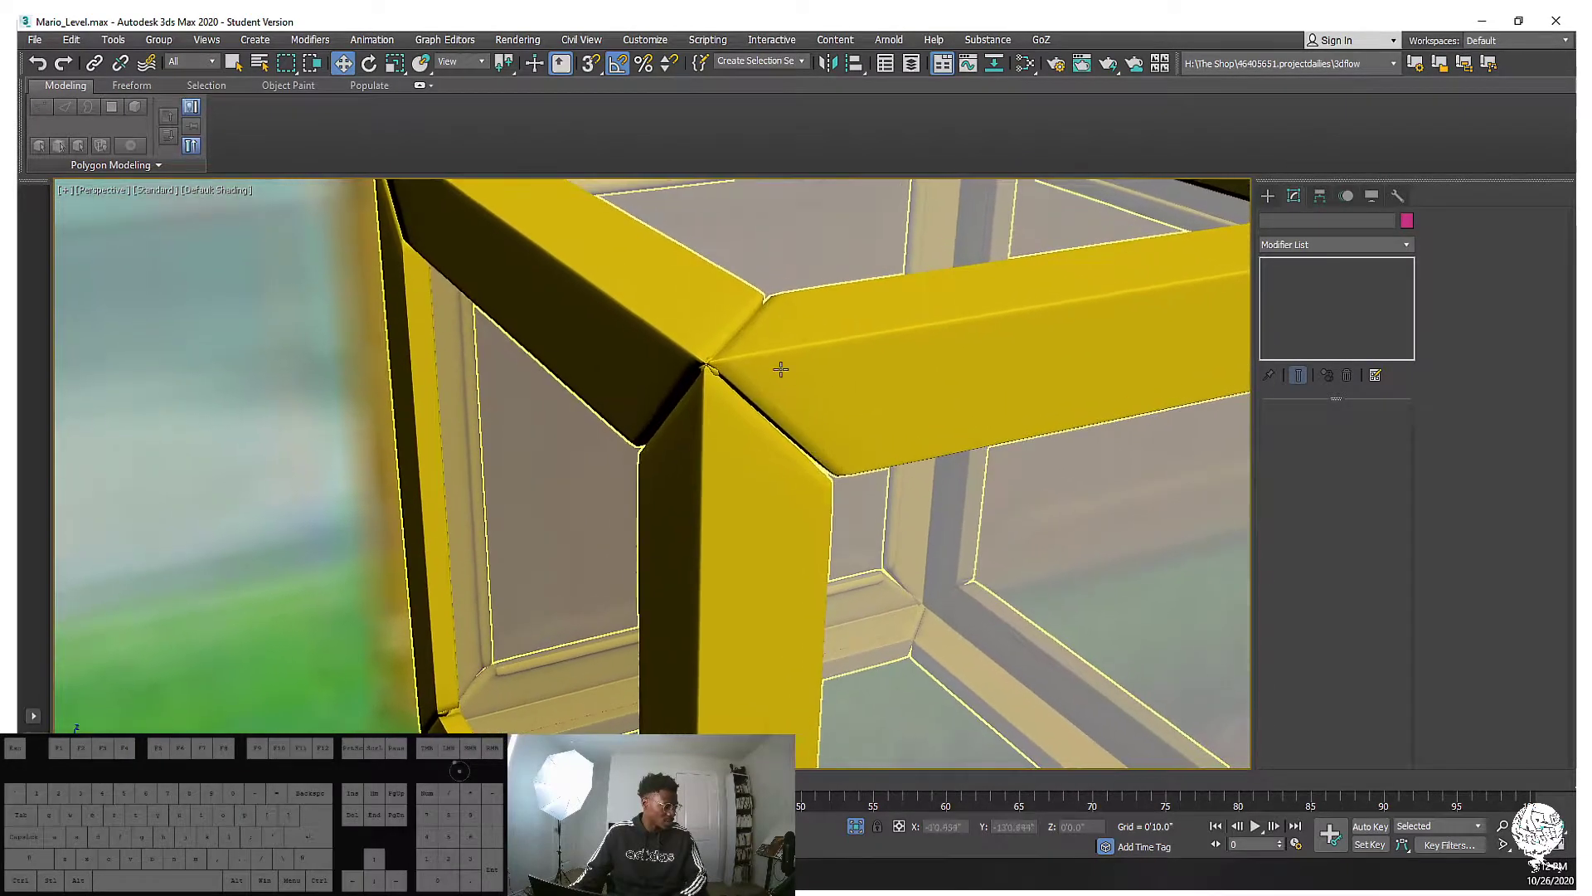
Set the frame's Shell inner amount to 0.1" and its segments to 4
{"action": "left_click", "coordinate": [959, 374]}
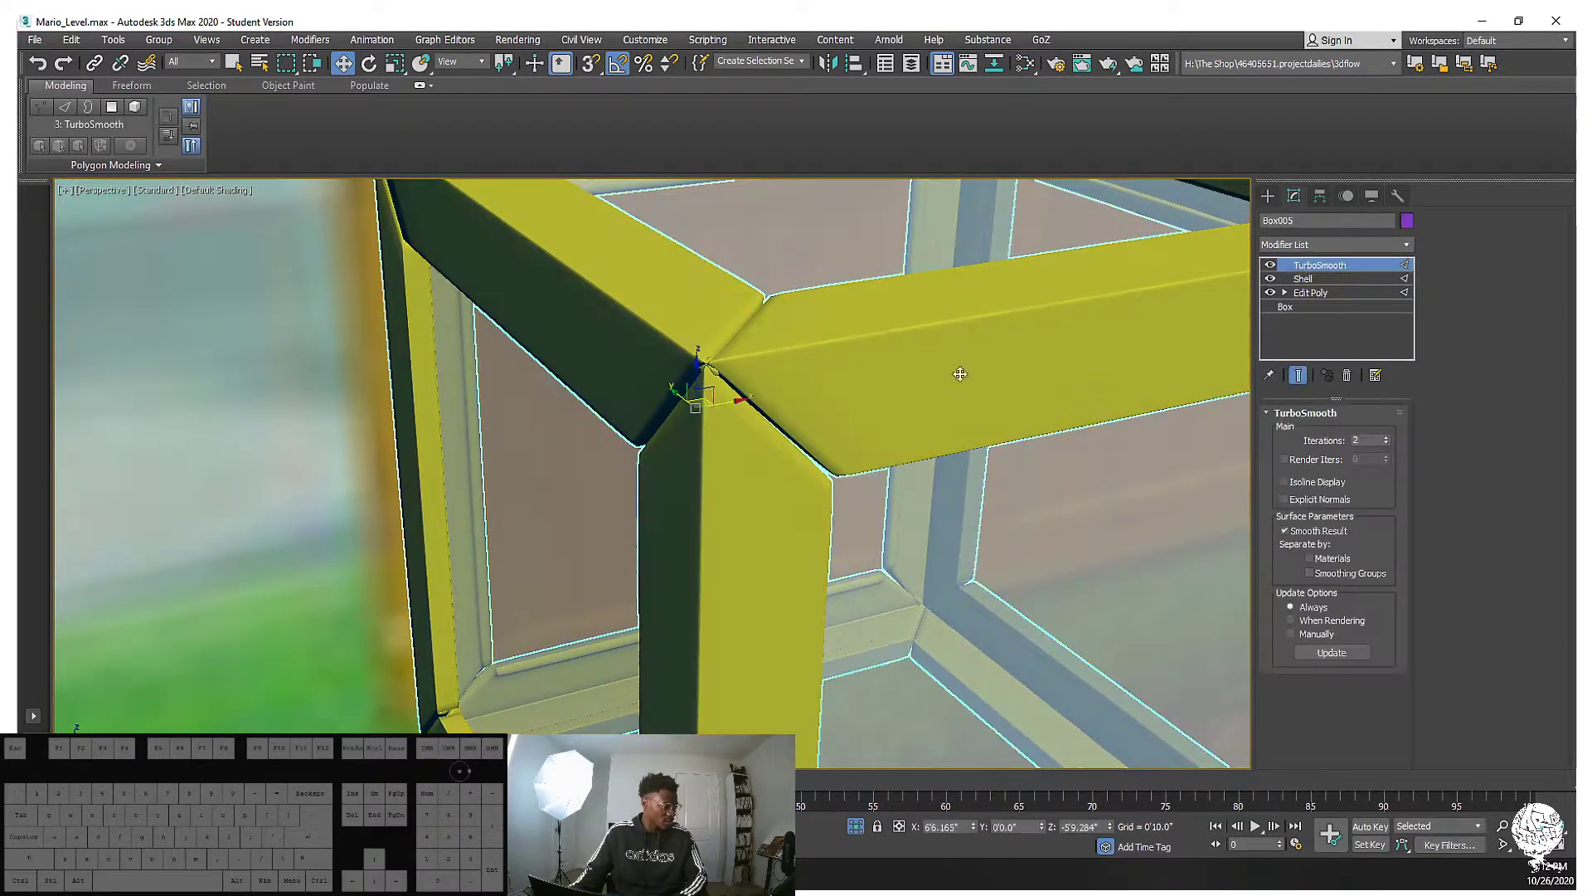
{"action": "left_click", "coordinate": [1352, 278]}
{"action": "left_click_drag", "start_coordinate": [1386, 438], "coordinate": [1385, 470]}
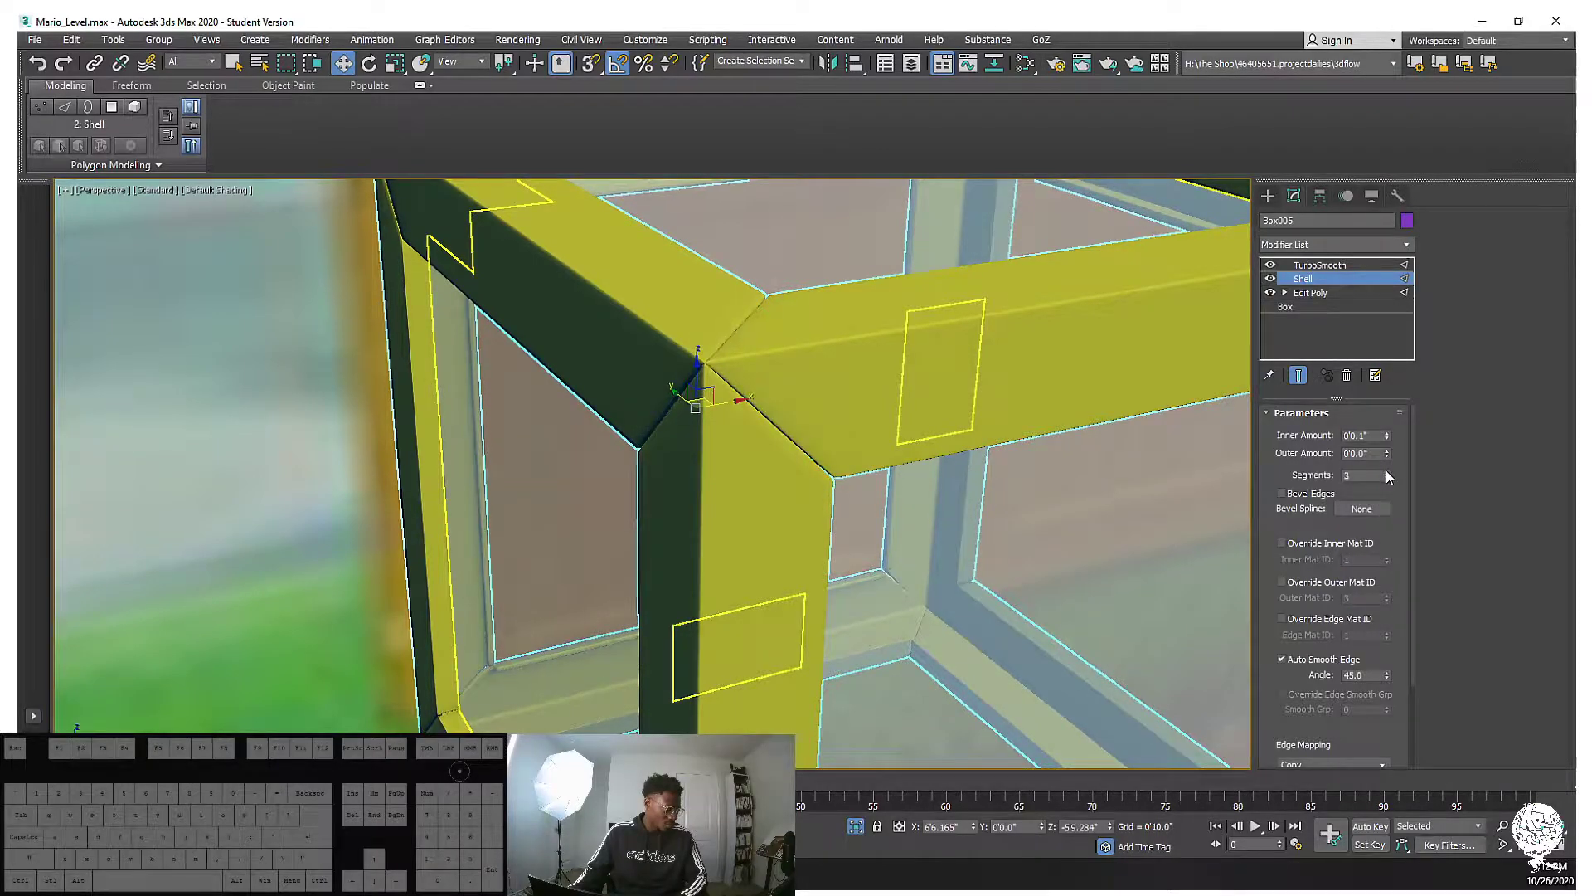
{"action": "middle_click_drag", "start_coordinate": [742, 432], "coordinate": [663, 253], "text": "alt"}
{"action": "left_click_drag", "start_coordinate": [1390, 435], "coordinate": [1392, 436]}
{"action": "middle_click_drag", "start_coordinate": [1155, 426], "coordinate": [1173, 486], "text": "alt"}
{"action": "scroll", "coordinate": [846, 546], "scroll_direction": "up", "scroll_amount": 4}
{"action": "middle_click_drag", "start_coordinate": [486, 471], "coordinate": [485, 369], "text": "alt"}
{"action": "scroll", "coordinate": [512, 460], "scroll_direction": "down", "scroll_amount": 4}
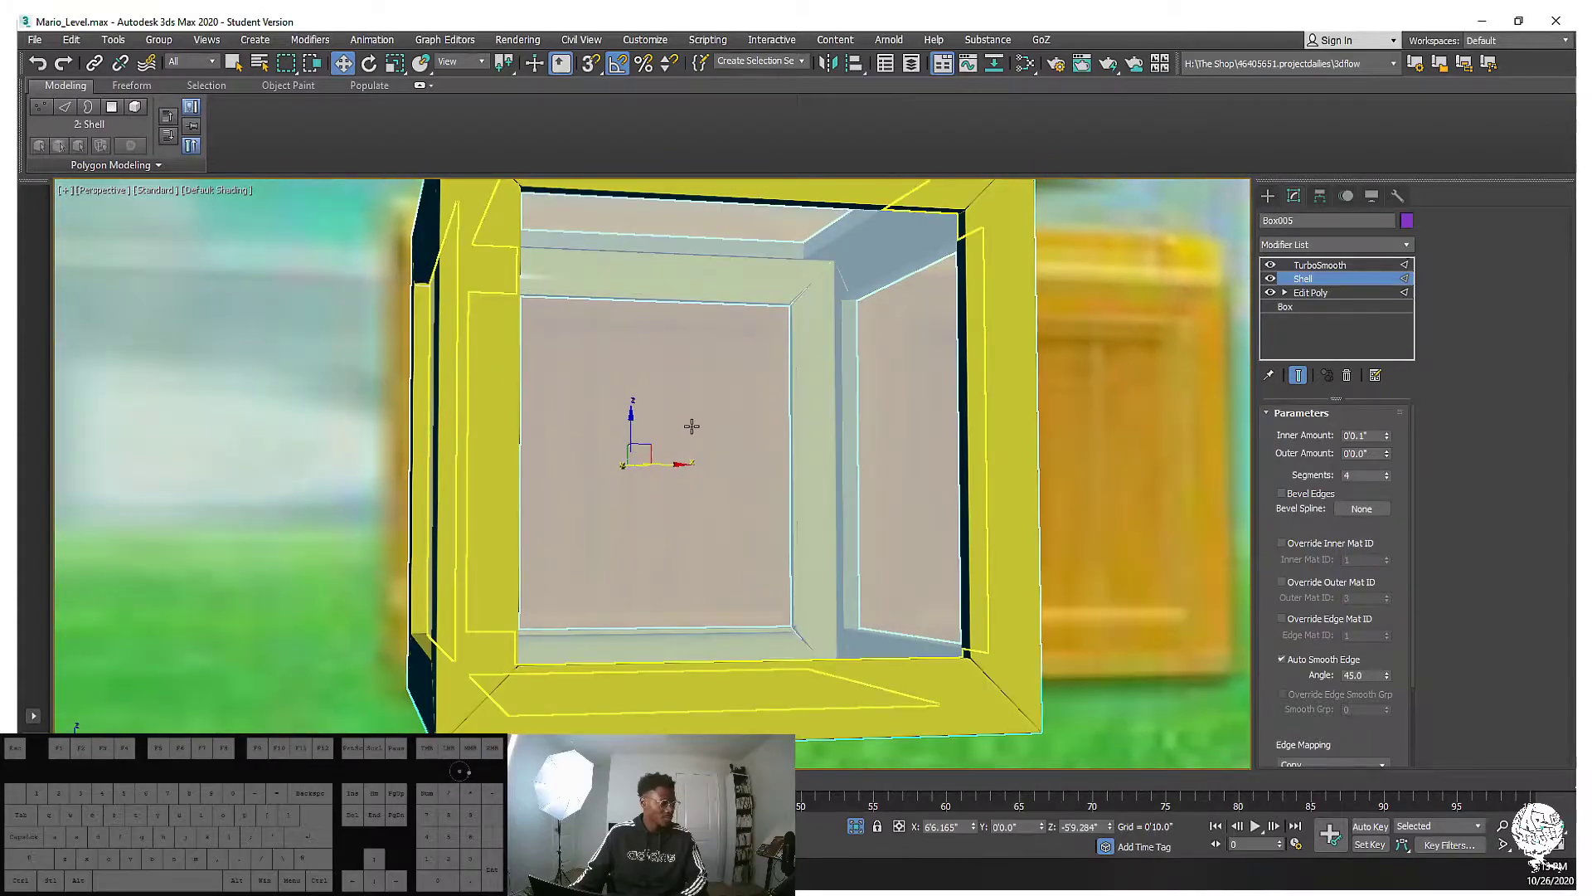
Select the planks object and frame it in the Front view against the reference crates
{"action": "left_click", "coordinate": [737, 389]}
{"action": "middle_click_drag", "start_coordinate": [737, 388], "coordinate": [753, 511], "text": "alt"}
{"action": "scroll", "coordinate": [754, 511], "scroll_direction": "down", "scroll_amount": 3}
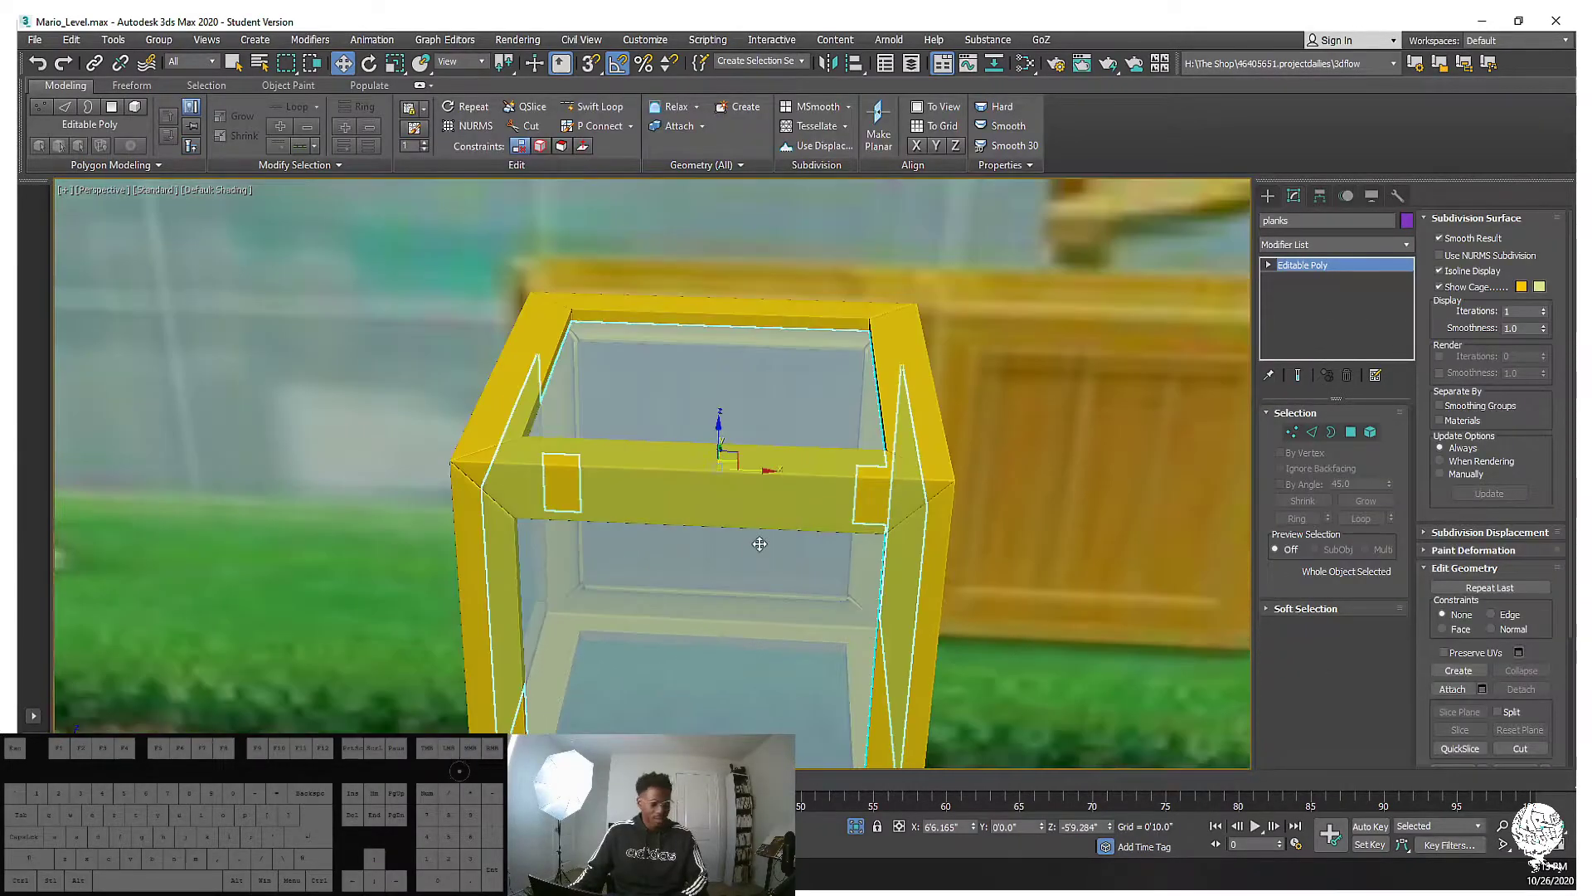
{"action": "key", "text": "f"}
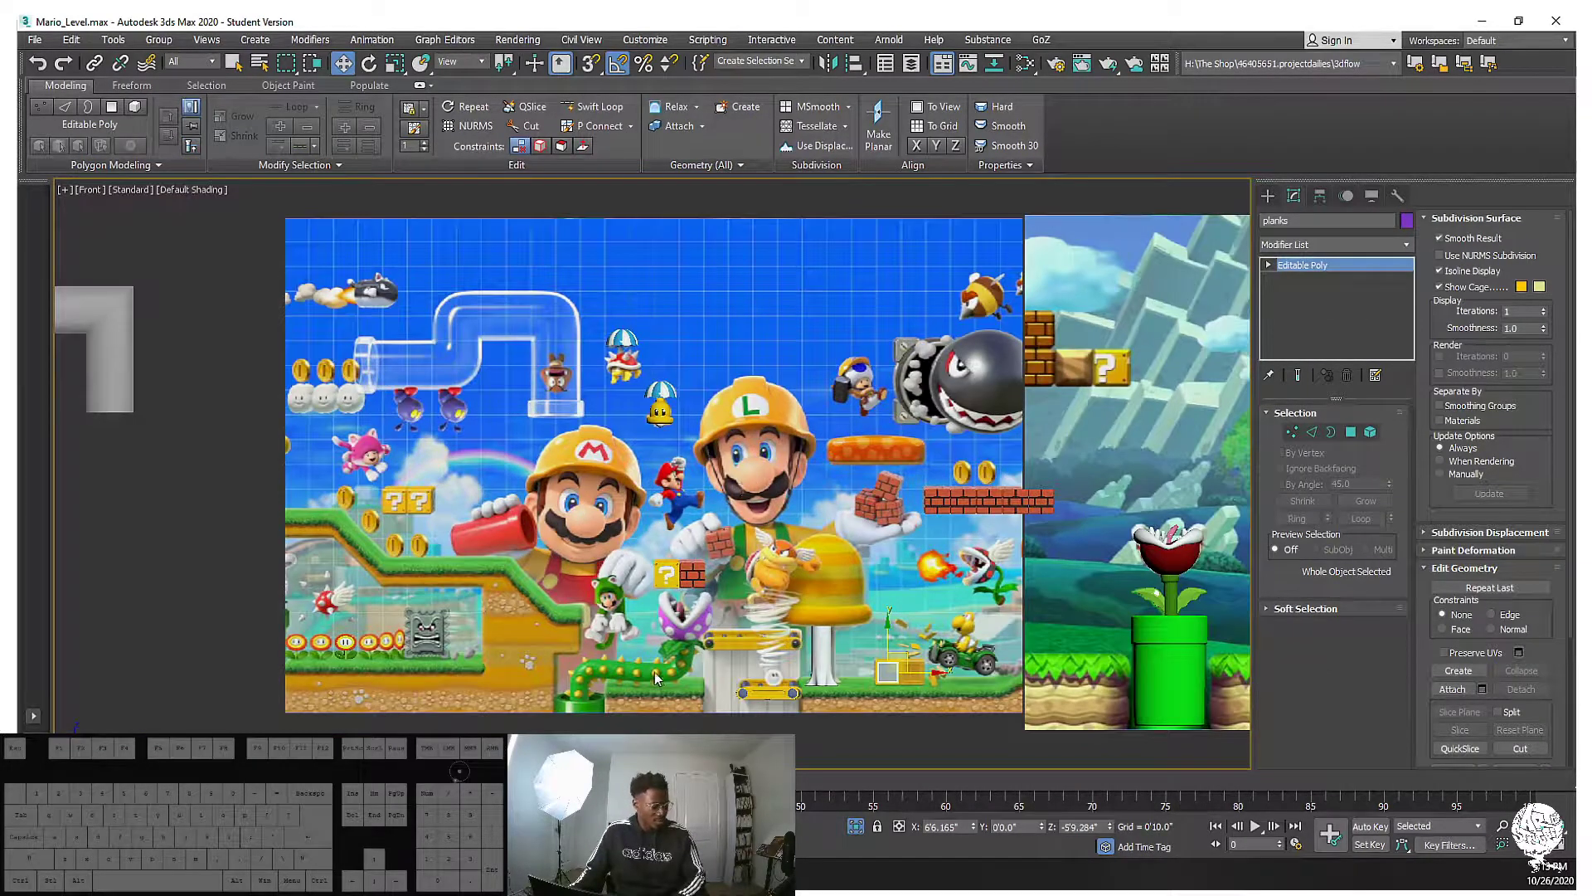
{"action": "middle_click_drag", "start_coordinate": [917, 649], "coordinate": [753, 599]}
{"action": "scroll", "coordinate": [720, 633], "scroll_direction": "up", "scroll_amount": 7}
{"action": "scroll", "coordinate": [735, 535], "scroll_direction": "up", "scroll_amount": 1}
{"action": "middle_click_drag", "start_coordinate": [737, 531], "coordinate": [723, 590]}
{"action": "key", "text": "F3"}
{"action": "key", "text": "F3"}
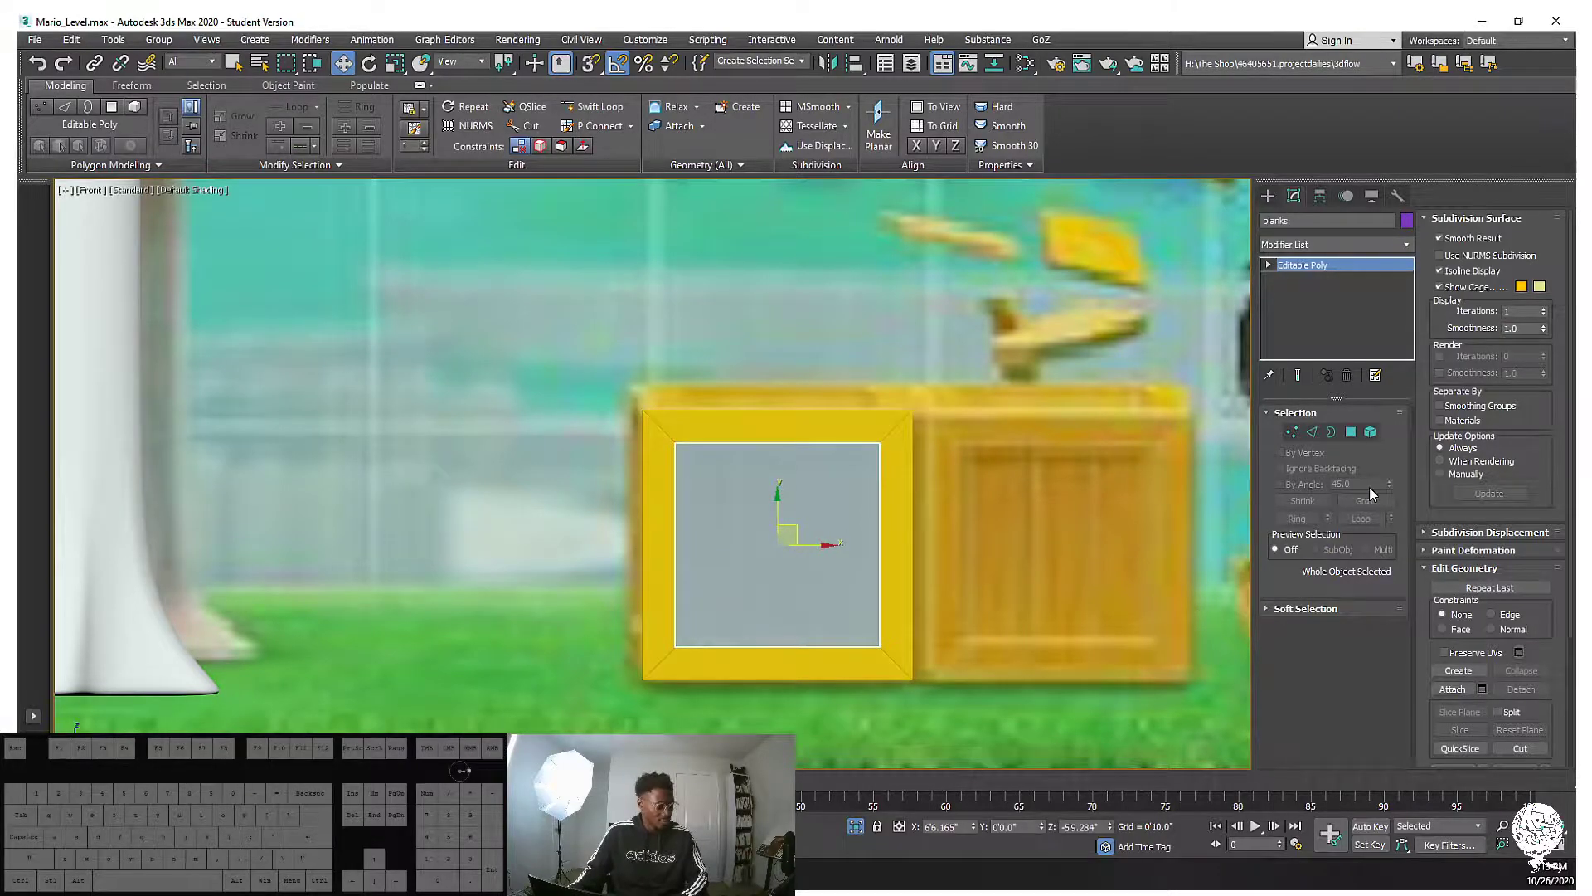
Region-select the planks' edges along a vertical strip through the crate front and show the view in wireframe
{"action": "left_click", "coordinate": [1313, 433]}
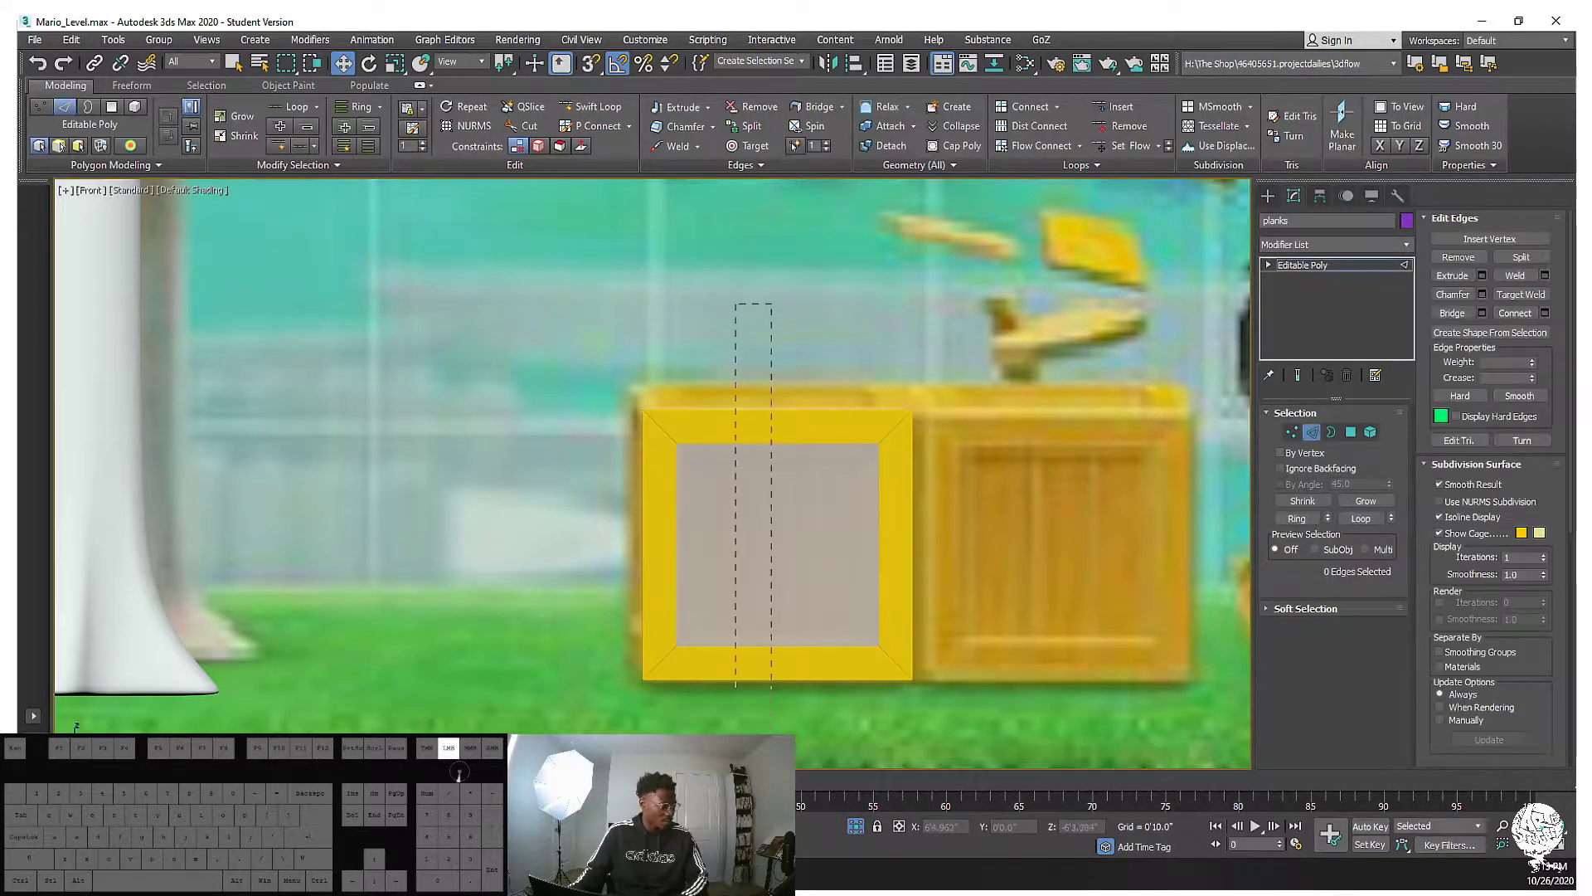
{"action": "middle_click_drag", "start_coordinate": [824, 578], "coordinate": [824, 652]}
{"action": "key", "text": "F3"}
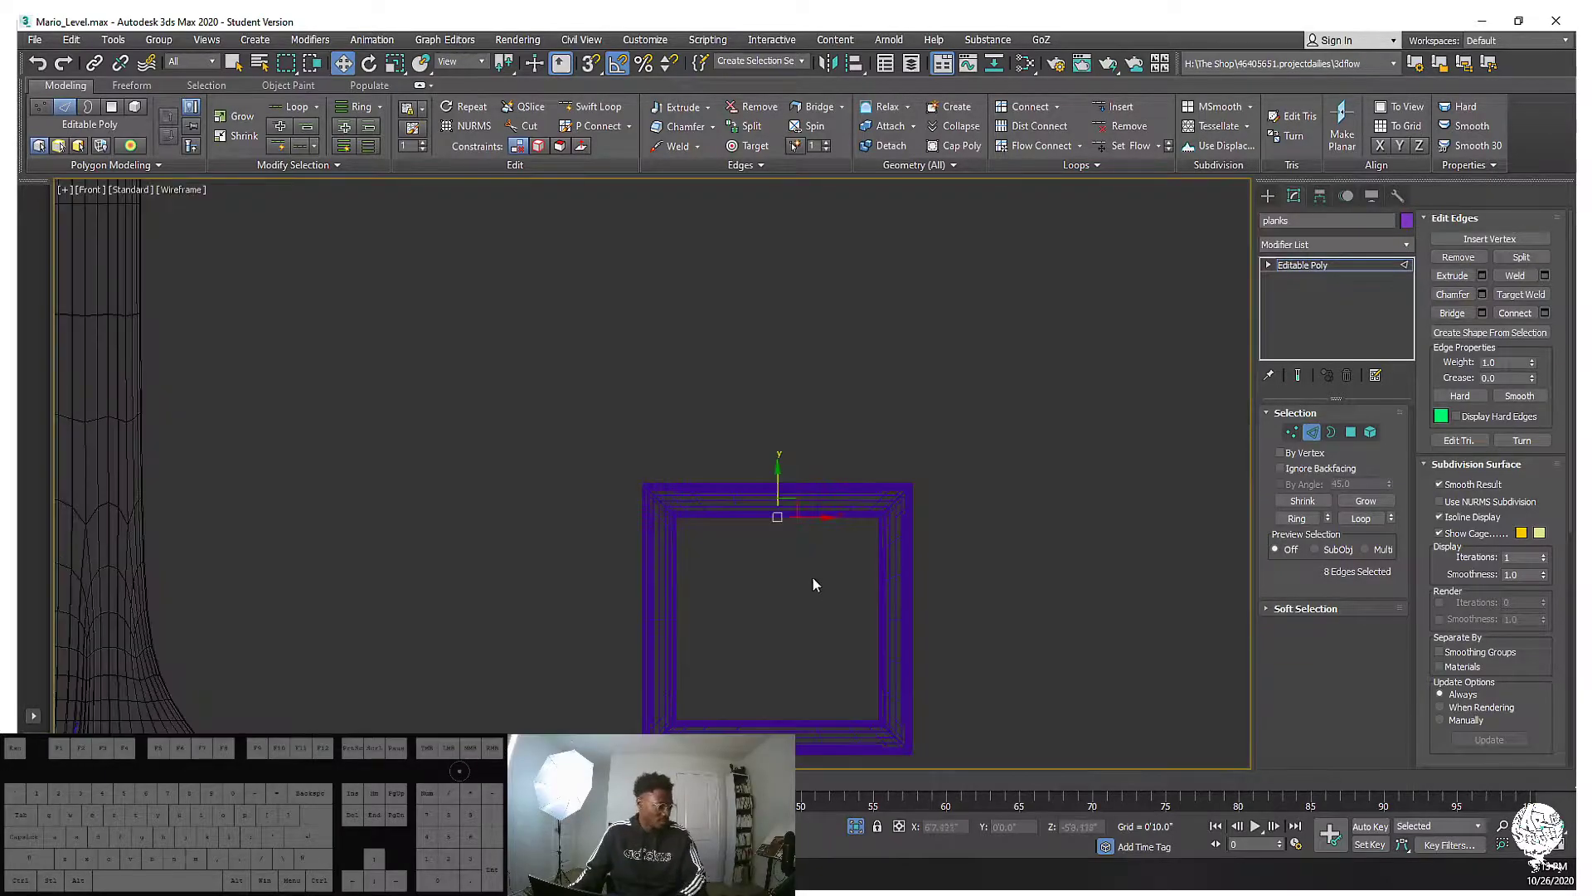
{"action": "key", "text": "F3"}
{"action": "key", "text": "F4"}
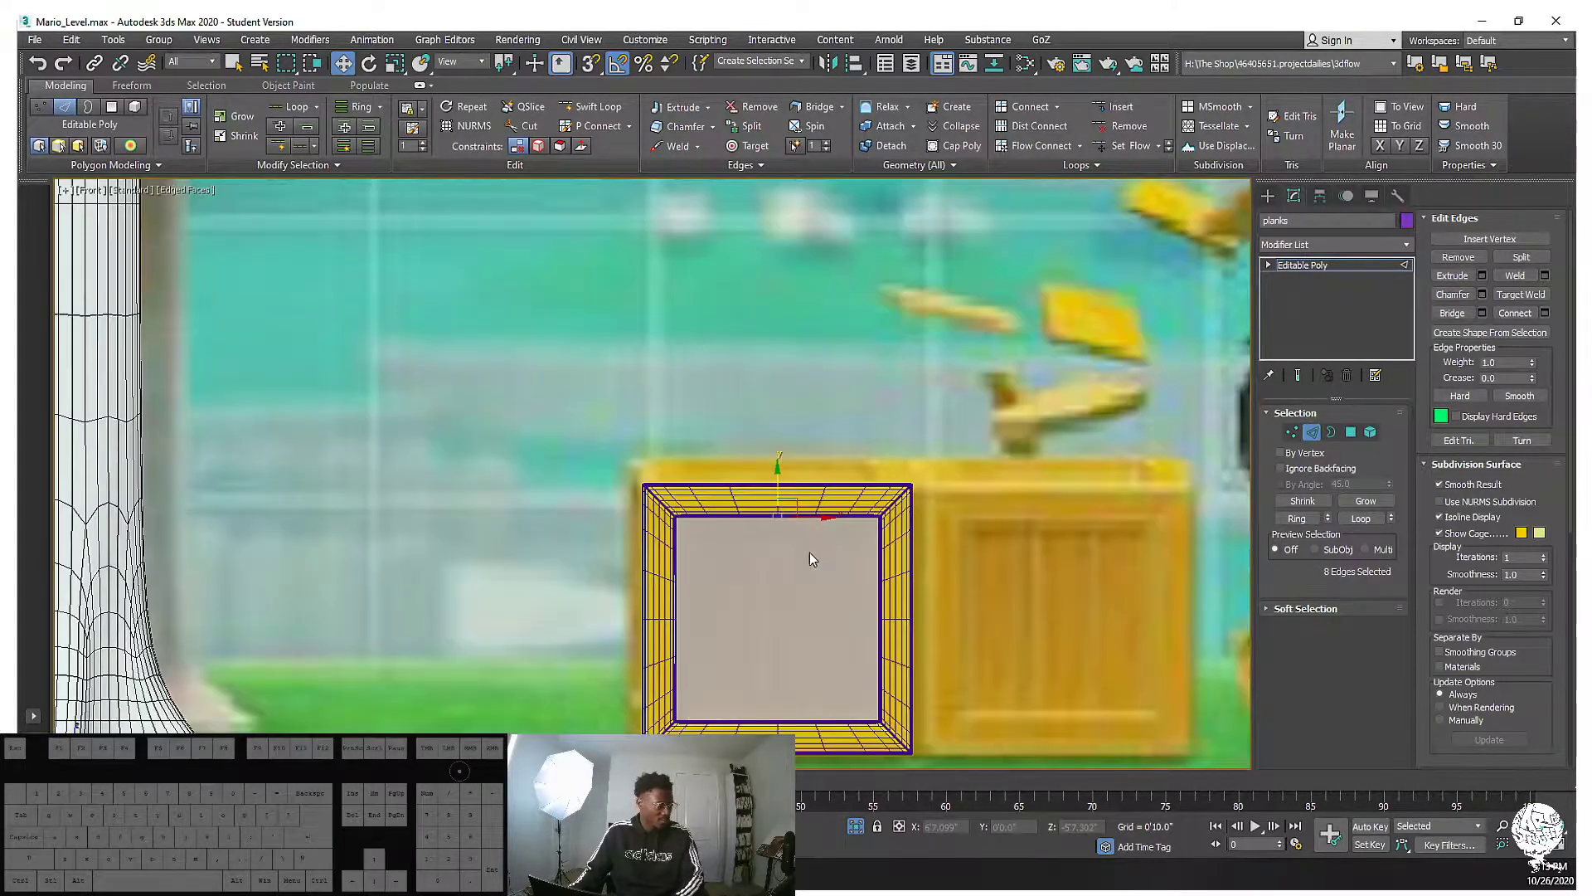
{"action": "key", "text": "F4"}
{"action": "key", "text": "F4"}
{"action": "key", "text": "F3"}
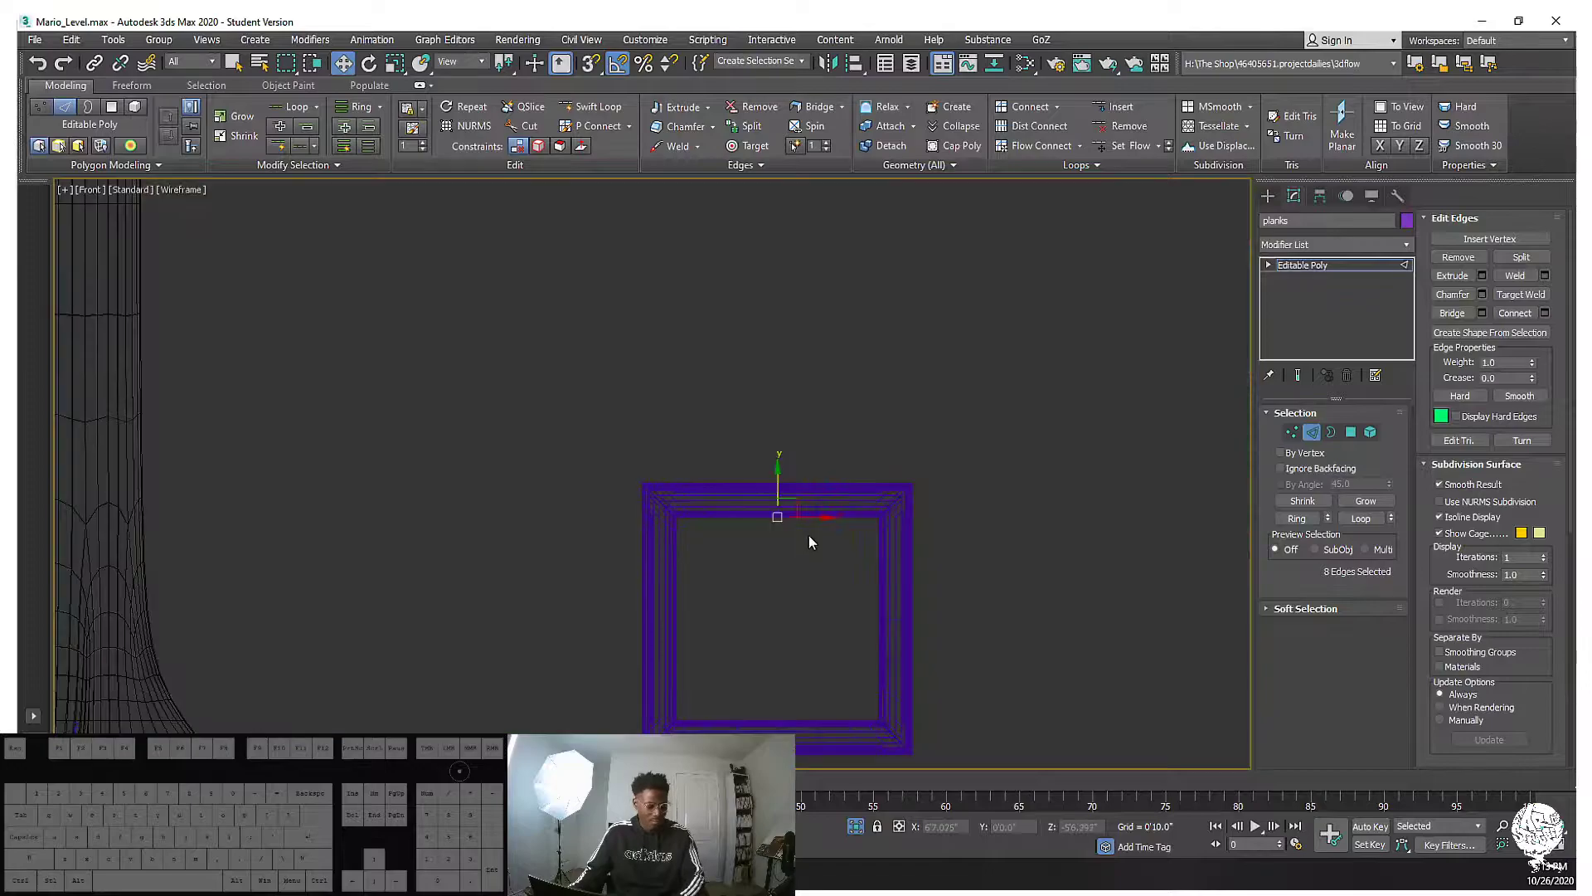
Connect the selected panel edges with 2 segments, dividing the front, back, top and bottom panels into three boards
{"action": "middle_click_drag", "start_coordinate": [805, 525], "coordinate": [808, 431]}
{"action": "right_click", "coordinate": [811, 519]}
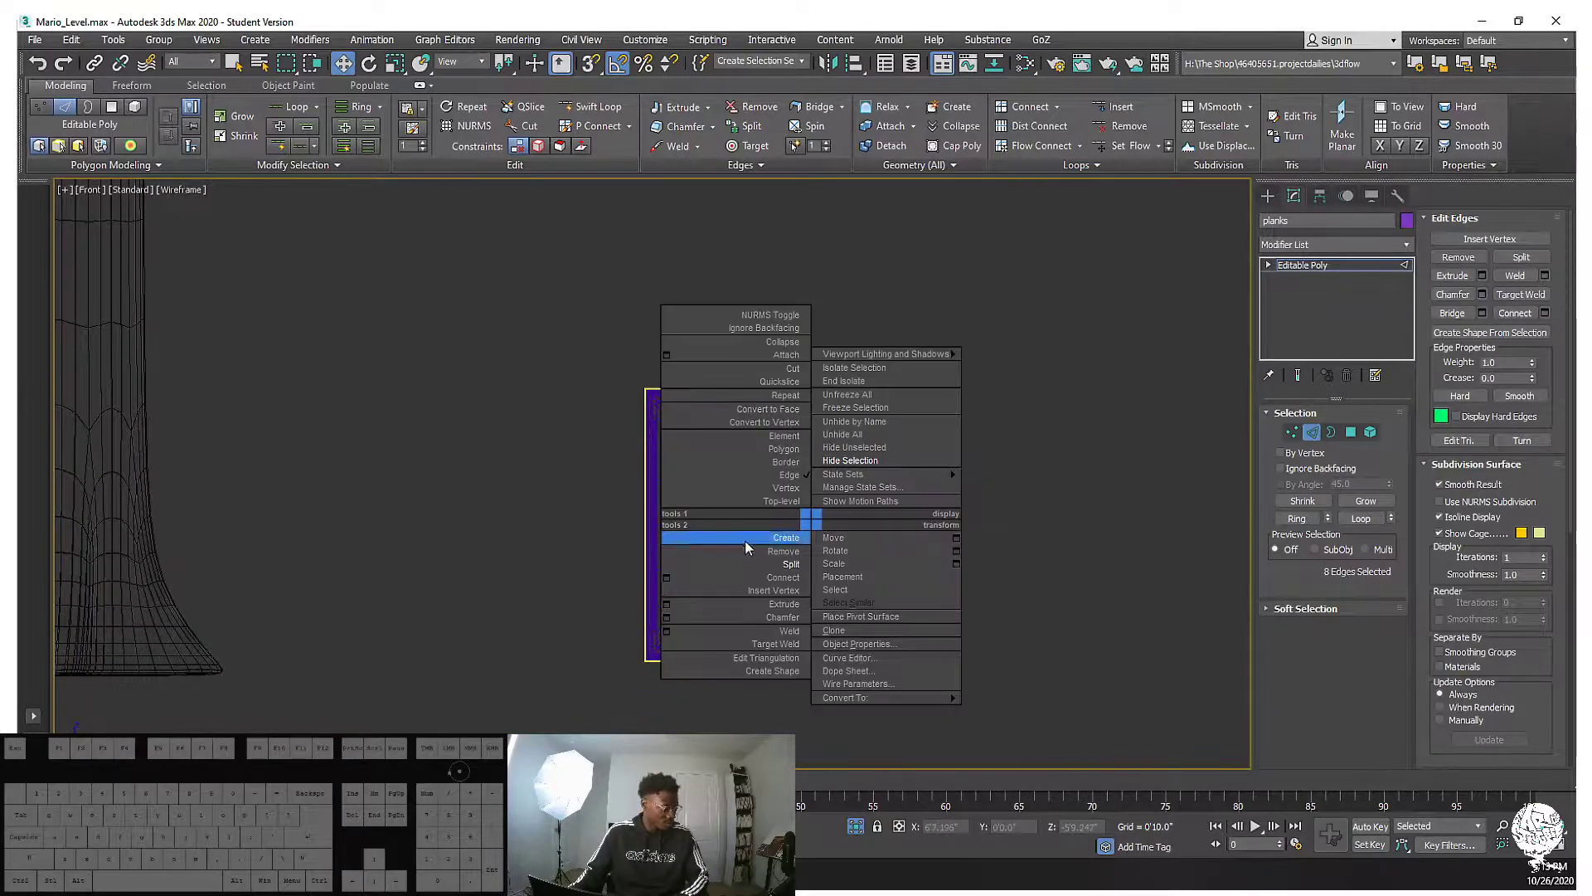
{"action": "left_click", "coordinate": [667, 576]}
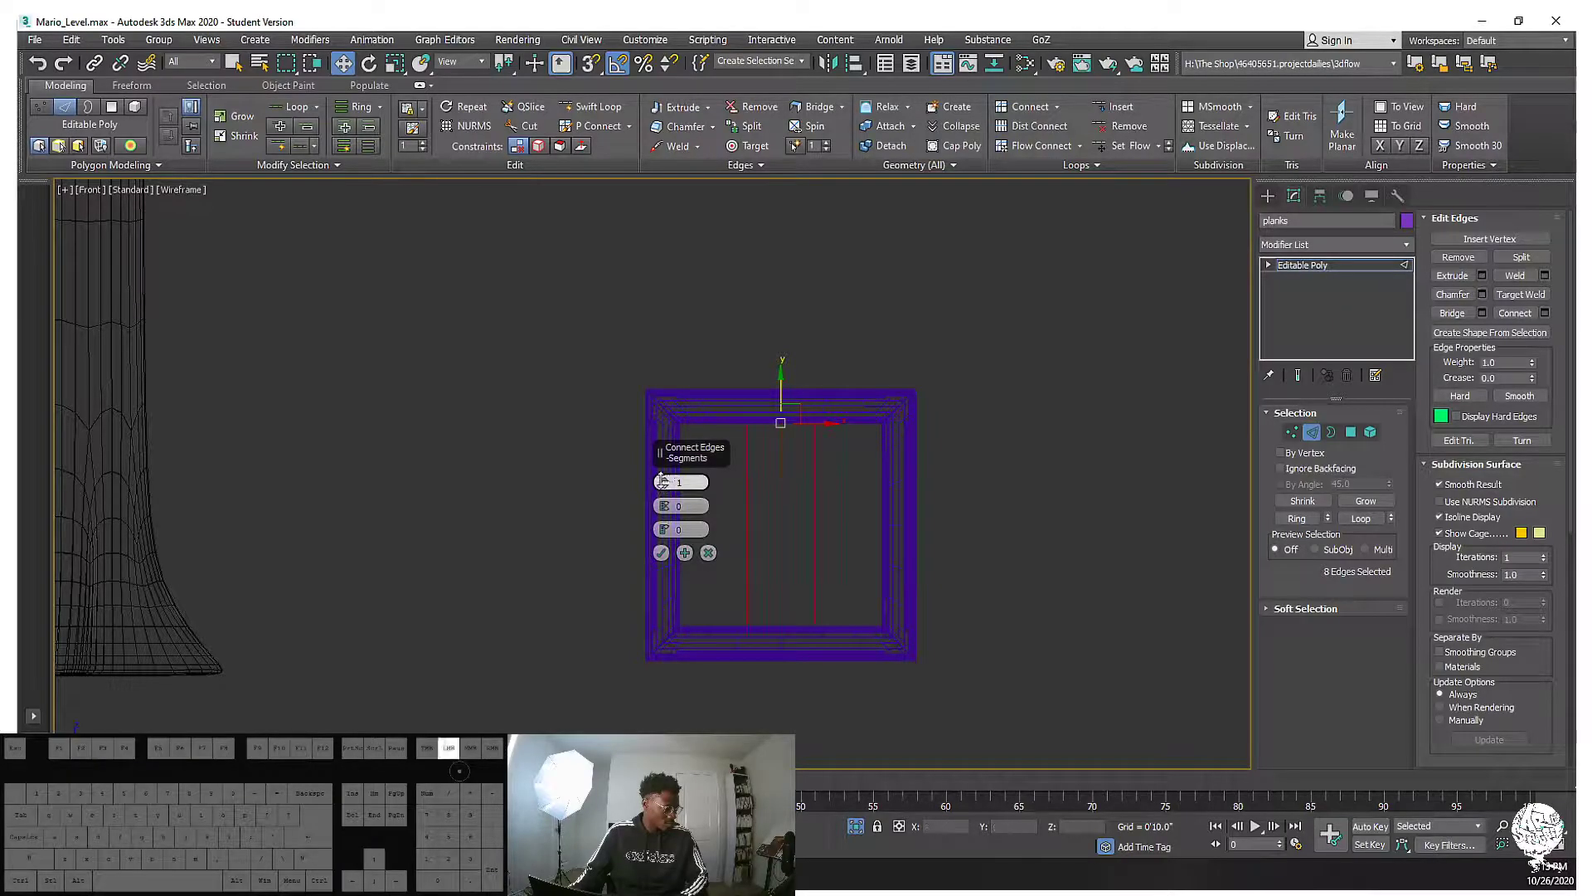
{"action": "left_click", "coordinate": [663, 553]}
Select the edges of the crate's side panels and connect them with 2 segments to divide those panels into three boards
{"action": "middle_click_drag", "start_coordinate": [664, 549], "coordinate": [821, 688], "text": "alt"}
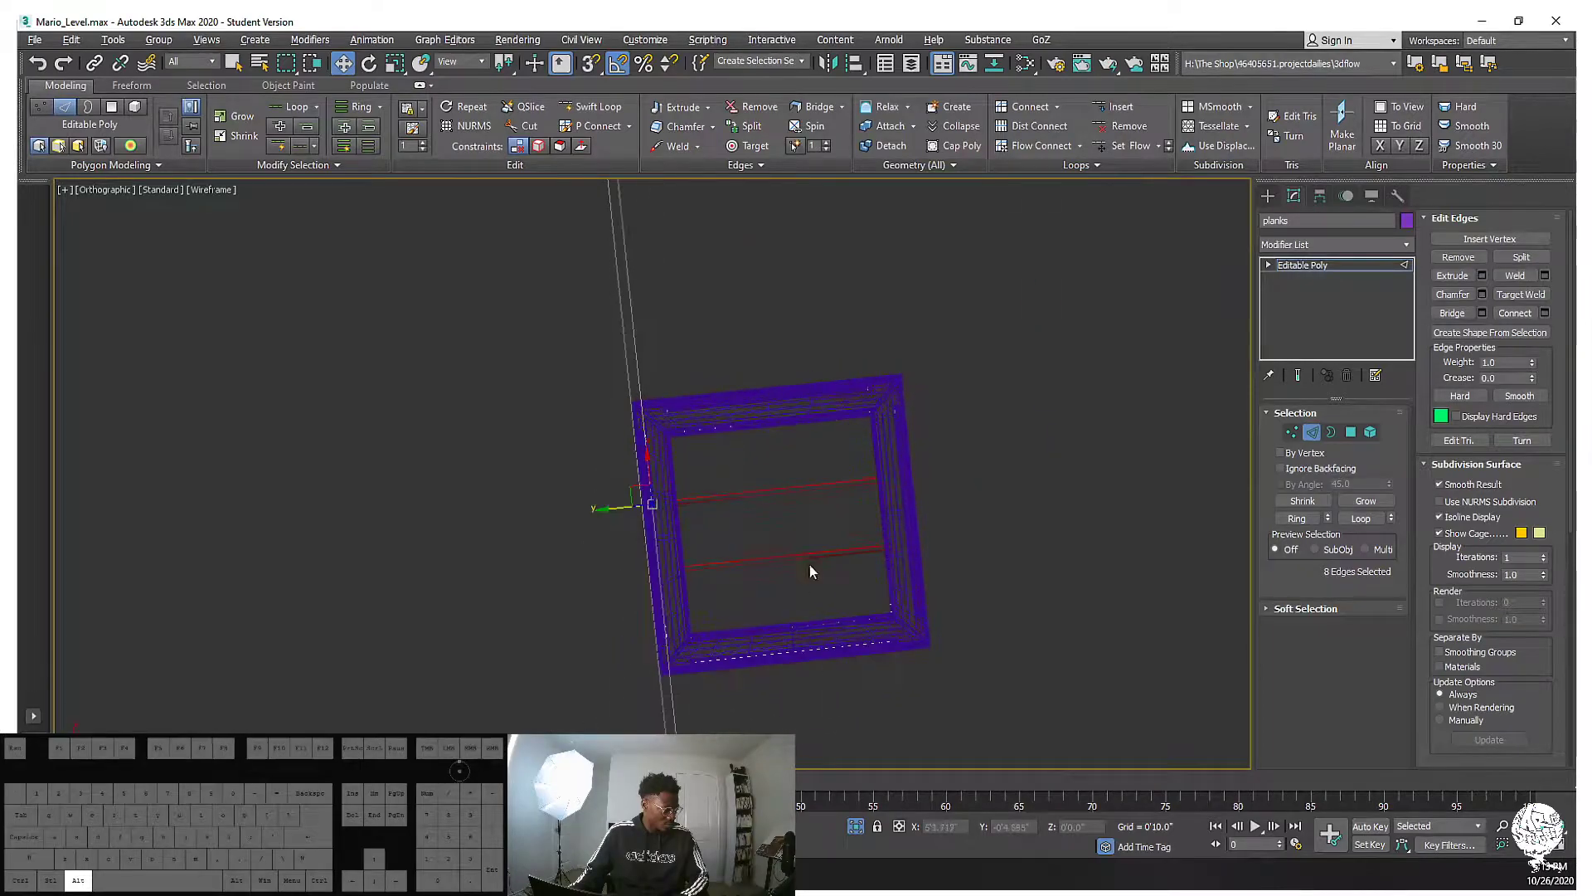
{"action": "left_click_drag", "start_coordinate": [781, 442], "coordinate": [781, 442]}
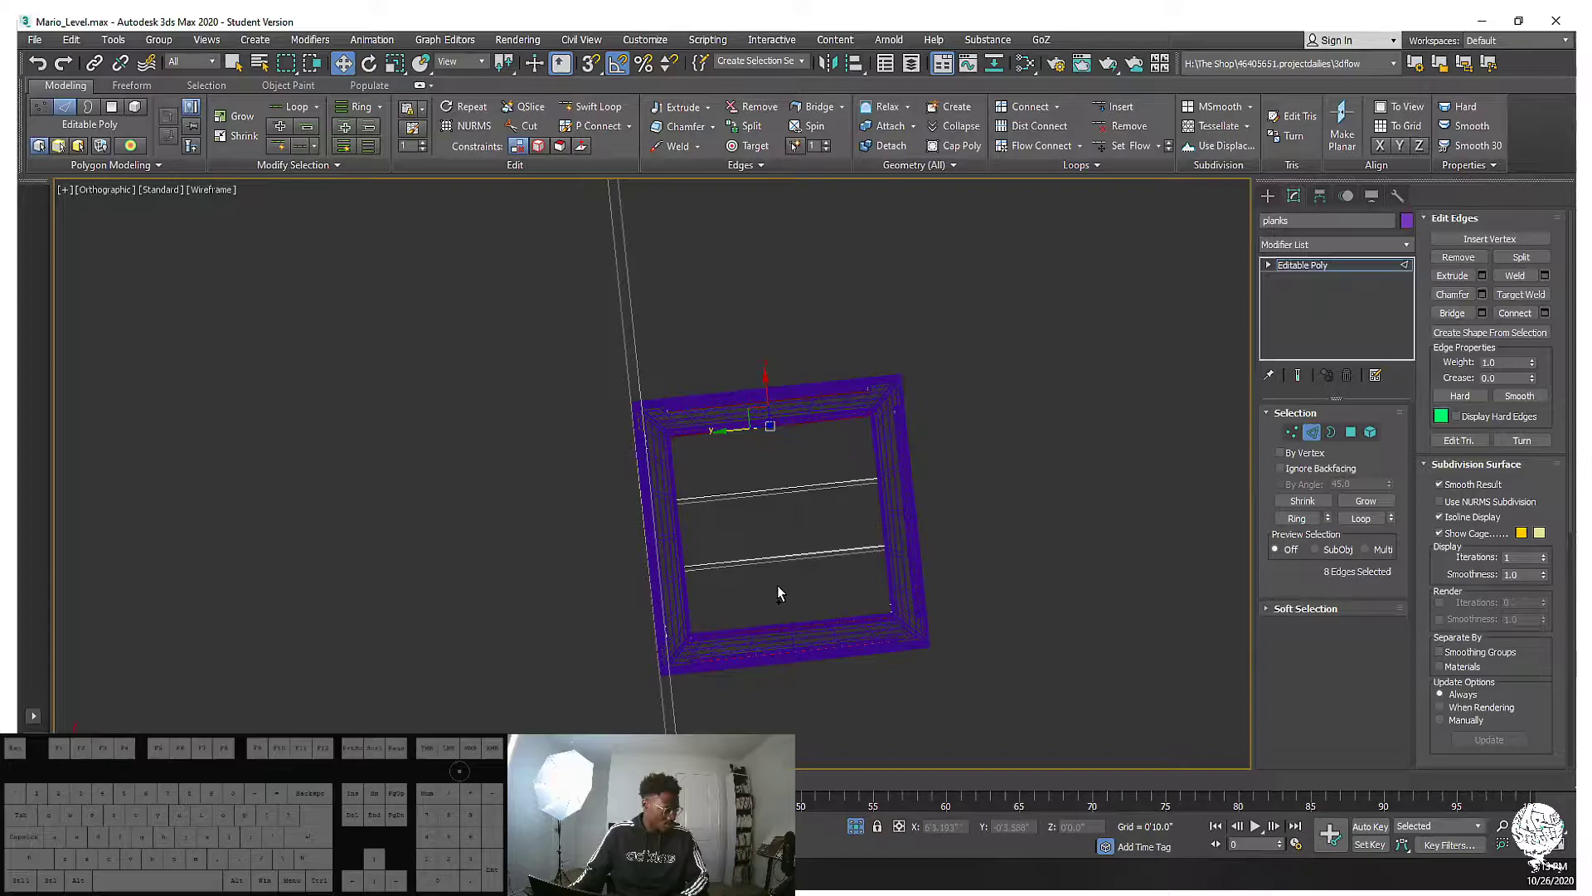
{"action": "key", "text": "ctrl+z"}
{"action": "mouse_move", "coordinate": [972, 544]}
{"action": "middle_mouse_down", "text": "alt"}
{"action": "mouse_move", "coordinate": [985, 541]}
{"action": "mouse_move", "coordinate": [966, 571]}
{"action": "middle_mouse_up", "text": "alt"}
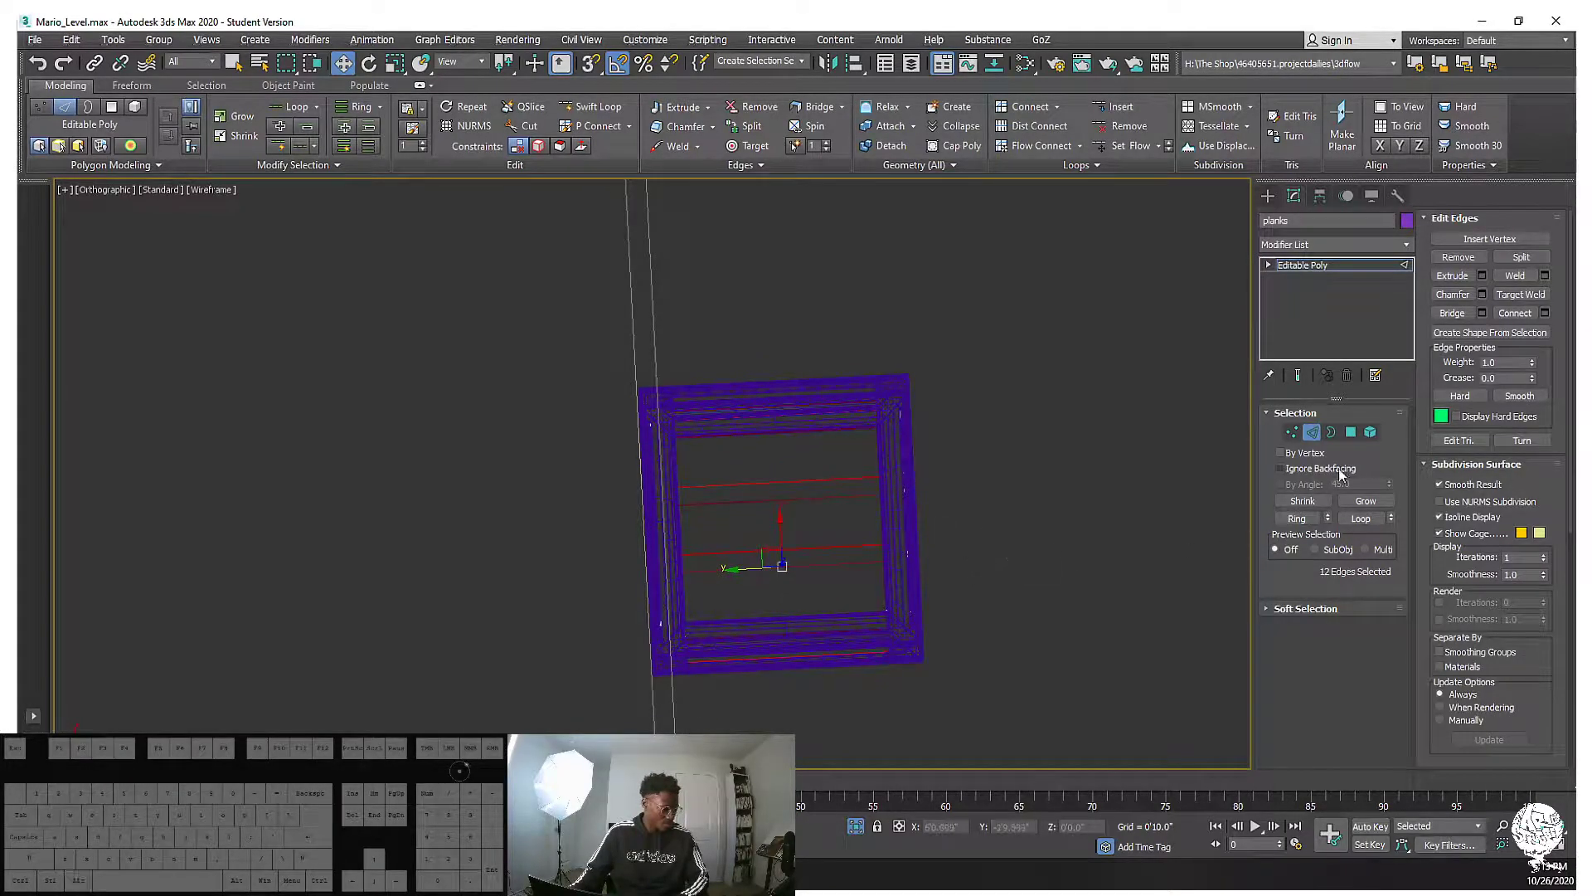
{"action": "right_click", "coordinate": [945, 540]}
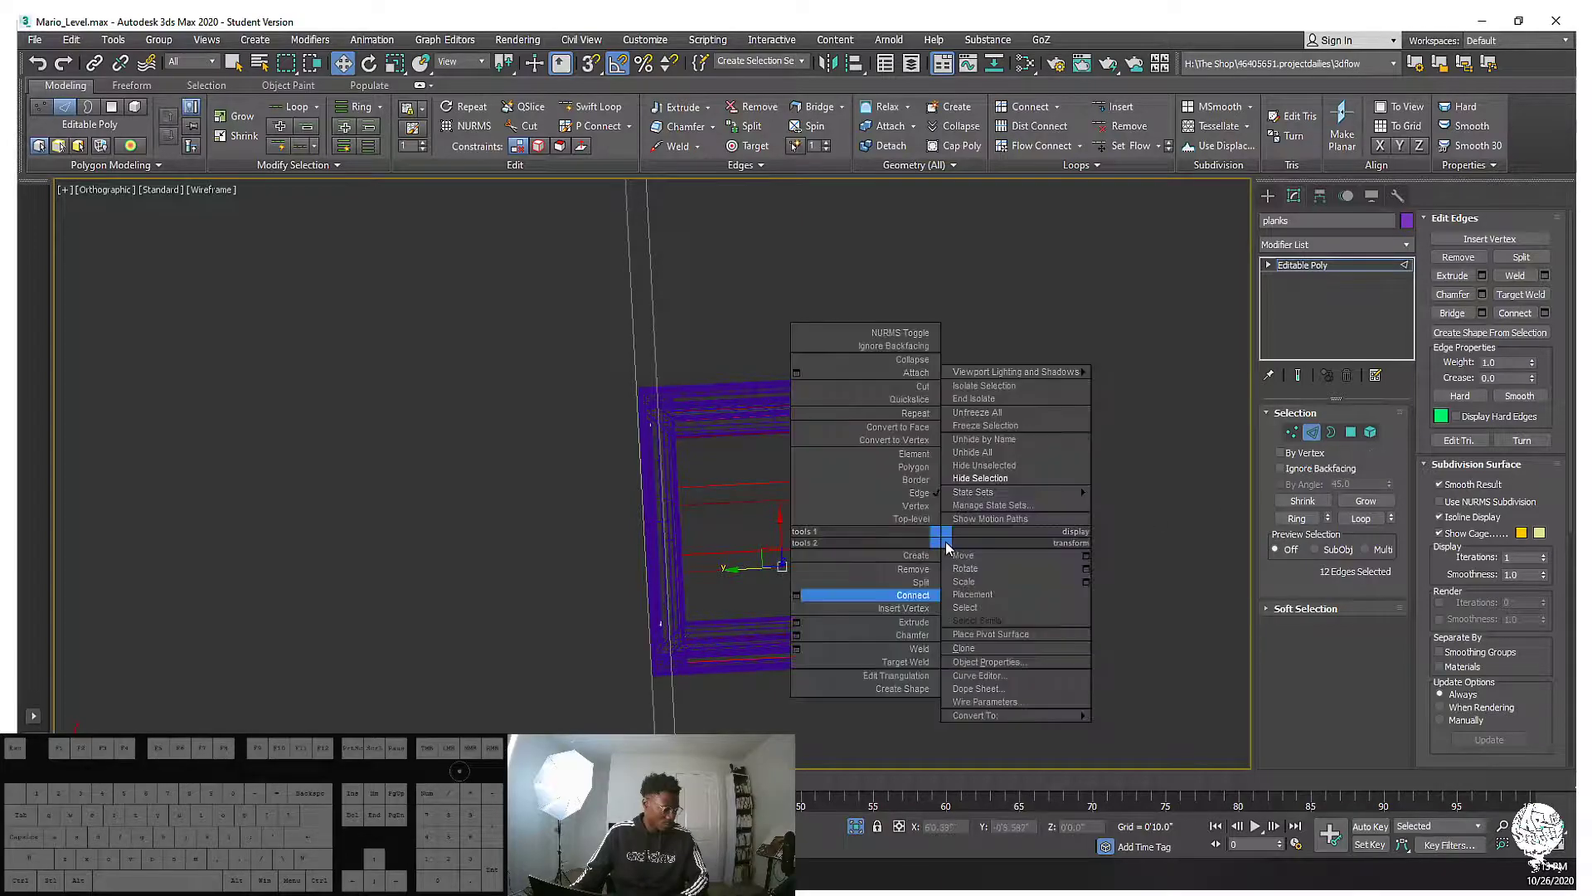
{"action": "left_click", "coordinate": [796, 596]}
{"action": "middle_click_drag", "start_coordinate": [1012, 584], "coordinate": [814, 461], "text": "alt"}
{"action": "middle_click_drag", "start_coordinate": [696, 458], "coordinate": [934, 533], "text": "alt"}
{"action": "left_click", "coordinate": [660, 552]}
{"action": "left_click_drag", "start_coordinate": [635, 531], "coordinate": [637, 534], "text": "alt"}
Region-select the new vertical seam edges through the crate front in the wireframe Front view and split them
{"action": "middle_click_drag", "start_coordinate": [790, 500], "coordinate": [817, 401], "text": "alt"}
{"action": "key", "text": "f"}
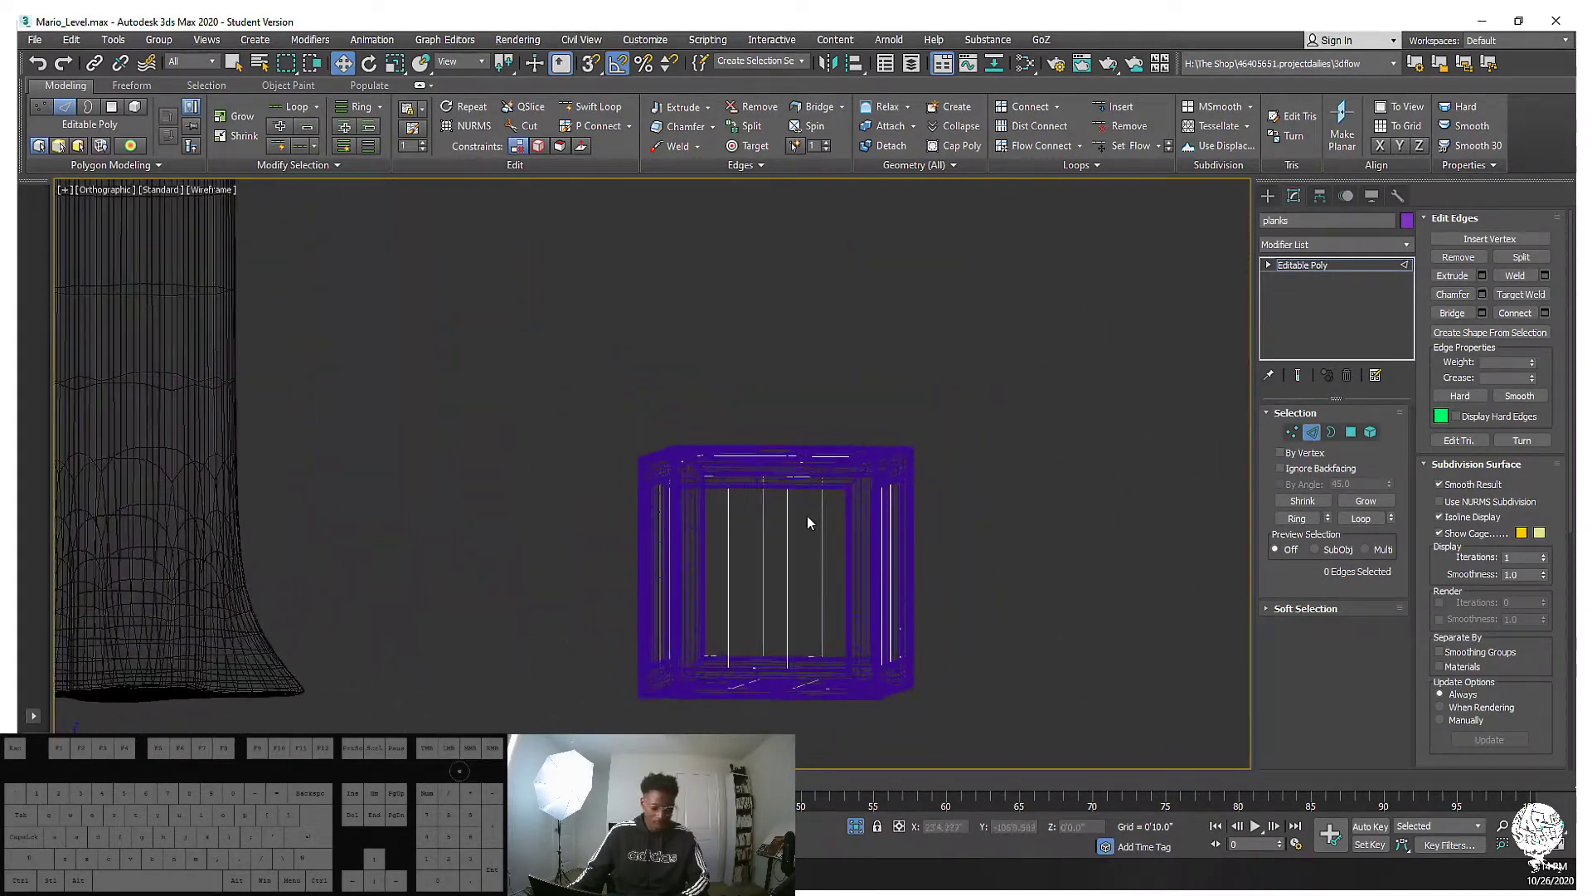
{"action": "scroll", "coordinate": [803, 516], "scroll_direction": "up", "scroll_amount": 5}
{"action": "mouse_move", "coordinate": [803, 516]}
{"action": "middle_mouse_down"}
{"action": "mouse_move", "coordinate": [813, 372]}
{"action": "mouse_move", "coordinate": [736, 550]}
{"action": "middle_mouse_up"}
{"action": "scroll", "coordinate": [769, 595], "scroll_direction": "down", "scroll_amount": 3}
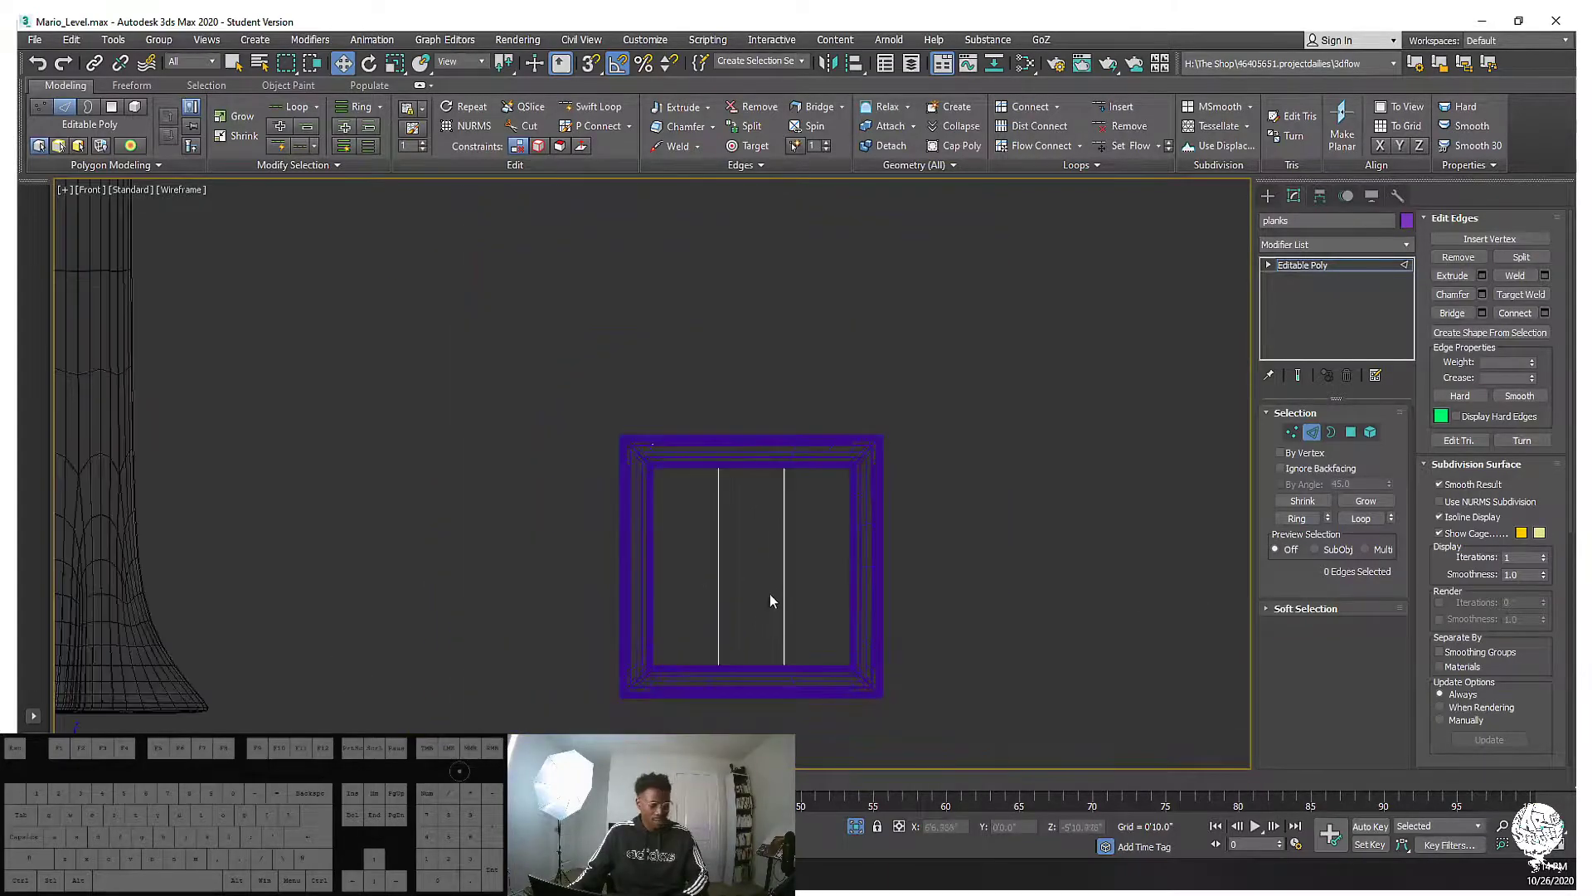
{"action": "key", "text": "F3"}
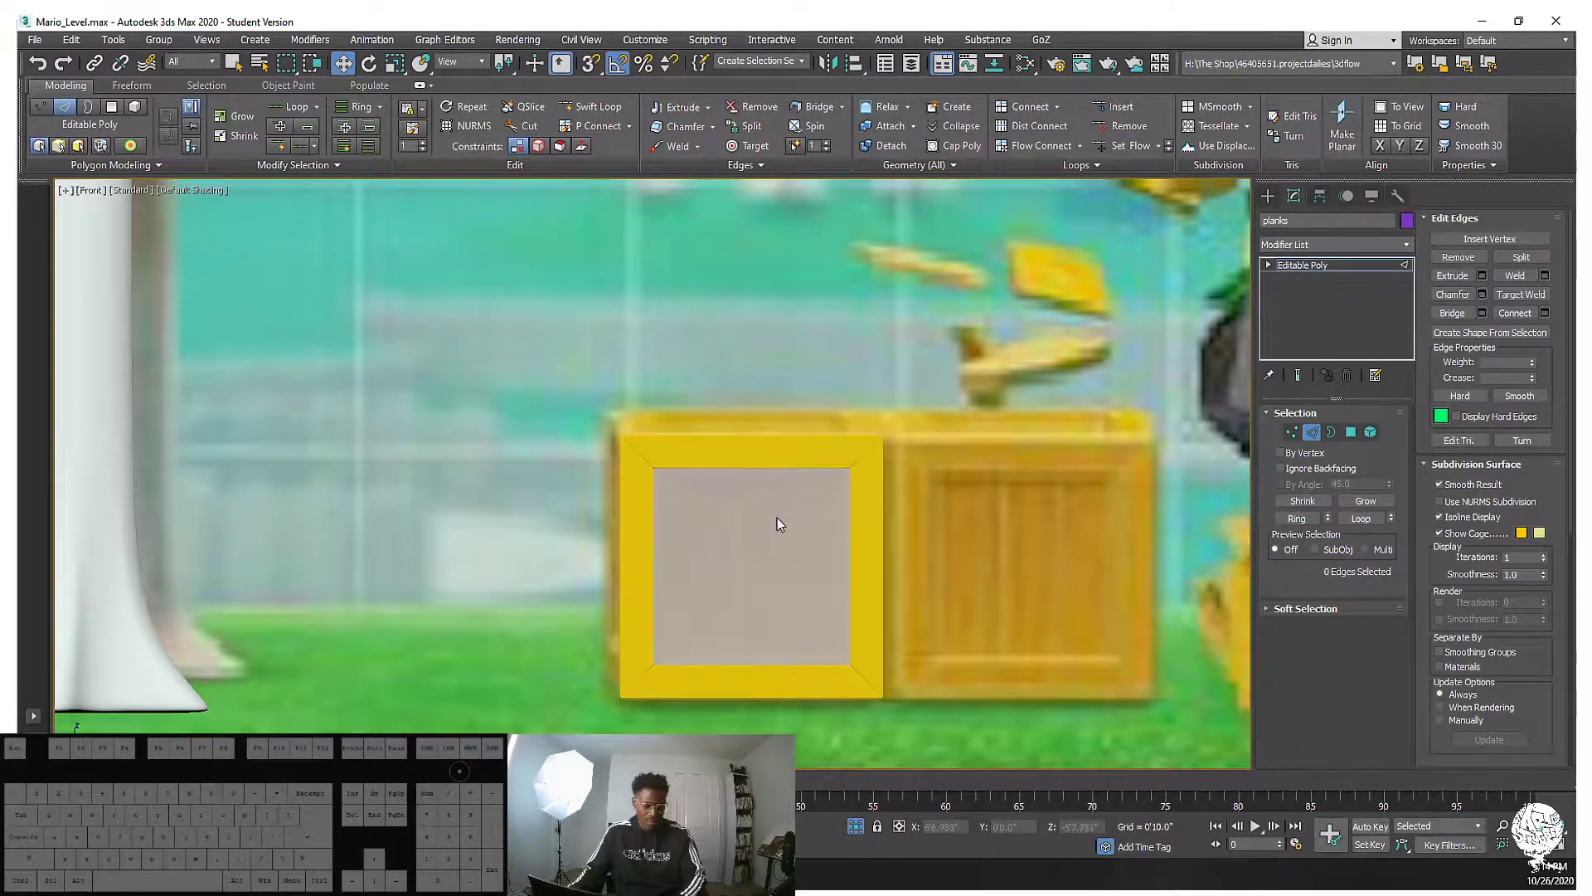
{"action": "key", "text": "F3"}
{"action": "left_click_drag", "start_coordinate": [813, 520], "coordinate": [698, 532]}
{"action": "middle_click_drag", "start_coordinate": [804, 495], "coordinate": [930, 595]}
{"action": "right_click", "coordinate": [954, 503]}
{"action": "left_click", "coordinate": [920, 560]}
{"action": "left_click_drag", "start_coordinate": [837, 556], "coordinate": [837, 558]}
{"action": "right_click", "coordinate": [899, 540]}
{"action": "left_click", "coordinate": [833, 594]}
Select the remaining board seam edges on the crate's side panels and split them
{"action": "middle_click_drag", "start_coordinate": [833, 594], "coordinate": [972, 486], "text": "alt"}
{"action": "left_click", "coordinate": [871, 604]}
{"action": "left_click", "coordinate": [879, 594]}
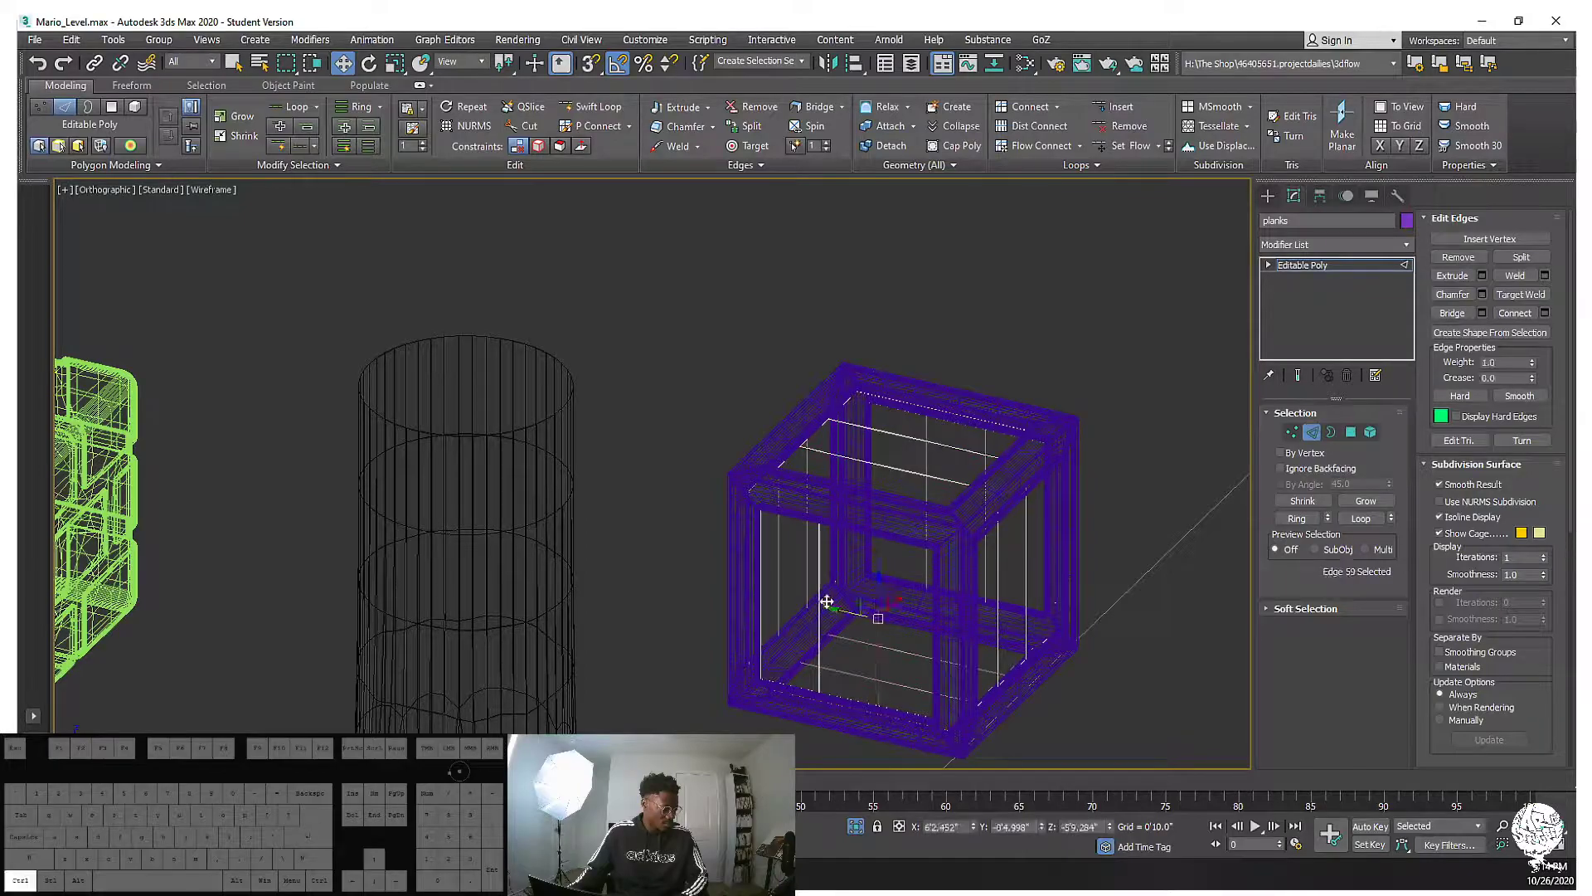
{"action": "left_click", "coordinate": [817, 596], "text": "ctrl"}
{"action": "middle_click_drag", "start_coordinate": [817, 595], "coordinate": [935, 679], "text": "alt"}
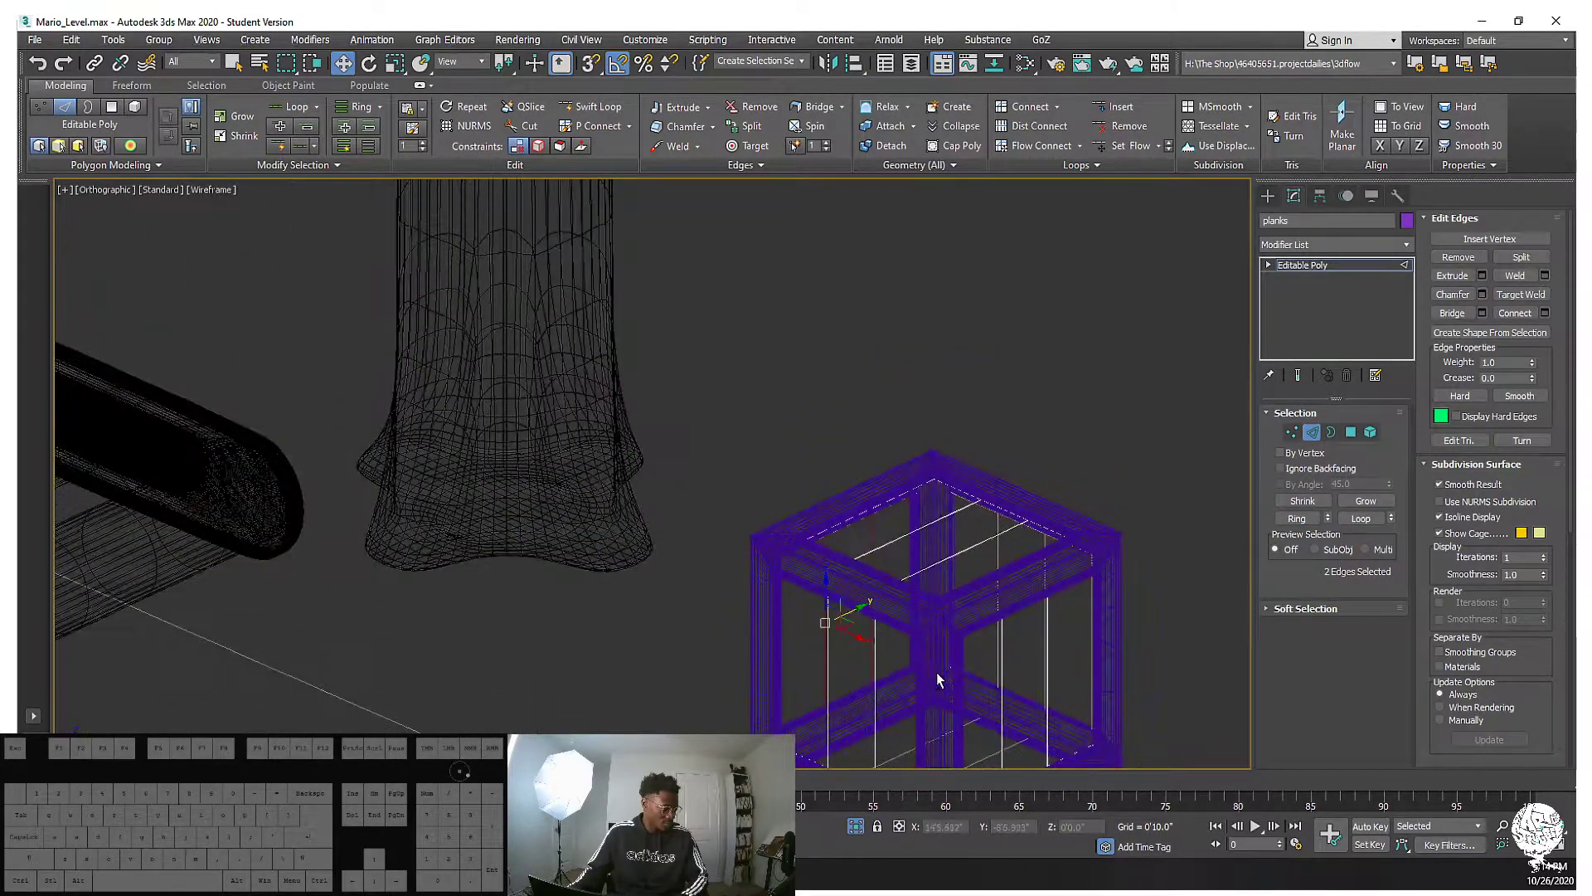
{"action": "left_click", "coordinate": [1048, 631], "text": "ctrl"}
{"action": "mouse_move", "coordinate": [1020, 632]}
{"action": "middle_mouse_down", "text": "alt"}
{"action": "mouse_move", "coordinate": [1090, 610]}
{"action": "mouse_move", "coordinate": [1036, 647]}
{"action": "mouse_move", "coordinate": [1020, 580]}
{"action": "mouse_move", "coordinate": [966, 610]}
{"action": "mouse_move", "coordinate": [948, 555]}
{"action": "mouse_move", "coordinate": [1026, 546]}
{"action": "mouse_move", "coordinate": [984, 565]}
{"action": "mouse_move", "coordinate": [985, 539]}
{"action": "middle_mouse_up", "text": "alt"}
{"action": "right_click", "coordinate": [1084, 599]}
{"action": "left_click", "coordinate": [1048, 651]}
Region-select the vertical board edges across the crate in the Front view and connect them with 2 segments
{"action": "key", "text": "F3"}
{"action": "key", "text": "F3"}
{"action": "key", "text": "f"}
{"action": "key", "text": "z"}
{"action": "scroll", "coordinate": [1055, 486], "scroll_direction": "down", "scroll_amount": 6}
{"action": "key", "text": "ctrl+z"}
{"action": "left_click_drag", "start_coordinate": [1231, 506], "coordinate": [784, 477]}
{"action": "right_click", "coordinate": [985, 485]}
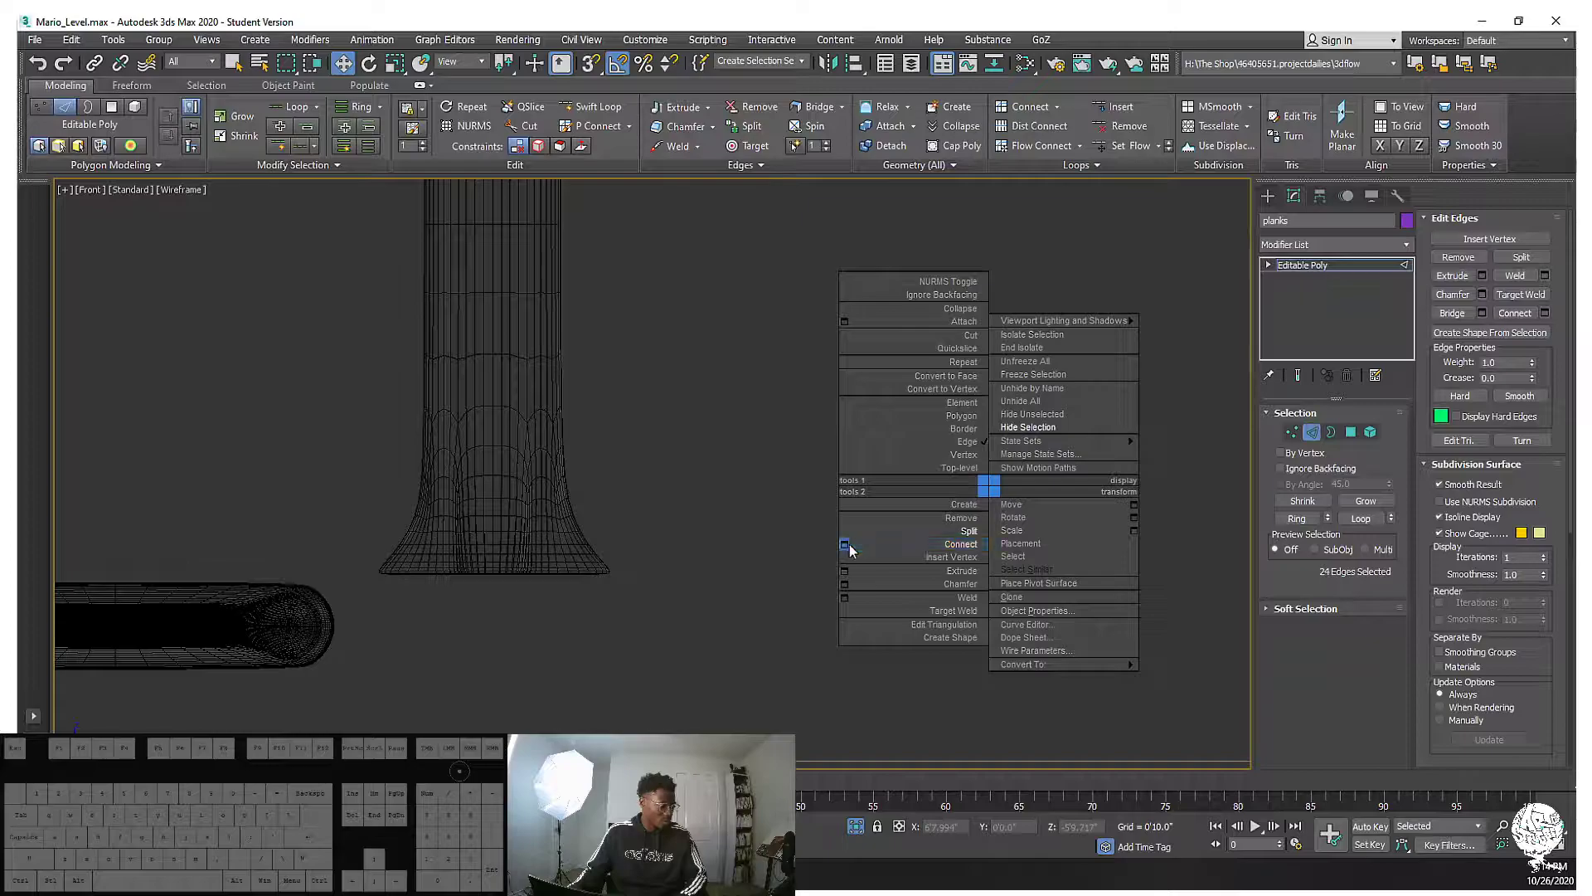
{"action": "left_click", "coordinate": [847, 539]}
{"action": "scroll", "coordinate": [909, 452], "scroll_direction": "up", "scroll_amount": 5}
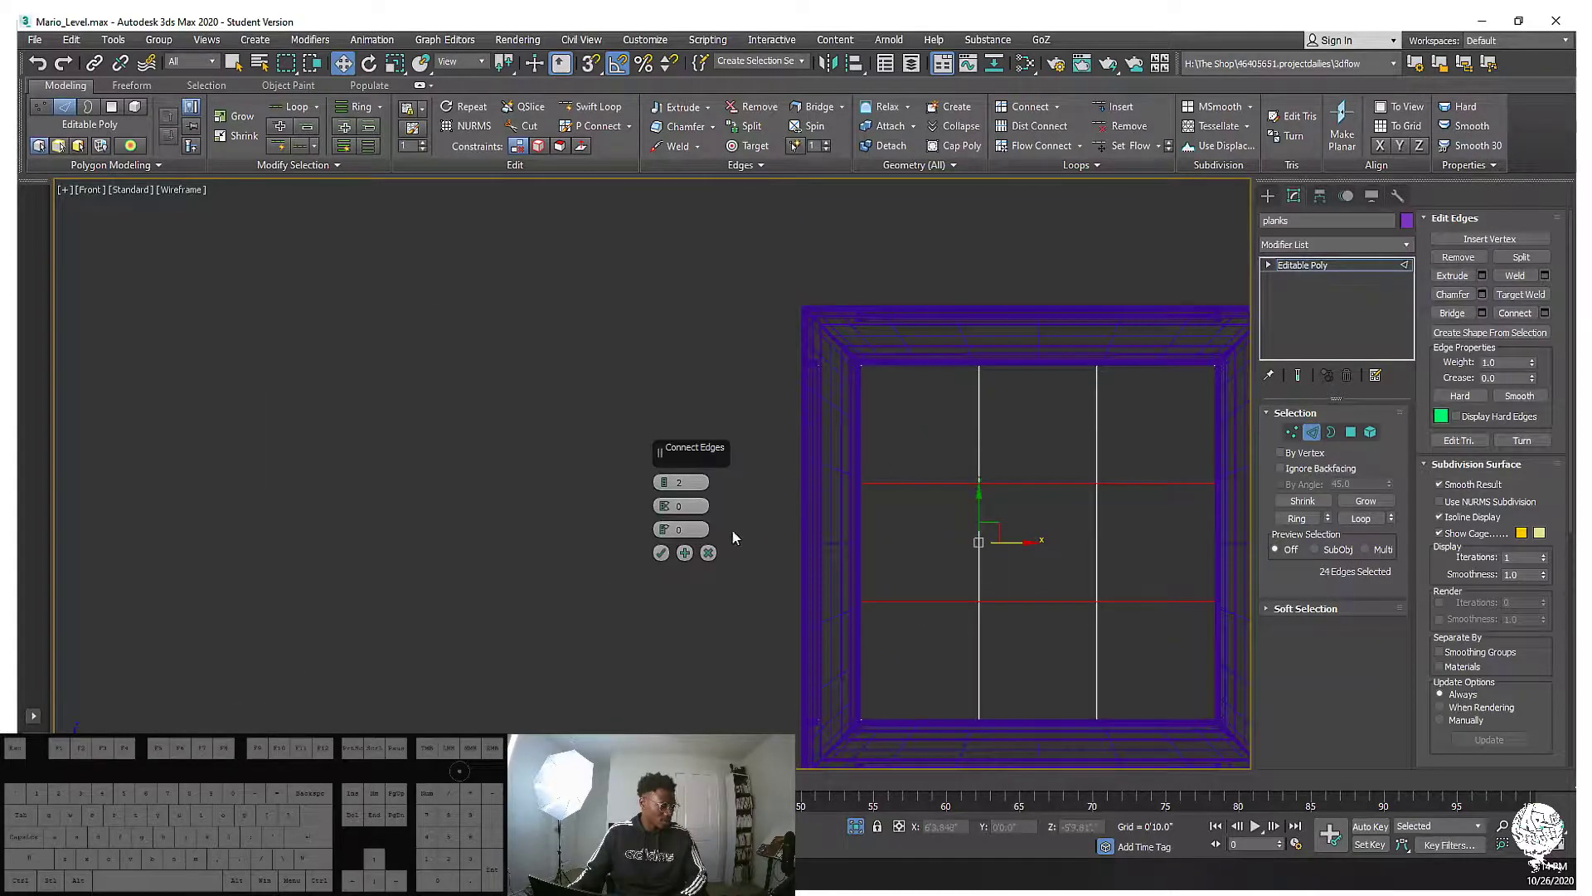
{"action": "left_click", "coordinate": [662, 553]}
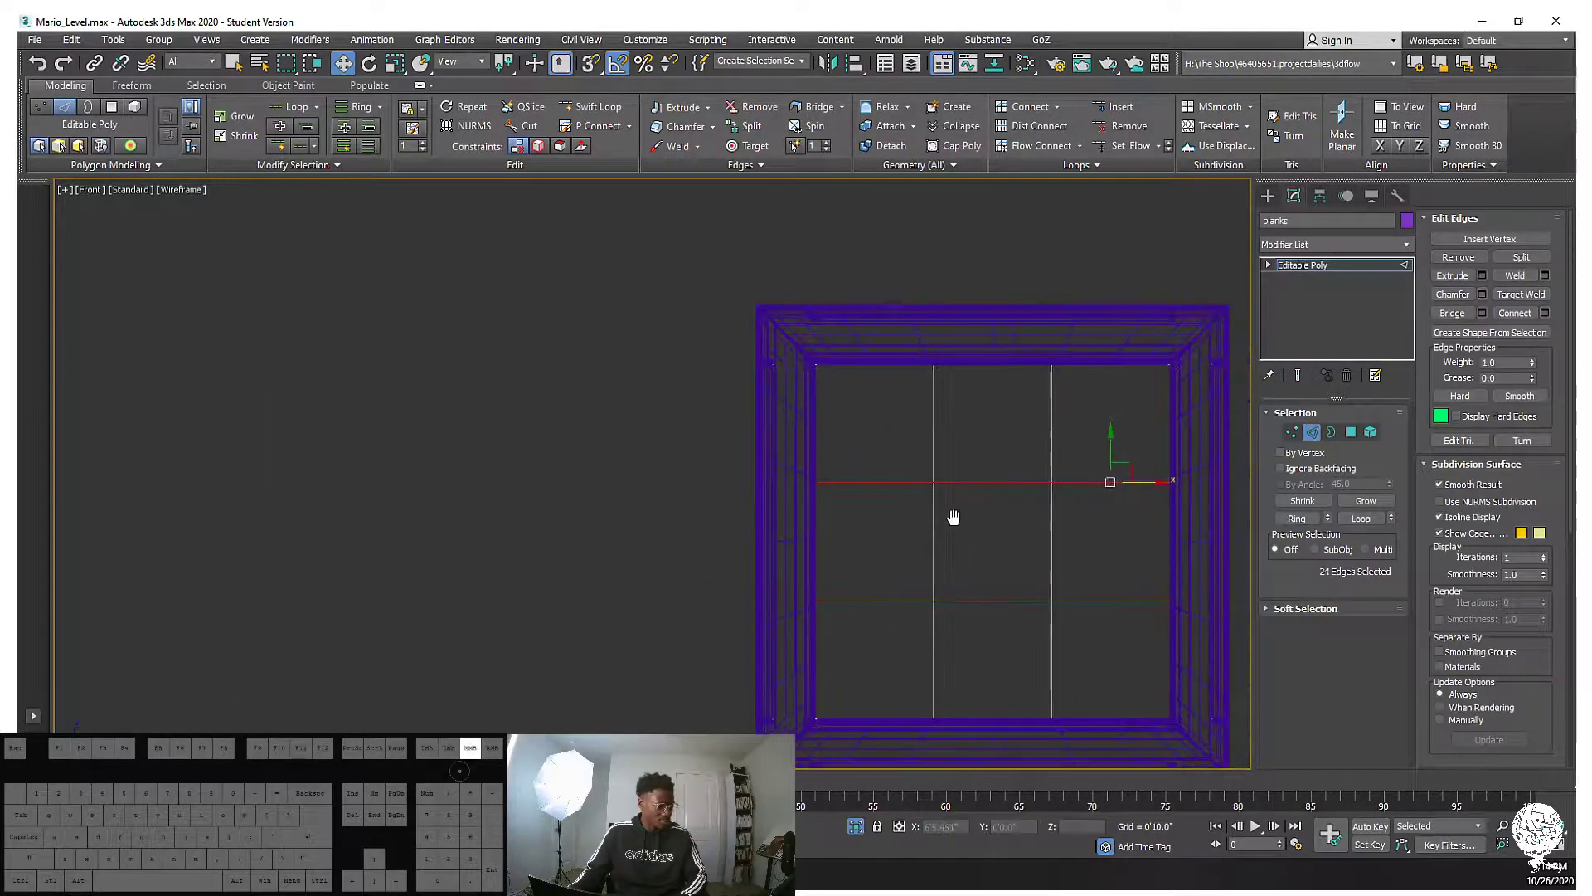
Select the middle front board as an element and show the planks shaded with see-through display off
{"action": "key", "text": "5"}
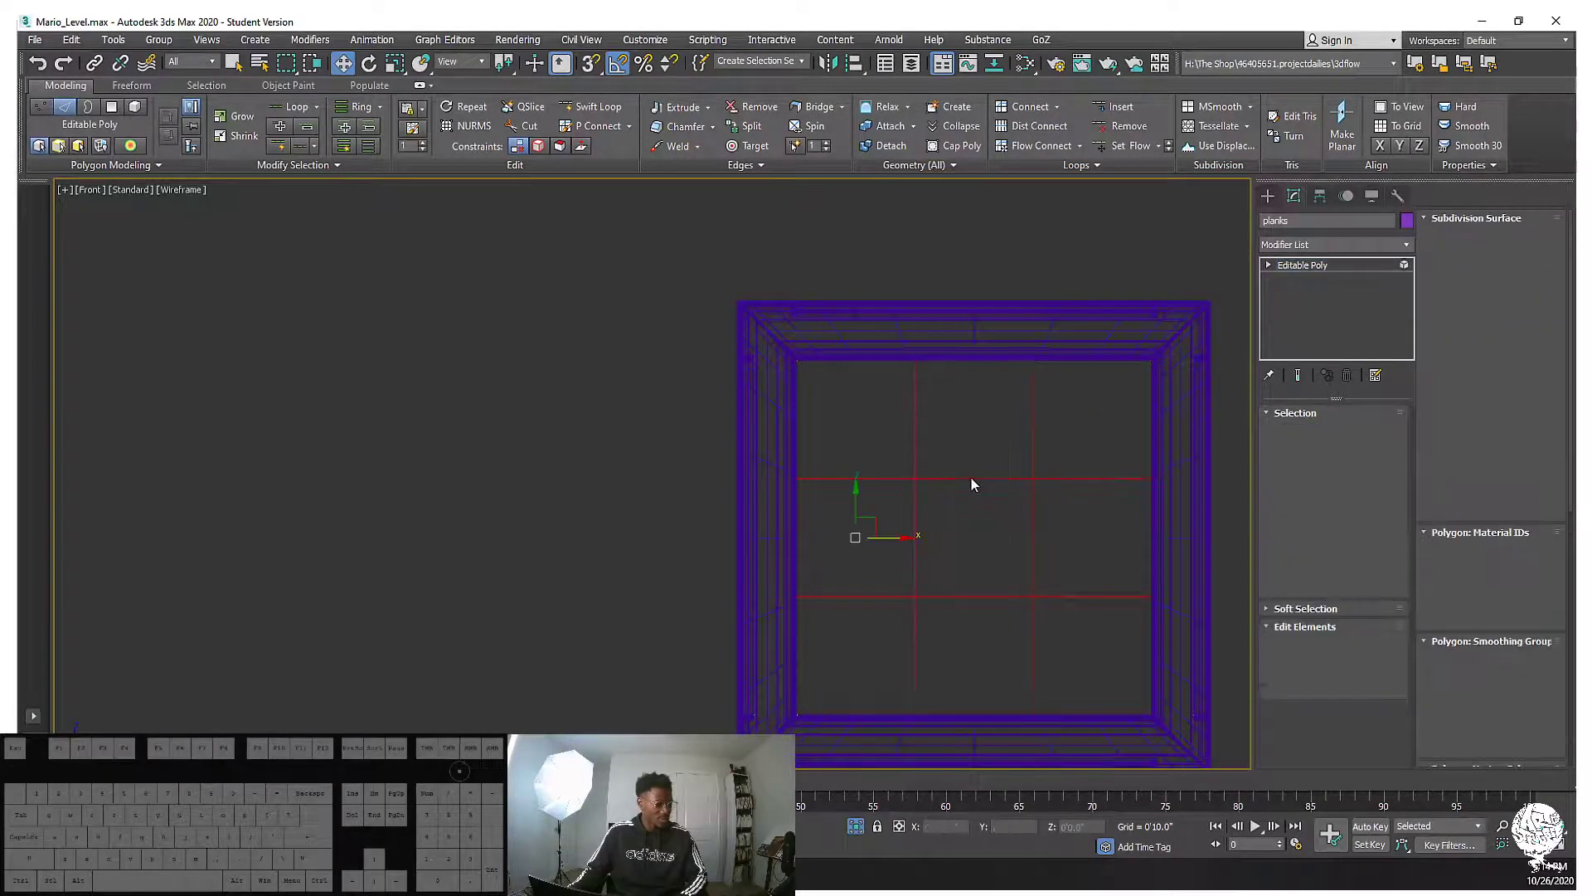
{"action": "left_click", "coordinate": [977, 494]}
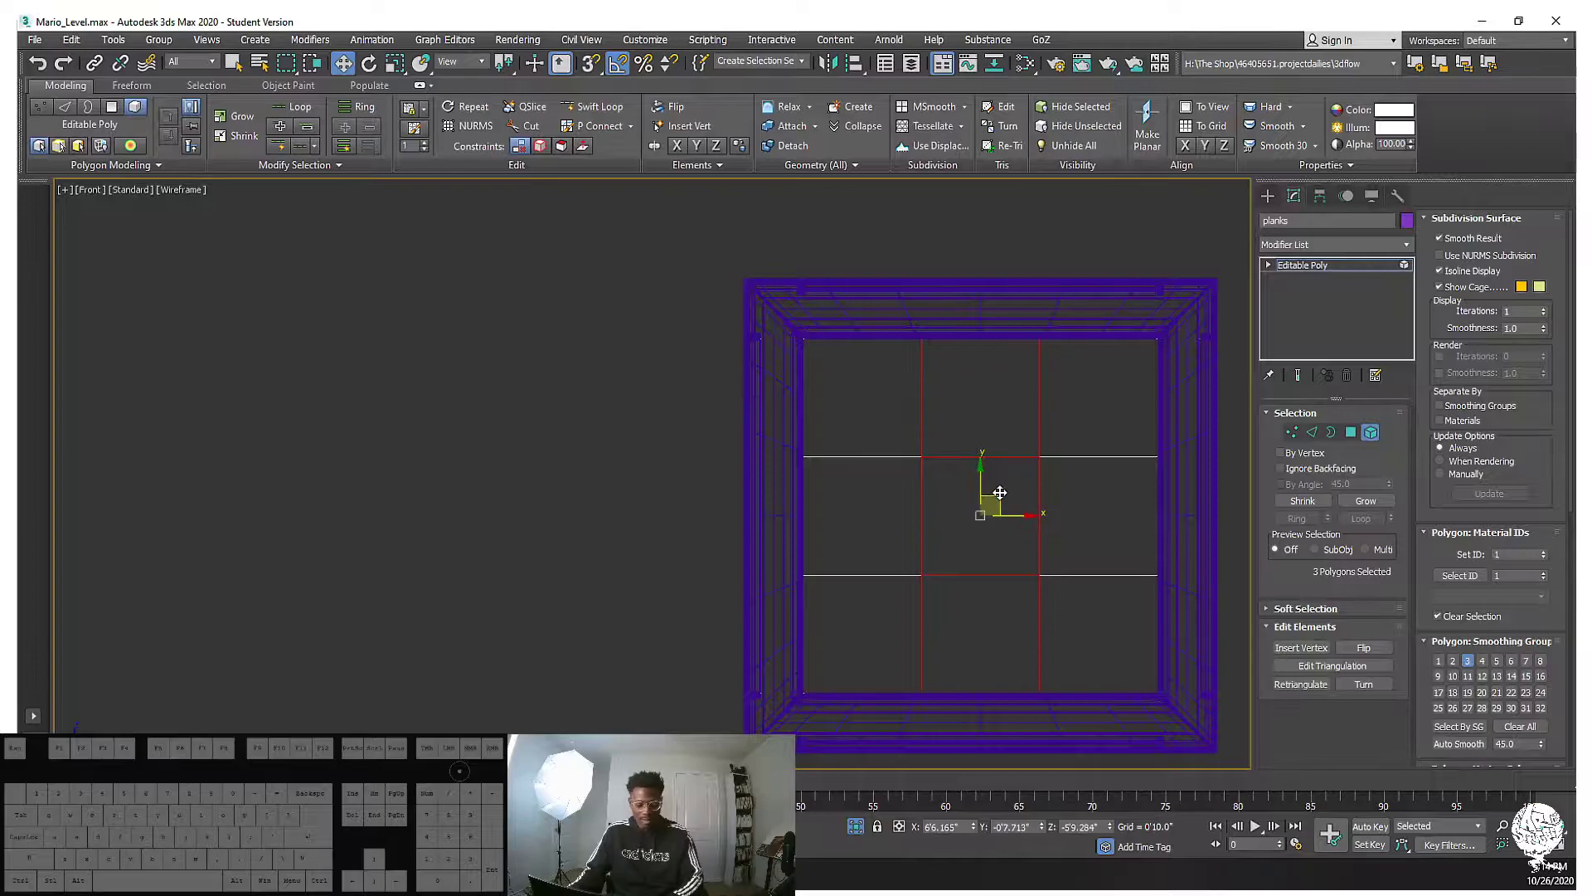
{"action": "mouse_move", "coordinate": [952, 503]}
{"action": "middle_mouse_down", "text": "alt"}
{"action": "mouse_move", "coordinate": [998, 540]}
{"action": "mouse_move", "coordinate": [1093, 402]}
{"action": "middle_mouse_up", "text": "alt"}
{"action": "key", "text": "F3"}
{"action": "key", "text": "alt+x"}
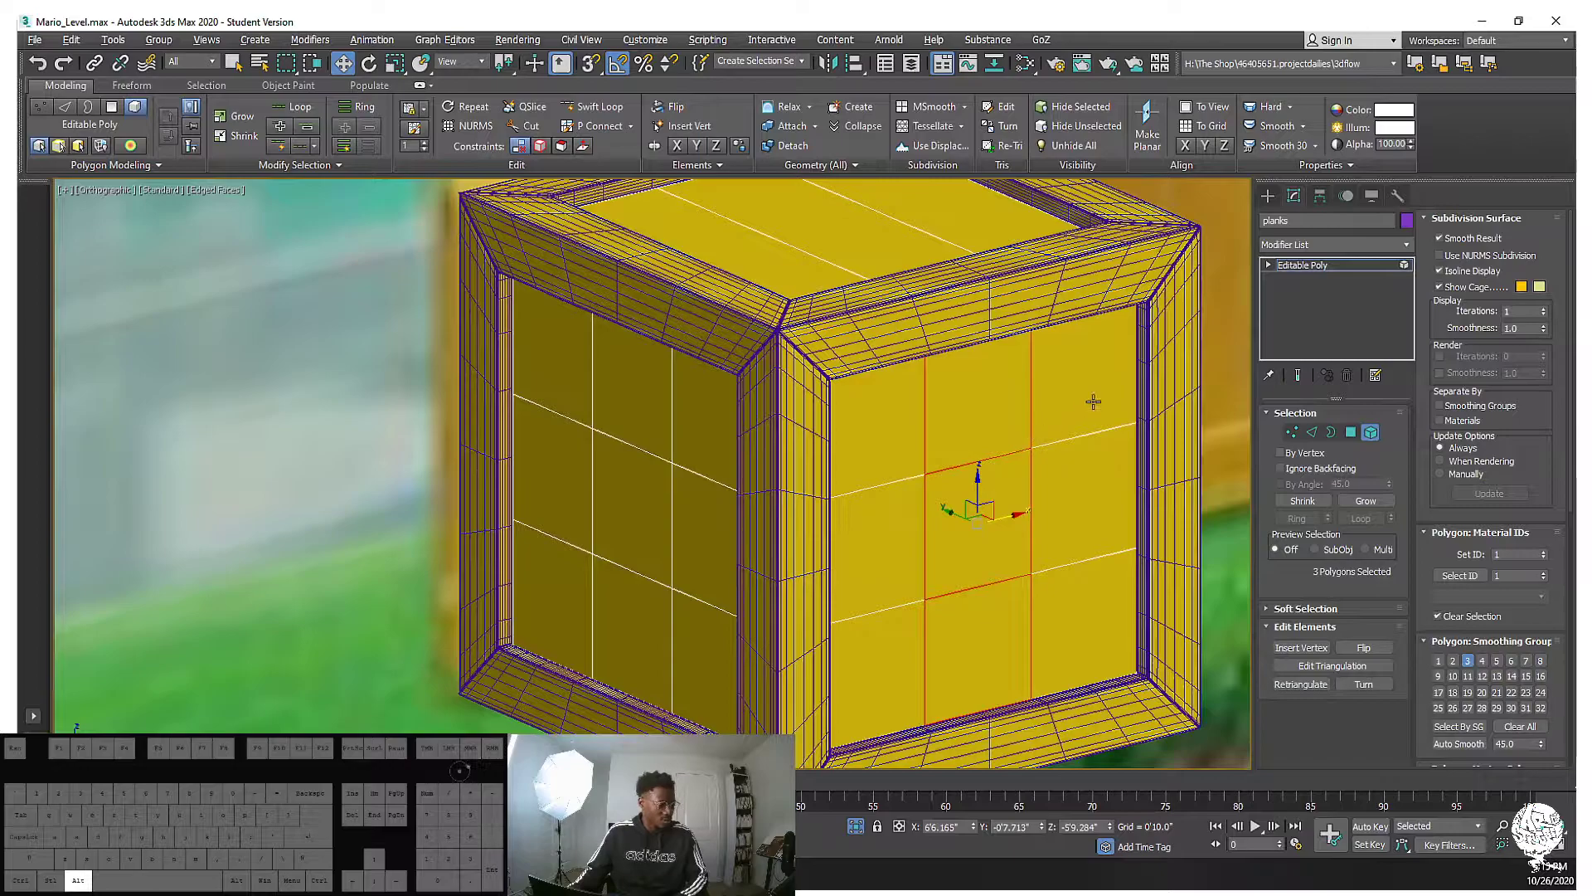
Add a Shell modifier to the planks object and adjust its inner amount
{"action": "left_click", "coordinate": [1380, 247]}
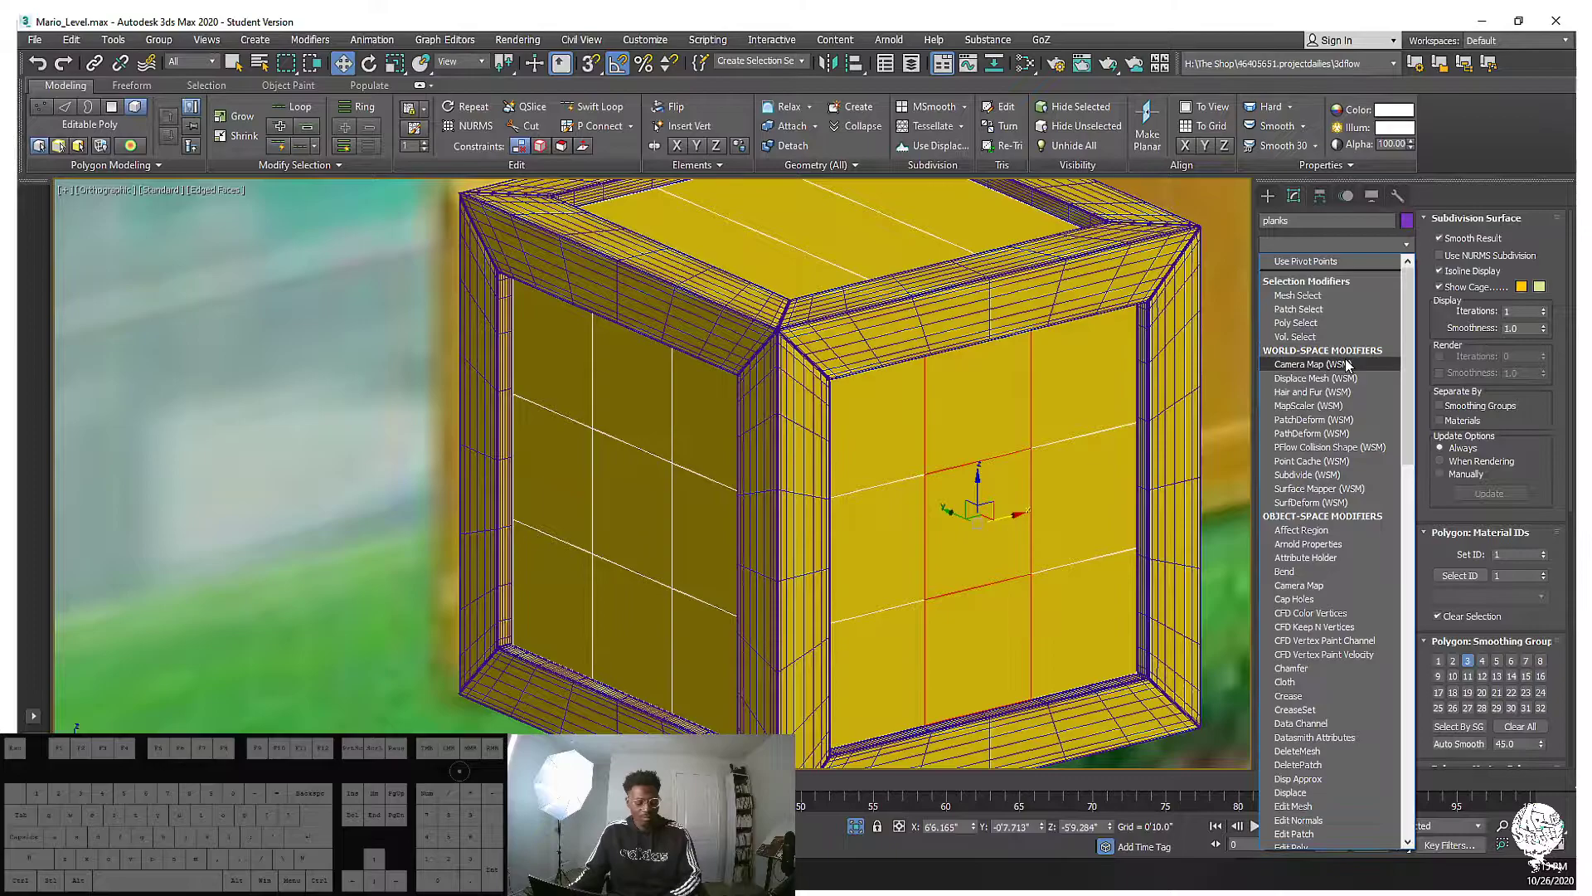
{"action": "key", "text": "s"}
{"action": "key", "text": "s"}
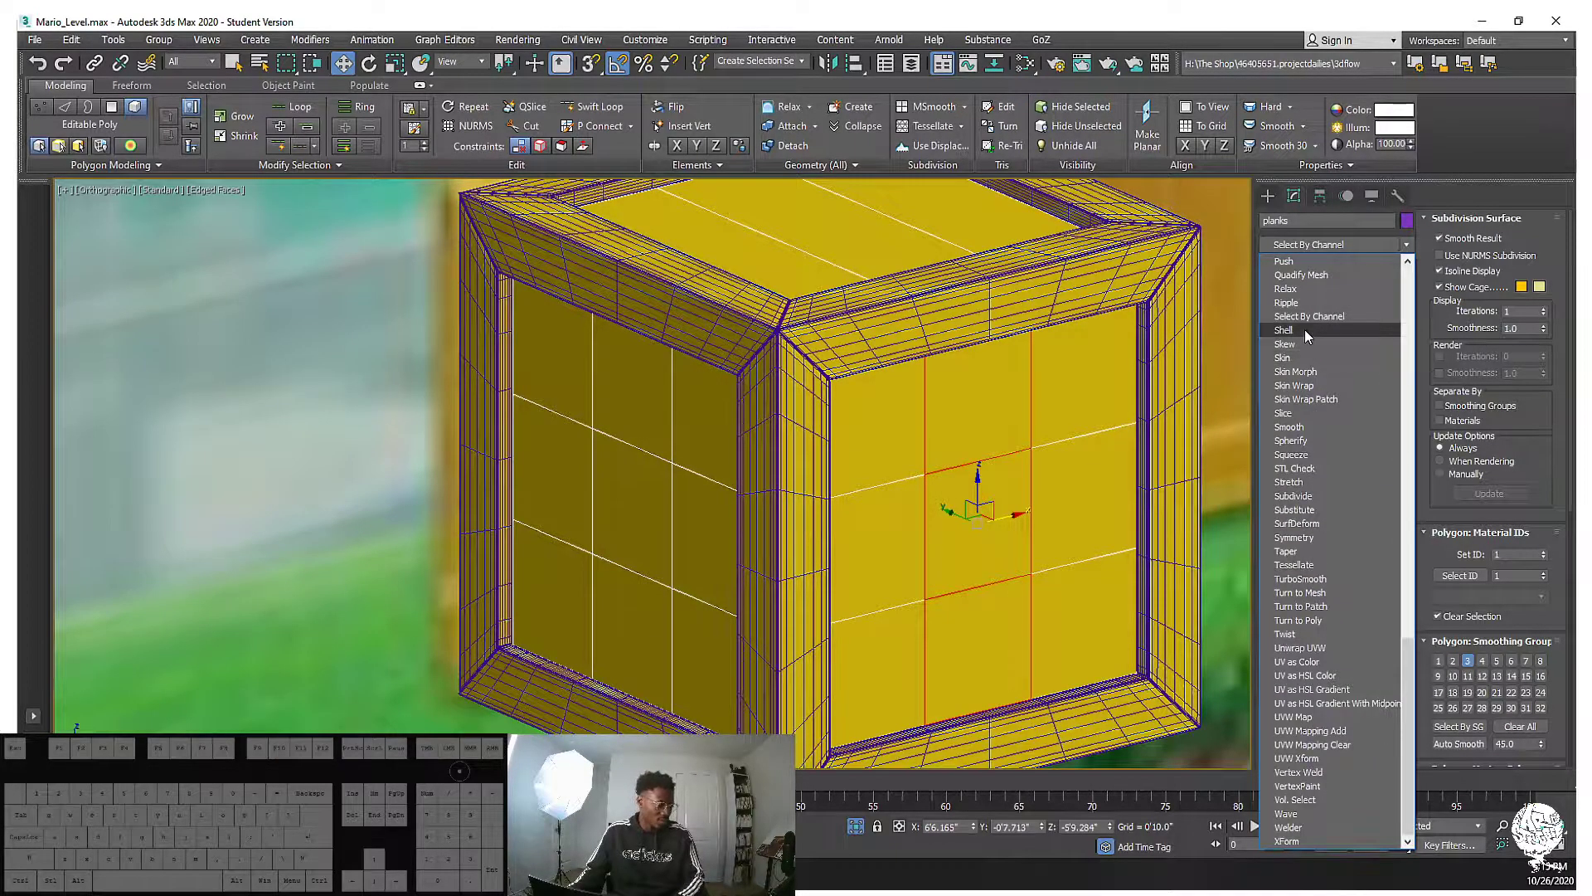
{"action": "left_click", "coordinate": [1305, 330]}
{"action": "middle_click_drag", "start_coordinate": [937, 433], "coordinate": [986, 433], "text": "alt"}
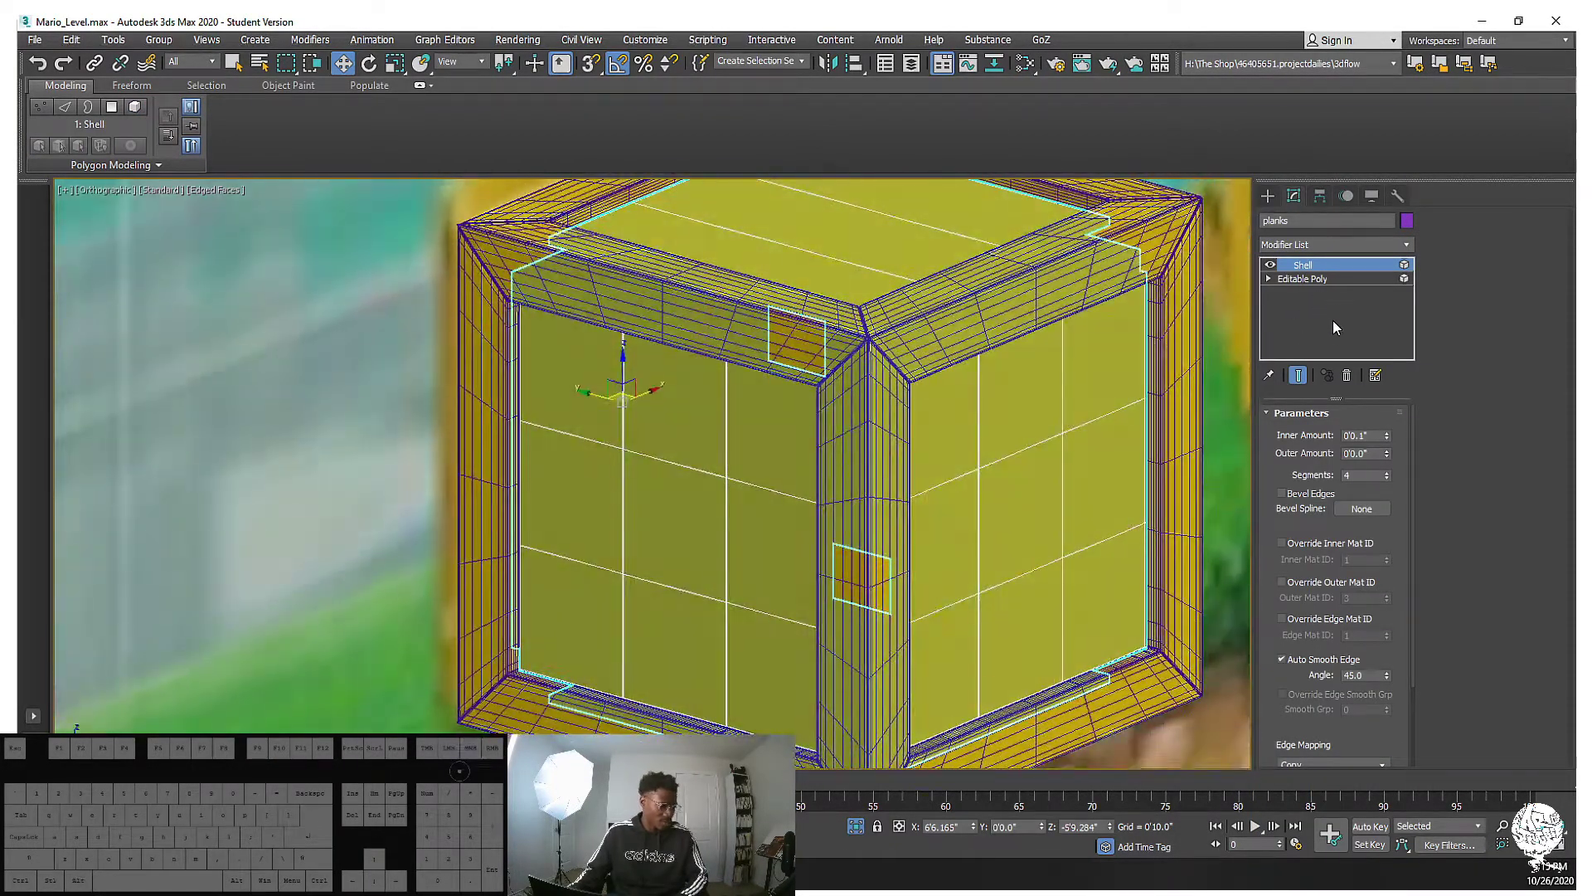
{"action": "left_click", "coordinate": [1385, 432]}
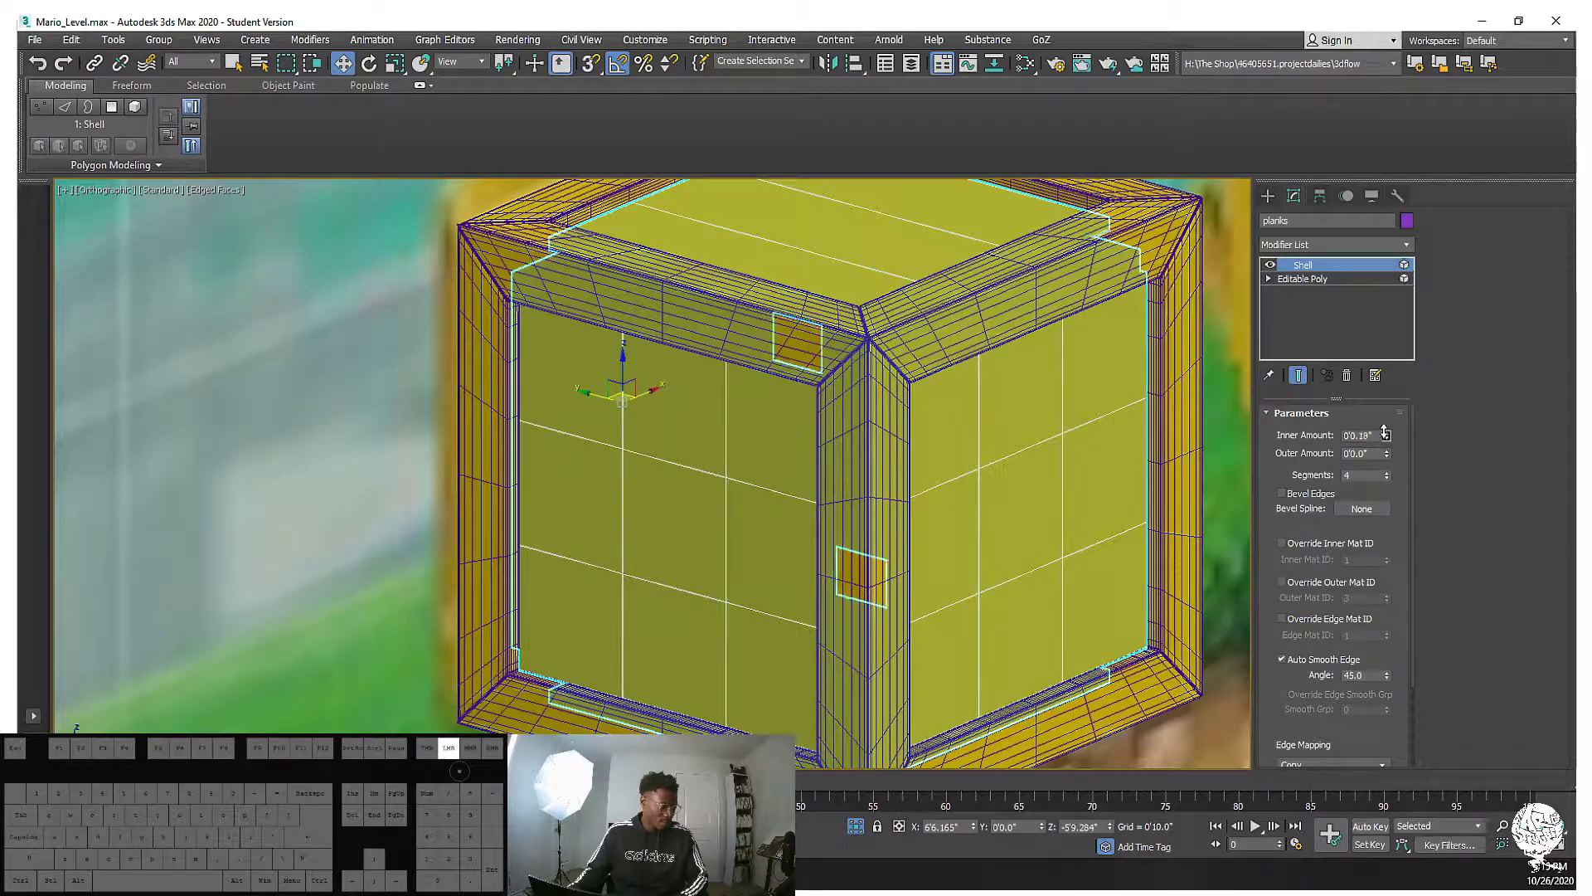
{"action": "left_click_drag", "start_coordinate": [1383, 430], "coordinate": [1383, 436]}
Add a TurboSmooth modifier above the Shell and separate its smoothing by smoothing groups
{"action": "left_click", "coordinate": [1380, 247]}
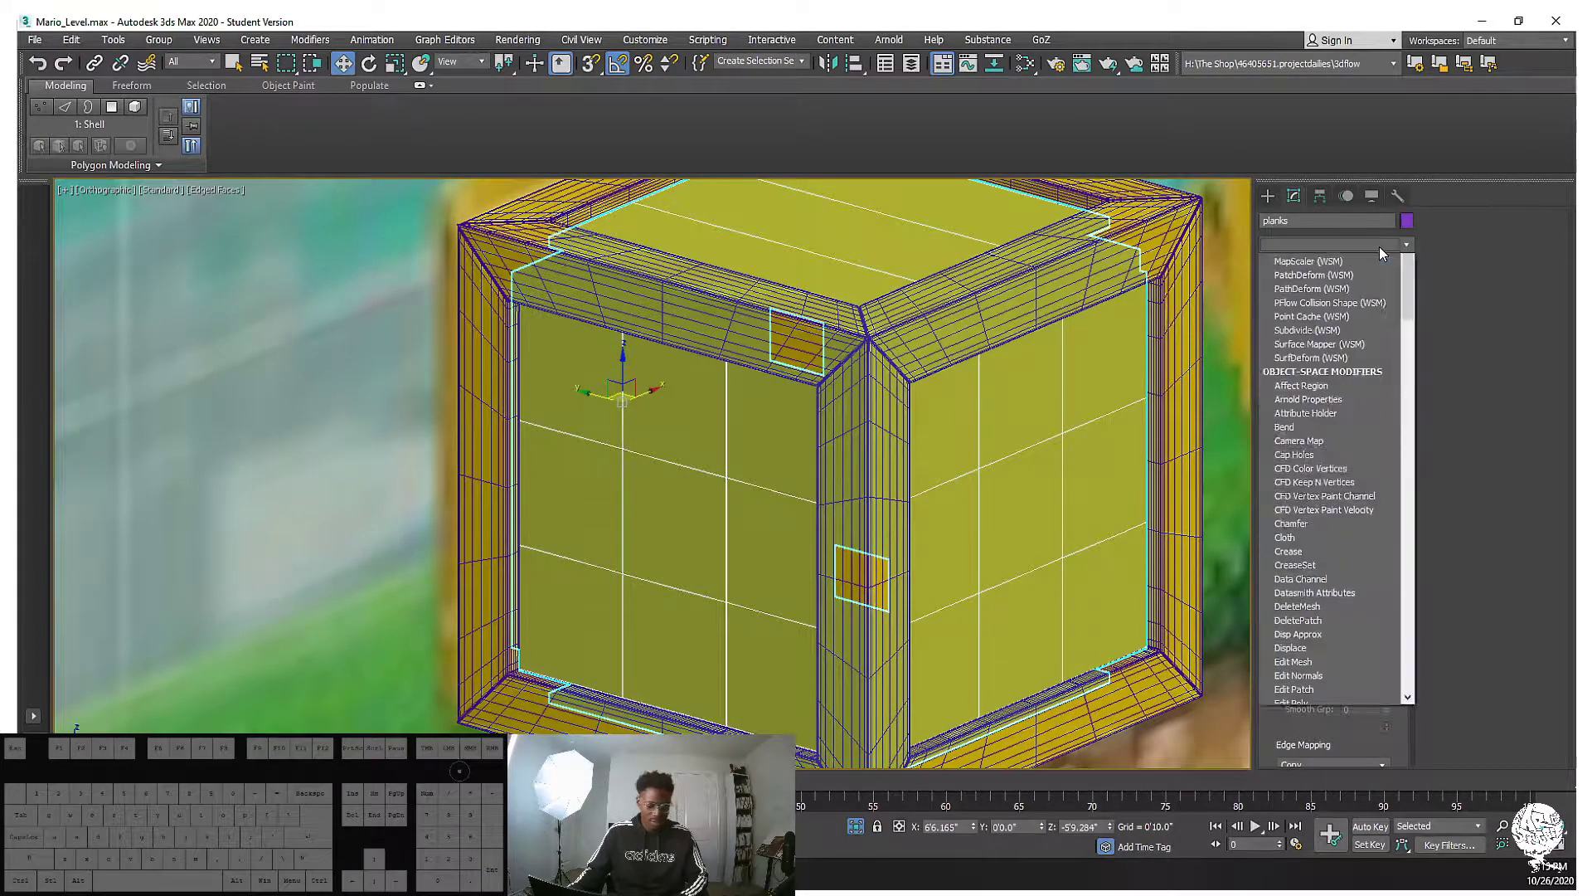
{"action": "key", "text": "t"}
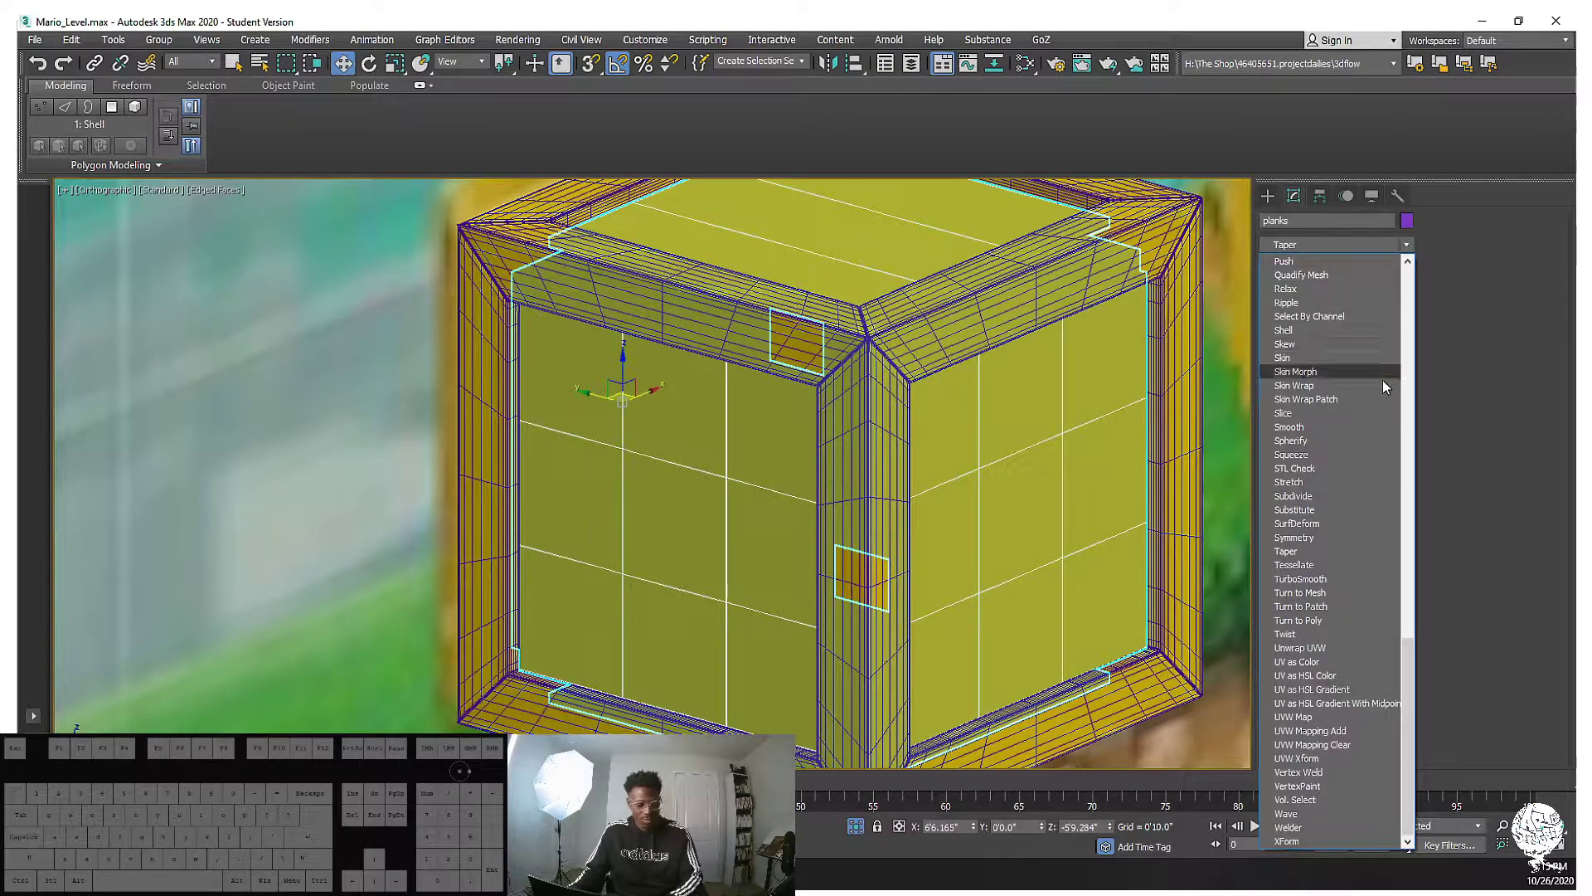
{"action": "left_click", "coordinate": [1300, 578]}
{"action": "middle_click_drag", "start_coordinate": [1111, 464], "coordinate": [1165, 466], "text": "alt"}
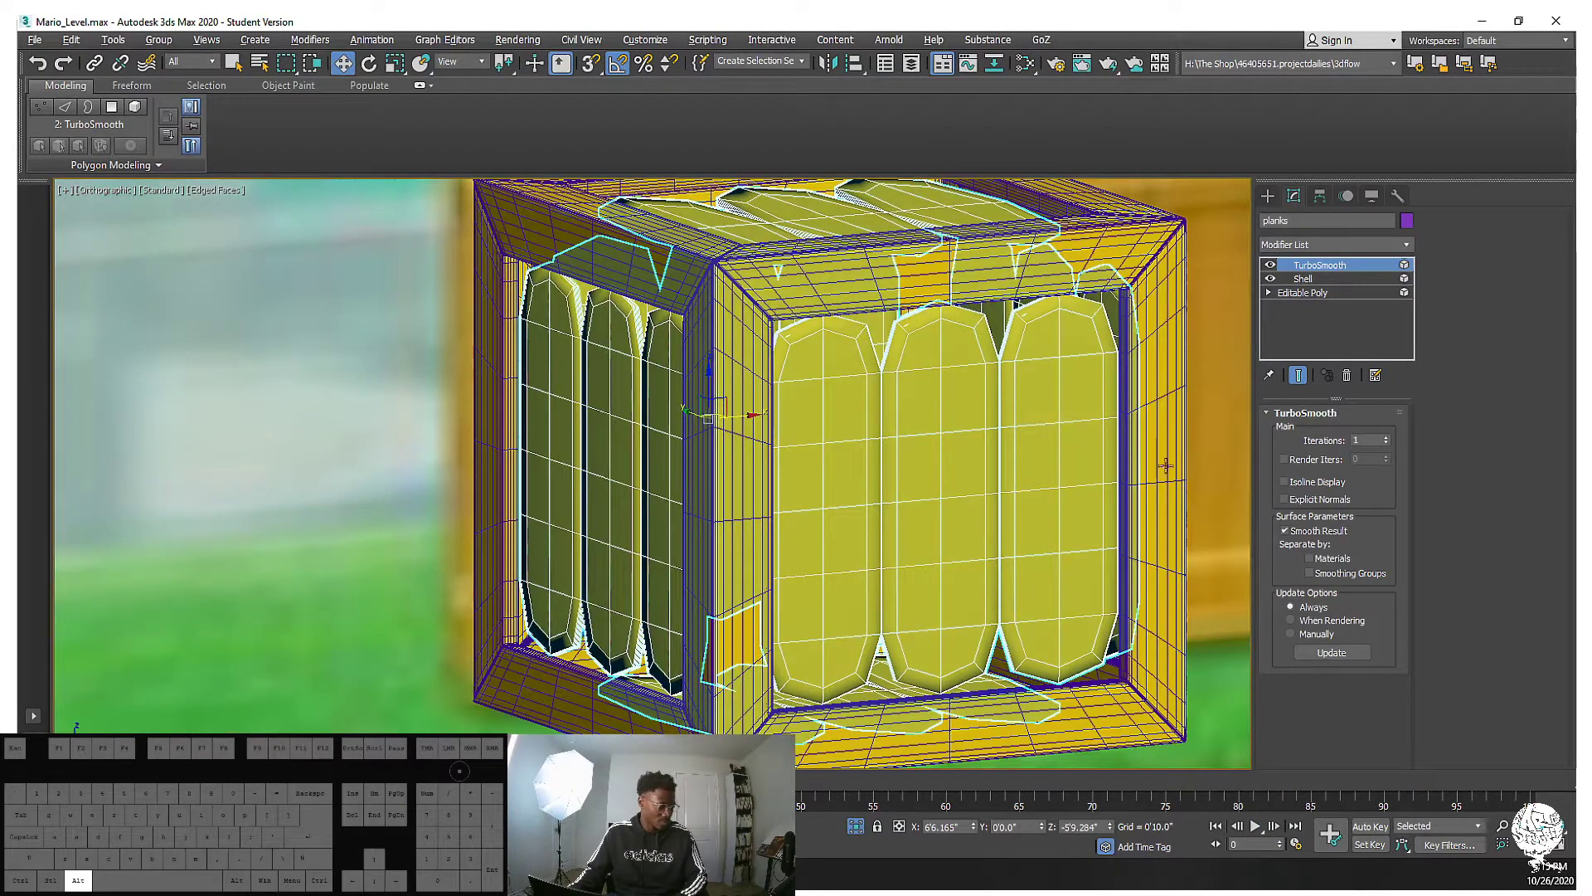
{"action": "left_click", "coordinate": [1310, 573]}
{"action": "middle_click_drag", "start_coordinate": [959, 467], "coordinate": [1008, 475], "text": "alt"}
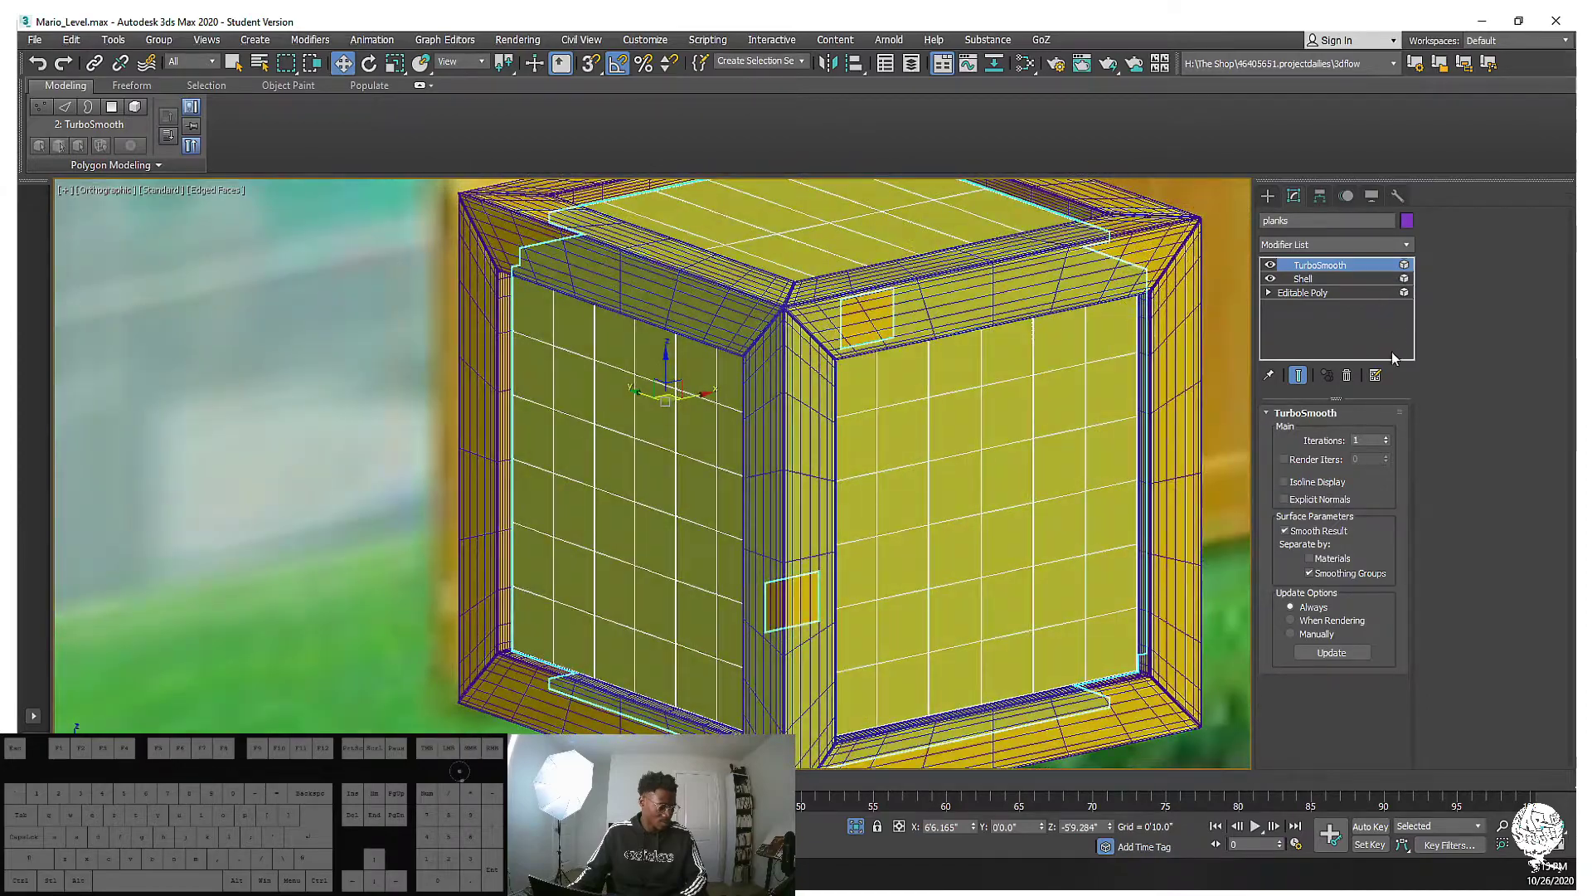
Add a second TurboSmooth modifier to the planks and adjust the iterations of the first one
{"action": "left_click", "coordinate": [1392, 244]}
{"action": "key", "text": "t"}
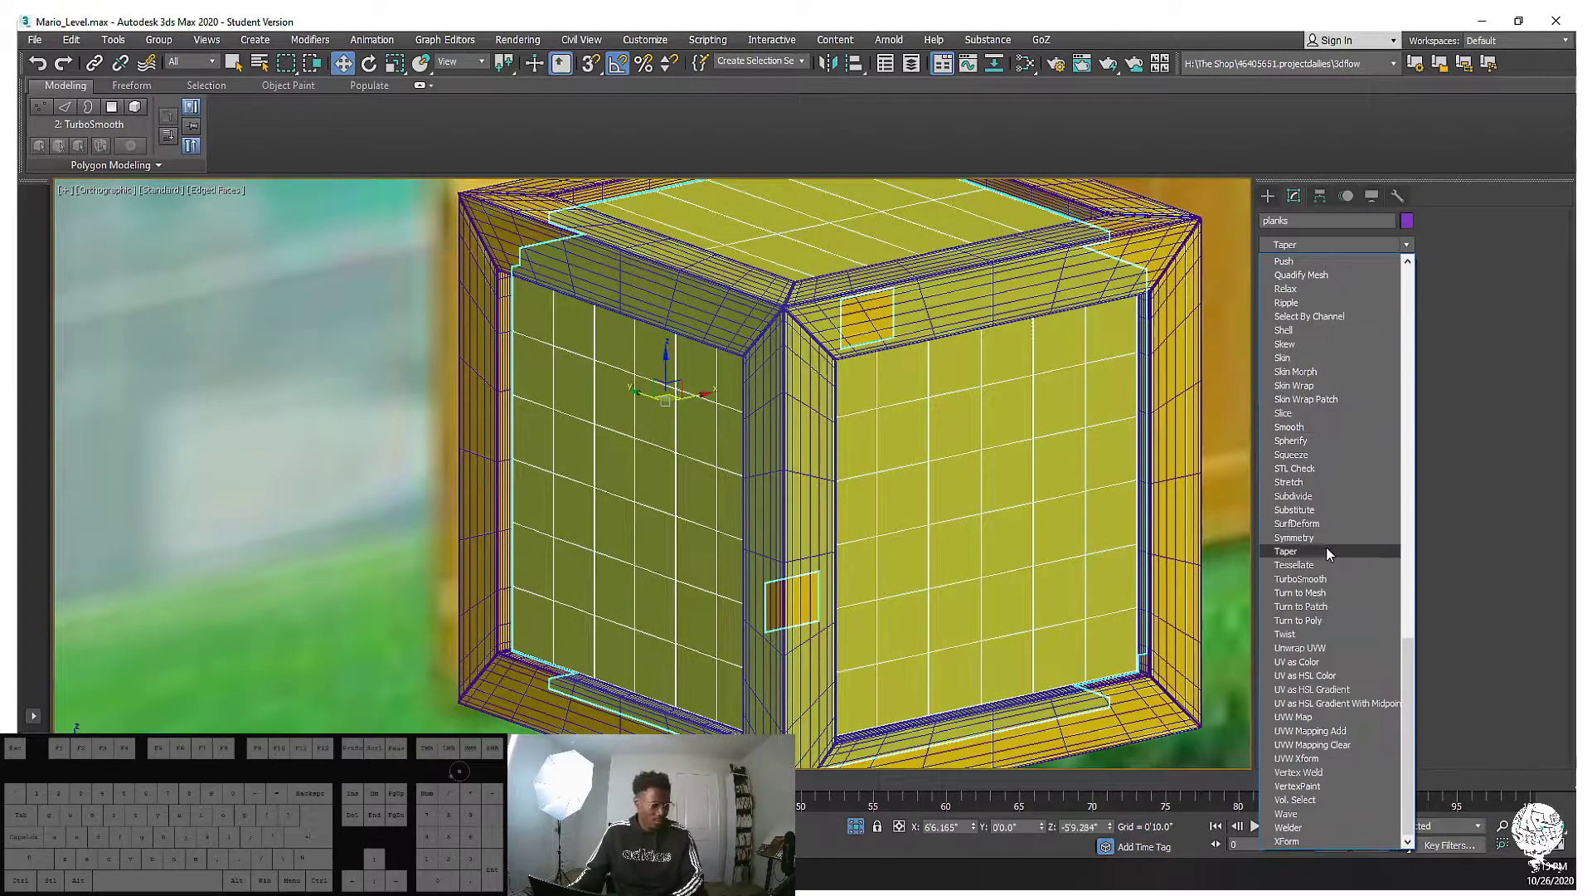
{"action": "left_click", "coordinate": [1305, 579]}
{"action": "middle_click_drag", "start_coordinate": [1186, 531], "coordinate": [1103, 518], "text": "alt"}
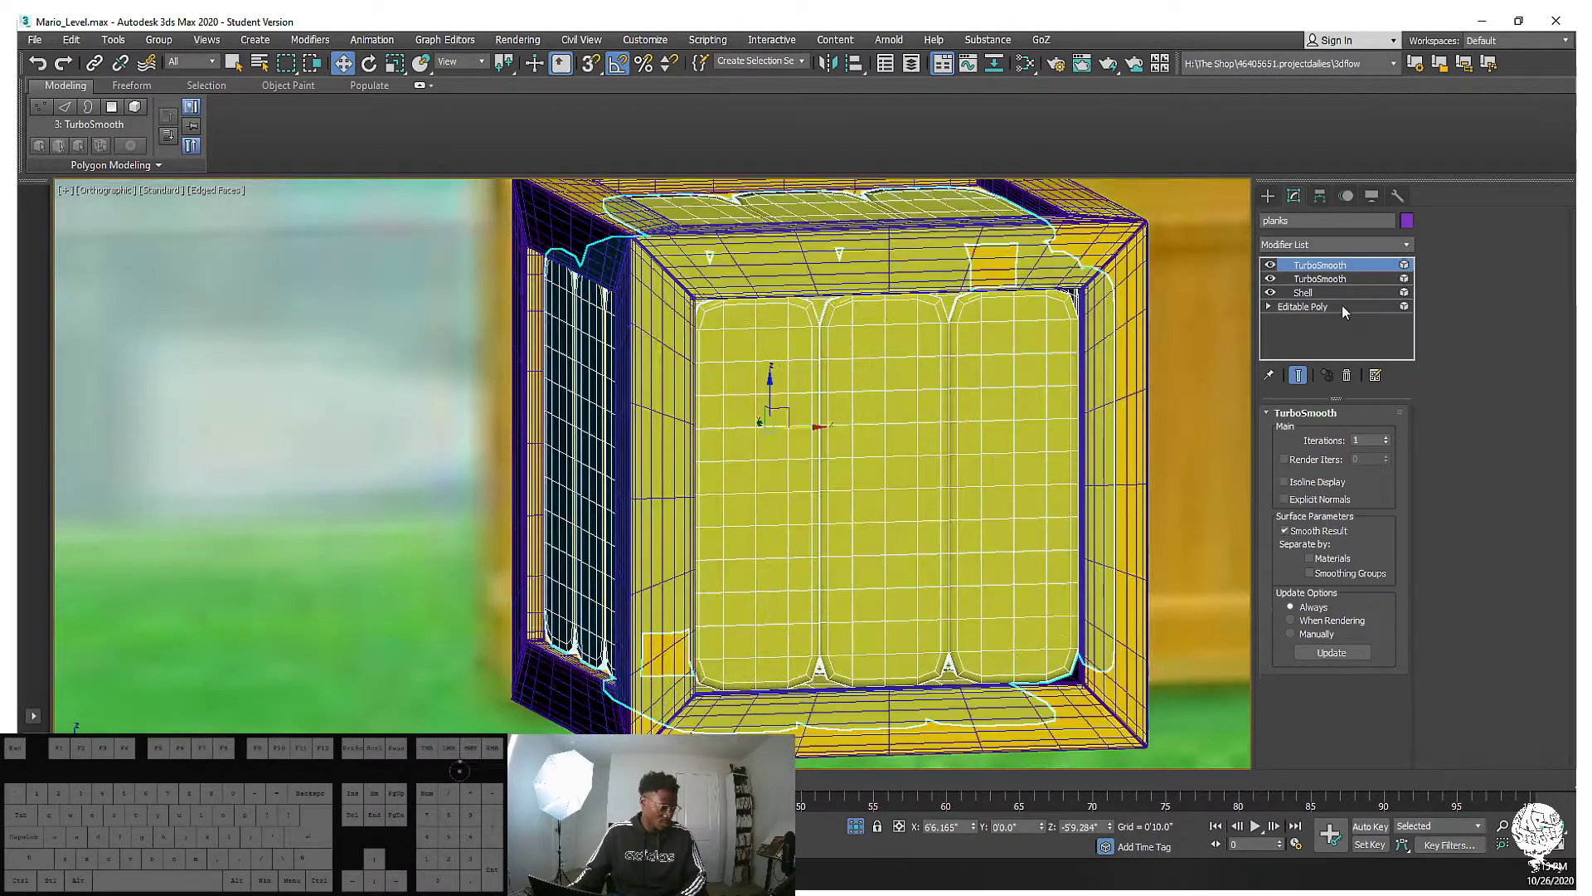
{"action": "left_click", "coordinate": [1337, 280]}
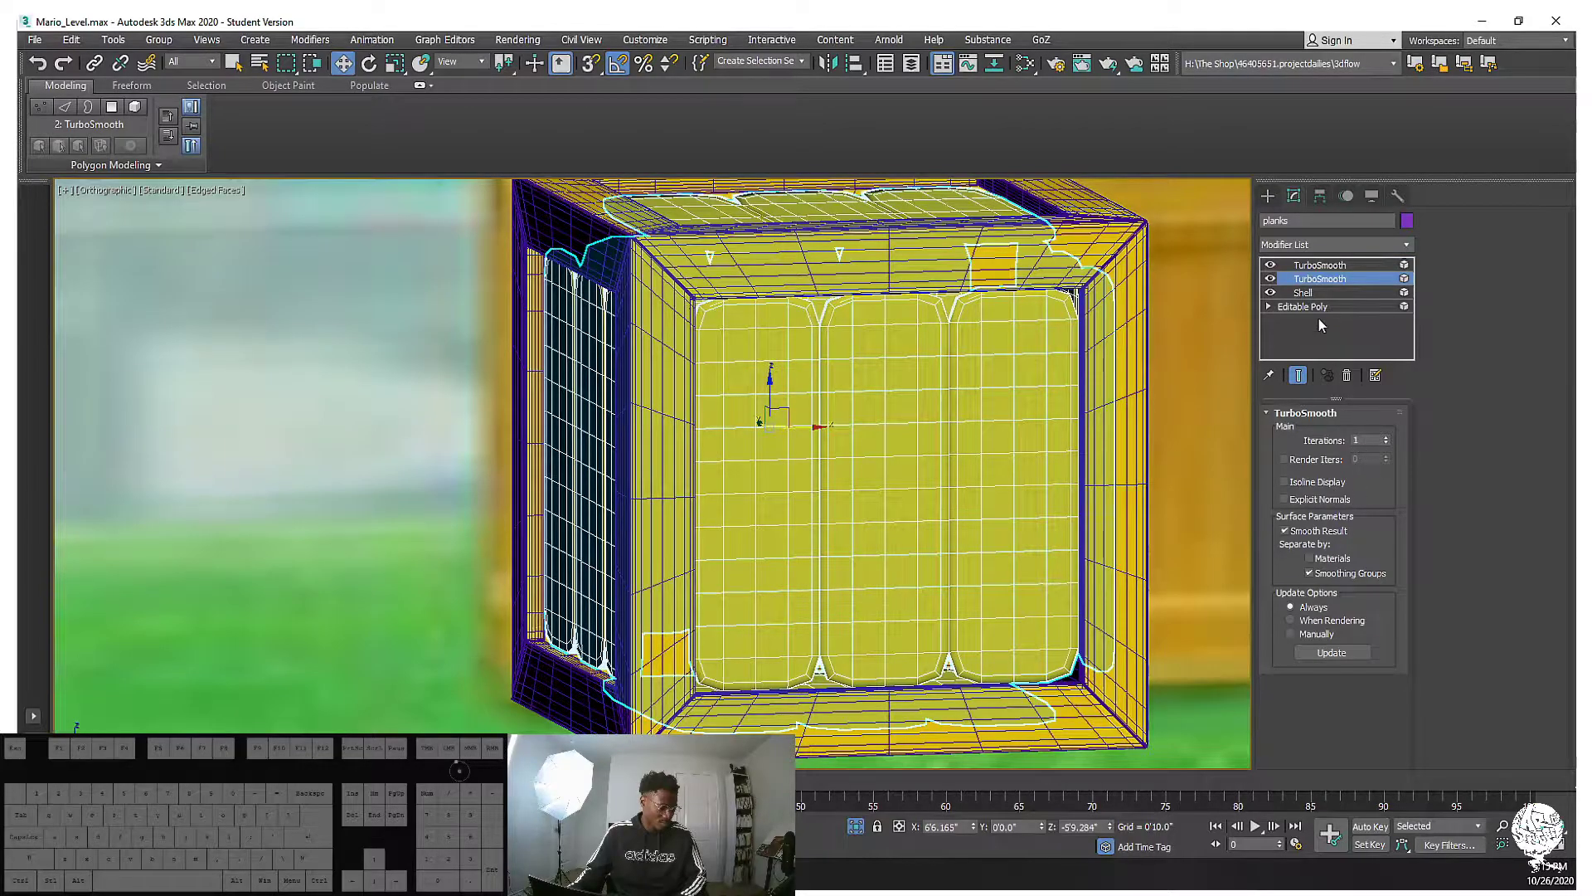
{"action": "left_click", "coordinate": [1386, 437]}
Deselect the planks and inspect the smoothed crate within the whole level scene in the Perspective view
{"action": "mouse_move", "coordinate": [995, 419]}
{"action": "middle_mouse_down", "text": "alt"}
{"action": "mouse_move", "coordinate": [1048, 412]}
{"action": "mouse_move", "coordinate": [953, 401]}
{"action": "mouse_move", "coordinate": [987, 436]}
{"action": "middle_mouse_up", "text": "alt"}
{"action": "scroll", "coordinate": [987, 436], "scroll_direction": "down", "scroll_amount": 3}
{"action": "mouse_move", "coordinate": [986, 436]}
{"action": "middle_mouse_down"}
{"action": "mouse_move", "coordinate": [857, 471]}
{"action": "mouse_move", "coordinate": [852, 405]}
{"action": "middle_mouse_up"}
{"action": "scroll", "coordinate": [955, 436], "scroll_direction": "down", "scroll_amount": 4}
{"action": "left_click", "coordinate": [988, 468]}
{"action": "key", "text": "F3"}
{"action": "key", "text": "F3"}
{"action": "scroll", "coordinate": [864, 447], "scroll_direction": "up", "scroll_amount": 6}
{"action": "scroll", "coordinate": [864, 447], "scroll_direction": "down", "scroll_amount": 4}
{"action": "scroll", "coordinate": [853, 405], "scroll_direction": "down", "scroll_amount": 10}
{"action": "scroll", "coordinate": [590, 421], "scroll_direction": "up", "scroll_amount": 3}
{"action": "scroll", "coordinate": [680, 395], "scroll_direction": "down", "scroll_amount": 5}
{"action": "key", "text": "p"}
{"action": "scroll", "coordinate": [665, 451], "scroll_direction": "up", "scroll_amount": 8}
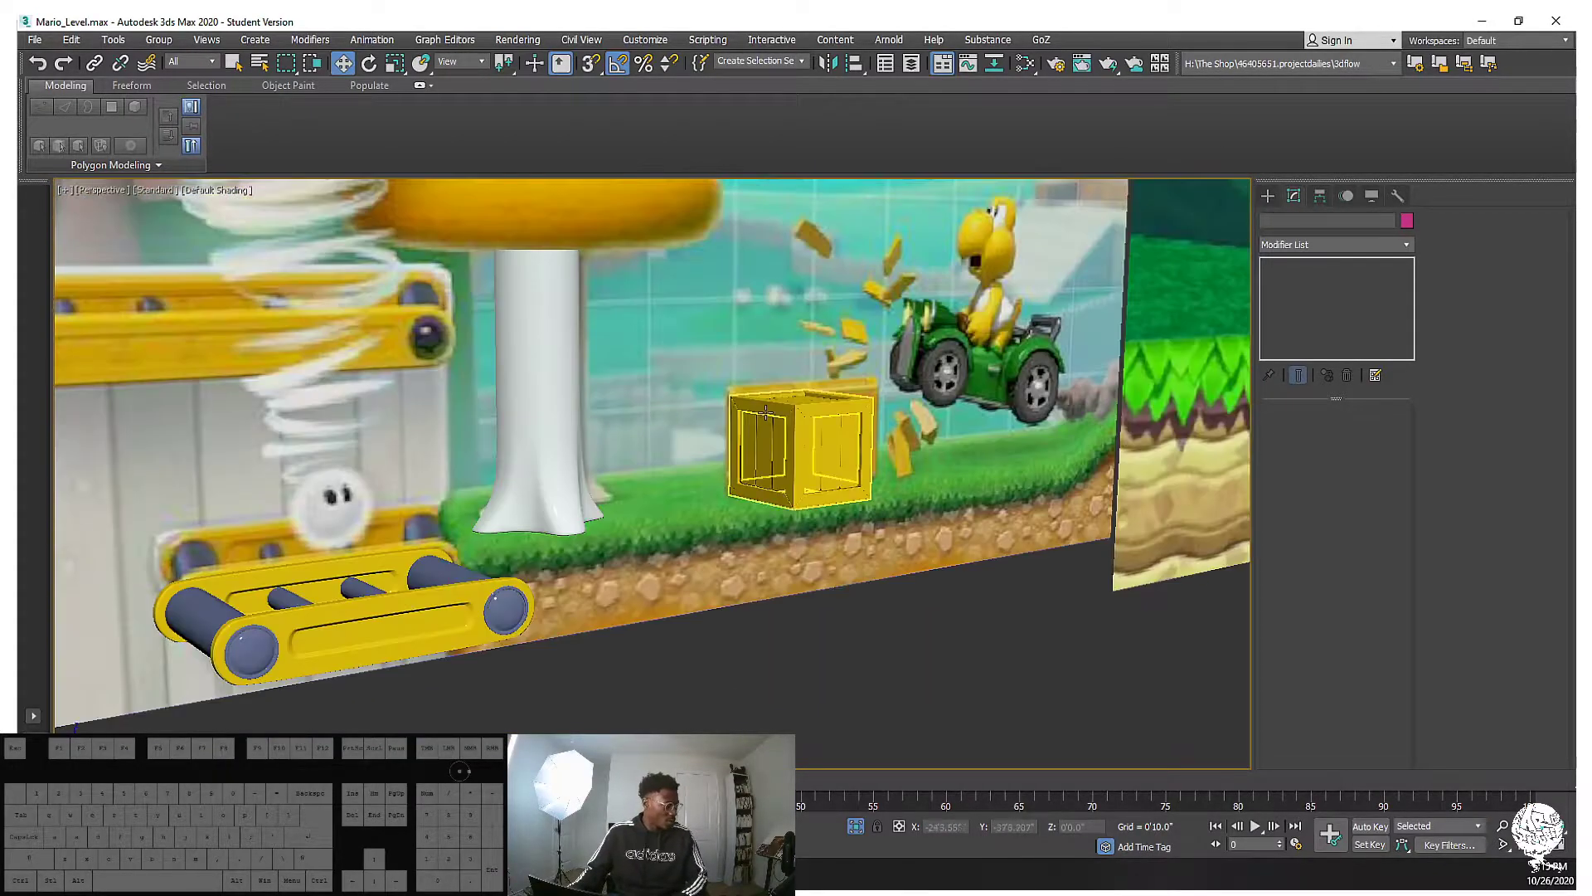
{"action": "middle_click_drag", "start_coordinate": [765, 412], "coordinate": [743, 469]}
{"action": "scroll", "coordinate": [721, 419], "scroll_direction": "up", "scroll_amount": 5}
Select the planks object and compare its front boards with the neighbouring reference crate in Perspective and Front views
{"action": "left_click", "coordinate": [723, 423]}
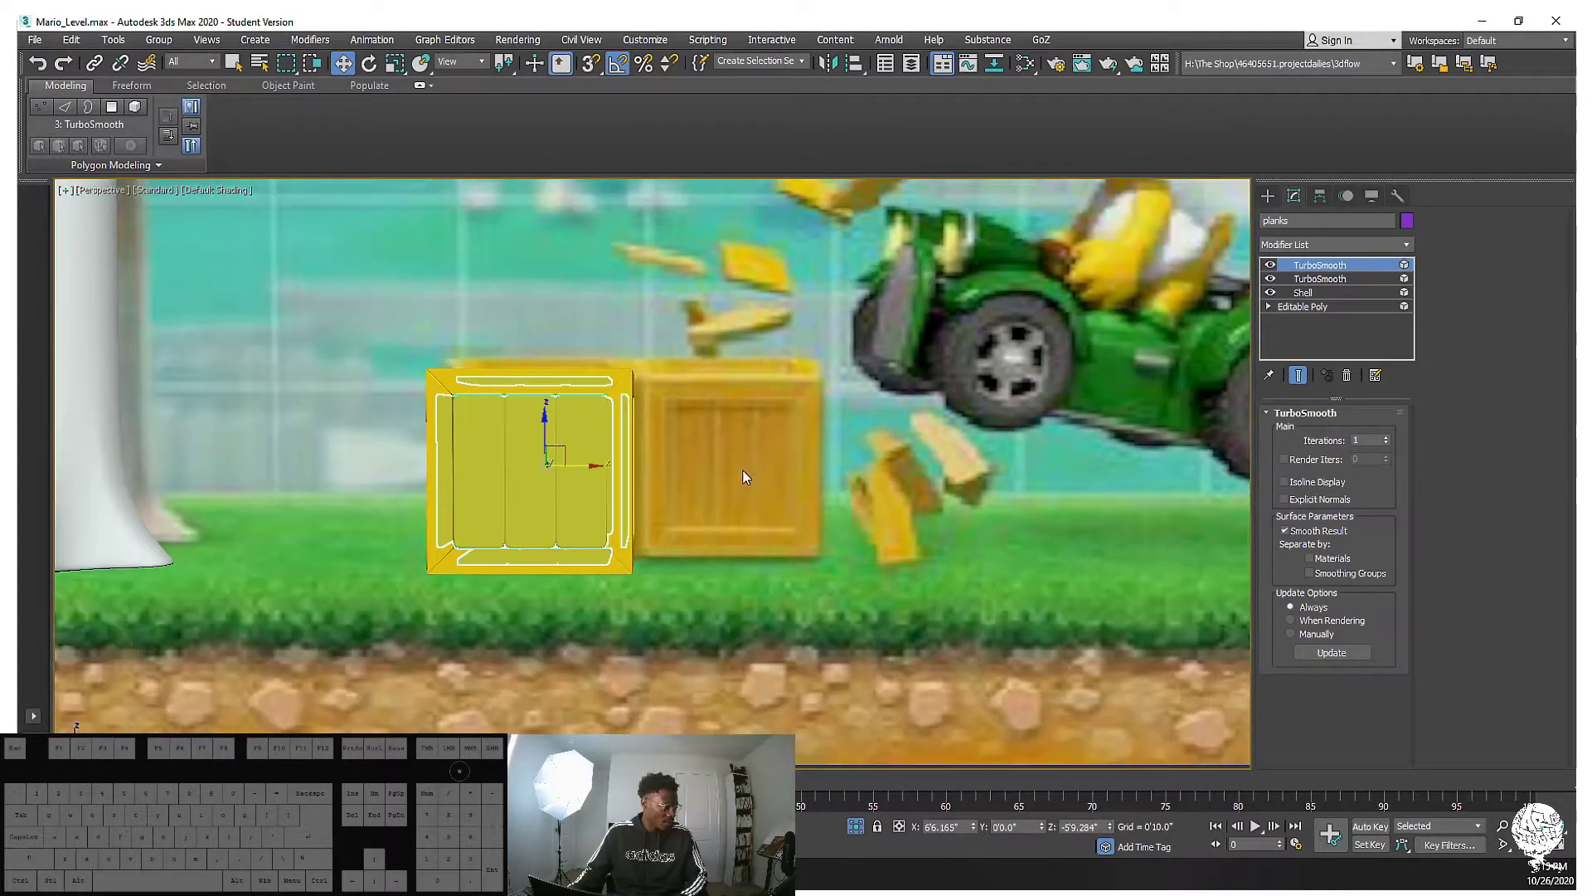
{"action": "scroll", "coordinate": [705, 464], "scroll_direction": "up", "scroll_amount": 2}
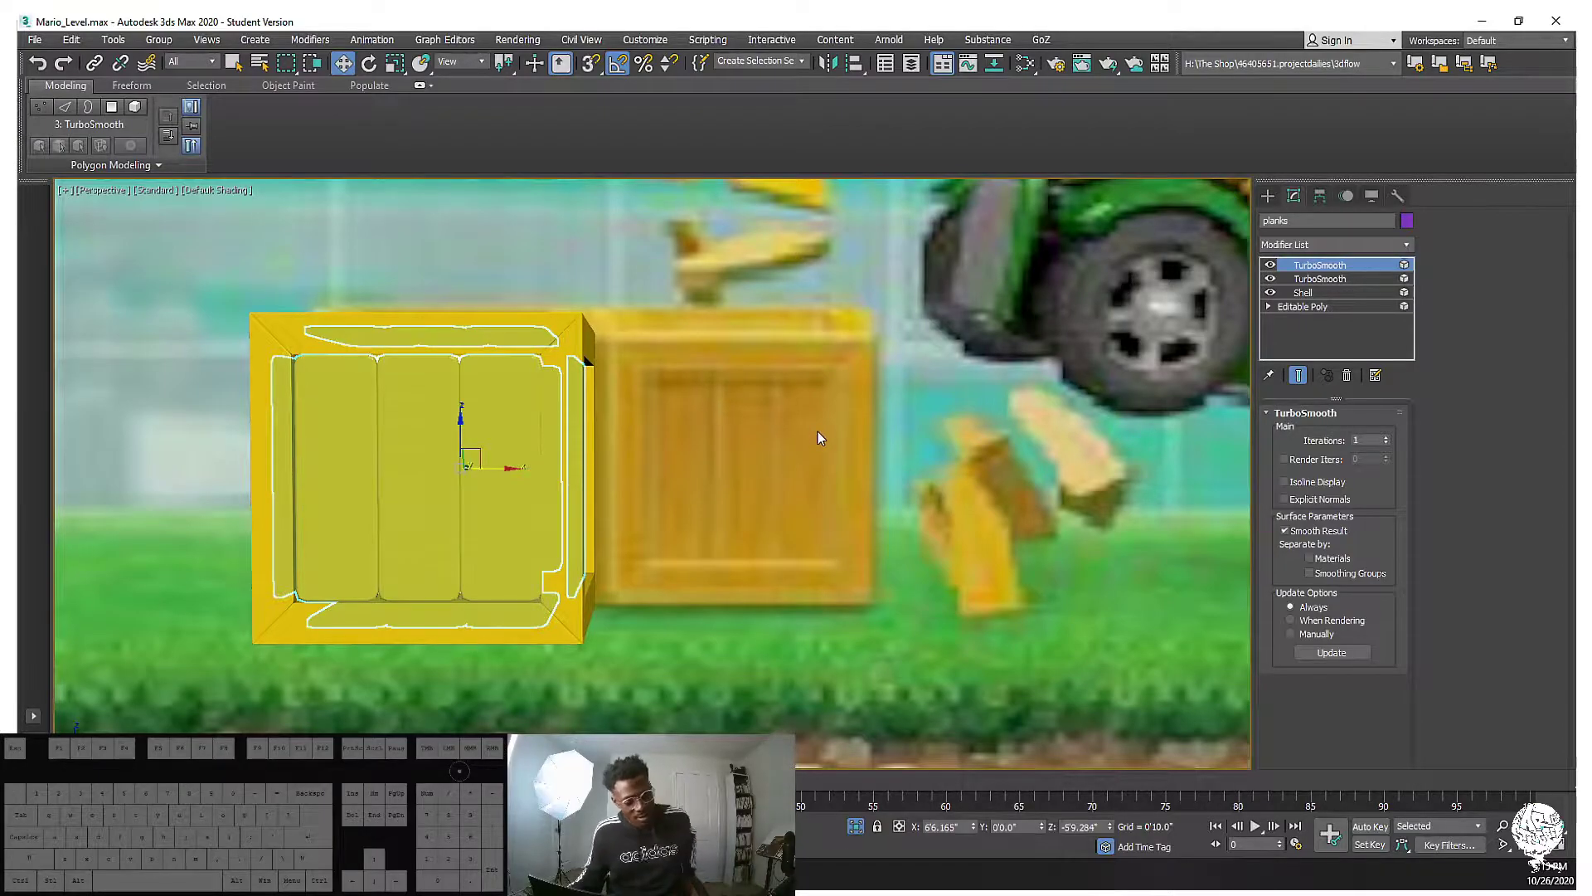
{"action": "middle_click_drag", "start_coordinate": [453, 449], "coordinate": [526, 434], "text": "alt"}
{"action": "key", "text": "f"}
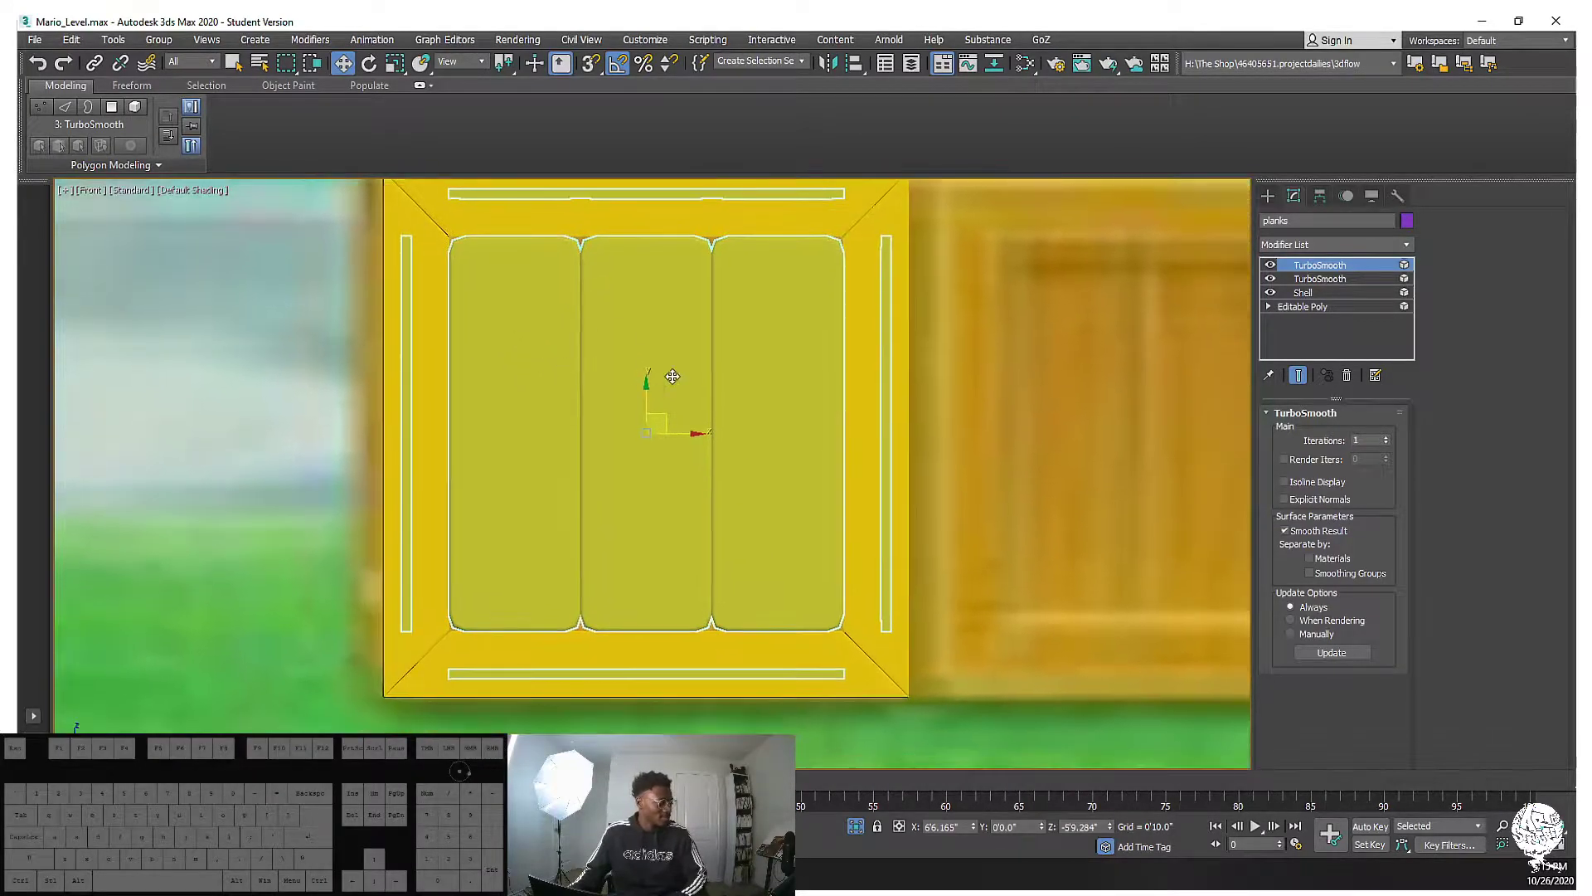
{"action": "middle_click_drag", "start_coordinate": [651, 376], "coordinate": [731, 370]}
Scale the front panel's middle plank element to 94% of its width in the planks' Editable Poly level
{"action": "left_click", "coordinate": [1325, 306]}
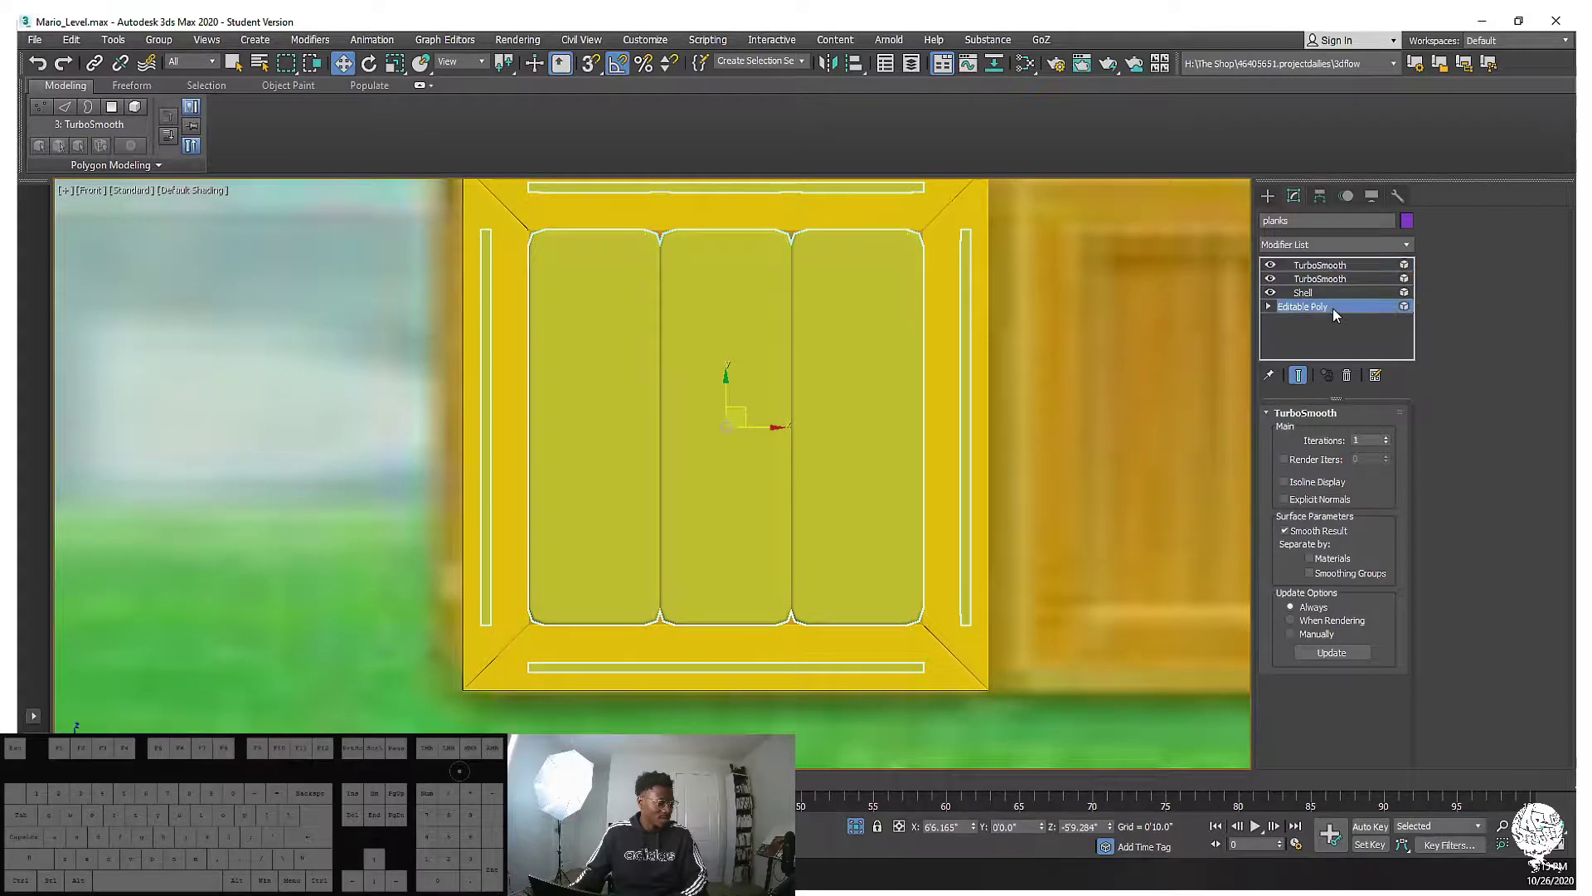
{"action": "key", "text": "4"}
{"action": "middle_click_drag", "start_coordinate": [803, 327], "coordinate": [782, 423]}
{"action": "key", "text": "F3"}
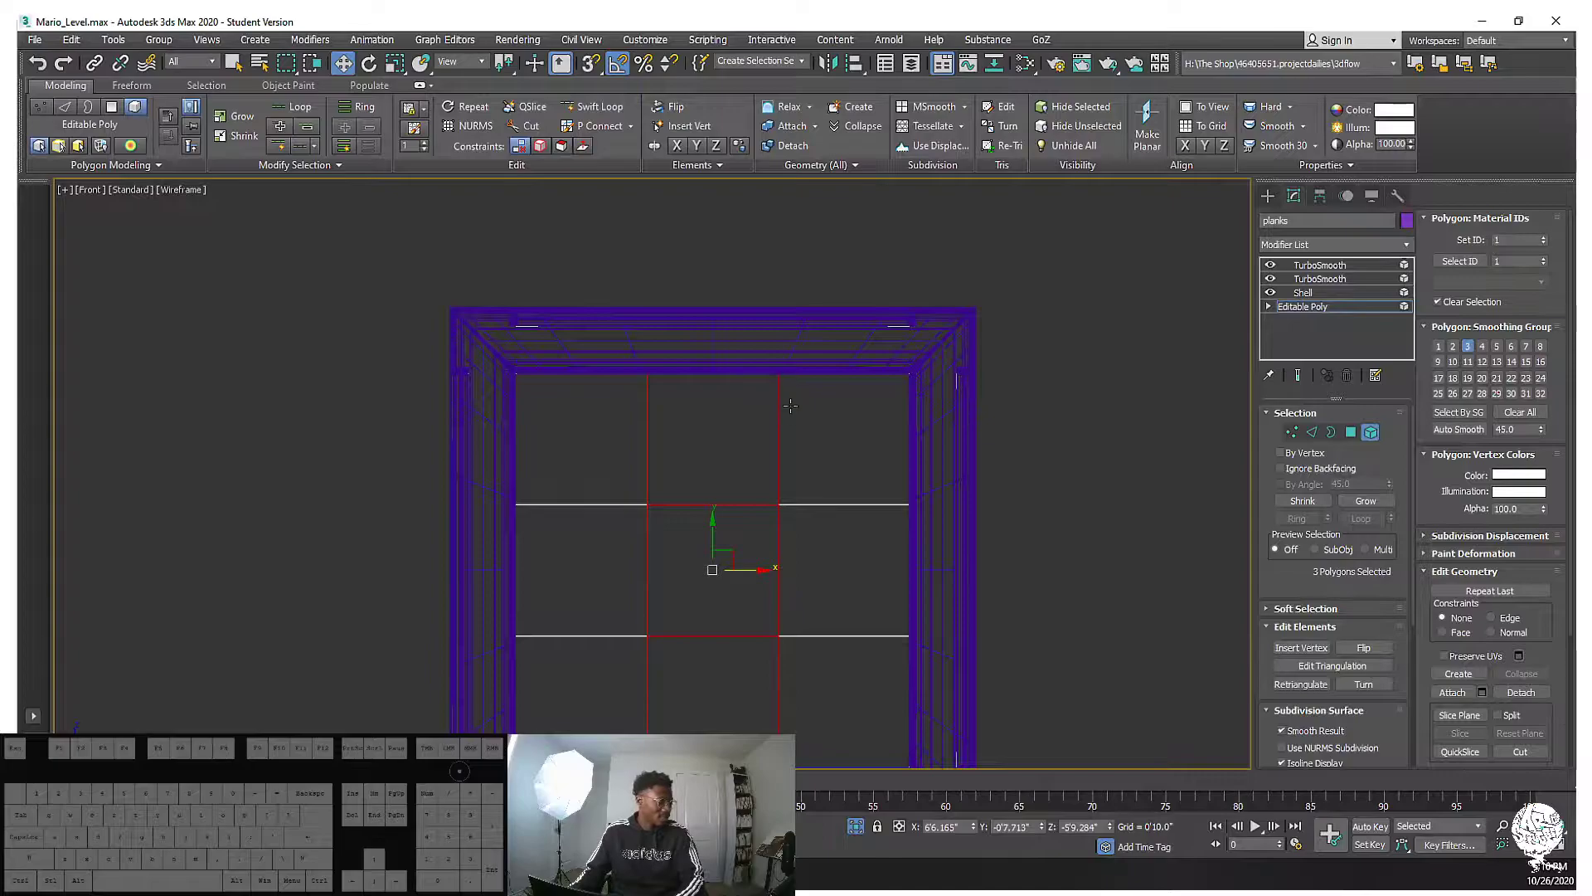
{"action": "key", "text": "F3"}
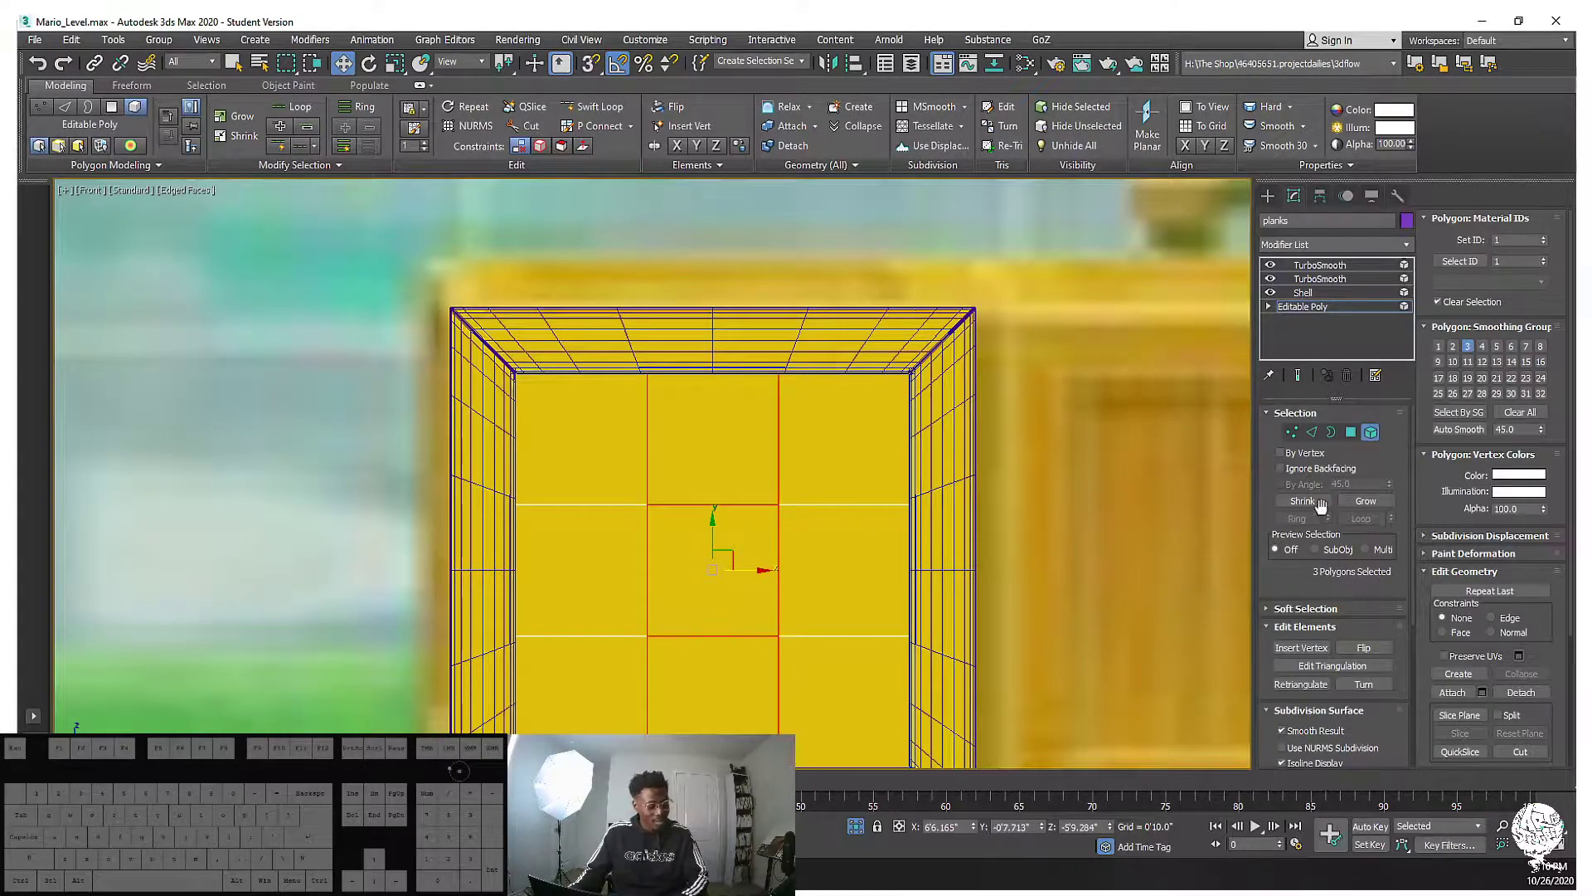
{"action": "middle_click_drag", "start_coordinate": [722, 538], "coordinate": [757, 472]}
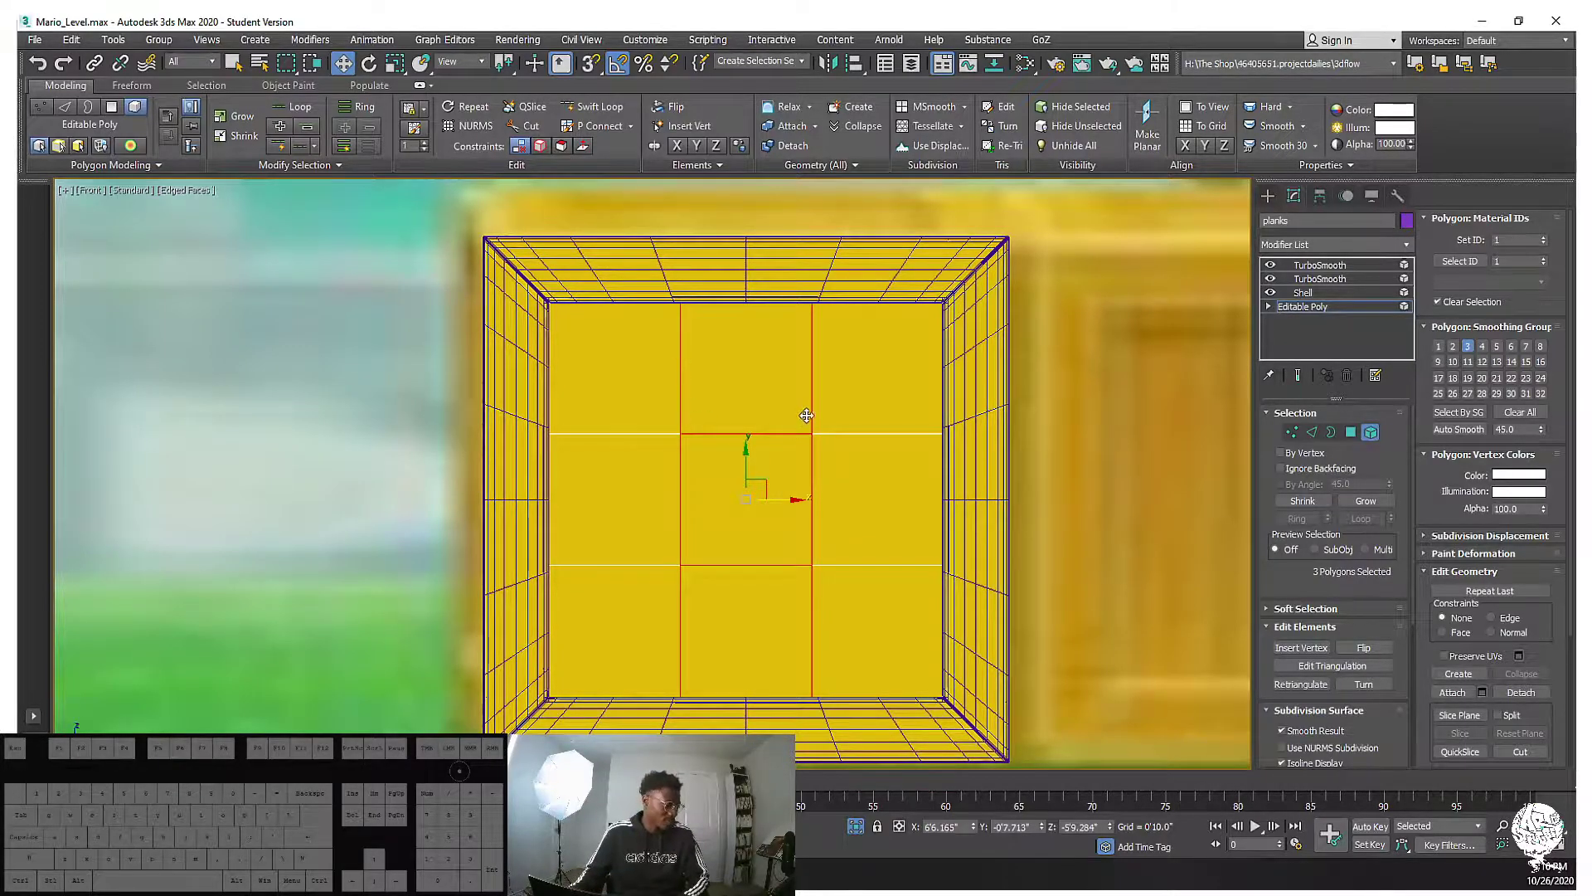
{"action": "middle_click_drag", "start_coordinate": [781, 439], "coordinate": [823, 469]}
{"action": "key", "text": "r"}
{"action": "left_click_drag", "start_coordinate": [816, 494], "coordinate": [812, 494]}
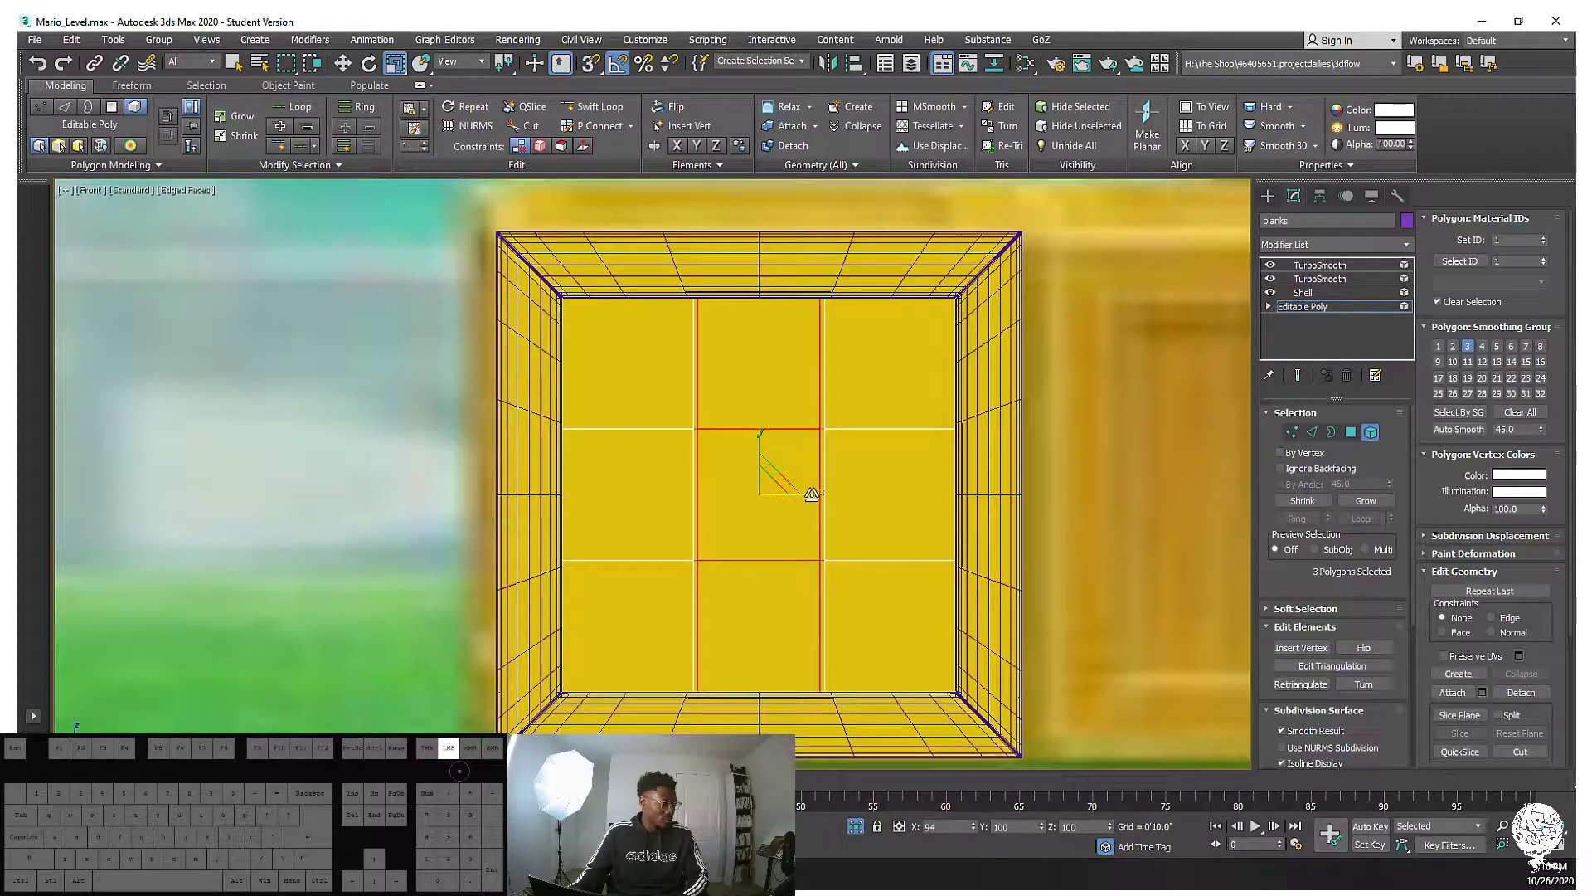
Shift the front panel's middle plank slightly along X against its neighbouring board
{"action": "middle_click_drag", "start_coordinate": [811, 494], "coordinate": [895, 554], "text": "alt"}
{"action": "key", "text": "w"}
{"action": "middle_click_drag", "start_coordinate": [729, 481], "coordinate": [758, 470]}
{"action": "left_click_drag", "start_coordinate": [754, 472], "coordinate": [754, 471]}
{"action": "middle_click_drag", "start_coordinate": [759, 471], "coordinate": [951, 473]}
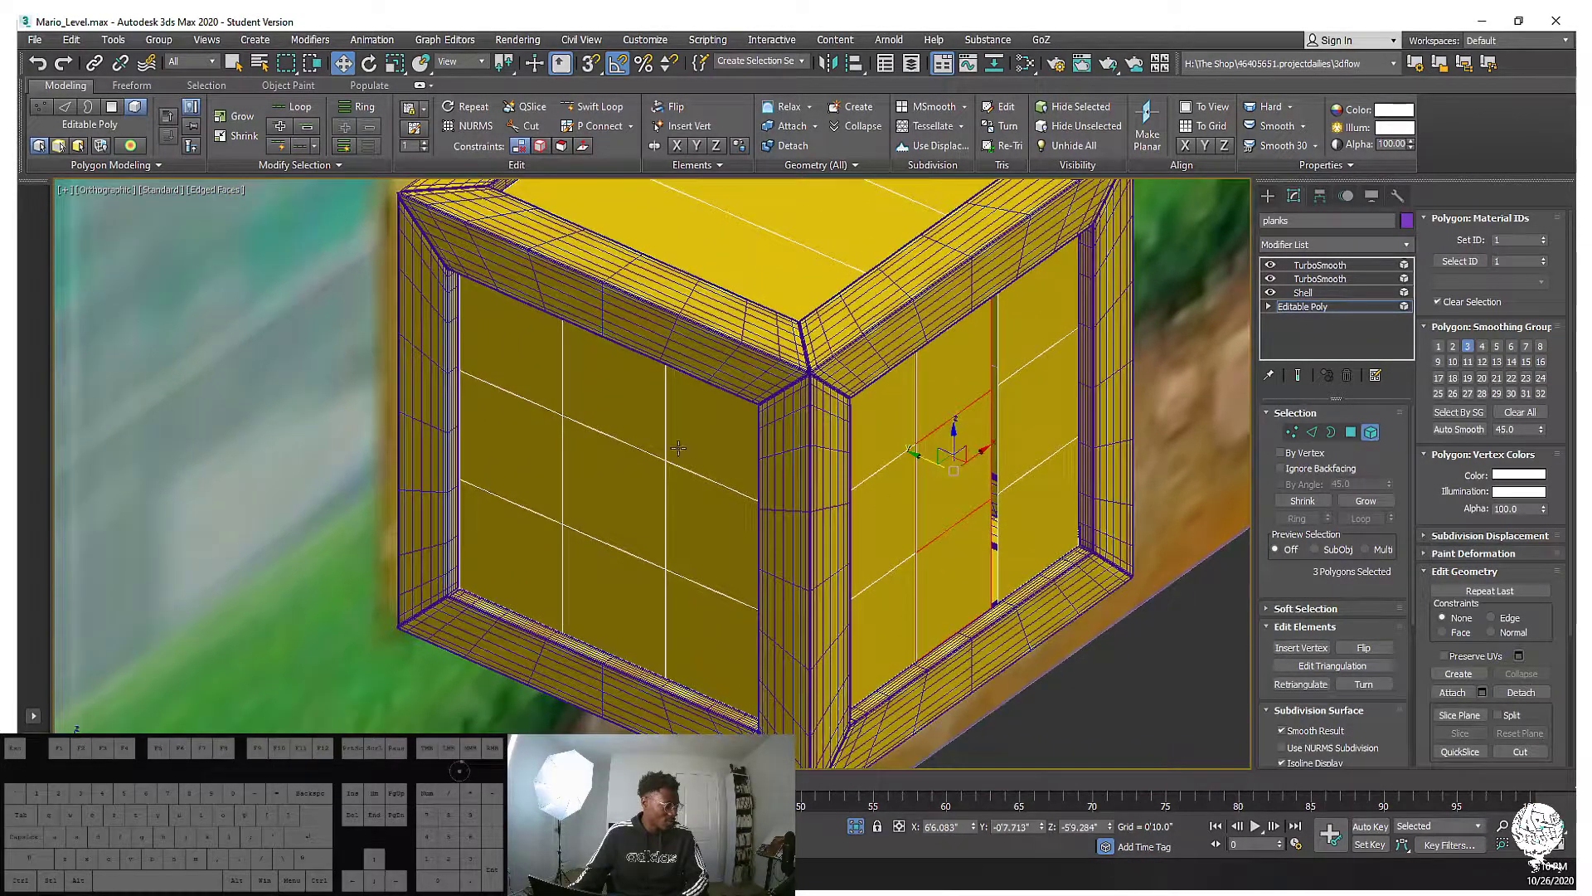
Select the middle plank of the adjacent side panel and move it slightly sideways within the panel
{"action": "left_click", "coordinate": [592, 439]}
{"action": "middle_click_drag", "start_coordinate": [593, 441], "coordinate": [641, 467], "text": "alt"}
{"action": "left_click_drag", "start_coordinate": [640, 468], "coordinate": [648, 463]}
{"action": "left_click", "coordinate": [501, 431]}
Examine the board gaps in Perspective with the full modifier result shown, the planks deselected and edged faces hidden
{"action": "middle_click_drag", "start_coordinate": [500, 430], "coordinate": [913, 394], "text": "alt"}
{"action": "scroll", "coordinate": [512, 438], "scroll_direction": "down", "scroll_amount": 2}
{"action": "key", "text": "p"}
{"action": "left_click", "coordinate": [1297, 376]}
{"action": "scroll", "coordinate": [887, 341], "scroll_direction": "down", "scroll_amount": 2}
{"action": "middle_click_drag", "start_coordinate": [886, 341], "coordinate": [882, 346], "text": "alt"}
{"action": "left_click", "coordinate": [1093, 633]}
{"action": "middle_click_drag", "start_coordinate": [1046, 548], "coordinate": [1062, 601]}
{"action": "key", "text": "F4"}
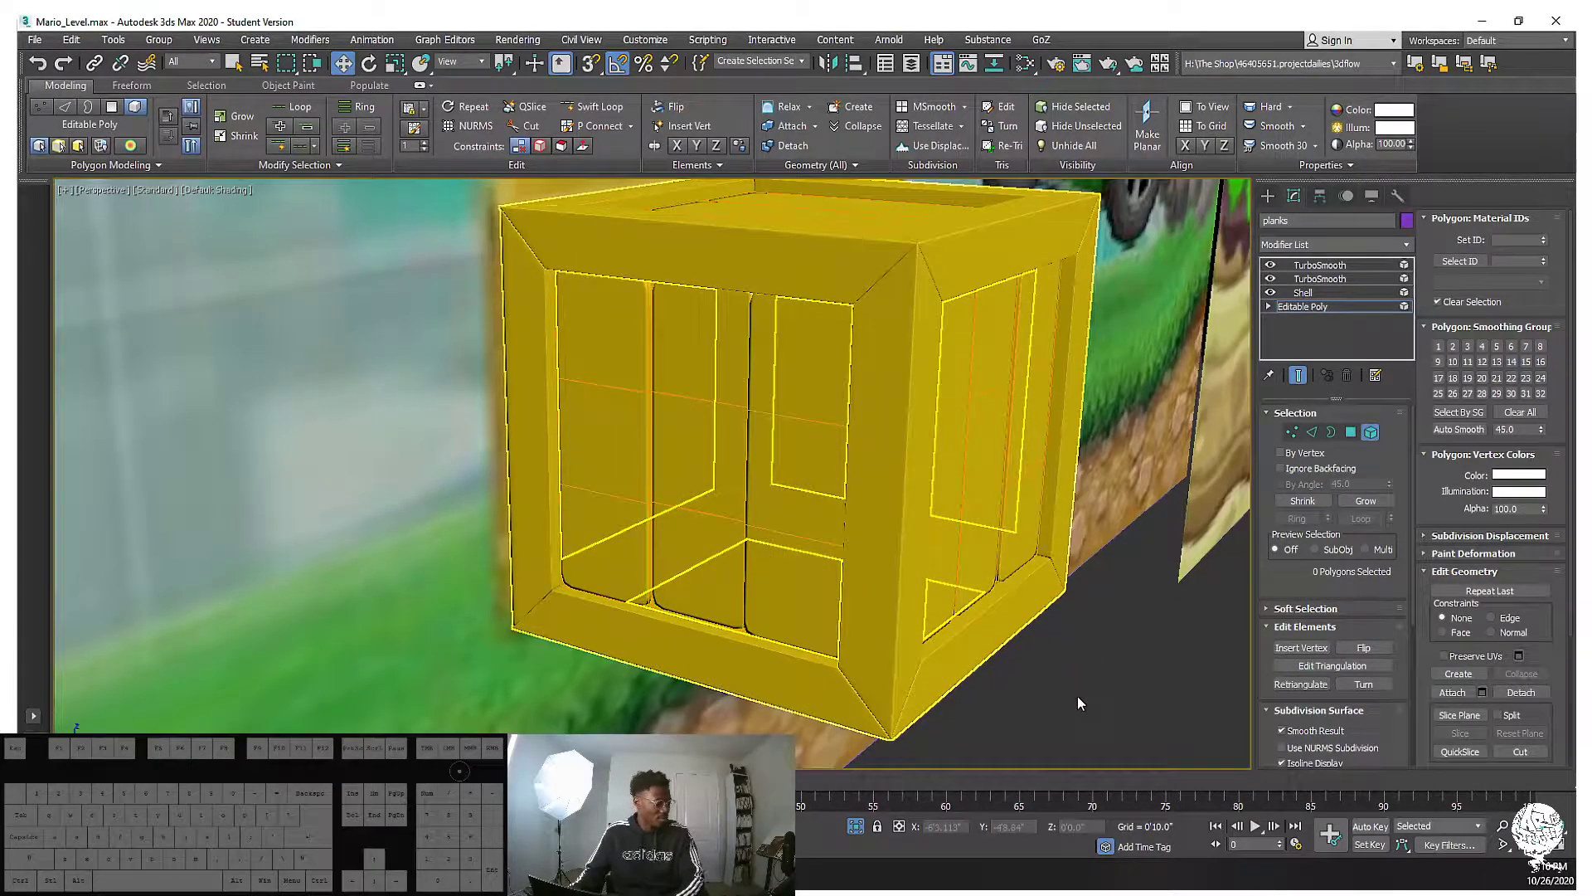
Try to shift the centre polygon of the side panel's middle plank along Y
{"action": "left_click", "coordinate": [664, 429]}
{"action": "left_click", "coordinate": [1351, 432]}
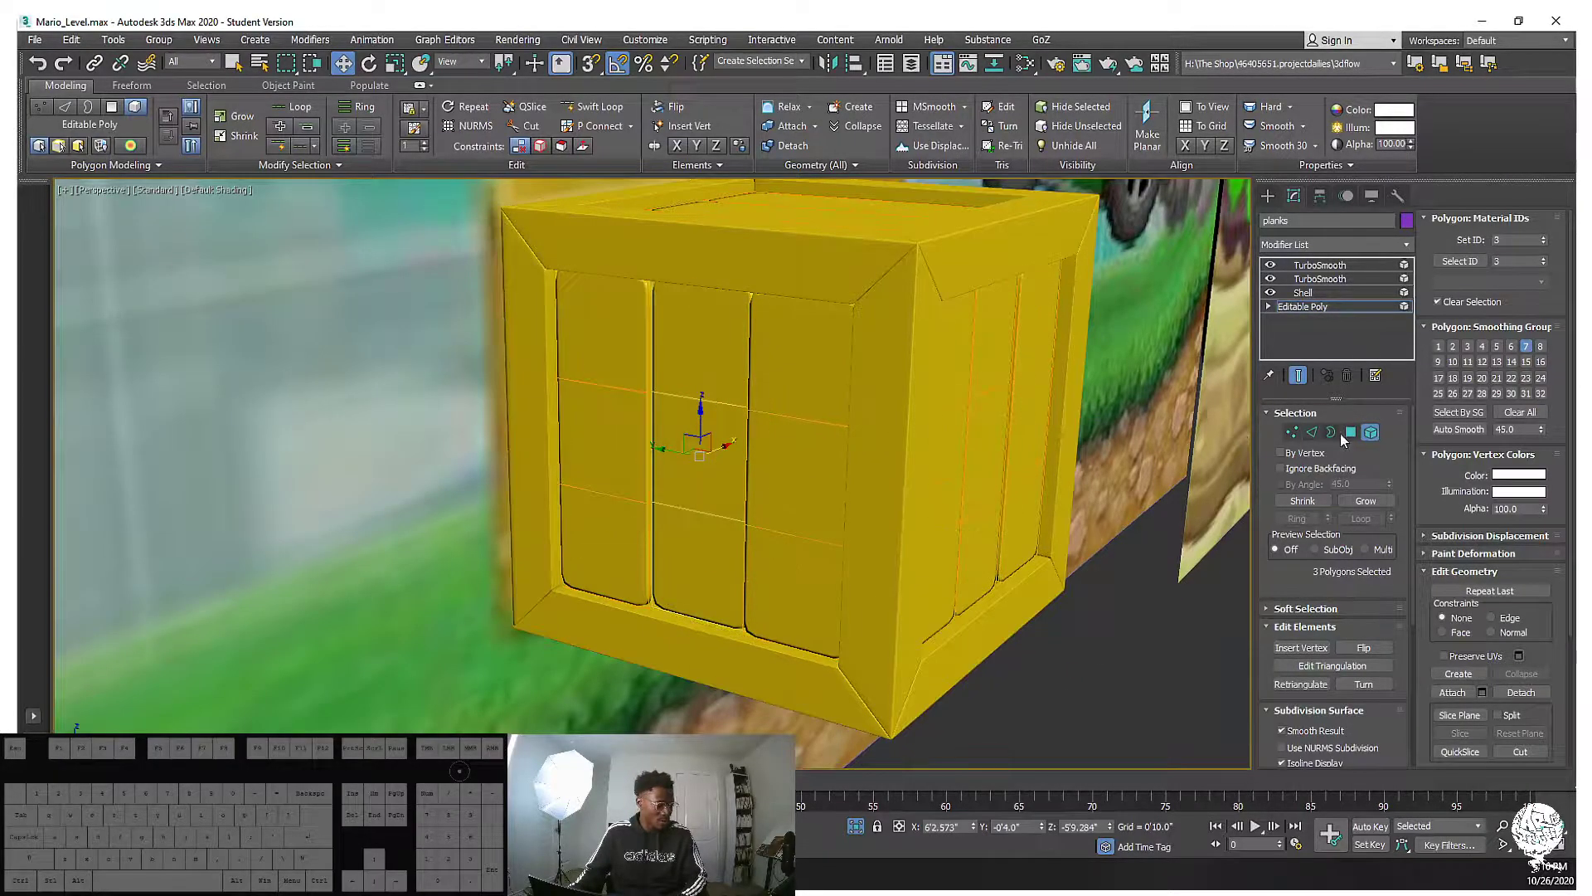
{"action": "left_click", "coordinate": [701, 452]}
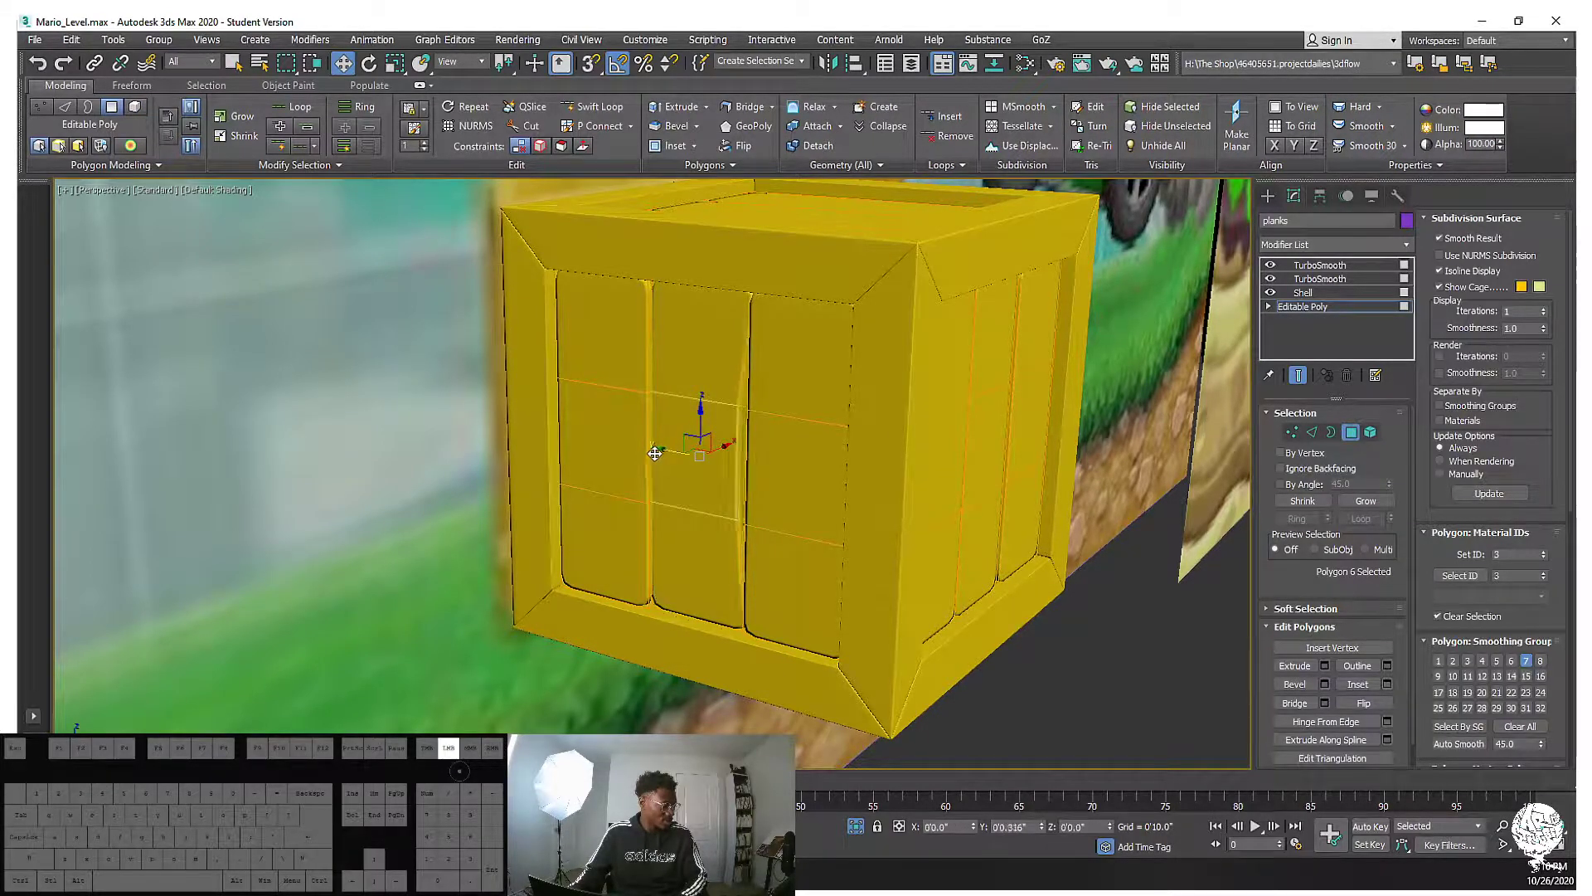
{"action": "mouse_move", "coordinate": [692, 439]}
{"action": "middle_mouse_down", "text": "alt"}
{"action": "mouse_move", "coordinate": [737, 435]}
{"action": "mouse_move", "coordinate": [743, 456]}
{"action": "mouse_move", "coordinate": [707, 441]}
{"action": "middle_mouse_up", "text": "alt"}
{"action": "scroll", "coordinate": [714, 435], "scroll_direction": "up", "scroll_amount": 3}
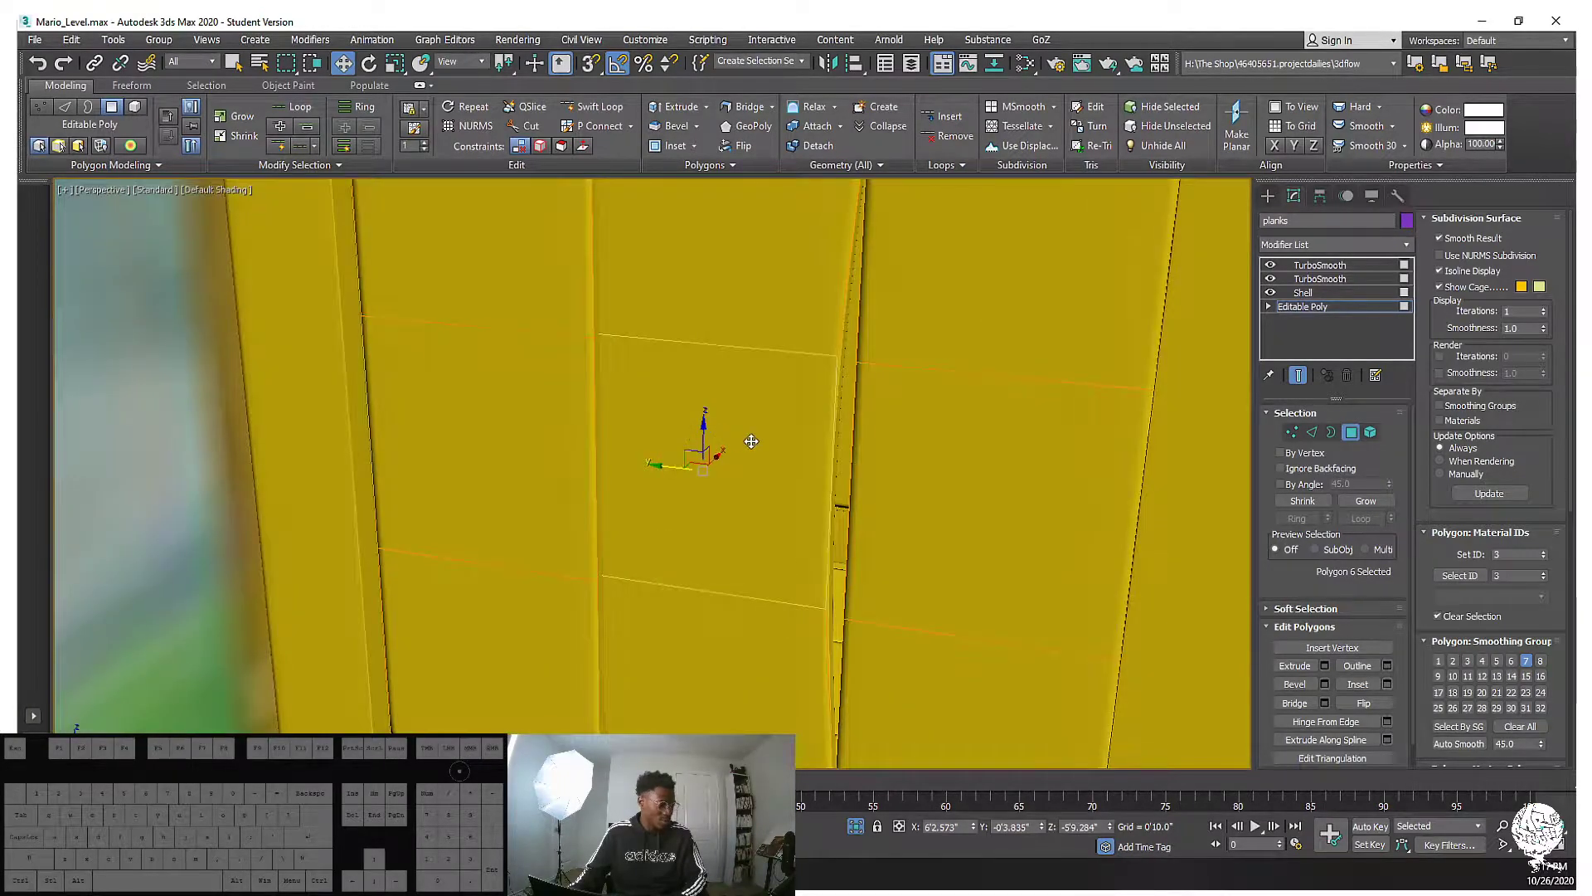
{"action": "left_click_drag", "start_coordinate": [718, 456], "coordinate": [723, 455]}
{"action": "key", "text": "ctrl+z"}
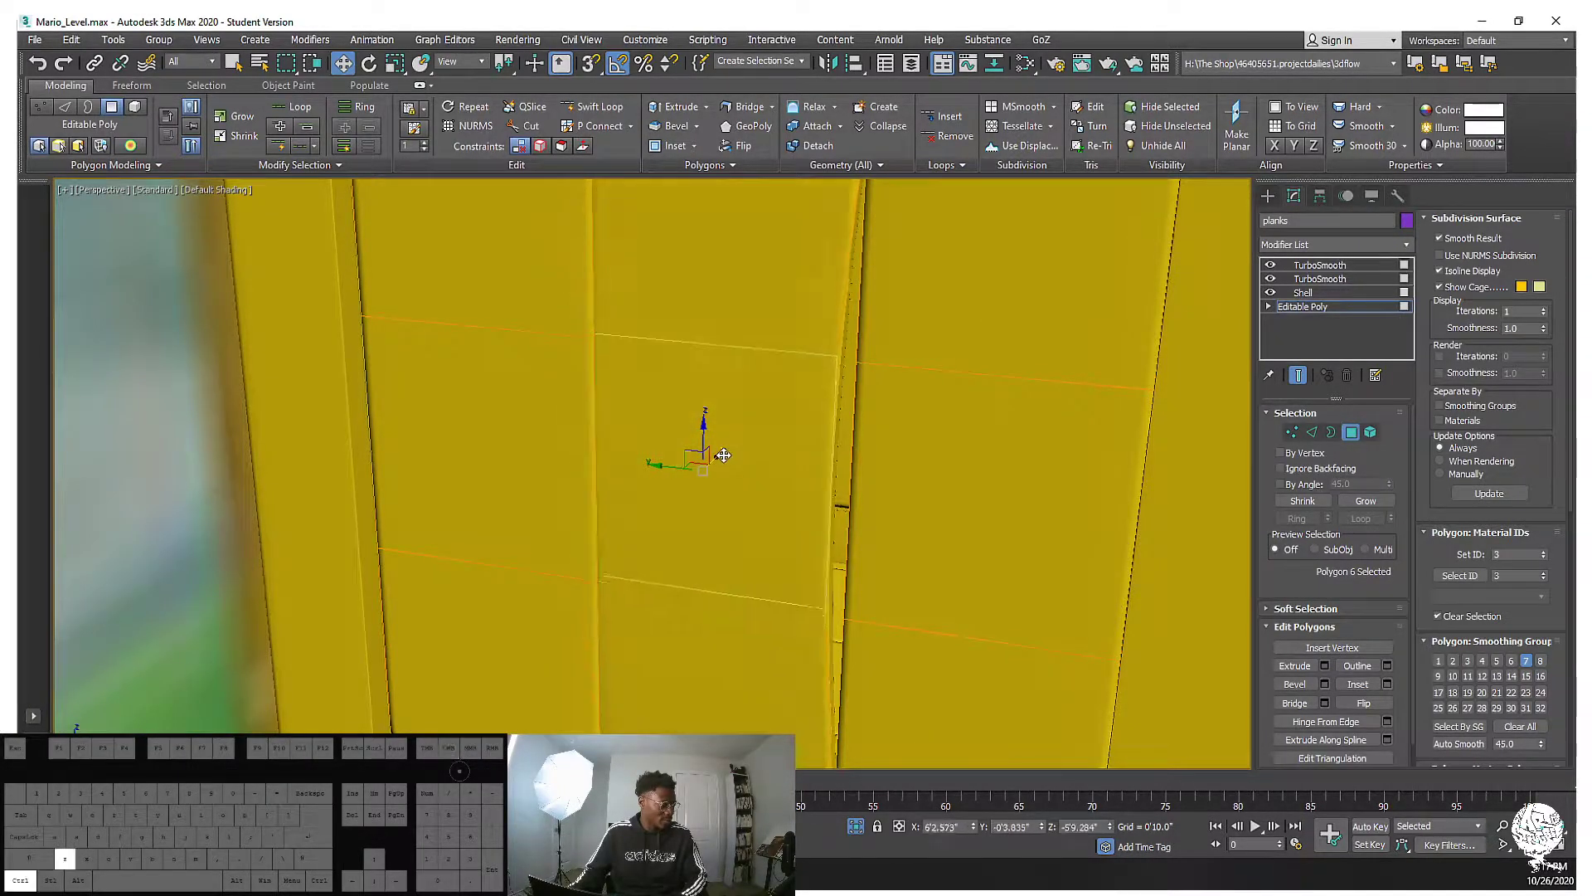
Try to shift the lower polygon of the side panel's middle plank sideways, then a polygon farther inside the crate
{"action": "left_click", "coordinate": [725, 592]}
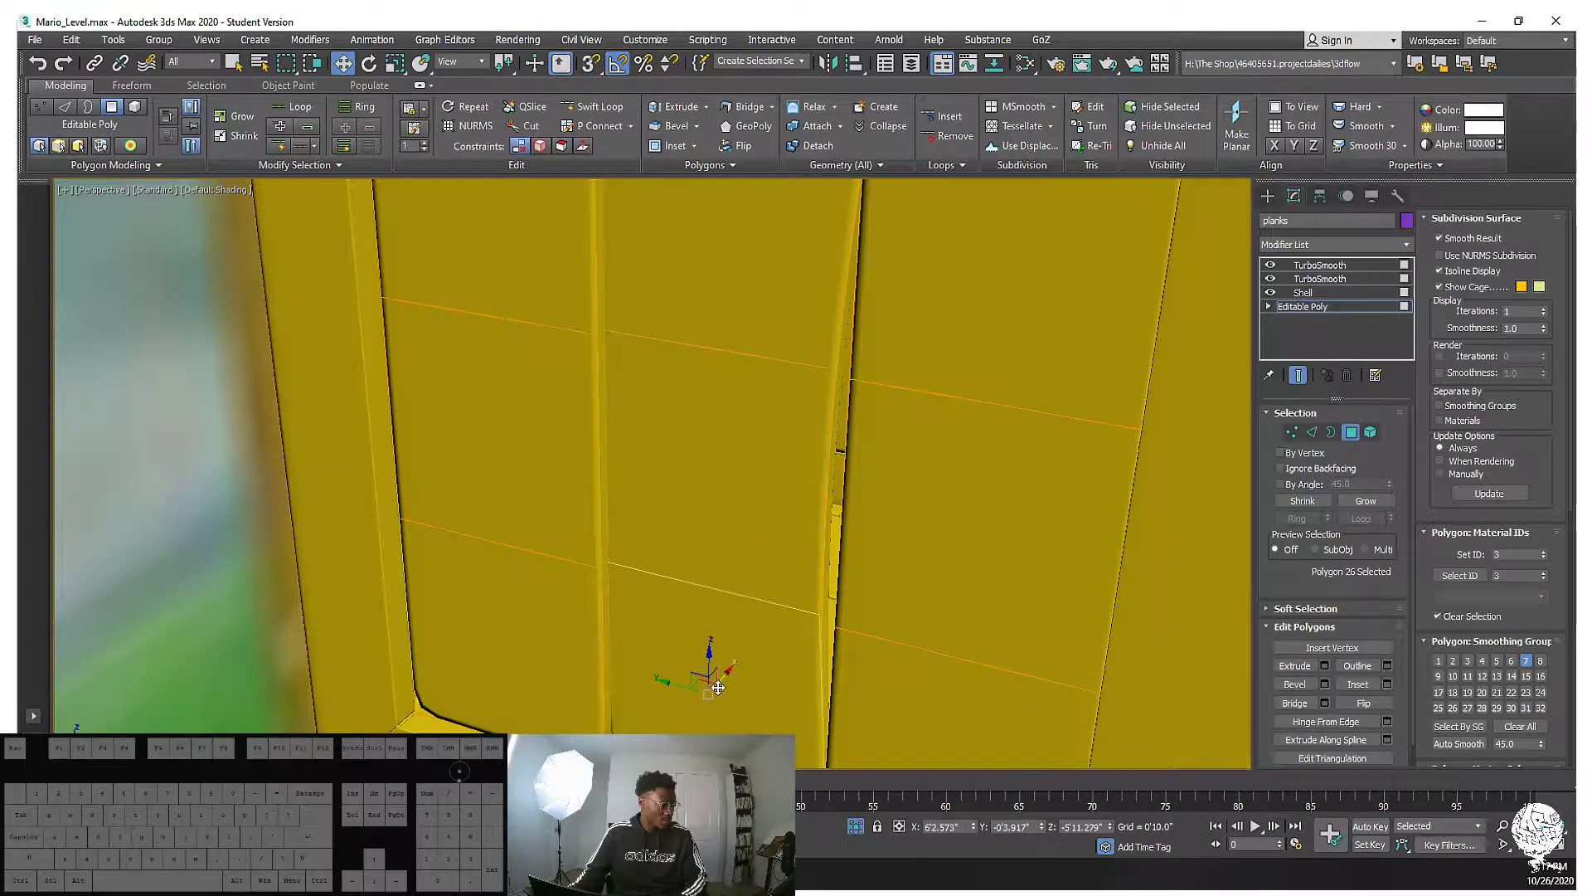
{"action": "key", "text": "ctrl+z"}
{"action": "left_click_drag", "start_coordinate": [741, 670], "coordinate": [681, 688]}
{"action": "mouse_move", "coordinate": [681, 688]}
{"action": "middle_mouse_down", "text": "alt"}
{"action": "mouse_move", "coordinate": [651, 613]}
{"action": "mouse_move", "coordinate": [655, 659]}
{"action": "mouse_move", "coordinate": [692, 587]}
{"action": "mouse_move", "coordinate": [685, 668]}
{"action": "middle_mouse_up", "text": "alt"}
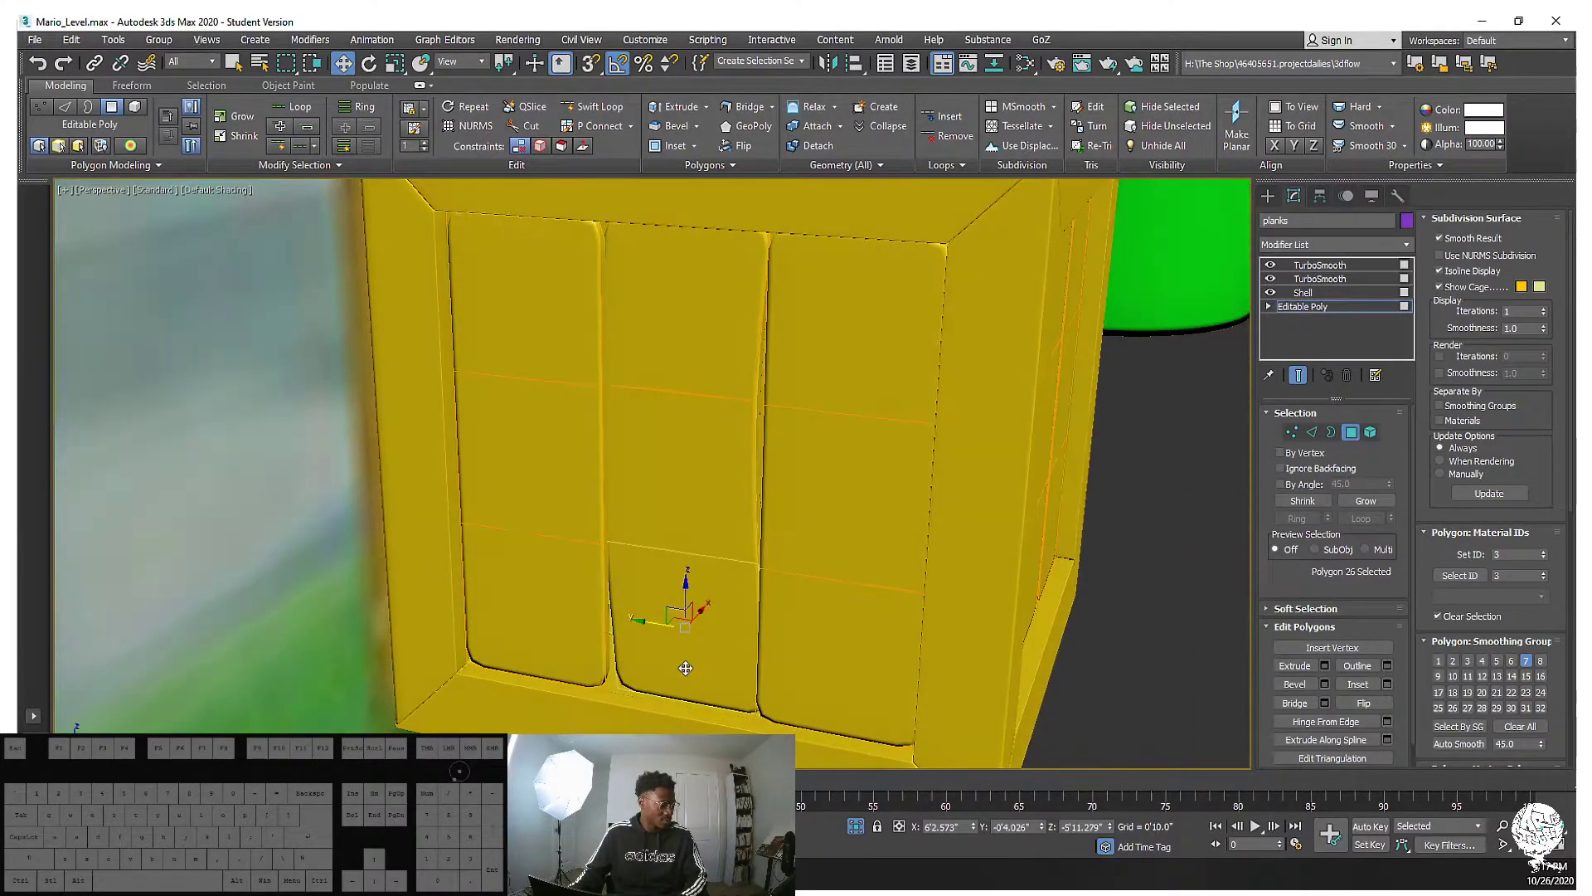
{"action": "left_click", "coordinate": [704, 669]}
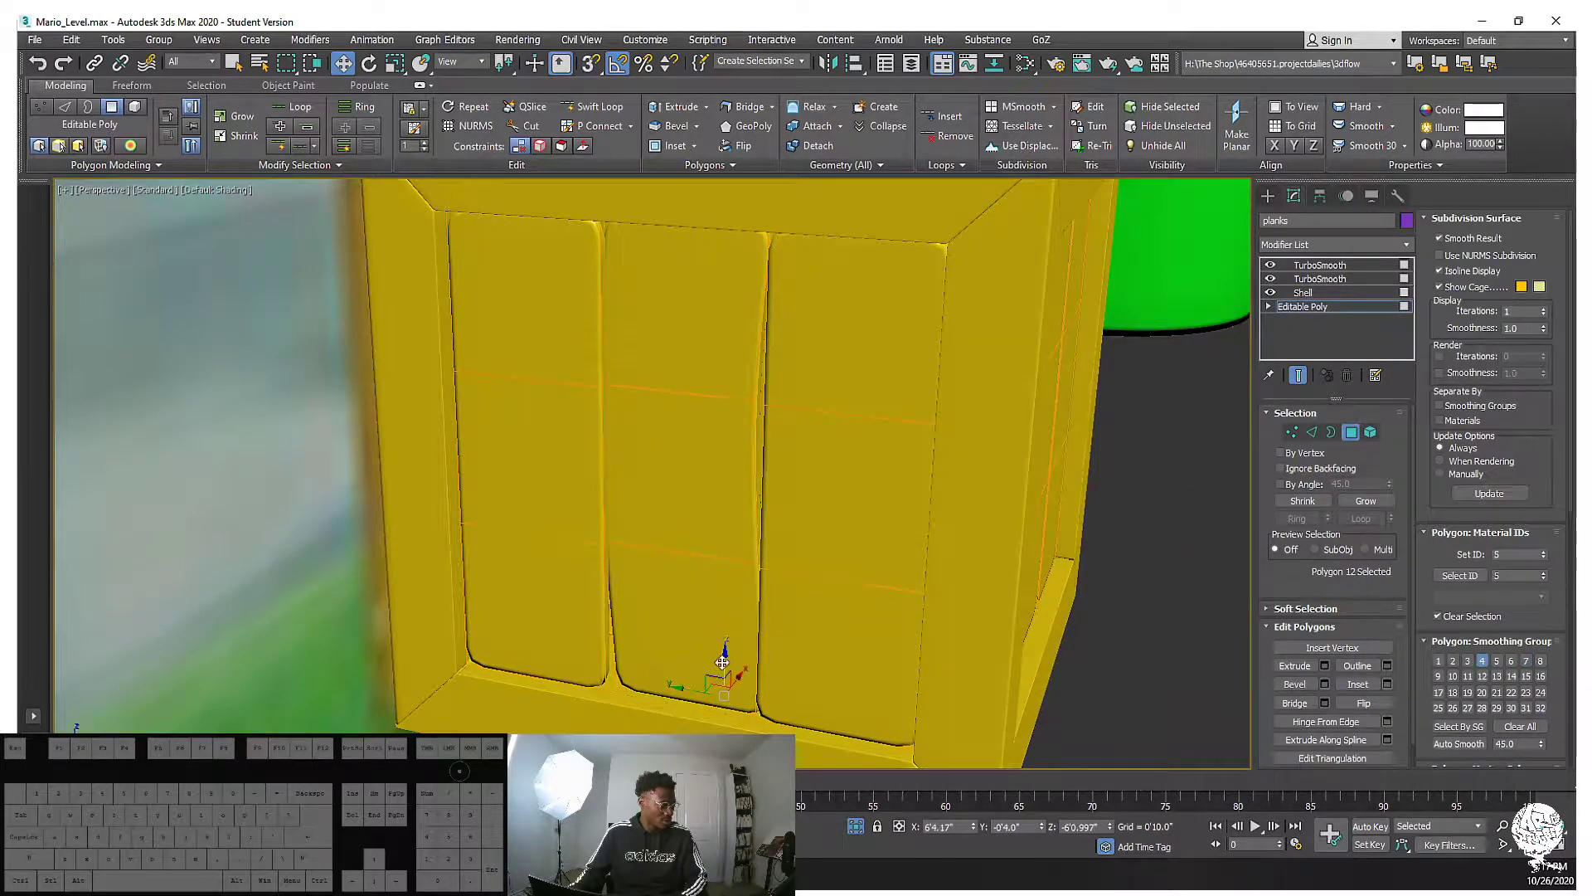
{"action": "left_click_drag", "start_coordinate": [723, 682], "coordinate": [722, 683]}
{"action": "key", "text": "ctrl+z"}
{"action": "left_click", "coordinate": [628, 690]}
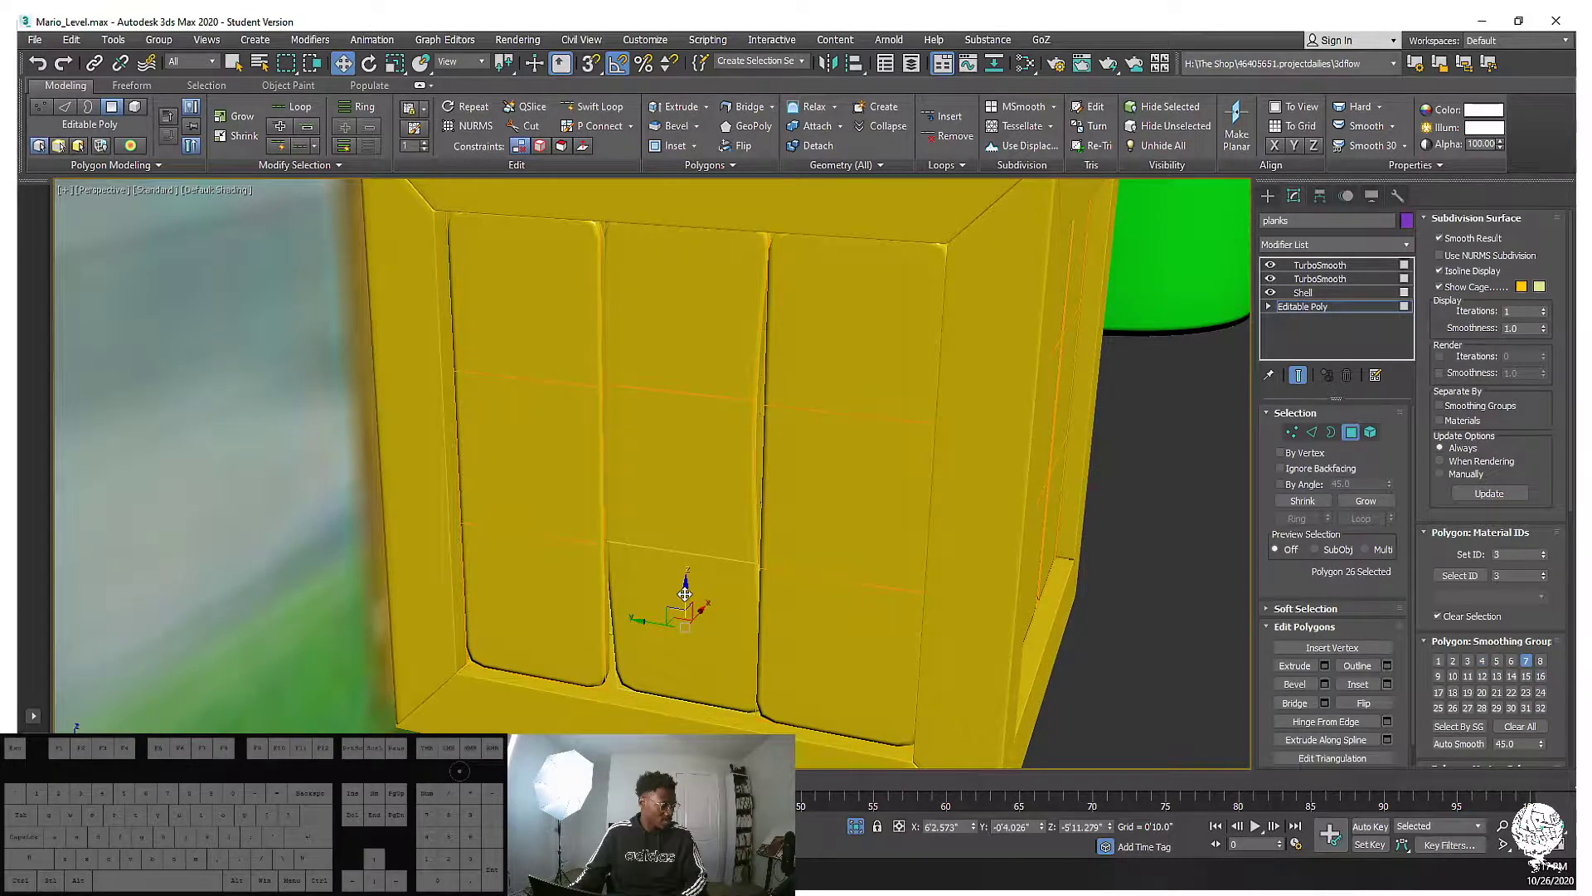
Undo the polygon moves on the side panel's middle plank
{"action": "middle_click_drag", "start_coordinate": [684, 595], "coordinate": [831, 573], "text": "alt"}
{"action": "key", "text": "ctrl+z"}
{"action": "key", "text": "ctrl+z"}
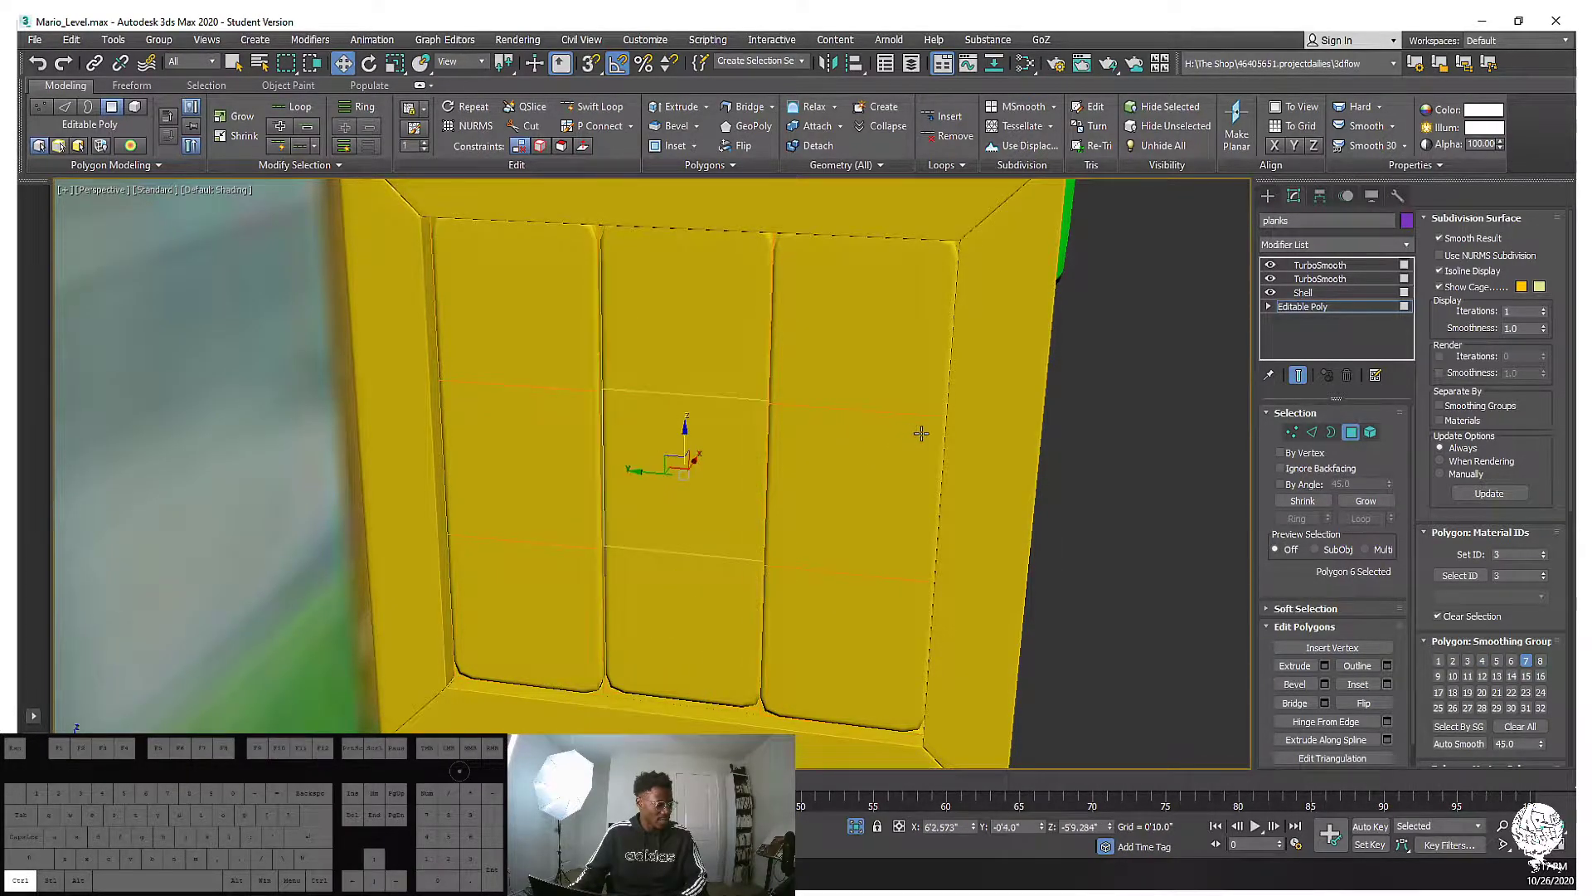
{"action": "key", "text": "ctrl+z"}
Examine the gaps between the front boards up close and select the centre polygon of the middle plank
{"action": "middle_click_drag", "start_coordinate": [938, 423], "coordinate": [939, 322], "text": "alt"}
{"action": "scroll", "coordinate": [959, 327], "scroll_direction": "up", "scroll_amount": 5}
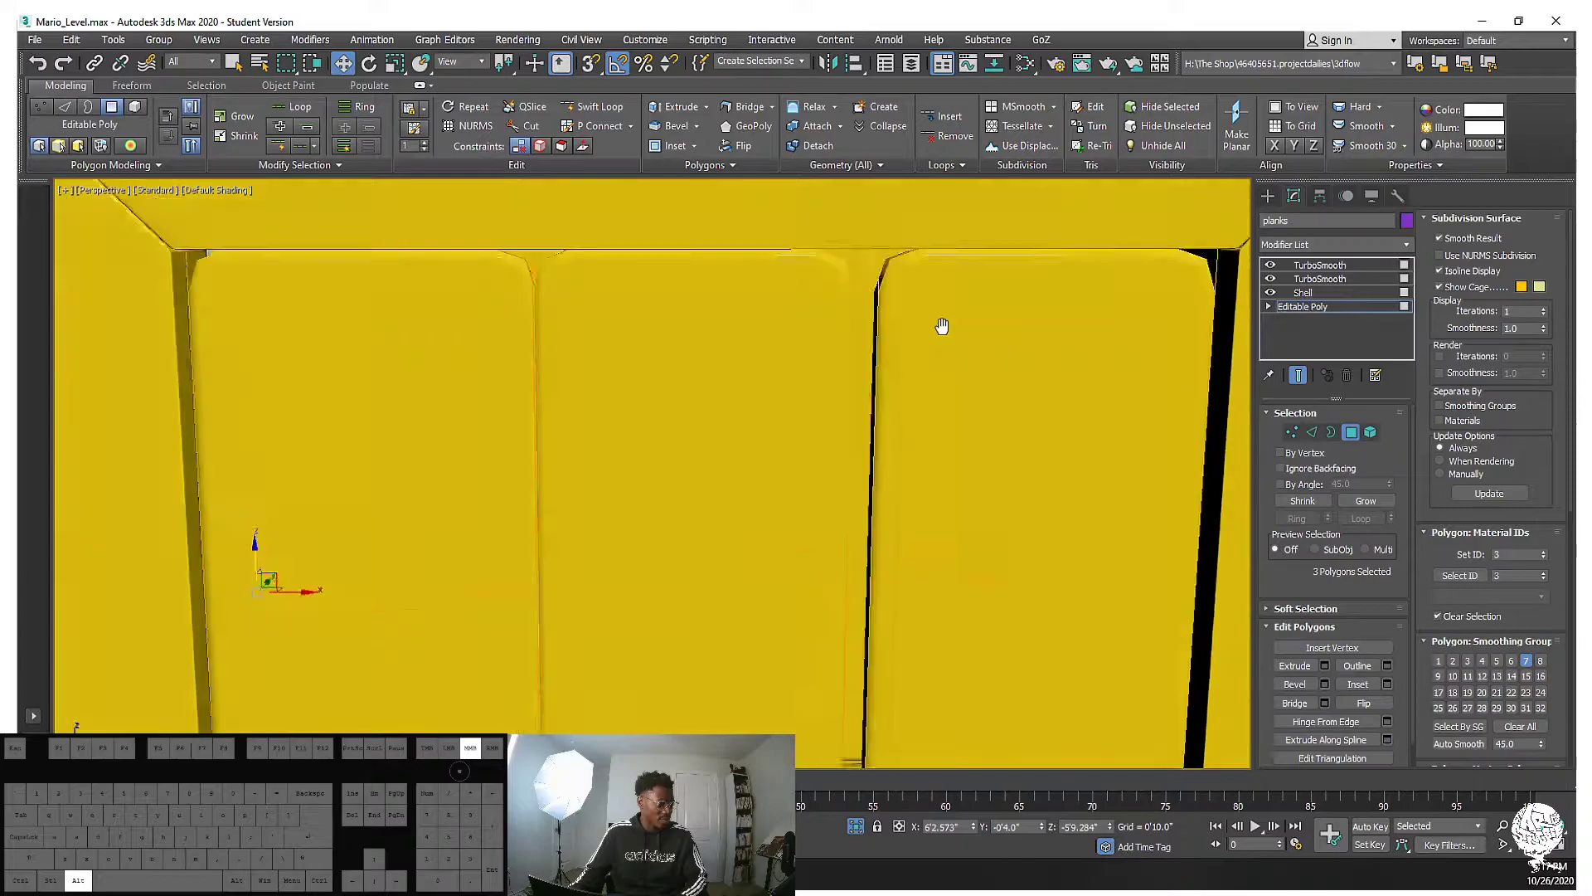
{"action": "scroll", "coordinate": [939, 322], "scroll_direction": "down", "scroll_amount": 6}
{"action": "left_click", "coordinate": [895, 411]}
{"action": "scroll", "coordinate": [898, 413], "scroll_direction": "down", "scroll_amount": 1}
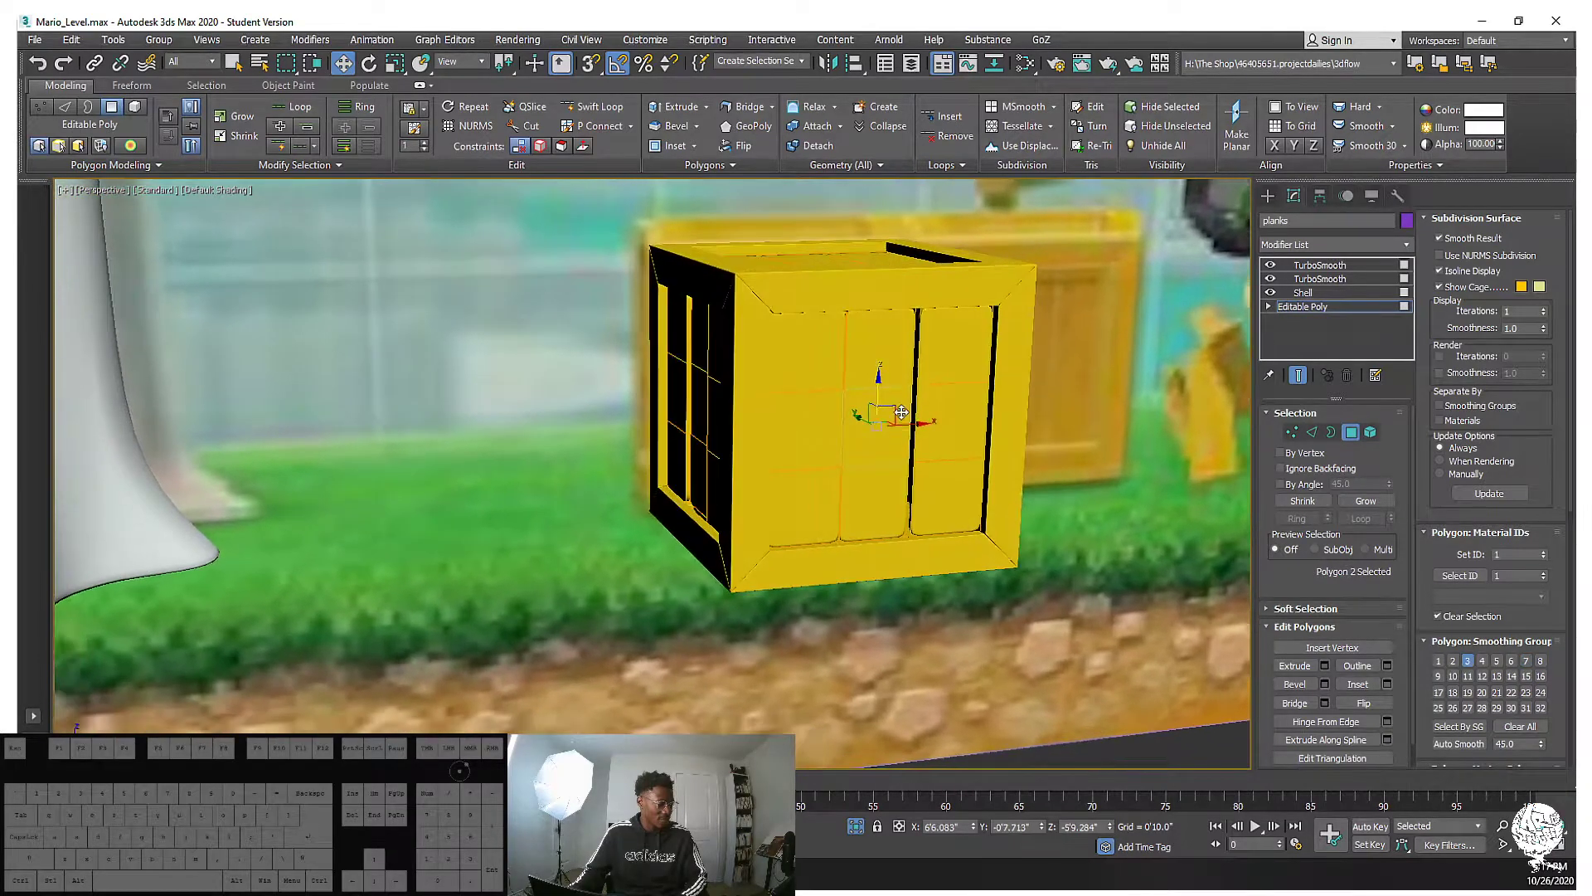
{"action": "scroll", "coordinate": [898, 413], "scroll_direction": "up", "scroll_amount": 4}
{"action": "scroll", "coordinate": [891, 427], "scroll_direction": "down", "scroll_amount": 4}
{"action": "middle_click_drag", "start_coordinate": [879, 435], "coordinate": [870, 444], "text": "alt"}
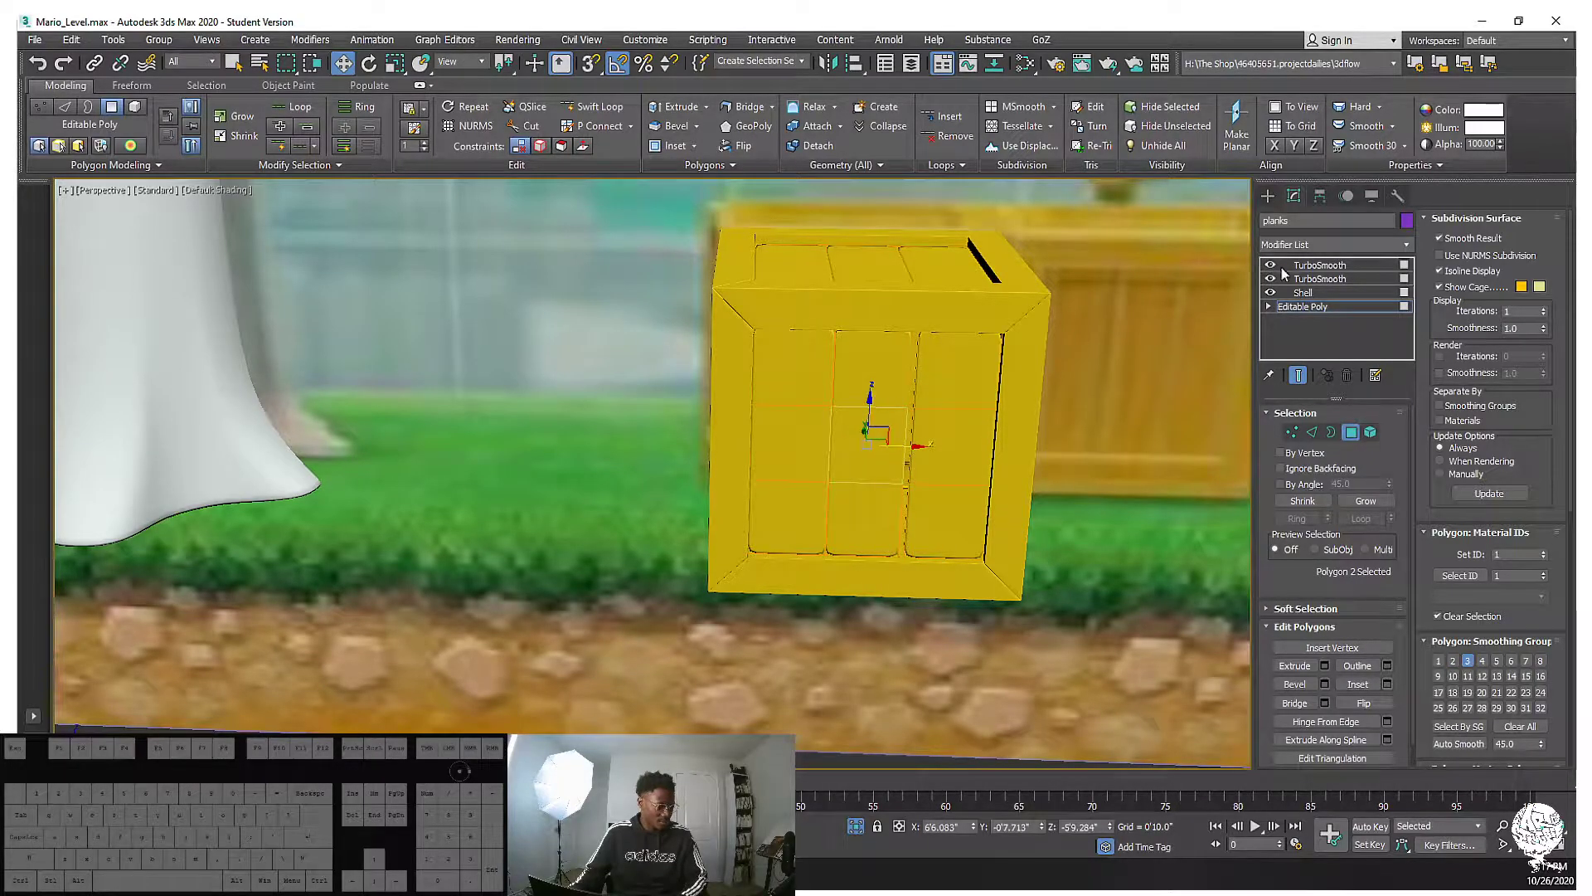
Disable both TurboSmooth modifiers on the planks and display the base mesh with edged faces and without the end result
{"action": "left_click", "coordinate": [1270, 265]}
{"action": "middle_click_drag", "start_coordinate": [878, 432], "coordinate": [921, 449]}
{"action": "key", "text": "F3"}
{"action": "key", "text": "F3"}
{"action": "key", "text": "F4"}
{"action": "scroll", "coordinate": [862, 500], "scroll_direction": "up", "scroll_amount": 4}
{"action": "scroll", "coordinate": [860, 465], "scroll_direction": "up", "scroll_amount": 2}
{"action": "scroll", "coordinate": [1003, 430], "scroll_direction": "down", "scroll_amount": 5}
{"action": "left_click", "coordinate": [1298, 377]}
{"action": "scroll", "coordinate": [931, 431], "scroll_direction": "up", "scroll_amount": 5}
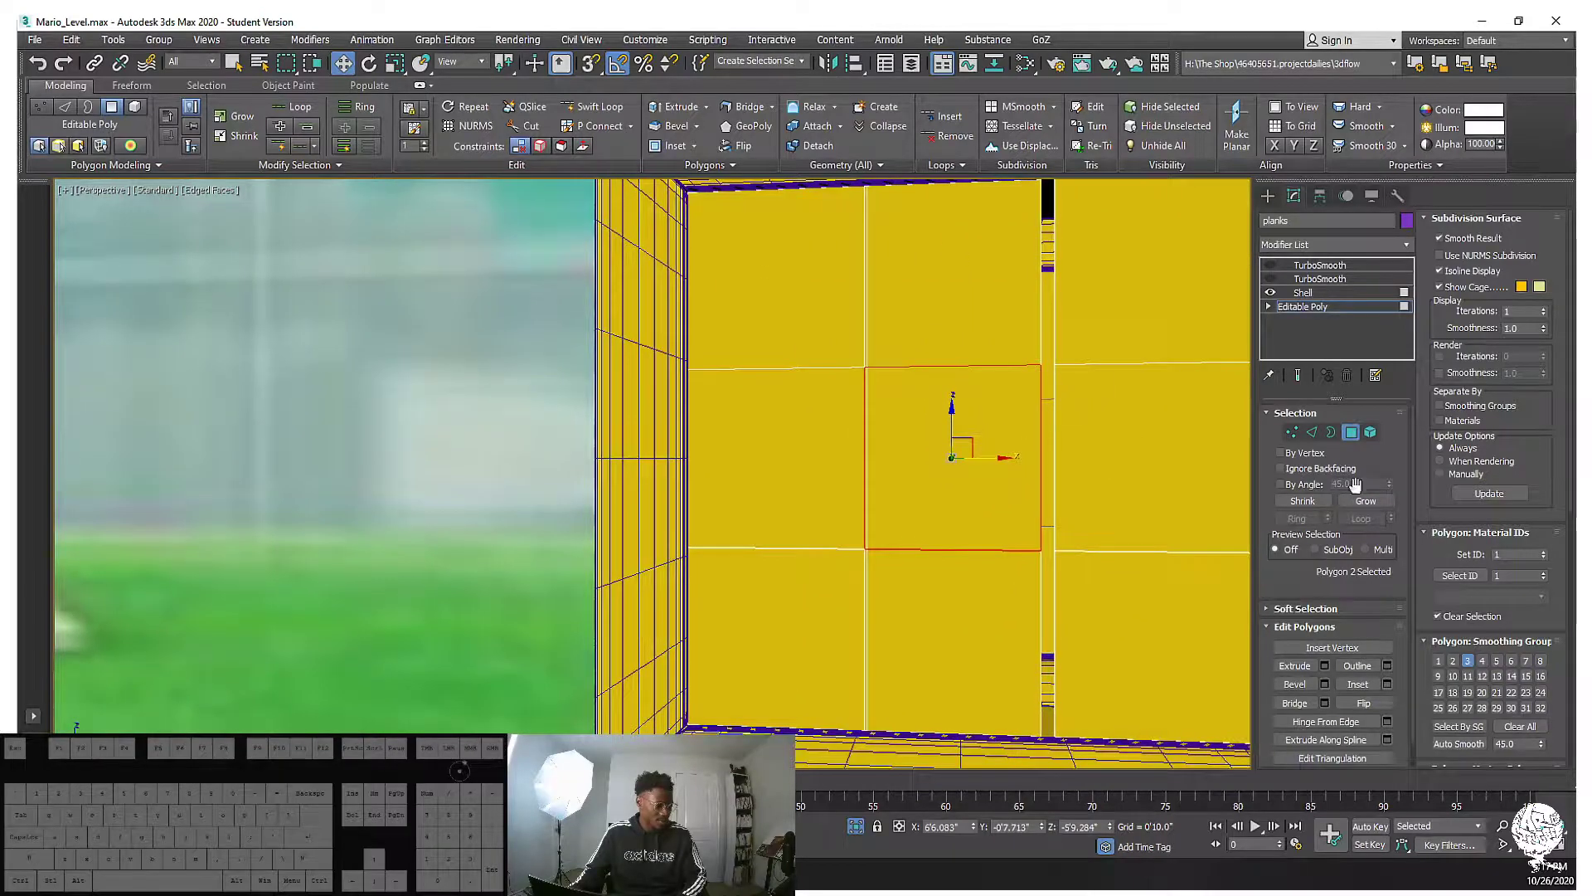
Try to bend the front middle plank by moving its upper cross edge about 0.127" along X
{"action": "left_click", "coordinate": [1312, 432]}
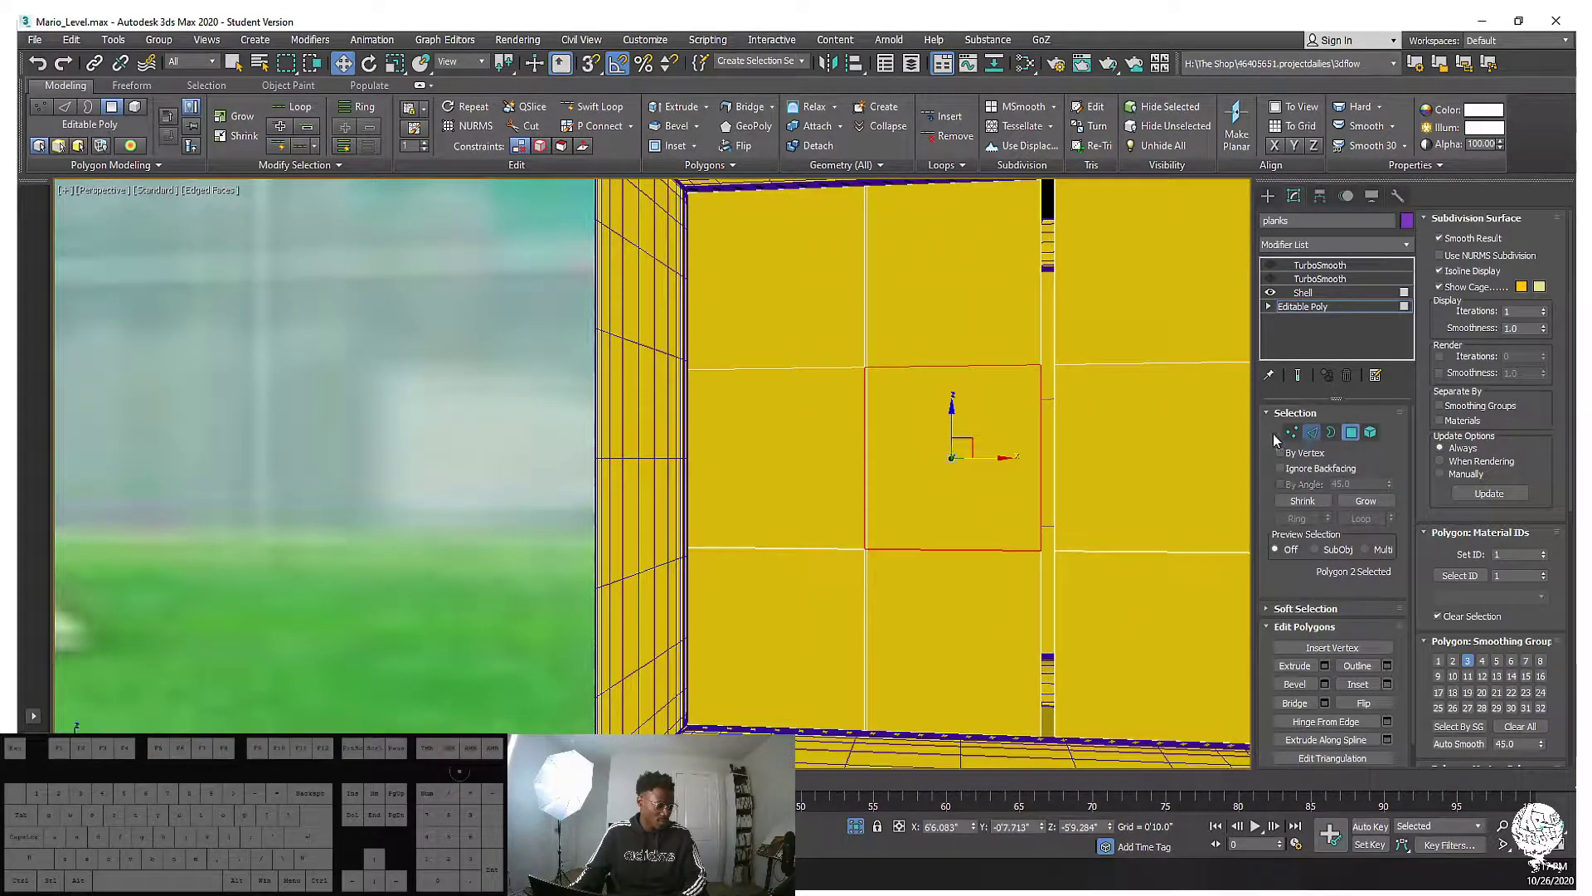
{"action": "left_click", "coordinate": [985, 365]}
{"action": "left_click_drag", "start_coordinate": [992, 365], "coordinate": [1005, 369]}
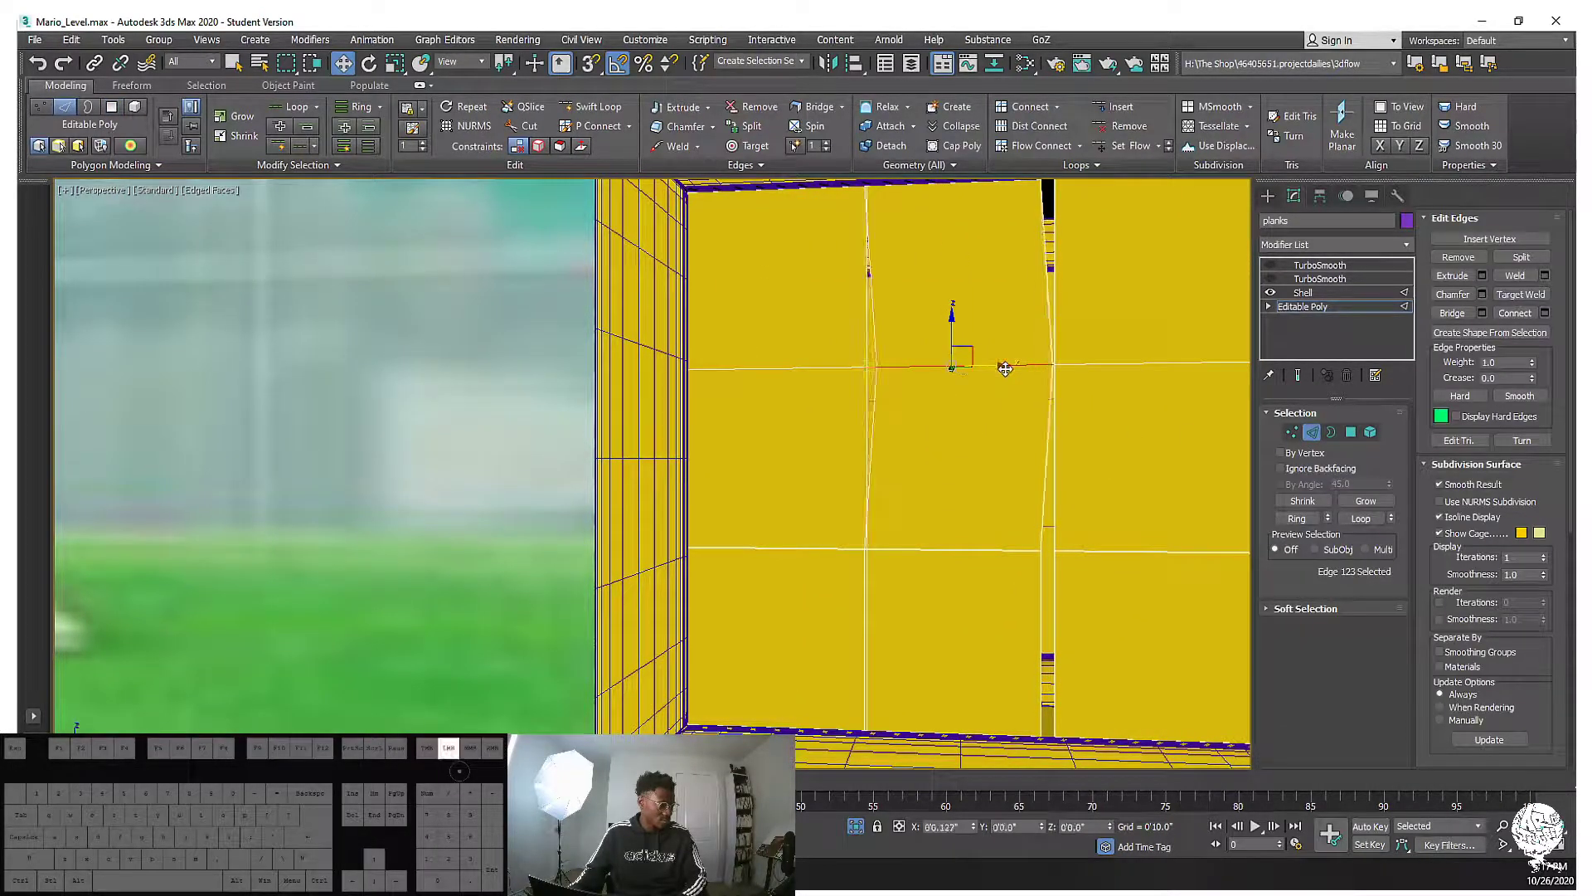
{"action": "middle_click_drag", "start_coordinate": [957, 181], "coordinate": [959, 247]}
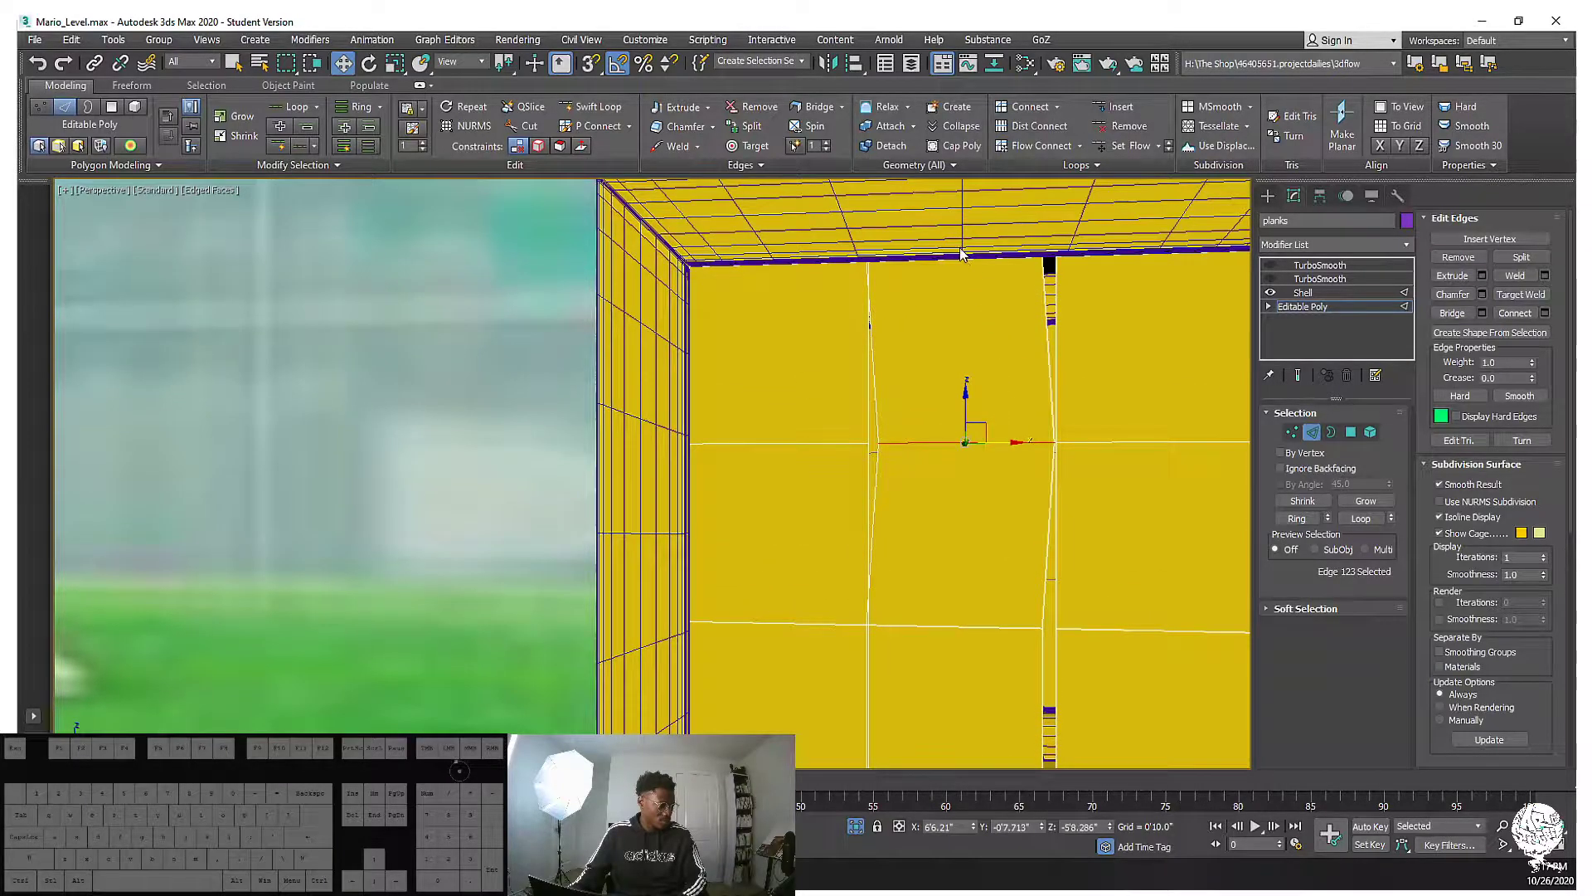
Try to make the front boards irregular by moving more plank edges, including the middle plank's lower cross edge
{"action": "left_click", "coordinate": [1043, 290]}
{"action": "left_click_drag", "start_coordinate": [1087, 354], "coordinate": [1088, 366]}
{"action": "middle_click_drag", "start_coordinate": [1087, 366], "coordinate": [995, 580], "text": "alt"}
{"action": "left_click_drag", "start_coordinate": [979, 508], "coordinate": [981, 515]}
{"action": "middle_click_drag", "start_coordinate": [980, 515], "coordinate": [948, 355], "text": "alt"}
{"action": "left_click", "coordinate": [1009, 343]}
{"action": "left_click_drag", "start_coordinate": [1029, 288], "coordinate": [1030, 292]}
{"action": "middle_click_drag", "start_coordinate": [1030, 292], "coordinate": [966, 490], "text": "alt"}
{"action": "left_click", "coordinate": [965, 506]}
{"action": "left_click", "coordinate": [959, 494]}
{"action": "left_click_drag", "start_coordinate": [962, 495], "coordinate": [974, 495]}
Re-enable the first TurboSmooth above the Shell and leave edge editing to preview the bent boards
{"action": "scroll", "coordinate": [1037, 402], "scroll_direction": "down", "scroll_amount": 4}
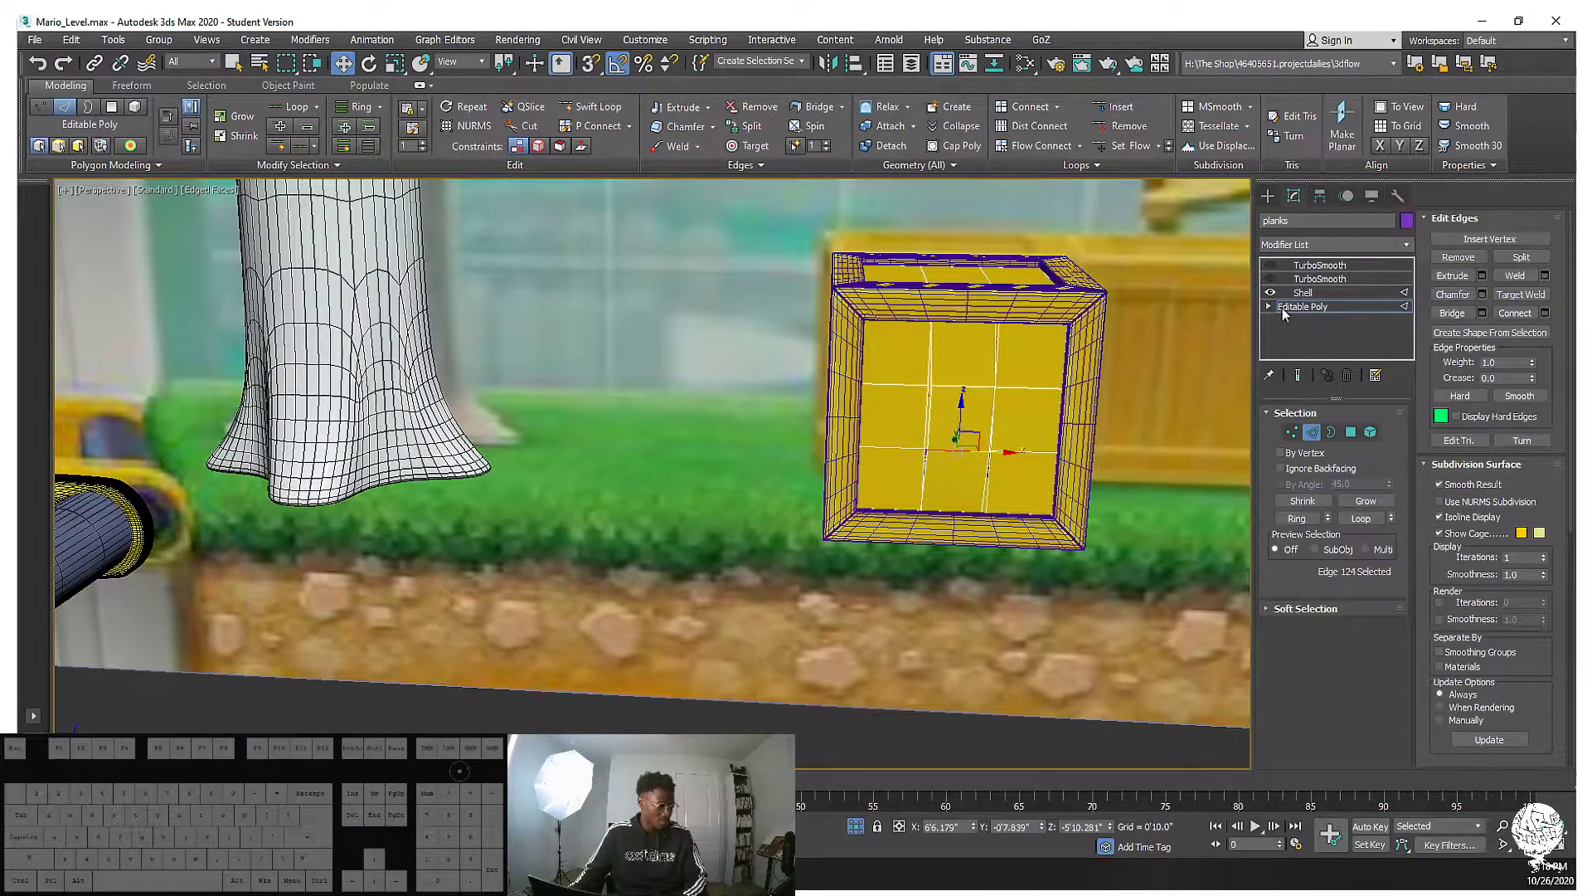
{"action": "middle_click_drag", "start_coordinate": [917, 388], "coordinate": [949, 404], "text": "alt"}
{"action": "left_click", "coordinate": [1269, 279]}
{"action": "key", "text": "F3"}
{"action": "key", "text": "F3"}
{"action": "left_click", "coordinate": [1091, 557]}
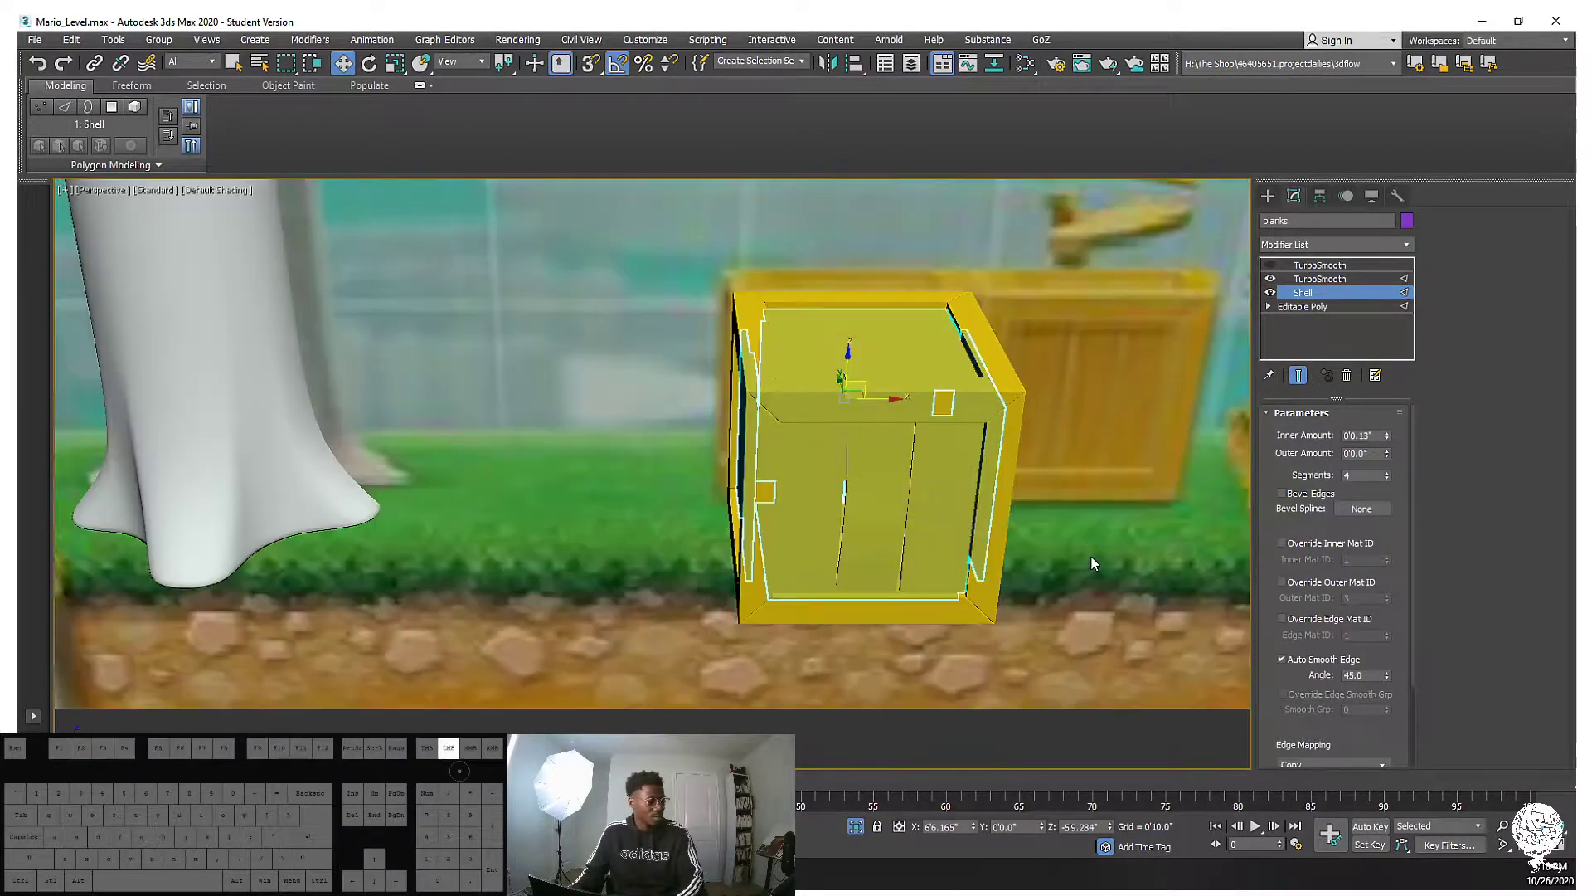
Inspect the irregular boards from several angles and compare the crate with the reference image
{"action": "key", "text": "F4"}
{"action": "key", "text": "F4"}
{"action": "scroll", "coordinate": [929, 544], "scroll_direction": "down", "scroll_amount": 4}
{"action": "middle_click_drag", "start_coordinate": [929, 543], "coordinate": [692, 569], "text": "alt"}
{"action": "scroll", "coordinate": [768, 509], "scroll_direction": "up", "scroll_amount": 6}
{"action": "middle_click_drag", "start_coordinate": [612, 379], "coordinate": [742, 422], "text": "alt"}
{"action": "scroll", "coordinate": [809, 429], "scroll_direction": "down", "scroll_amount": 5}
{"action": "middle_click_drag", "start_coordinate": [973, 439], "coordinate": [847, 447]}
{"action": "scroll", "coordinate": [849, 440], "scroll_direction": "up", "scroll_amount": 5}
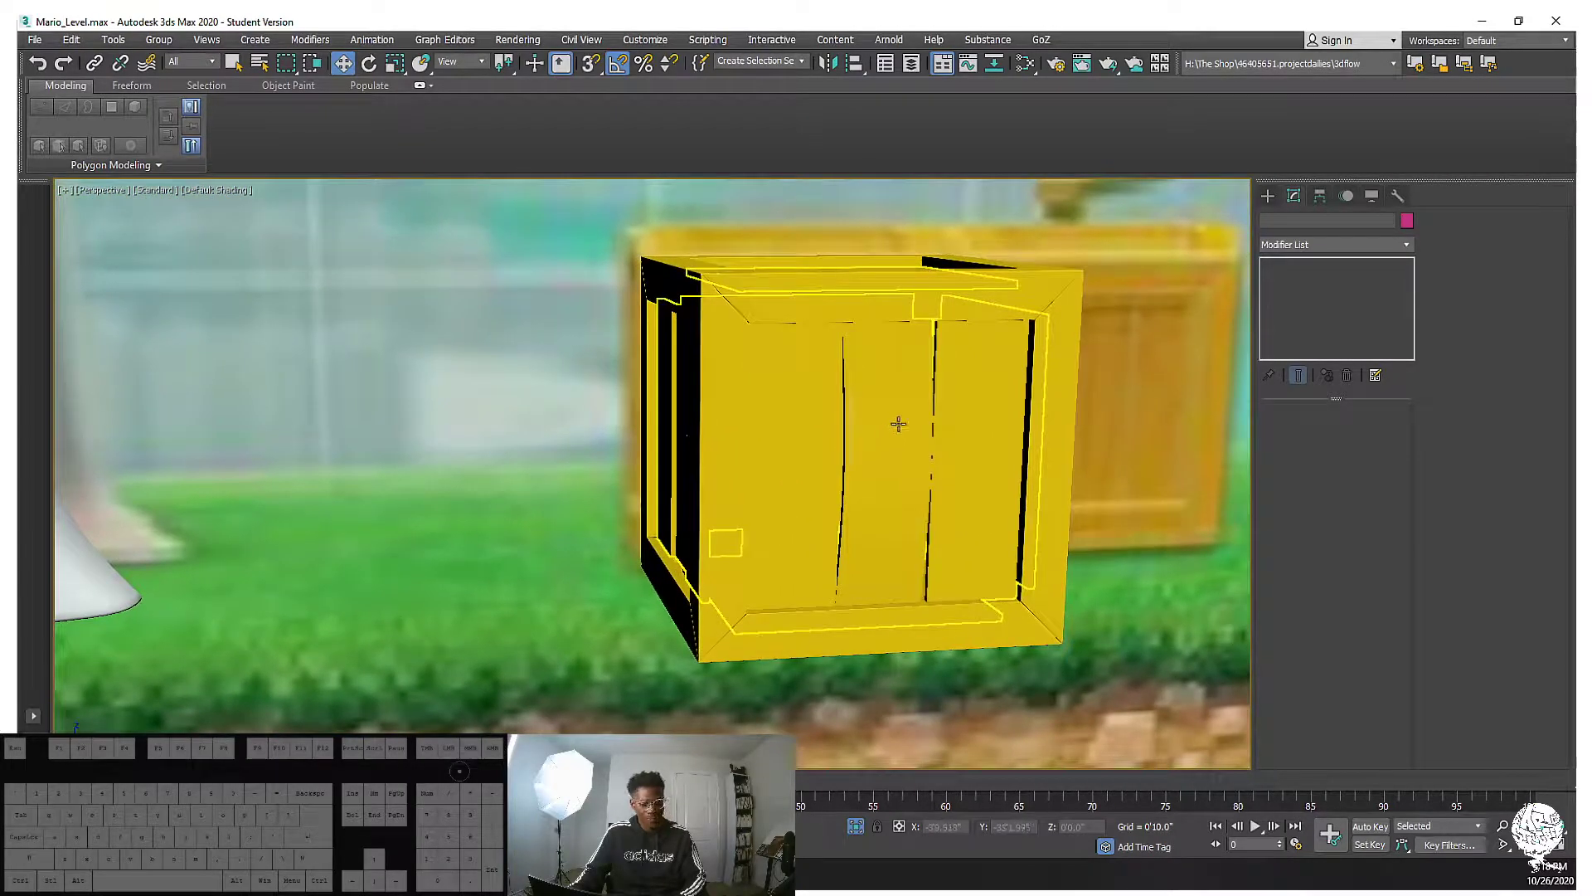
Select the planks object and undo the edge moves on its boards
{"action": "left_click", "coordinate": [853, 435]}
{"action": "key", "text": "ctrl+z"}
{"action": "key", "text": "ctrl+z"}
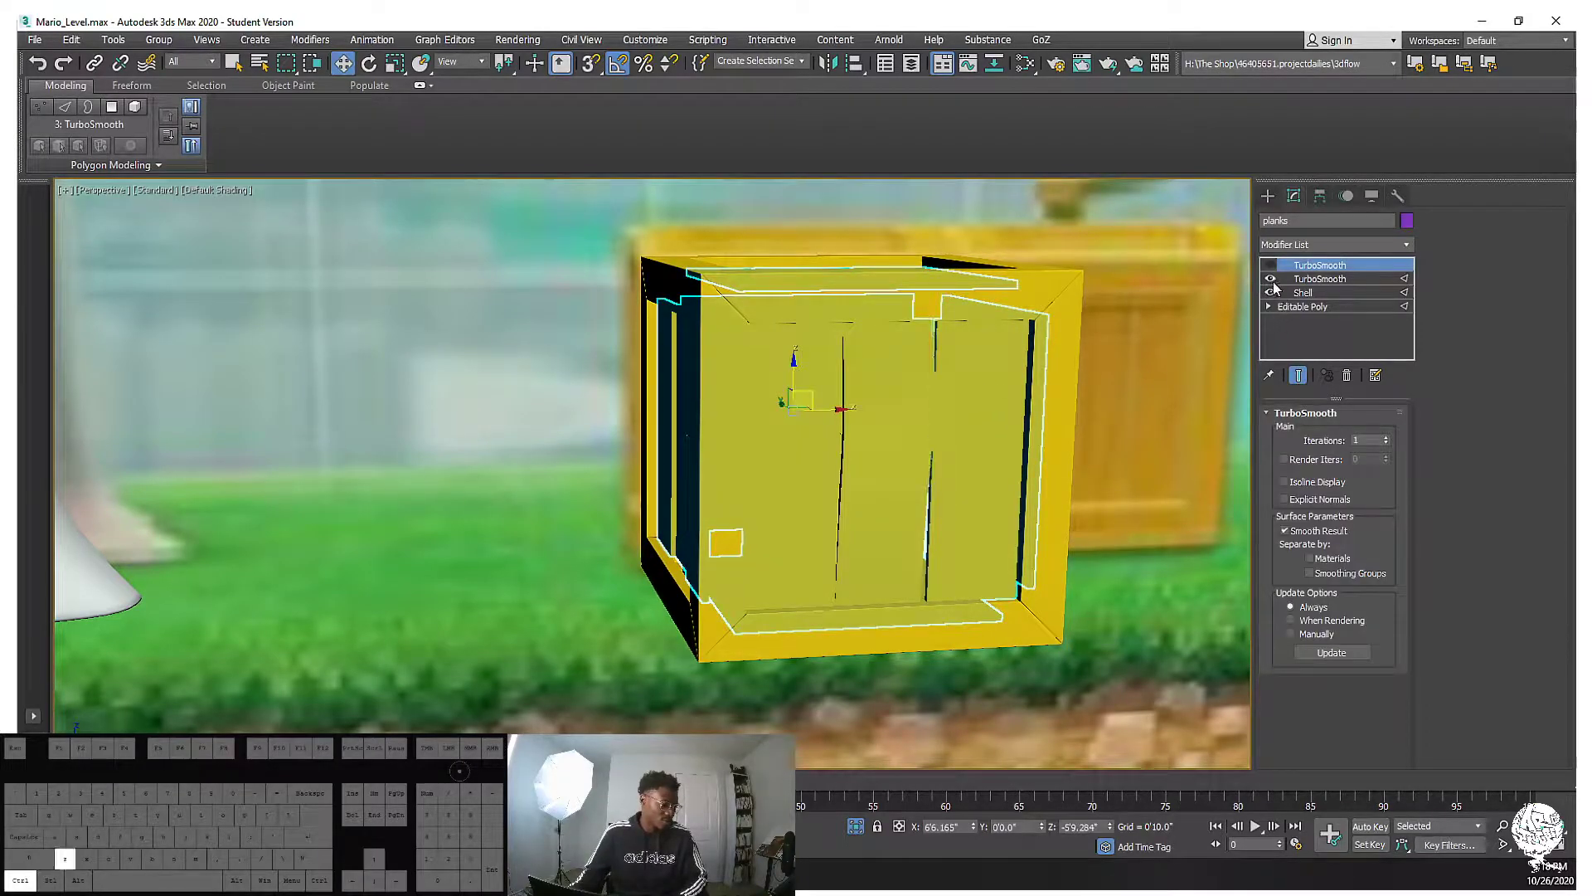
{"action": "key", "text": "ctrl+z"}
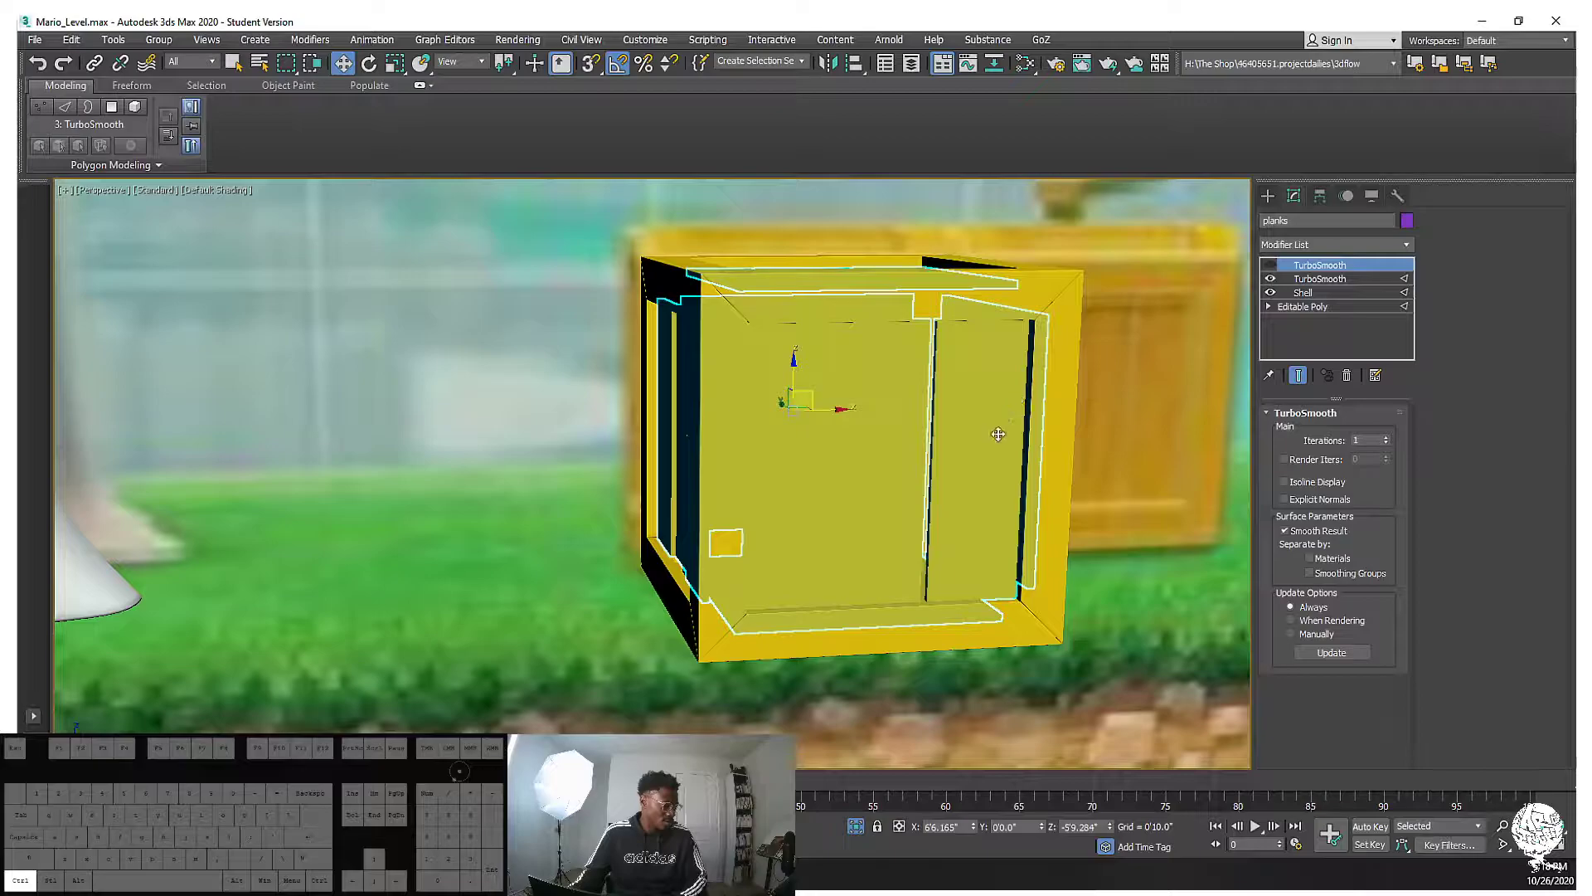
Disable the remaining TurboSmooth and the Shell on the planks and return to edge editing of the Editable Poly
{"action": "middle_click_drag", "start_coordinate": [875, 460], "coordinate": [1281, 319], "text": "alt"}
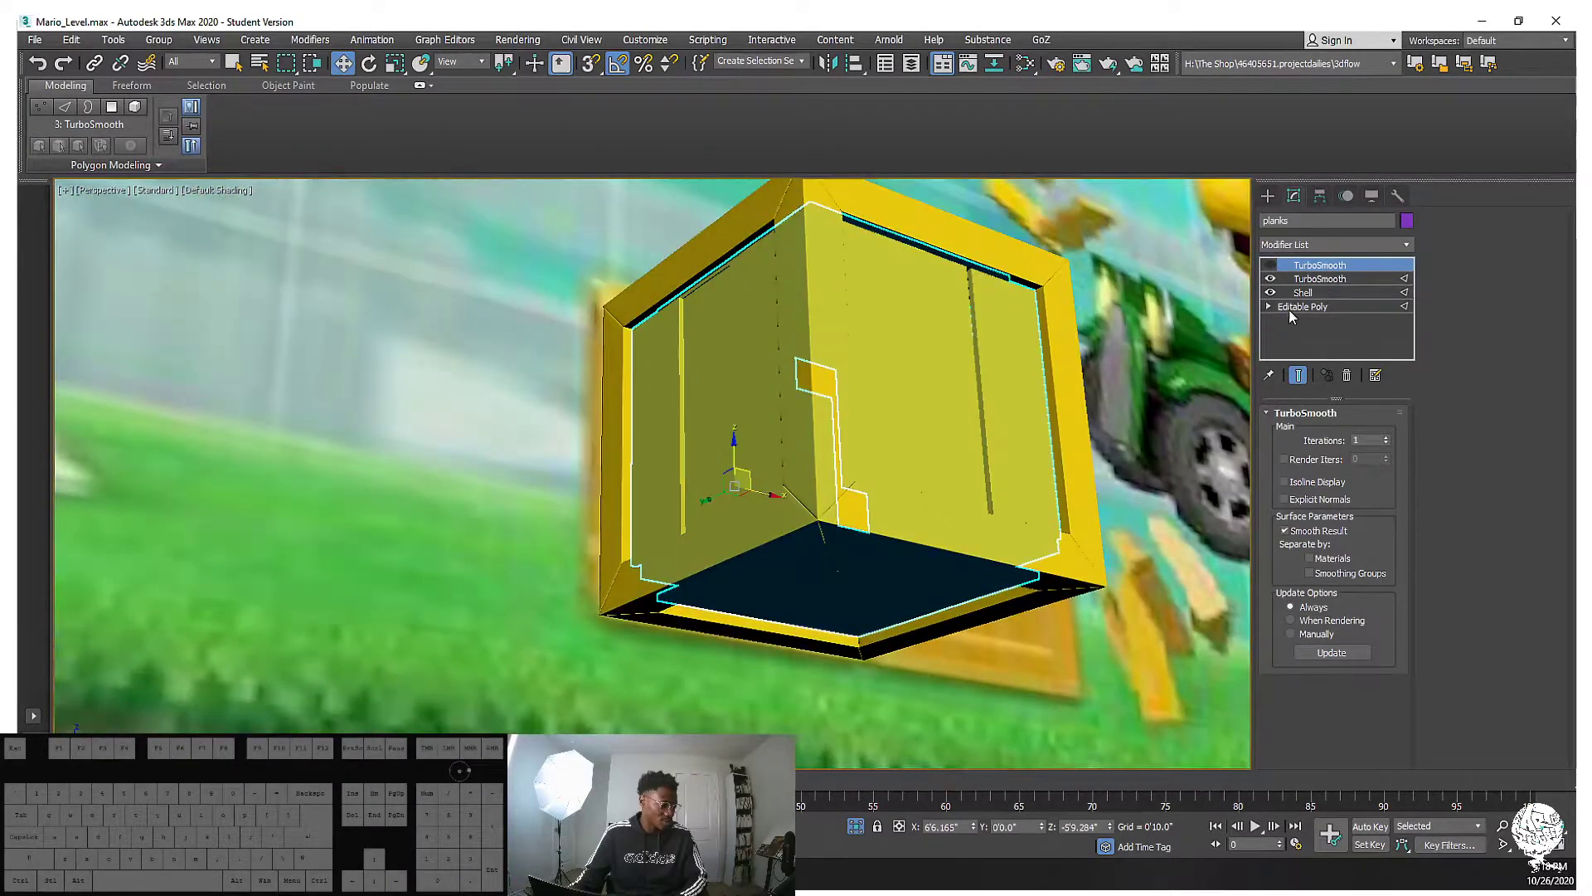
{"action": "left_click", "coordinate": [1278, 281]}
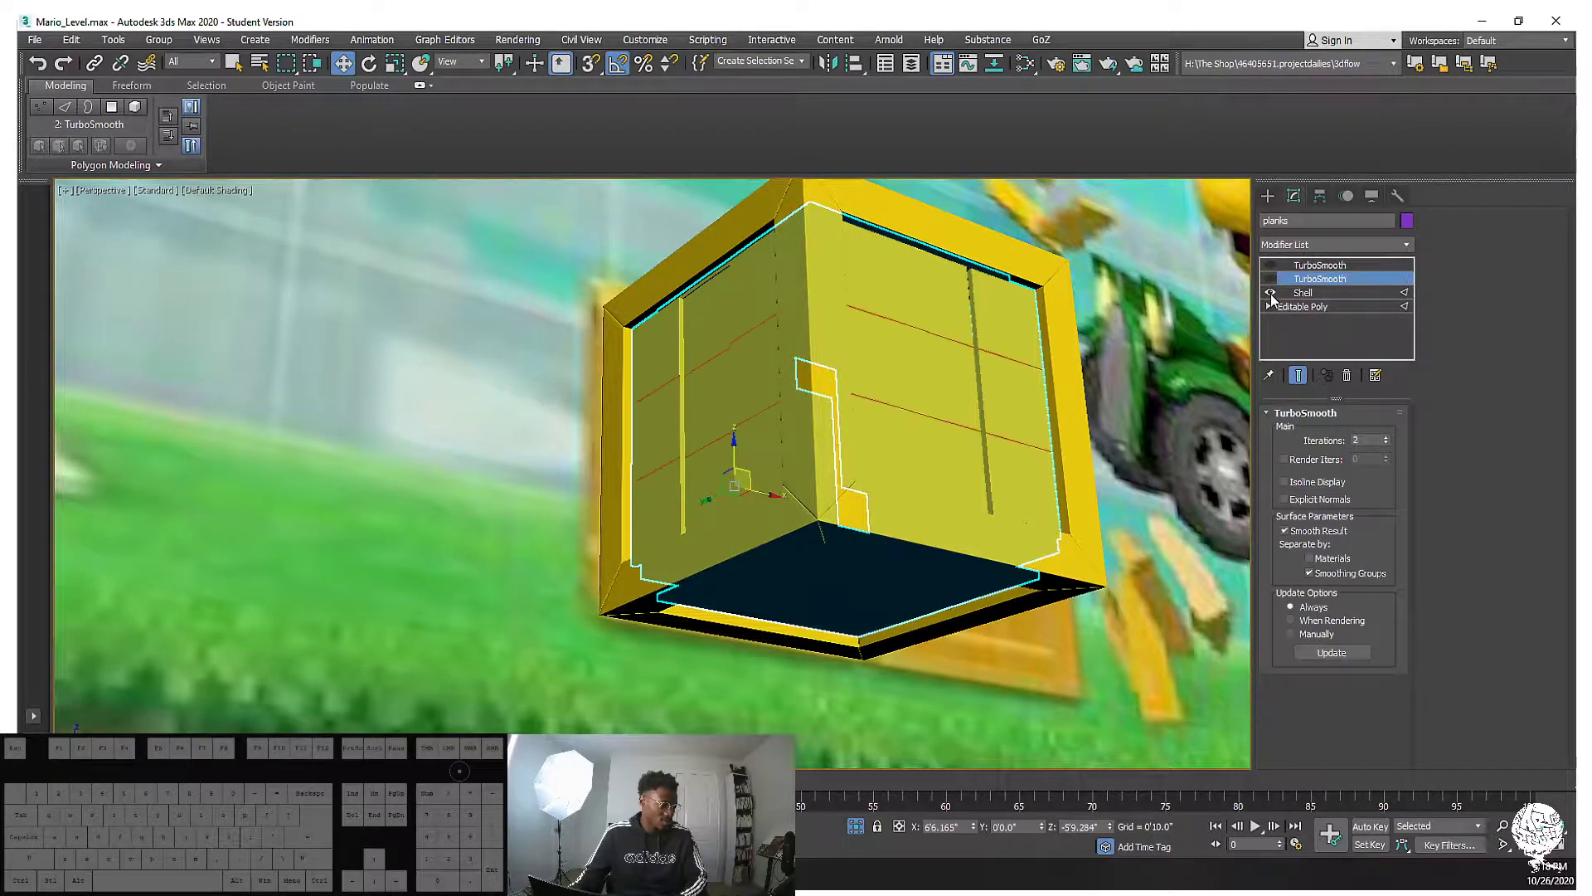
{"action": "left_click", "coordinate": [1281, 305]}
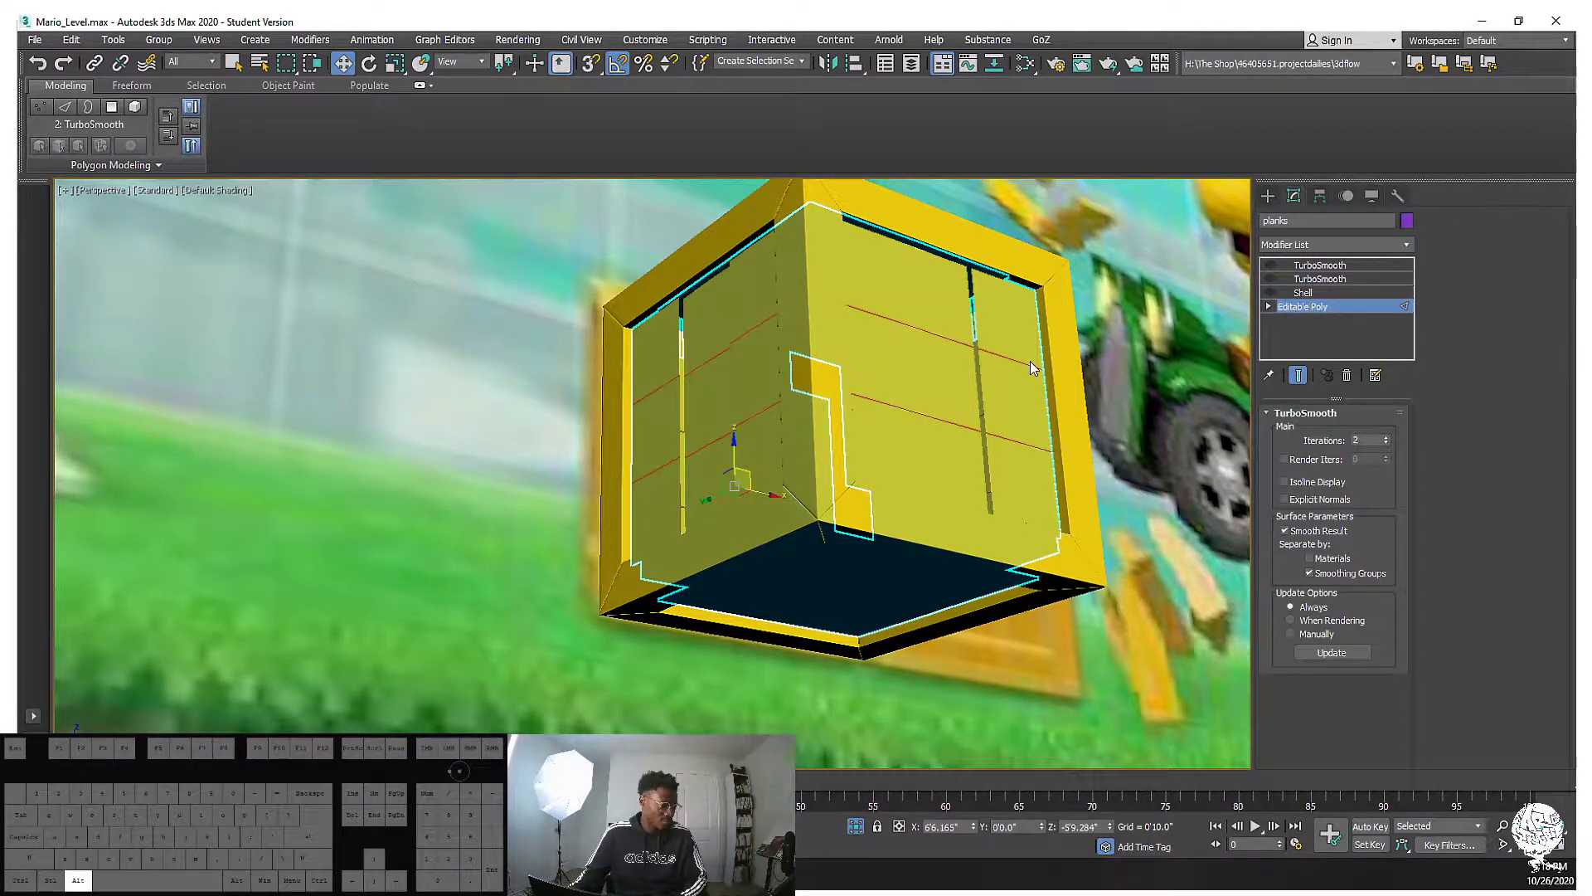
{"action": "middle_click_drag", "start_coordinate": [1006, 355], "coordinate": [959, 404], "text": "alt"}
{"action": "left_click", "coordinate": [1318, 308]}
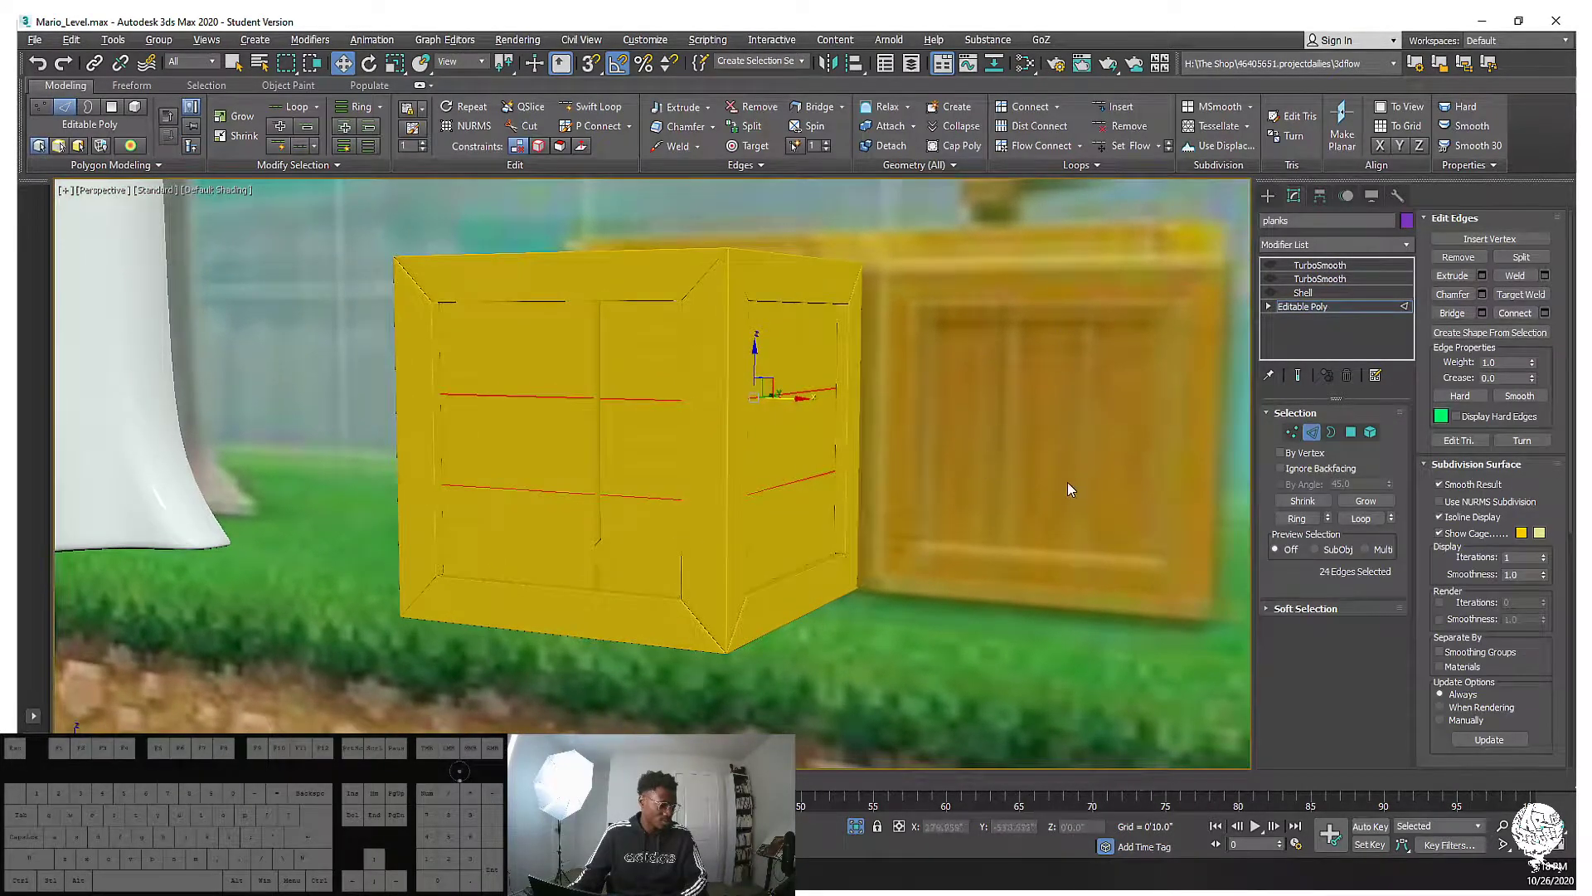
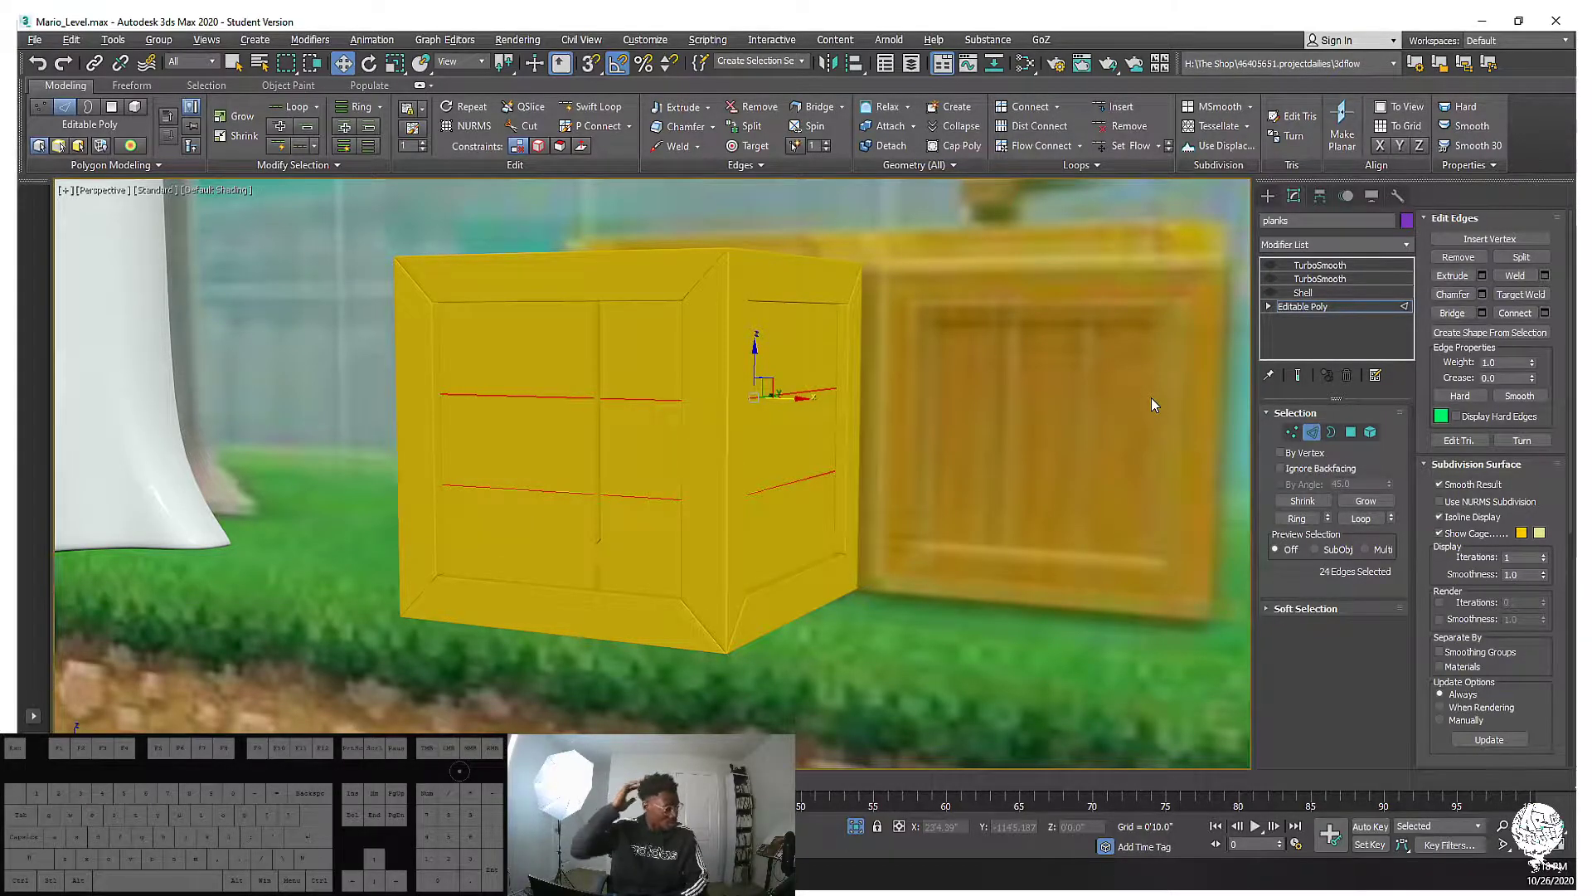
{"action": "middle_click_drag", "start_coordinate": [958, 405], "coordinate": [1095, 368], "text": "alt"}
{"action": "left_click", "coordinate": [1267, 196]}
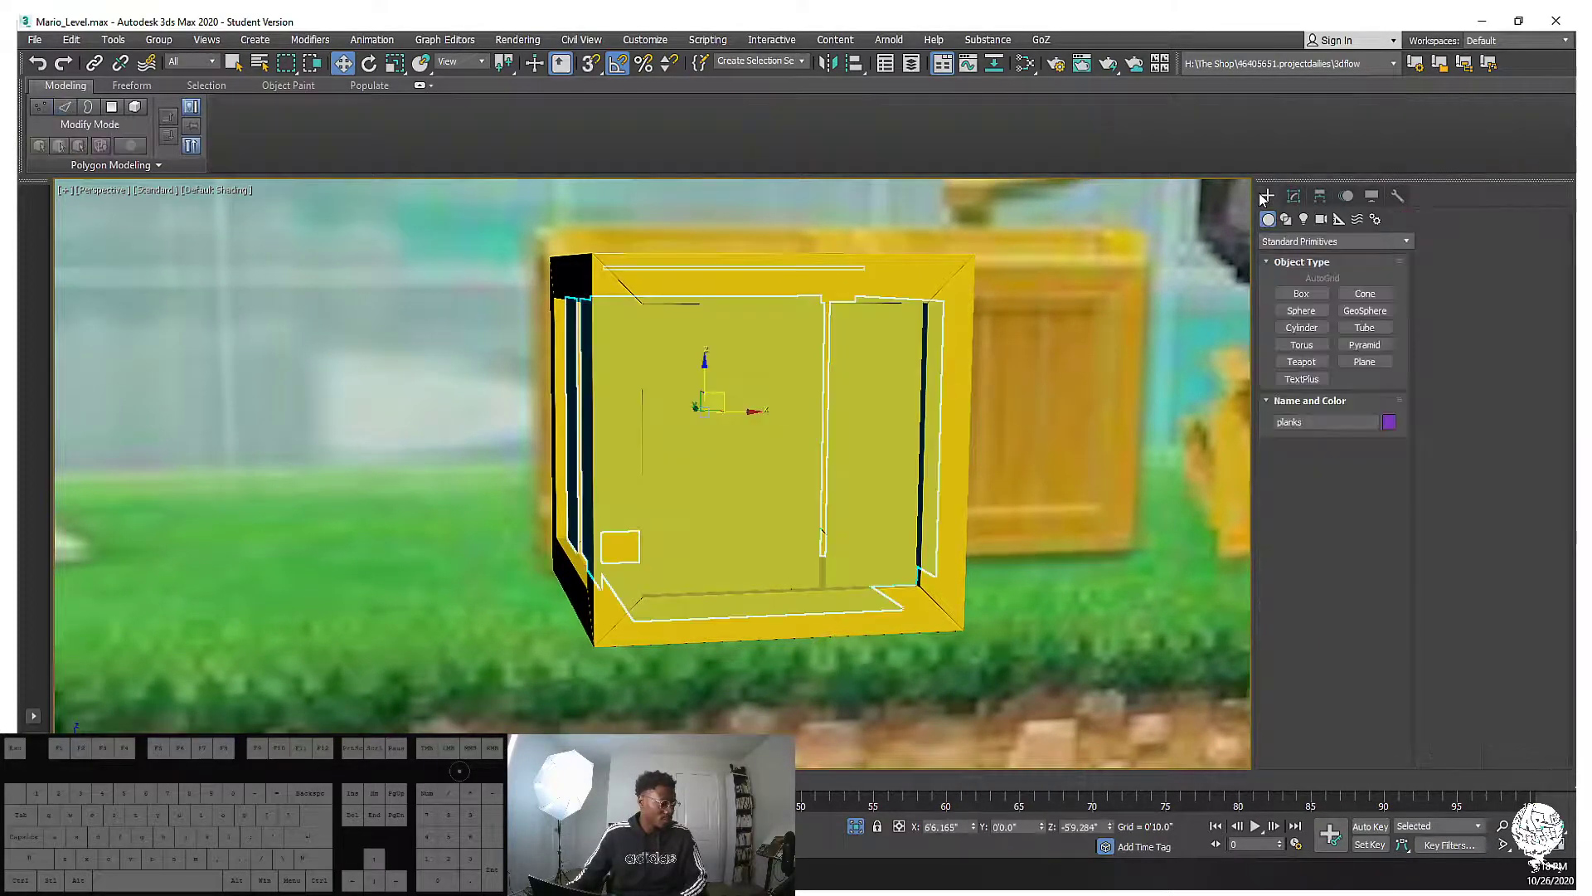
{"action": "middle_click_drag", "start_coordinate": [829, 381], "coordinate": [900, 377], "text": "alt"}
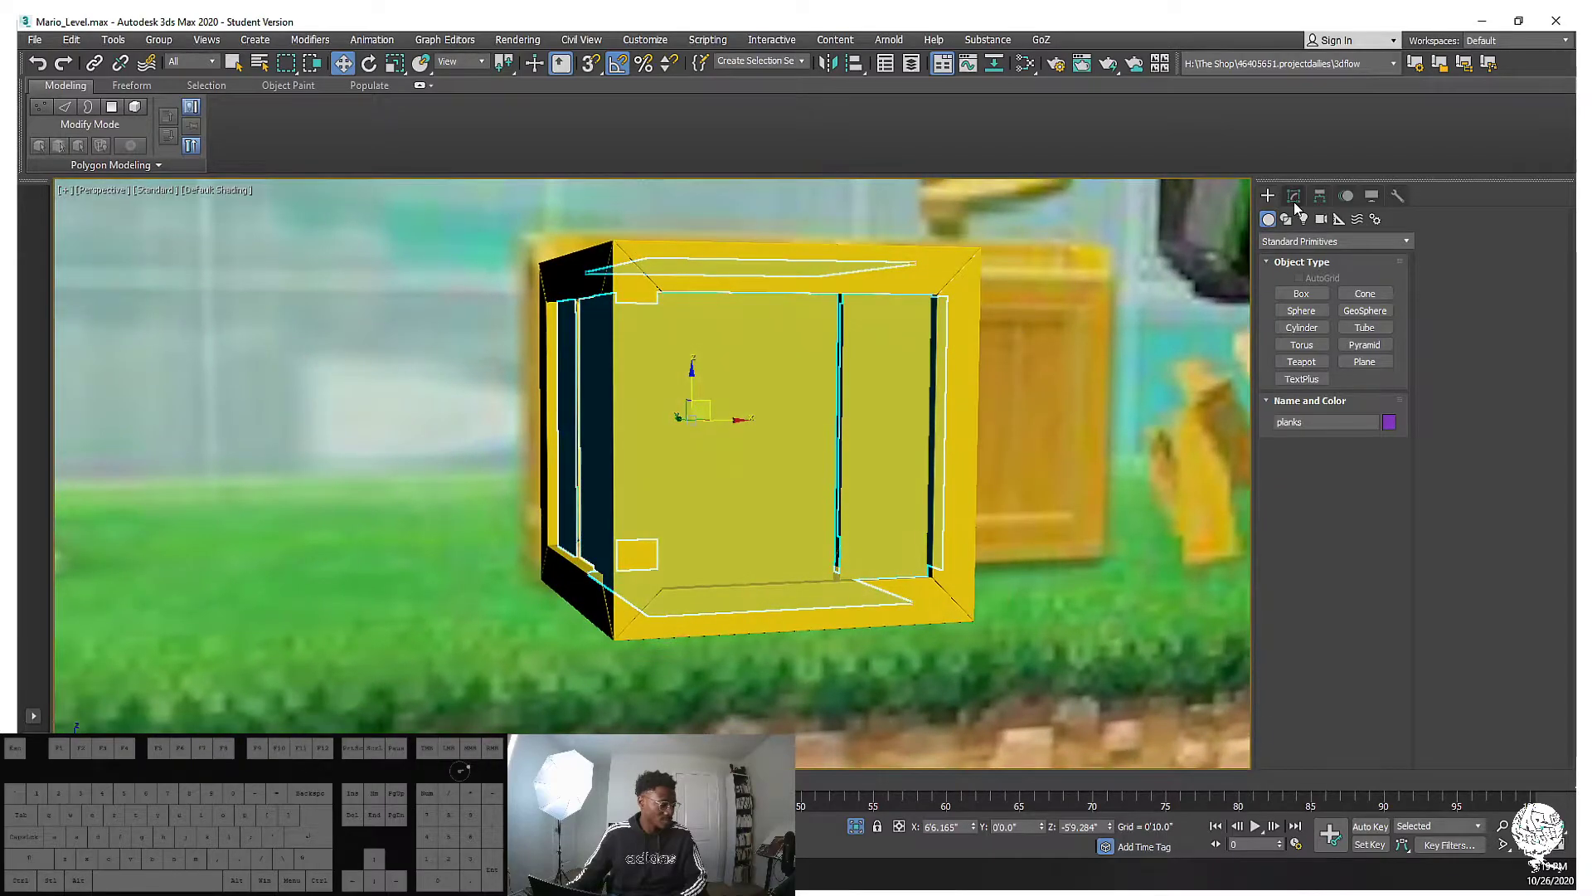
In the planks' Editable Poly, select the middle front board as an element, shift it slightly sideways and scale it slightly
{"action": "left_click", "coordinate": [1293, 196]}
{"action": "middle_click_drag", "start_coordinate": [1012, 373], "coordinate": [1056, 341], "text": "alt"}
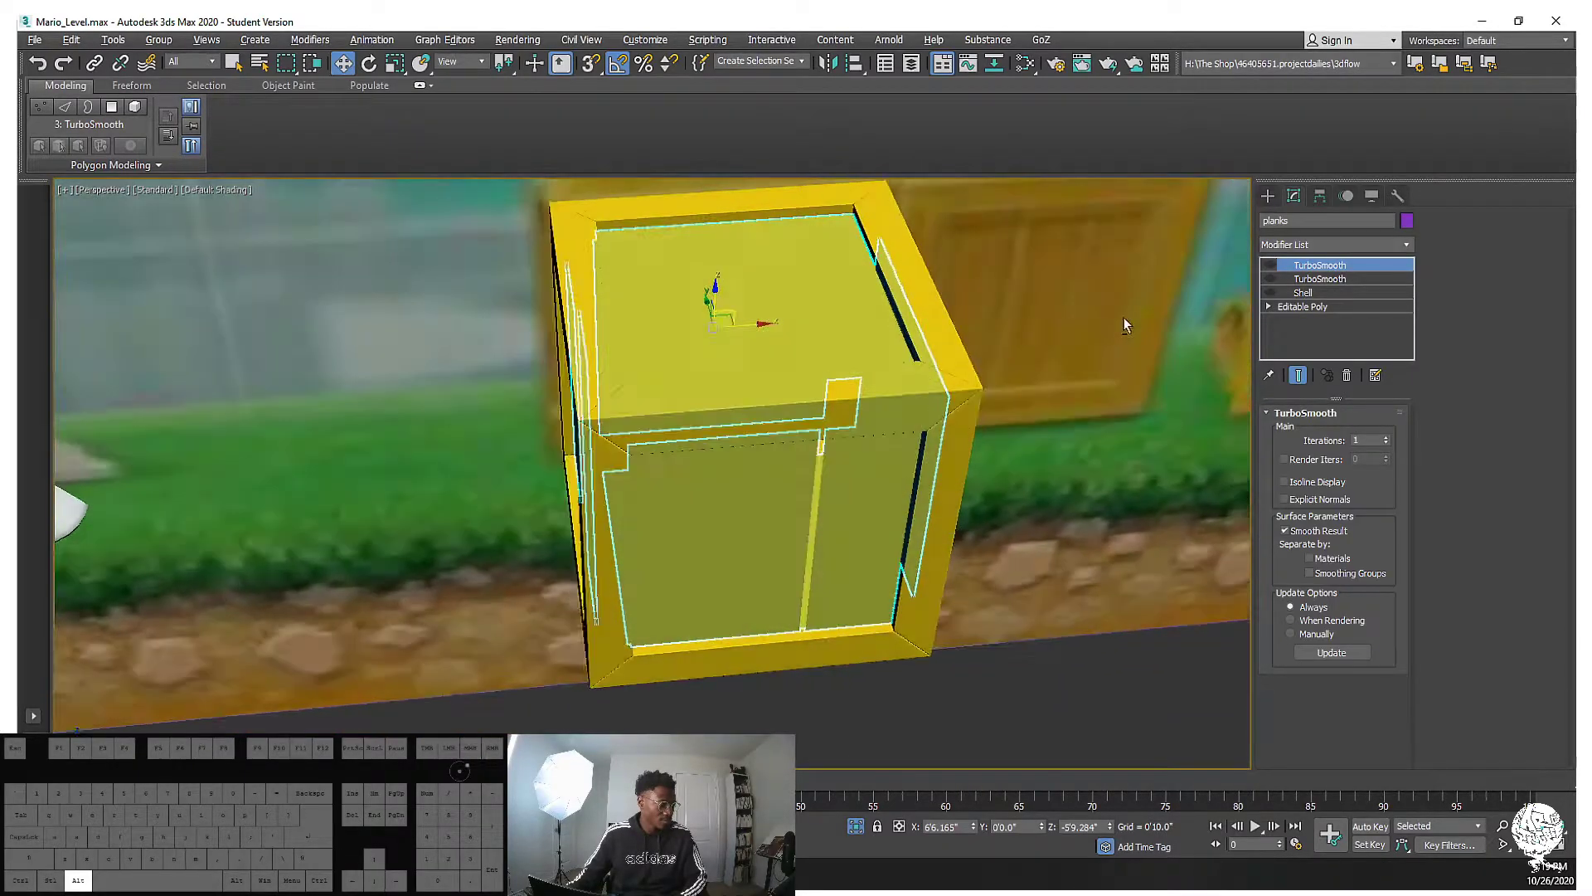
{"action": "left_click", "coordinate": [1305, 305]}
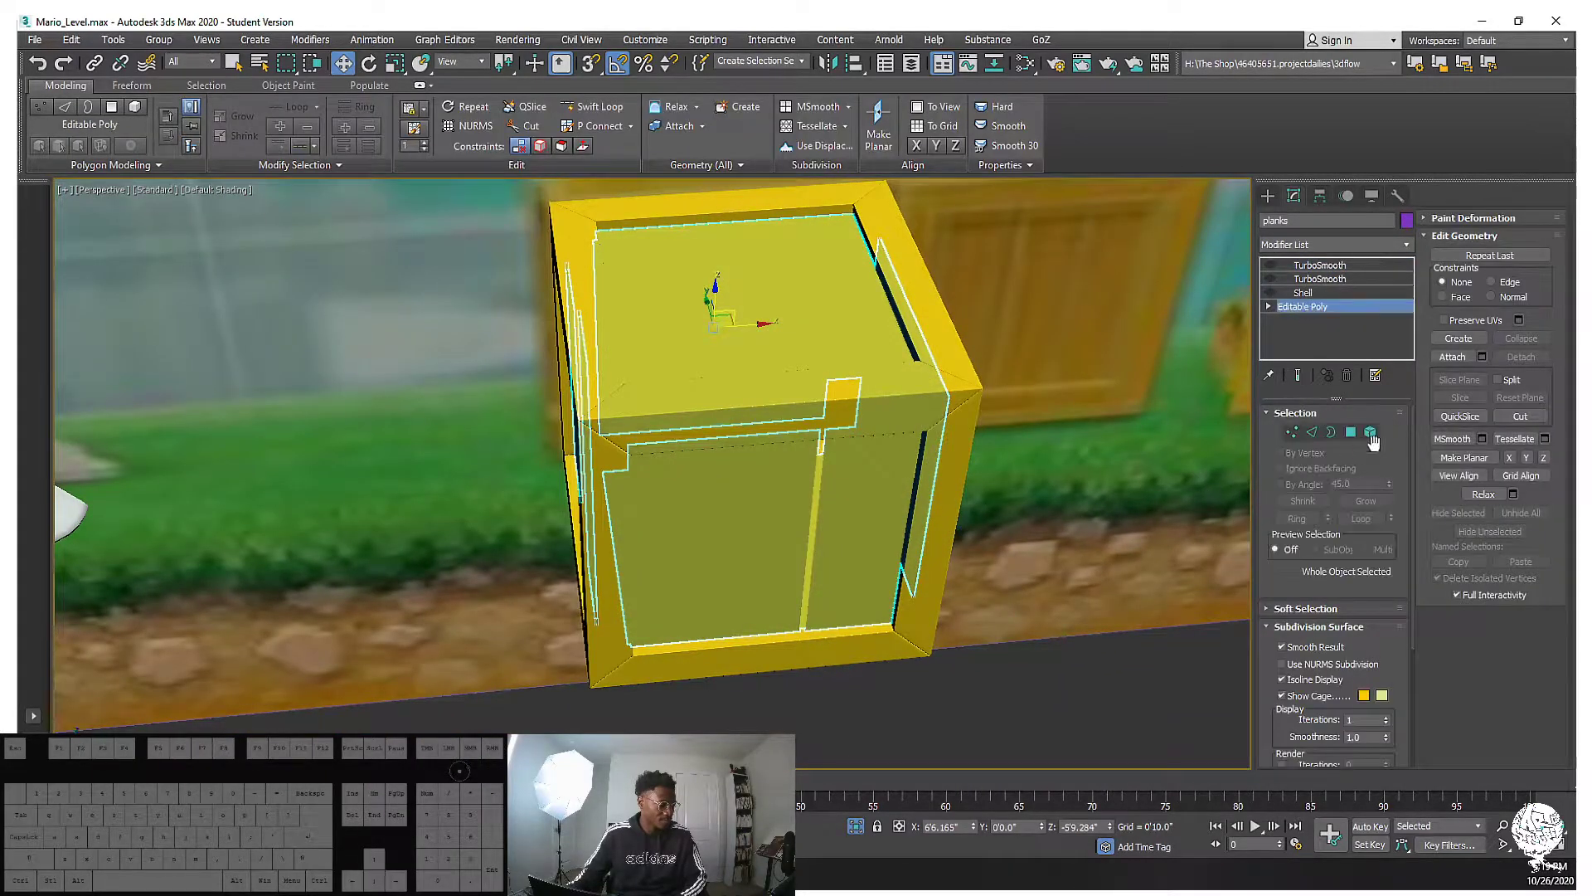
{"action": "left_click", "coordinate": [1371, 431]}
{"action": "left_click", "coordinate": [769, 510]}
{"action": "middle_click_drag", "start_coordinate": [768, 510], "coordinate": [816, 554], "text": "alt"}
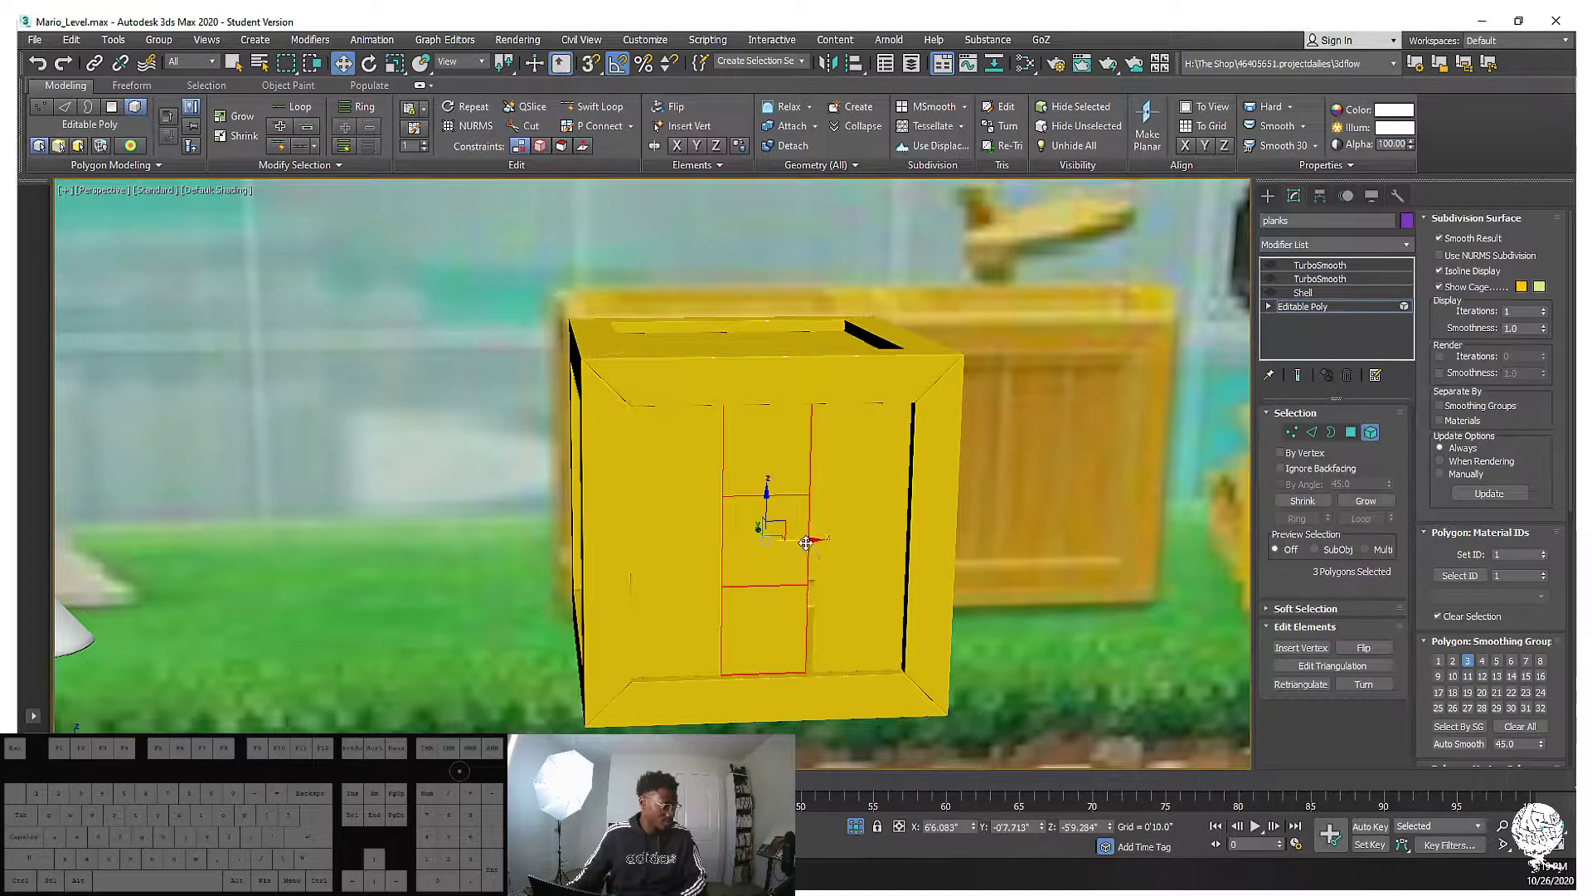
{"action": "left_click_drag", "start_coordinate": [806, 544], "coordinate": [811, 543]}
{"action": "key", "text": "r"}
{"action": "left_click_drag", "start_coordinate": [711, 541], "coordinate": [712, 548]}
Select the outer board beside the middle one on the crate's top panel and raise it slightly
{"action": "middle_click_drag", "start_coordinate": [711, 548], "coordinate": [1017, 541], "text": "alt"}
{"action": "key", "text": "w"}
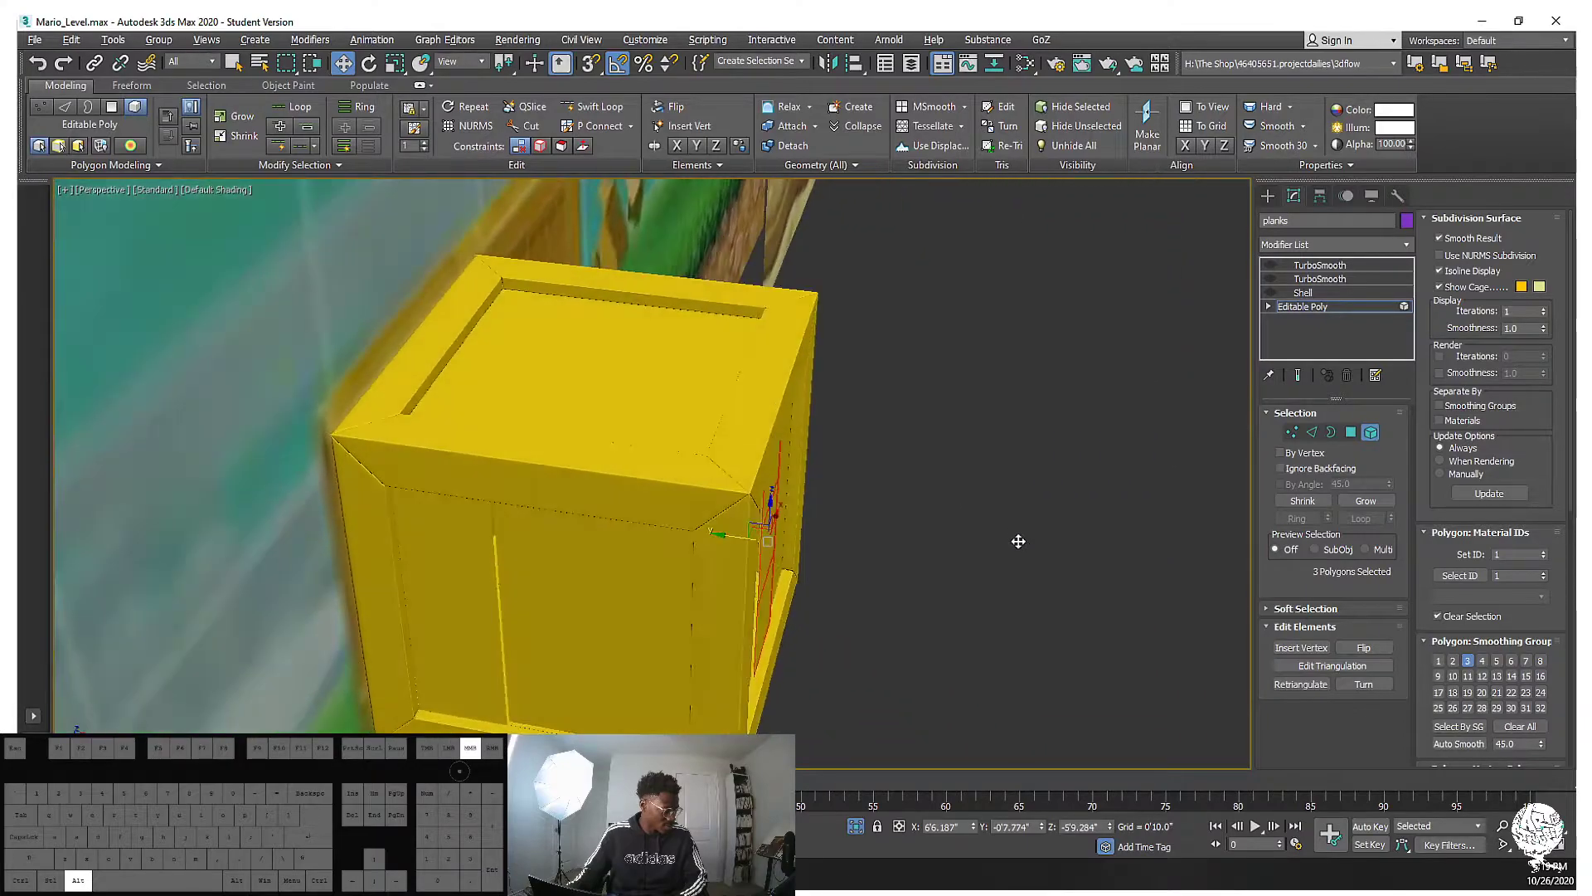
{"action": "scroll", "coordinate": [1016, 540], "scroll_direction": "up", "scroll_amount": 2}
{"action": "middle_click_drag", "start_coordinate": [515, 698], "coordinate": [653, 535]}
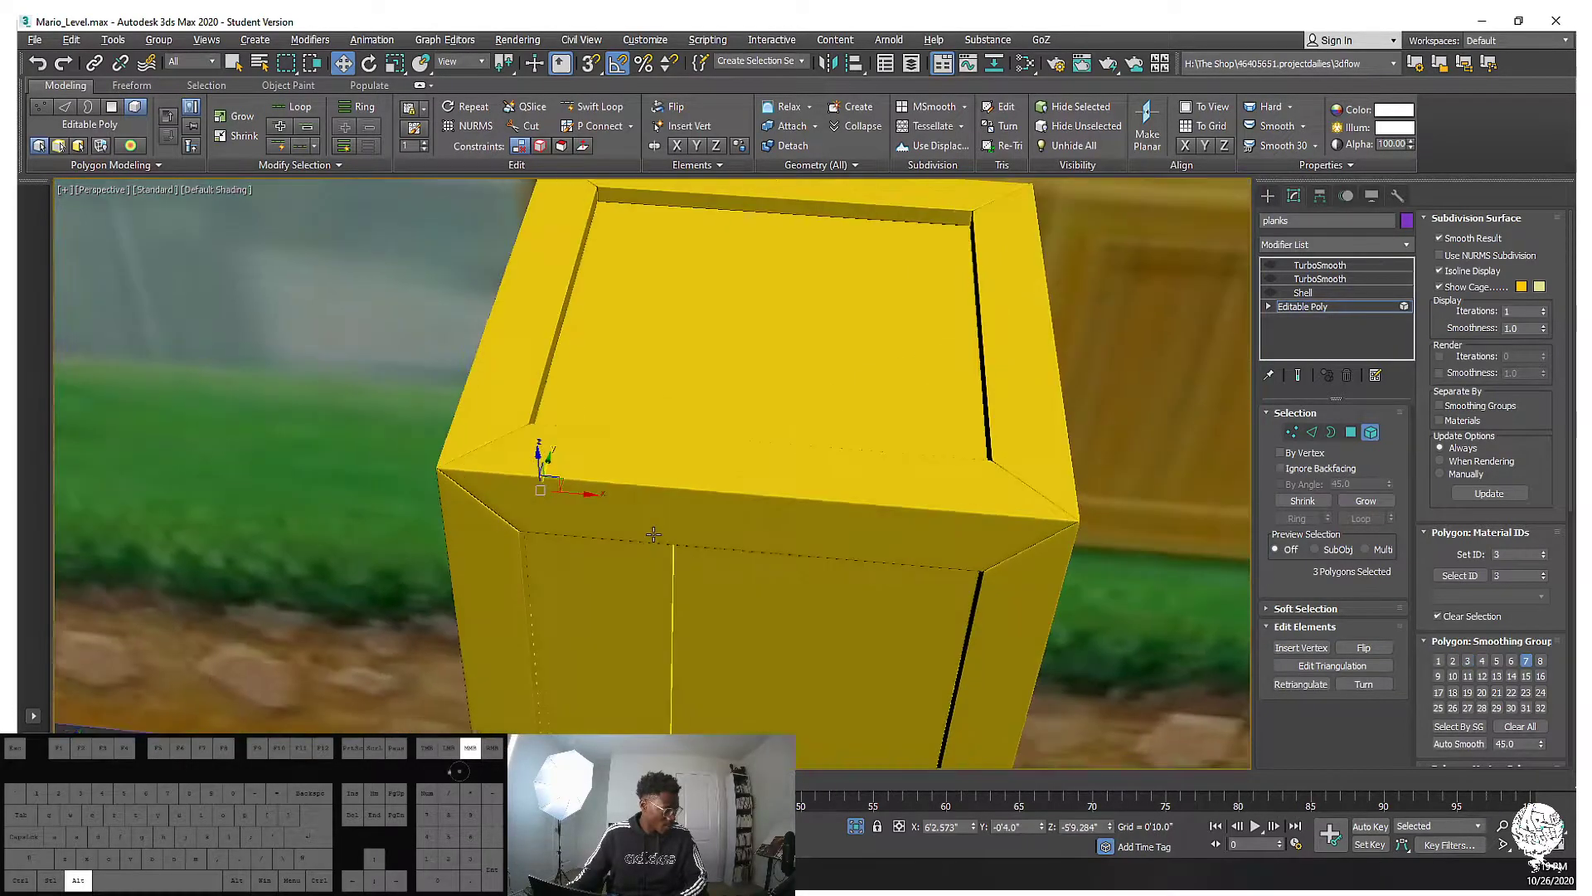
{"action": "left_click", "coordinate": [751, 395]}
{"action": "middle_click_drag", "start_coordinate": [751, 394], "coordinate": [801, 302], "text": "alt"}
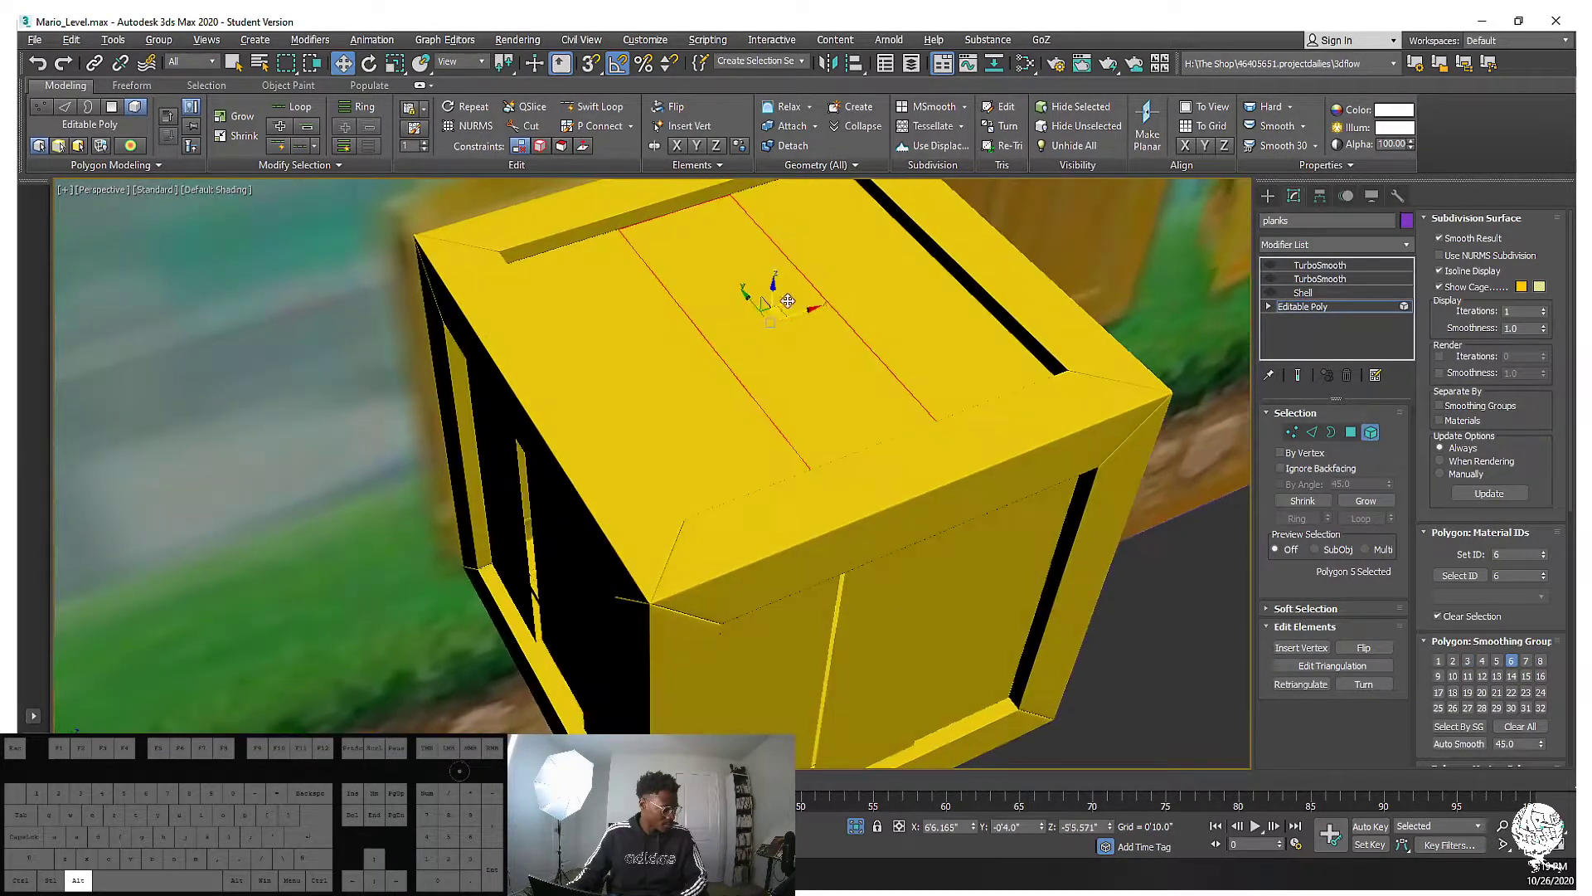
{"action": "left_click", "coordinate": [858, 255]}
{"action": "middle_click_drag", "start_coordinate": [858, 256], "coordinate": [880, 248], "text": "alt"}
{"action": "left_click_drag", "start_coordinate": [890, 239], "coordinate": [895, 237]}
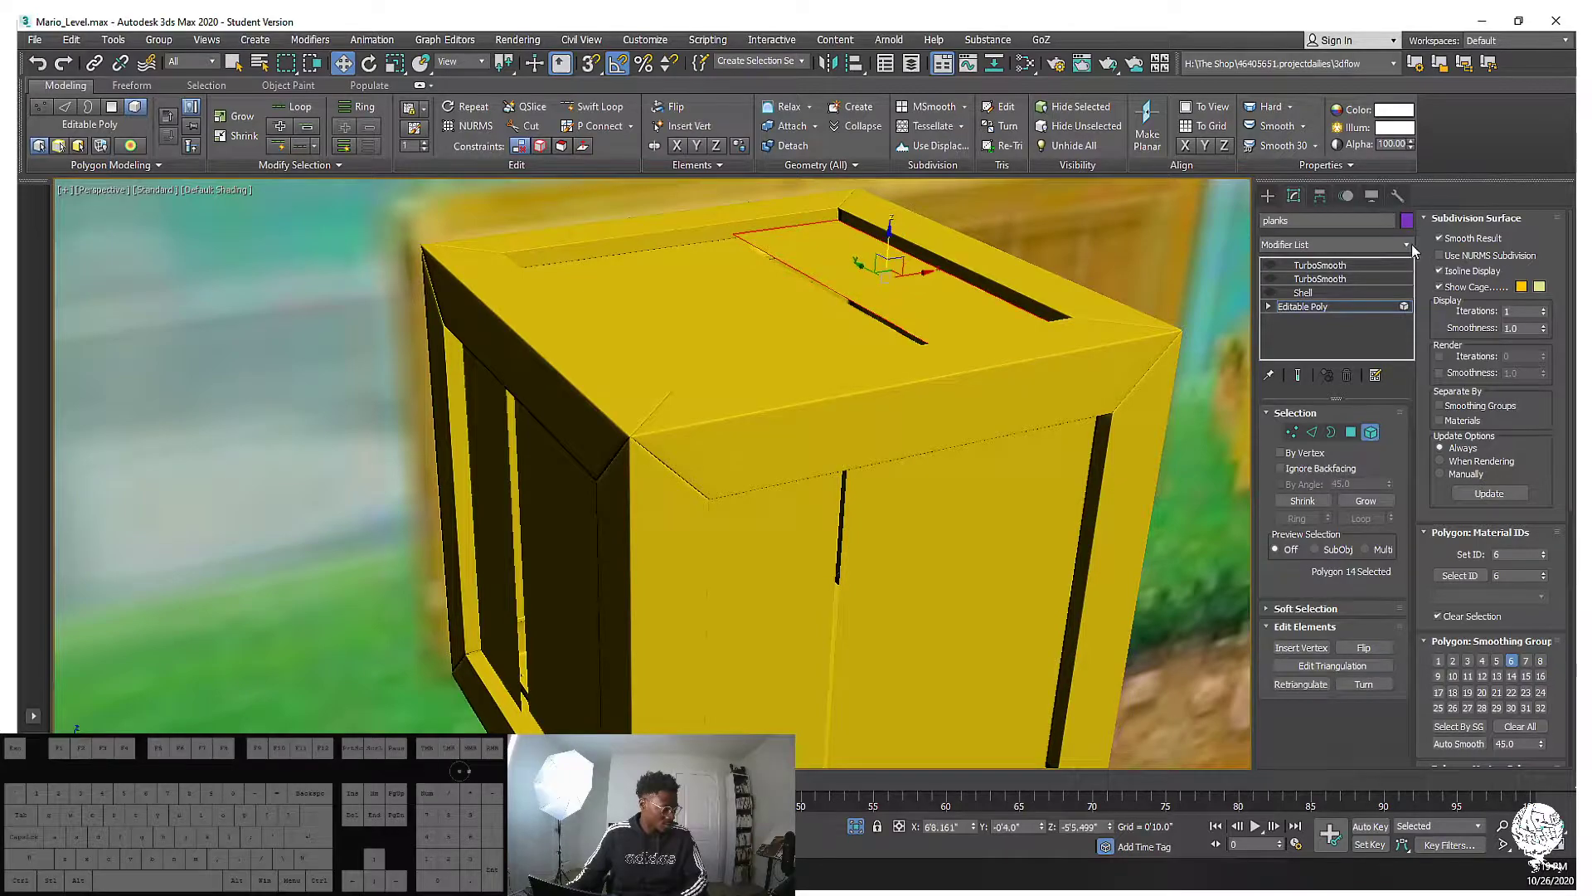
Re-enable the Shell and both TurboSmooth modifiers on the planks and check the board ends up close
{"action": "left_click", "coordinate": [1306, 292]}
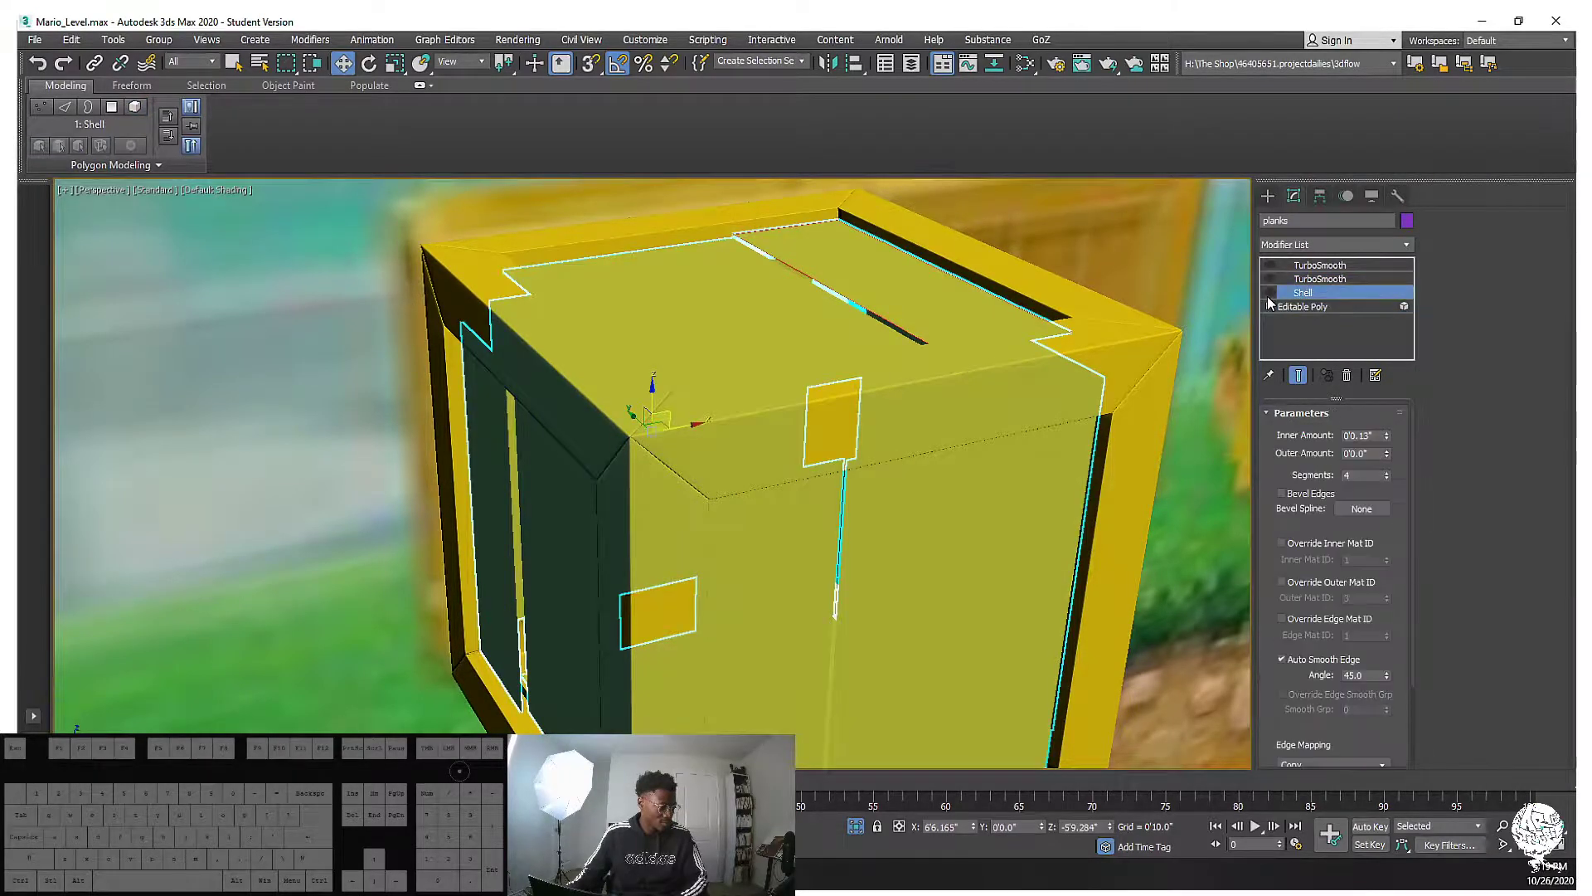
{"action": "left_click", "coordinate": [1274, 268]}
{"action": "scroll", "coordinate": [910, 331], "scroll_direction": "up", "scroll_amount": 3}
{"action": "mouse_move", "coordinate": [910, 331]}
{"action": "middle_mouse_down", "text": "alt"}
{"action": "mouse_move", "coordinate": [853, 331]}
{"action": "mouse_move", "coordinate": [869, 308]}
{"action": "mouse_move", "coordinate": [986, 339]}
{"action": "mouse_move", "coordinate": [924, 337]}
{"action": "mouse_move", "coordinate": [894, 304]}
{"action": "mouse_move", "coordinate": [934, 319]}
{"action": "mouse_move", "coordinate": [974, 381]}
{"action": "mouse_move", "coordinate": [859, 336]}
{"action": "mouse_move", "coordinate": [895, 327]}
{"action": "middle_mouse_up", "text": "alt"}
{"action": "scroll", "coordinate": [853, 331], "scroll_direction": "down", "scroll_amount": 3}
{"action": "scroll", "coordinate": [893, 304], "scroll_direction": "down", "scroll_amount": 3}
{"action": "left_click", "coordinate": [1270, 264]}
{"action": "middle_click_drag", "start_coordinate": [1078, 390], "coordinate": [912, 332], "text": "alt"}
{"action": "scroll", "coordinate": [753, 303], "scroll_direction": "up", "scroll_amount": 3}
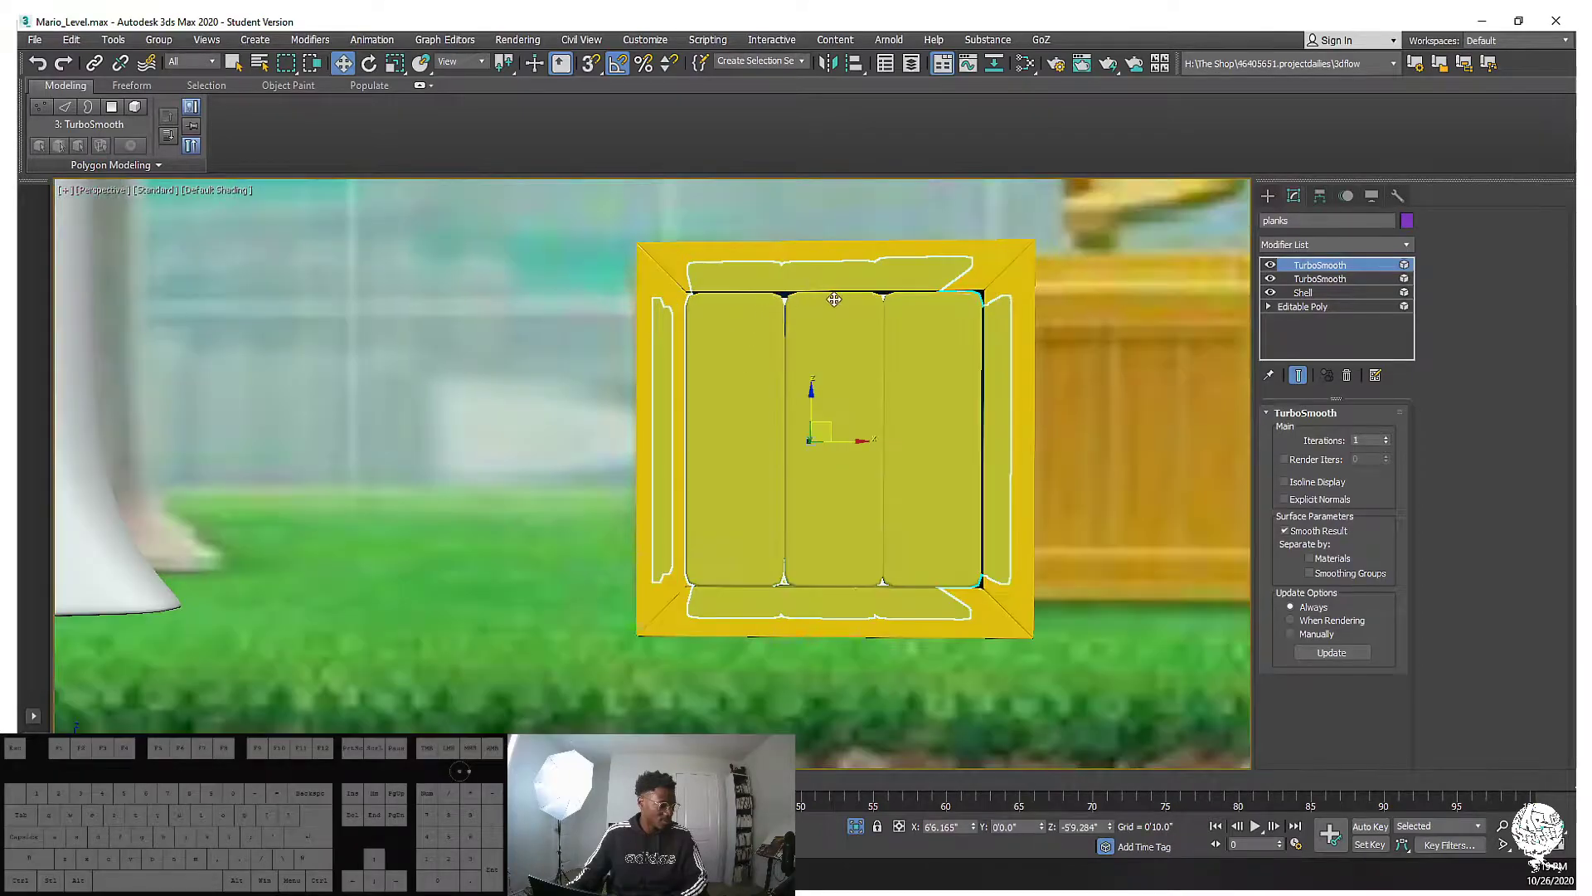
{"action": "middle_click_drag", "start_coordinate": [834, 299], "coordinate": [794, 286]}
{"action": "scroll", "coordinate": [752, 294], "scroll_direction": "up", "scroll_amount": 3}
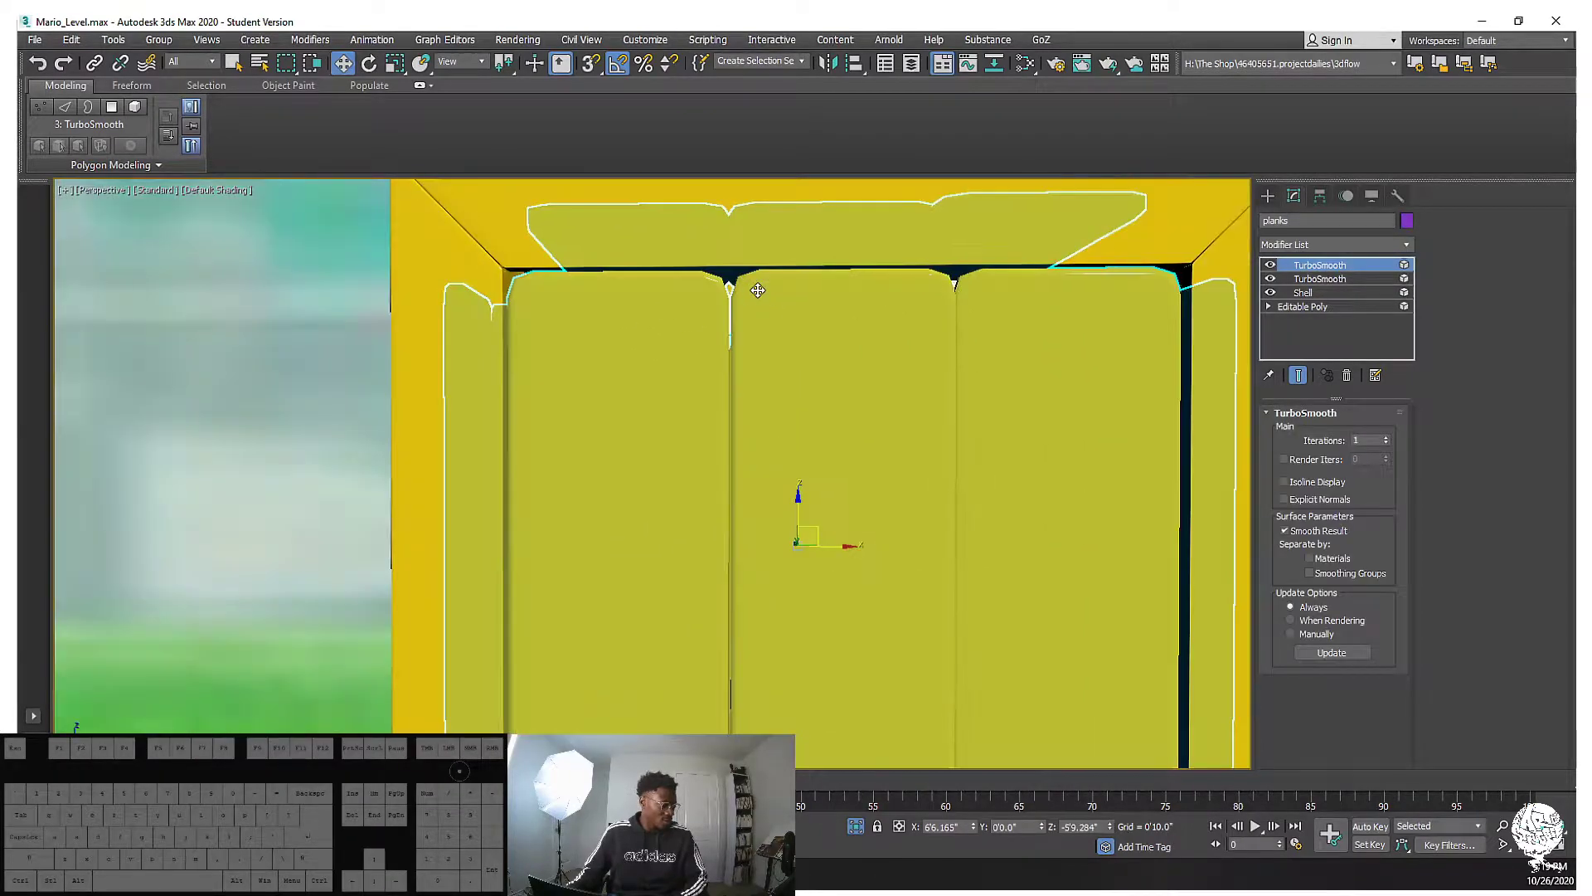
Return to element editing of the planks' Editable Poly and select all boards in a wireframe front view
{"action": "left_click", "coordinate": [1309, 306]}
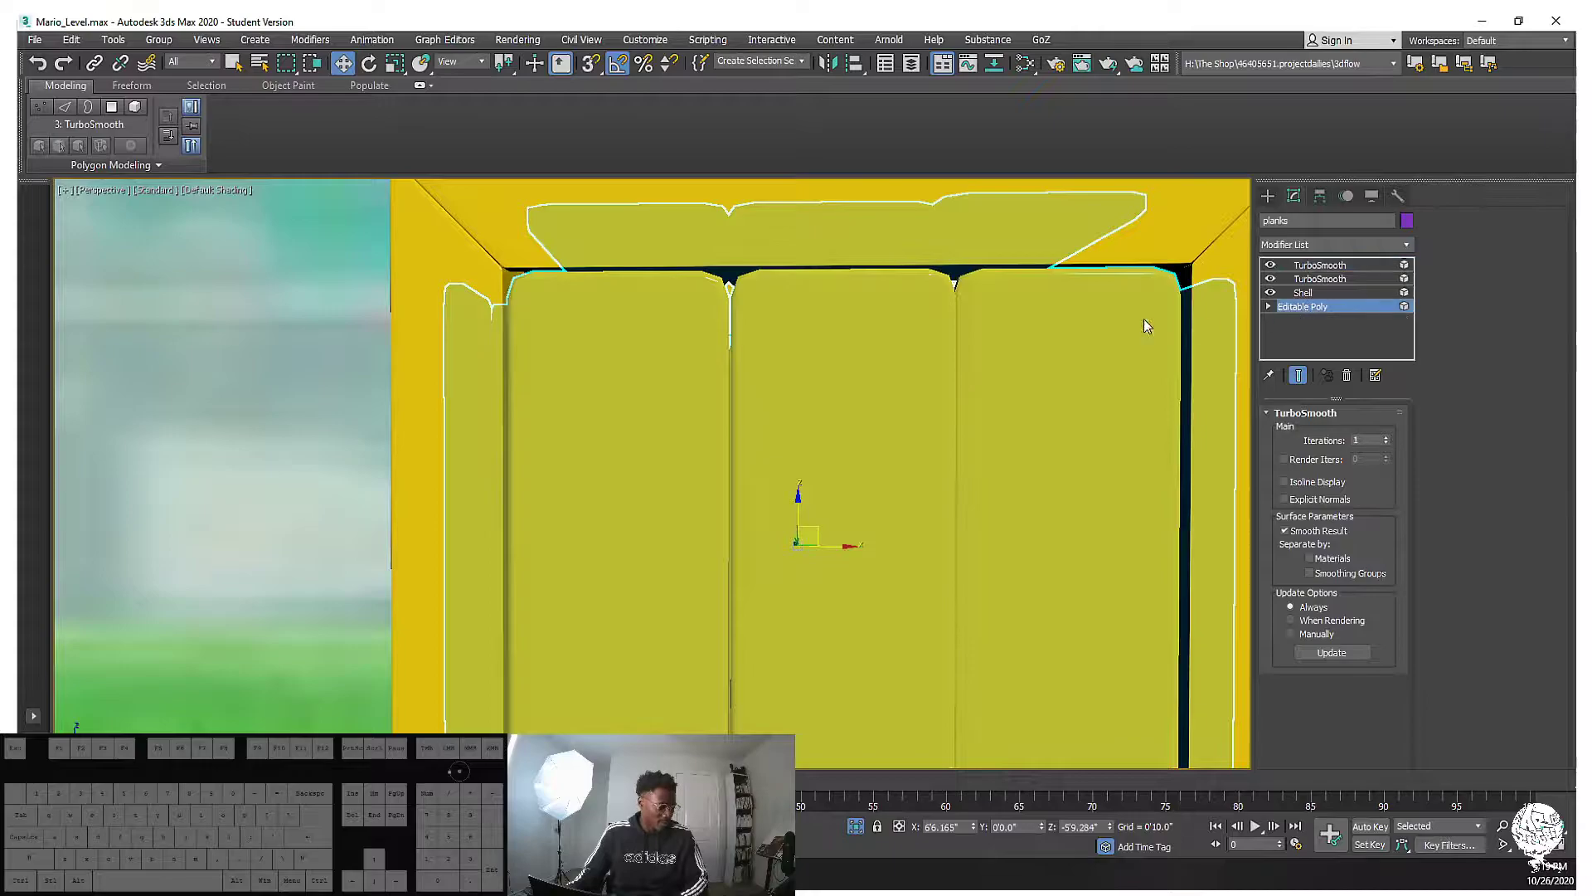
{"action": "key", "text": "5"}
{"action": "scroll", "coordinate": [888, 317], "scroll_direction": "down", "scroll_amount": 5}
{"action": "scroll", "coordinate": [892, 316], "scroll_direction": "up", "scroll_amount": 3}
{"action": "middle_click_drag", "start_coordinate": [882, 320], "coordinate": [917, 260], "text": "alt"}
{"action": "key", "text": "F3"}
{"action": "key", "text": "f"}
{"action": "scroll", "coordinate": [935, 405], "scroll_direction": "down", "scroll_amount": 3}
{"action": "scroll", "coordinate": [889, 342], "scroll_direction": "down", "scroll_amount": 5}
{"action": "left_click_drag", "start_coordinate": [615, 458], "coordinate": [617, 459]}
Connect the vertical edges in the boards' uppermost row with 1 segment, pinch 0 and slide -95
{"action": "right_click", "coordinate": [818, 444]}
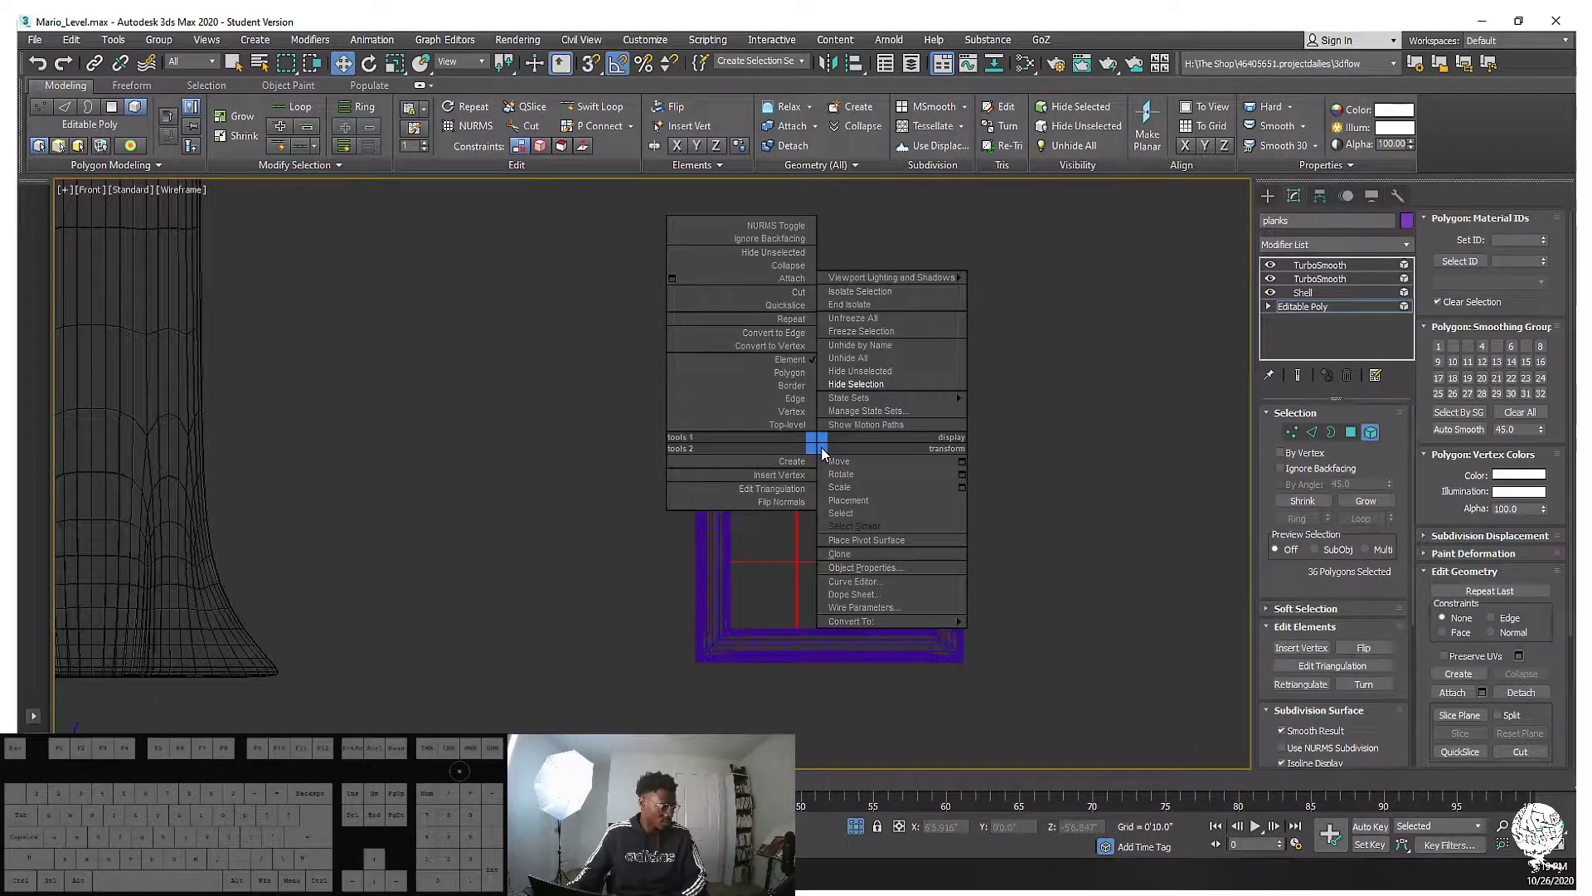
{"action": "left_click", "coordinate": [1311, 430]}
{"action": "left_click", "coordinate": [1311, 433]}
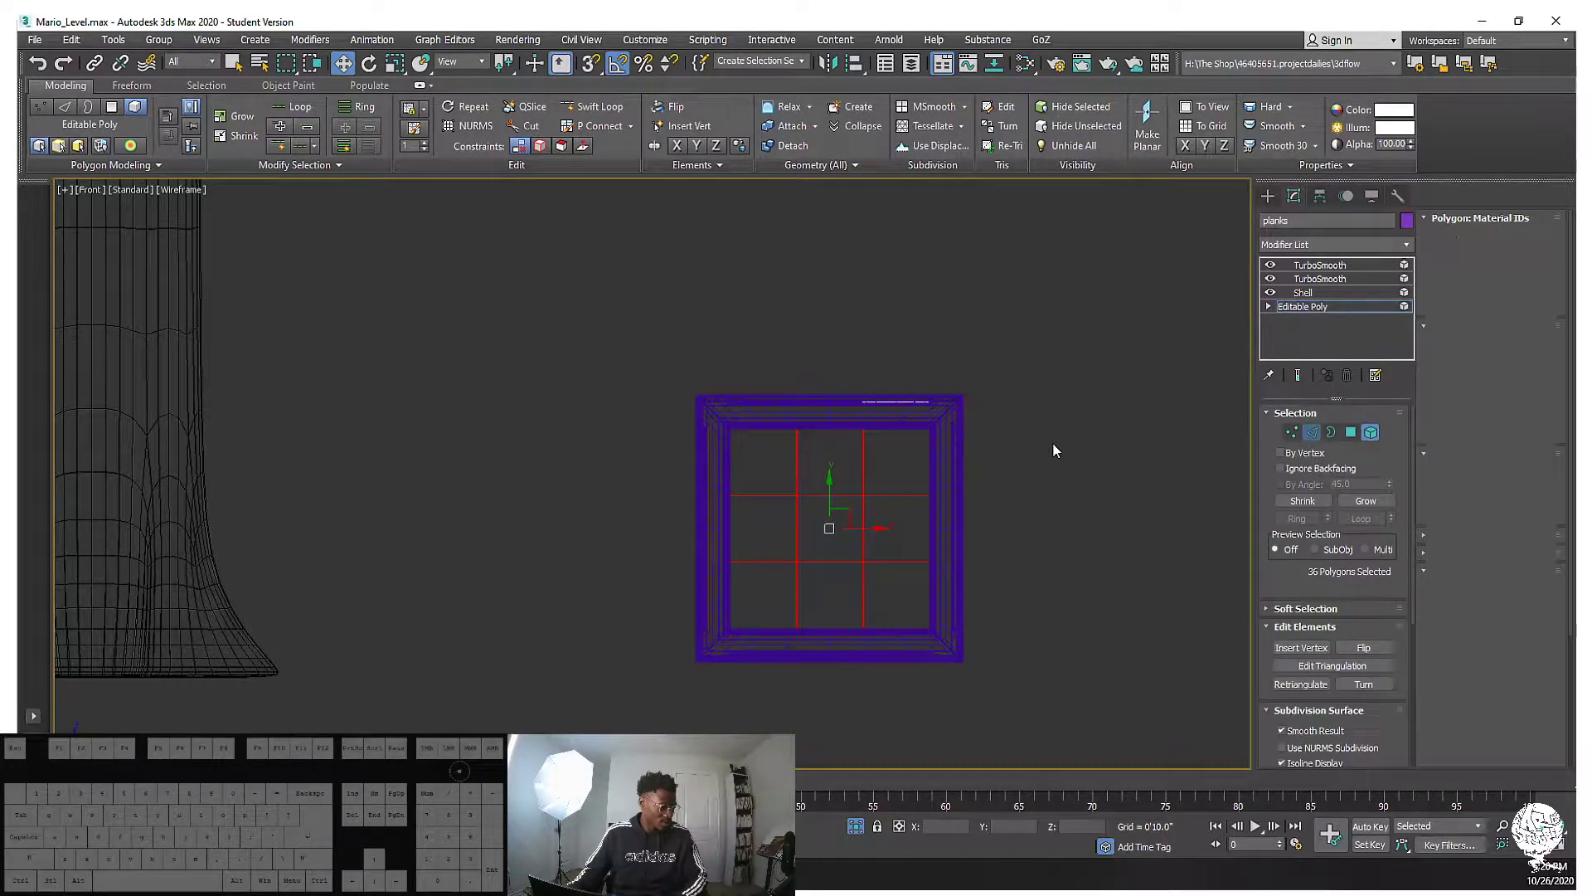
{"action": "left_click_drag", "start_coordinate": [1067, 443], "coordinate": [486, 456]}
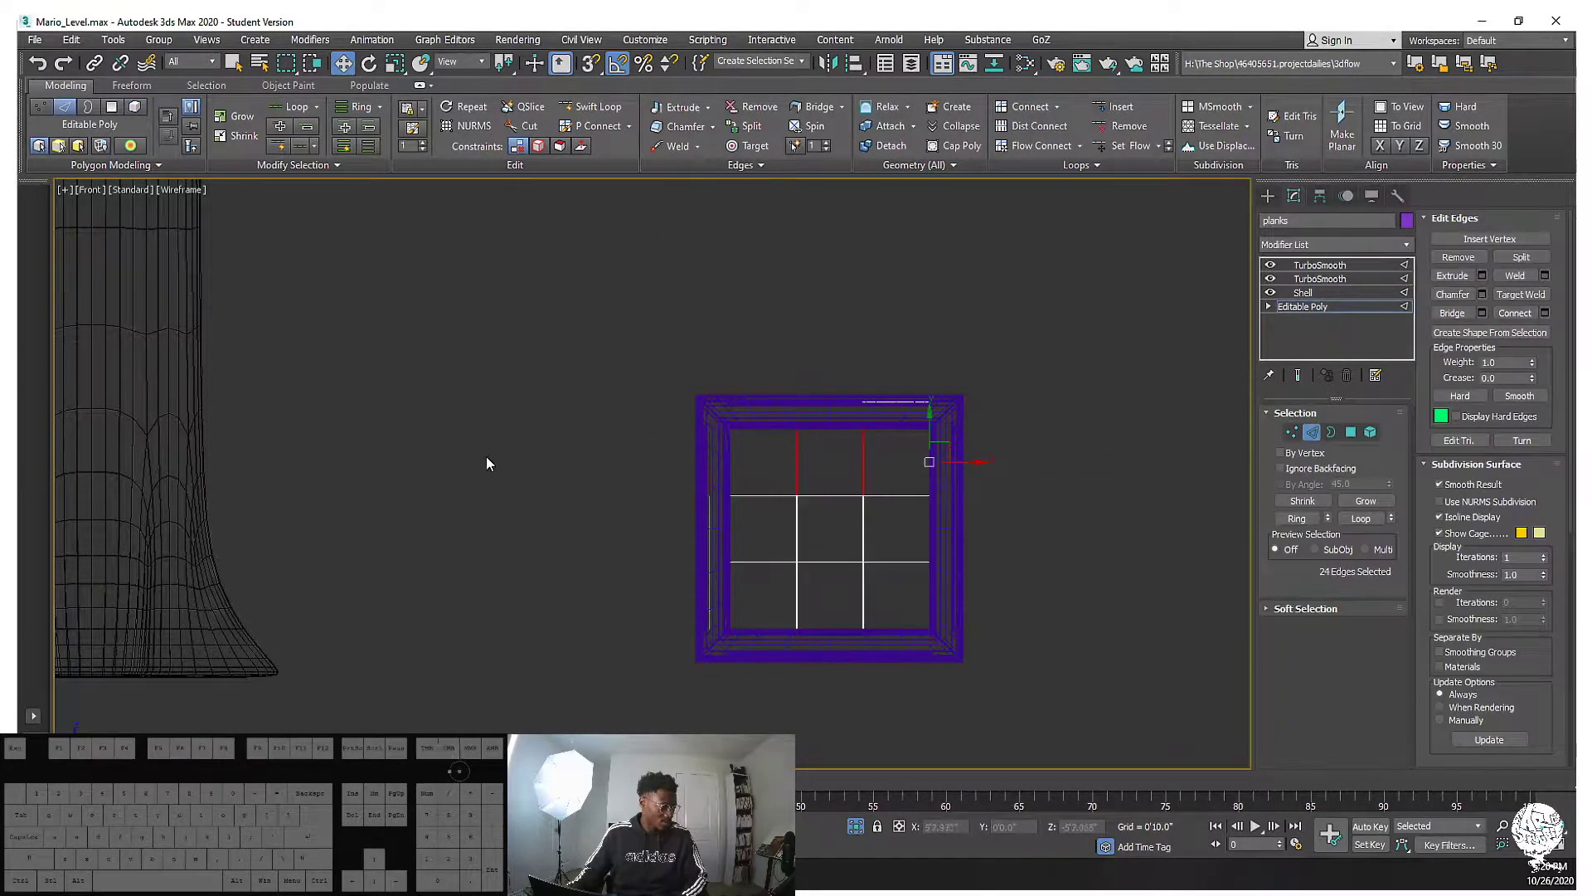
{"action": "right_click", "coordinate": [911, 448]}
{"action": "left_click", "coordinate": [757, 501]}
{"action": "right_click", "coordinate": [805, 464]}
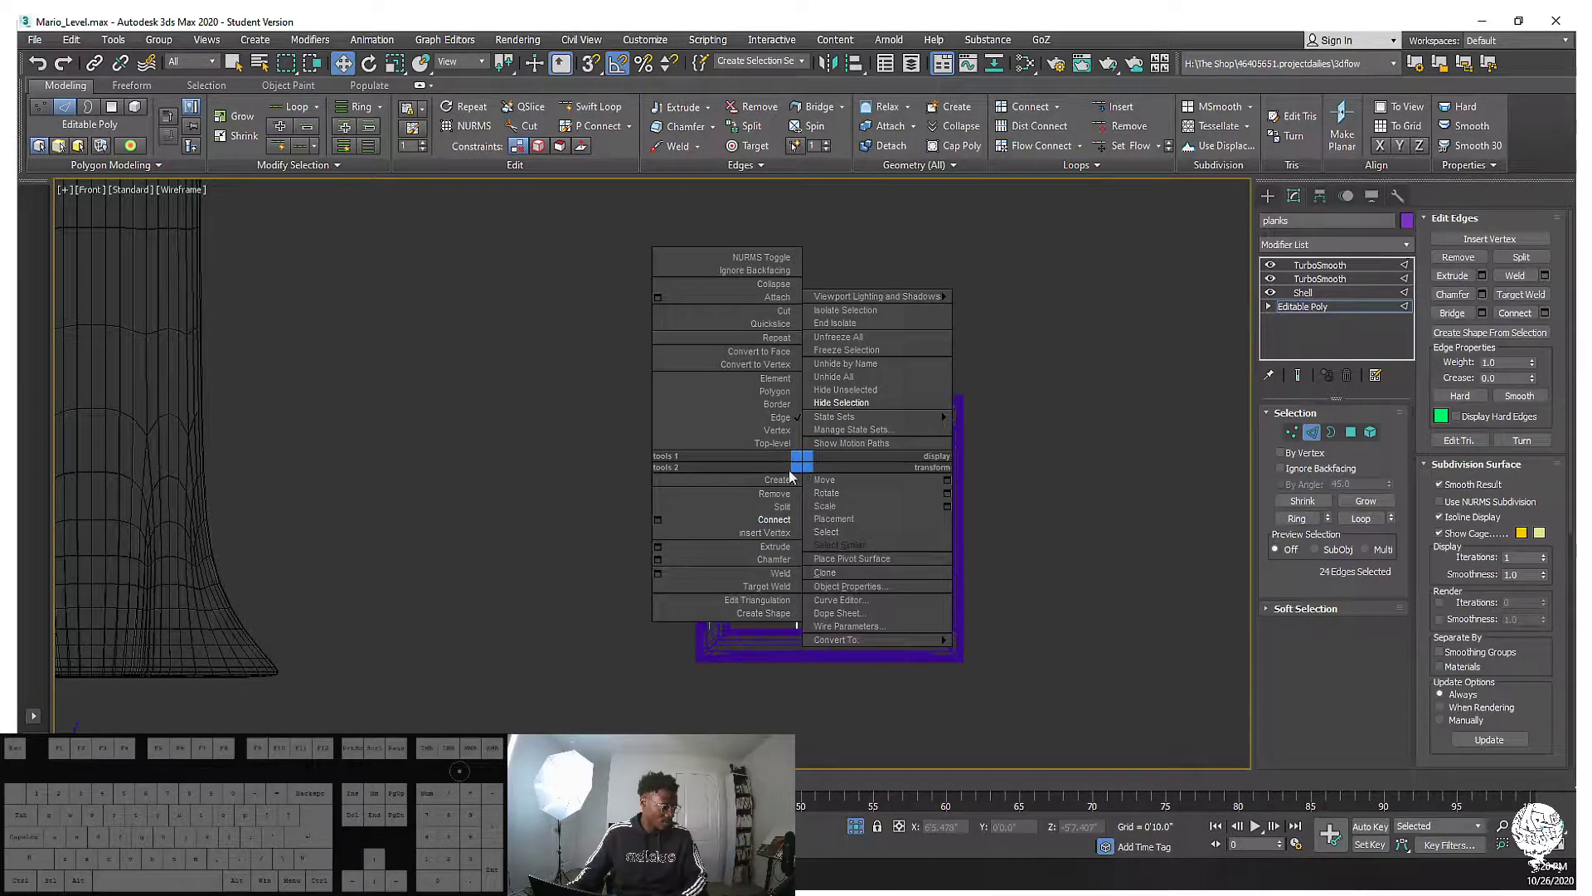
{"action": "left_click", "coordinate": [658, 520]}
{"action": "right_click", "coordinate": [664, 483]}
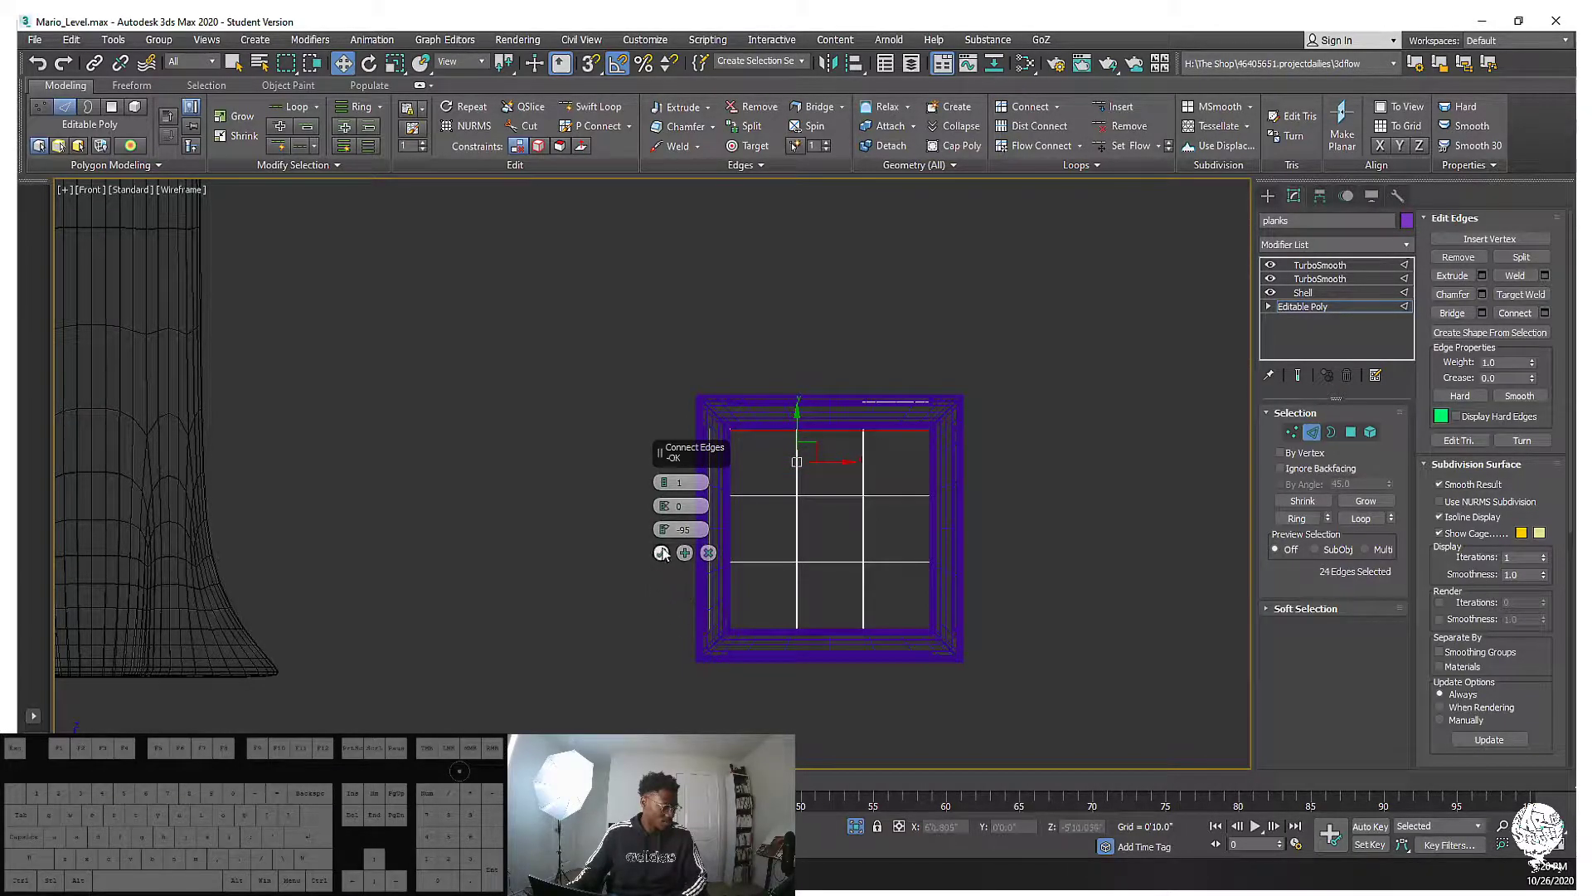
{"action": "left_click", "coordinate": [661, 552]}
Connect the vertical edges in the boards' lowest row with 1 segment slid close to the boards' lower ends
{"action": "left_click_drag", "start_coordinate": [1116, 612], "coordinate": [1108, 610]}
{"action": "right_click", "coordinate": [948, 656]}
{"action": "left_click", "coordinate": [959, 661]}
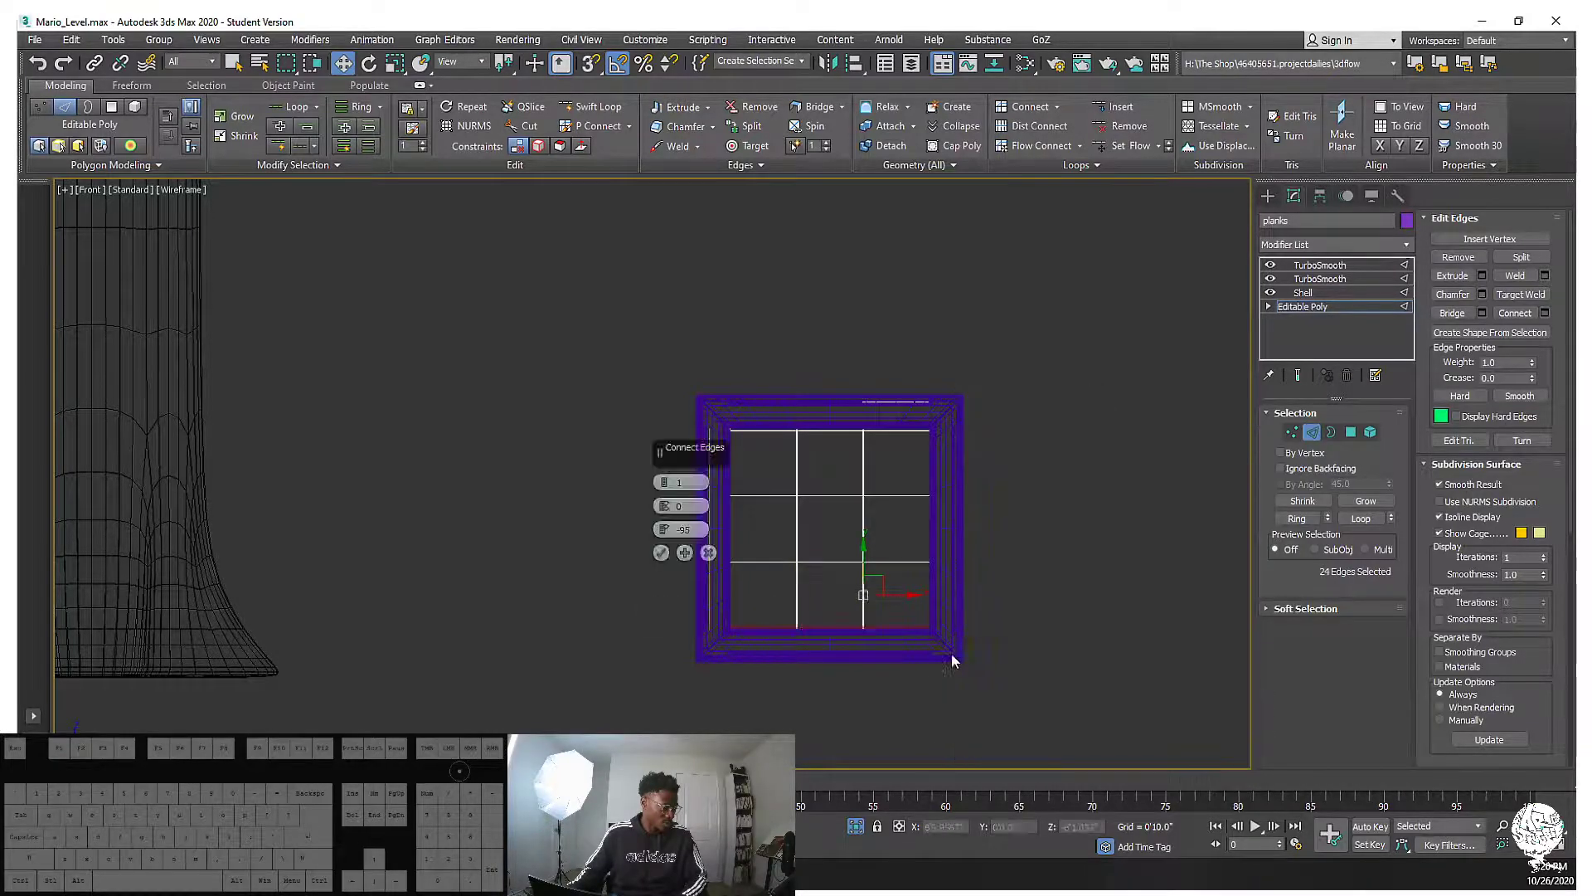
{"action": "left_click", "coordinate": [661, 553]}
Restore the shaded perspective view and leave edge editing of the planks
{"action": "middle_click_drag", "start_coordinate": [708, 502], "coordinate": [1399, 226], "text": "alt"}
{"action": "mouse_move", "coordinate": [772, 444]}
{"action": "middle_mouse_down", "text": "alt"}
{"action": "mouse_move", "coordinate": [913, 359]}
{"action": "mouse_move", "coordinate": [934, 473]}
{"action": "mouse_move", "coordinate": [911, 391]}
{"action": "mouse_move", "coordinate": [908, 431]}
{"action": "middle_mouse_up", "text": "alt"}
{"action": "key", "text": "p"}
{"action": "key", "text": "F3"}
{"action": "key", "text": "F4"}
{"action": "middle_click_drag", "start_coordinate": [963, 535], "coordinate": [919, 365]}
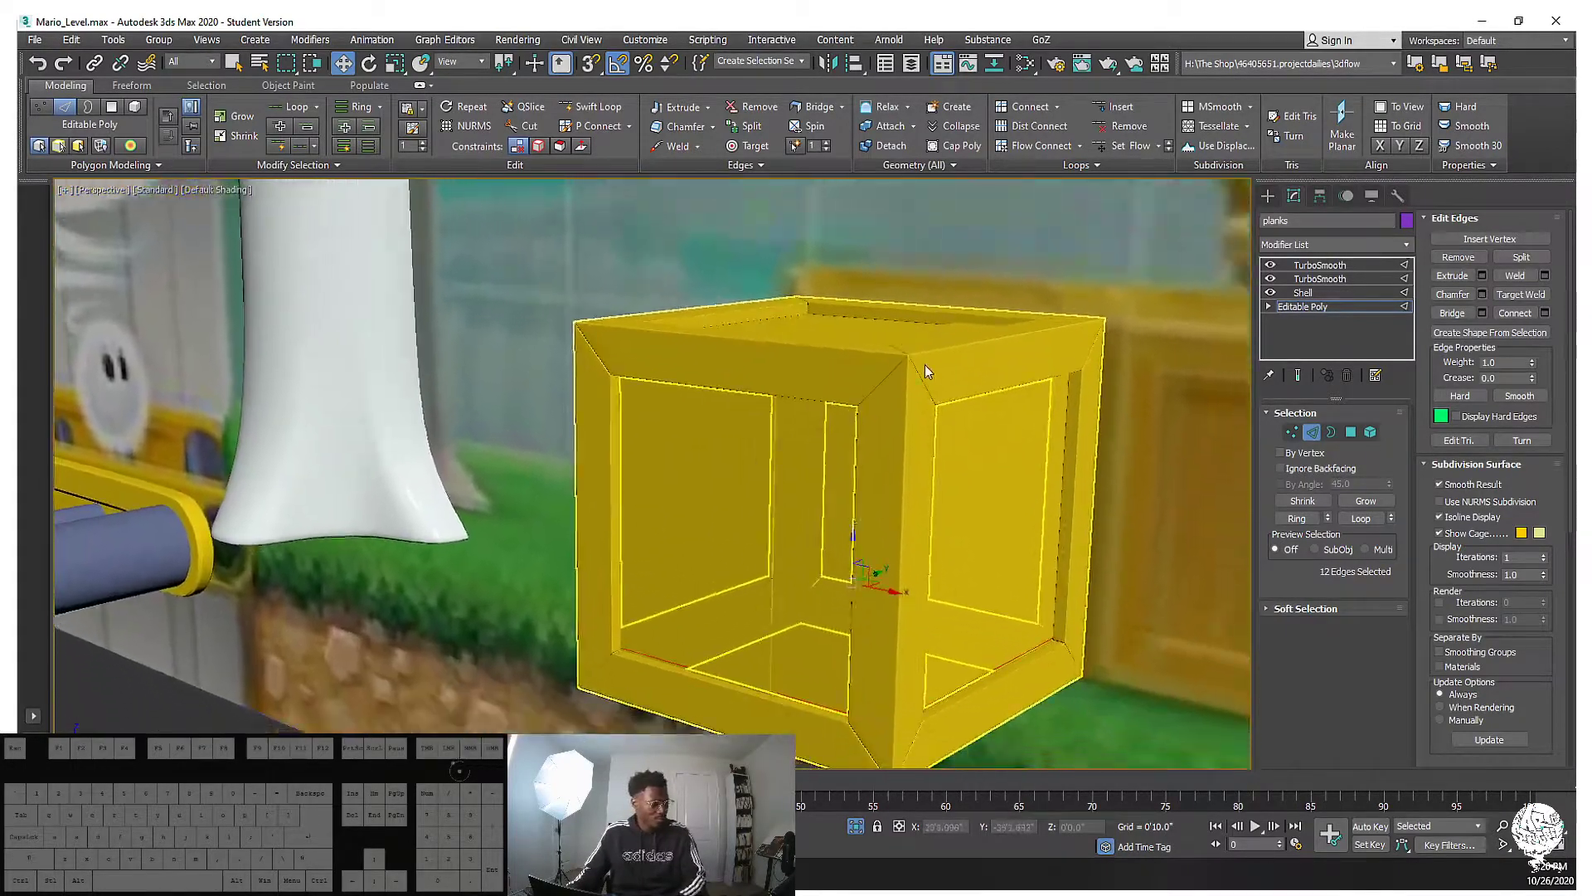
{"action": "middle_click_drag", "start_coordinate": [1190, 320], "coordinate": [1181, 264], "text": "alt"}
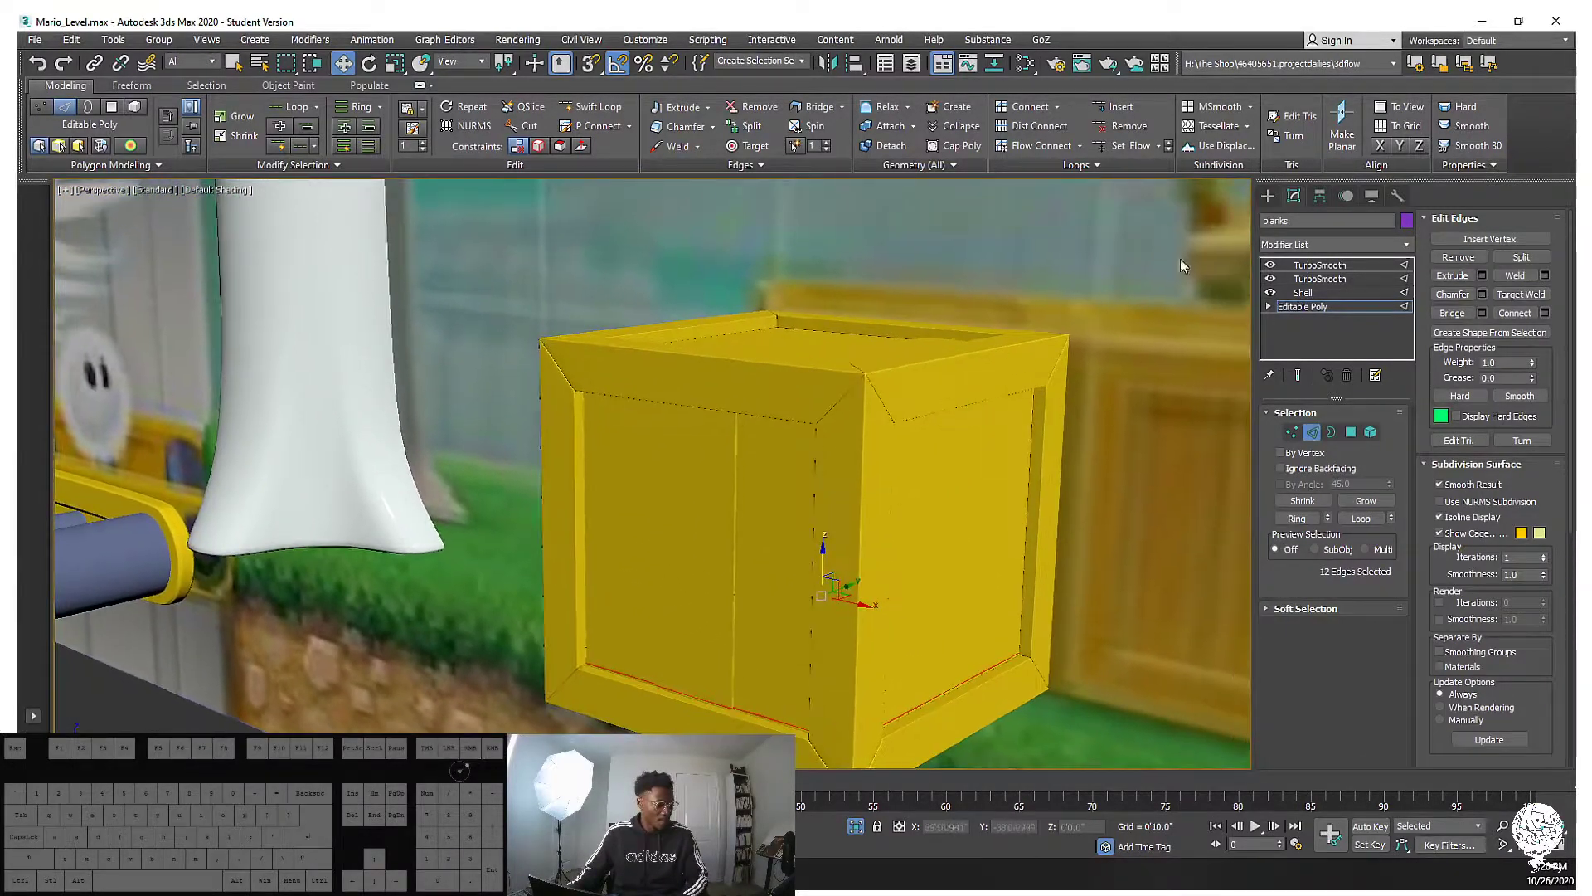
{"action": "left_click", "coordinate": [1269, 195]}
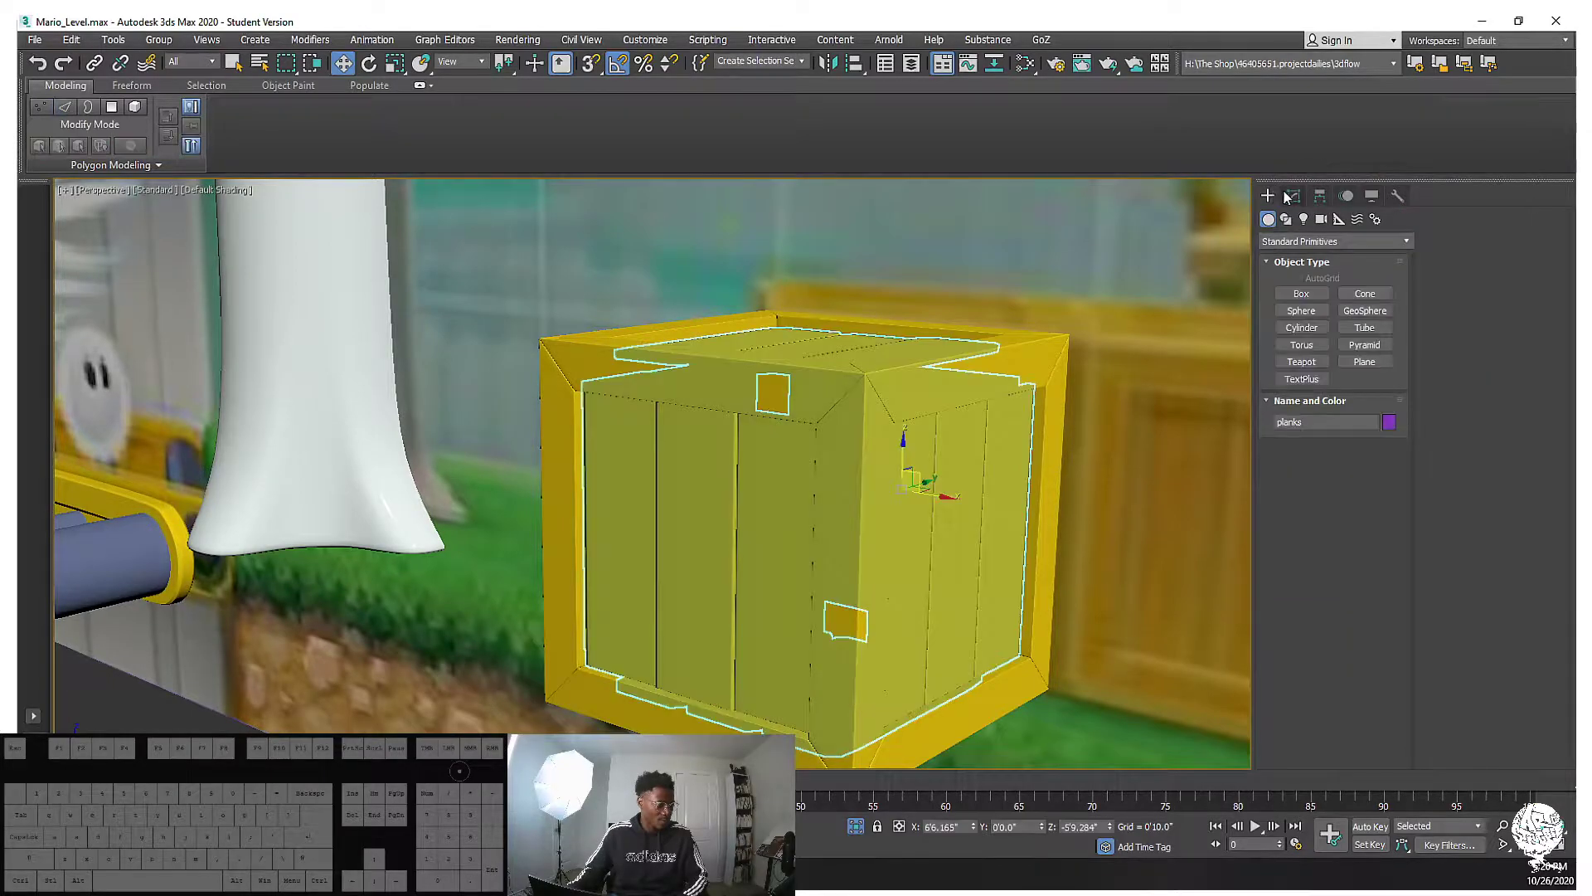
Deselect the planks and examine the crate from several angles against the crates in the reference image
{"action": "scroll", "coordinate": [998, 470], "scroll_direction": "down", "scroll_amount": 10}
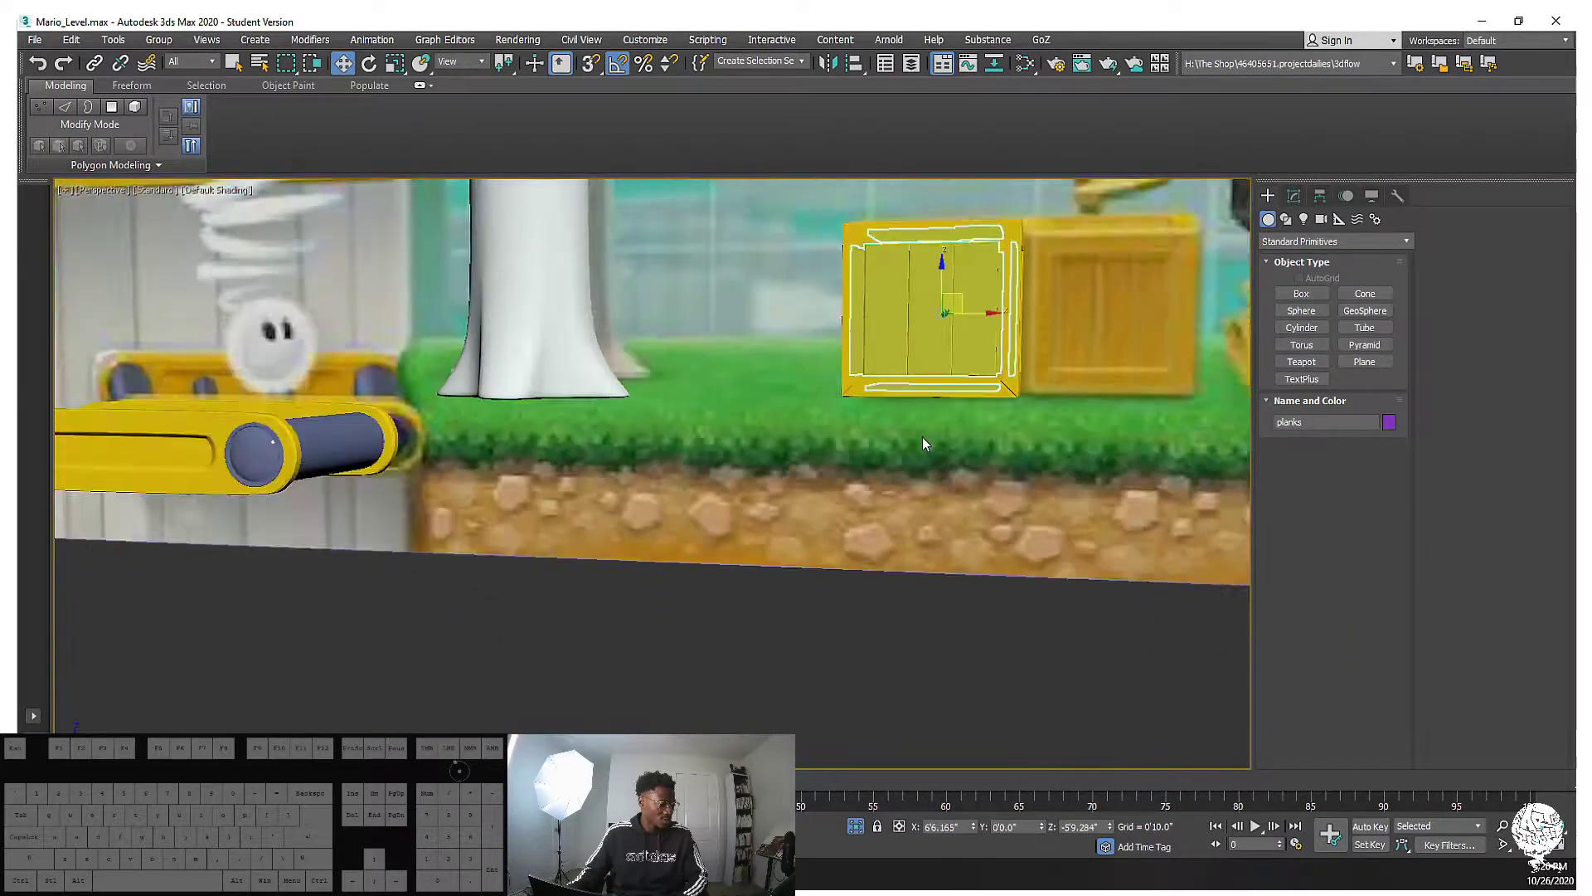
{"action": "scroll", "coordinate": [929, 465], "scroll_direction": "down", "scroll_amount": 3}
{"action": "left_click", "coordinate": [918, 446]}
{"action": "scroll", "coordinate": [920, 431], "scroll_direction": "up", "scroll_amount": 6}
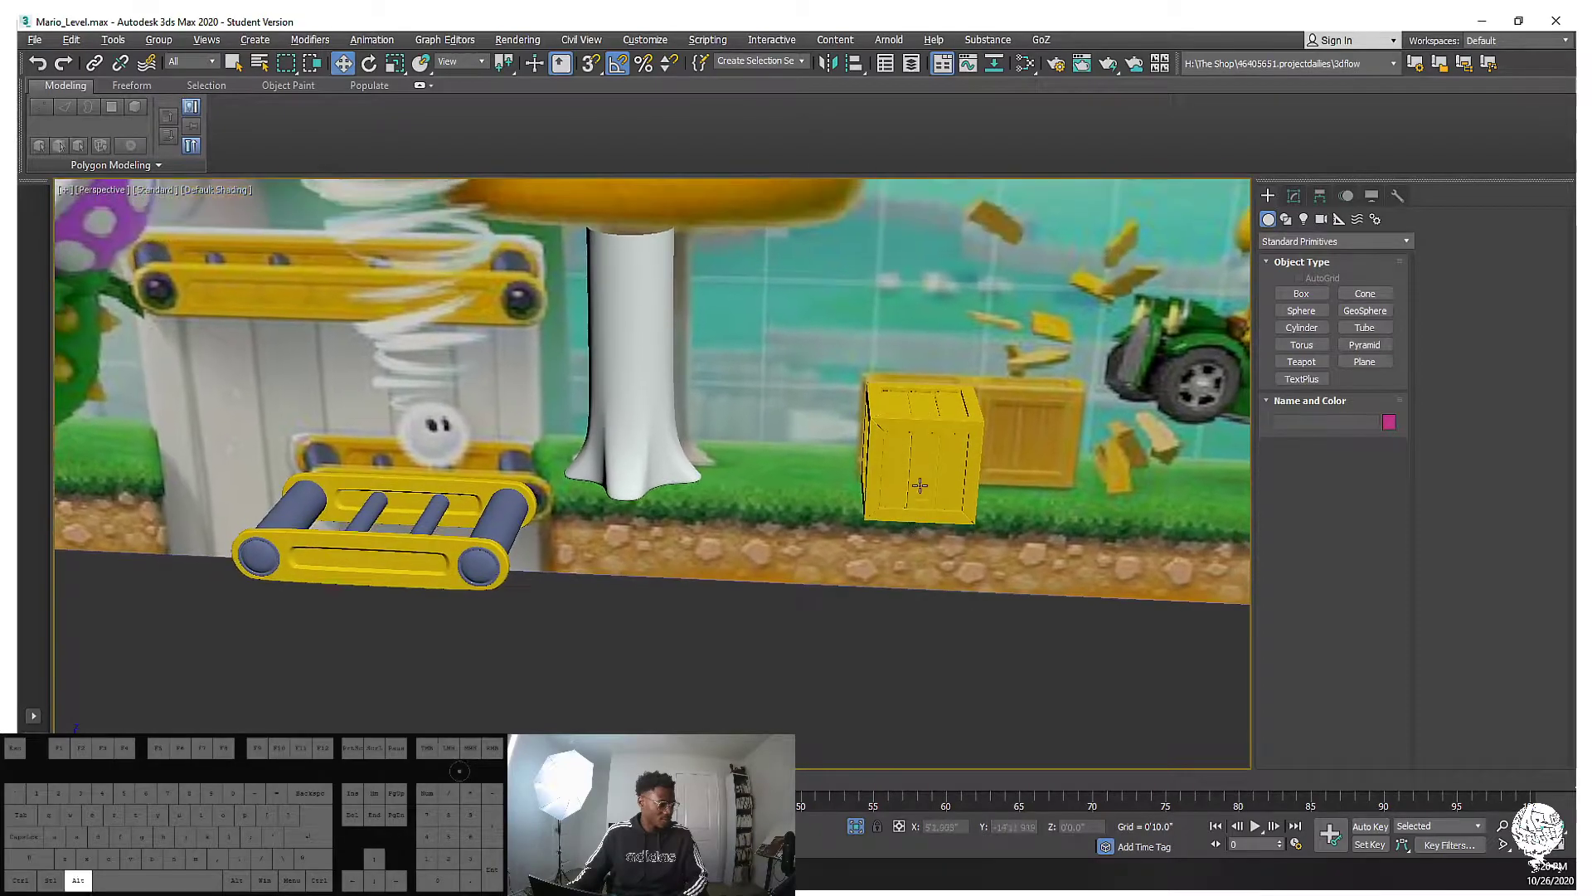
{"action": "scroll", "coordinate": [927, 412], "scroll_direction": "up", "scroll_amount": 2}
{"action": "mouse_move", "coordinate": [953, 423]}
{"action": "middle_mouse_down", "text": "alt"}
{"action": "mouse_move", "coordinate": [937, 440]}
{"action": "mouse_move", "coordinate": [967, 455]}
{"action": "mouse_move", "coordinate": [939, 439]}
{"action": "mouse_move", "coordinate": [974, 420]}
{"action": "middle_mouse_up", "text": "alt"}
{"action": "scroll", "coordinate": [931, 426], "scroll_direction": "up", "scroll_amount": 5}
{"action": "middle_click_drag", "start_coordinate": [931, 426], "coordinate": [888, 390]}
{"action": "scroll", "coordinate": [899, 366], "scroll_direction": "down", "scroll_amount": 2}
{"action": "middle_click_drag", "start_coordinate": [888, 390], "coordinate": [798, 357]}
{"action": "scroll", "coordinate": [799, 357], "scroll_direction": "down", "scroll_amount": 3}
{"action": "middle_click_drag", "start_coordinate": [799, 356], "coordinate": [789, 322], "text": "alt"}
{"action": "scroll", "coordinate": [789, 322], "scroll_direction": "up", "scroll_amount": 1}
{"action": "middle_click_drag", "start_coordinate": [1072, 361], "coordinate": [663, 428]}
{"action": "scroll", "coordinate": [879, 444], "scroll_direction": "down", "scroll_amount": 4}
{"action": "middle_click_drag", "start_coordinate": [879, 443], "coordinate": [927, 476]}
{"action": "middle_click_drag", "start_coordinate": [496, 398], "coordinate": [496, 409], "text": "alt"}
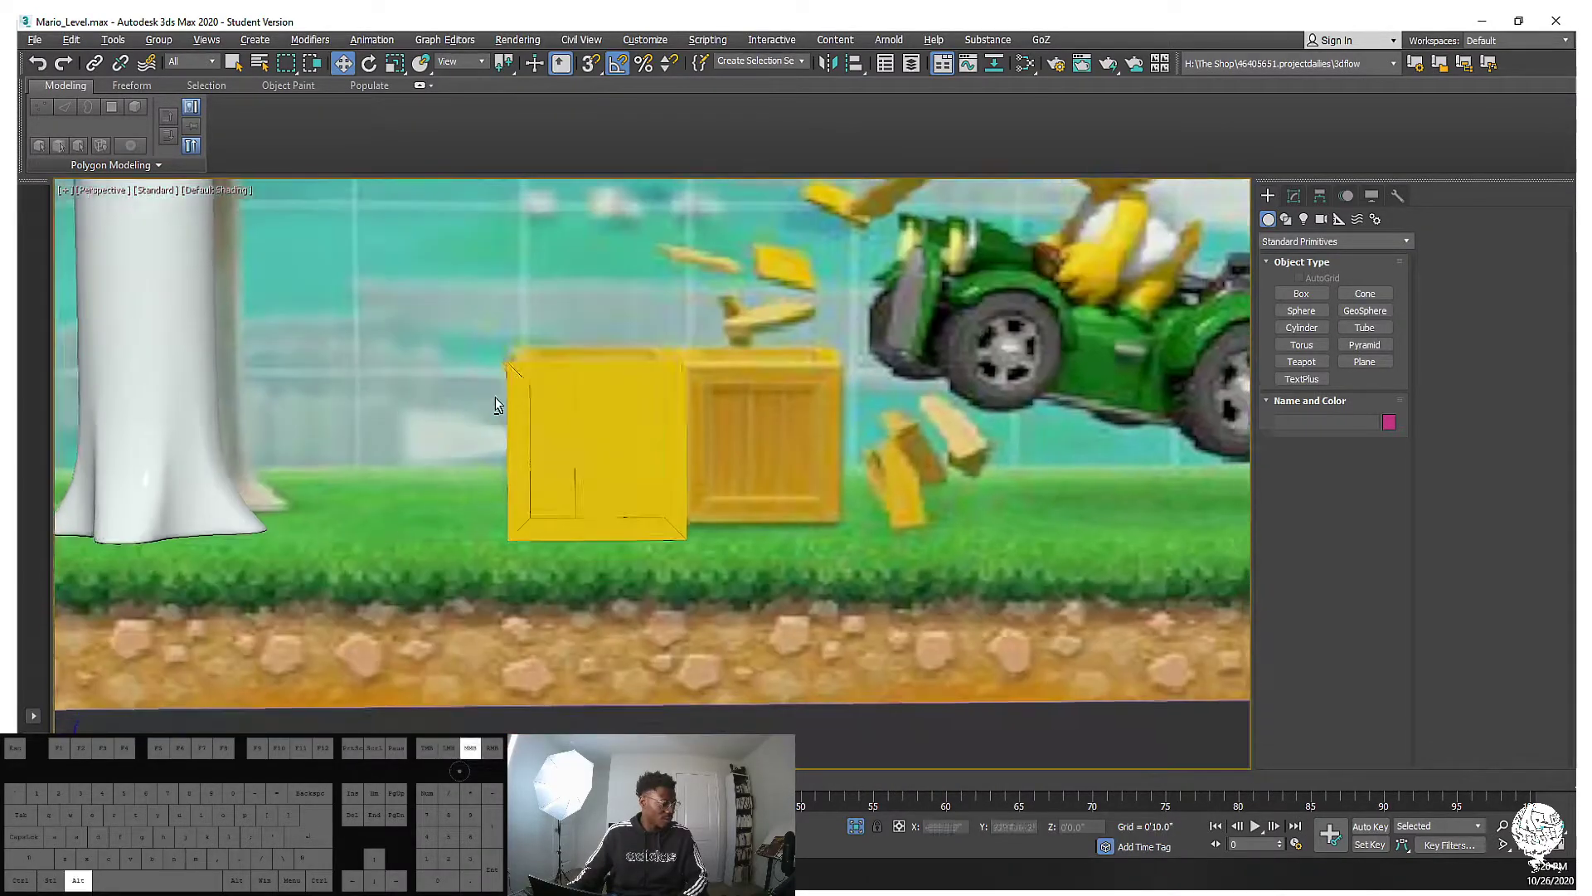
{"action": "scroll", "coordinate": [611, 381], "scroll_direction": "up", "scroll_amount": 5}
Select the crate's frame and planks, clone them as one instance over the second reference crate, and close the gap between the crates
{"action": "left_click", "coordinate": [618, 368]}
{"action": "left_click", "coordinate": [631, 464], "text": "ctrl"}
{"action": "middle_click_drag", "start_coordinate": [629, 528], "coordinate": [476, 483]}
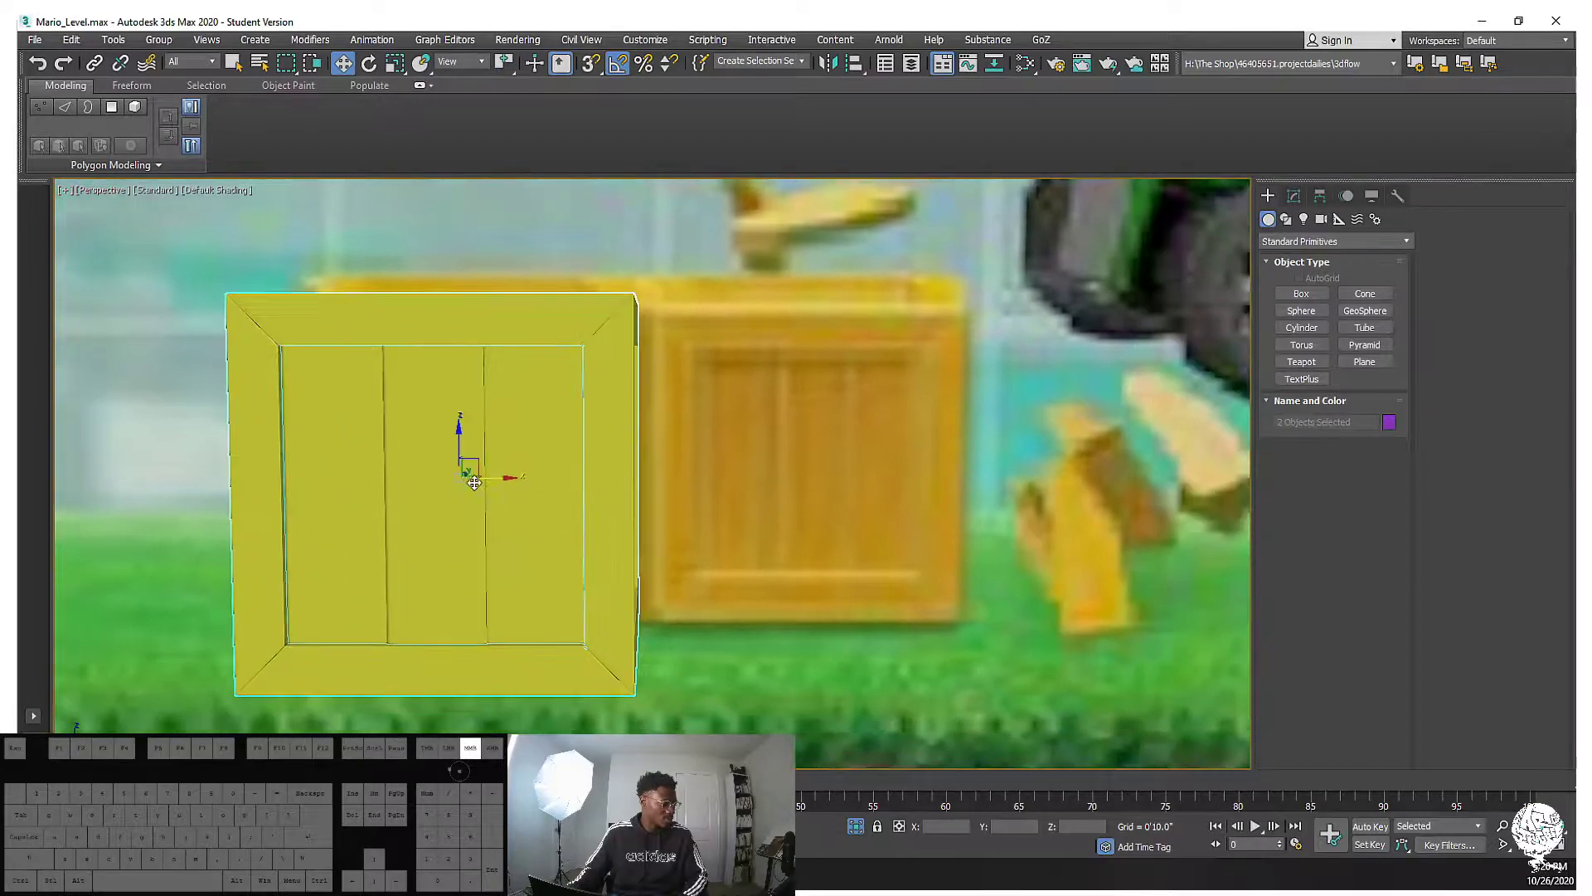
{"action": "mouse_move", "coordinate": [496, 480]}
{"action": "left_mouse_down", "text": "shift"}
{"action": "mouse_move", "coordinate": [1034, 470]}
{"action": "mouse_move", "coordinate": [845, 470]}
{"action": "mouse_move", "coordinate": [863, 470]}
{"action": "left_mouse_up", "text": "shift"}
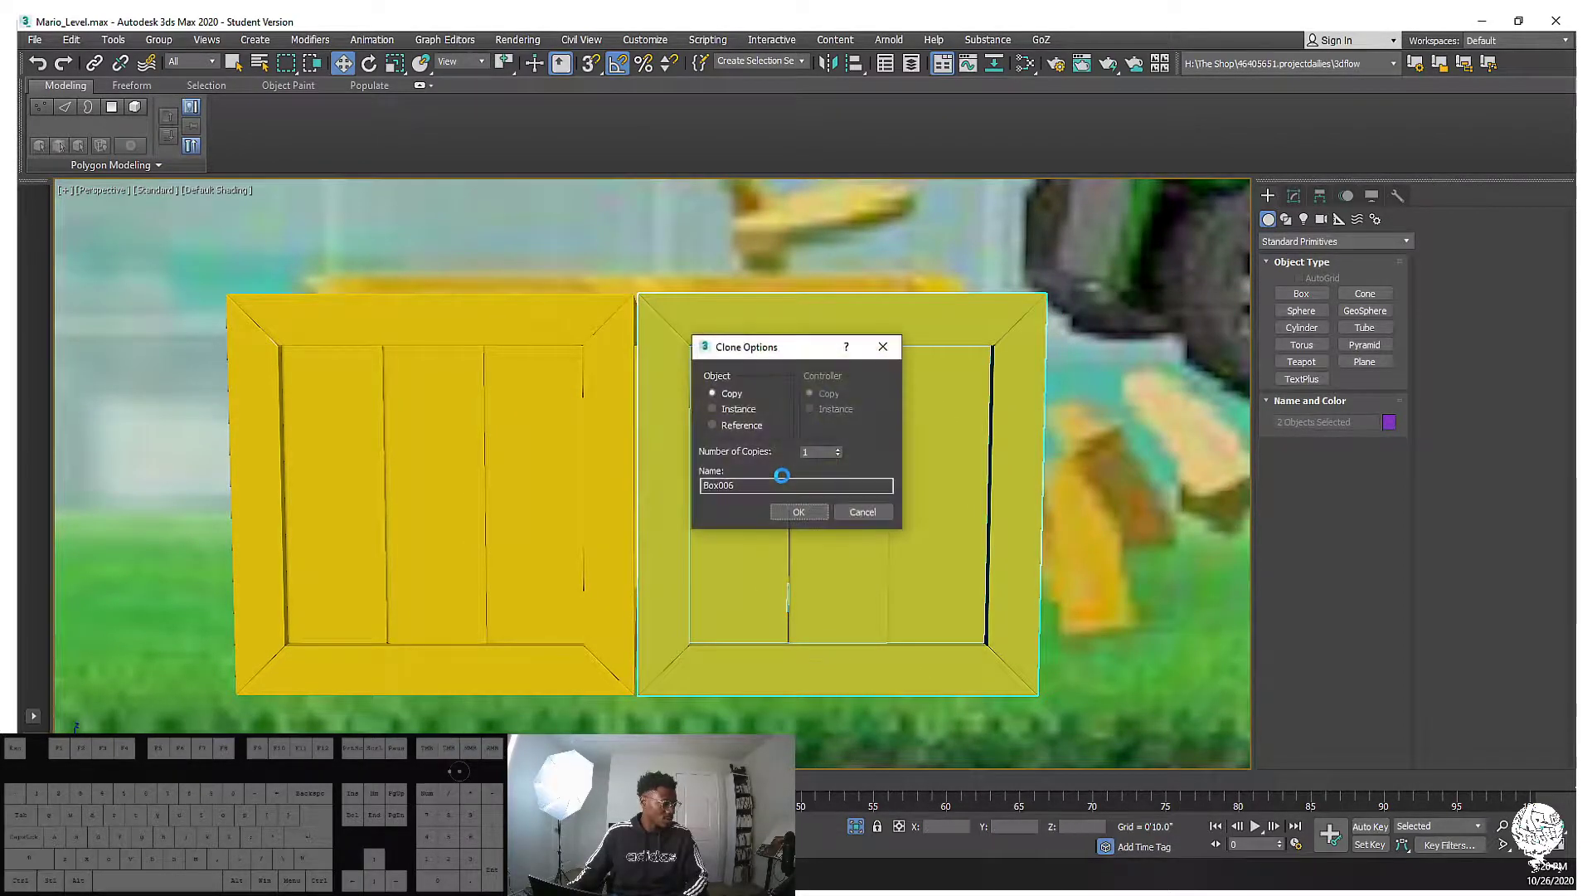
{"action": "left_click", "coordinate": [797, 512]}
{"action": "mouse_move", "coordinate": [798, 512]}
{"action": "middle_mouse_down"}
{"action": "mouse_move", "coordinate": [721, 473]}
{"action": "mouse_move", "coordinate": [830, 483]}
{"action": "mouse_move", "coordinate": [355, 498]}
{"action": "middle_mouse_up"}
{"action": "mouse_move", "coordinate": [201, 504]}
{"action": "left_mouse_down"}
{"action": "mouse_move", "coordinate": [685, 498]}
{"action": "mouse_move", "coordinate": [569, 499]}
{"action": "left_mouse_up"}
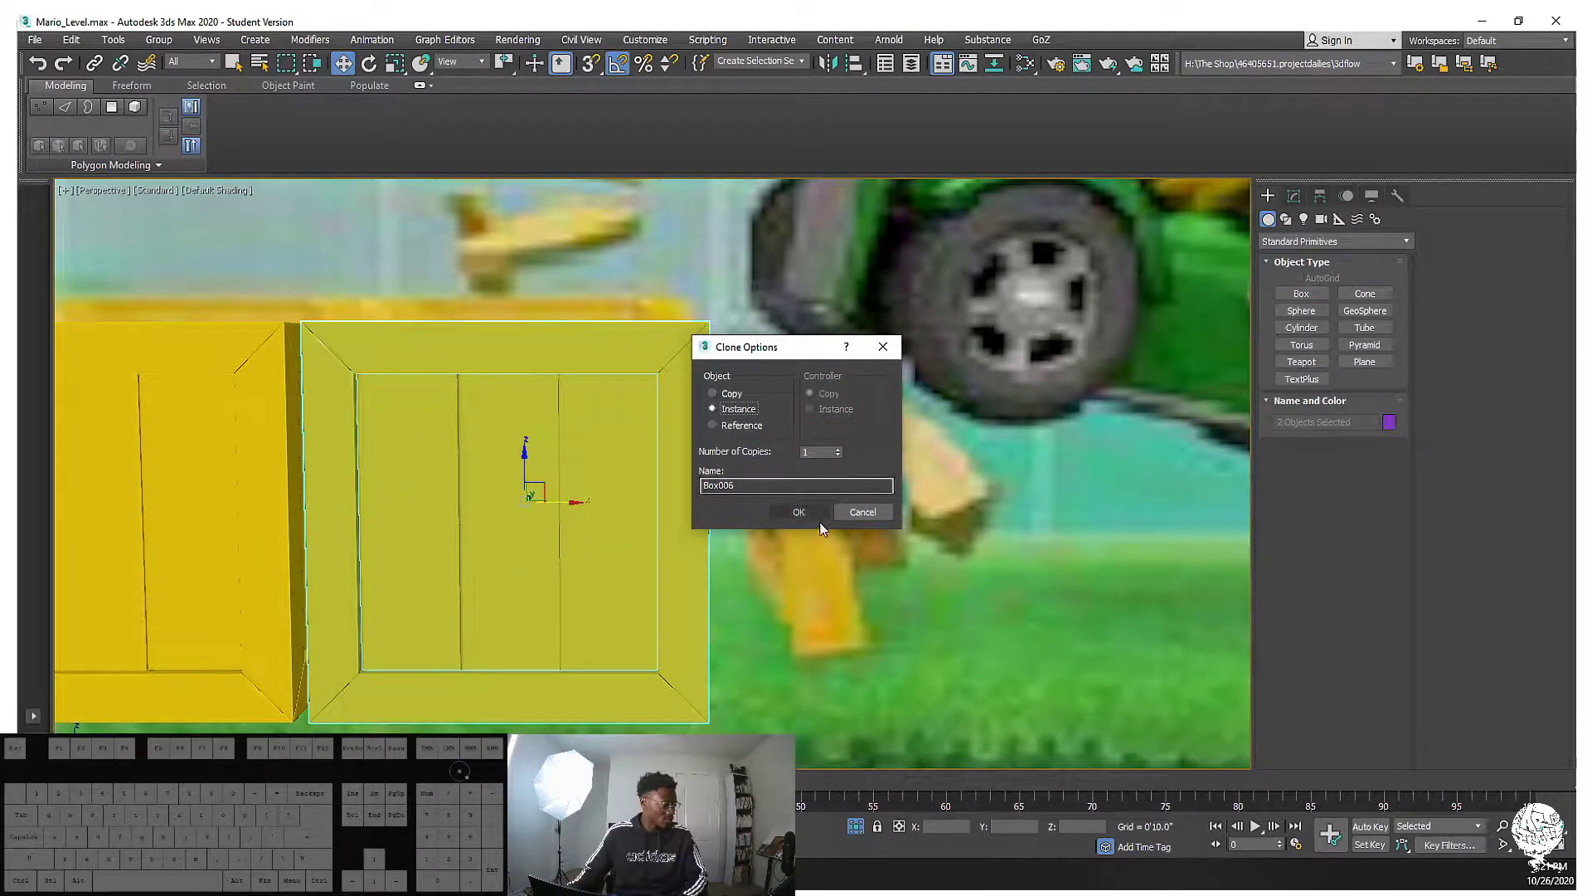
{"action": "left_click", "coordinate": [799, 511]}
{"action": "left_click_drag", "start_coordinate": [575, 510], "coordinate": [569, 510]}
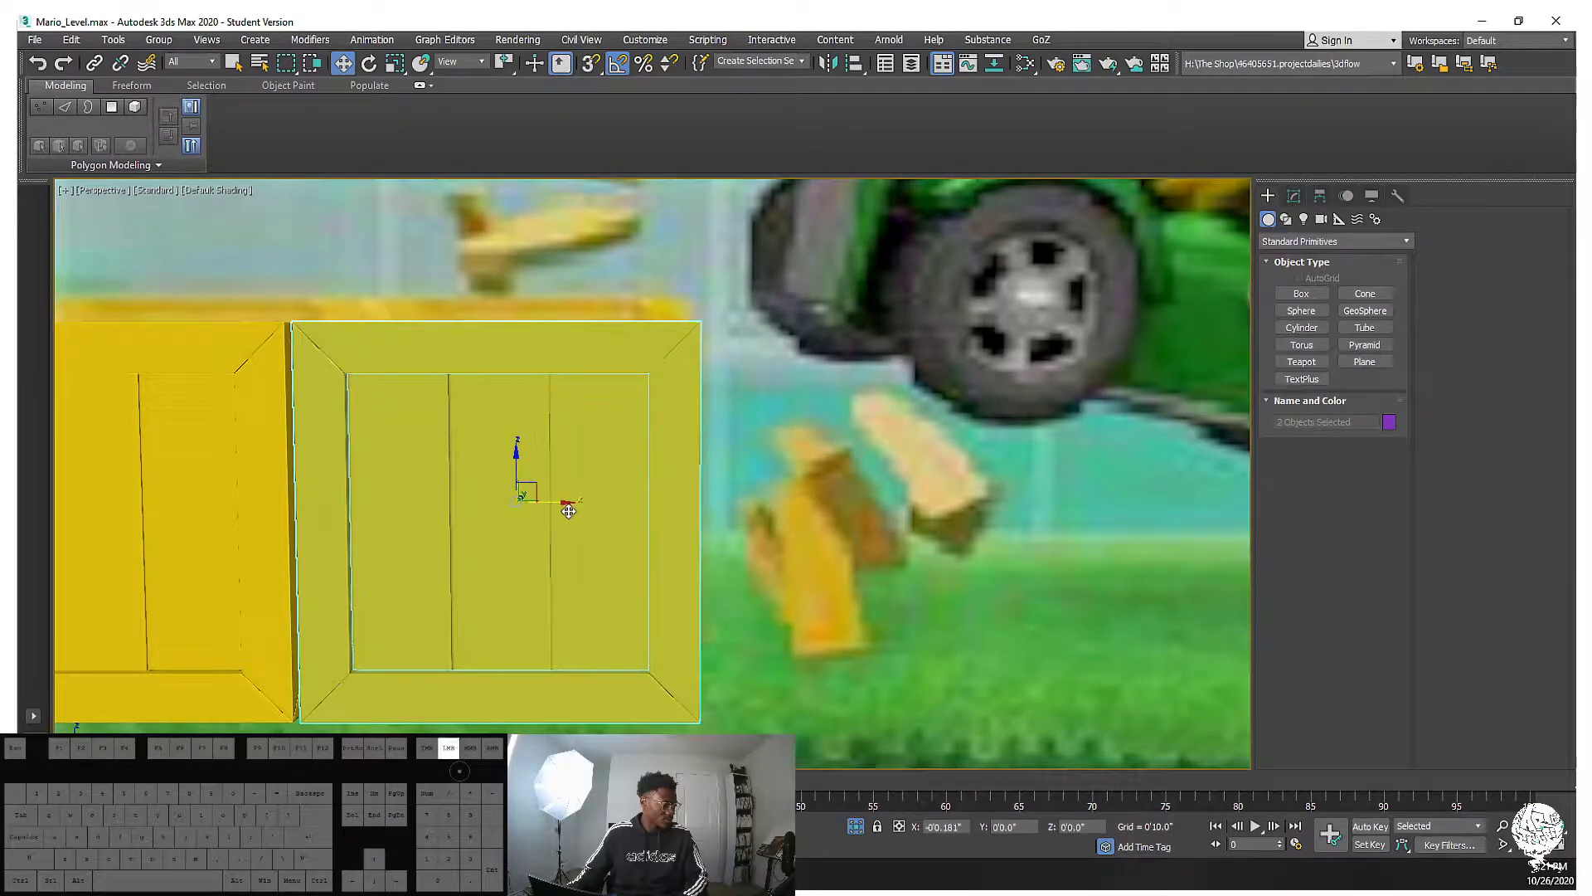
Examine the two adjoining crates against the reference image, with edged faces toggled on and off
{"action": "scroll", "coordinate": [588, 497], "scroll_direction": "down", "scroll_amount": 5}
{"action": "middle_click_drag", "start_coordinate": [587, 497], "coordinate": [576, 441], "text": "alt"}
{"action": "scroll", "coordinate": [581, 531], "scroll_direction": "down", "scroll_amount": 3}
{"action": "key", "text": "F4"}
{"action": "left_click", "coordinate": [531, 643]}
{"action": "key", "text": "F4"}
{"action": "middle_click_drag", "start_coordinate": [594, 544], "coordinate": [803, 630]}
{"action": "middle_click_drag", "start_coordinate": [763, 449], "coordinate": [738, 375], "text": "alt"}
Clone the second crate's planks as one independent copy and place it clear of the crates on the kart side
{"action": "left_click", "coordinate": [715, 493]}
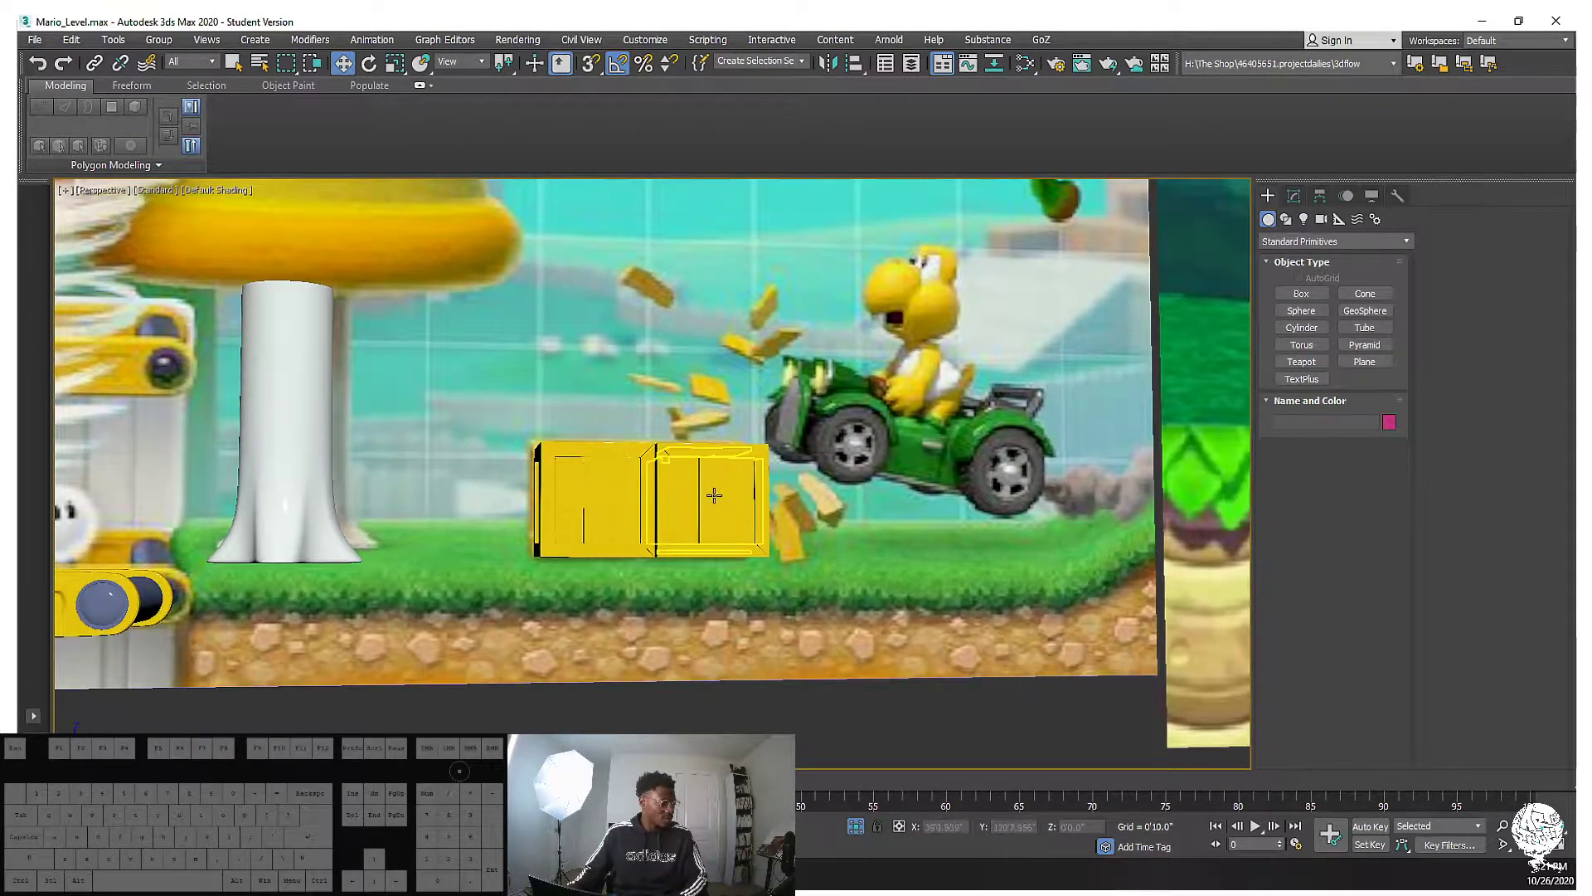
{"action": "middle_click_drag", "start_coordinate": [763, 305], "coordinate": [729, 390], "text": "alt"}
{"action": "scroll", "coordinate": [726, 478], "scroll_direction": "up", "scroll_amount": 3}
{"action": "scroll", "coordinate": [727, 477], "scroll_direction": "down", "scroll_amount": 2}
{"action": "mouse_move", "coordinate": [726, 477]}
{"action": "middle_mouse_down", "text": "alt"}
{"action": "mouse_move", "coordinate": [714, 494]}
{"action": "mouse_move", "coordinate": [734, 503]}
{"action": "middle_mouse_up", "text": "alt"}
{"action": "scroll", "coordinate": [676, 490], "scroll_direction": "up", "scroll_amount": 5}
{"action": "scroll", "coordinate": [678, 488], "scroll_direction": "down", "scroll_amount": 4}
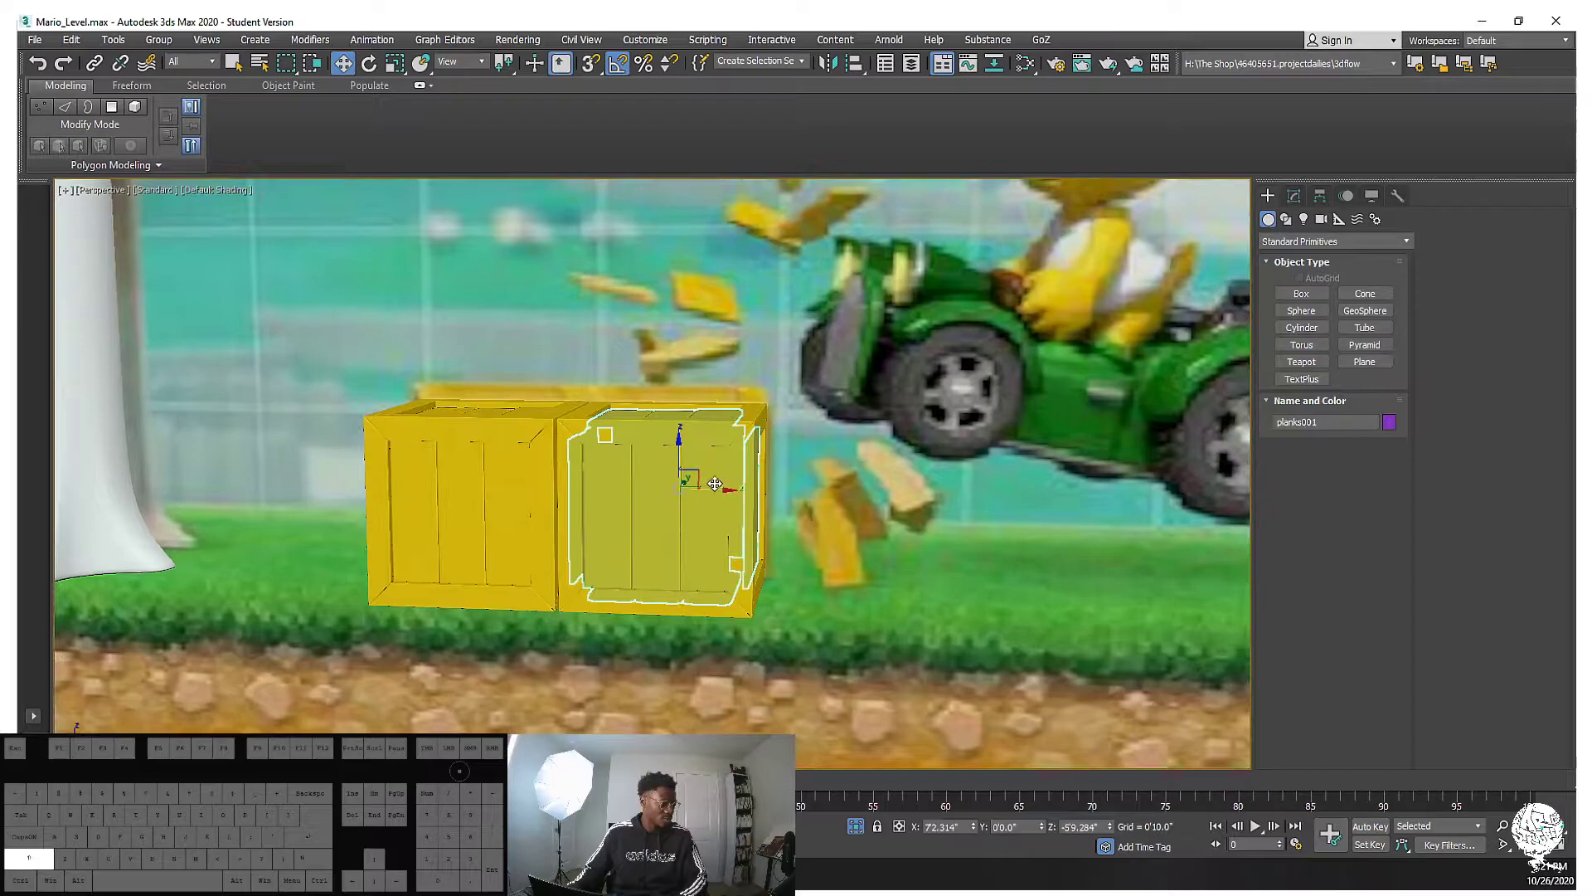
{"action": "left_click_drag", "start_coordinate": [711, 491], "coordinate": [950, 495], "text": "shift"}
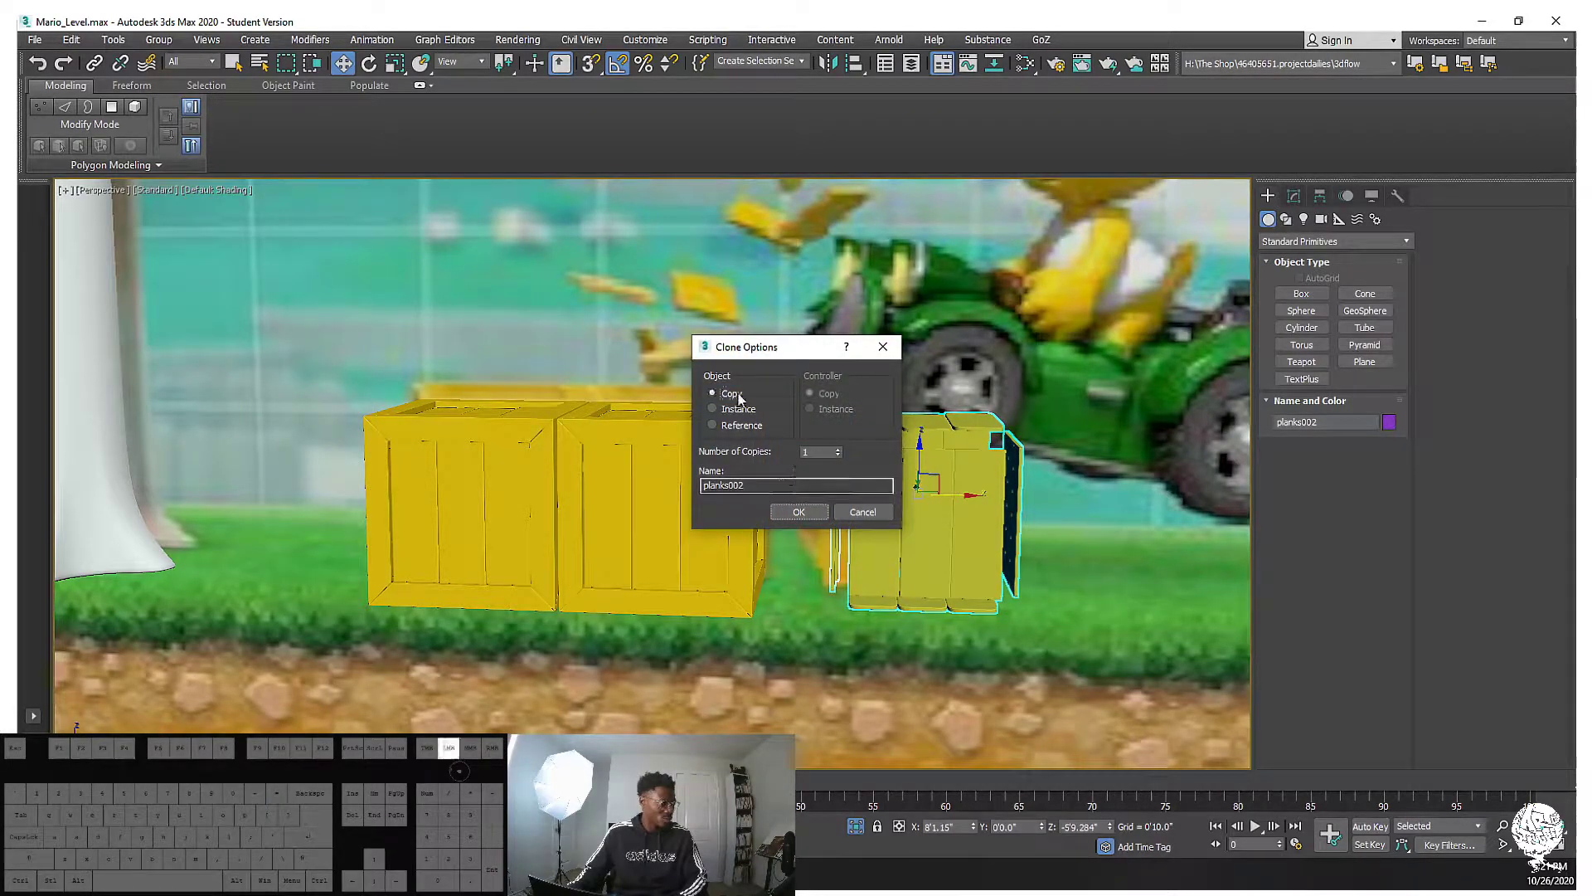
{"action": "left_click", "coordinate": [798, 514]}
{"action": "middle_click_drag", "start_coordinate": [798, 514], "coordinate": [1010, 426], "text": "alt"}
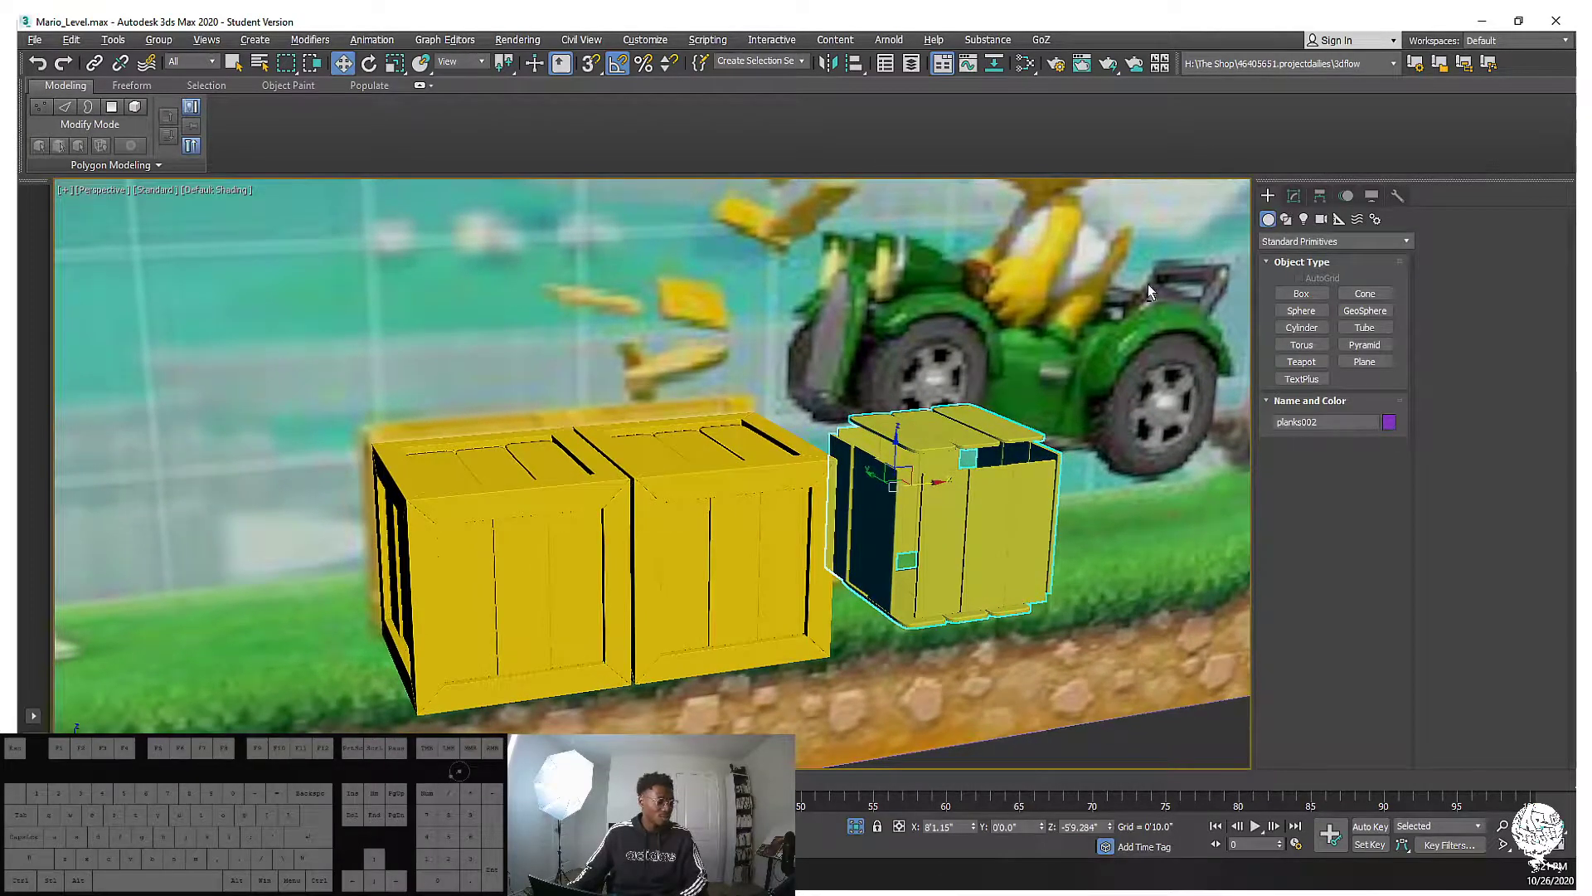
{"action": "middle_click_drag", "start_coordinate": [1186, 261], "coordinate": [1012, 307], "text": "alt"}
In the copied planks' Editable Poly, select one top board as an element and move it up to the flying debris
{"action": "left_click", "coordinate": [1294, 196]}
{"action": "mouse_move", "coordinate": [982, 415]}
{"action": "middle_mouse_down", "text": "alt"}
{"action": "mouse_move", "coordinate": [1022, 420]}
{"action": "mouse_move", "coordinate": [1022, 439]}
{"action": "mouse_move", "coordinate": [1045, 432]}
{"action": "mouse_move", "coordinate": [966, 425]}
{"action": "middle_mouse_up", "text": "alt"}
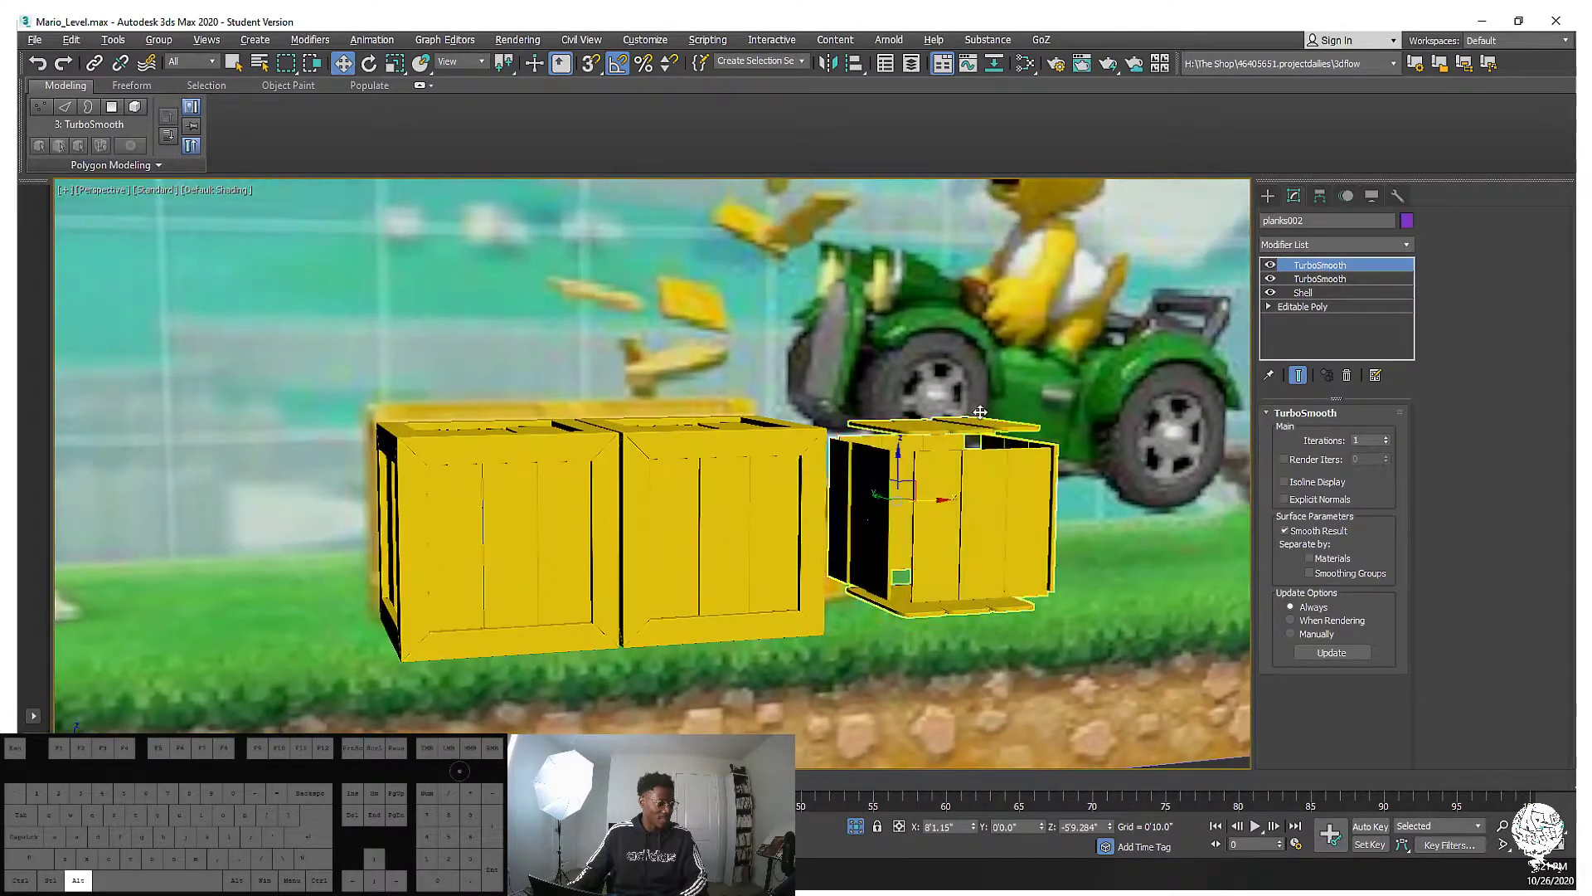
{"action": "left_click", "coordinate": [1318, 306]}
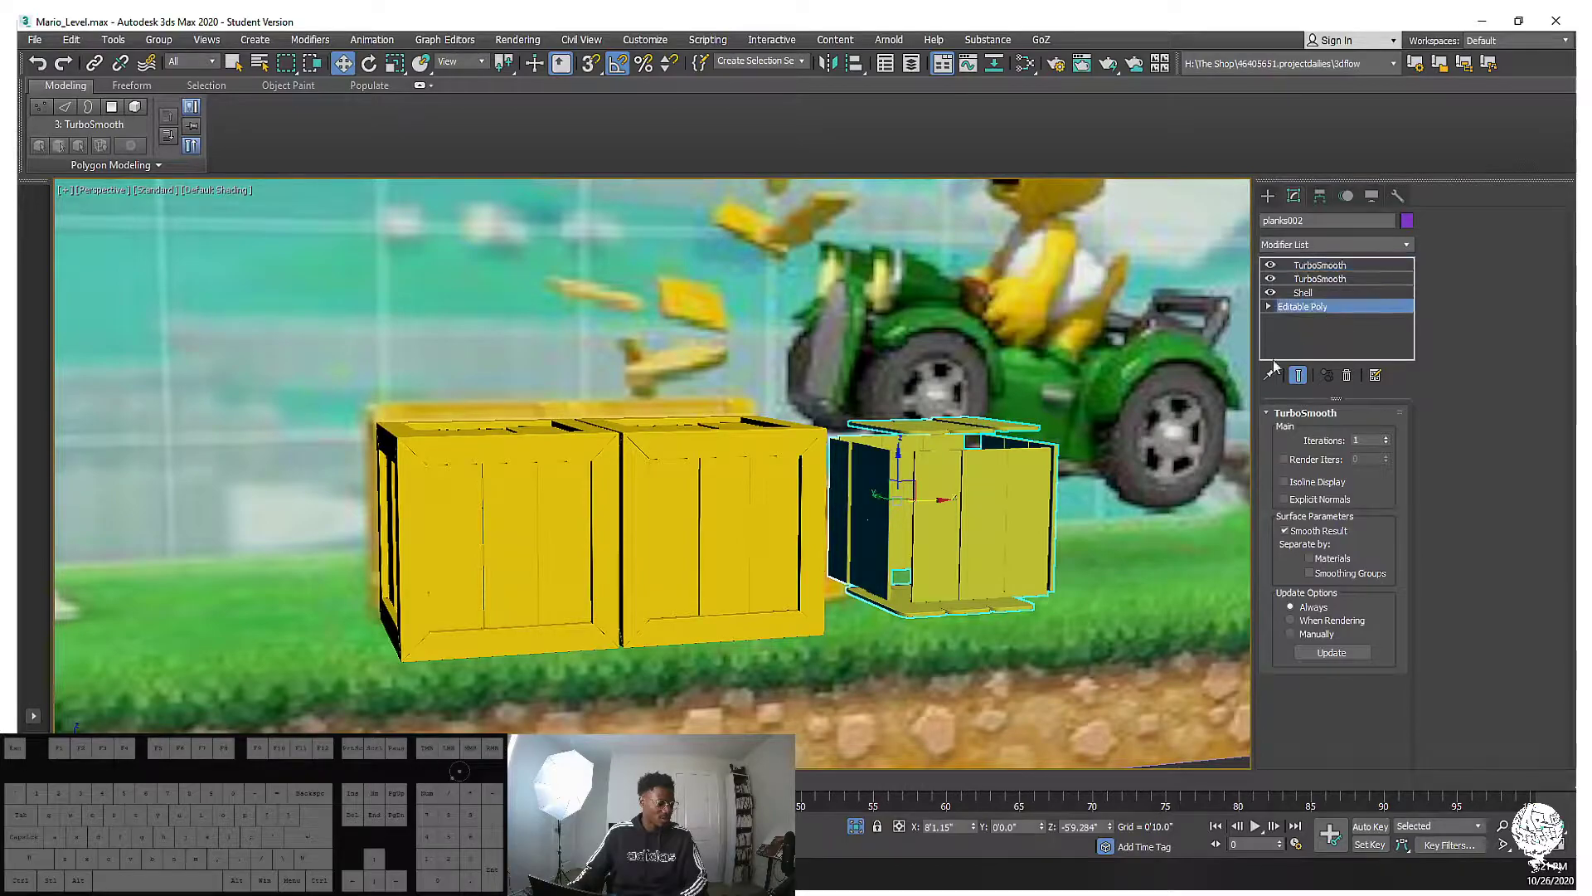
{"action": "middle_click_drag", "start_coordinate": [1011, 464], "coordinate": [924, 370], "text": "alt"}
{"action": "left_click", "coordinate": [966, 423]}
{"action": "left_click_drag", "start_coordinate": [1001, 400], "coordinate": [767, 201]}
Rotate the loose board to a tilted angle like the flying wood pieces in the reference
{"action": "middle_click_drag", "start_coordinate": [769, 208], "coordinate": [853, 434], "text": "alt"}
{"action": "key", "text": "e"}
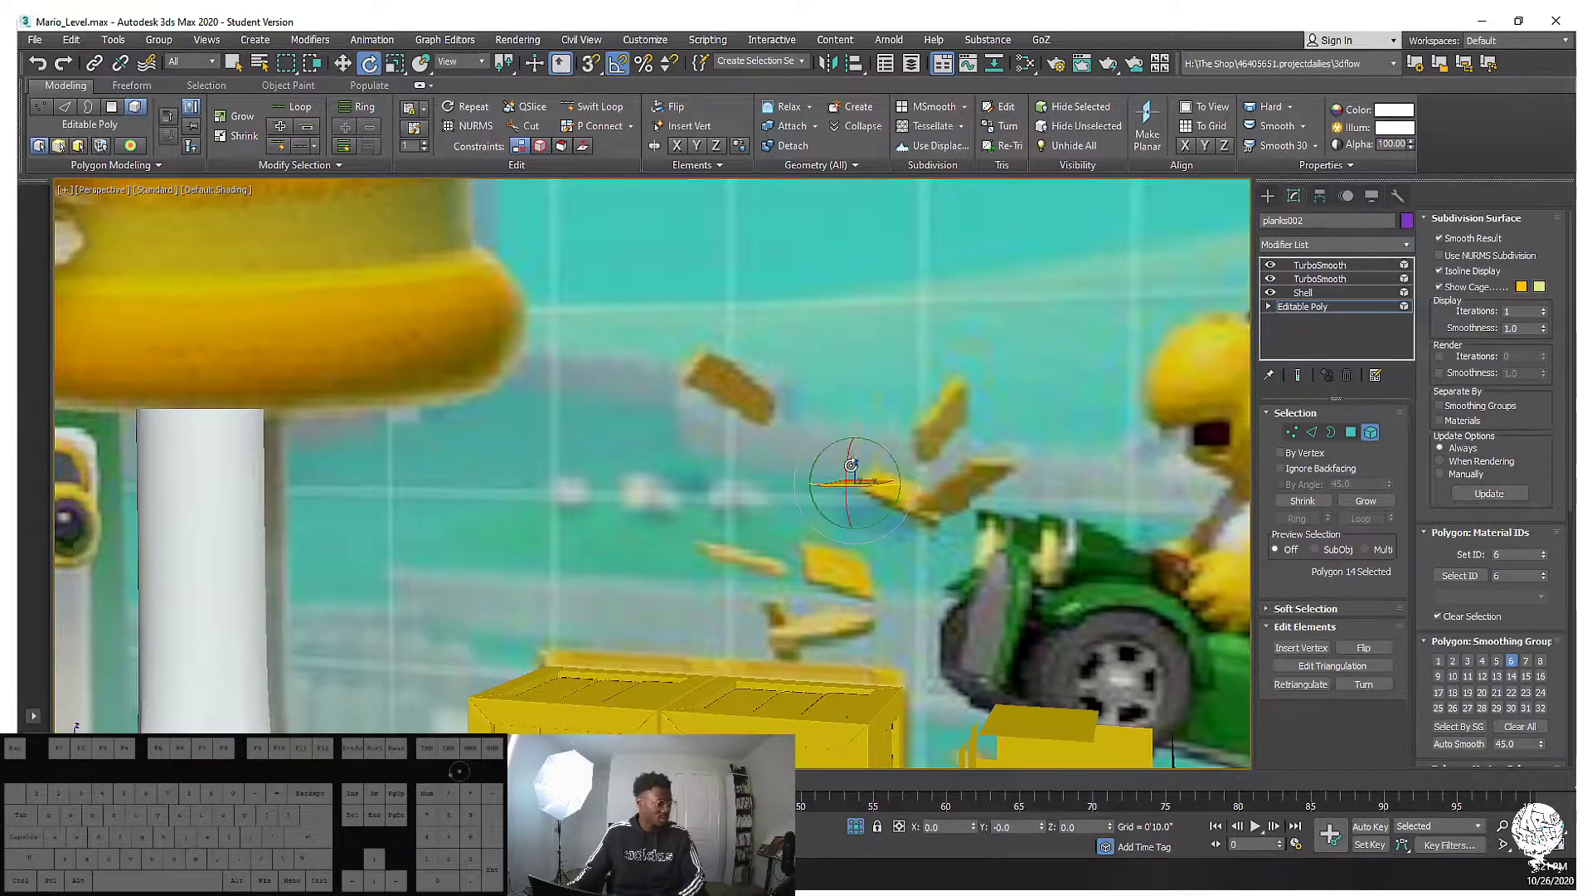
{"action": "mouse_move", "coordinate": [854, 449]}
{"action": "left_mouse_down"}
{"action": "mouse_move", "coordinate": [869, 501]}
{"action": "mouse_move", "coordinate": [858, 487]}
{"action": "mouse_move", "coordinate": [819, 500]}
{"action": "mouse_move", "coordinate": [910, 481]}
{"action": "mouse_move", "coordinate": [918, 532]}
{"action": "mouse_move", "coordinate": [903, 500]}
{"action": "left_mouse_up"}
{"action": "key", "text": "w"}
{"action": "key", "text": "e"}
{"action": "scroll", "coordinate": [861, 497], "scroll_direction": "up", "scroll_amount": 2}
{"action": "scroll", "coordinate": [863, 496], "scroll_direction": "down", "scroll_amount": 2}
{"action": "middle_click_drag", "start_coordinate": [885, 551], "coordinate": [917, 426]}
{"action": "scroll", "coordinate": [904, 439], "scroll_direction": "down", "scroll_amount": 4}
Select a front board of the copied planks as an element and move it up above the crates, beside the long tilted board
{"action": "left_click", "coordinate": [886, 479]}
{"action": "scroll", "coordinate": [884, 469], "scroll_direction": "up", "scroll_amount": 2}
{"action": "key", "text": "w"}
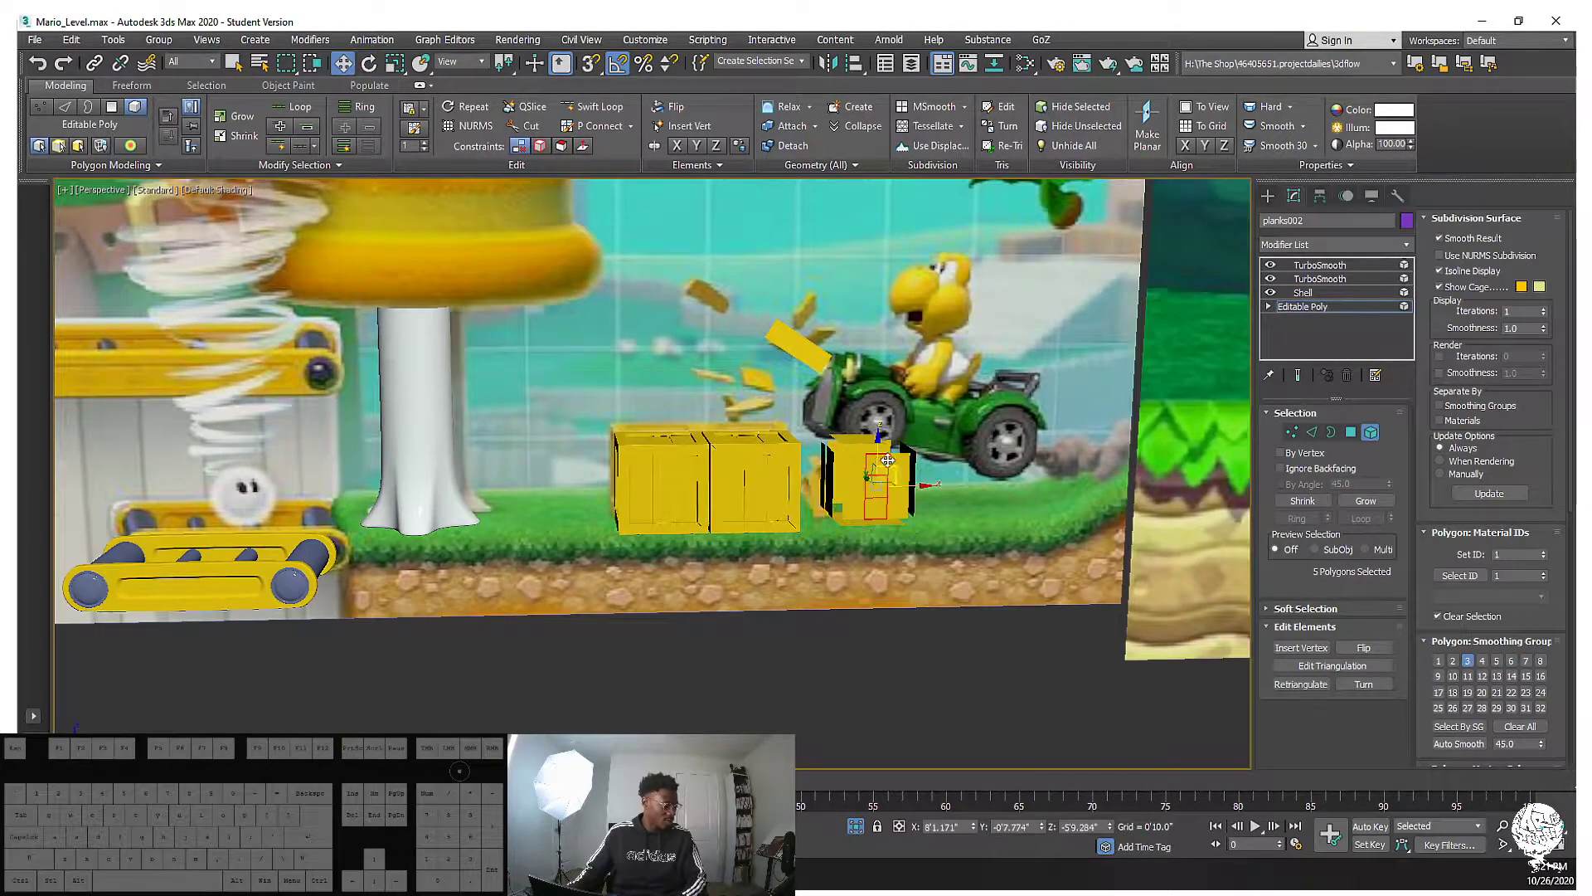
{"action": "left_click_drag", "start_coordinate": [894, 463], "coordinate": [763, 345]}
{"action": "scroll", "coordinate": [774, 353], "scroll_direction": "up", "scroll_amount": 3}
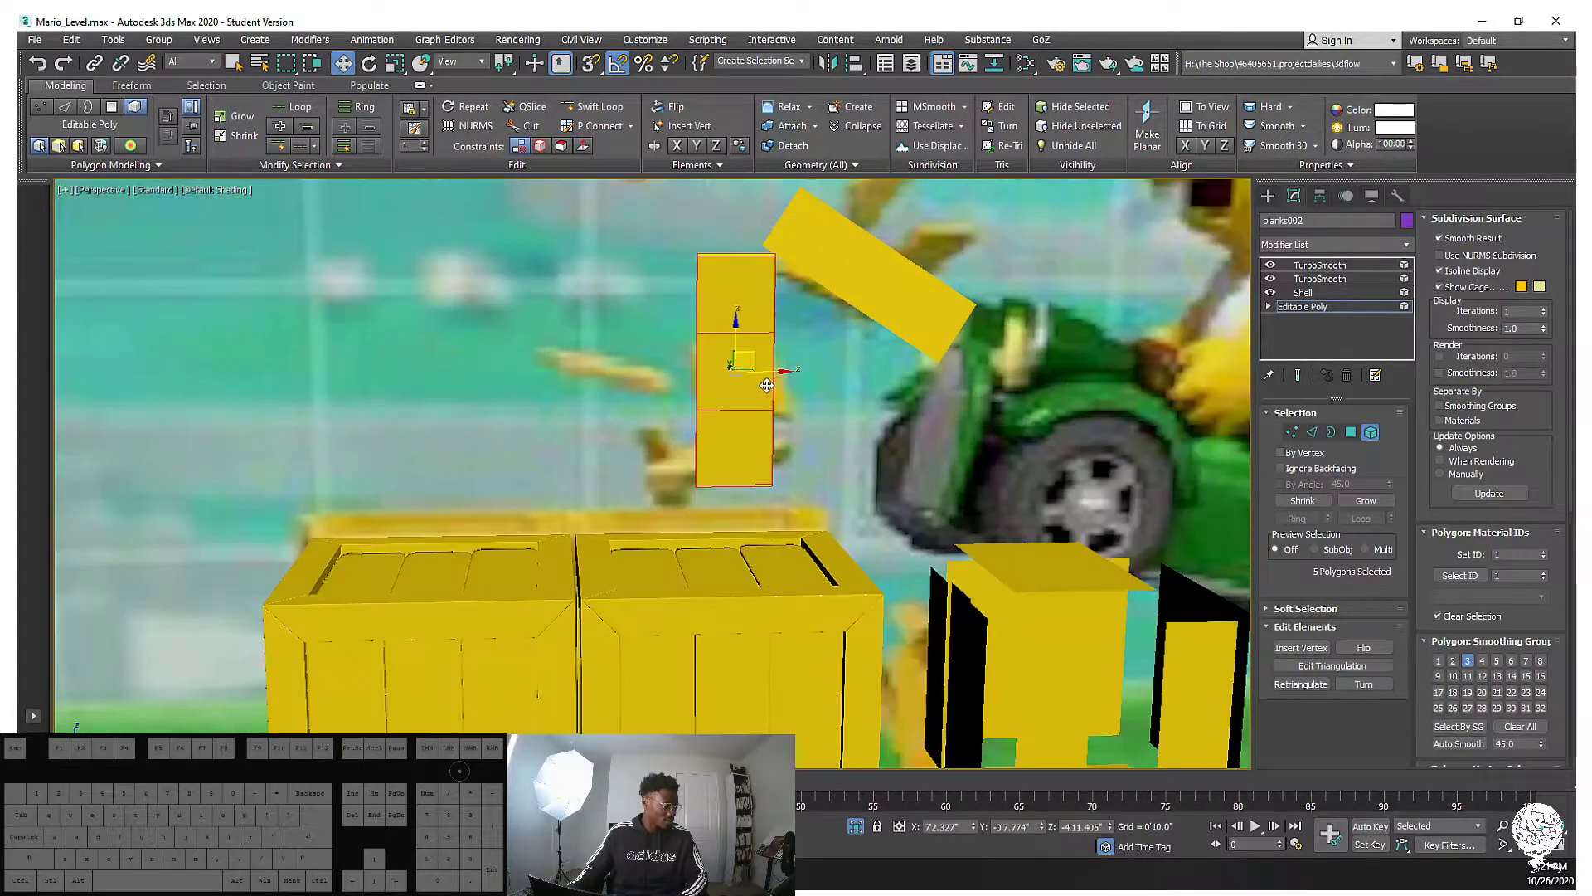
Rotate this second loose board on several axes and shift it back toward the reference image's debris
{"action": "scroll", "coordinate": [755, 373], "scroll_direction": "down", "scroll_amount": 2}
{"action": "key", "text": "e"}
{"action": "left_click_drag", "start_coordinate": [753, 354], "coordinate": [652, 417]}
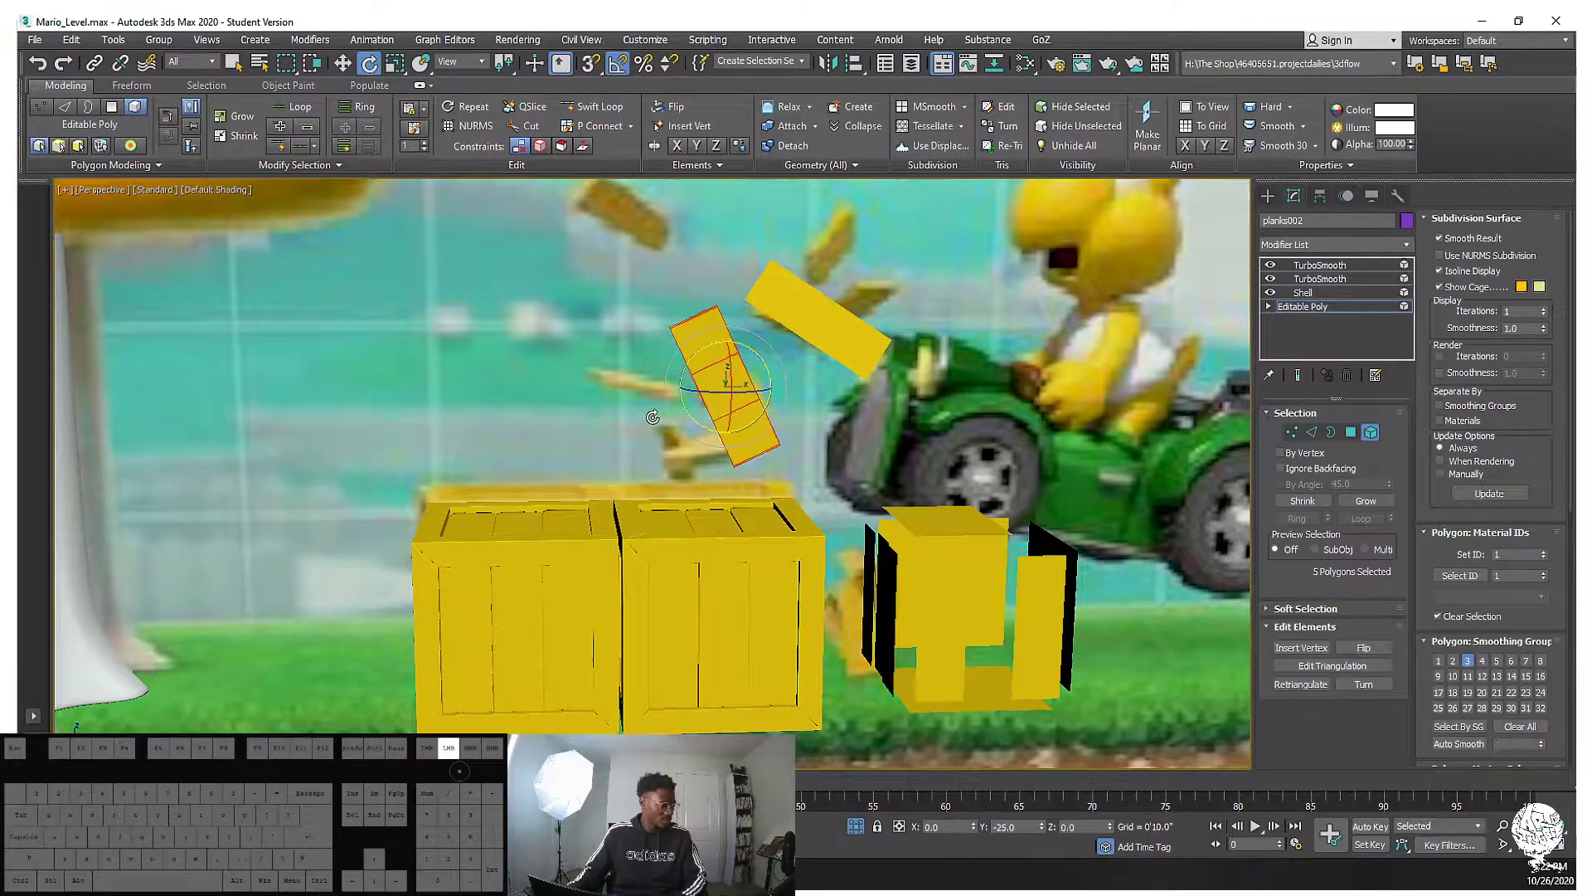
{"action": "middle_click_drag", "start_coordinate": [703, 344], "coordinate": [681, 352]}
{"action": "left_click_drag", "start_coordinate": [678, 357], "coordinate": [640, 400]}
{"action": "middle_click_drag", "start_coordinate": [696, 384], "coordinate": [506, 474]}
{"action": "scroll", "coordinate": [585, 448], "scroll_direction": "down", "scroll_amount": 3}
{"action": "scroll", "coordinate": [587, 413], "scroll_direction": "up", "scroll_amount": 4}
{"action": "left_click_drag", "start_coordinate": [503, 515], "coordinate": [506, 473]}
{"action": "middle_click_drag", "start_coordinate": [516, 472], "coordinate": [423, 450], "text": "alt"}
{"action": "scroll", "coordinate": [494, 474], "scroll_direction": "down", "scroll_amount": 3}
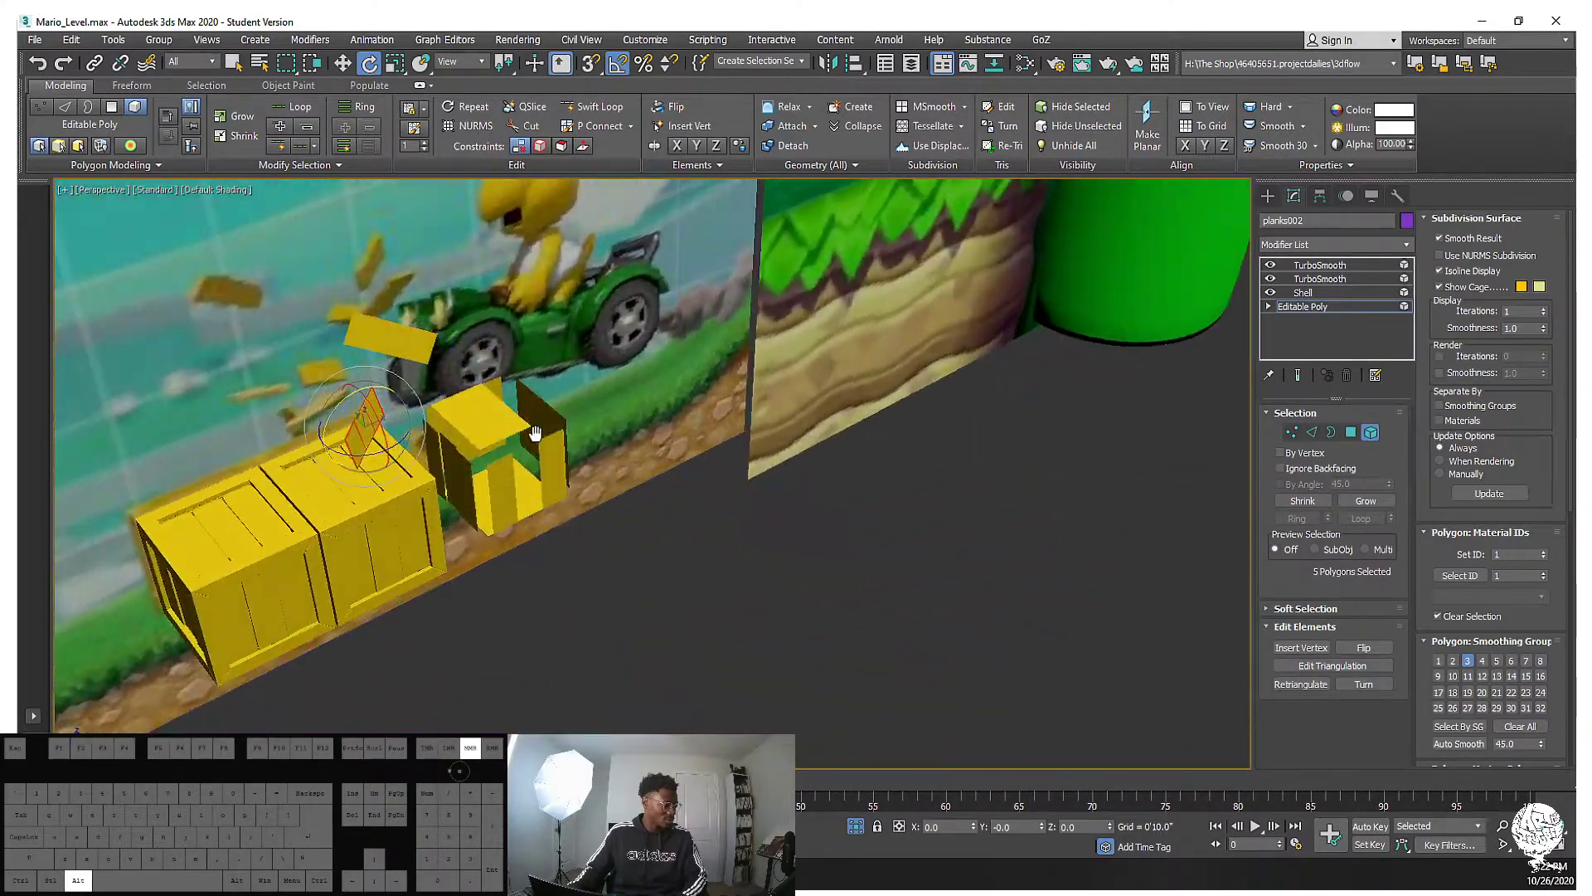
{"action": "key", "text": "w"}
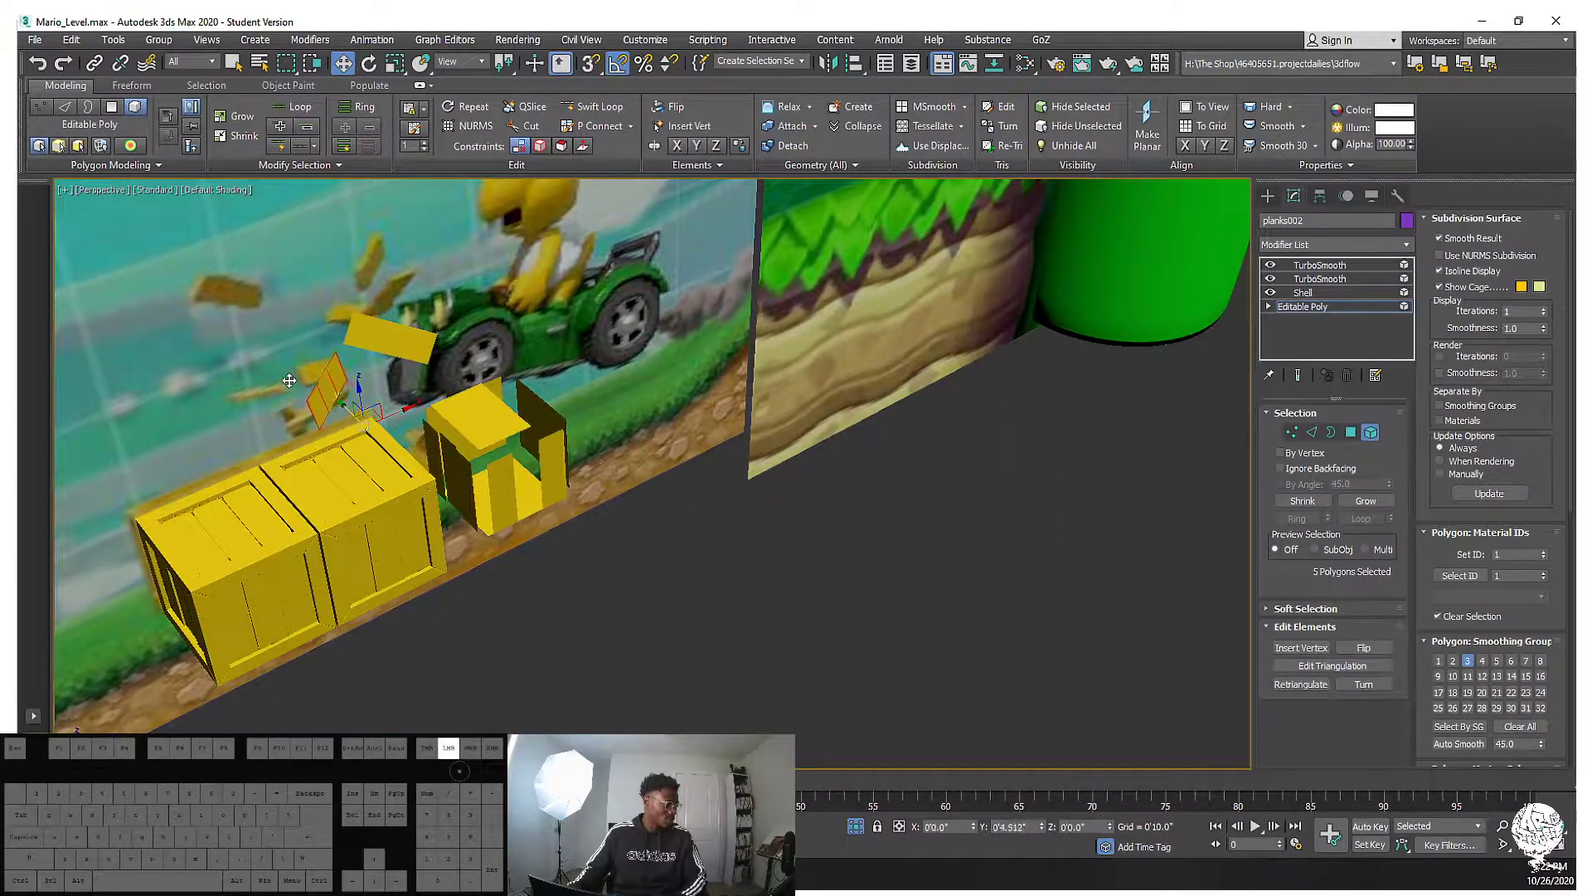
{"action": "middle_click_drag", "start_coordinate": [308, 336], "coordinate": [647, 491], "text": "alt"}
Select a top board of the copied planks, raise it to the flying debris in front of the kart, and rotate it
{"action": "left_click", "coordinate": [619, 503]}
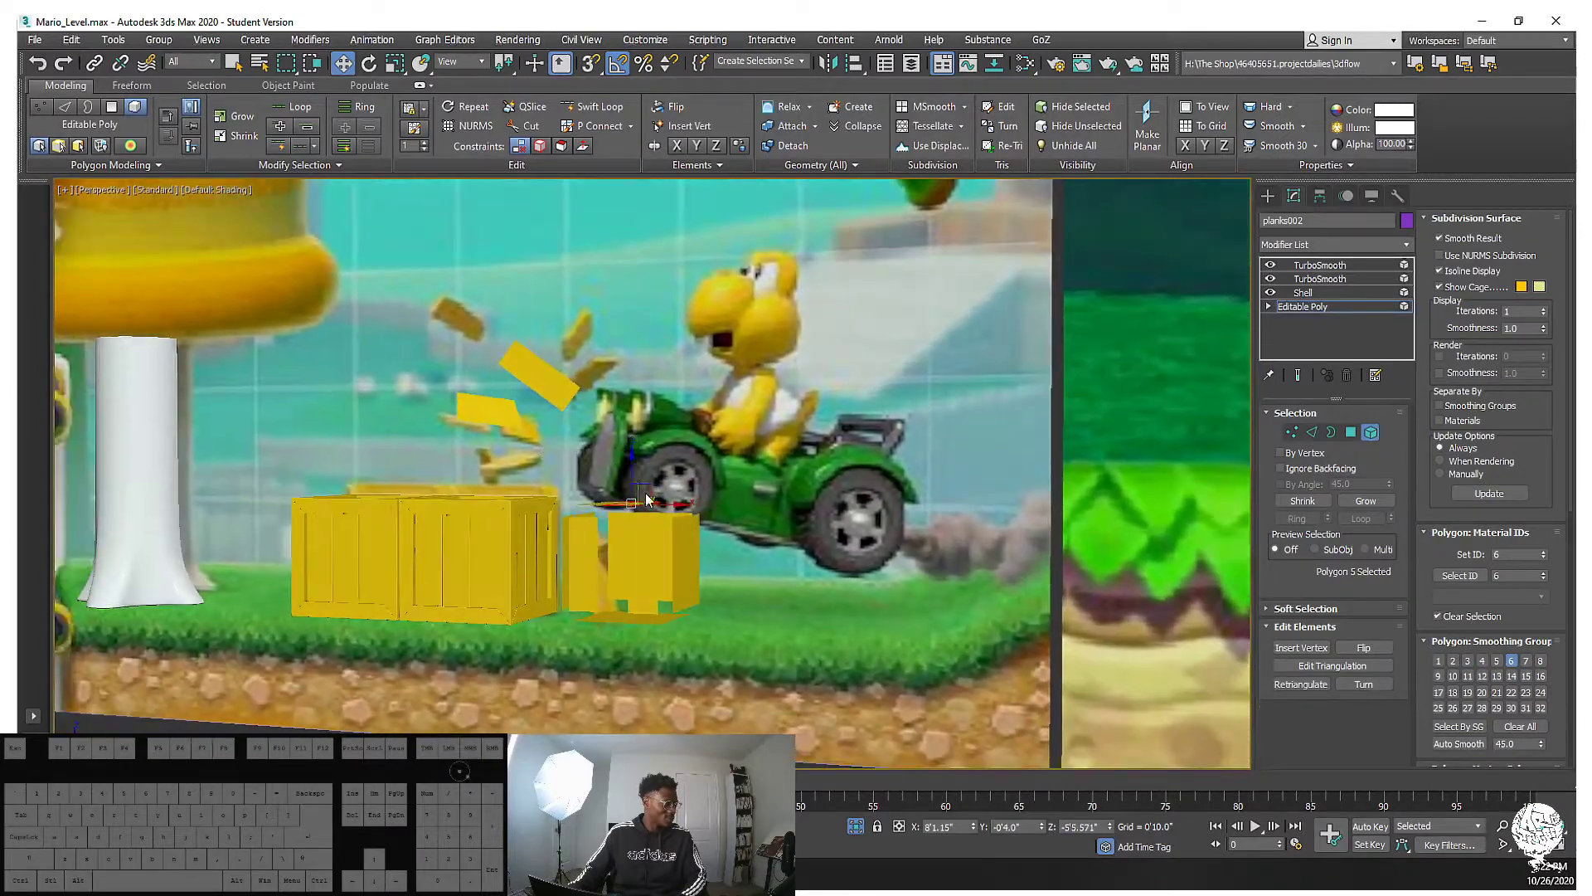
{"action": "left_click_drag", "start_coordinate": [633, 461], "coordinate": [623, 307]}
{"action": "middle_click_drag", "start_coordinate": [603, 316], "coordinate": [693, 421], "text": "alt"}
{"action": "key", "text": "e"}
{"action": "left_click_drag", "start_coordinate": [645, 413], "coordinate": [718, 502]}
Reposition this third board behind the long tilted one and rotate it to slant up toward the kart driver
{"action": "key", "text": "w"}
{"action": "left_click_drag", "start_coordinate": [651, 424], "coordinate": [574, 432]}
{"action": "middle_click_drag", "start_coordinate": [574, 432], "coordinate": [475, 436], "text": "alt"}
{"action": "left_click_drag", "start_coordinate": [569, 444], "coordinate": [614, 434]}
{"action": "middle_click_drag", "start_coordinate": [572, 432], "coordinate": [631, 485], "text": "alt"}
{"action": "key", "text": "e"}
{"action": "left_click_drag", "start_coordinate": [639, 459], "coordinate": [614, 488]}
{"action": "key", "text": "w"}
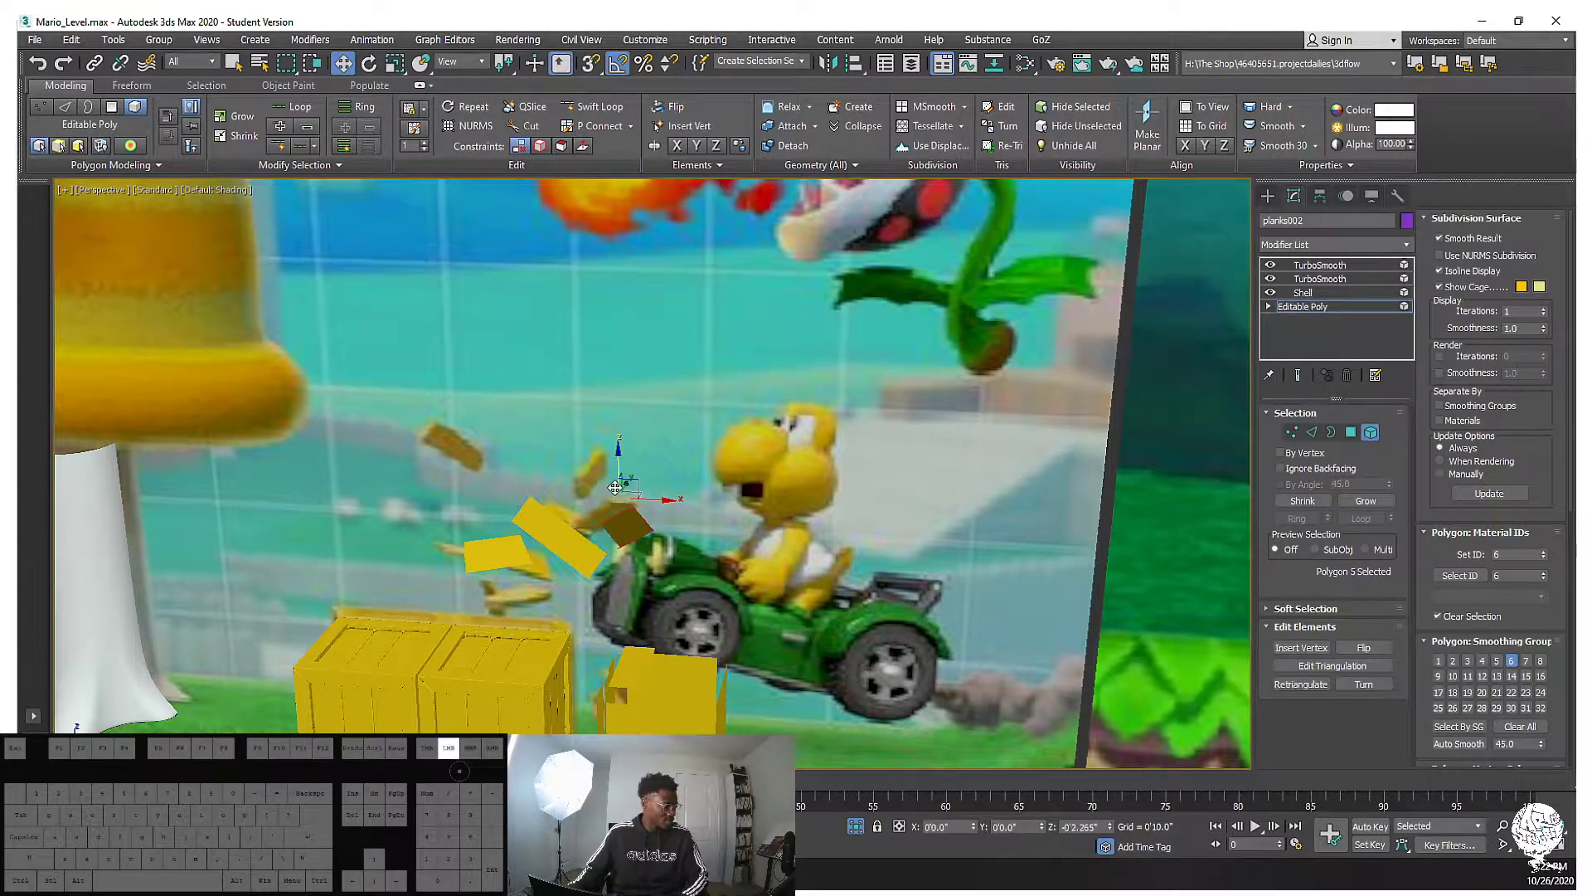
Move another front board from the copied planks to the lower debris just above the crates and tilt it to a shallow slant
{"action": "middle_click_drag", "start_coordinate": [615, 477], "coordinate": [760, 448], "text": "alt"}
{"action": "left_click", "coordinate": [816, 658]}
{"action": "left_click_drag", "start_coordinate": [826, 636], "coordinate": [664, 579]}
{"action": "key", "text": "e"}
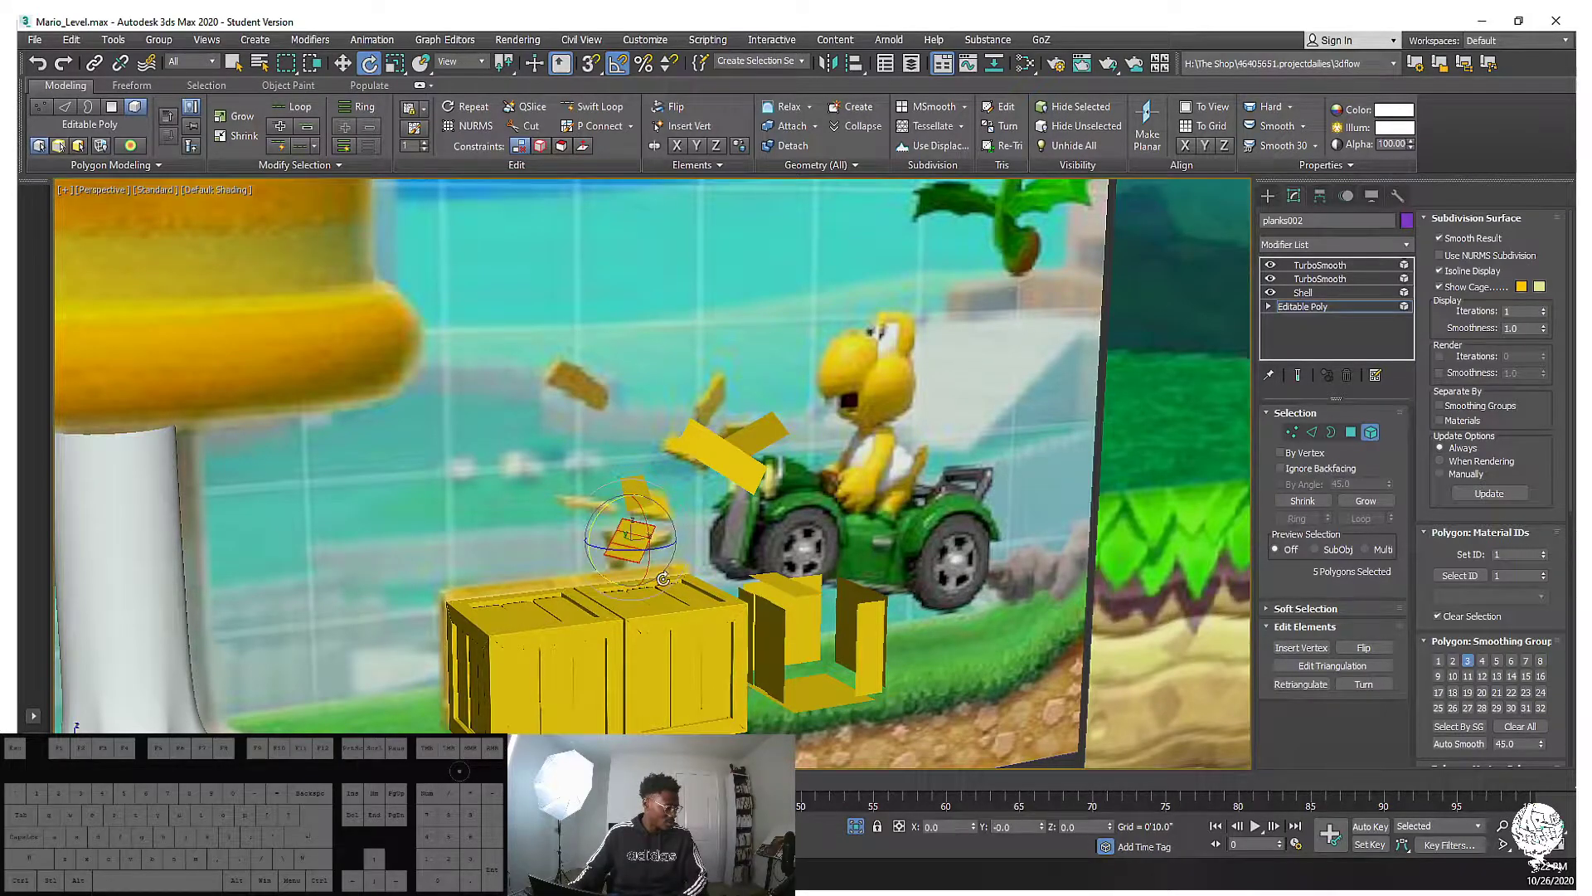
{"action": "key", "text": "w"}
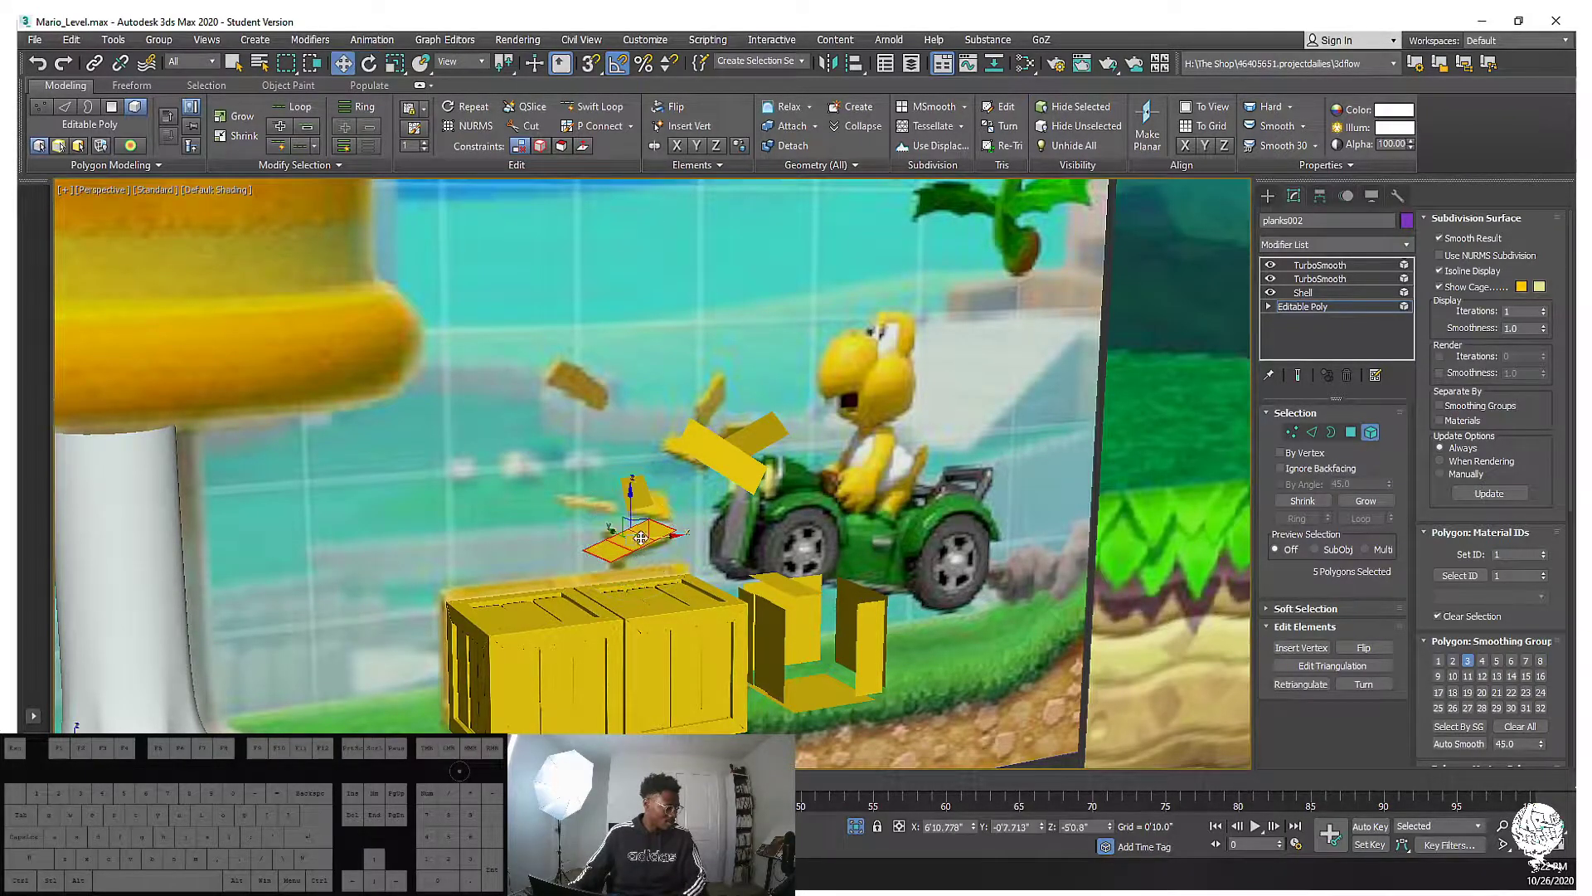
{"action": "left_click_drag", "start_coordinate": [629, 505], "coordinate": [629, 523]}
Select the long tilted board near the kart's front and nudge it slightly upward against the reference debris
{"action": "scroll", "coordinate": [550, 361], "scroll_direction": "up", "scroll_amount": 4}
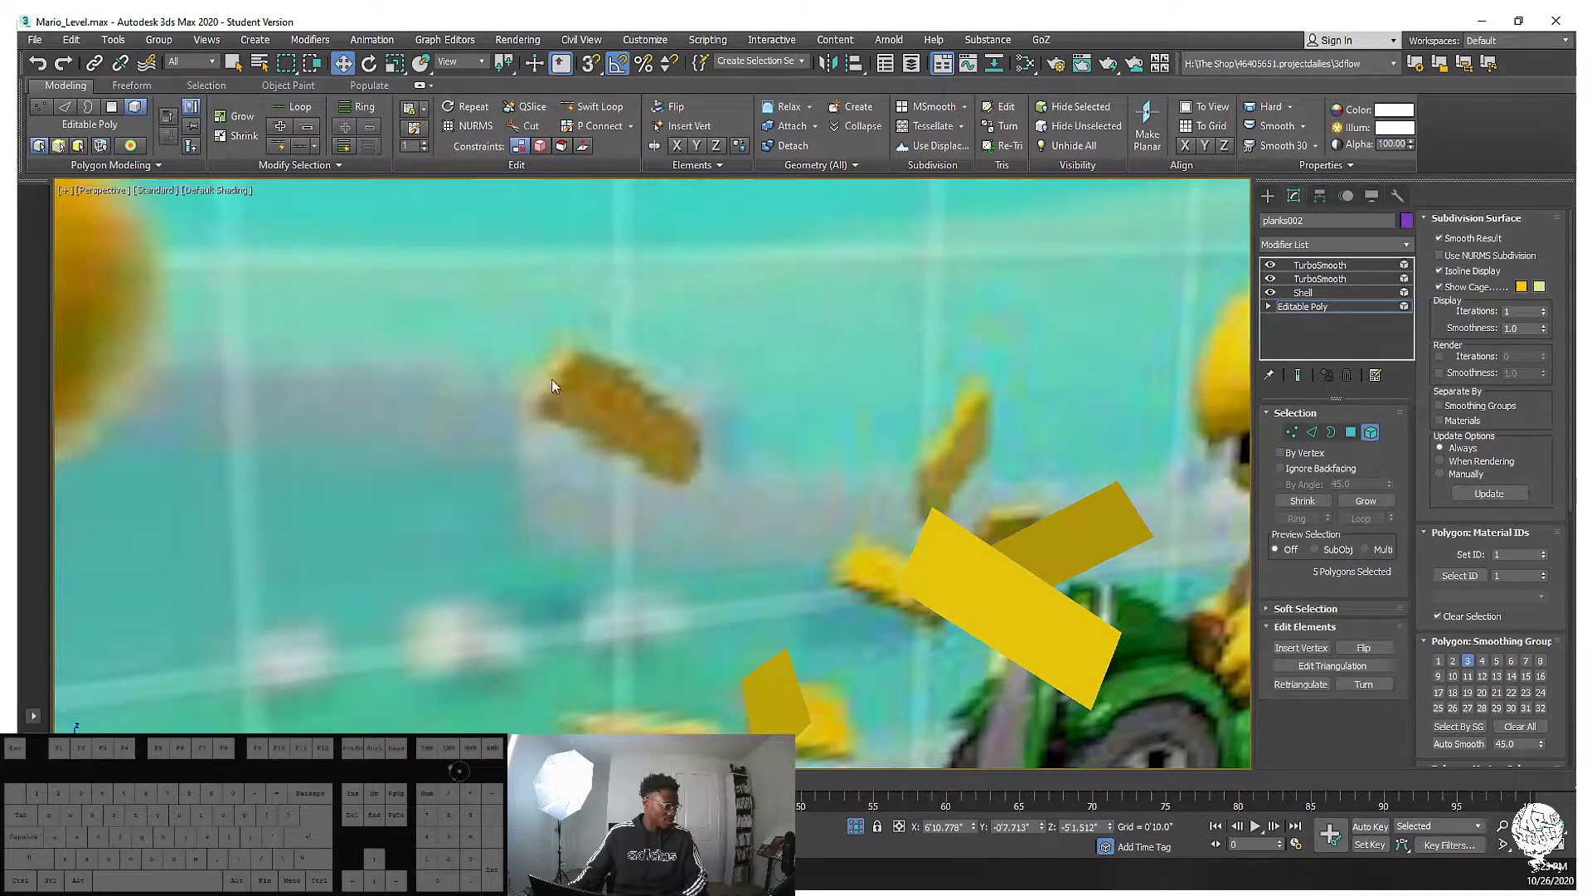
{"action": "scroll", "coordinate": [741, 400], "scroll_direction": "down", "scroll_amount": 5}
{"action": "scroll", "coordinate": [734, 417], "scroll_direction": "up", "scroll_amount": 6}
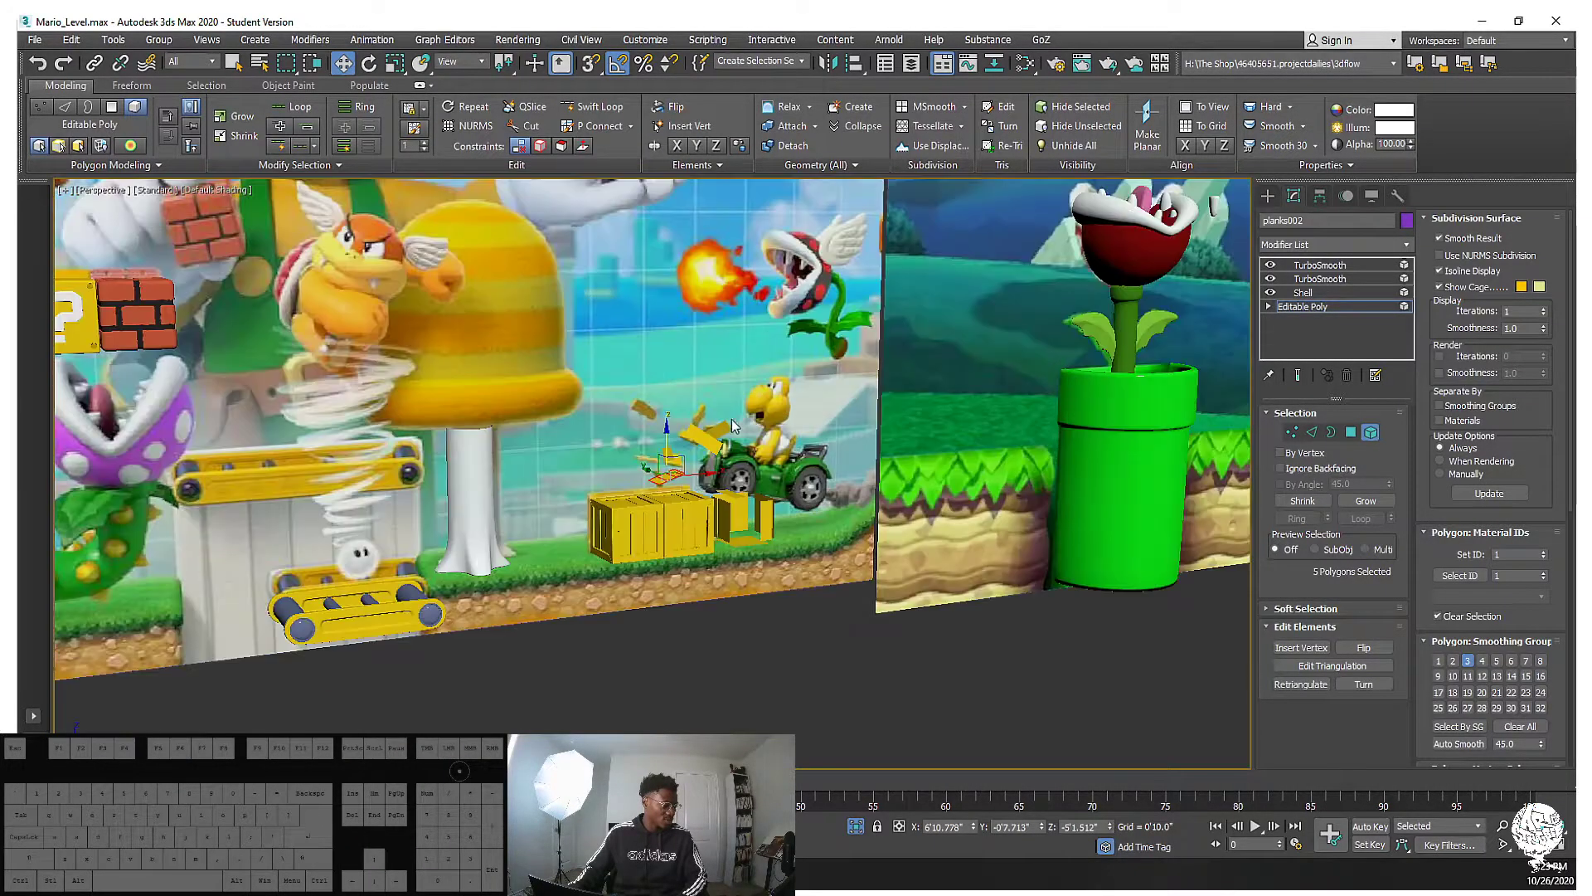
{"action": "left_click", "coordinate": [674, 453]}
{"action": "scroll", "coordinate": [682, 451], "scroll_direction": "up", "scroll_amount": 2}
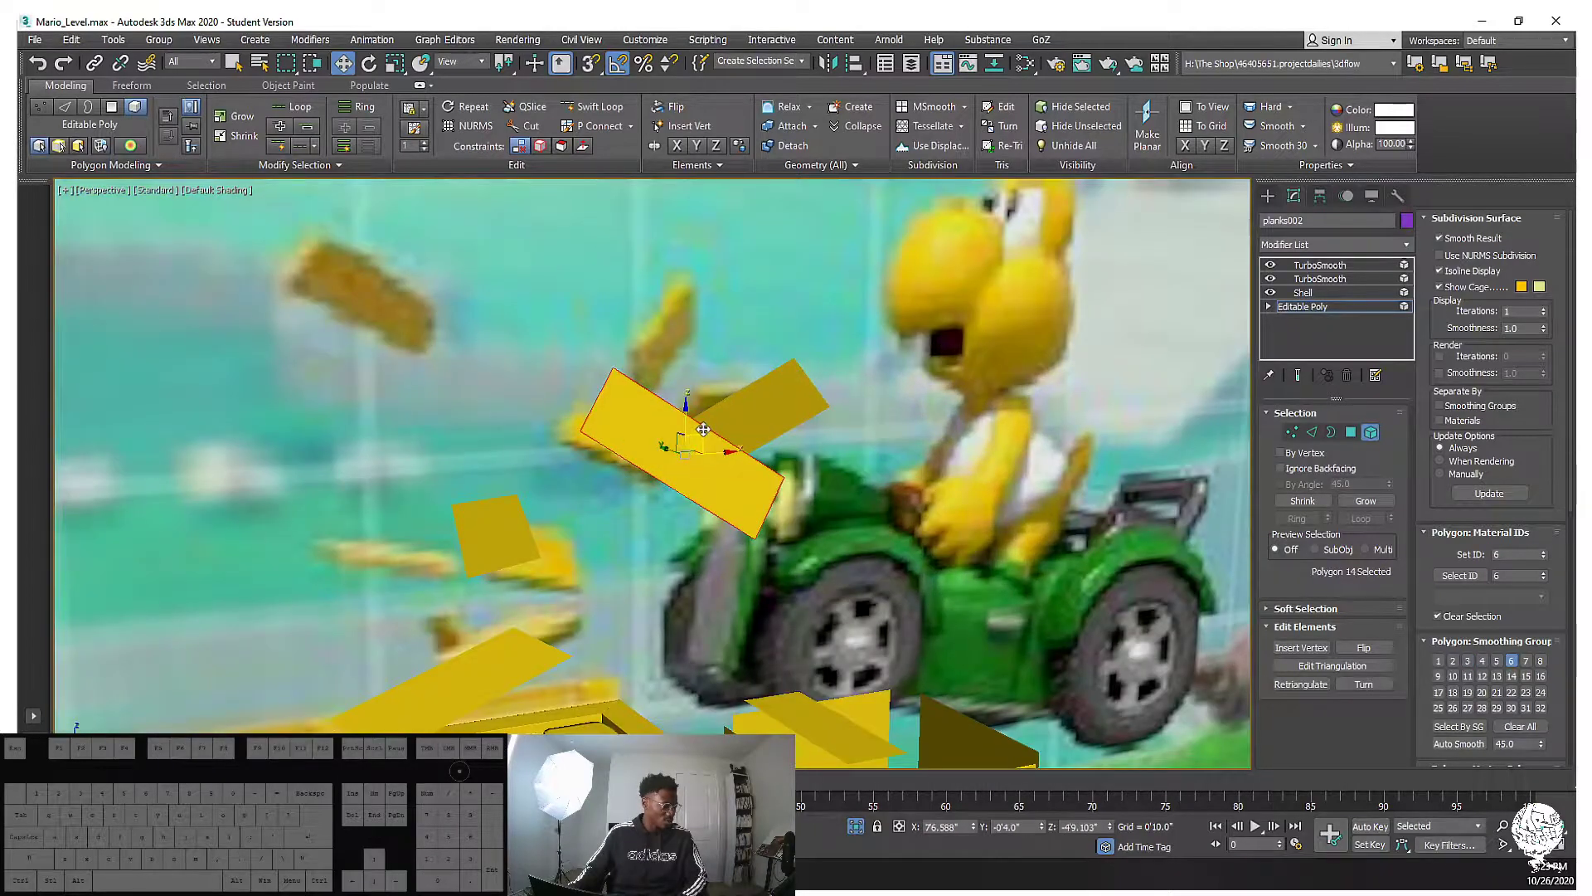
{"action": "middle_click_drag", "start_coordinate": [680, 412], "coordinate": [682, 453]}
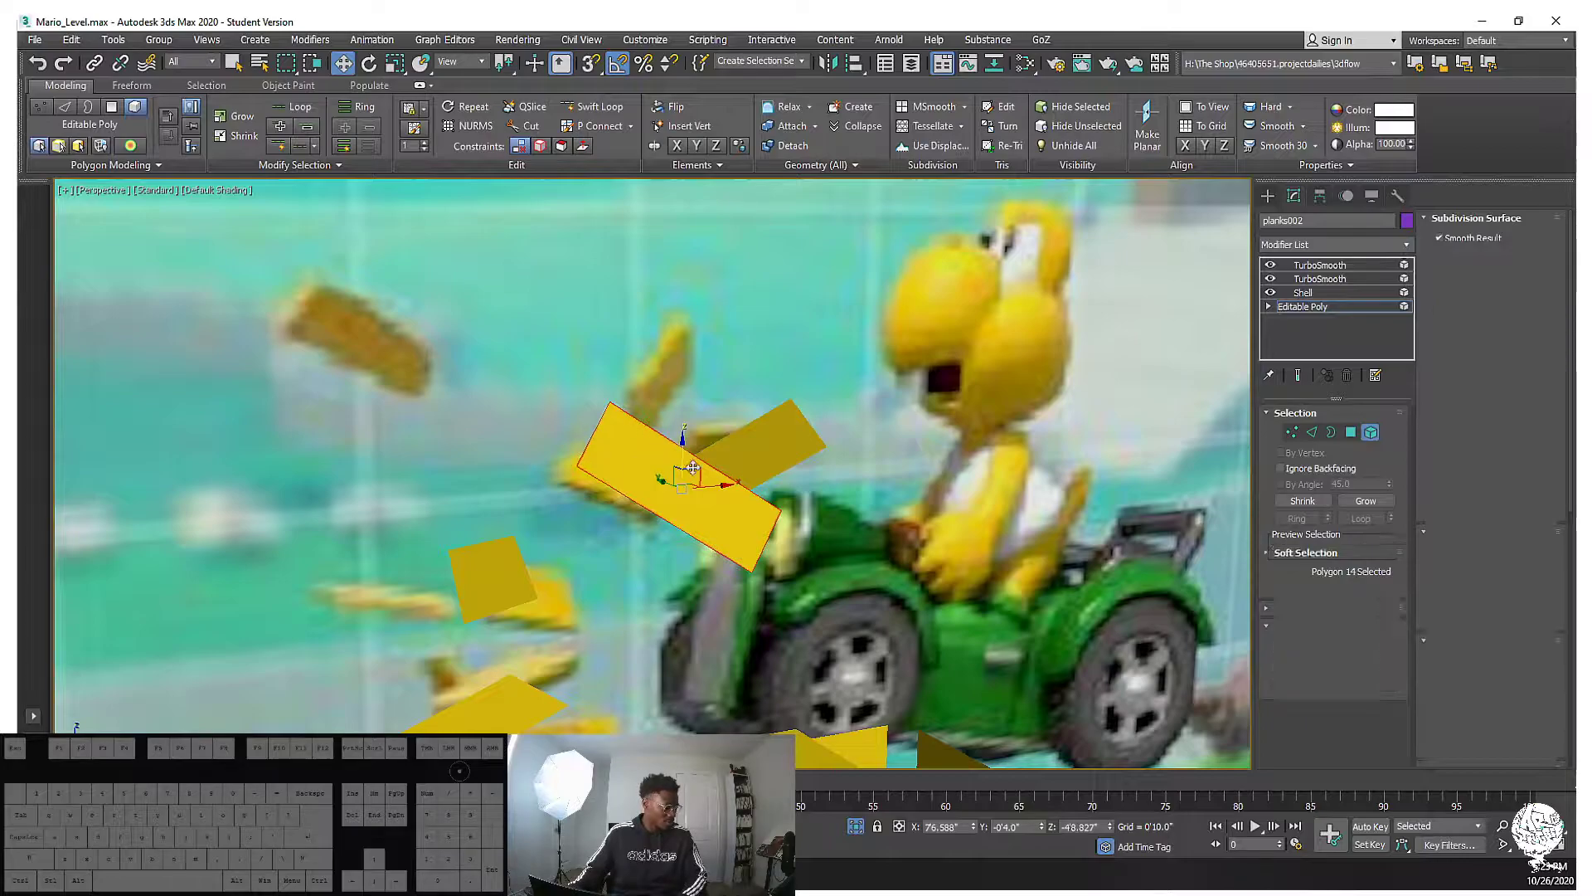
At vertex level, raise the middle vertices of the lowest loose board and adjust its end vertices to give it a bend
{"action": "key", "text": "1"}
{"action": "middle_click_drag", "start_coordinate": [826, 471], "coordinate": [829, 507]}
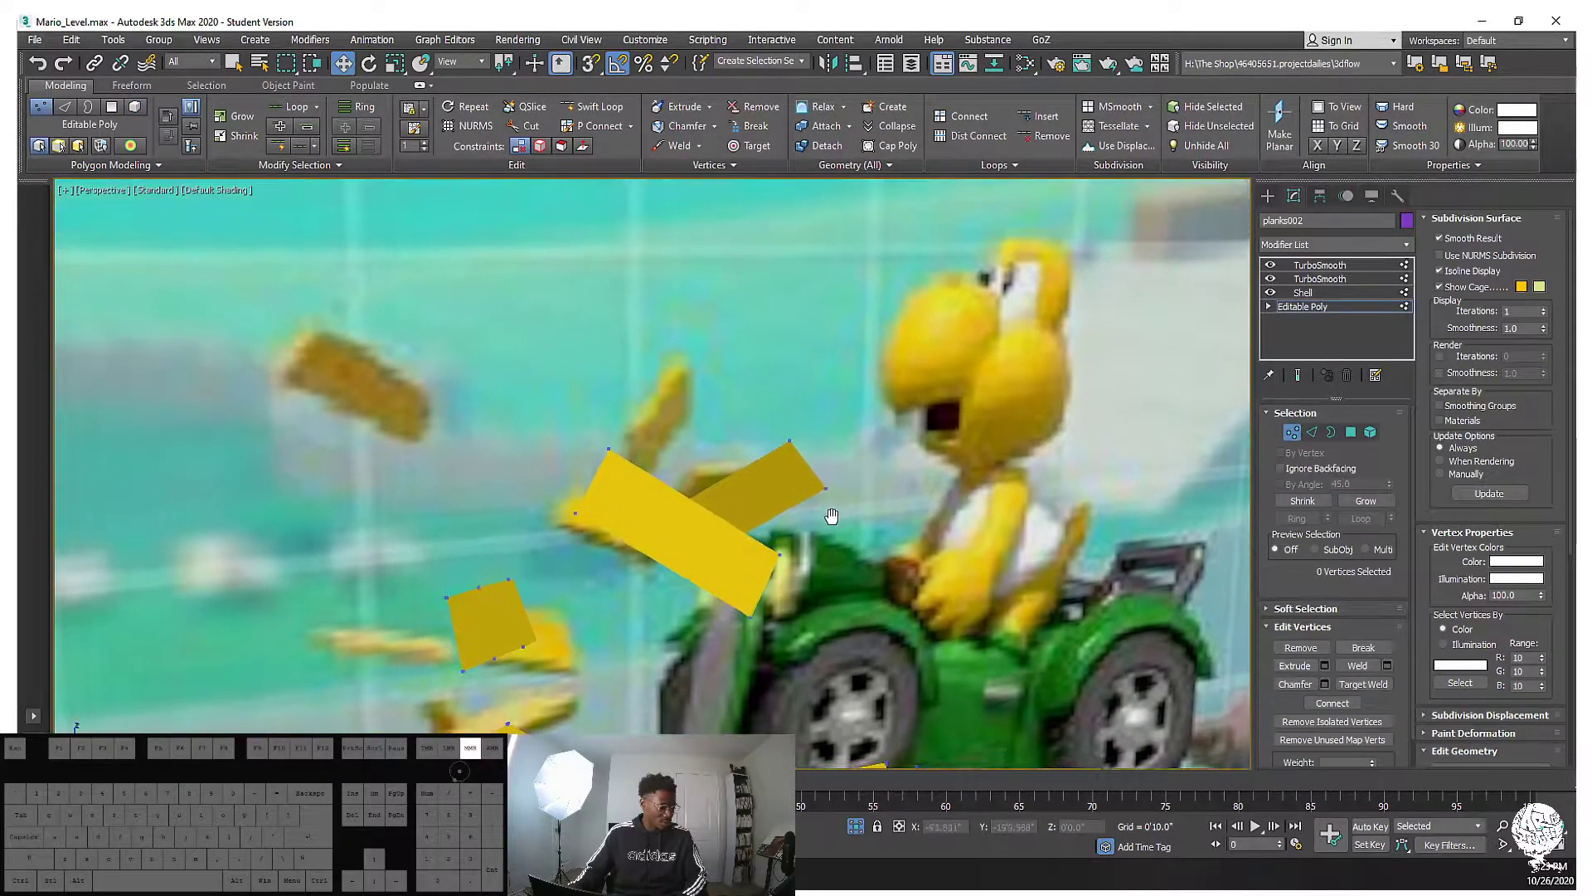
{"action": "middle_click_drag", "start_coordinate": [577, 673], "coordinate": [631, 507]}
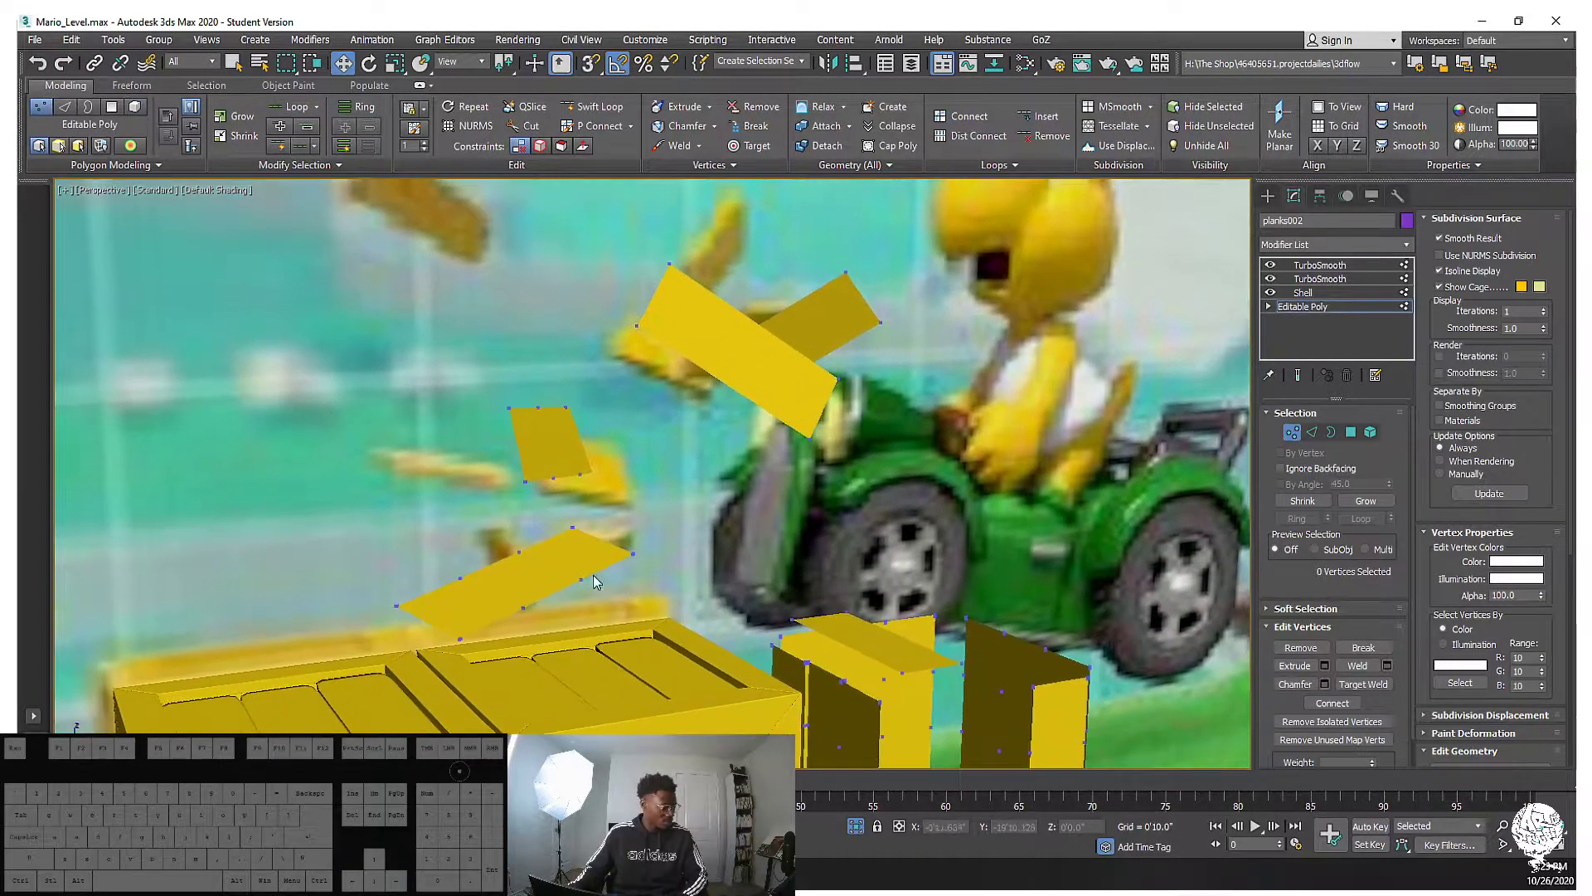
{"action": "left_click_drag", "start_coordinate": [479, 542], "coordinate": [501, 517]}
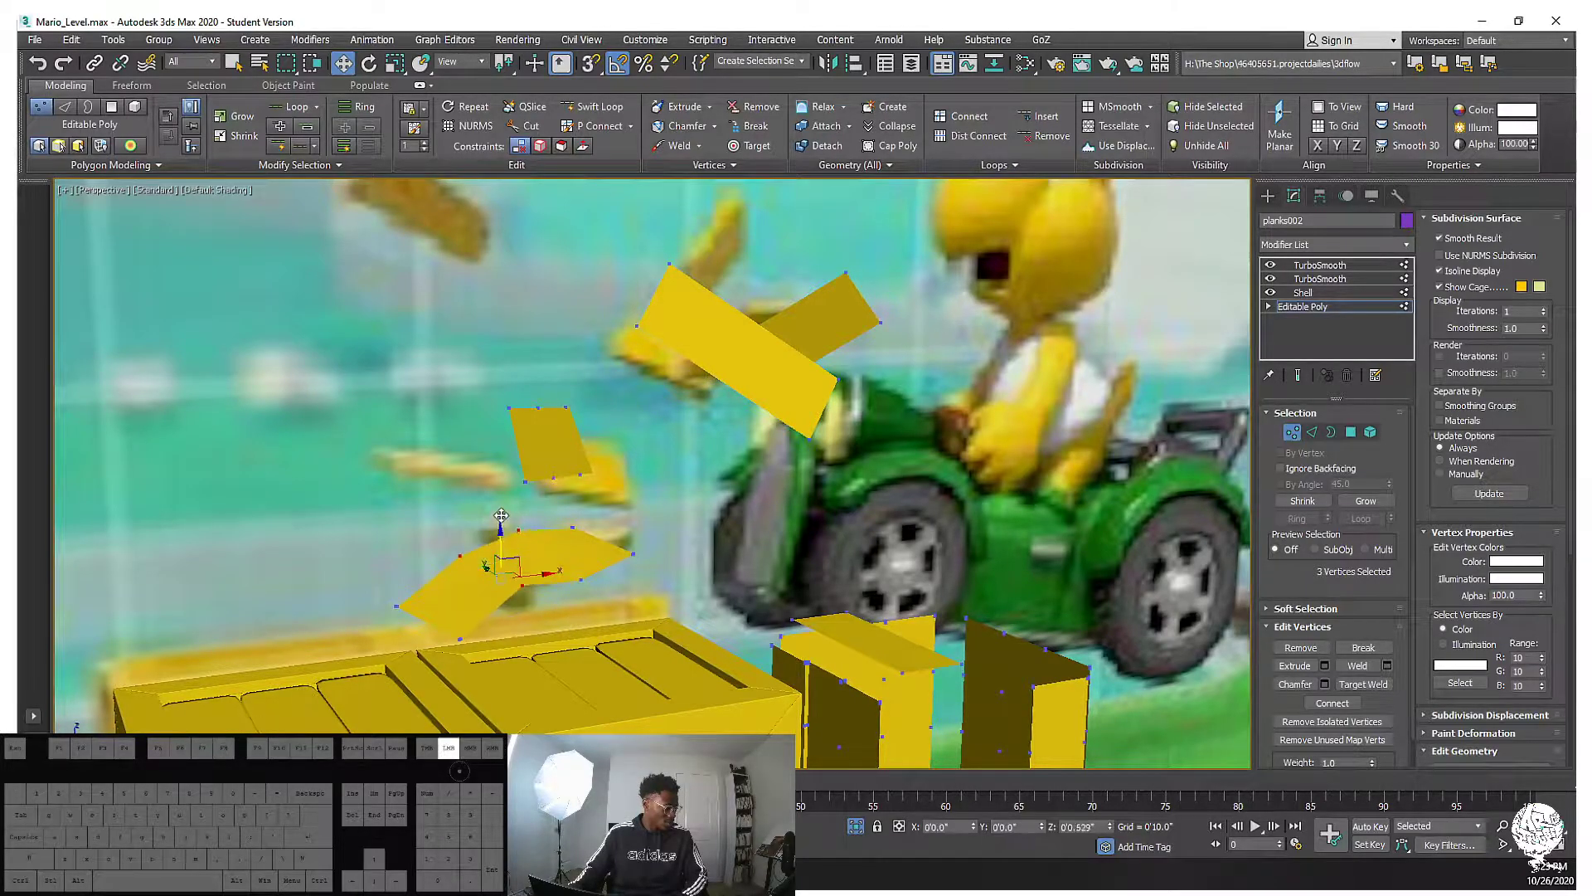
{"action": "key", "text": "ctrl+z"}
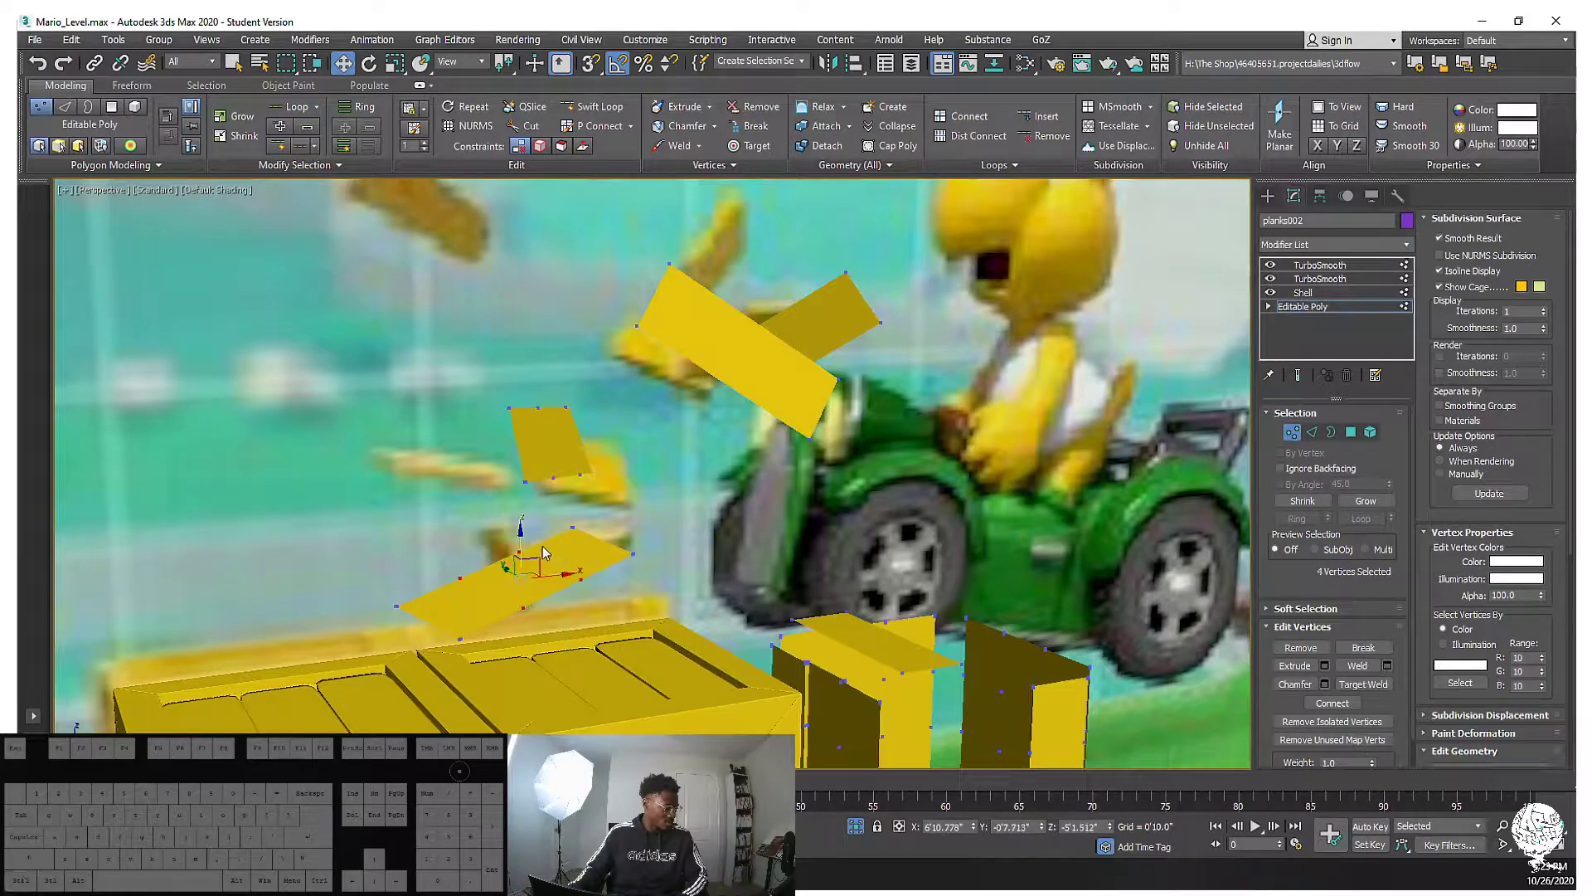
{"action": "left_click_drag", "start_coordinate": [517, 536], "coordinate": [518, 525]}
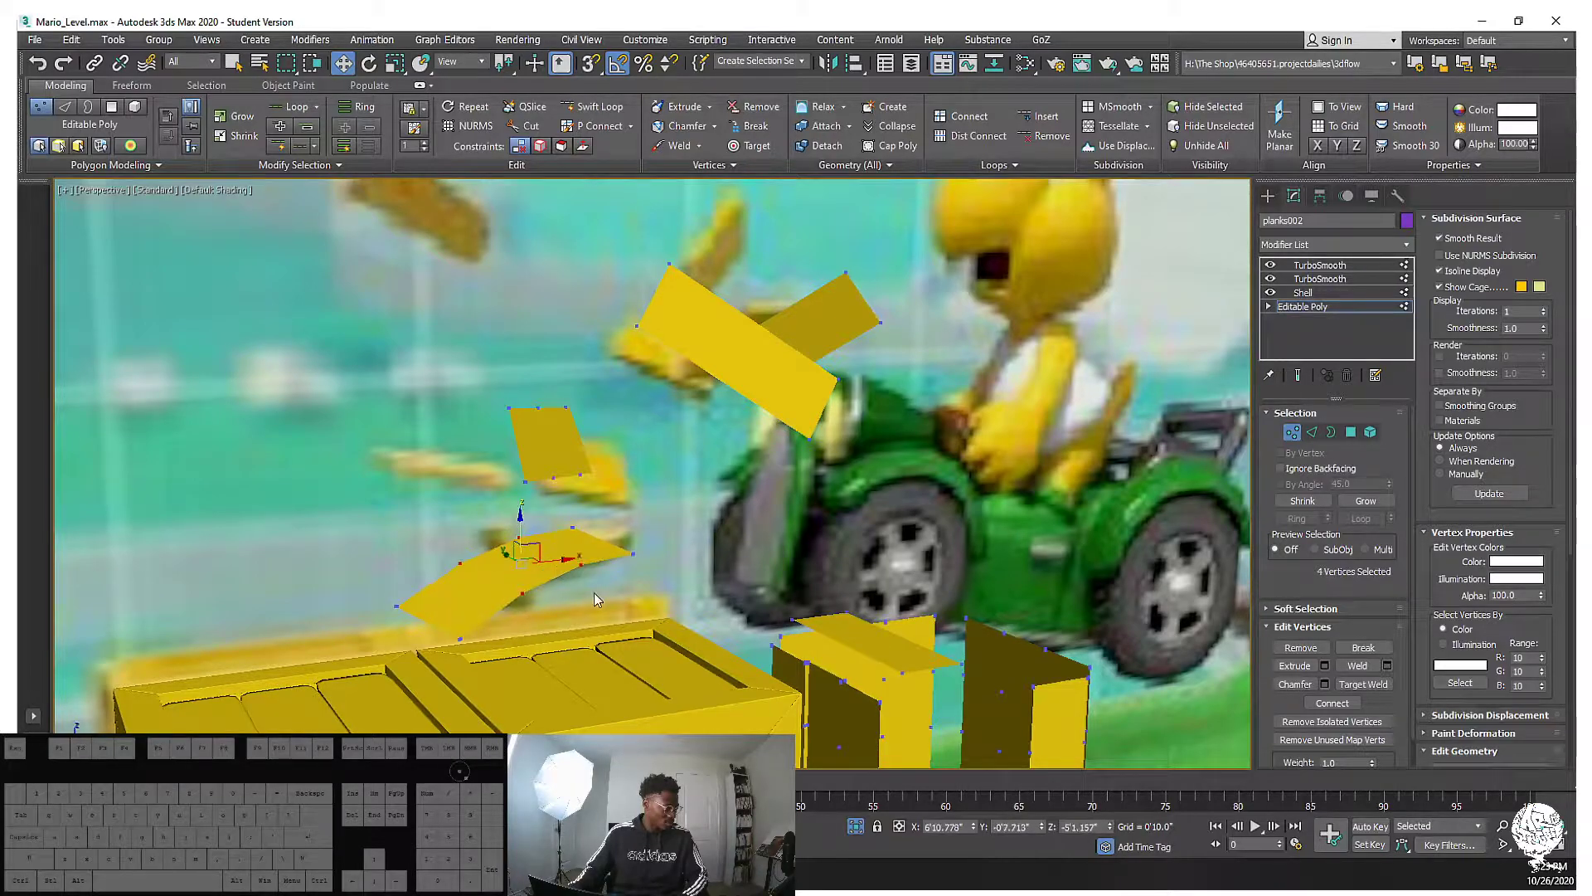
{"action": "left_click_drag", "start_coordinate": [661, 576], "coordinate": [594, 535]}
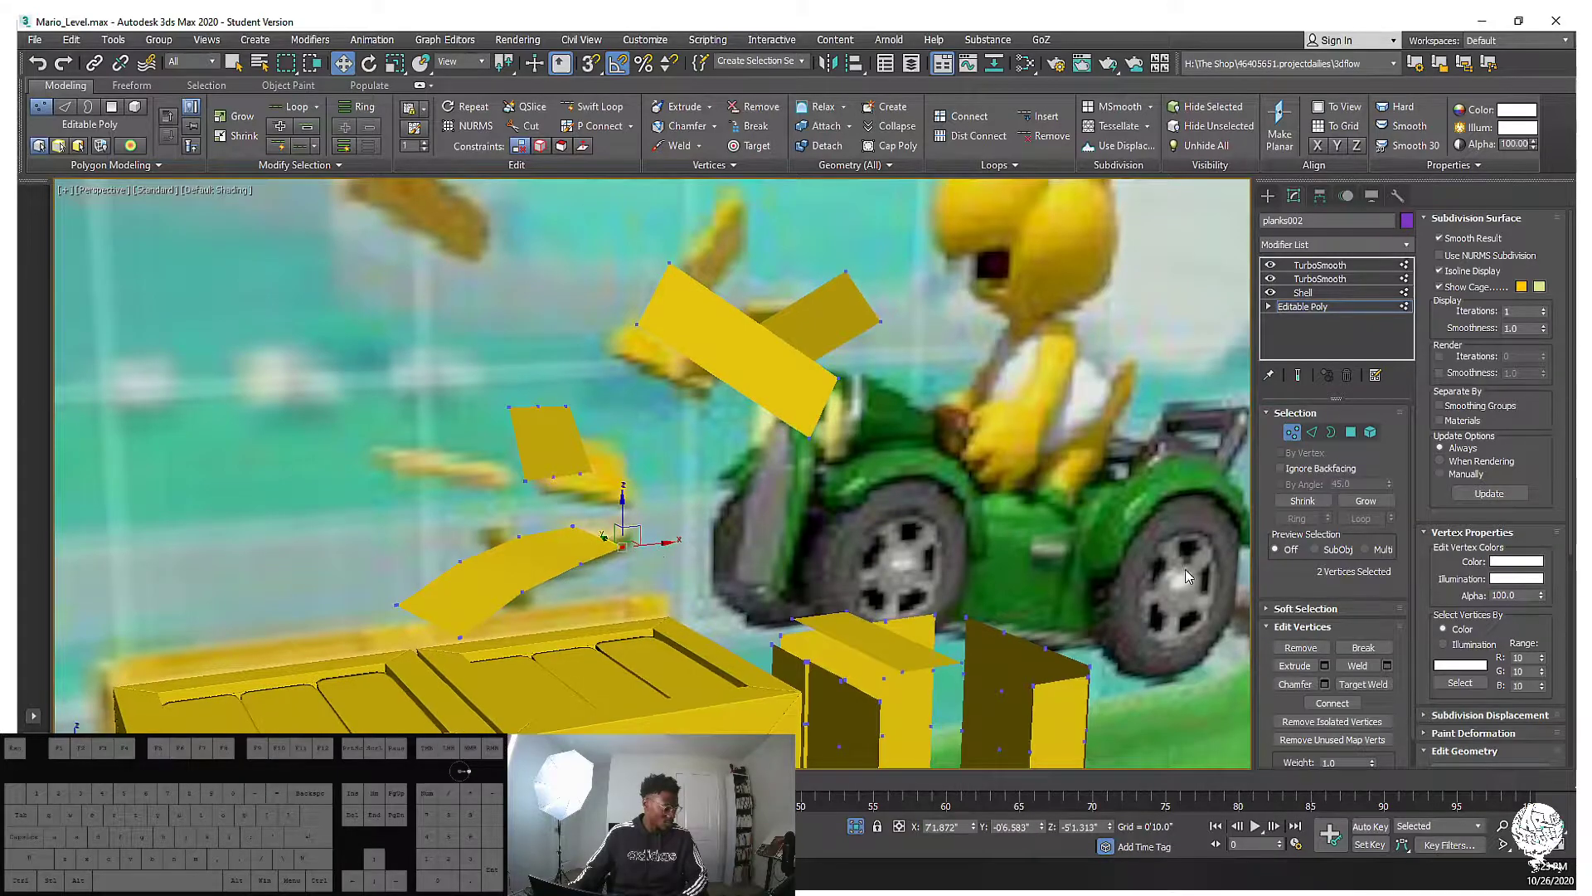
Select the bent board as an element, rotate it so that its ends curve upward, and scale it down
{"action": "left_click", "coordinate": [1371, 433]}
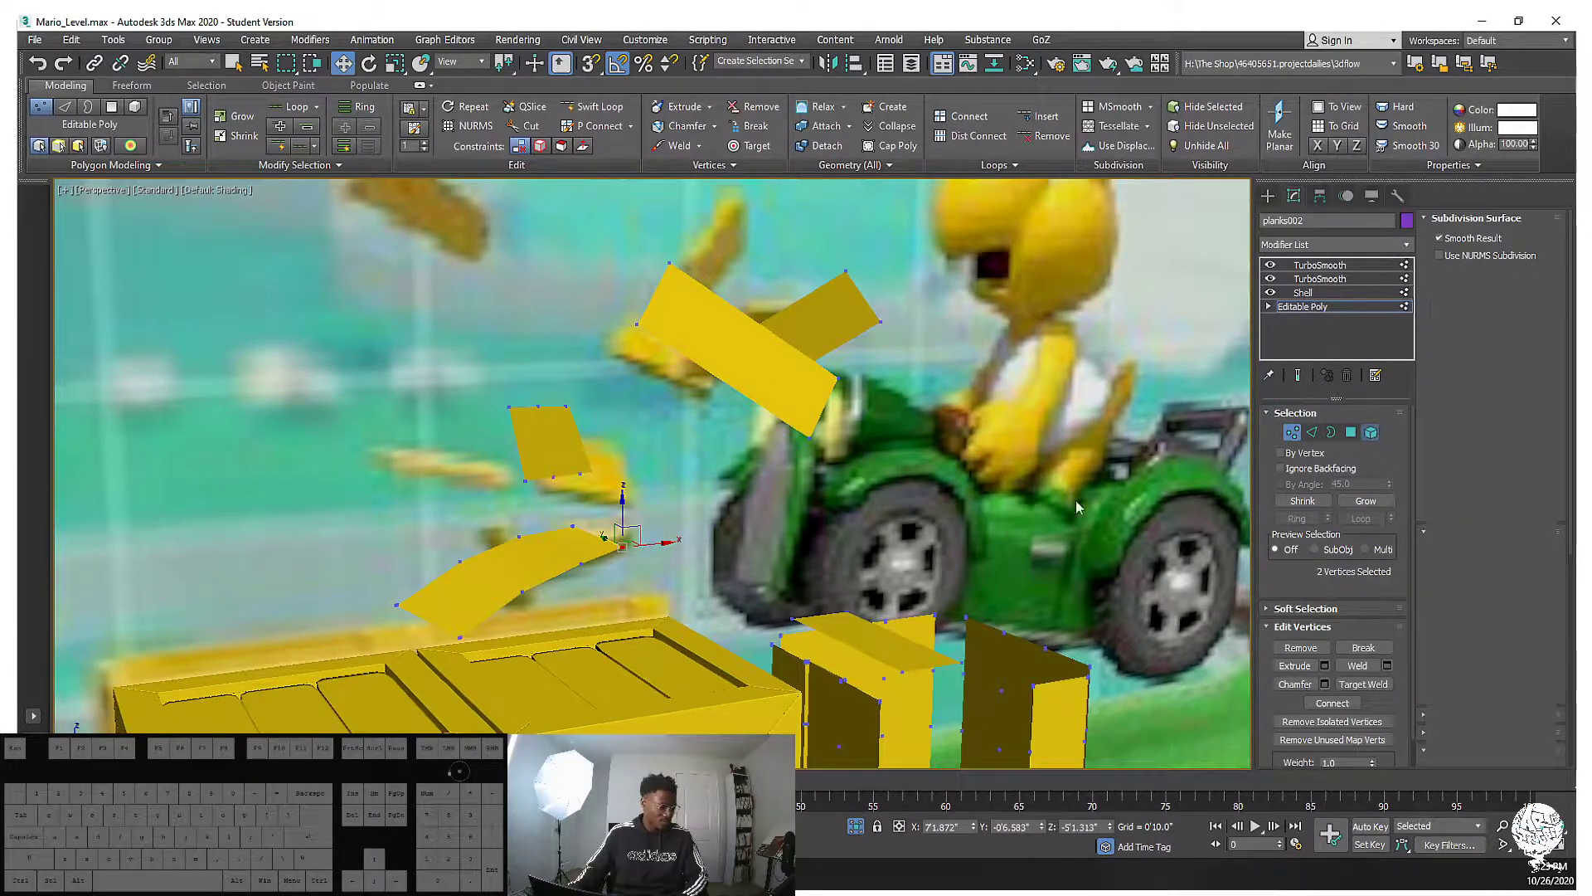
{"action": "left_click", "coordinate": [509, 554]}
{"action": "key", "text": "e"}
{"action": "mouse_move", "coordinate": [534, 554]}
{"action": "left_mouse_down"}
{"action": "mouse_move", "coordinate": [480, 507]}
{"action": "mouse_move", "coordinate": [664, 520]}
{"action": "mouse_move", "coordinate": [621, 490]}
{"action": "mouse_move", "coordinate": [501, 579]}
{"action": "mouse_move", "coordinate": [507, 502]}
{"action": "mouse_move", "coordinate": [533, 569]}
{"action": "left_mouse_up"}
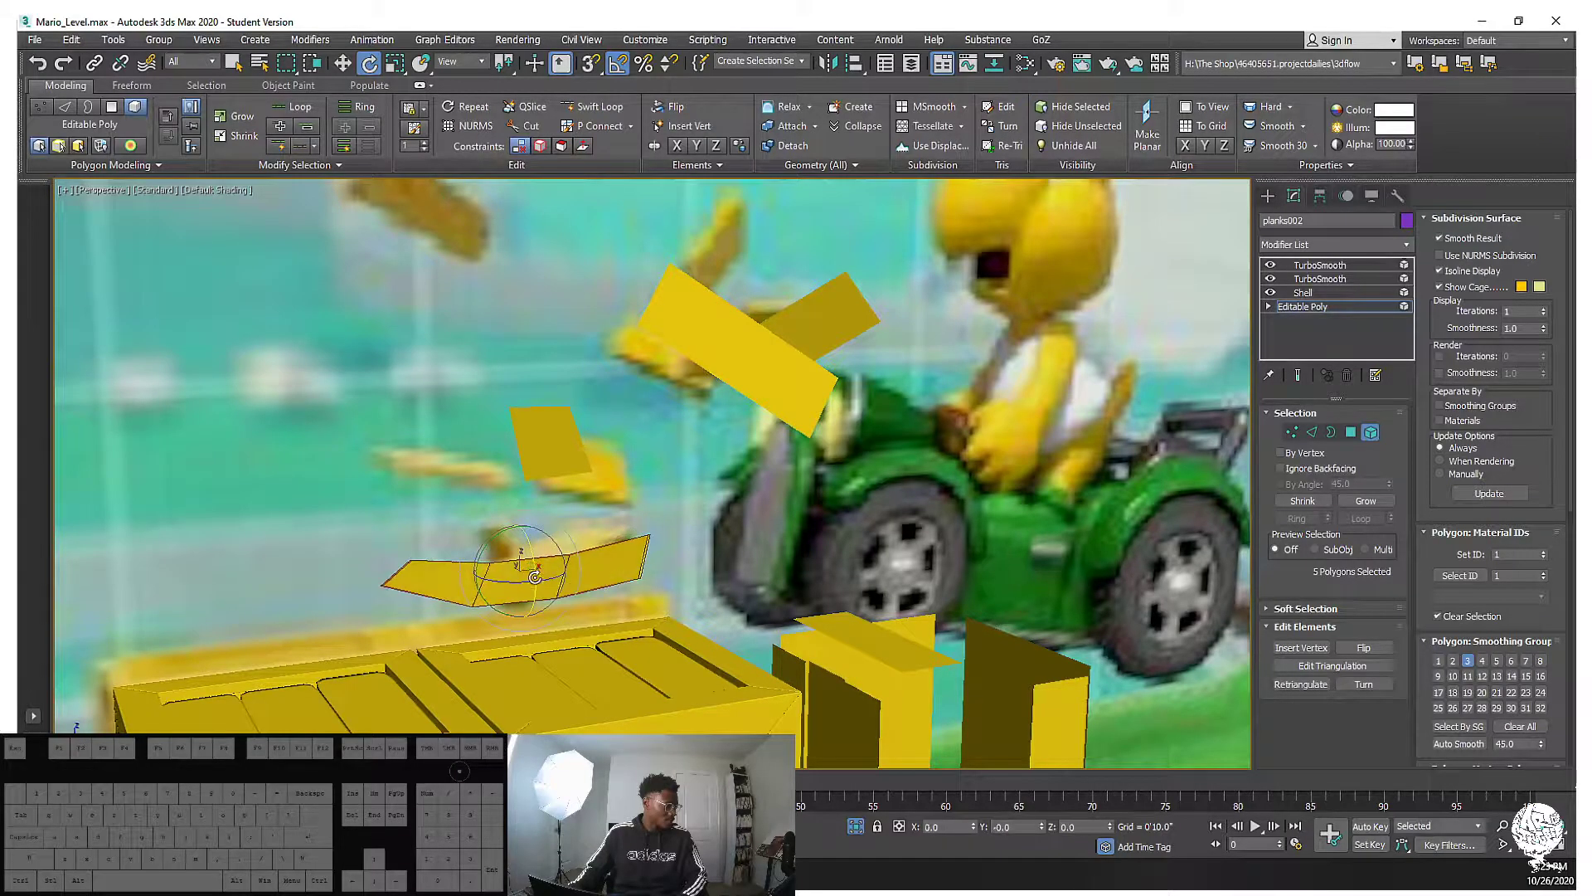
{"action": "middle_click_drag", "start_coordinate": [538, 575], "coordinate": [531, 588]}
{"action": "key", "text": "r"}
{"action": "left_click_drag", "start_coordinate": [500, 582], "coordinate": [577, 542]}
Move the bent board over the reference's lowest debris piece and rotate it to match that piece's slant
{"action": "key", "text": "w"}
{"action": "middle_click_drag", "start_coordinate": [566, 546], "coordinate": [594, 532]}
{"action": "key", "text": "e"}
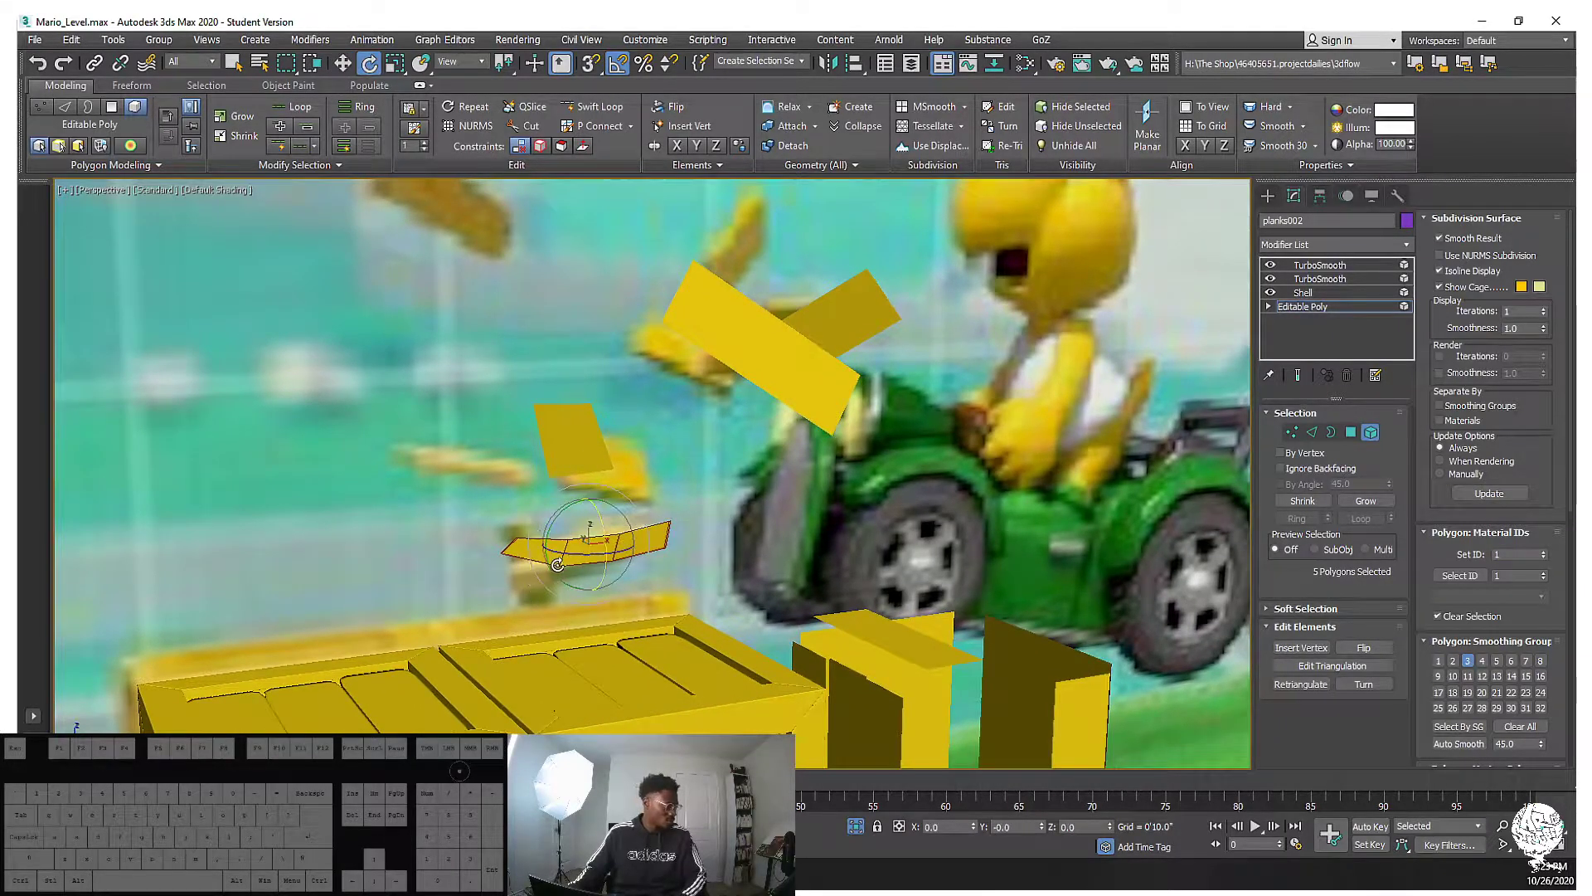
{"action": "left_click_drag", "start_coordinate": [565, 550], "coordinate": [594, 544]}
{"action": "middle_click_drag", "start_coordinate": [584, 549], "coordinate": [665, 489]}
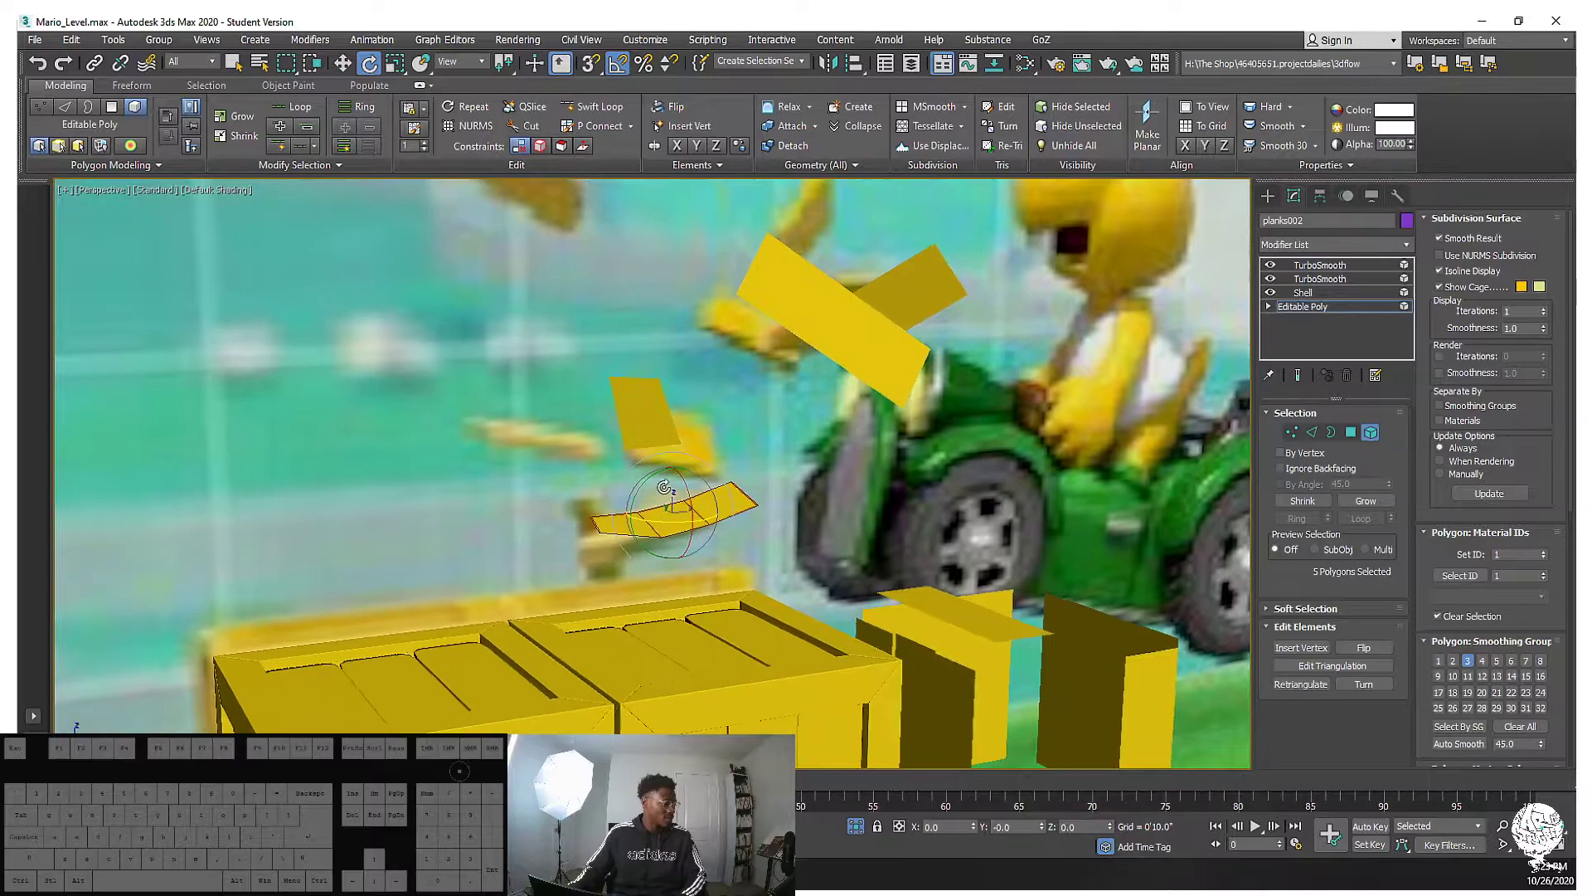
{"action": "key", "text": "w"}
Lower the short loose board onto the reference piece above the bent board and rotate it to match
{"action": "left_click", "coordinate": [647, 419]}
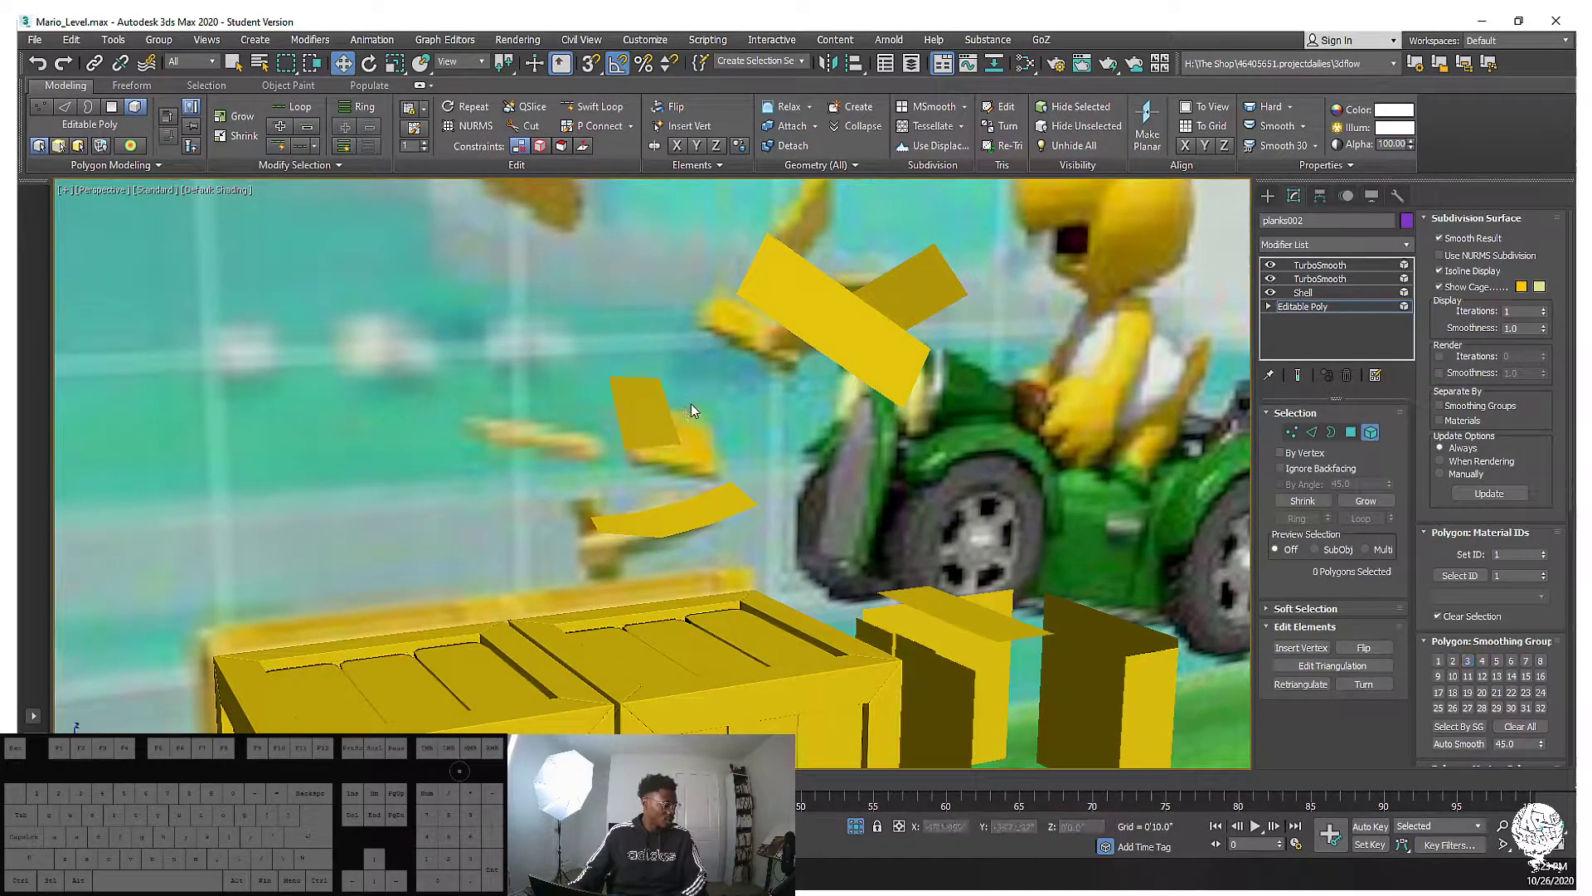
{"action": "left_click_drag", "start_coordinate": [668, 387], "coordinate": [665, 445]}
{"action": "key", "text": "e"}
{"action": "key", "text": "w"}
{"action": "middle_click_drag", "start_coordinate": [548, 386], "coordinate": [774, 432]}
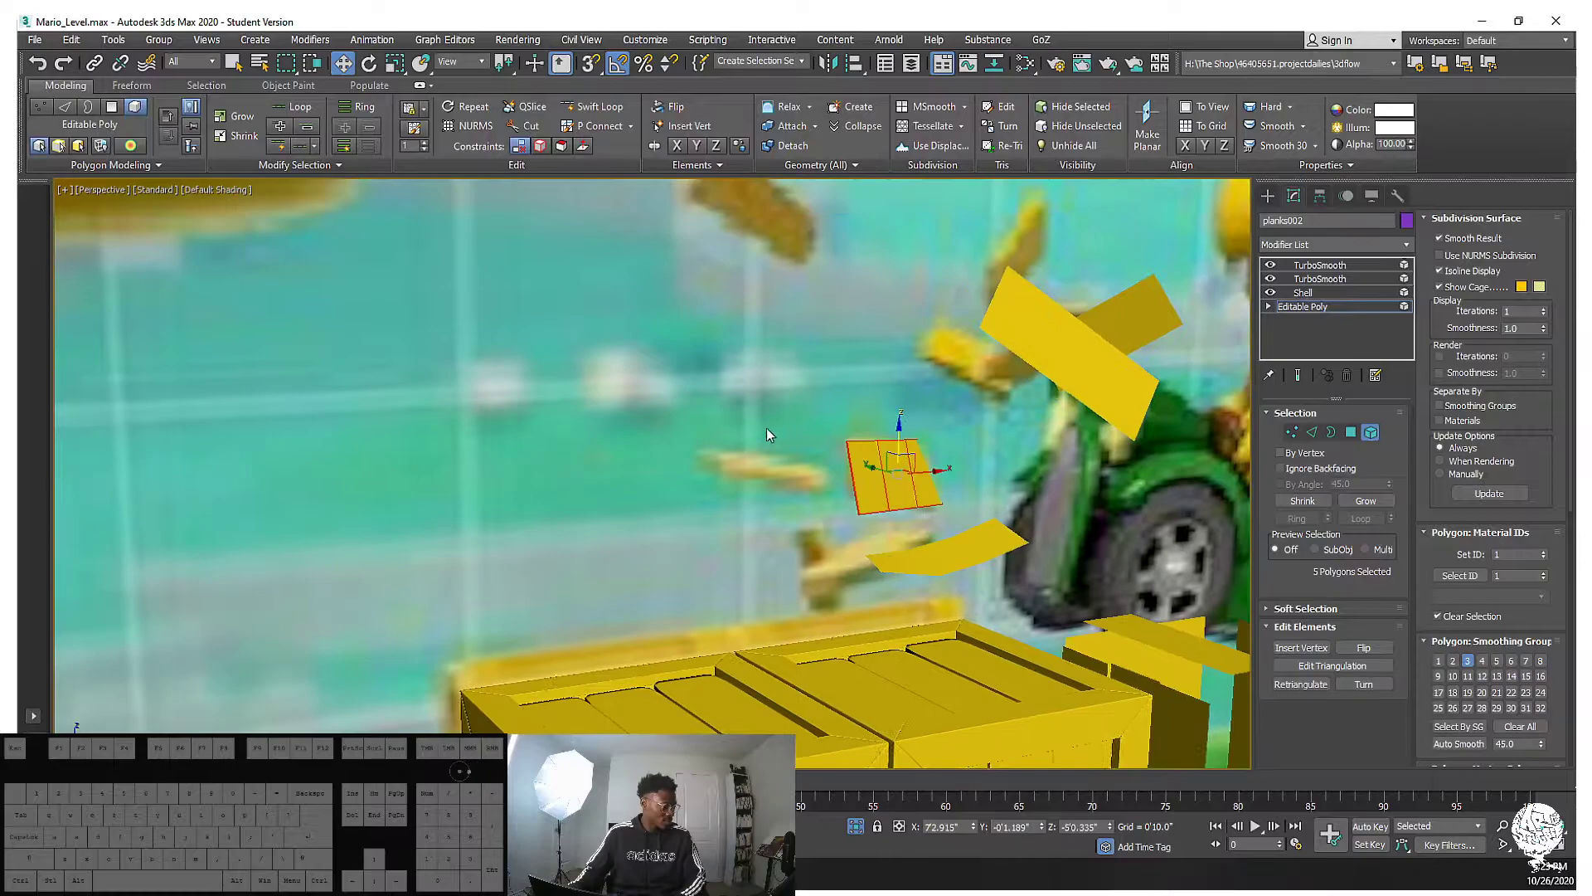
{"action": "scroll", "coordinate": [775, 432], "scroll_direction": "down", "scroll_amount": 5}
{"action": "middle_click_drag", "start_coordinate": [713, 373], "coordinate": [773, 425]}
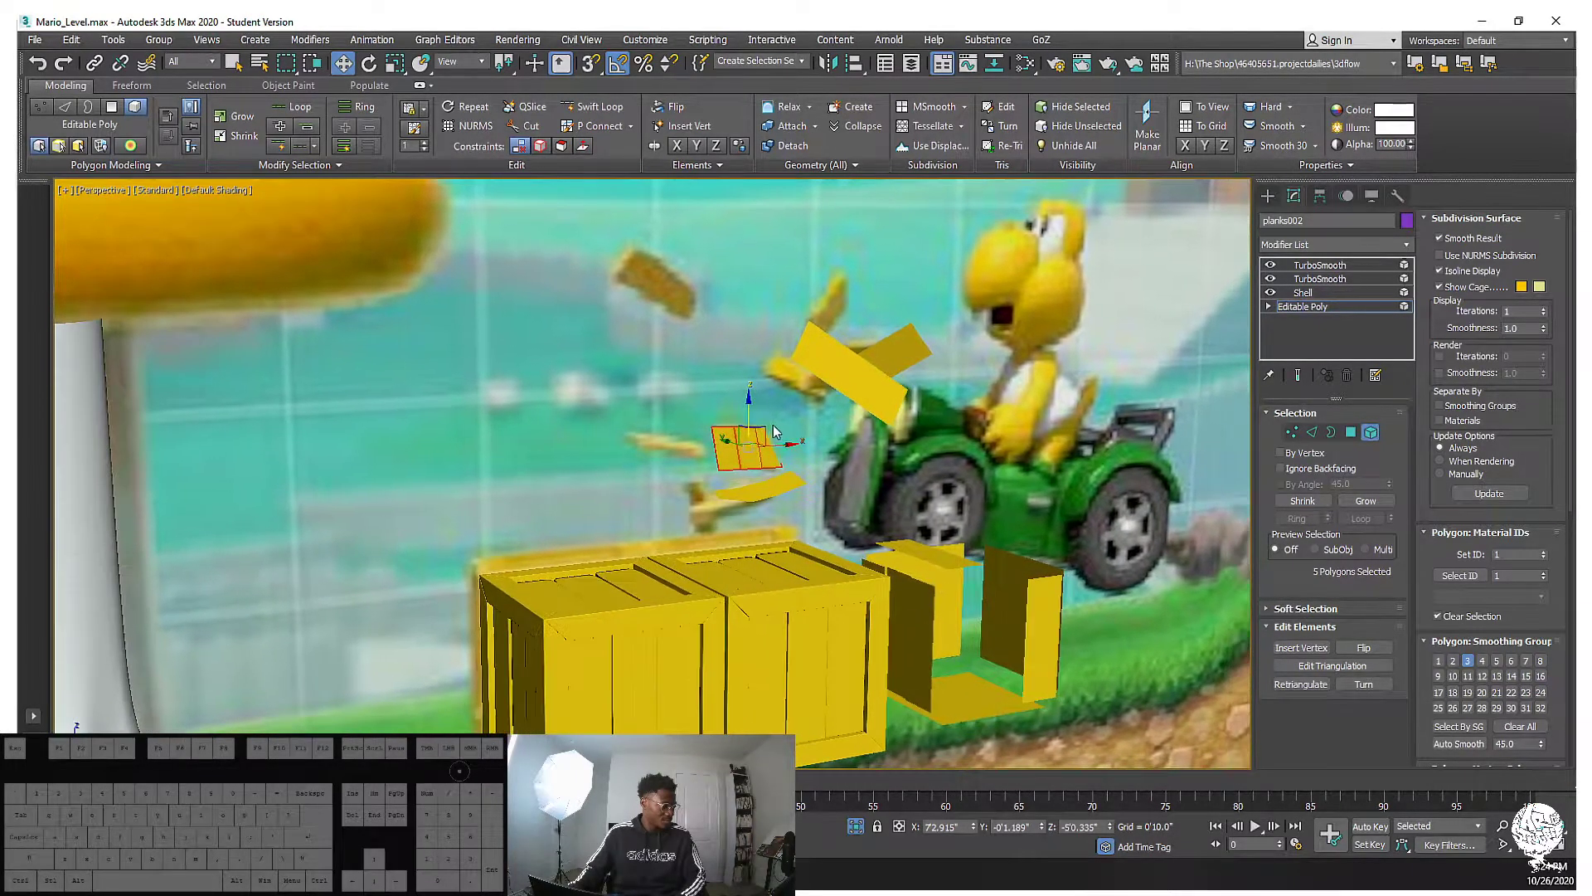
Move a back board from the copied planks to the thin debris piece farthest from the kart, rotating it to a slant
{"action": "left_click", "coordinate": [935, 585]}
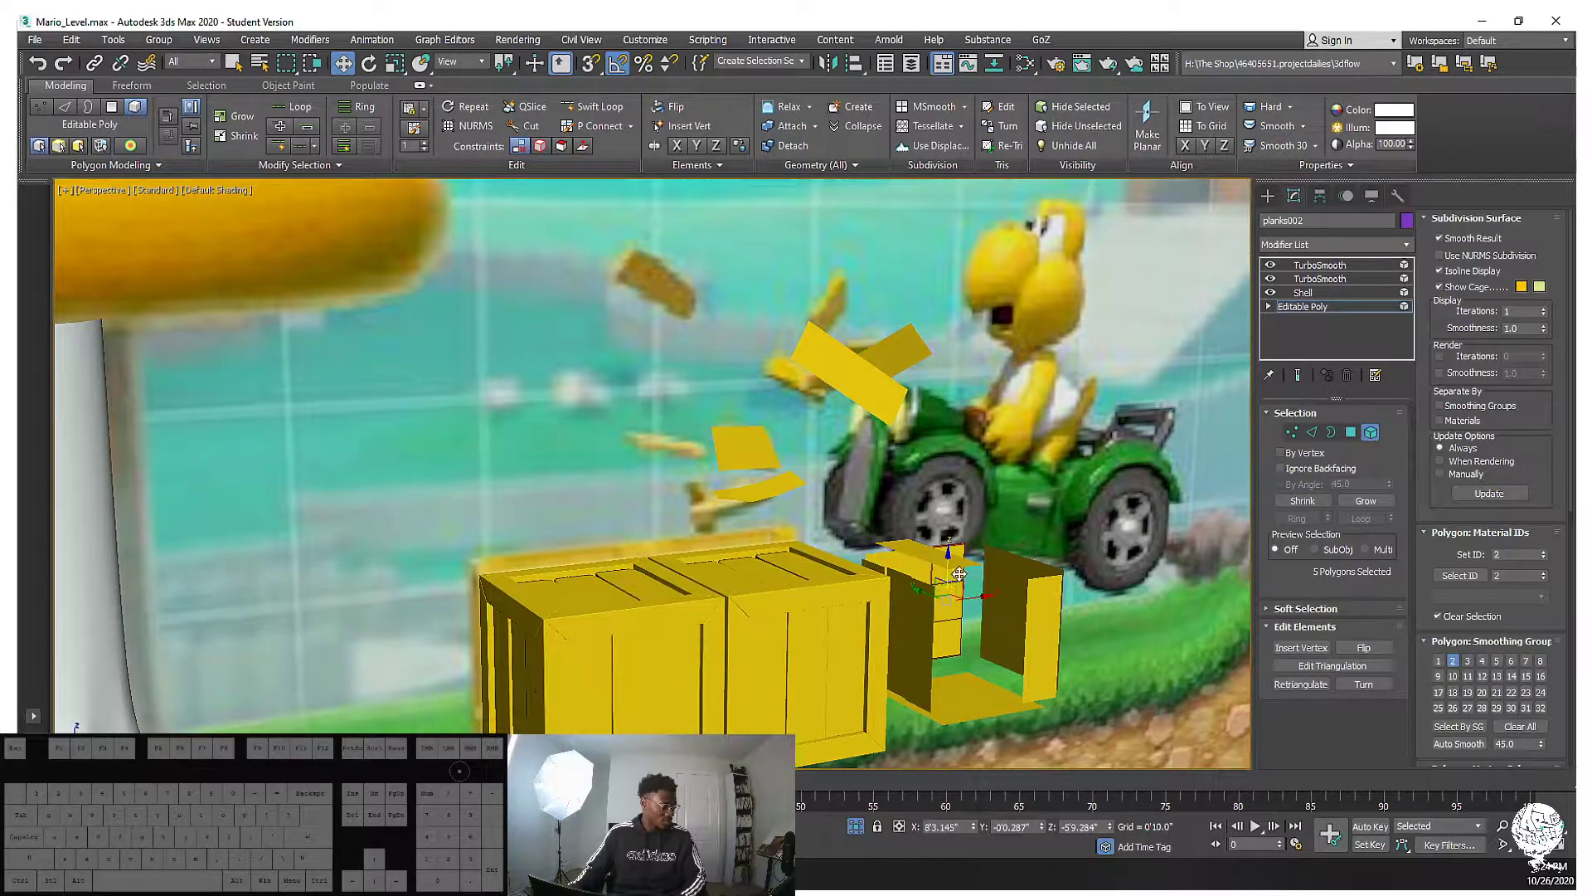
{"action": "left_click_drag", "start_coordinate": [963, 586], "coordinate": [676, 453]}
{"action": "key", "text": "e"}
{"action": "left_click_drag", "start_coordinate": [604, 408], "coordinate": [658, 417]}
{"action": "middle_click_drag", "start_coordinate": [633, 408], "coordinate": [529, 402]}
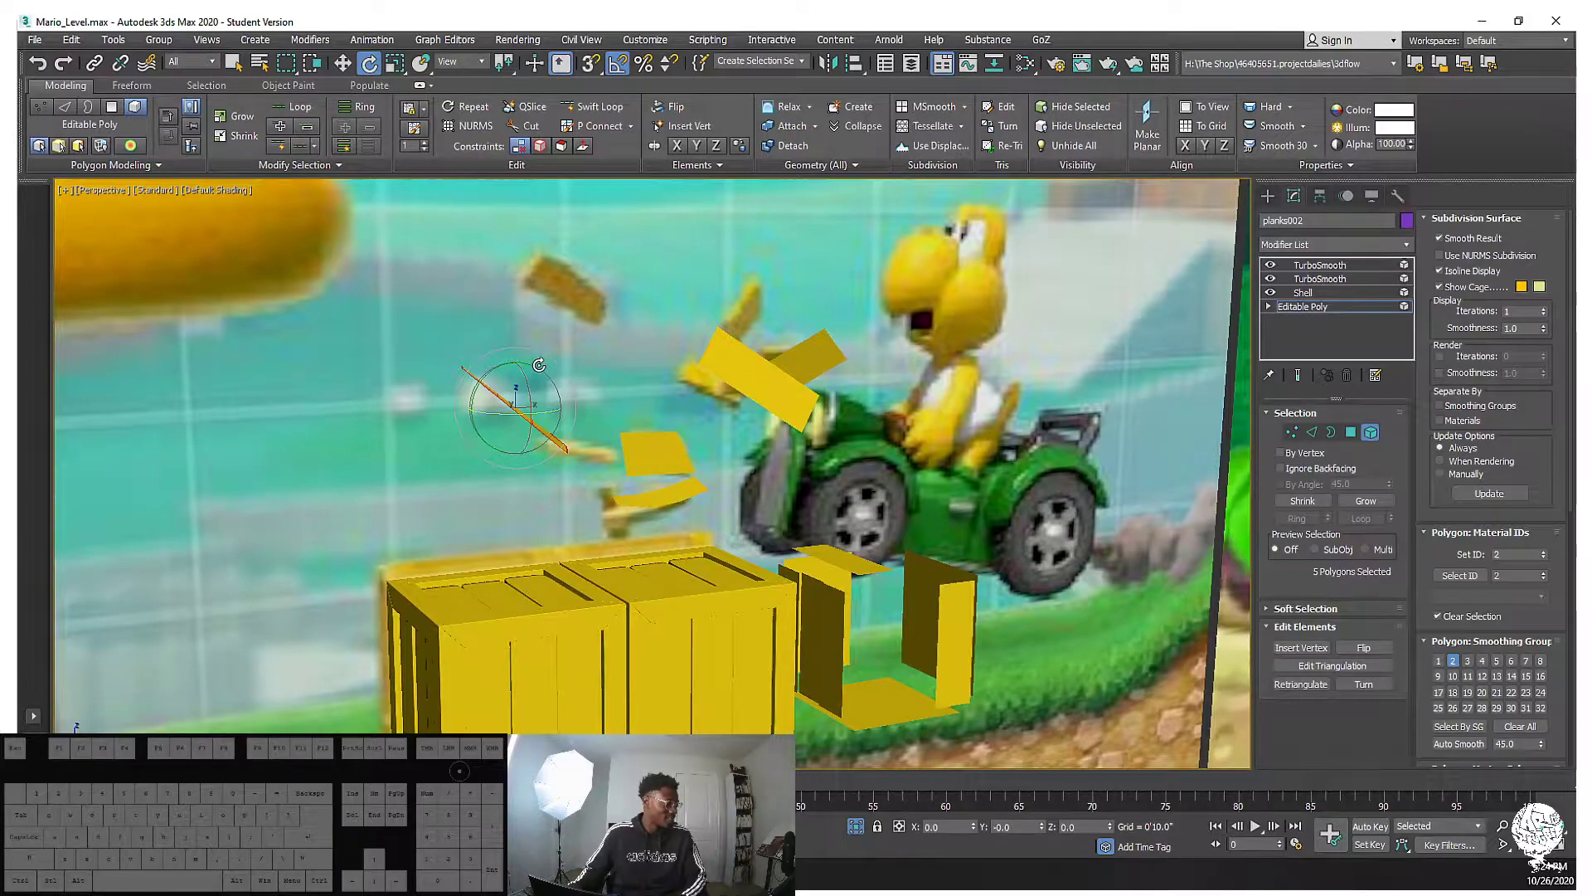
{"action": "key", "text": "w"}
{"action": "left_click_drag", "start_coordinate": [538, 388], "coordinate": [560, 447]}
Scale down this slanted board and fine-tune its rotation to follow the thin reference piece
{"action": "key", "text": "e"}
{"action": "key", "text": "r"}
{"action": "left_click_drag", "start_coordinate": [546, 430], "coordinate": [552, 464]}
{"action": "key", "text": "e"}
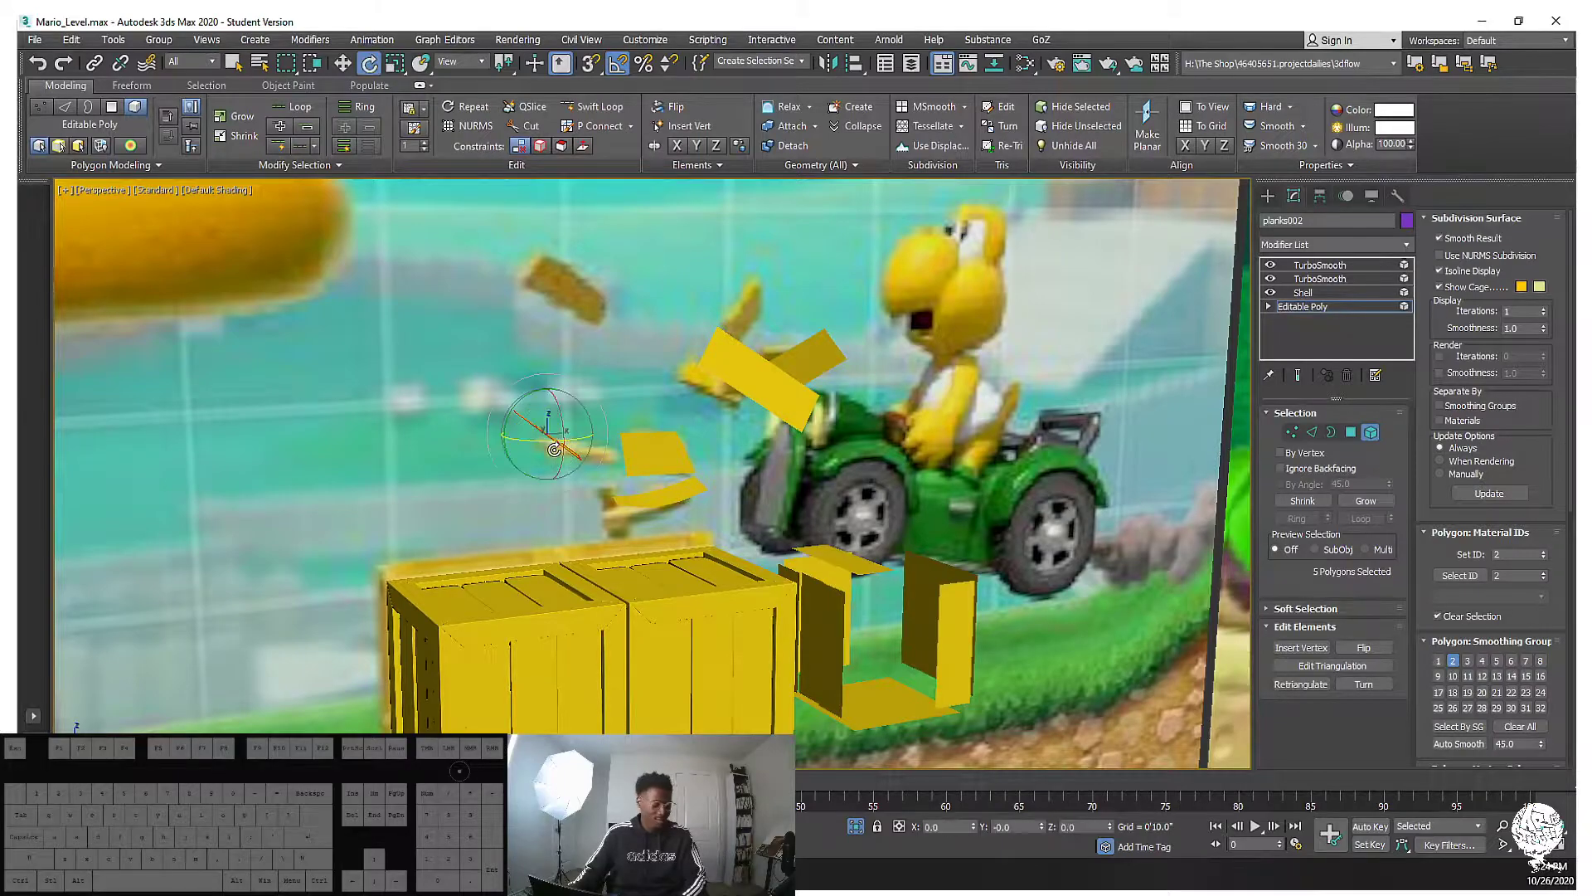
{"action": "mouse_move", "coordinate": [561, 410]}
{"action": "left_mouse_down"}
{"action": "mouse_move", "coordinate": [575, 433]}
{"action": "mouse_move", "coordinate": [515, 395]}
{"action": "mouse_move", "coordinate": [497, 411]}
{"action": "mouse_move", "coordinate": [503, 391]}
{"action": "mouse_move", "coordinate": [596, 428]}
{"action": "mouse_move", "coordinate": [591, 485]}
{"action": "mouse_move", "coordinate": [545, 441]}
{"action": "mouse_move", "coordinate": [552, 420]}
{"action": "mouse_move", "coordinate": [576, 424]}
{"action": "left_mouse_up"}
{"action": "key", "text": "w"}
{"action": "key", "text": "e"}
{"action": "key", "text": "w"}
Set the copied planks' Shell inner amount to 0'0.23" and view the boards with the full modifier stack applied
{"action": "left_click", "coordinate": [1307, 294]}
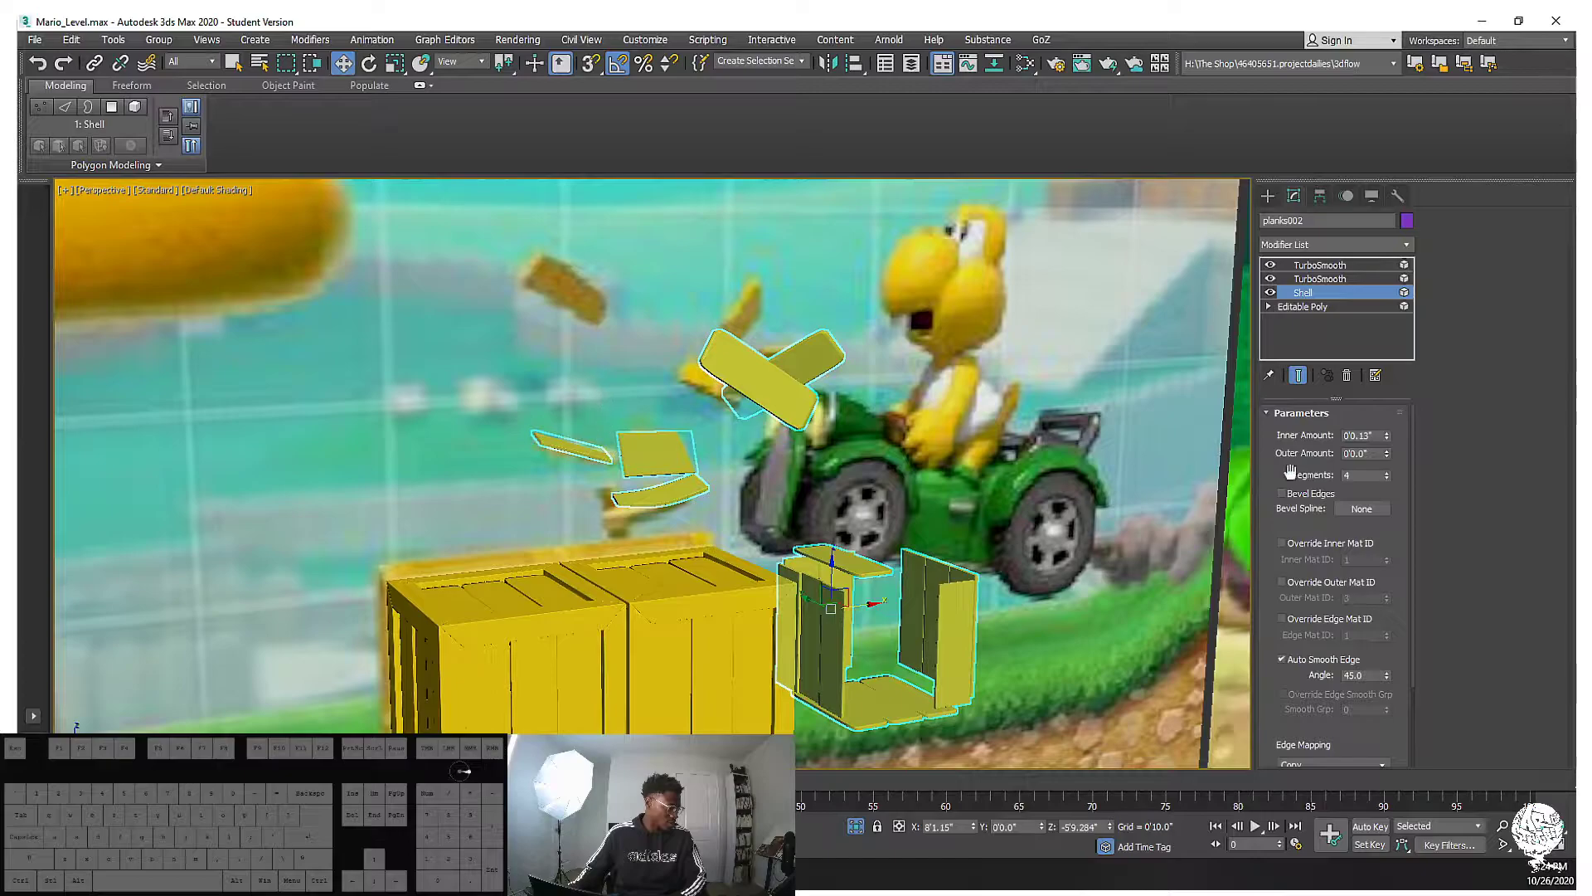
{"action": "left_click_drag", "start_coordinate": [1388, 433], "coordinate": [1389, 427]}
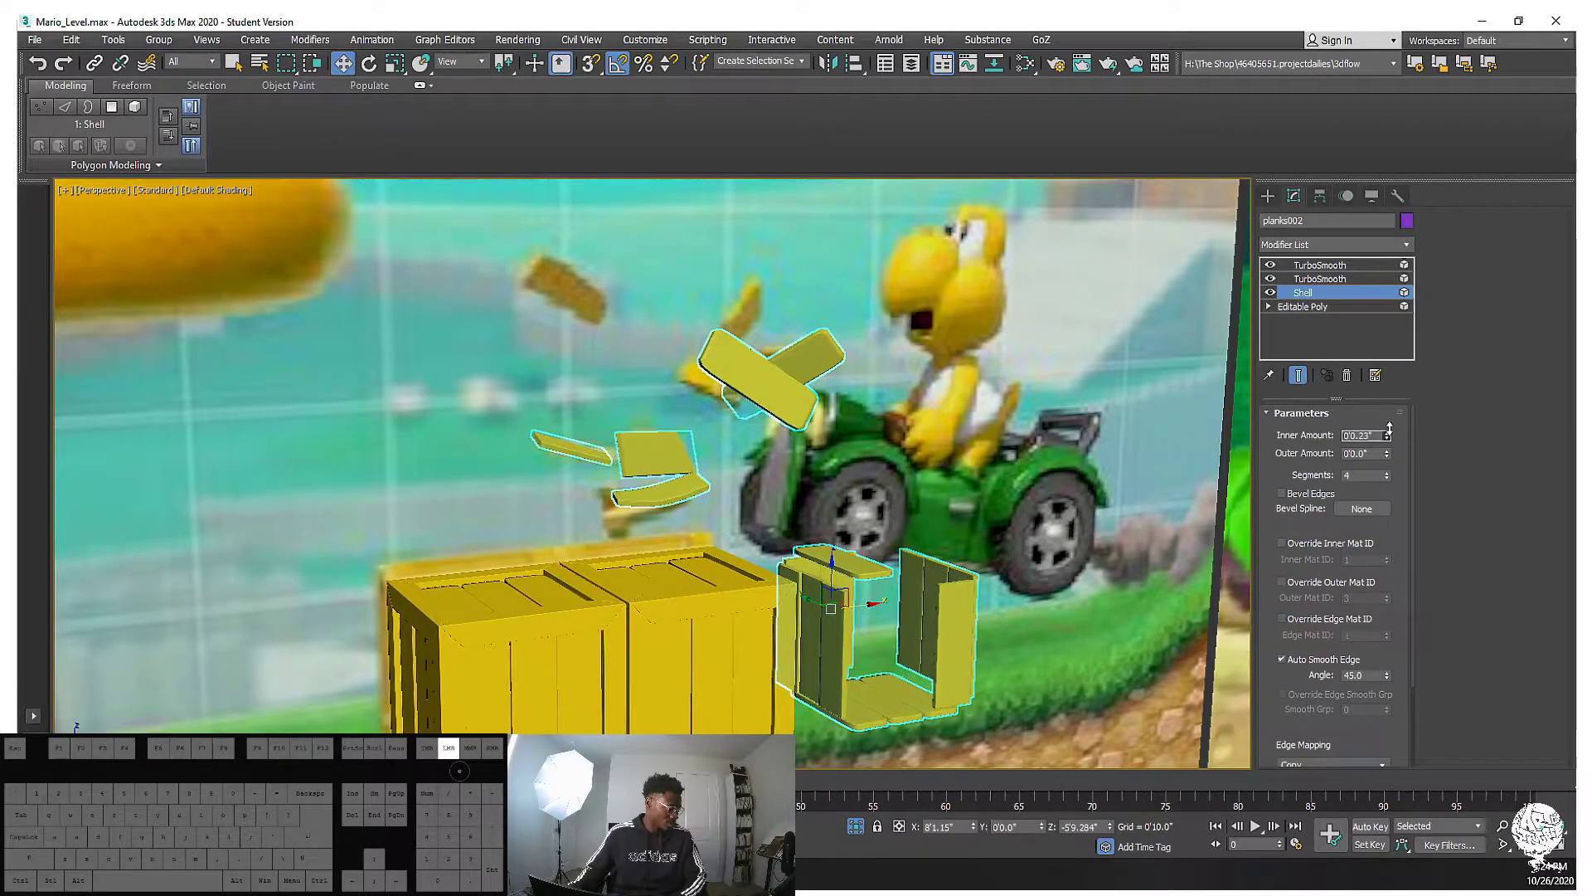
{"action": "middle_click_drag", "start_coordinate": [866, 609], "coordinate": [877, 538]}
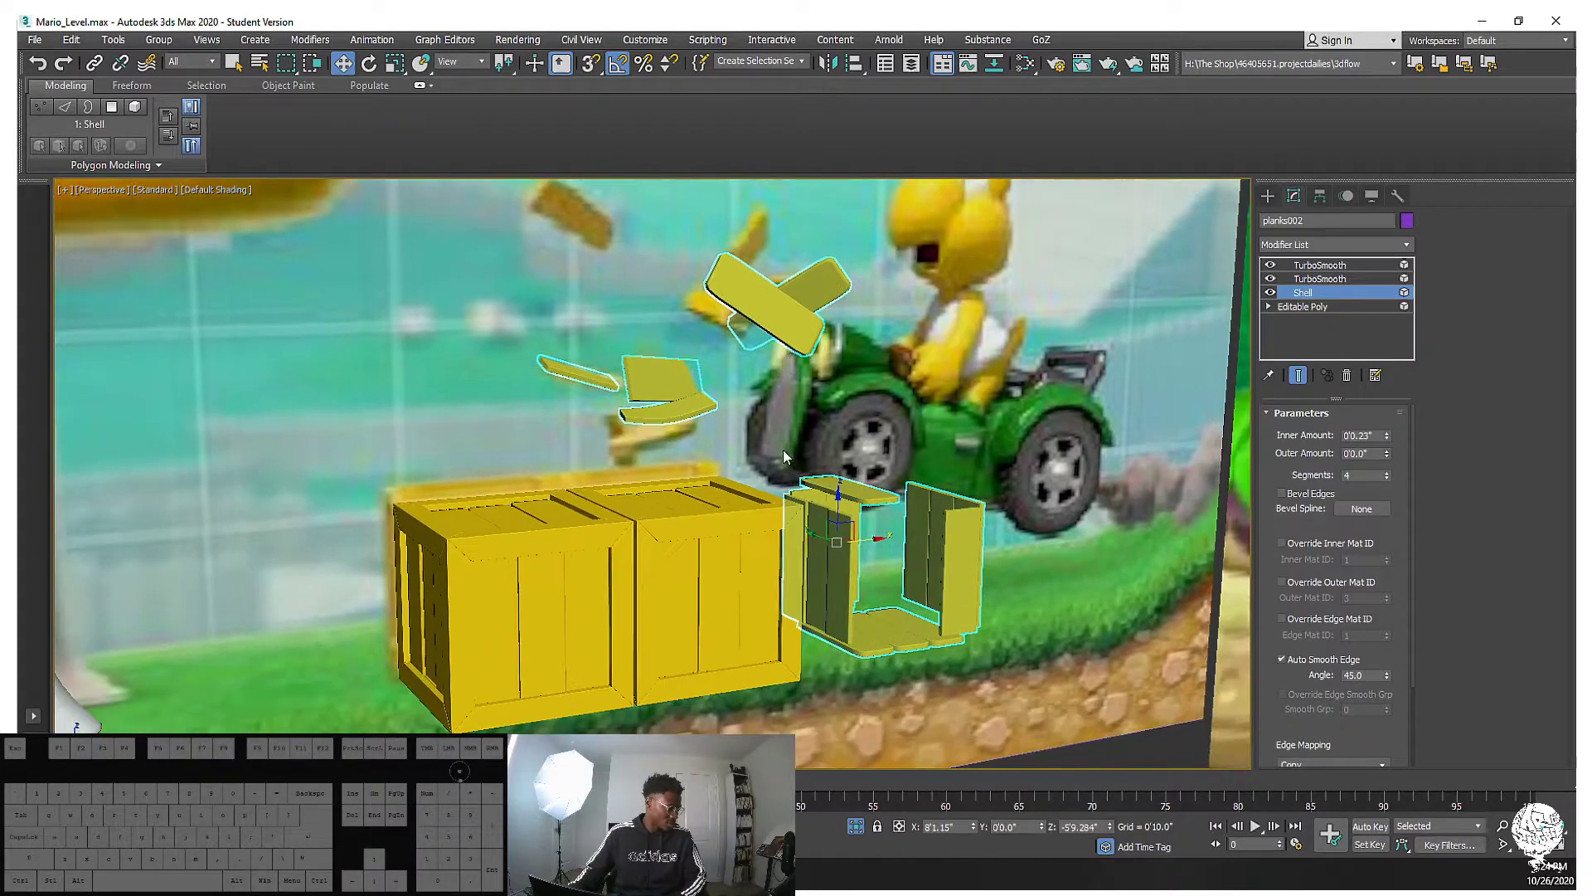
{"action": "left_click", "coordinate": [1319, 264]}
Back in the Editable Poly, select another board of the copied planks and raise it to the uppermost debris piece
{"action": "left_click", "coordinate": [1318, 307]}
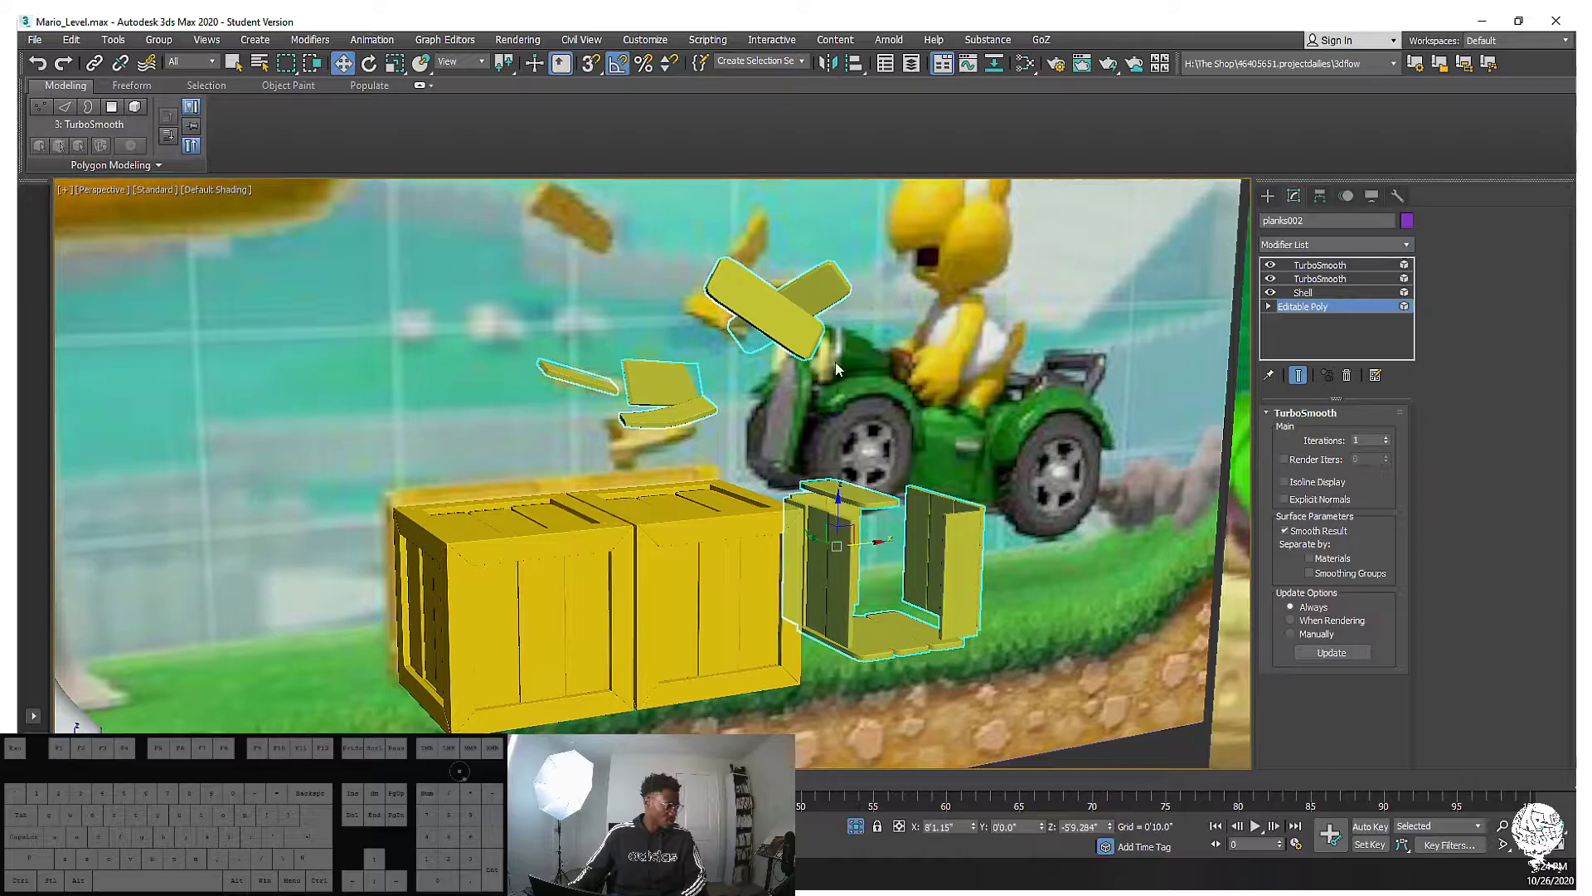
{"action": "middle_click_drag", "start_coordinate": [849, 322], "coordinate": [921, 517], "text": "alt"}
{"action": "left_click", "coordinate": [951, 539]}
{"action": "left_click_drag", "start_coordinate": [952, 526], "coordinate": [626, 241]}
{"action": "middle_click_drag", "start_coordinate": [626, 241], "coordinate": [628, 334]}
Rotate the raised board to the slant of the uppermost reference piece and move it into place over that piece
{"action": "key", "text": "e"}
{"action": "left_click_drag", "start_coordinate": [630, 325], "coordinate": [554, 352]}
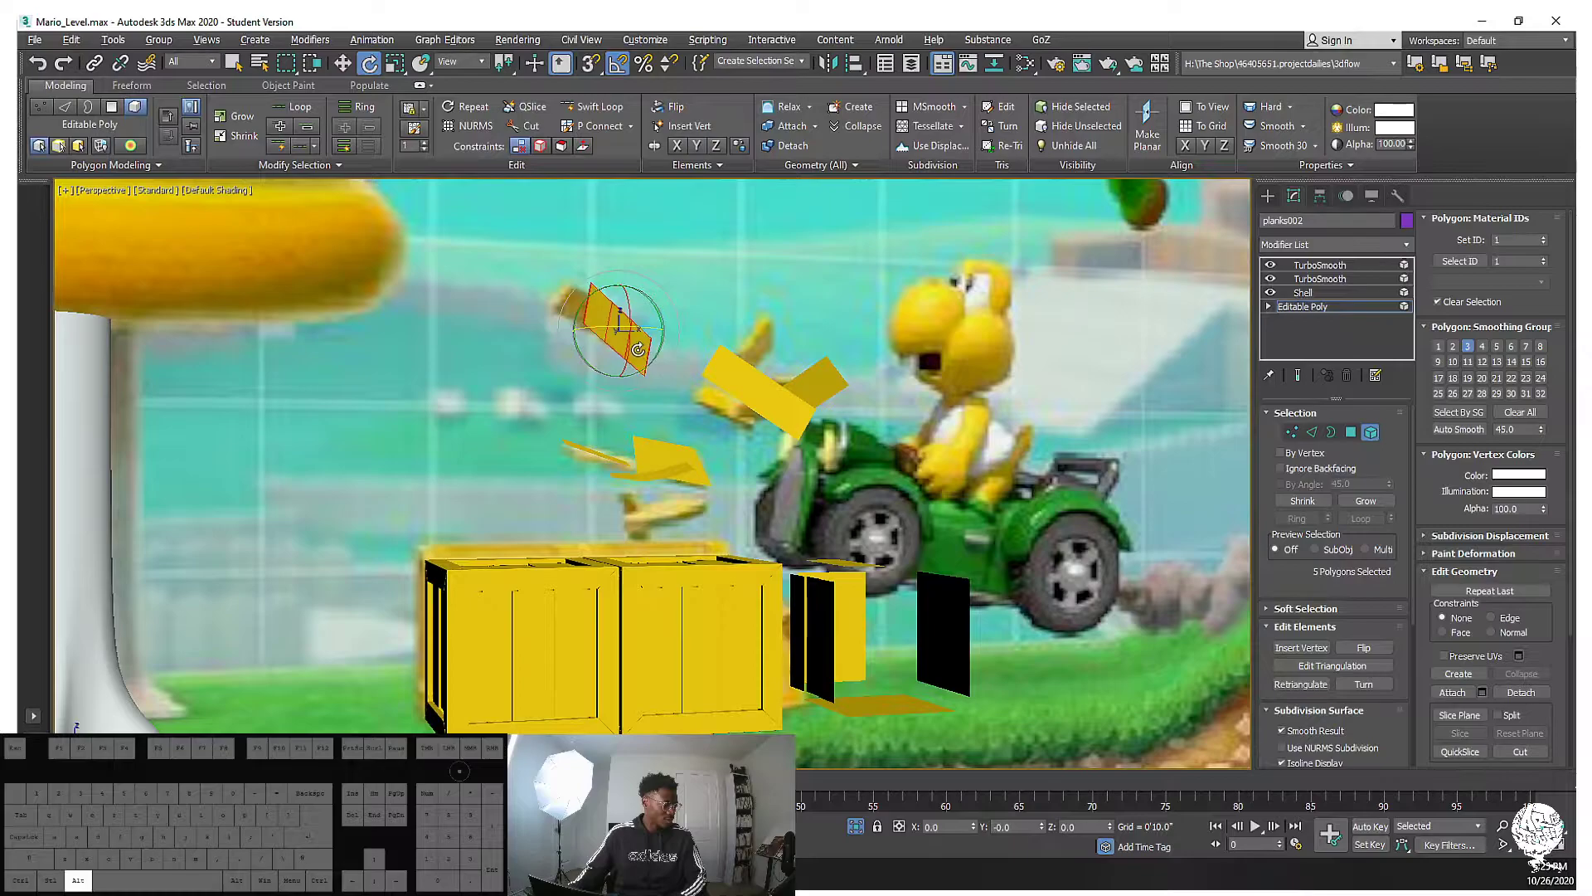
{"action": "middle_click_drag", "start_coordinate": [607, 330], "coordinate": [597, 313], "text": "alt"}
{"action": "key", "text": "w"}
{"action": "left_click_drag", "start_coordinate": [621, 315], "coordinate": [587, 262]}
{"action": "middle_click_drag", "start_coordinate": [588, 262], "coordinate": [568, 256], "text": "alt"}
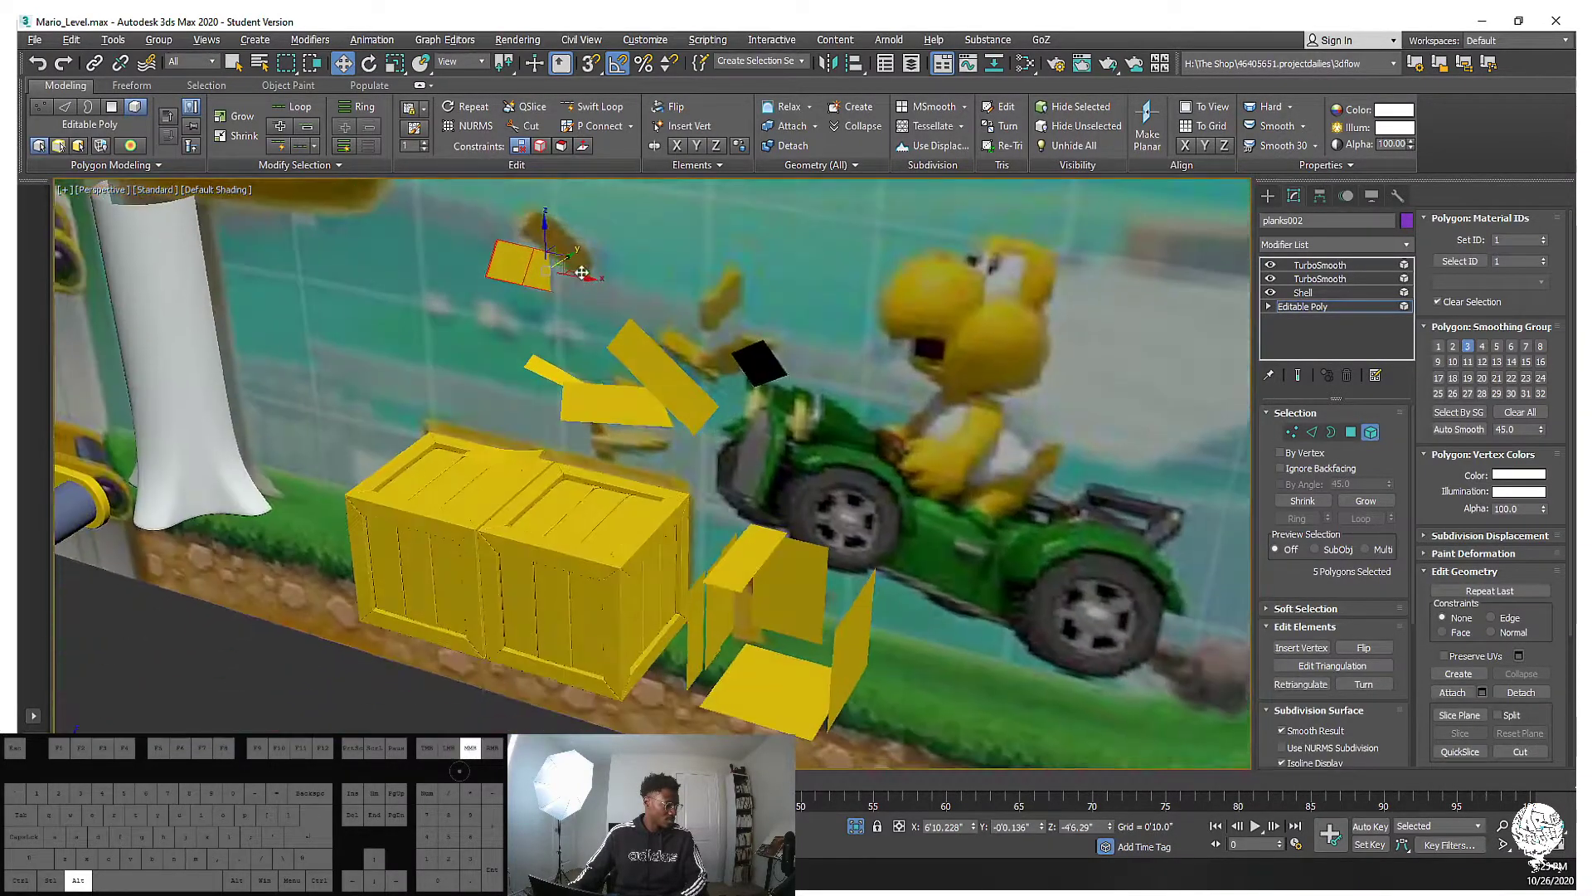
Nudge the raised board in depth and height so it lies closer over the uppermost reference debris piece
{"action": "left_click_drag", "start_coordinate": [569, 265], "coordinate": [589, 283]}
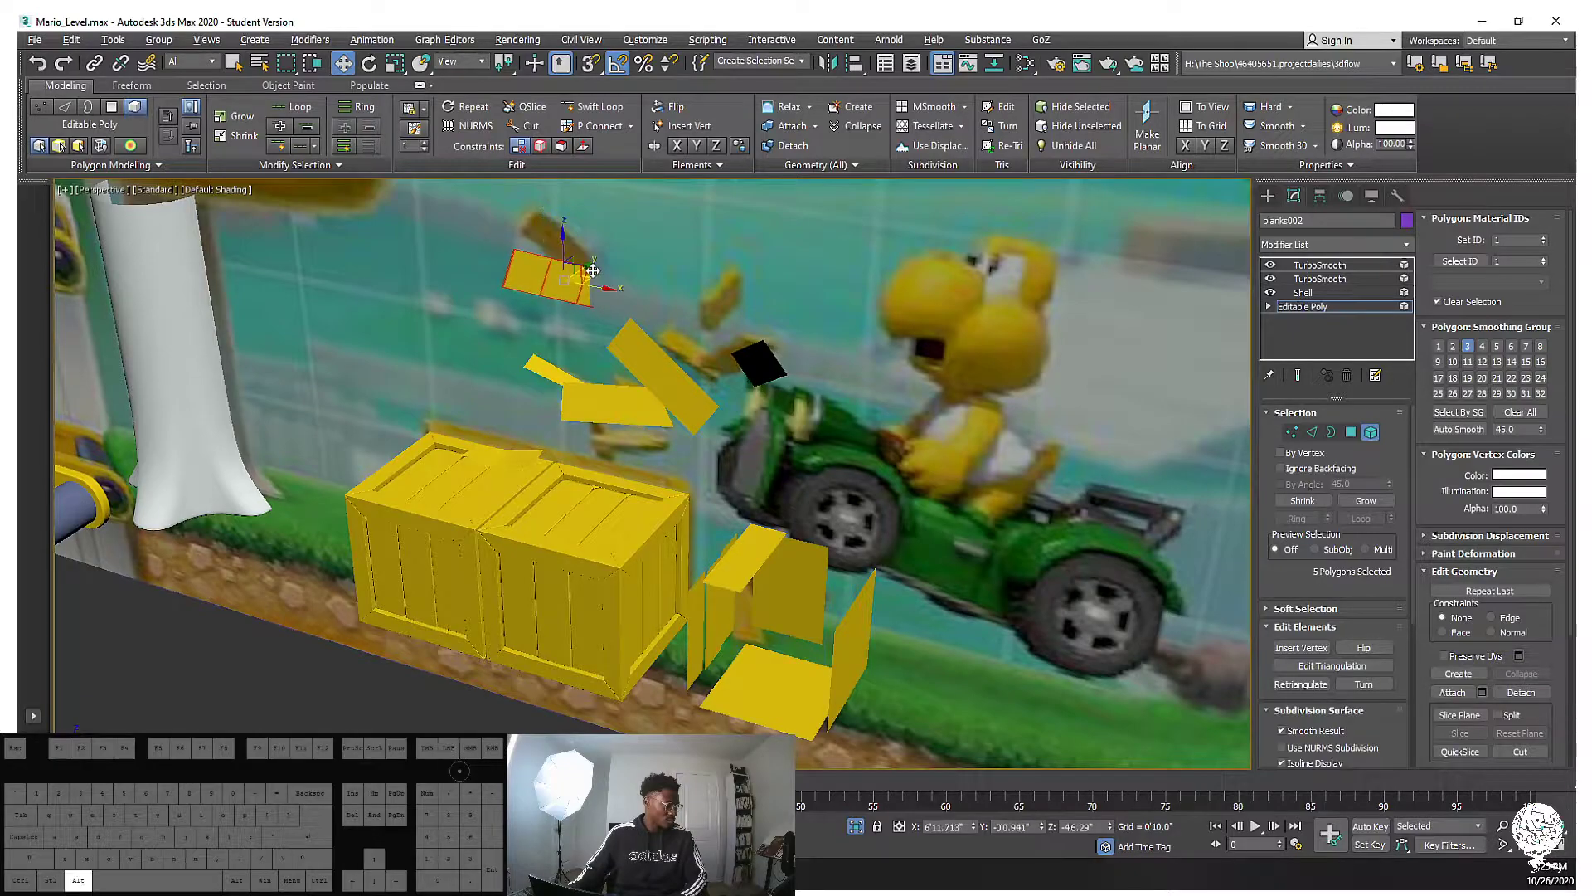
{"action": "middle_click_drag", "start_coordinate": [594, 260], "coordinate": [580, 270], "text": "alt"}
{"action": "mouse_move", "coordinate": [587, 263]}
{"action": "left_mouse_down"}
{"action": "mouse_move", "coordinate": [603, 247]}
{"action": "mouse_move", "coordinate": [595, 264]}
{"action": "left_mouse_up"}
{"action": "middle_click_drag", "start_coordinate": [589, 261], "coordinate": [567, 262], "text": "alt"}
{"action": "left_click_drag", "start_coordinate": [567, 250], "coordinate": [569, 240]}
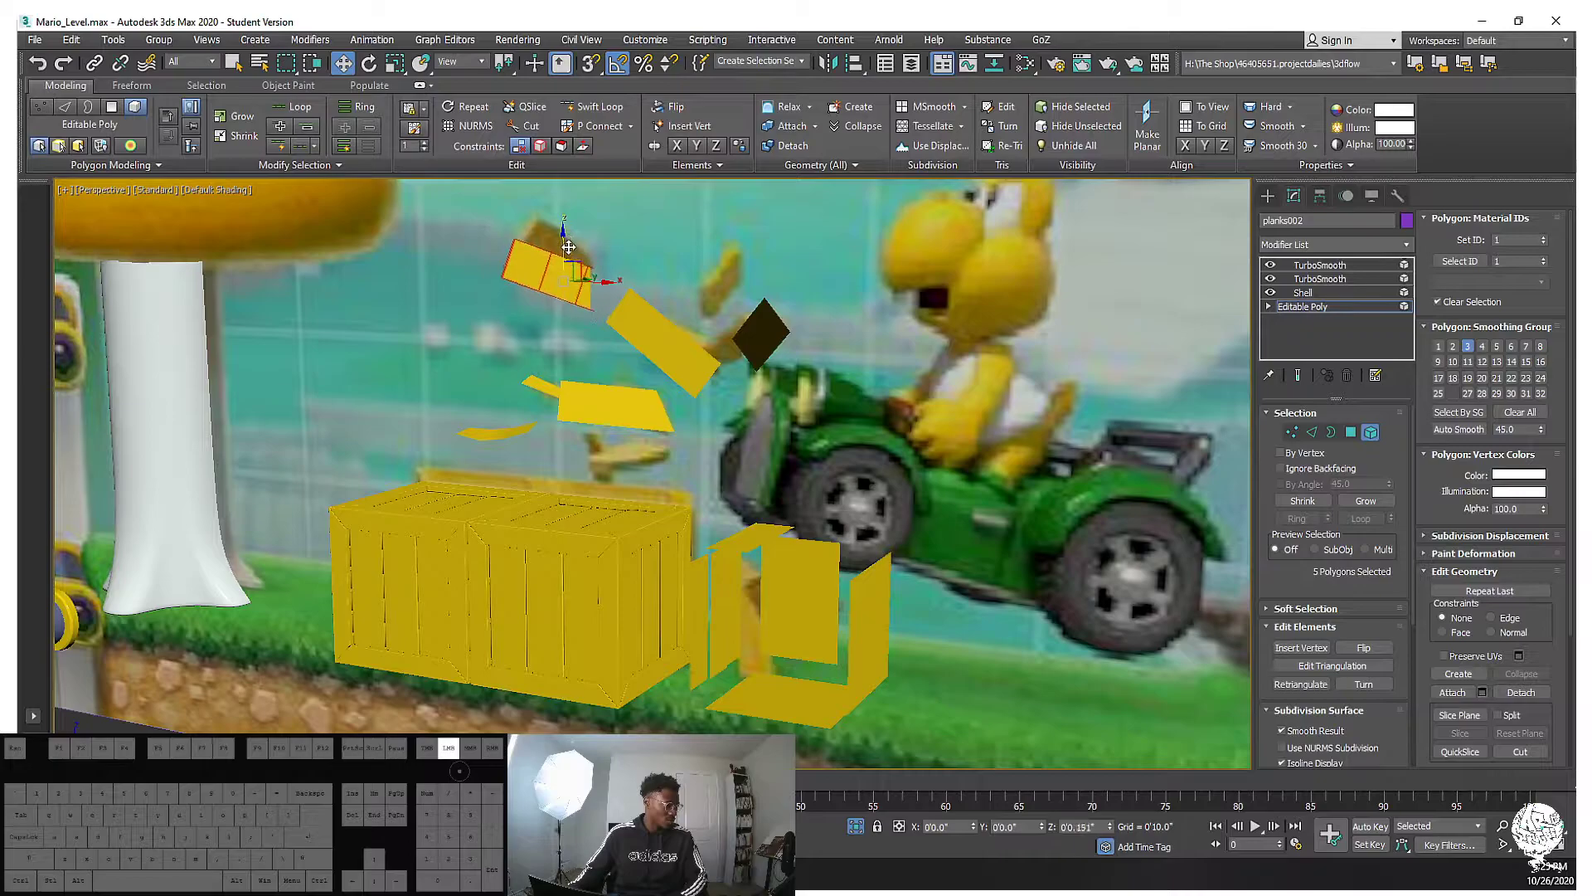
{"action": "middle_click_drag", "start_coordinate": [590, 276], "coordinate": [597, 316], "text": "alt"}
Raise and shift the raised board's vertices in stages toward its upper end to curve it along the uppermost reference piece
{"action": "key", "text": "1"}
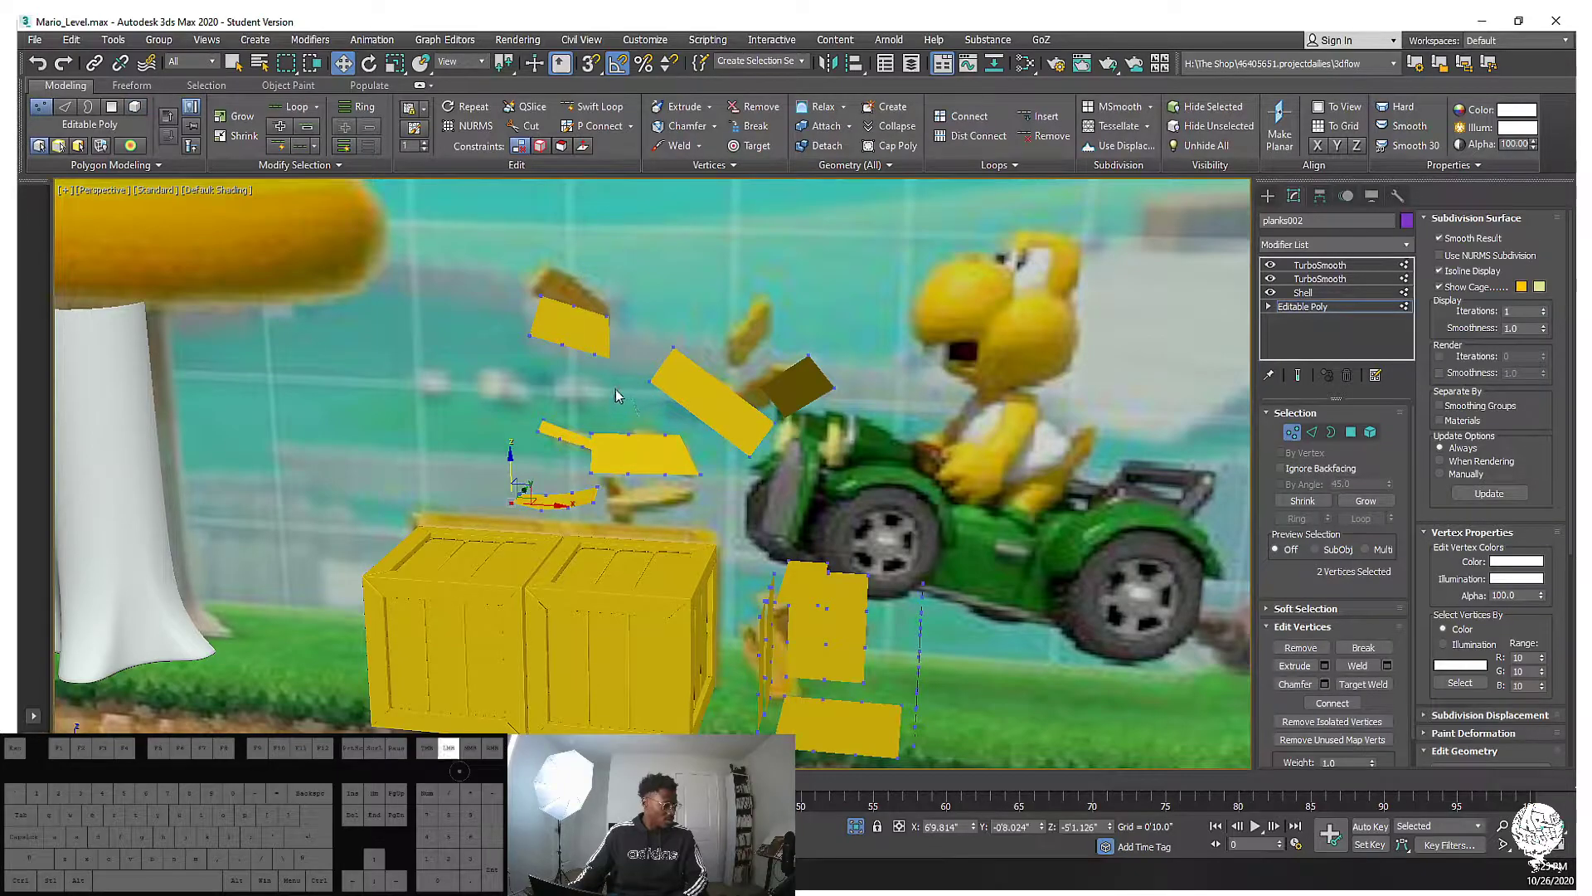
{"action": "left_click_drag", "start_coordinate": [522, 295], "coordinate": [523, 294]}
{"action": "scroll", "coordinate": [555, 338], "scroll_direction": "up", "scroll_amount": 3}
{"action": "key", "text": "F3"}
{"action": "key", "text": "F3"}
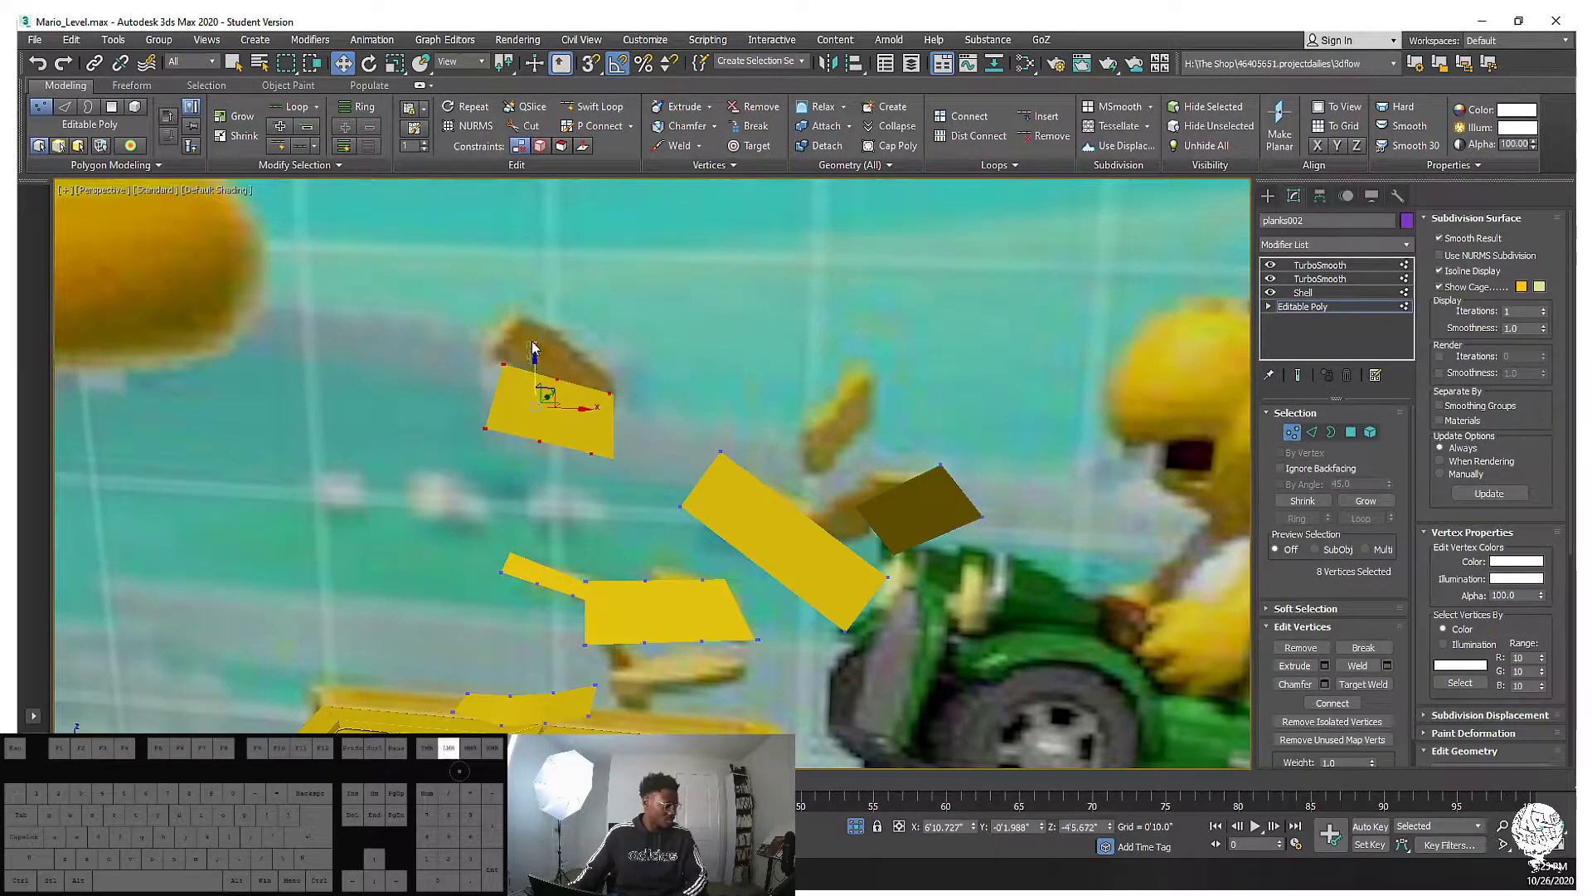
{"action": "mouse_move", "coordinate": [535, 374]}
{"action": "left_mouse_down"}
{"action": "mouse_move", "coordinate": [535, 336]}
{"action": "mouse_move", "coordinate": [534, 351]}
{"action": "left_mouse_up"}
{"action": "left_click_drag", "start_coordinate": [413, 289], "coordinate": [565, 431]}
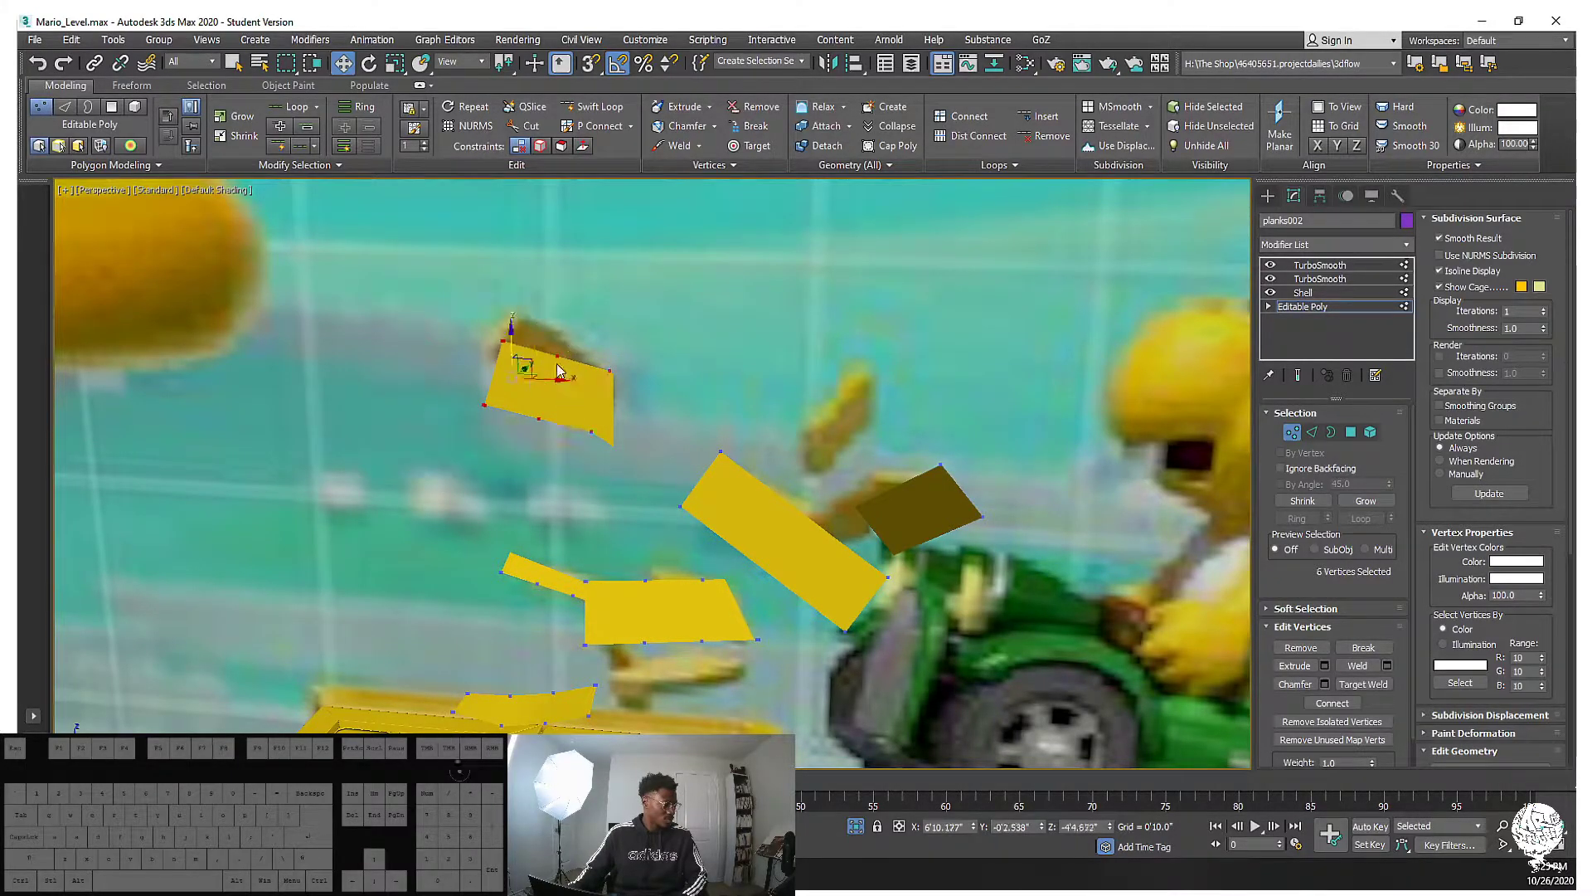
{"action": "left_click_drag", "start_coordinate": [511, 342], "coordinate": [507, 322]}
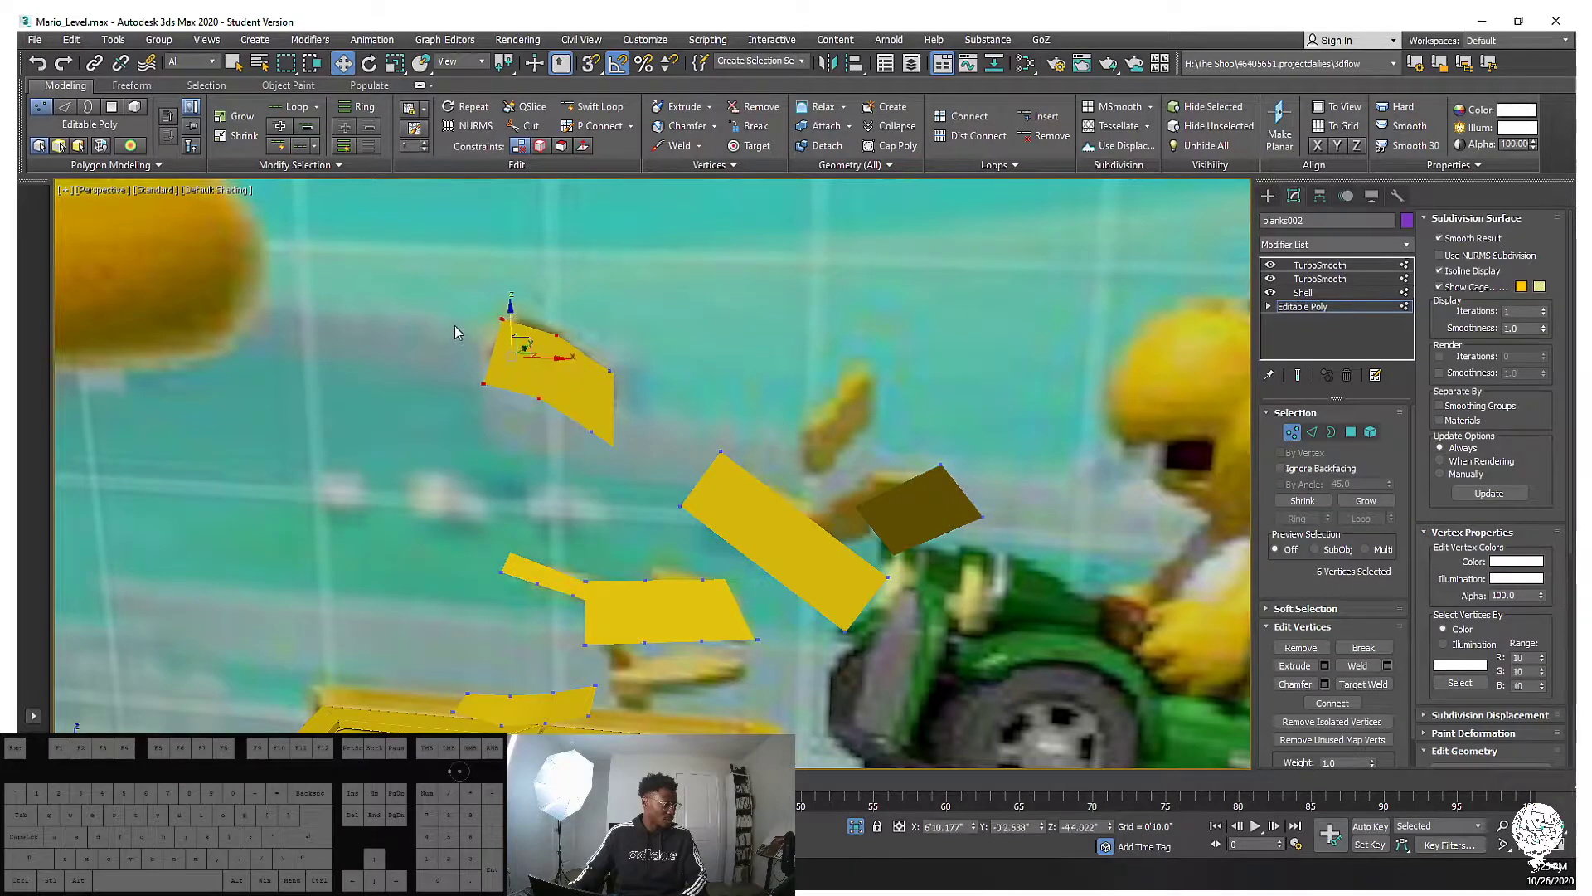
{"action": "left_click_drag", "start_coordinate": [517, 405], "coordinate": [518, 404]}
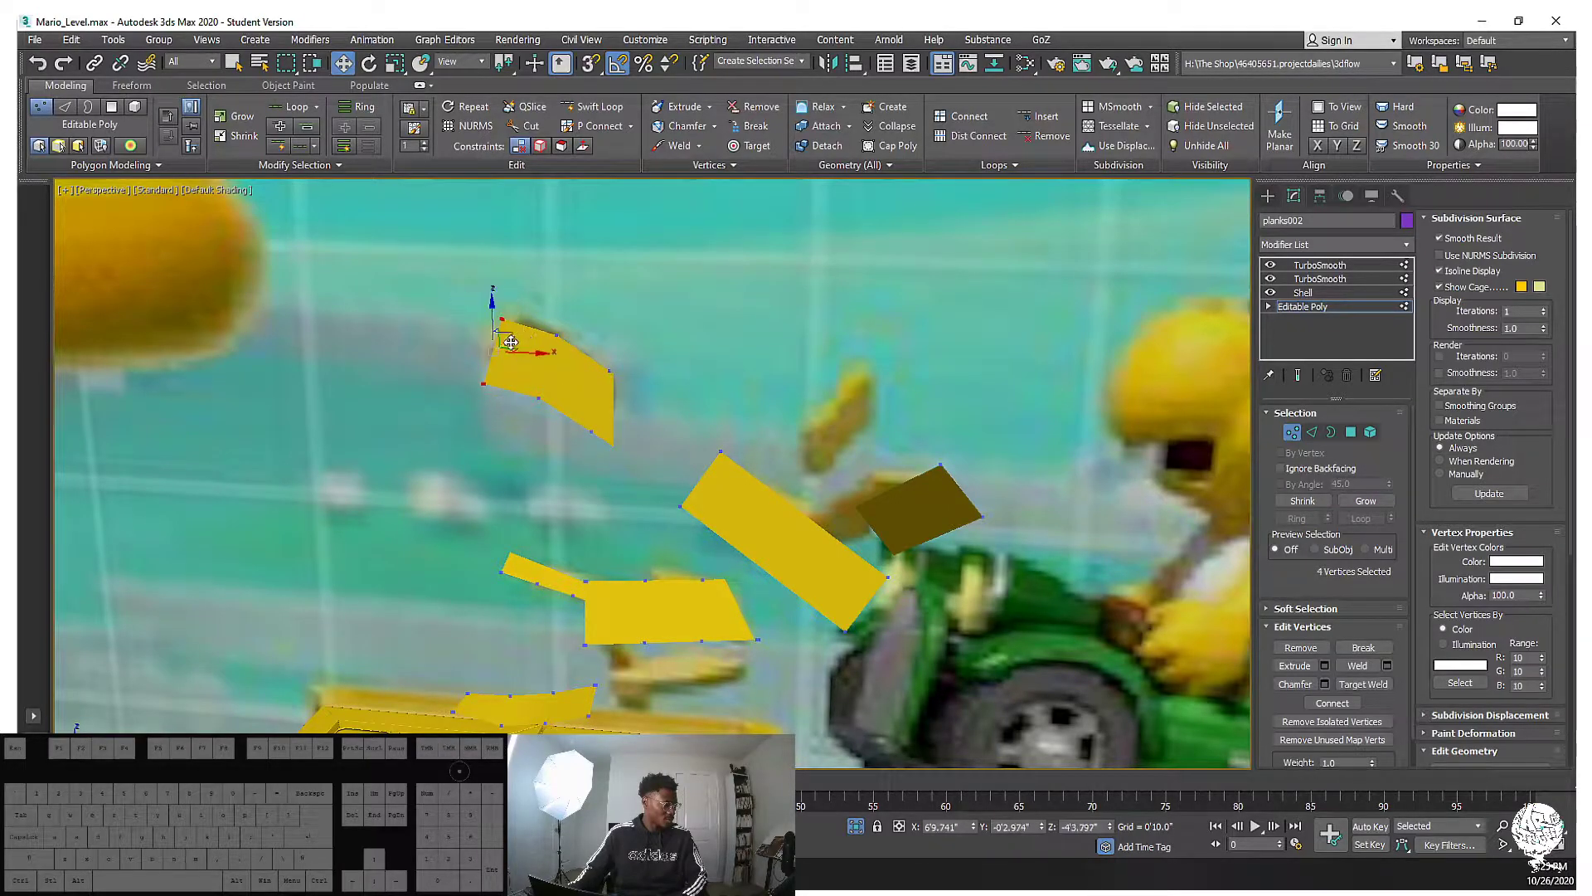
{"action": "left_click_drag", "start_coordinate": [511, 340], "coordinate": [522, 338]}
Pull up the raised board's lower-edge and end vertices to narrow its outline to the reference piece
{"action": "left_click_drag", "start_coordinate": [512, 420], "coordinate": [547, 367]}
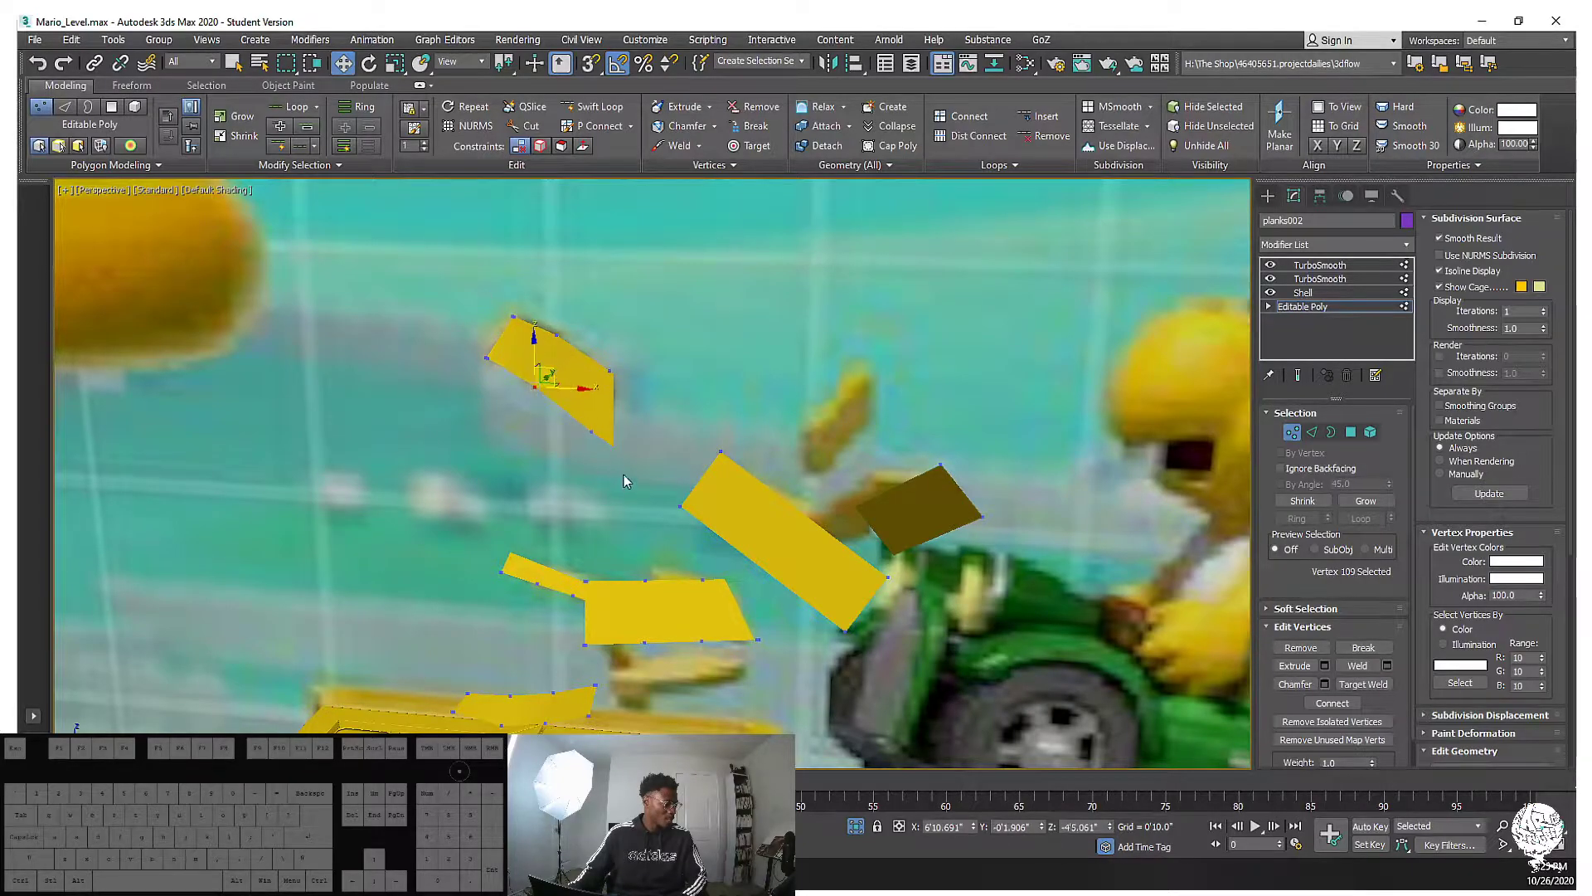
{"action": "left_click_drag", "start_coordinate": [574, 427], "coordinate": [611, 389]}
{"action": "middle_click_drag", "start_coordinate": [603, 389], "coordinate": [577, 413]}
{"action": "key", "text": "F3"}
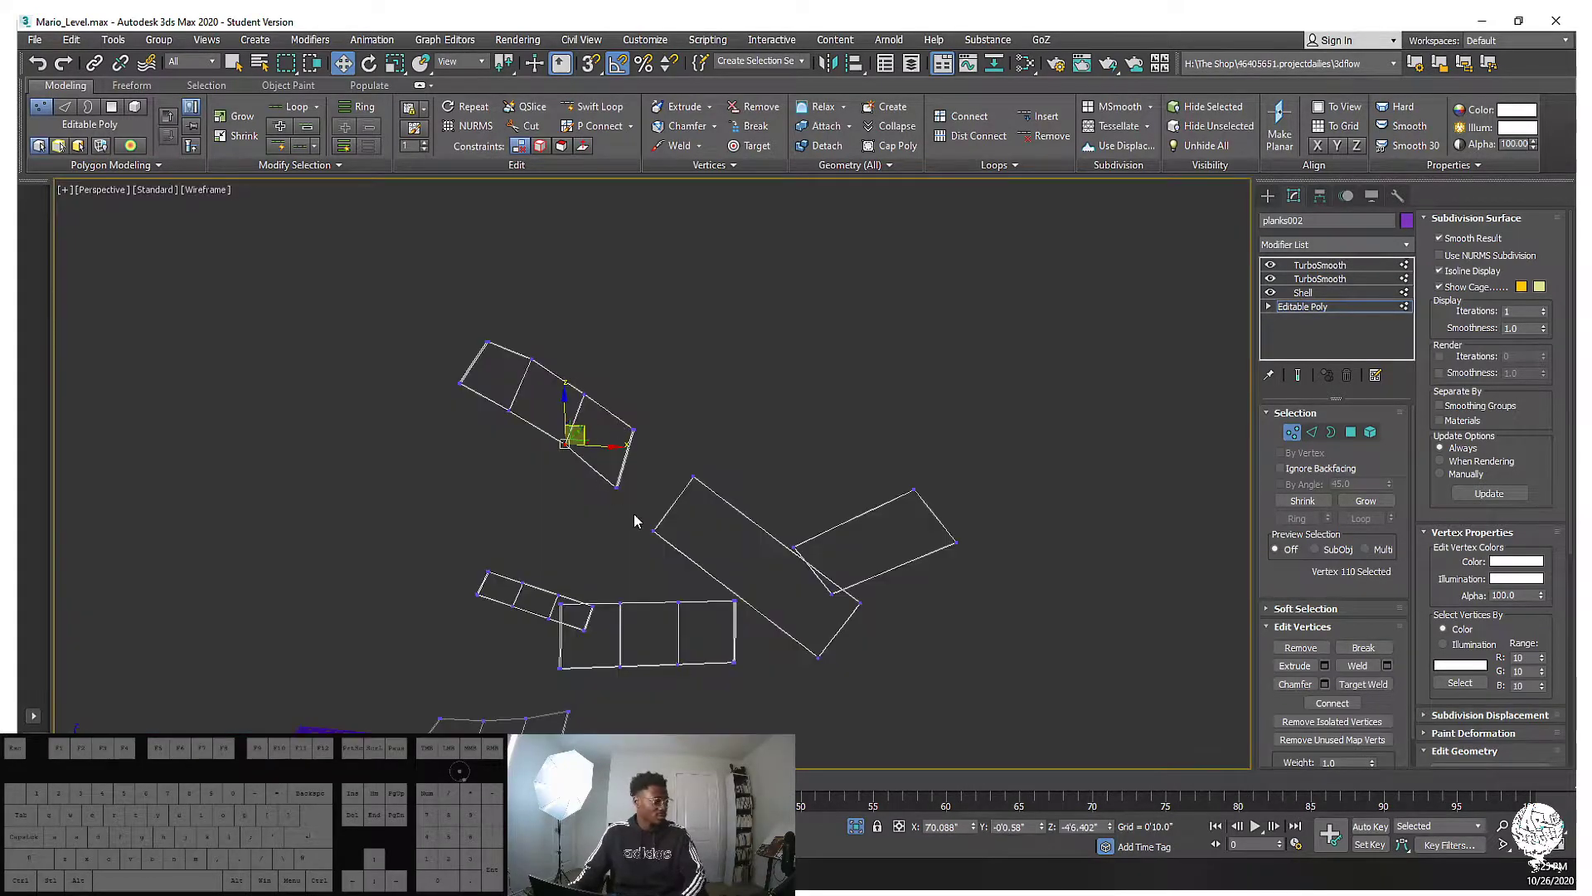
{"action": "left_click_drag", "start_coordinate": [628, 503], "coordinate": [624, 474]}
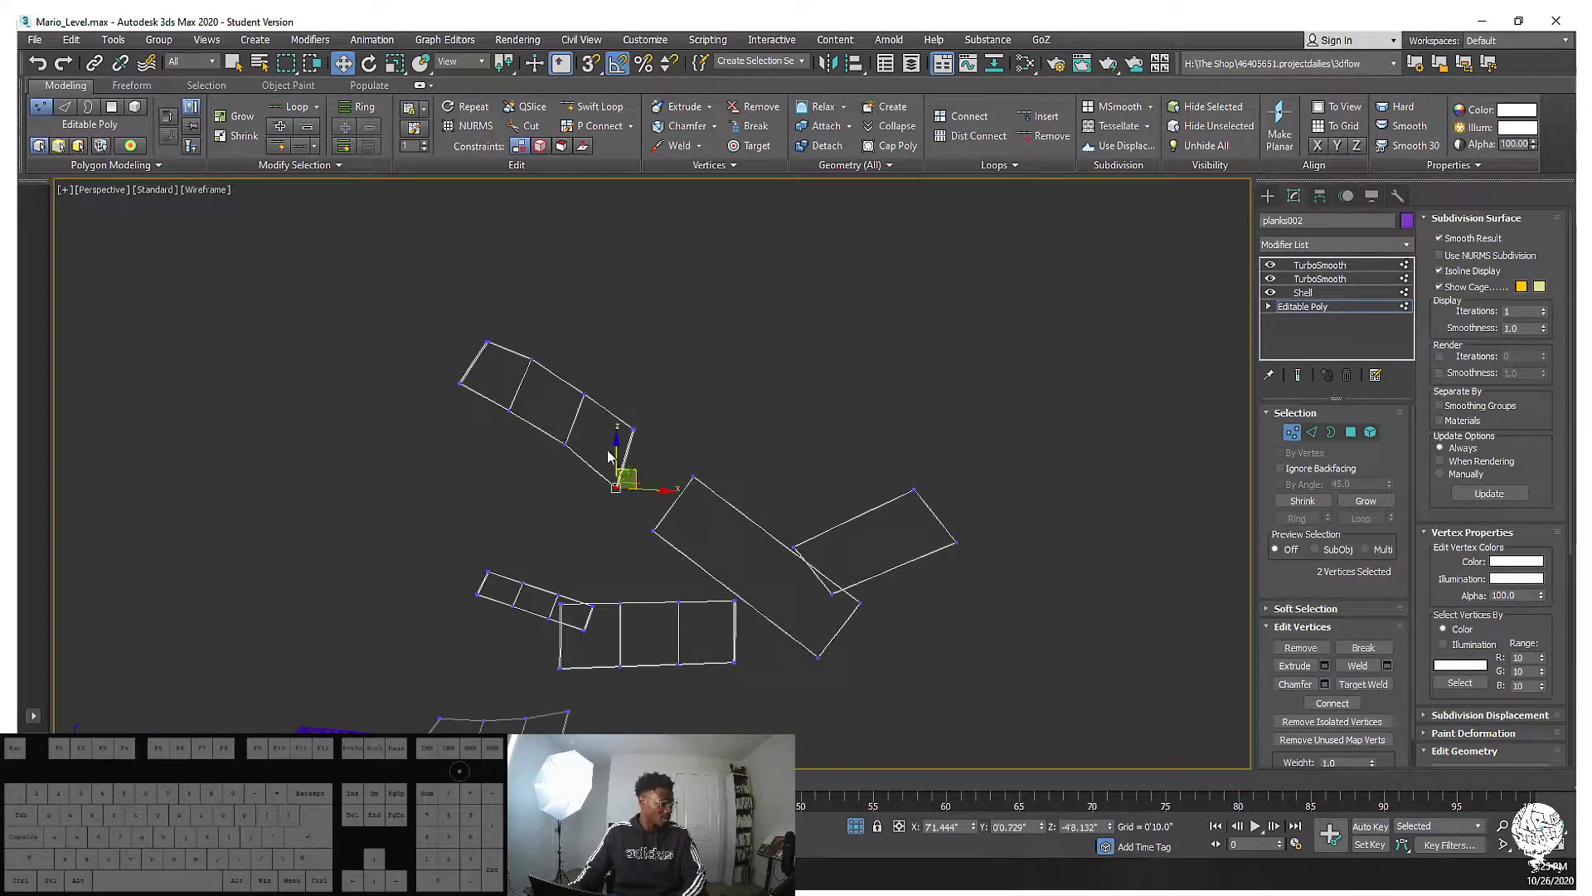
{"action": "key", "text": "F3"}
{"action": "middle_click_drag", "start_coordinate": [611, 434], "coordinate": [622, 409]}
{"action": "scroll", "coordinate": [614, 373], "scroll_direction": "down", "scroll_amount": 5}
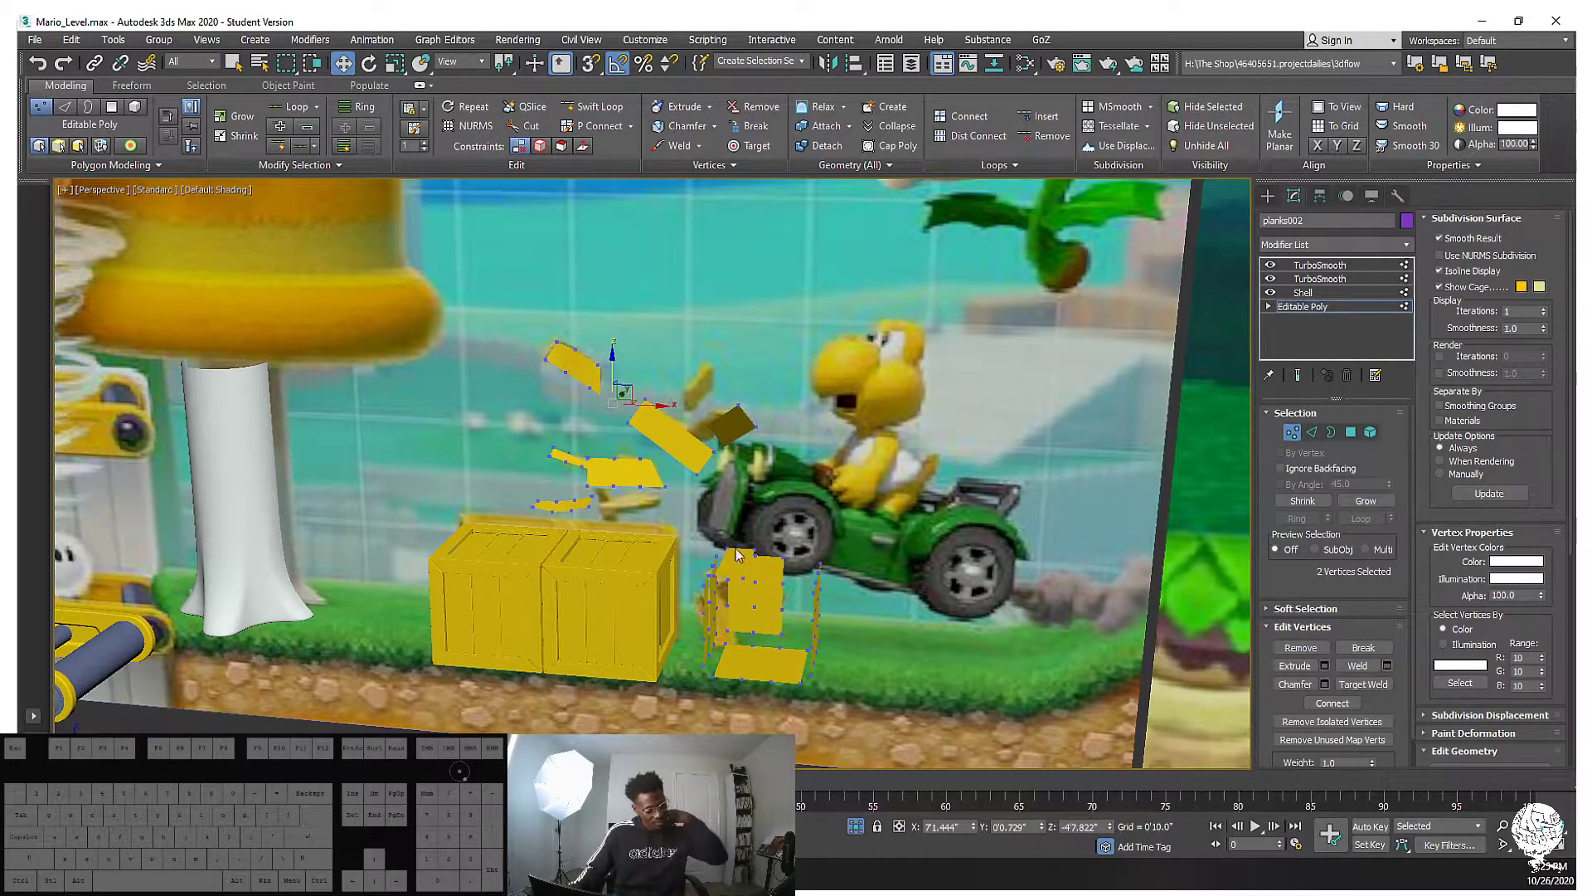
Leave vertex editing and examine the remaining copied planks beside the crates with the full modifier stack applied
{"action": "scroll", "coordinate": [743, 430], "scroll_direction": "up", "scroll_amount": 3}
{"action": "middle_click_drag", "start_coordinate": [743, 429], "coordinate": [795, 236]}
{"action": "left_click", "coordinate": [1273, 195]}
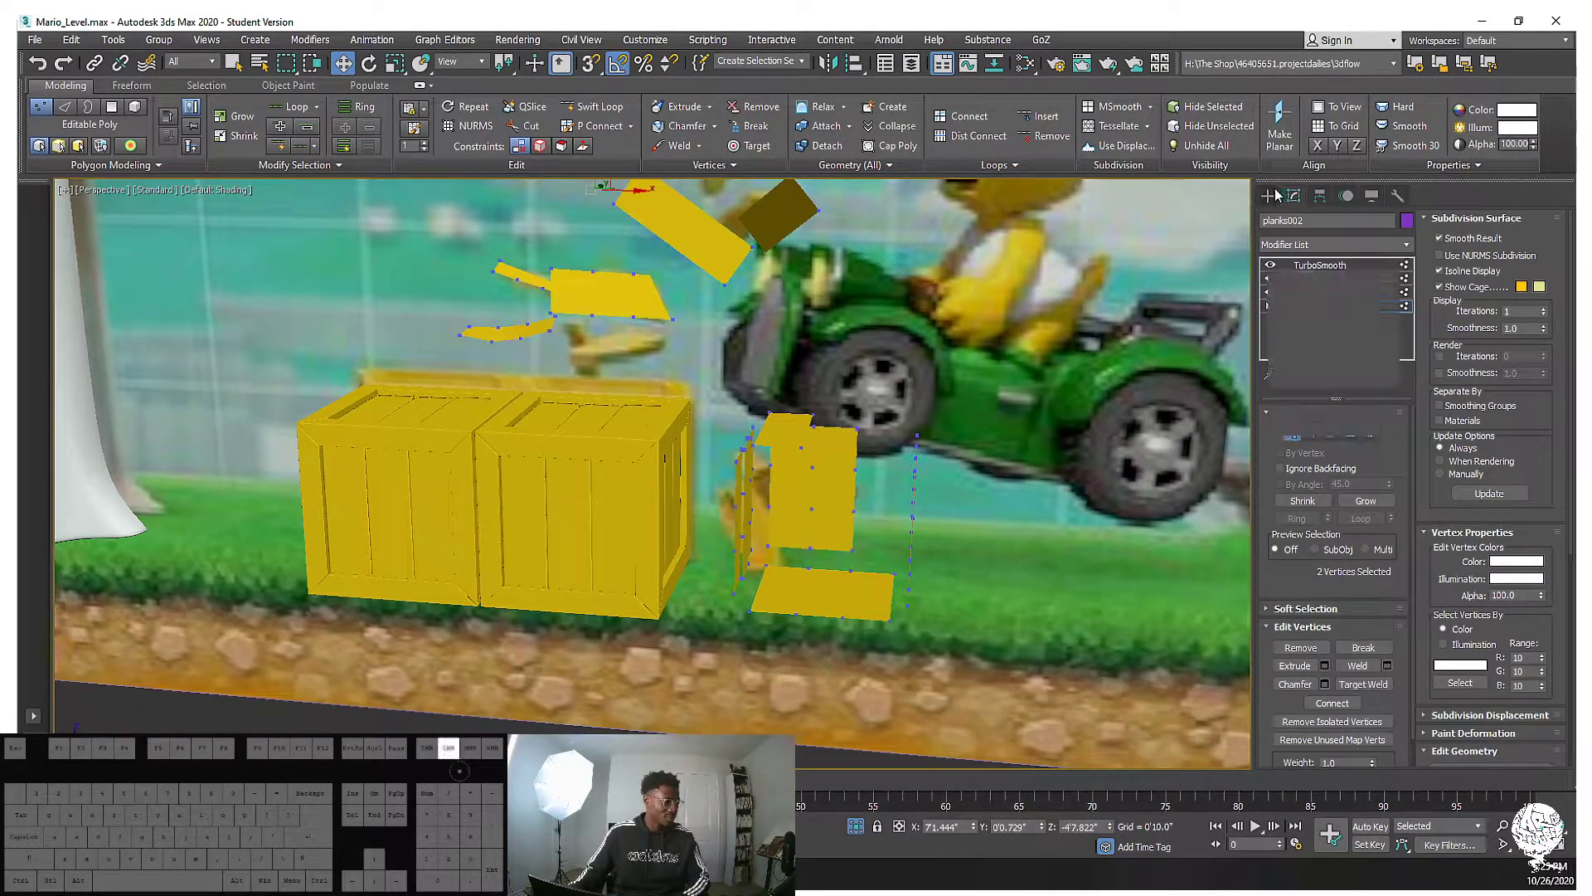
{"action": "scroll", "coordinate": [919, 393], "scroll_direction": "down", "scroll_amount": 4}
{"action": "middle_click_drag", "start_coordinate": [900, 423], "coordinate": [1004, 420], "text": "alt"}
{"action": "scroll", "coordinate": [885, 348], "scroll_direction": "down", "scroll_amount": 2}
{"action": "scroll", "coordinate": [885, 348], "scroll_direction": "up", "scroll_amount": 2}
{"action": "scroll", "coordinate": [1004, 420], "scroll_direction": "up", "scroll_amount": 4}
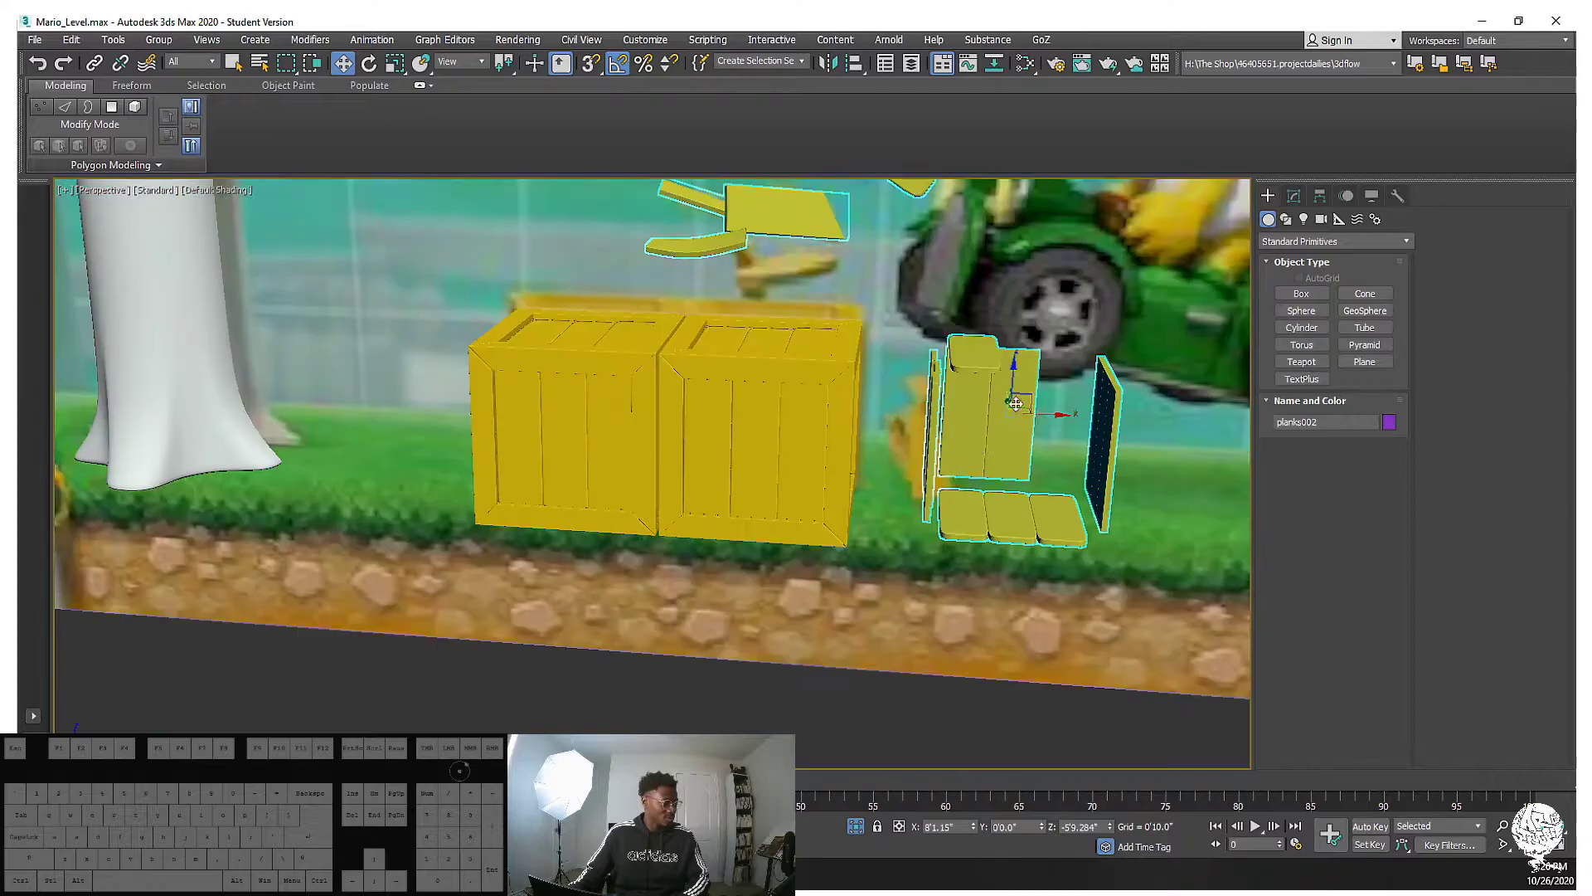
In the Editable Poly, pull one front board out of the copied planks toward the crates and check it with all modifiers applied
{"action": "left_click", "coordinate": [1294, 197]}
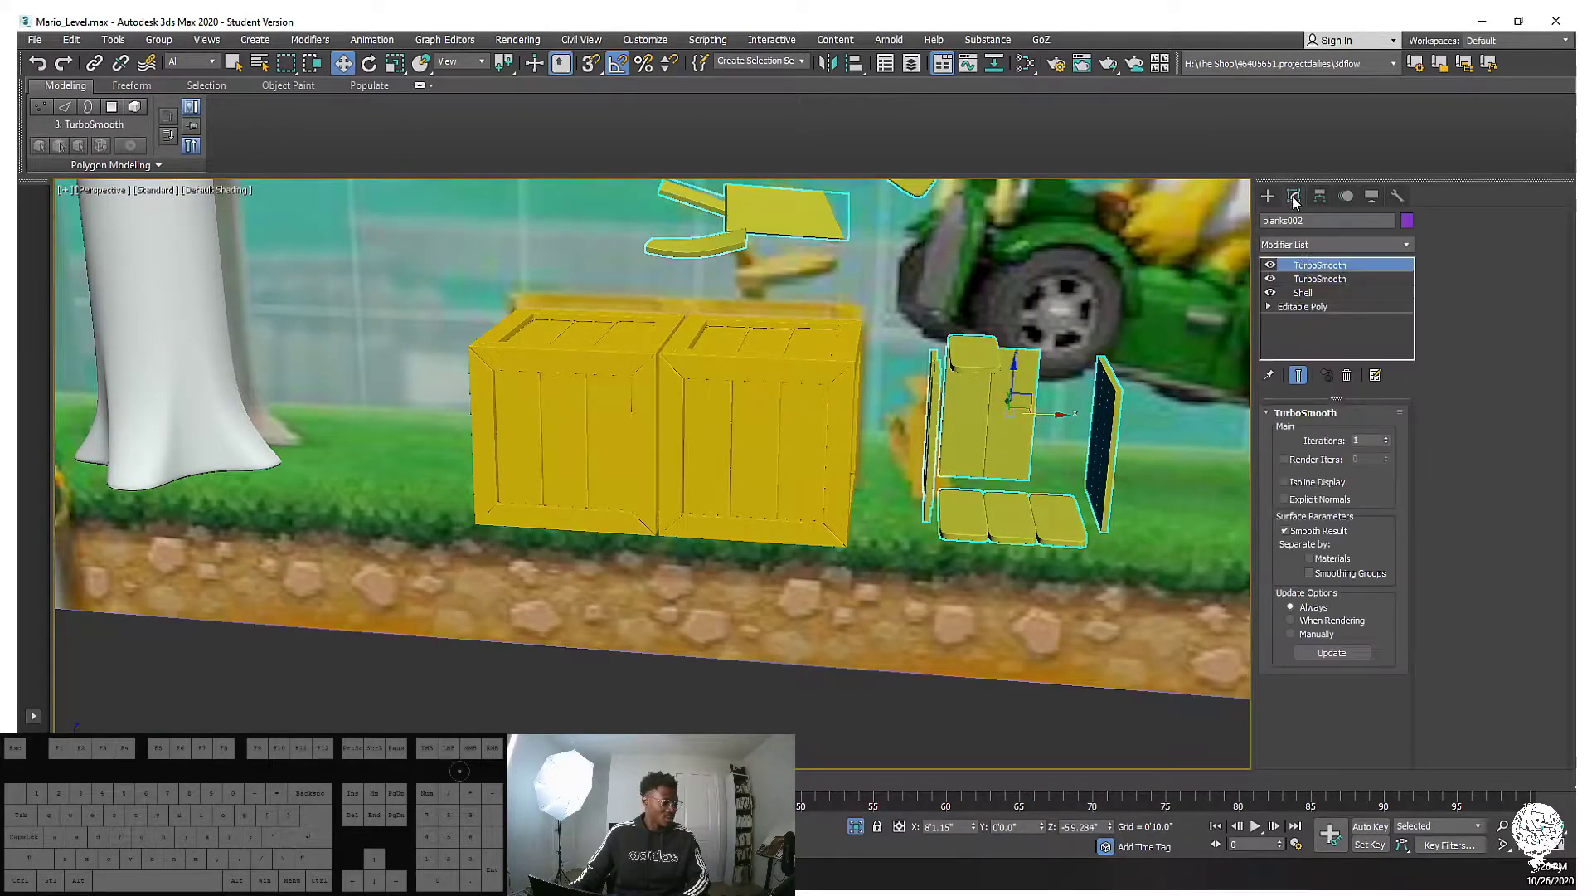
{"action": "left_click", "coordinate": [1320, 305]}
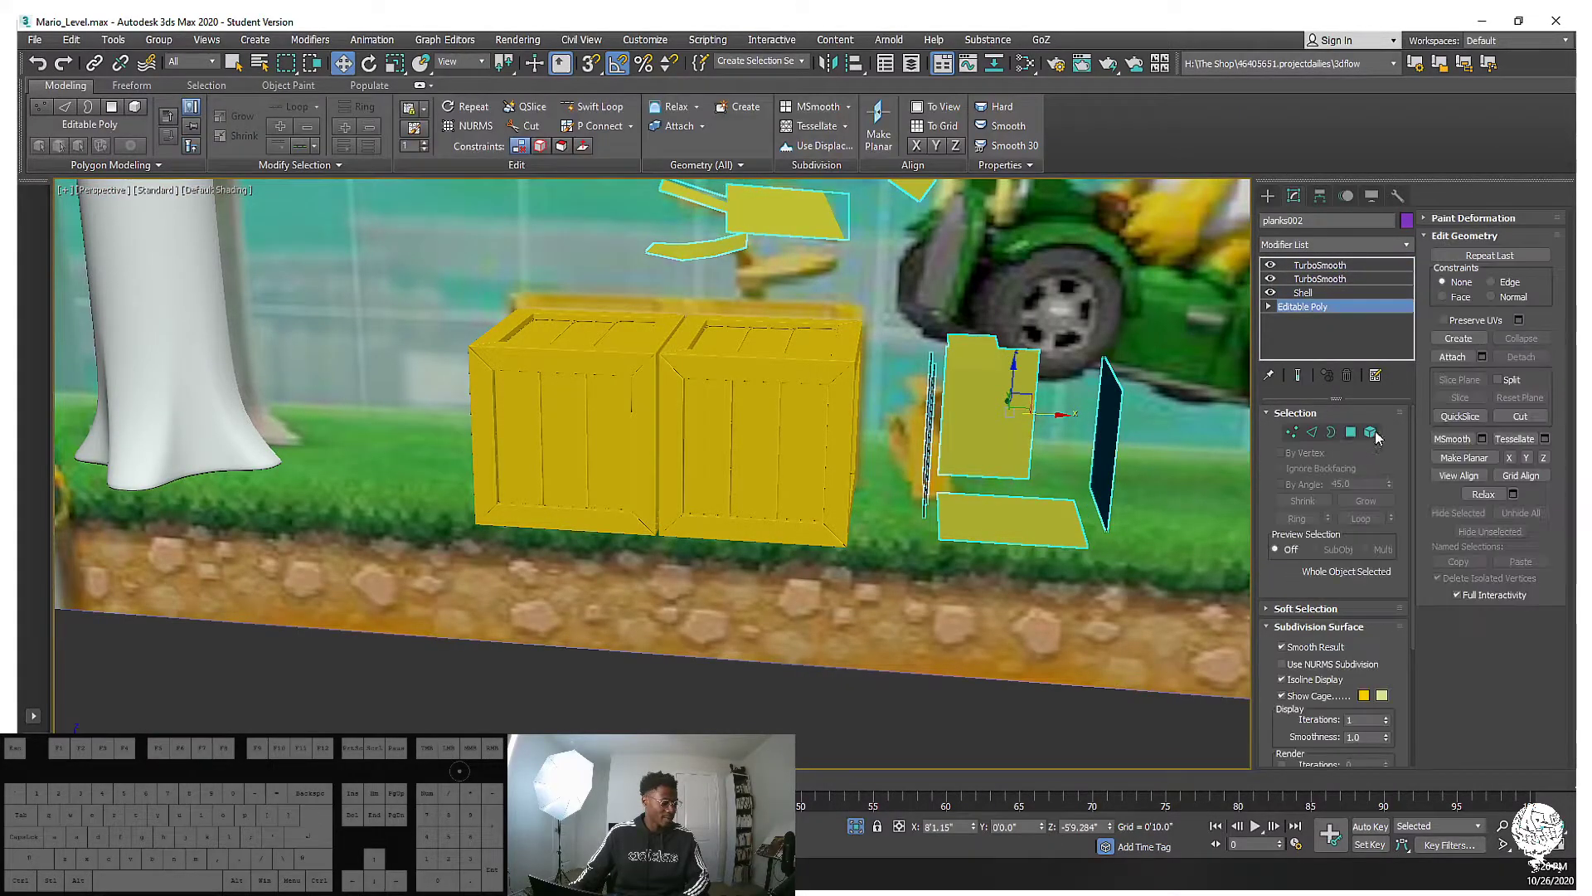
{"action": "left_click", "coordinate": [1371, 432]}
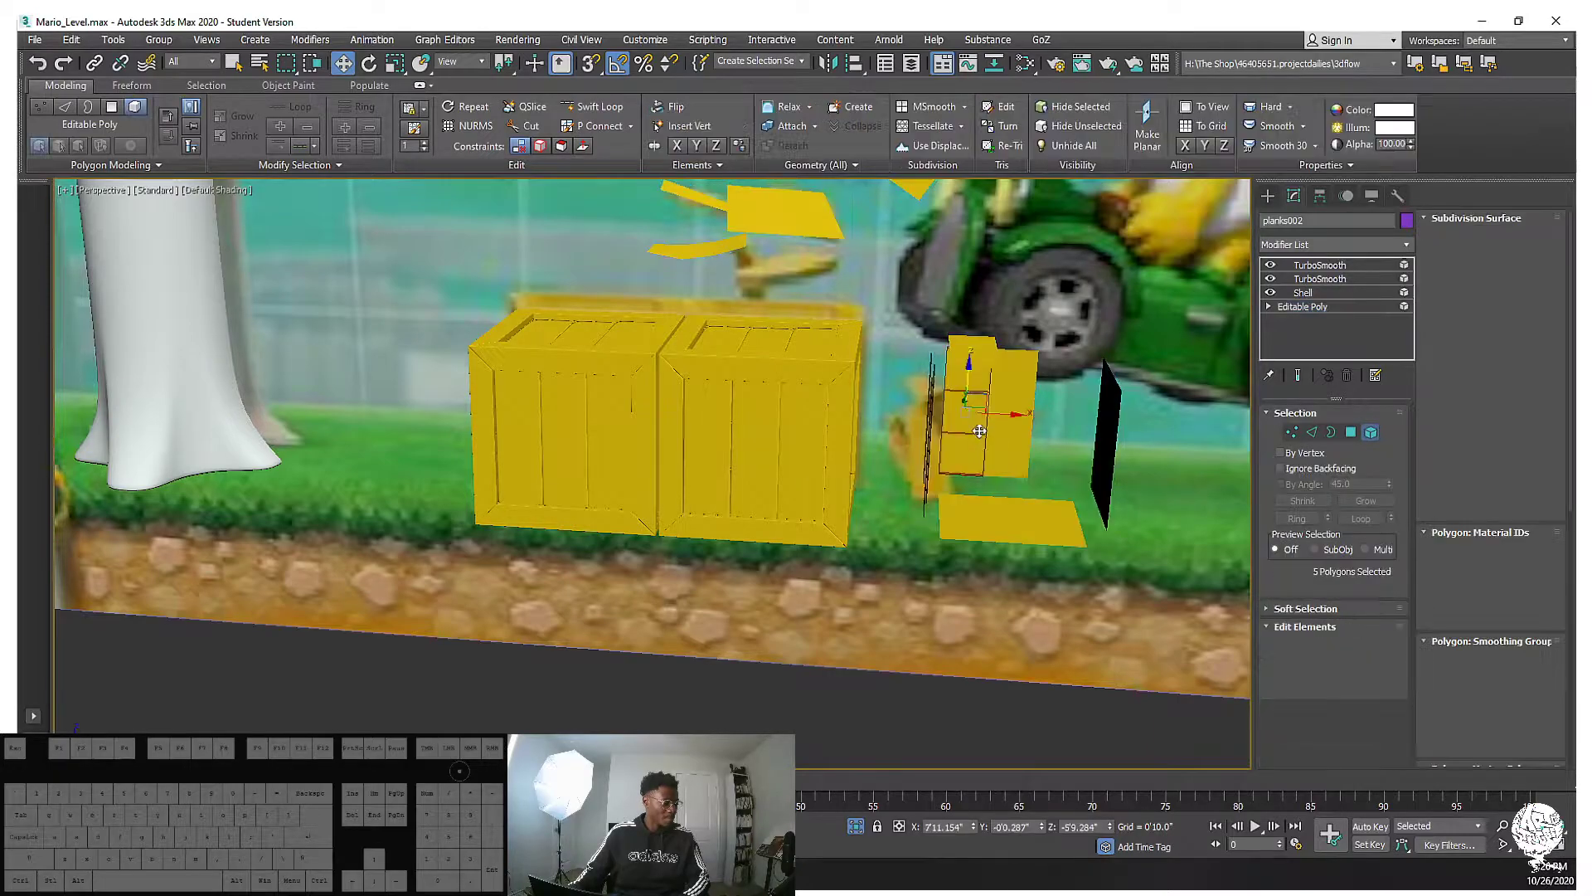
{"action": "left_click", "coordinate": [979, 436]}
{"action": "scroll", "coordinate": [1058, 487], "scroll_direction": "down", "scroll_amount": 3}
{"action": "mouse_move", "coordinate": [1068, 500]}
{"action": "left_mouse_down"}
{"action": "mouse_move", "coordinate": [1093, 504]}
{"action": "mouse_move", "coordinate": [1041, 510]}
{"action": "left_mouse_up"}
{"action": "scroll", "coordinate": [1064, 564], "scroll_direction": "up", "scroll_amount": 3}
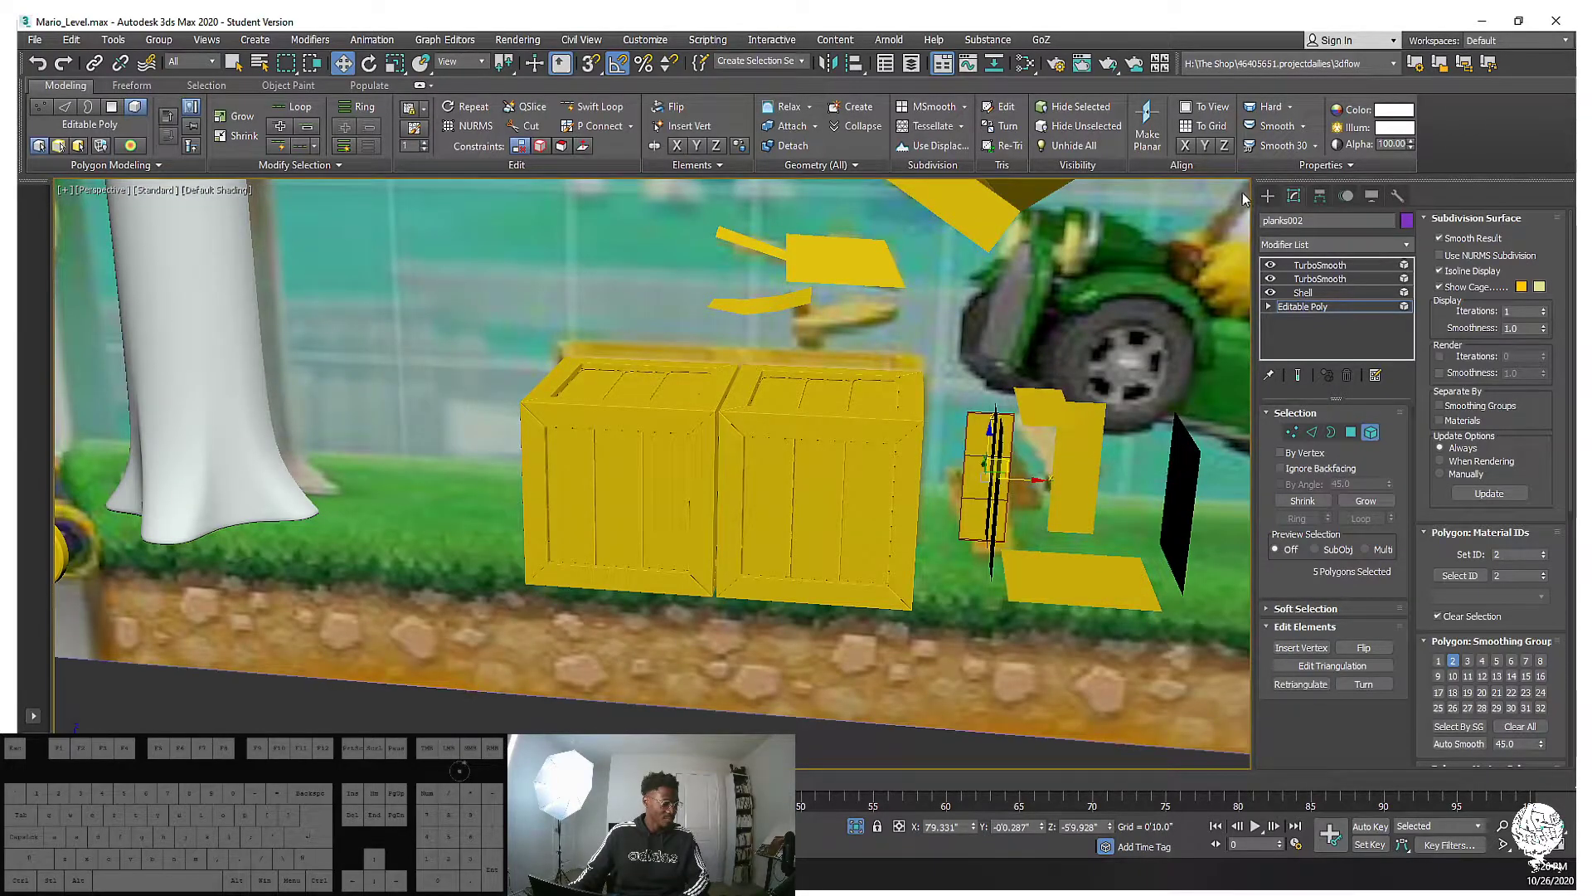
{"action": "left_click", "coordinate": [1267, 196]}
{"action": "middle_click_drag", "start_coordinate": [1087, 252], "coordinate": [820, 322]}
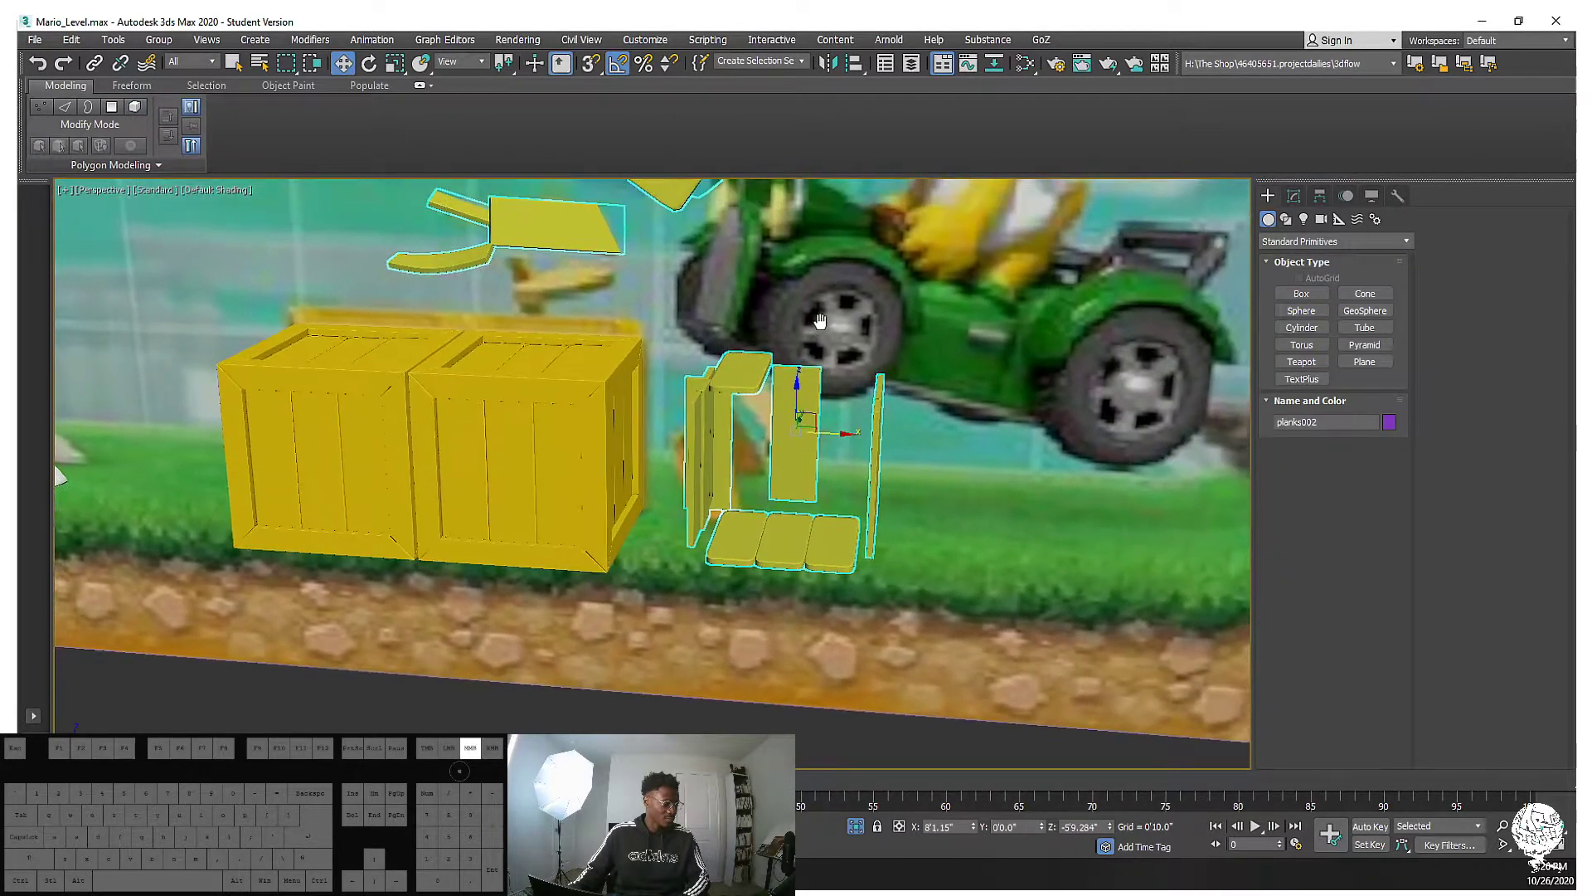
{"action": "scroll", "coordinate": [819, 321], "scroll_direction": "down", "scroll_amount": 4}
Move the unused copied planks clear of the lower debris area and tilt the separated board over the reference piece beside the crates
{"action": "left_click", "coordinate": [1292, 196]}
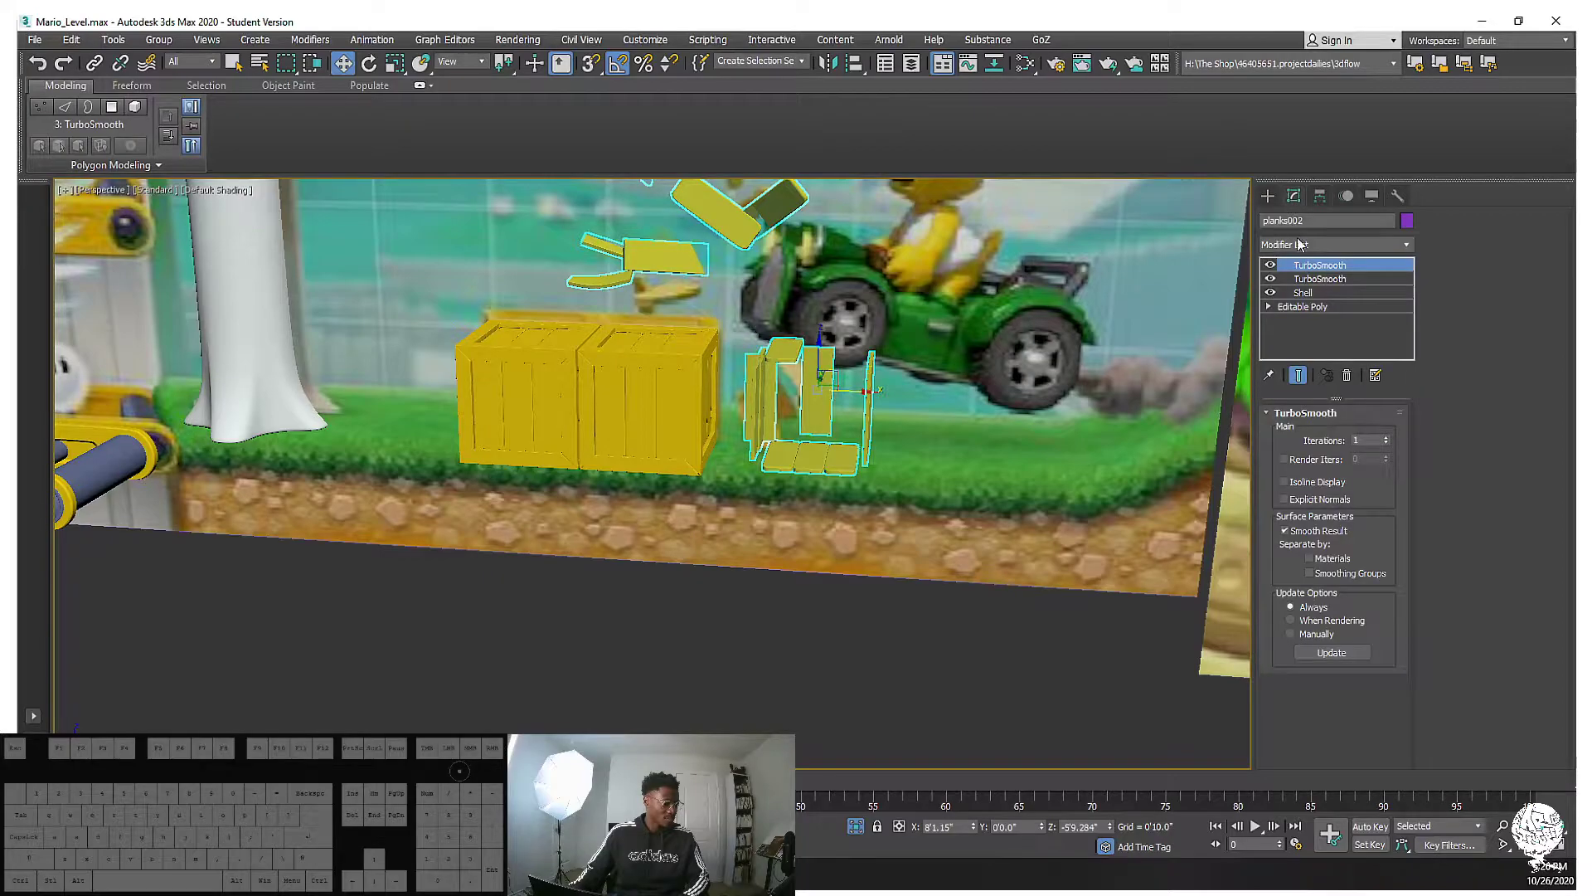
{"action": "left_click", "coordinate": [1332, 309]}
{"action": "left_click", "coordinate": [1370, 432]}
{"action": "left_click", "coordinate": [848, 377]}
{"action": "left_click_drag", "start_coordinate": [812, 348], "coordinate": [788, 413]}
{"action": "left_click", "coordinate": [990, 407]}
{"action": "key", "text": "e"}
{"action": "key", "text": "w"}
{"action": "key", "text": "e"}
{"action": "key", "text": "w"}
Move another loose board over the upper piece of the lower reference debris and rotate it to match the slant
{"action": "left_click", "coordinate": [1078, 483]}
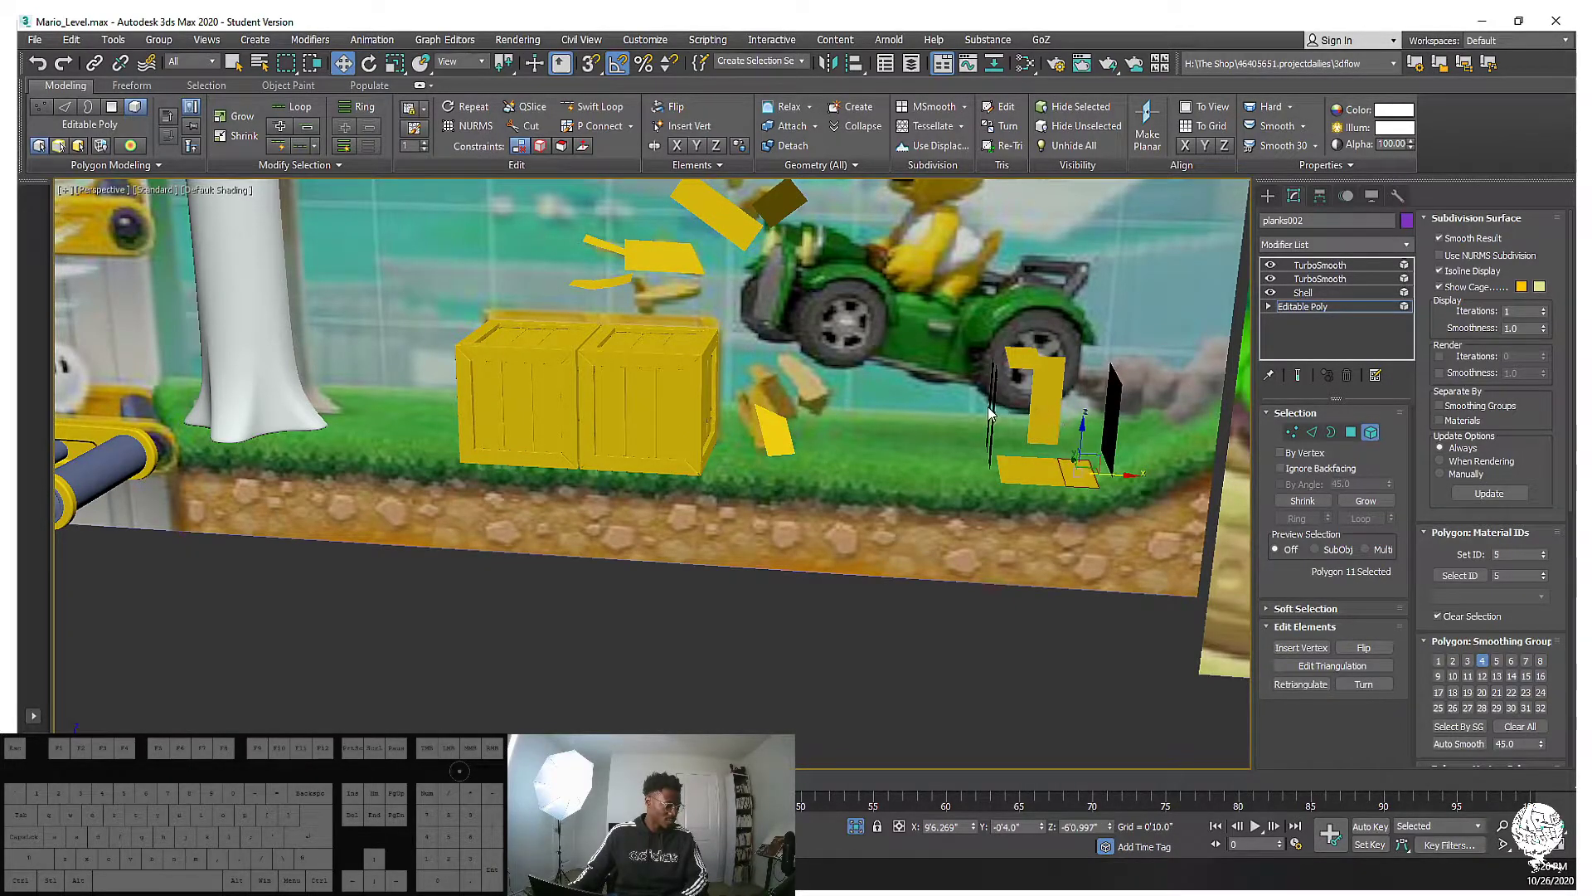
{"action": "left_click", "coordinate": [818, 383]}
{"action": "key", "text": "e"}
{"action": "mouse_move", "coordinate": [833, 365]}
{"action": "left_mouse_down"}
{"action": "mouse_move", "coordinate": [792, 417]}
{"action": "mouse_move", "coordinate": [823, 363]}
{"action": "left_mouse_up"}
{"action": "key", "text": "w"}
Move the remaining front board among the lower debris boards and rotate it to tilt across the reference pieces
{"action": "left_click", "coordinate": [1068, 395]}
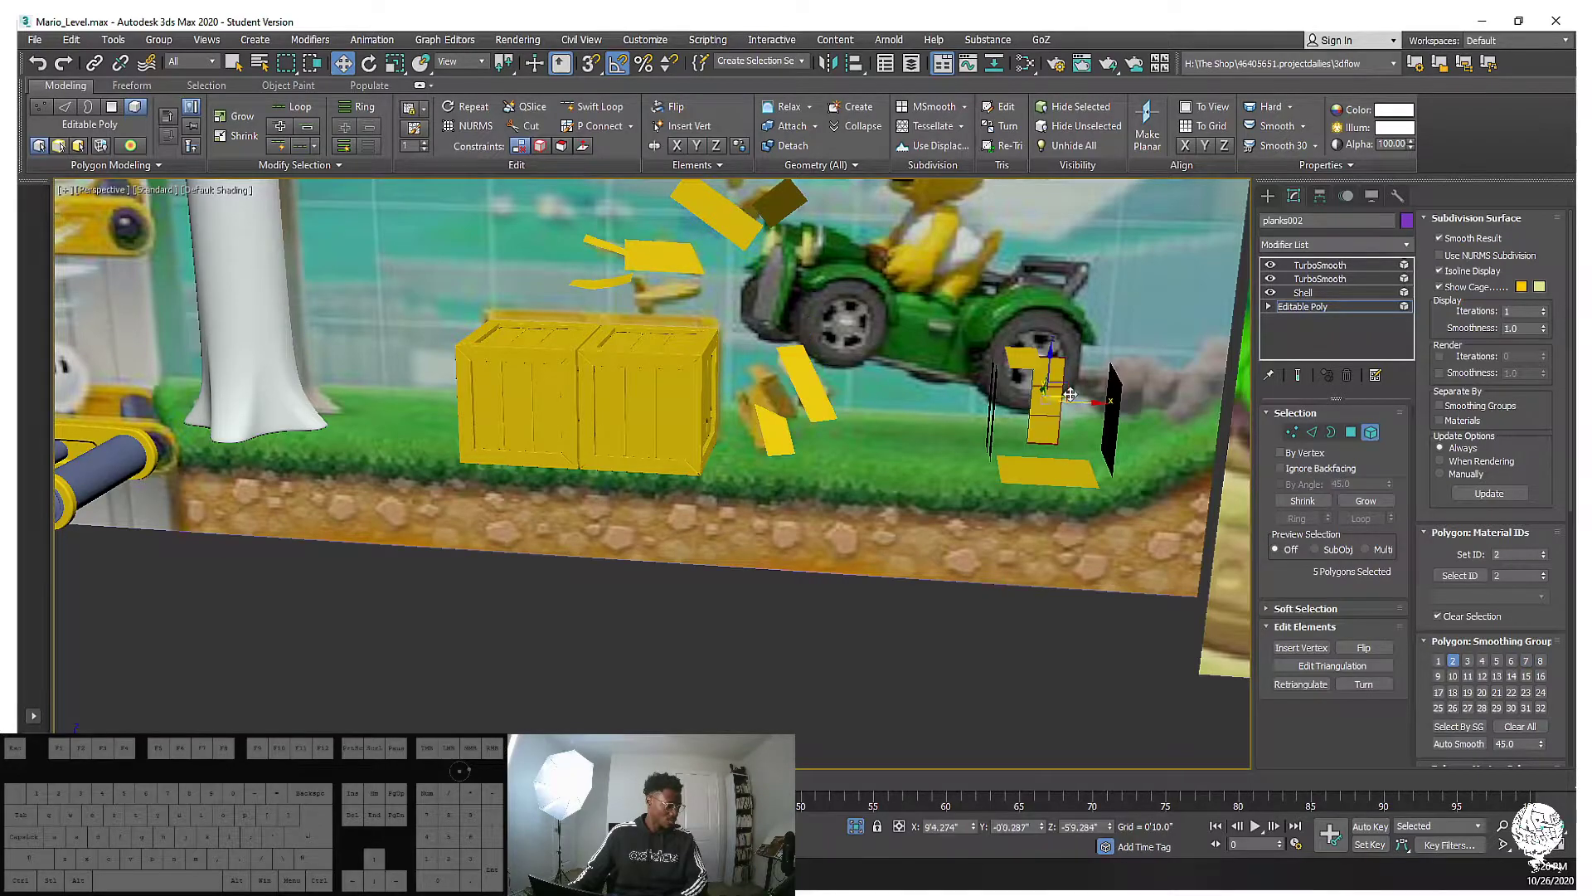
{"action": "left_click", "coordinate": [780, 411]}
{"action": "key", "text": "e"}
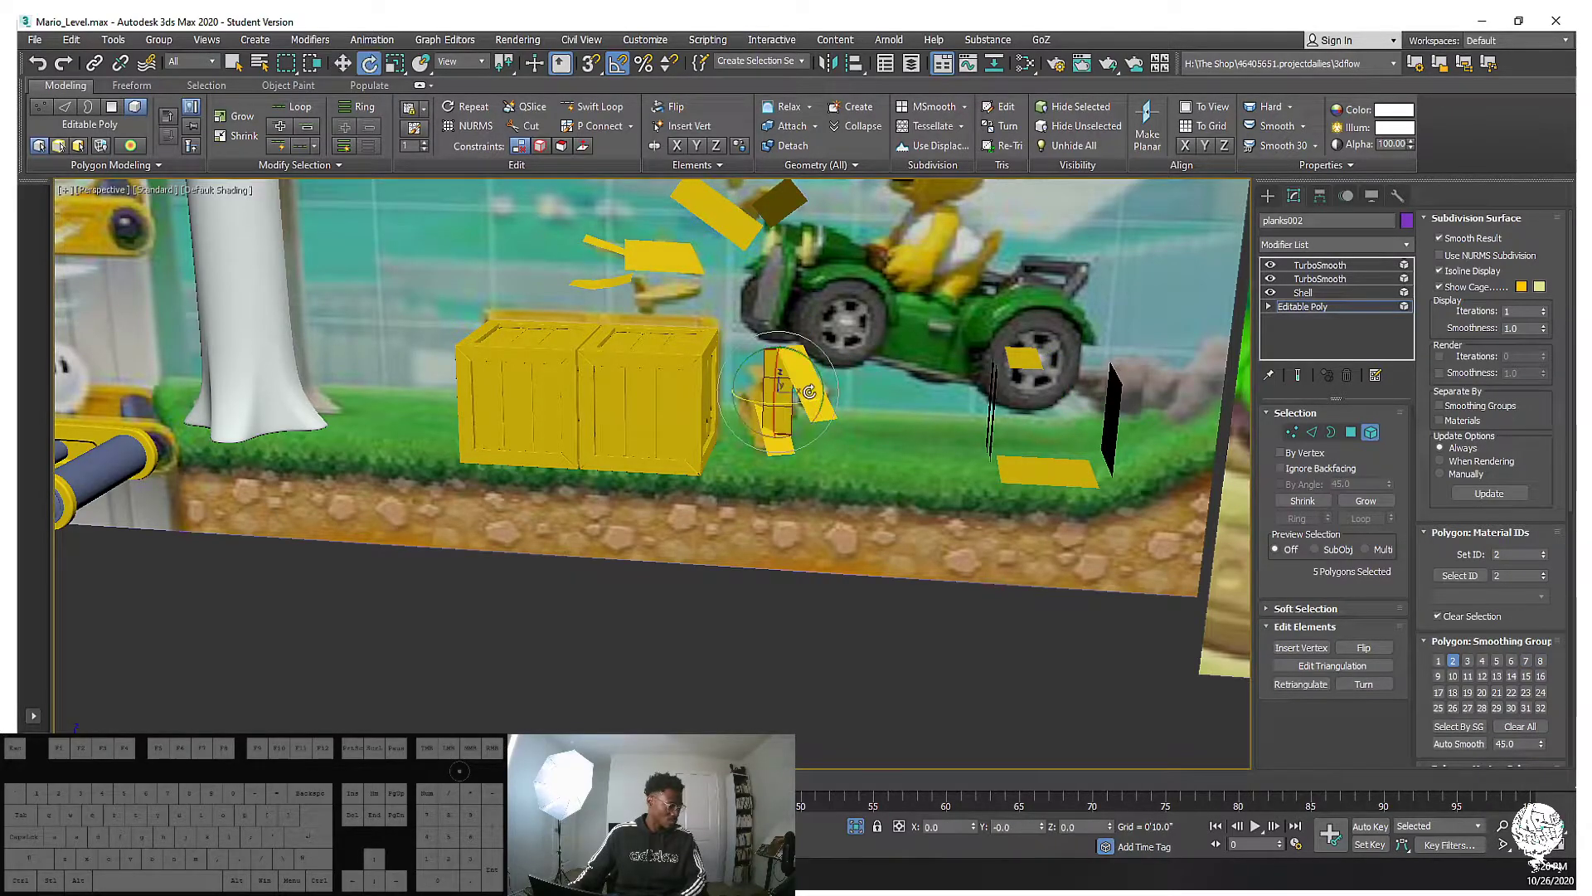
{"action": "mouse_move", "coordinate": [771, 352]}
{"action": "left_mouse_down"}
{"action": "mouse_move", "coordinate": [772, 325]}
{"action": "mouse_move", "coordinate": [786, 421]}
{"action": "mouse_move", "coordinate": [824, 406]}
{"action": "mouse_move", "coordinate": [777, 352]}
{"action": "left_mouse_up"}
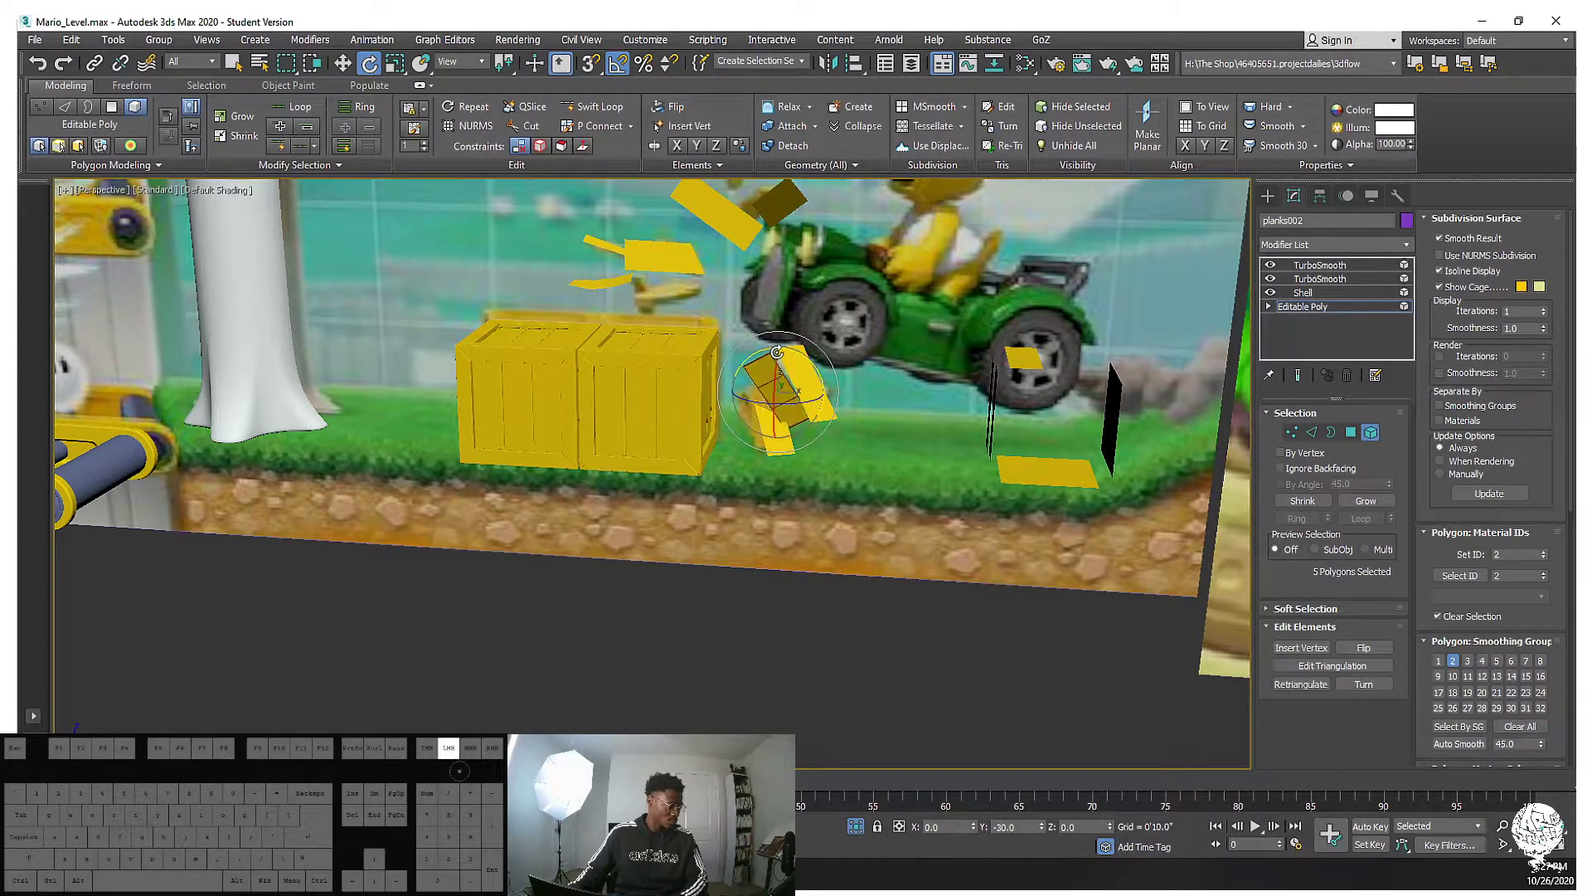
{"action": "key", "text": "w"}
{"action": "middle_click_drag", "start_coordinate": [794, 365], "coordinate": [813, 400], "text": "alt"}
{"action": "key", "text": "e"}
{"action": "left_click_drag", "start_coordinate": [817, 358], "coordinate": [826, 369]}
{"action": "middle_click_drag", "start_coordinate": [819, 378], "coordinate": [801, 391], "text": "alt"}
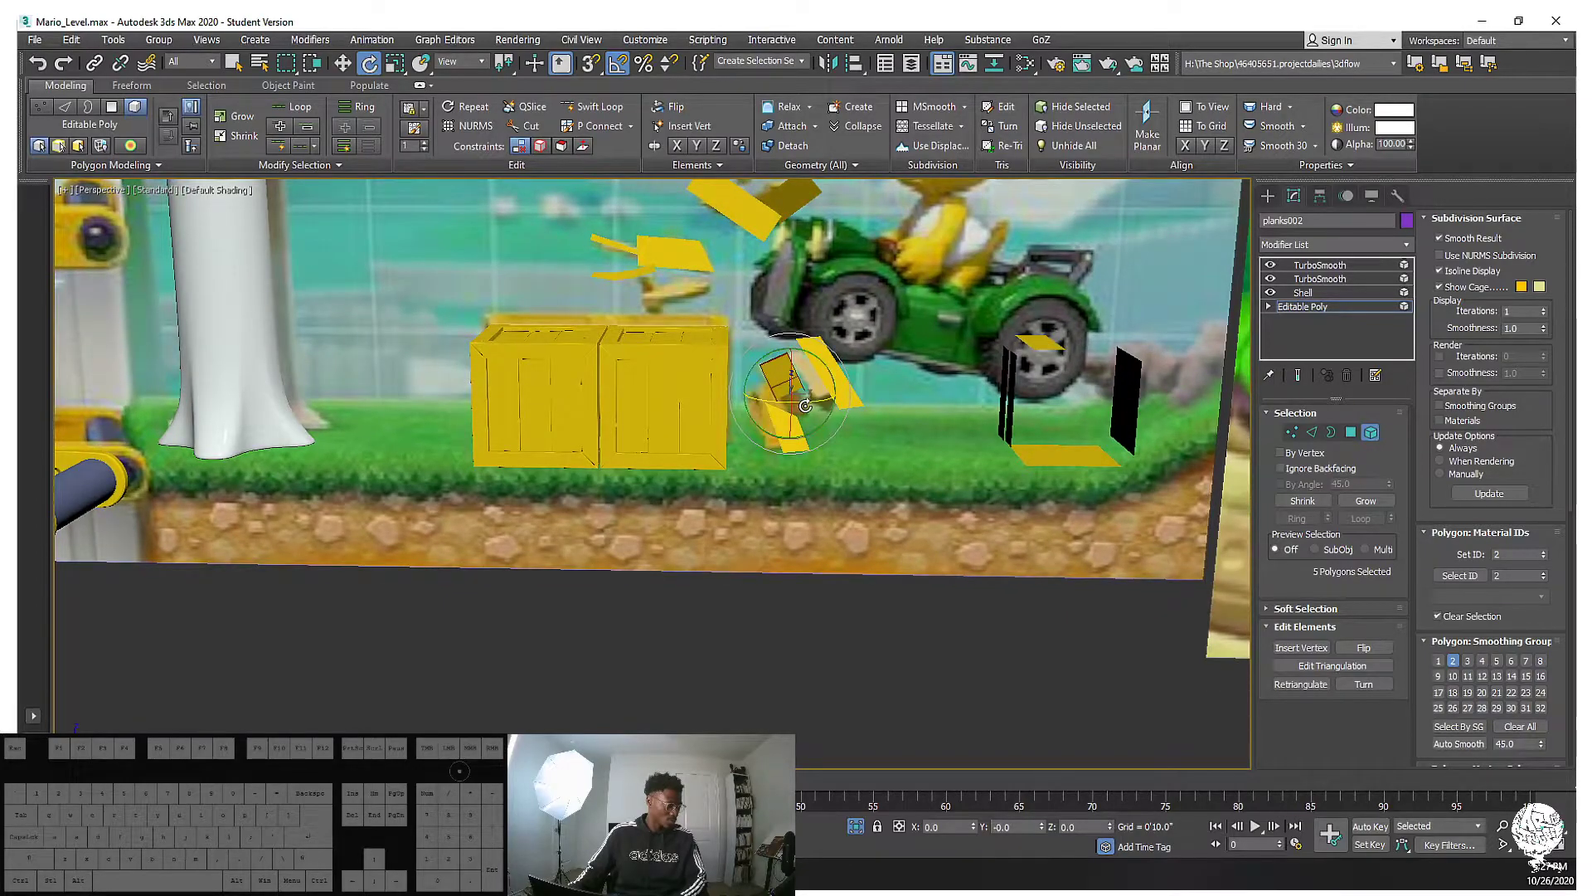
Scale down the tilted front board to the size of the small reference piece
{"action": "key", "text": "r"}
{"action": "left_click_drag", "start_coordinate": [800, 389], "coordinate": [791, 382]}
{"action": "key", "text": "e"}
{"action": "key", "text": "w"}
Move a side board from the leftover planks to the lower debris beside the crates and rotate it
{"action": "middle_click_drag", "start_coordinate": [1000, 444], "coordinate": [1024, 403]}
{"action": "left_click", "coordinate": [1026, 371]}
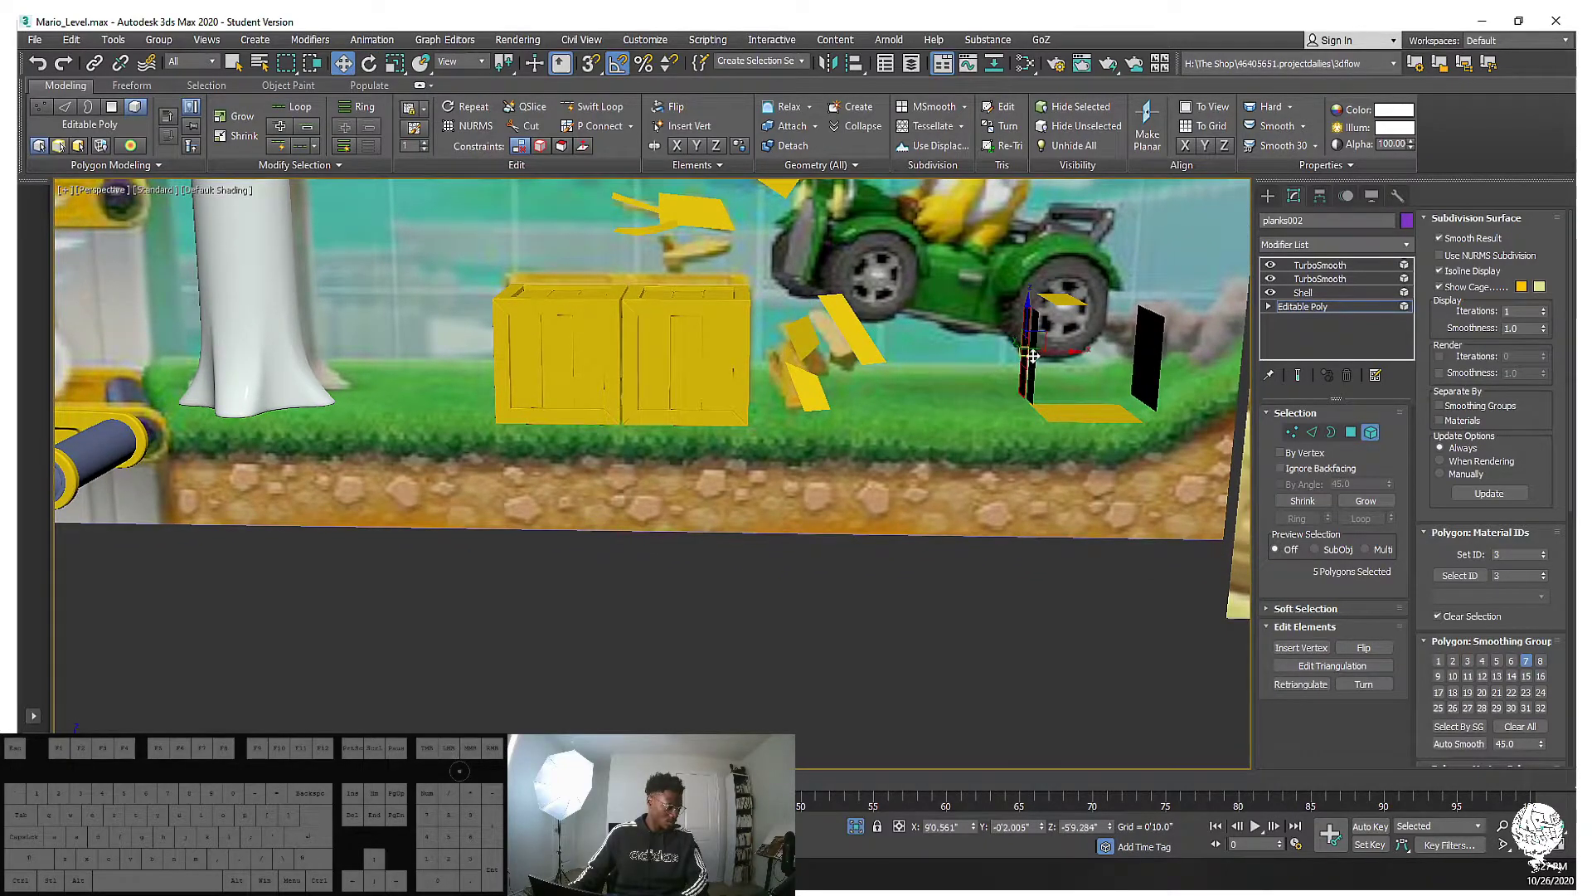
{"action": "left_click", "coordinate": [800, 356]}
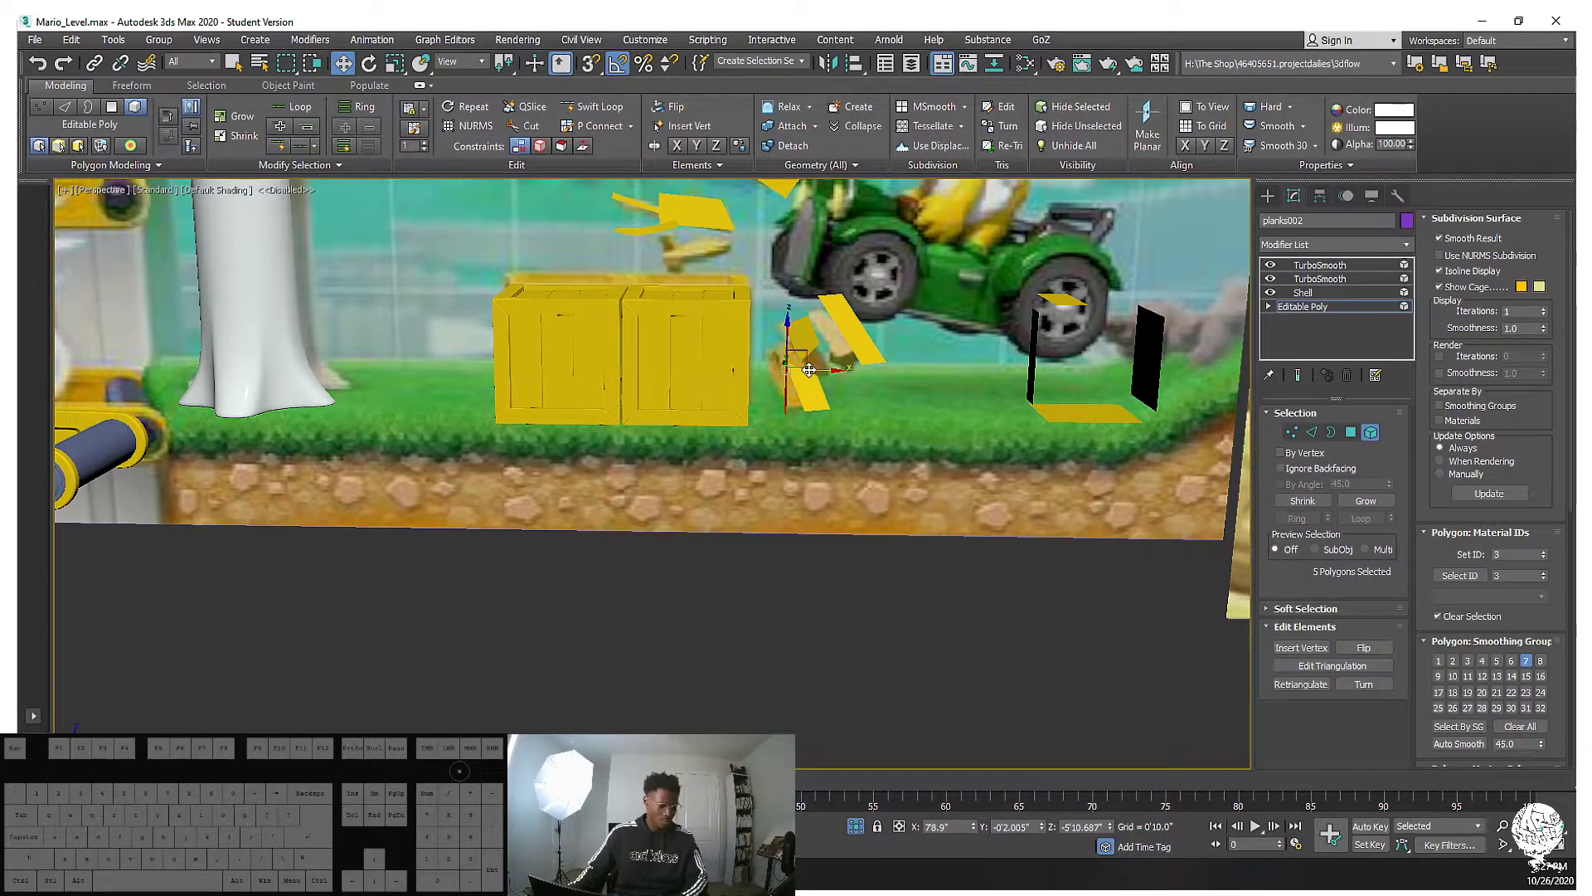
{"action": "key", "text": "e"}
{"action": "left_click_drag", "start_coordinate": [801, 381], "coordinate": [787, 319]}
{"action": "key", "text": "w"}
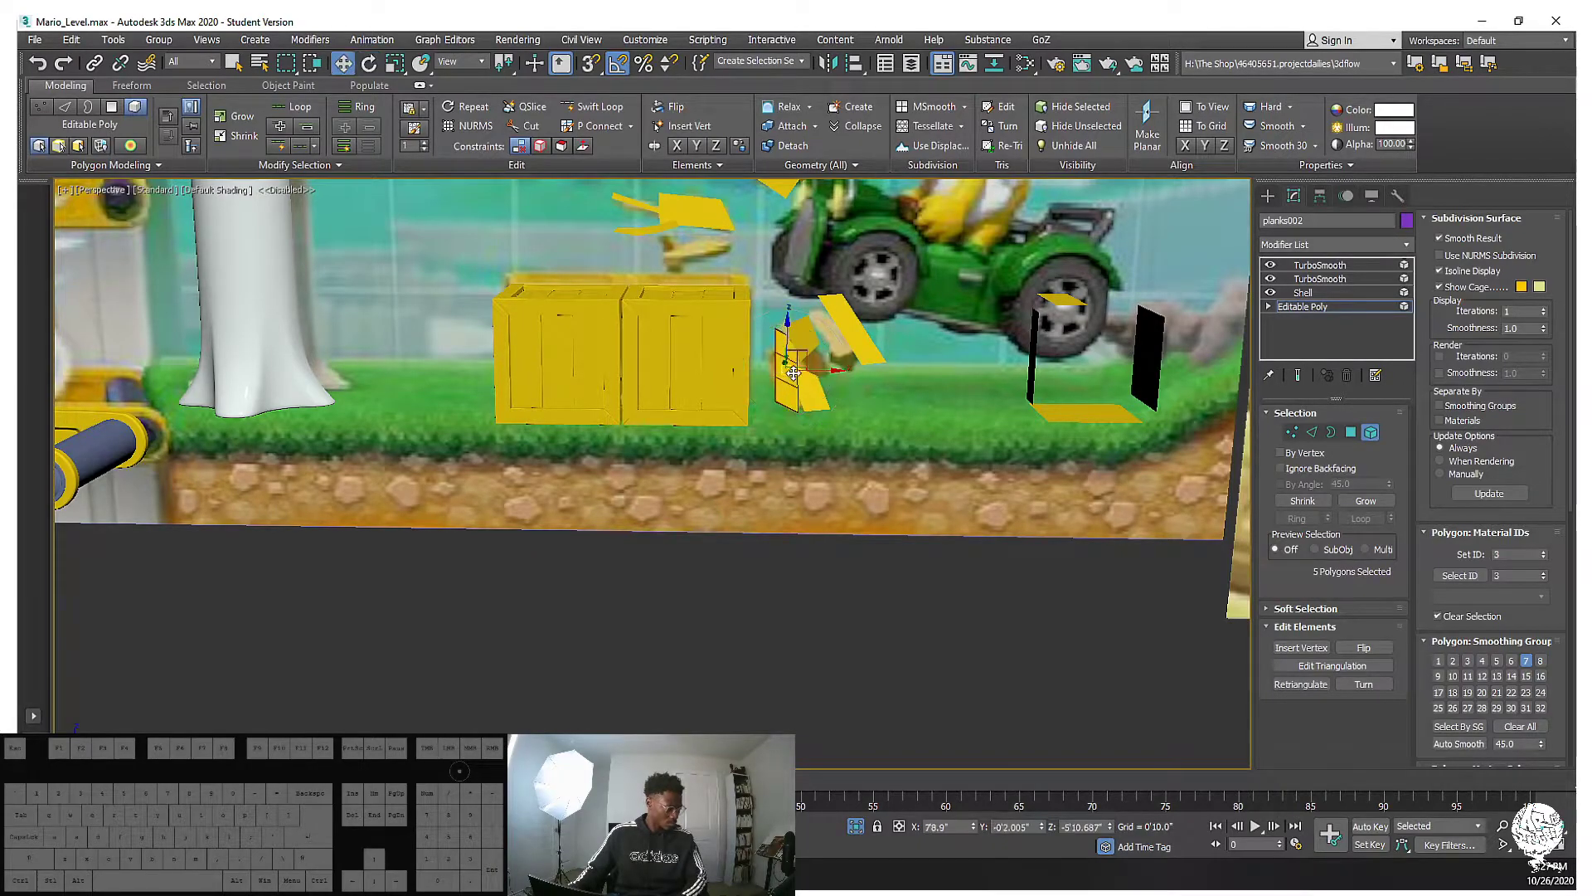
Raise the rotated side board slightly and pull it forward, away from the reference image
{"action": "mouse_move", "coordinate": [795, 363]}
{"action": "middle_mouse_down", "text": "alt"}
{"action": "mouse_move", "coordinate": [814, 396]}
{"action": "mouse_move", "coordinate": [718, 425]}
{"action": "mouse_move", "coordinate": [789, 345]}
{"action": "middle_mouse_up", "text": "alt"}
{"action": "left_click_drag", "start_coordinate": [804, 350], "coordinate": [816, 320]}
{"action": "middle_click_drag", "start_coordinate": [816, 320], "coordinate": [888, 279], "text": "alt"}
{"action": "middle_click_drag", "start_coordinate": [896, 334], "coordinate": [864, 353]}
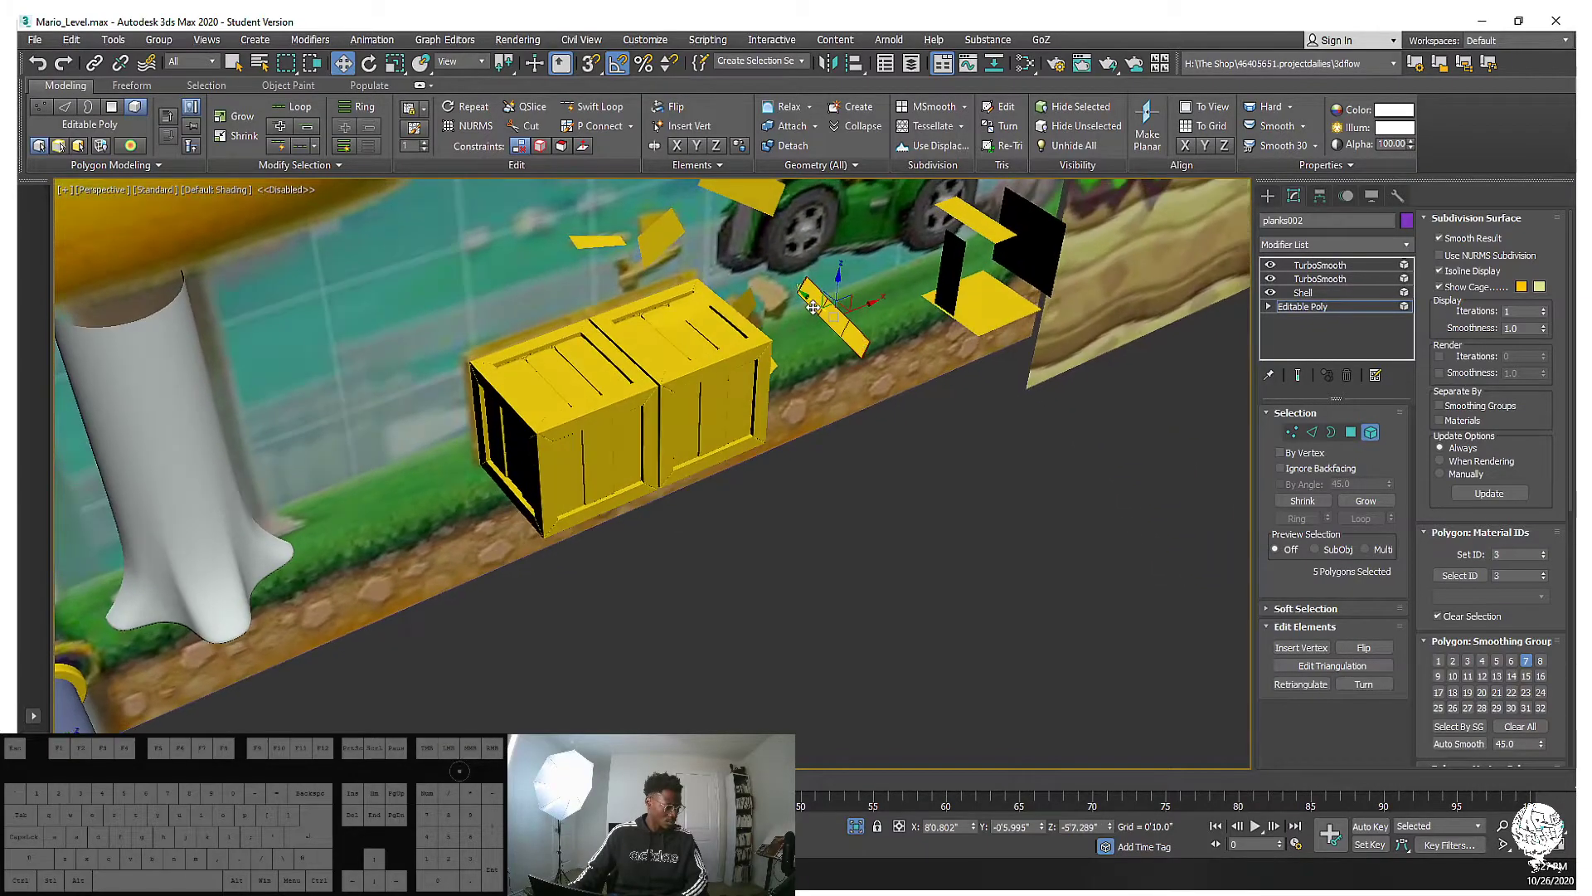
{"action": "middle_click_drag", "start_coordinate": [784, 297], "coordinate": [795, 307], "text": "alt"}
{"action": "left_click_drag", "start_coordinate": [794, 307], "coordinate": [841, 314]}
{"action": "middle_click_drag", "start_coordinate": [853, 314], "coordinate": [792, 335], "text": "alt"}
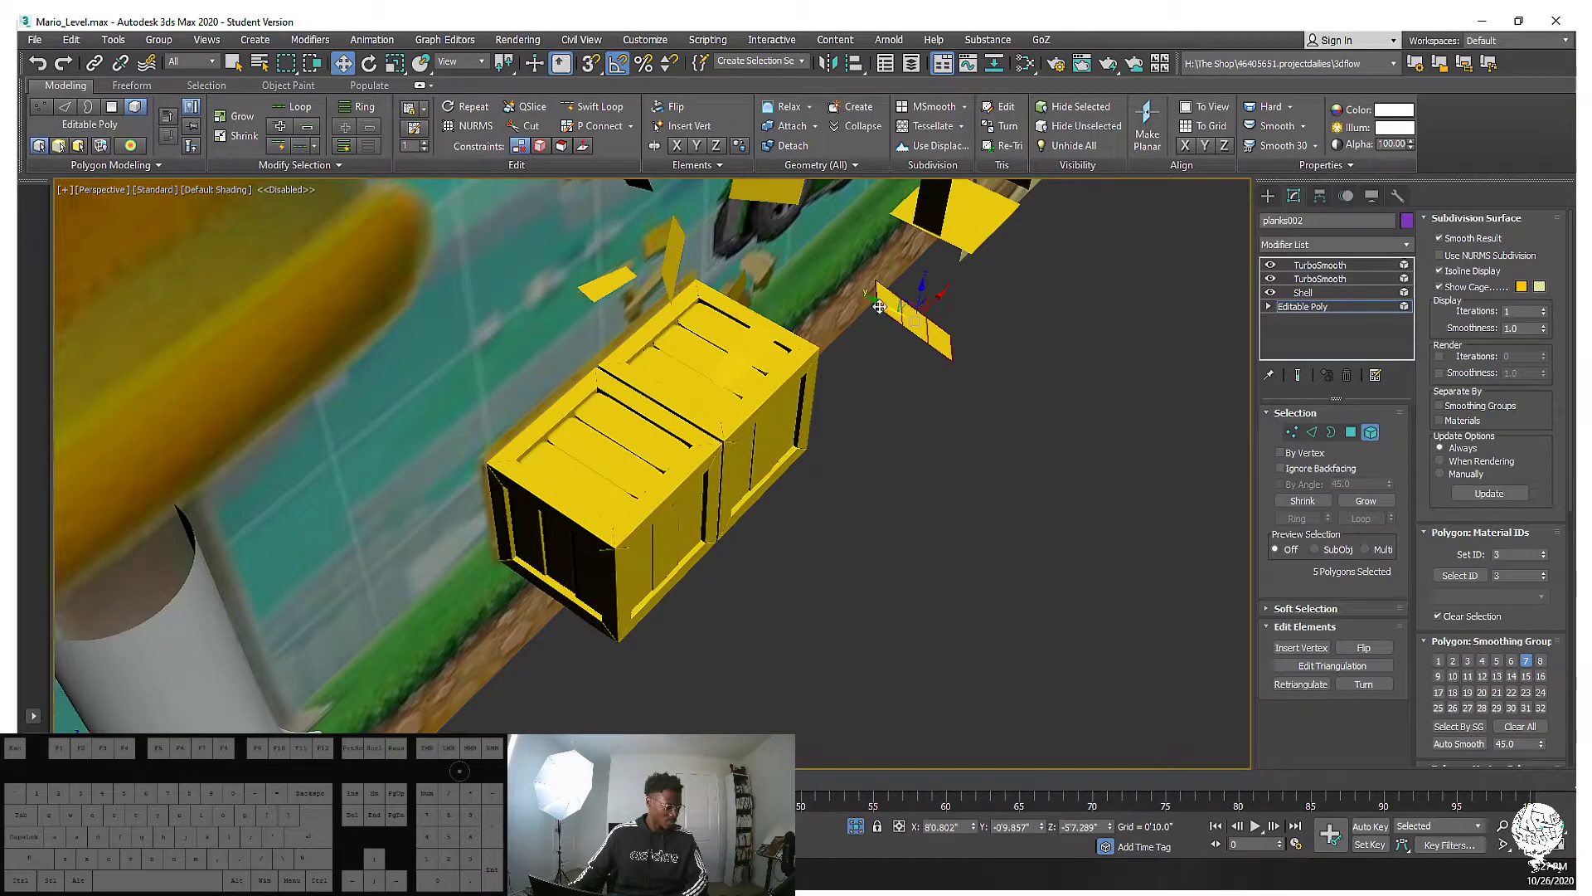
Push the side board back nearer the other lower debris boards, adjusting the cluster's depth
{"action": "middle_click_drag", "start_coordinate": [879, 306], "coordinate": [795, 235], "text": "alt"}
{"action": "left_click", "coordinate": [803, 281], "text": "ctrl"}
{"action": "left_click_drag", "start_coordinate": [830, 241], "coordinate": [784, 267]}
{"action": "middle_click_drag", "start_coordinate": [786, 257], "coordinate": [1239, 255], "text": "alt"}
{"action": "left_click", "coordinate": [790, 219]}
{"action": "middle_click_drag", "start_coordinate": [1284, 308], "coordinate": [779, 330], "text": "alt"}
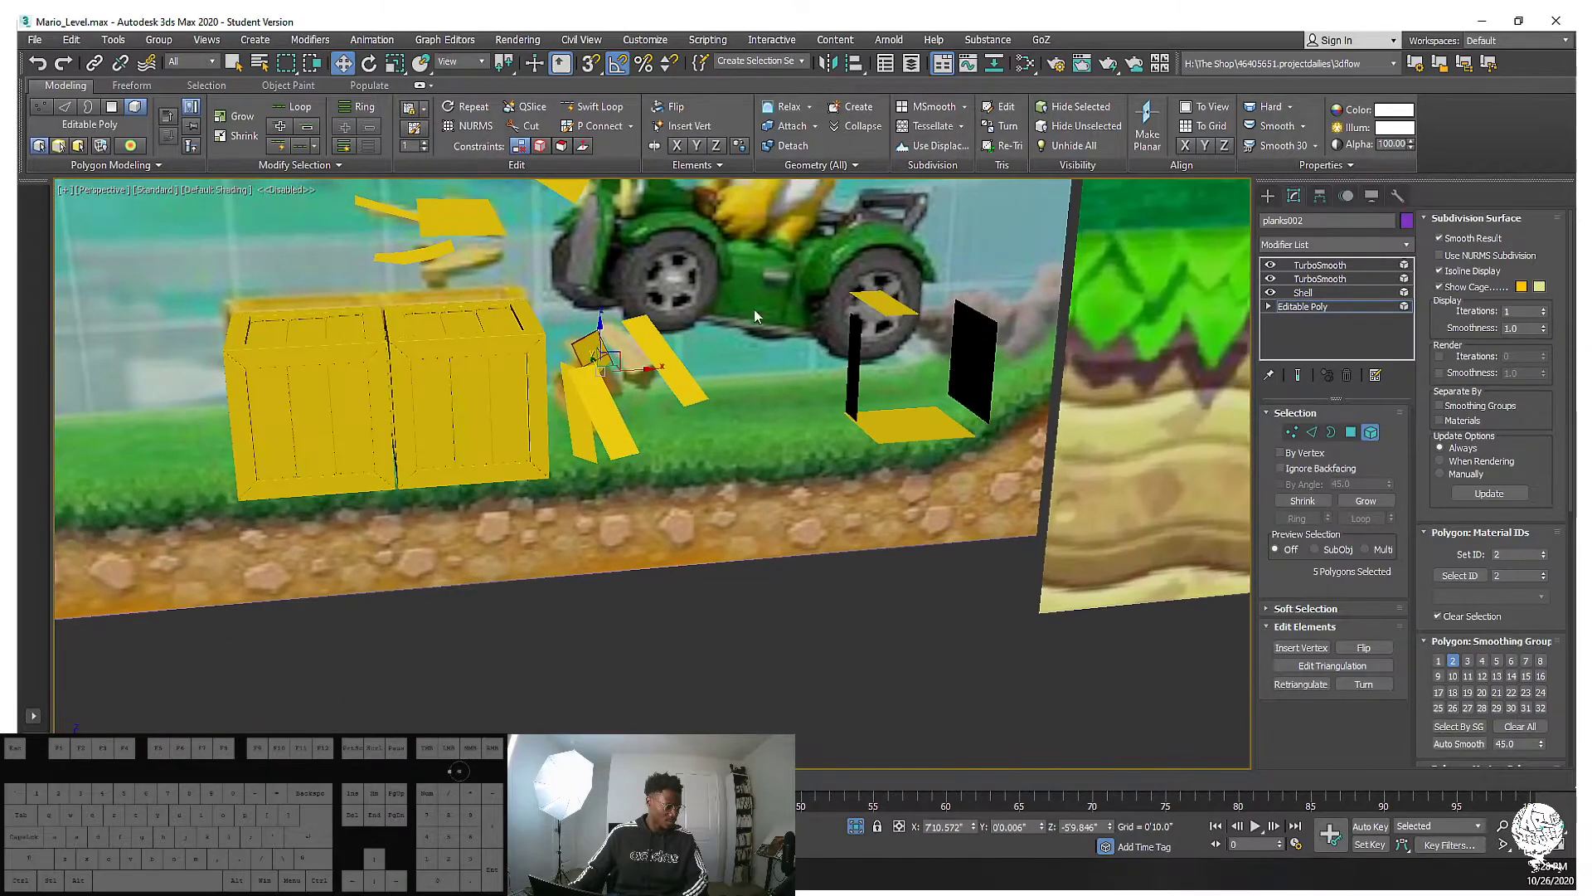
Delete the unused leftover planks standing apart from the flying debris
{"action": "left_click_drag", "start_coordinate": [864, 323], "coordinate": [1199, 523]}
{"action": "key", "text": "Delete"}
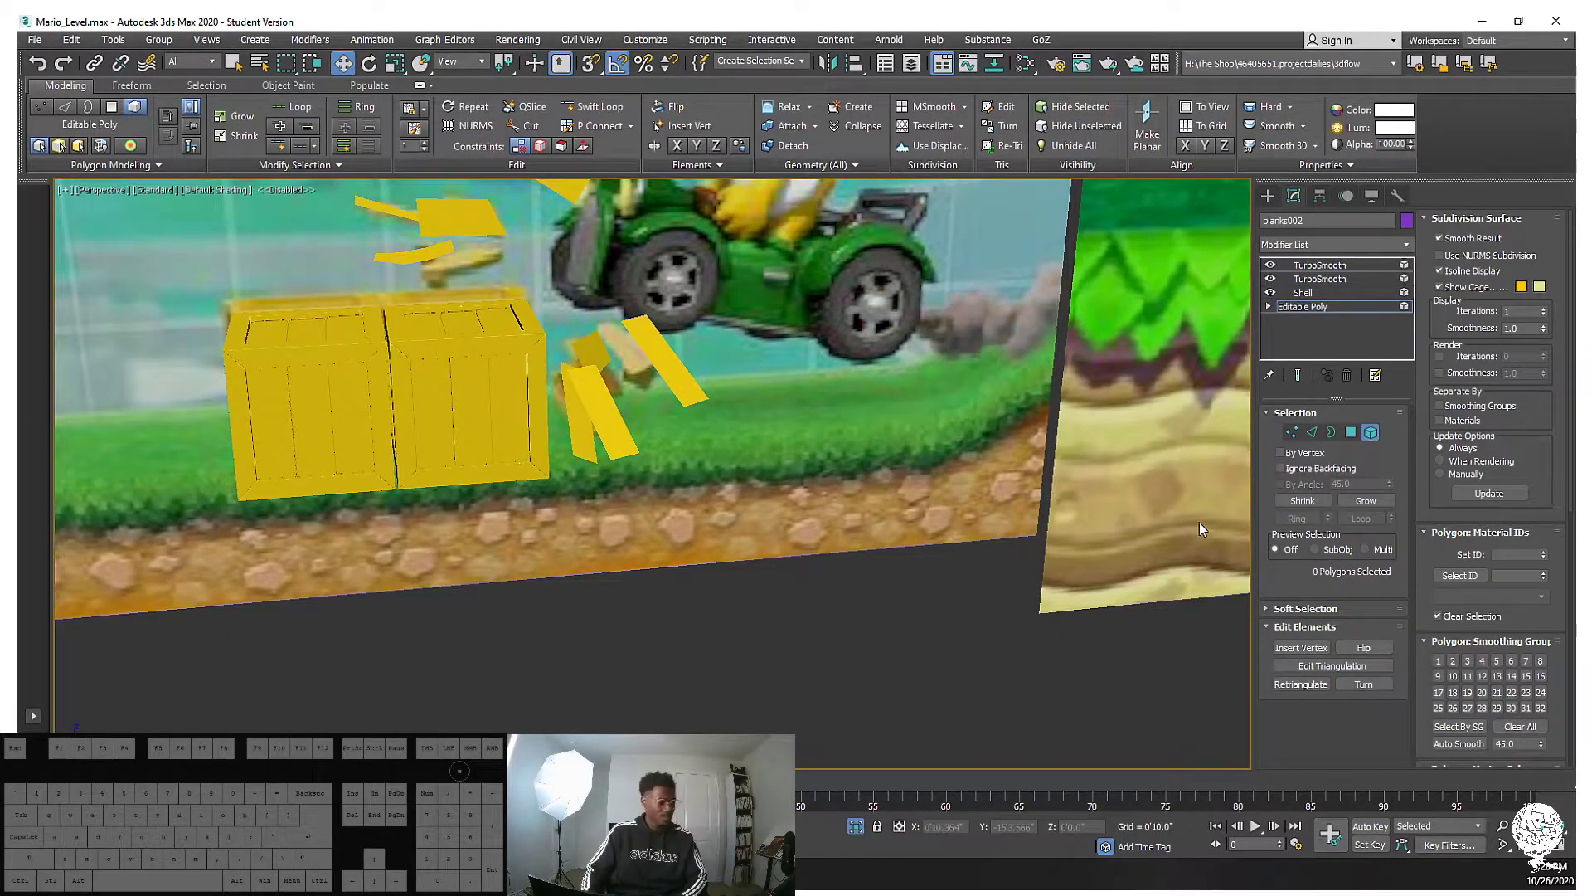
{"action": "scroll", "coordinate": [763, 406], "scroll_direction": "down", "scroll_amount": 4}
{"action": "middle_click_drag", "start_coordinate": [763, 406], "coordinate": [719, 375], "text": "alt"}
{"action": "scroll", "coordinate": [719, 376], "scroll_direction": "up", "scroll_amount": 3}
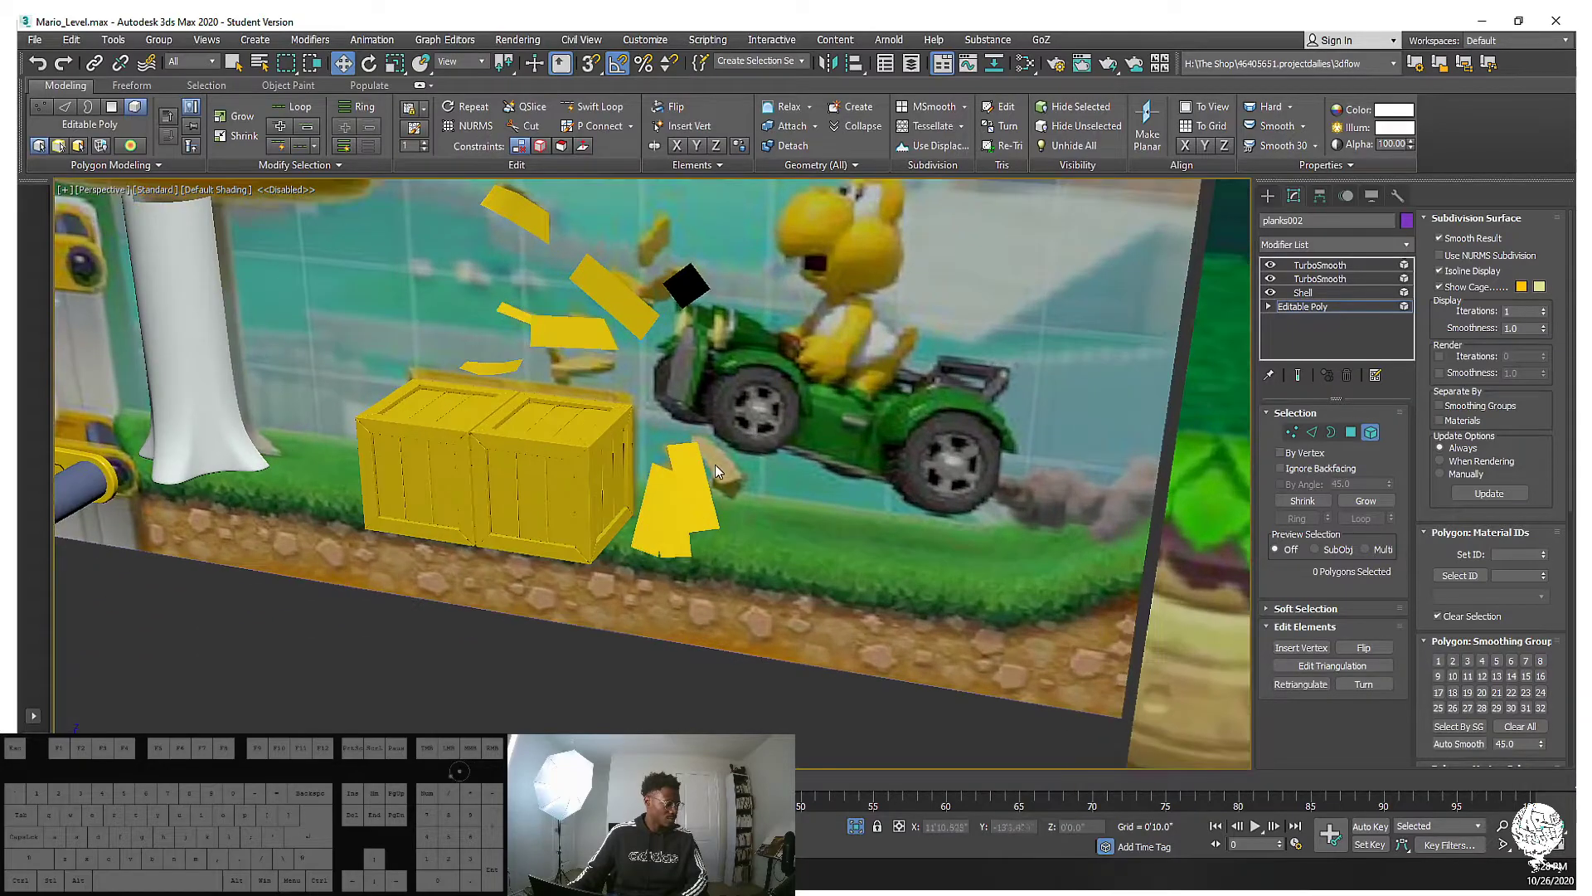
Clone one of the lower debris boards beside the crates as a new element of the planks mesh
{"action": "left_click", "coordinate": [715, 465]}
{"action": "middle_click_drag", "start_coordinate": [715, 465], "coordinate": [687, 482], "text": "alt"}
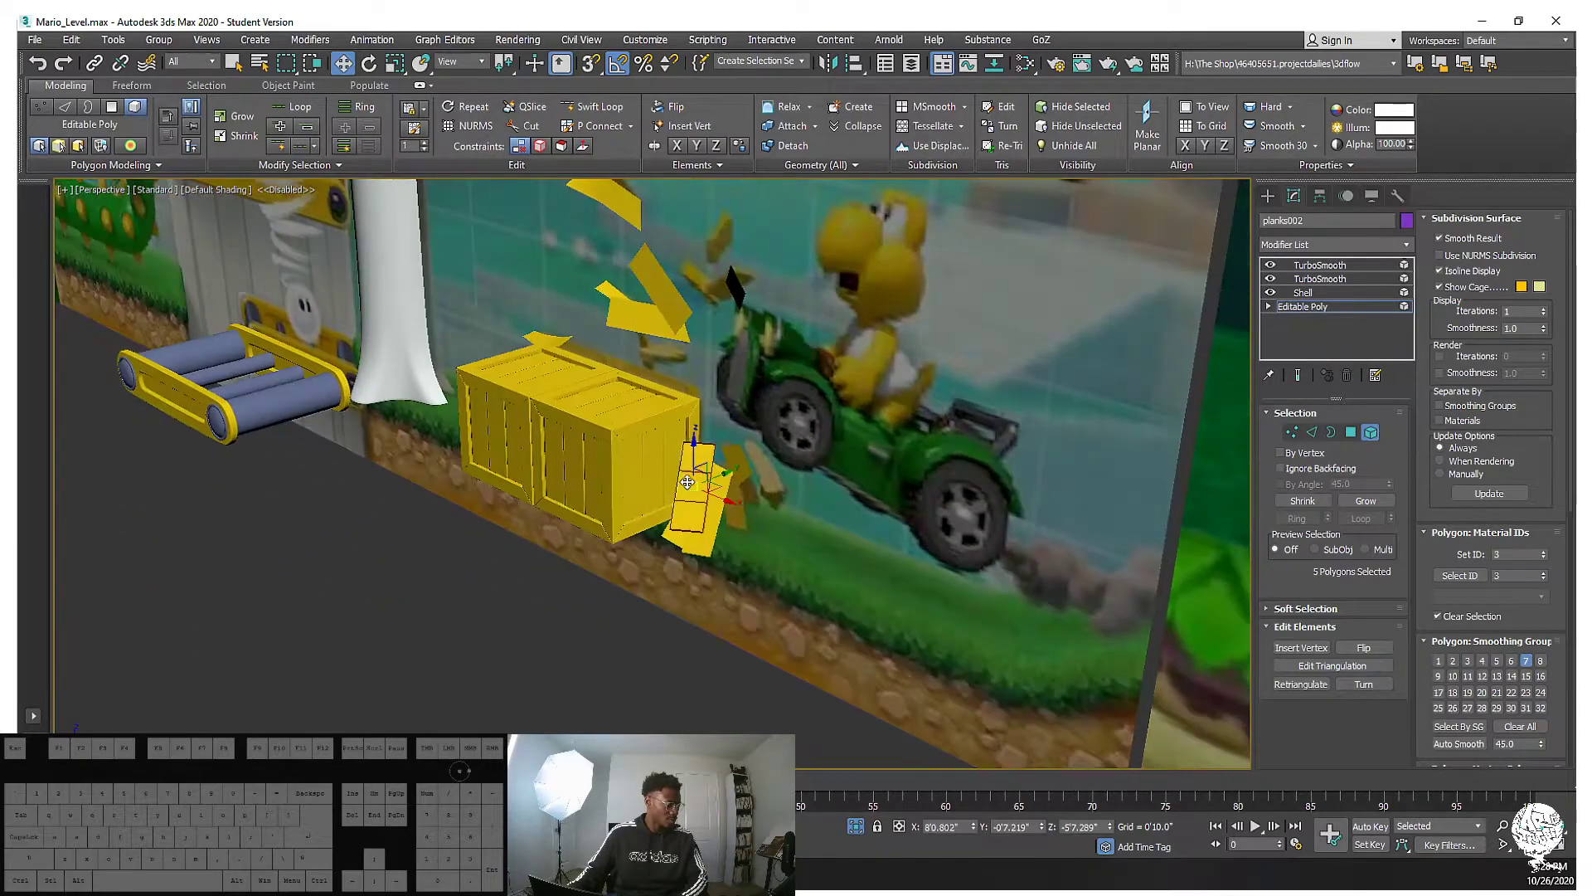
{"action": "left_click_drag", "start_coordinate": [690, 452], "coordinate": [694, 476], "text": "shift"}
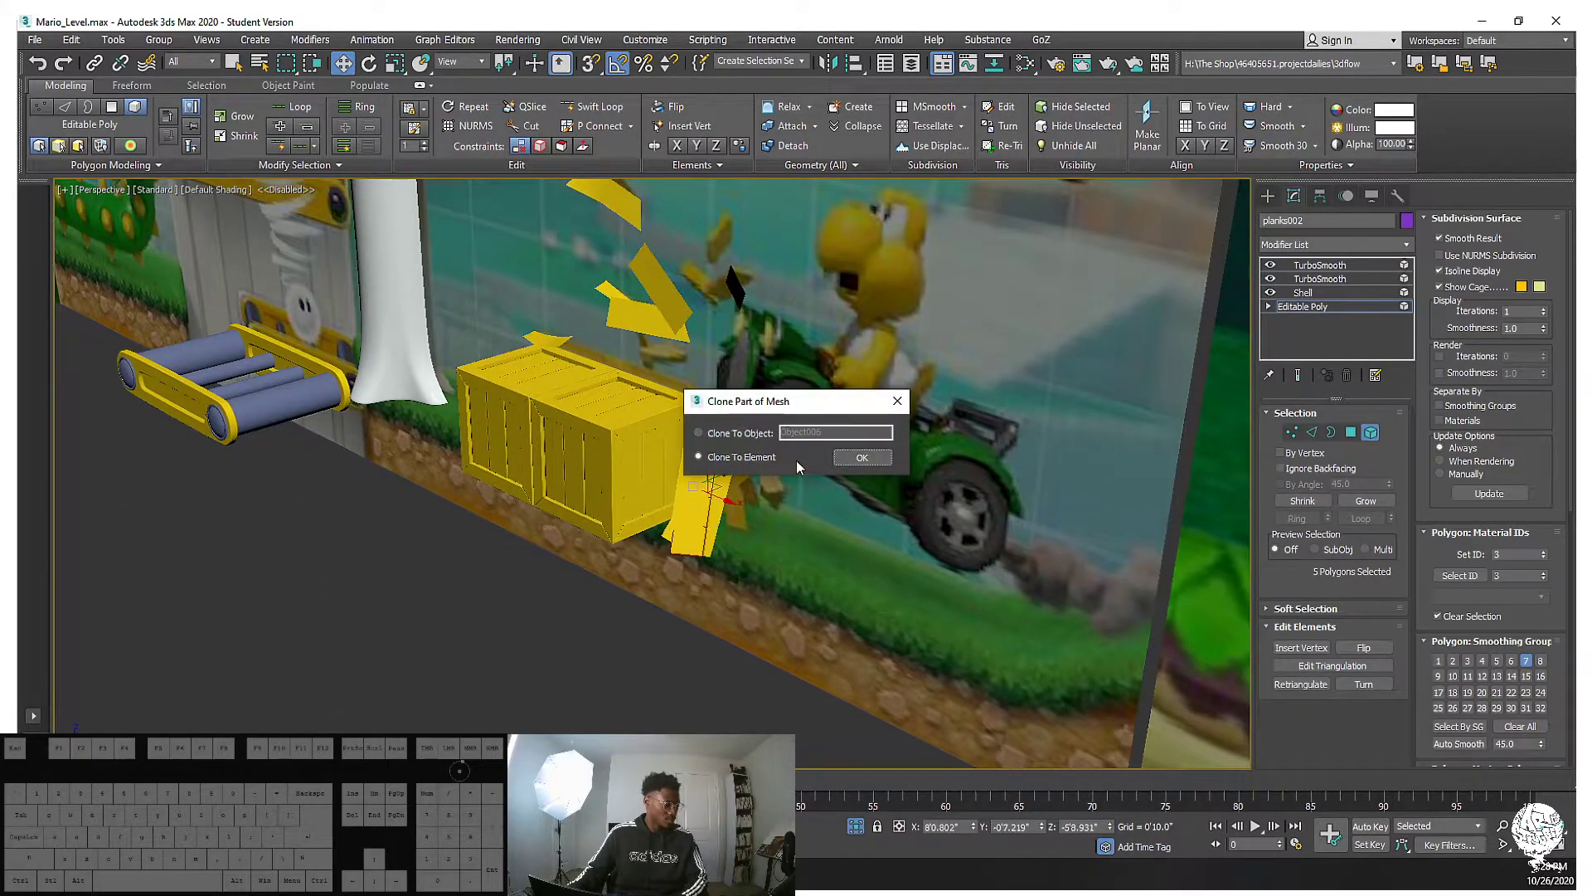
{"action": "left_click", "coordinate": [847, 461]}
Rotate the cloned board to a different tilt and move it up and away from the crates within the lower debris
{"action": "key", "text": "e"}
{"action": "left_click_drag", "start_coordinate": [703, 538], "coordinate": [706, 531]}
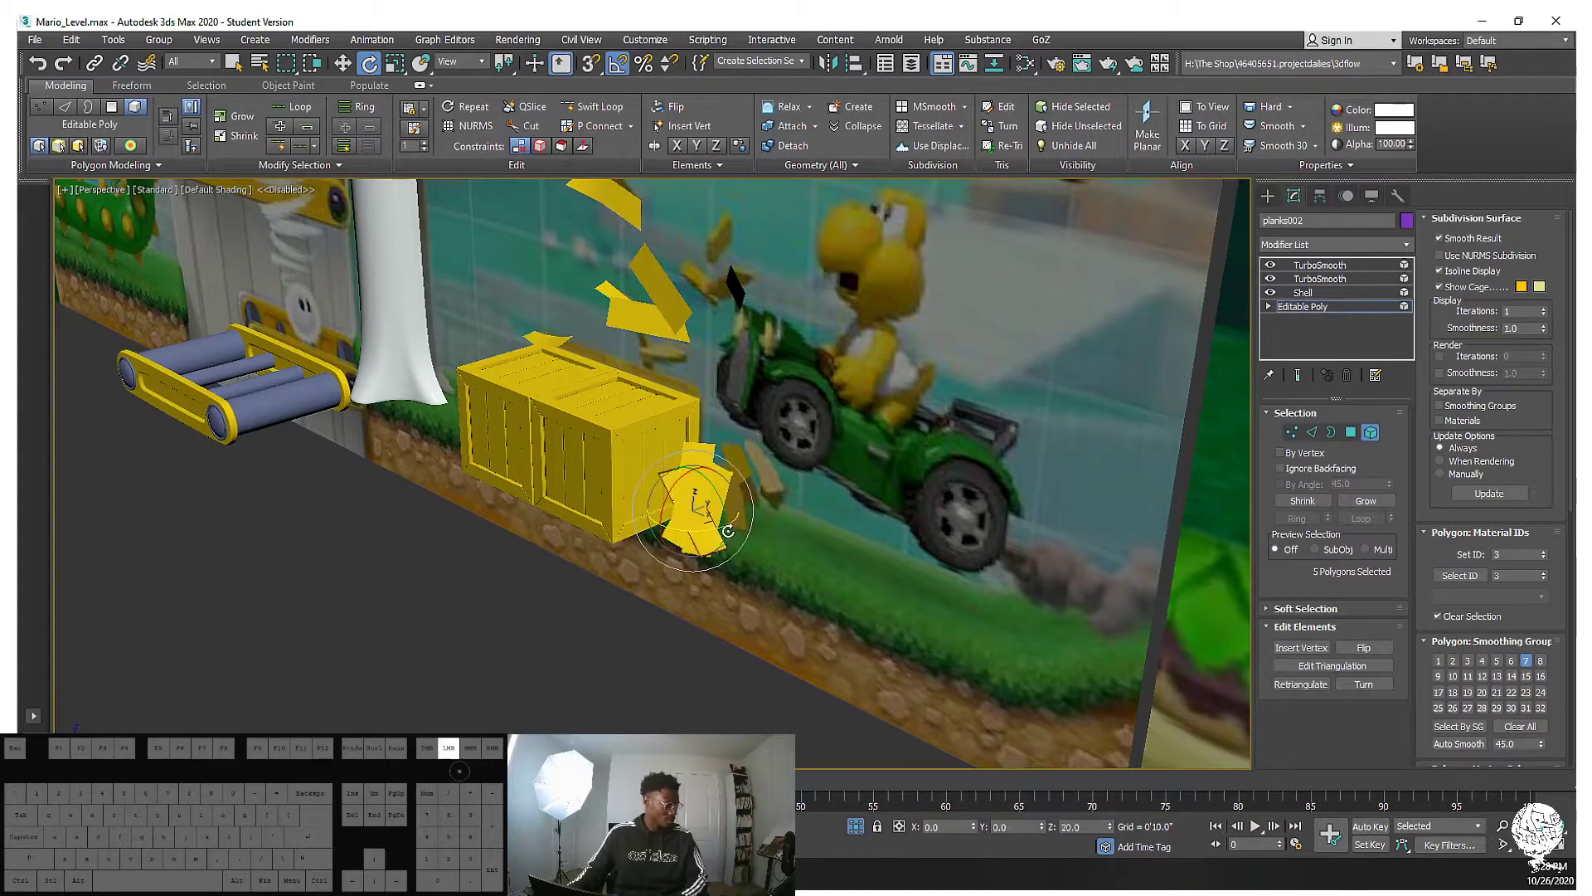
{"action": "key", "text": "w"}
{"action": "left_click_drag", "start_coordinate": [817, 539], "coordinate": [780, 490]}
{"action": "middle_click_drag", "start_coordinate": [780, 489], "coordinate": [868, 479], "text": "alt"}
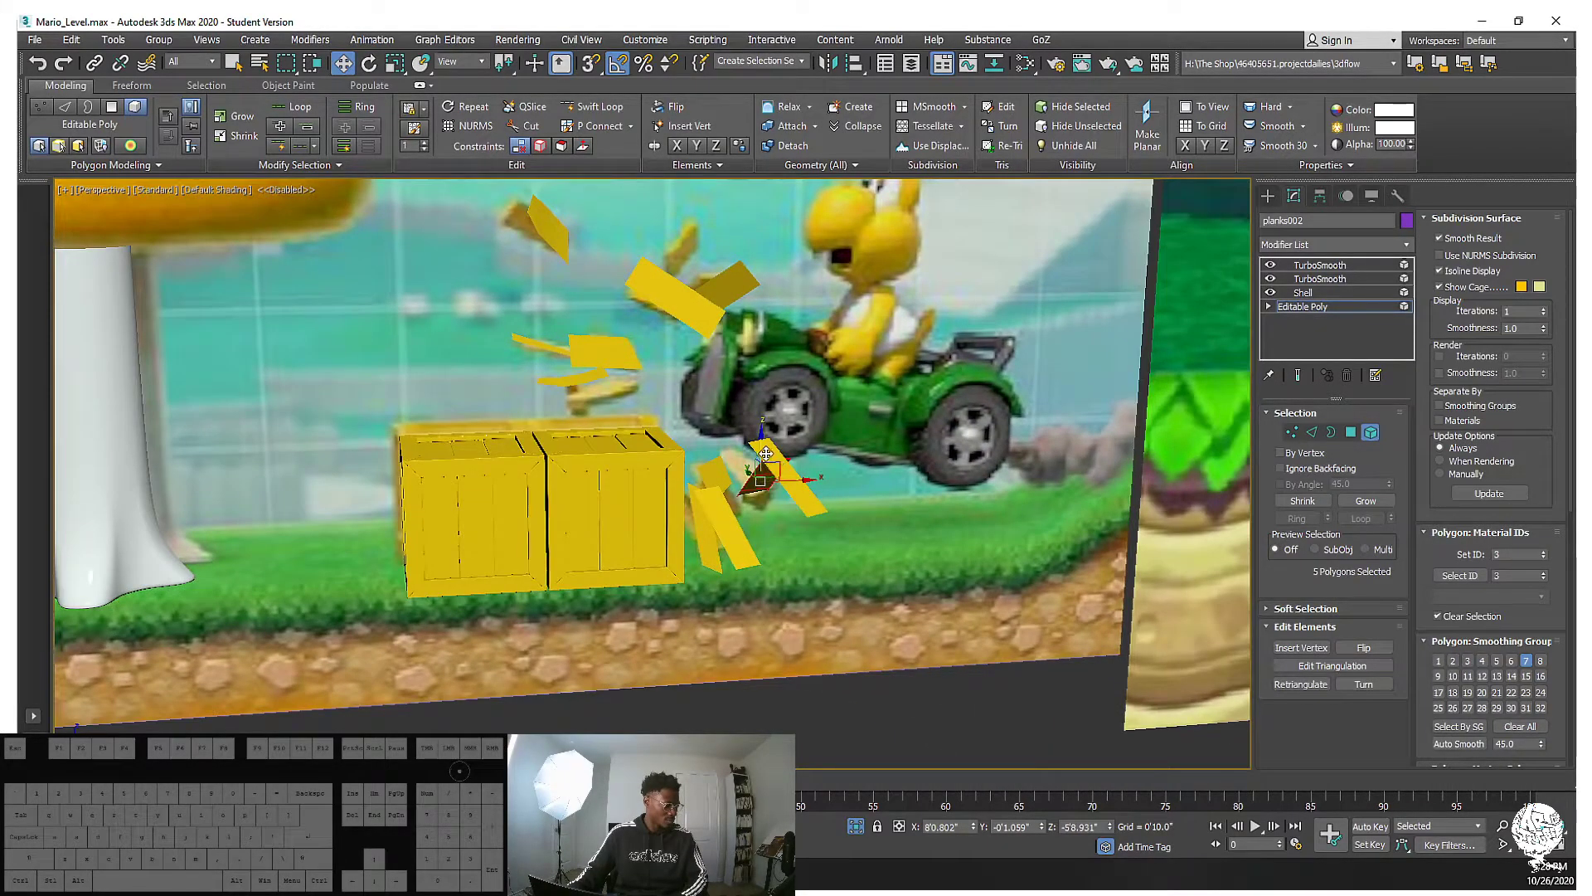
Return to the planks' top TurboSmooth level, deselect the object, and examine the smoothed debris against the reference
{"action": "middle_click_drag", "start_coordinate": [759, 436], "coordinate": [808, 614], "text": "alt"}
{"action": "scroll", "coordinate": [771, 453], "scroll_direction": "down", "scroll_amount": 4}
{"action": "left_click", "coordinate": [1302, 266]}
{"action": "left_click", "coordinate": [808, 613]}
{"action": "middle_click_drag", "start_coordinate": [712, 429], "coordinate": [579, 306], "text": "alt"}
{"action": "scroll", "coordinate": [693, 356], "scroll_direction": "up", "scroll_amount": 5}
{"action": "scroll", "coordinate": [694, 357], "scroll_direction": "down", "scroll_amount": 4}
{"action": "scroll", "coordinate": [655, 340], "scroll_direction": "up", "scroll_amount": 3}
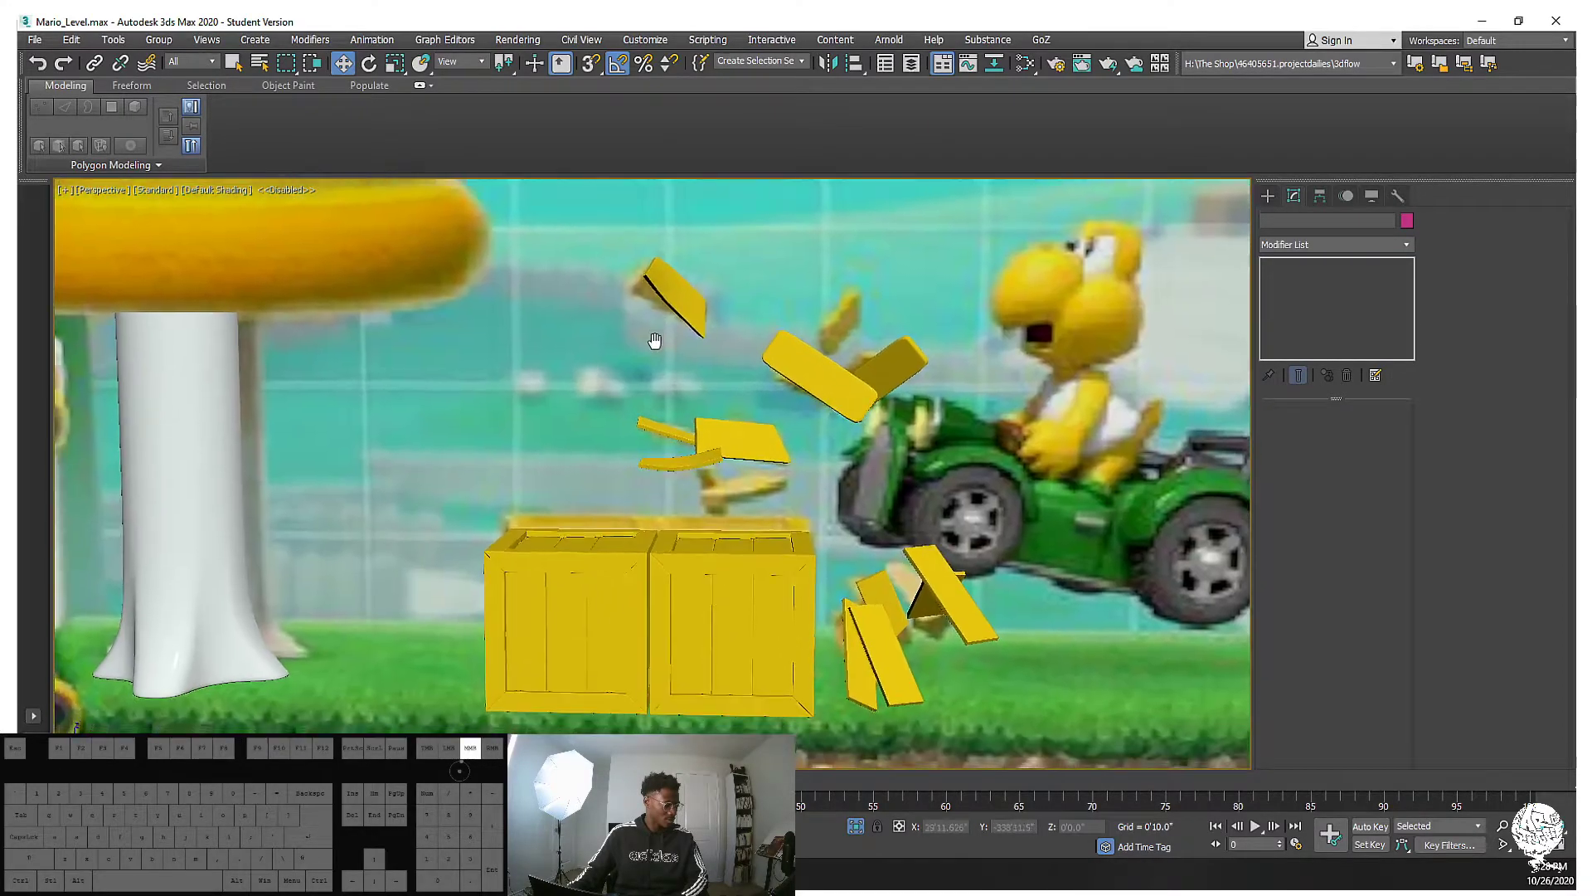
{"action": "middle_click_drag", "start_coordinate": [655, 340], "coordinate": [636, 324]}
{"action": "scroll", "coordinate": [718, 387], "scroll_direction": "up", "scroll_amount": 3}
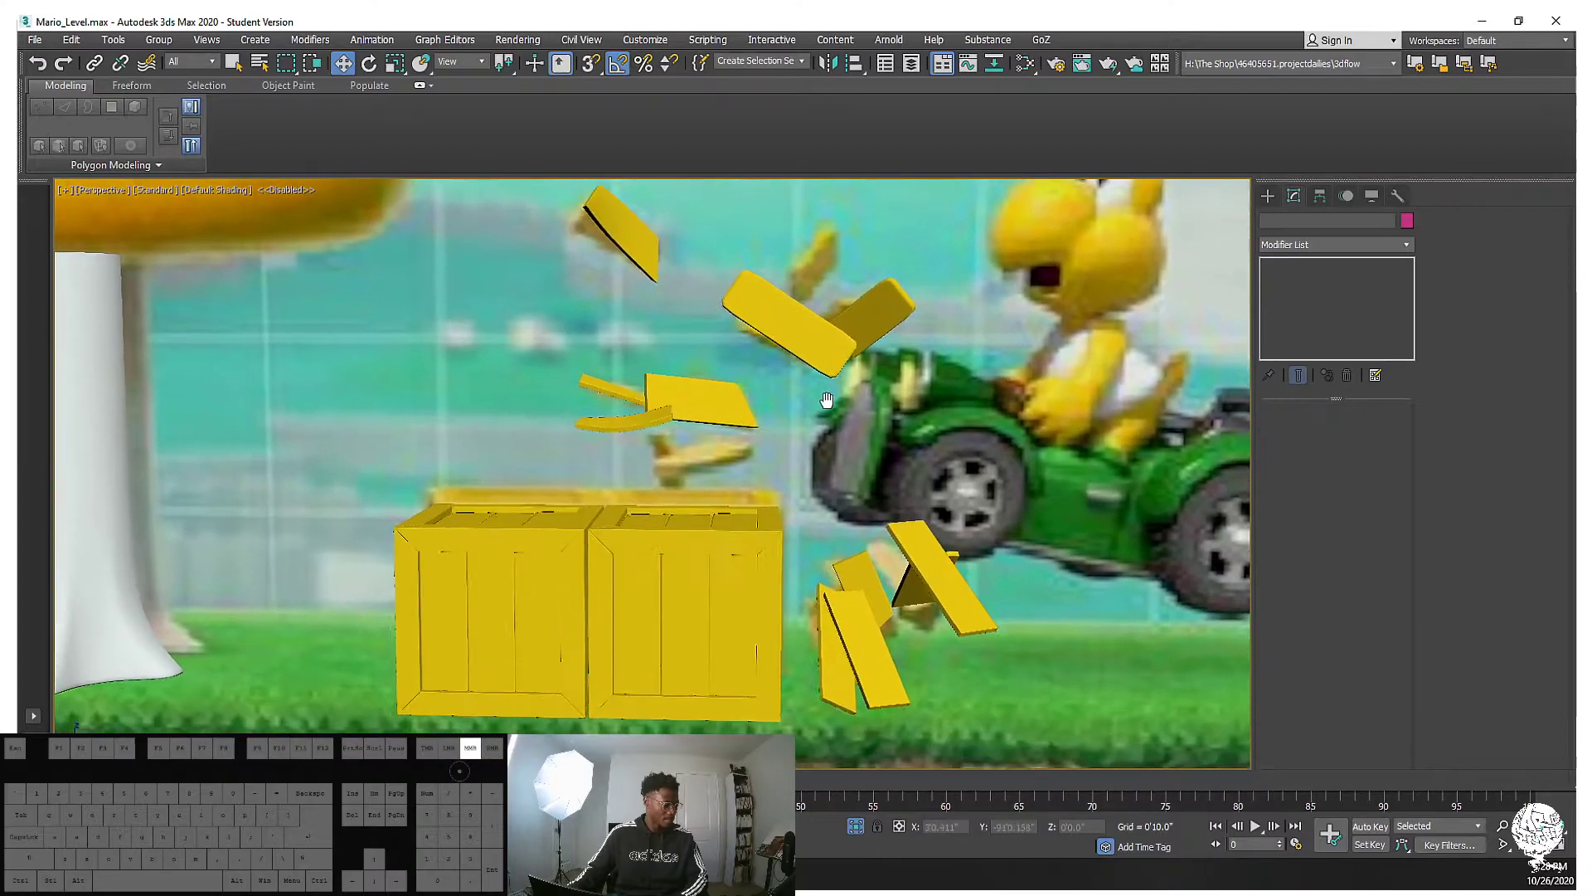
Show edged faces and open the debris planks' base Editable Poly for element editing
{"action": "left_click", "coordinate": [845, 309]}
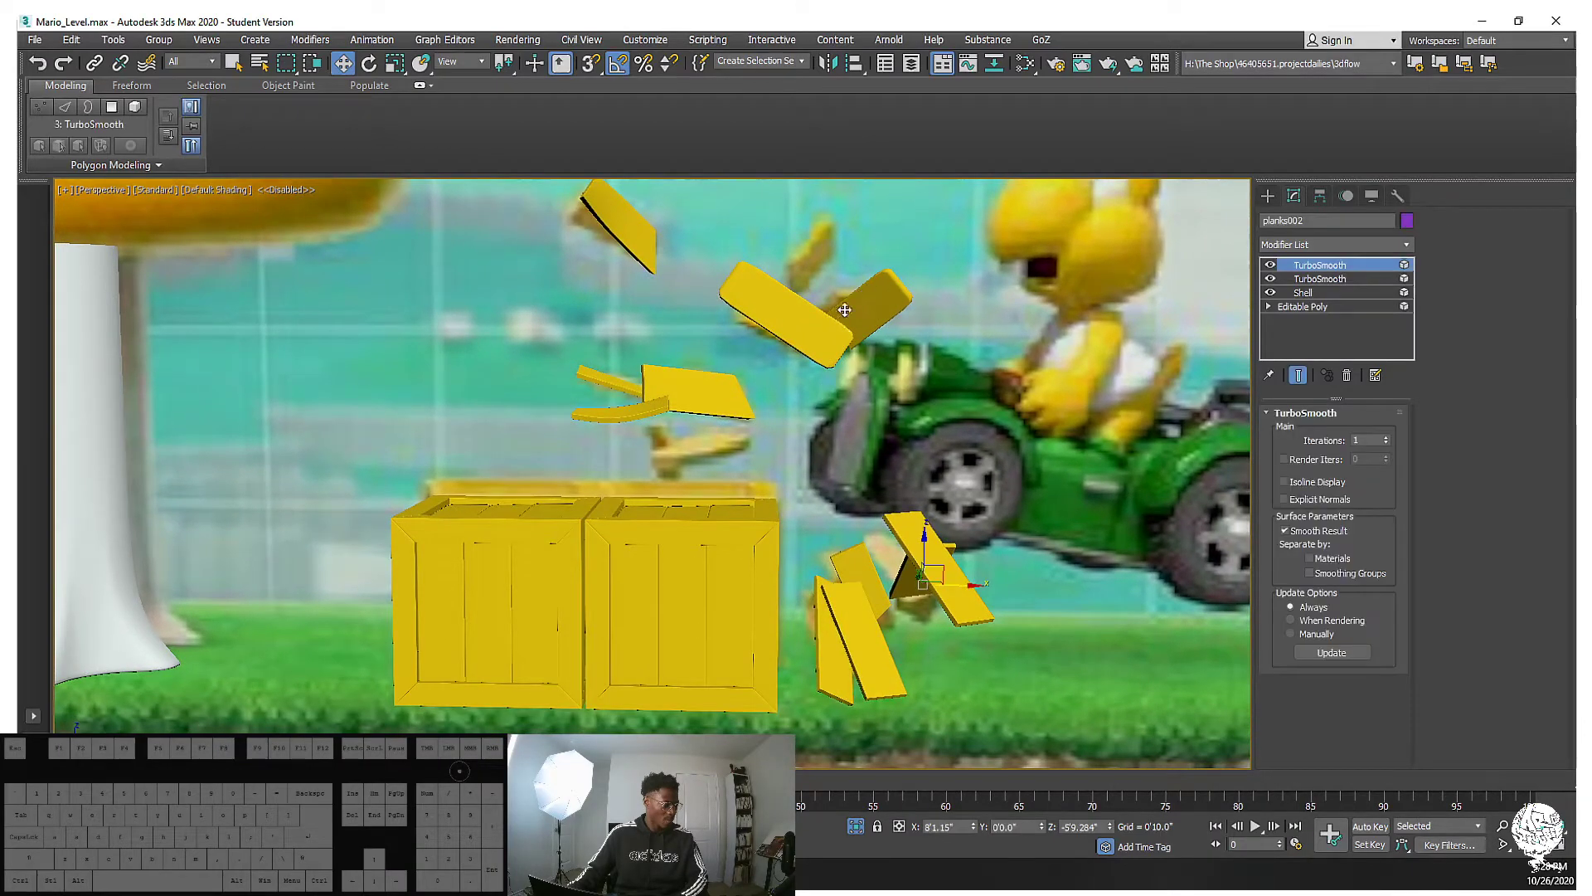
{"action": "left_click", "coordinate": [1303, 280]}
{"action": "scroll", "coordinate": [823, 390], "scroll_direction": "up", "scroll_amount": 3}
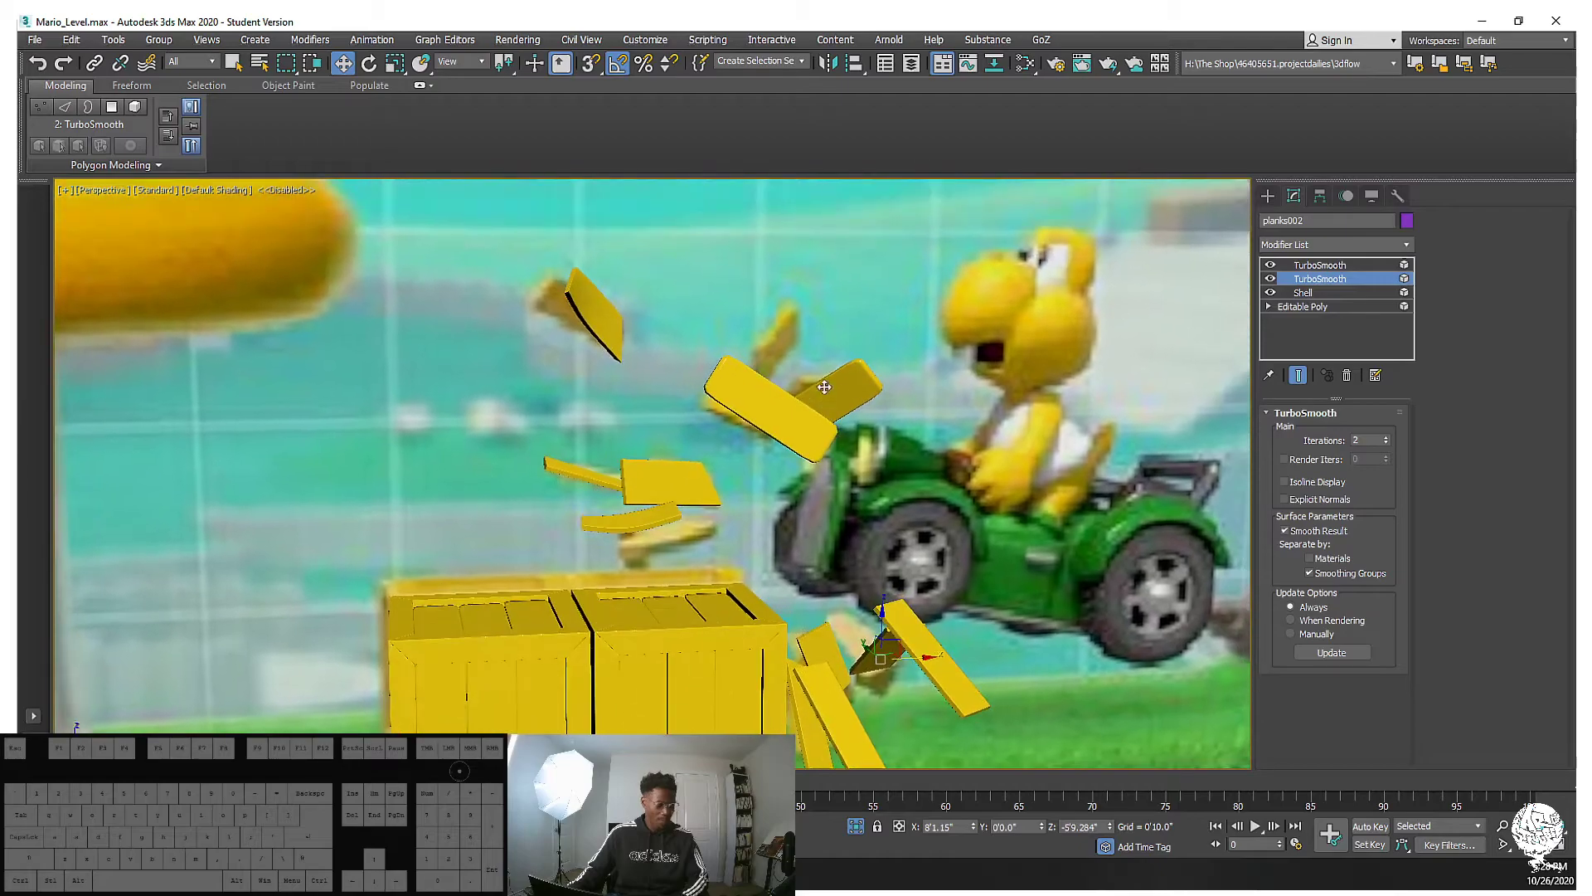
{"action": "key", "text": "F4"}
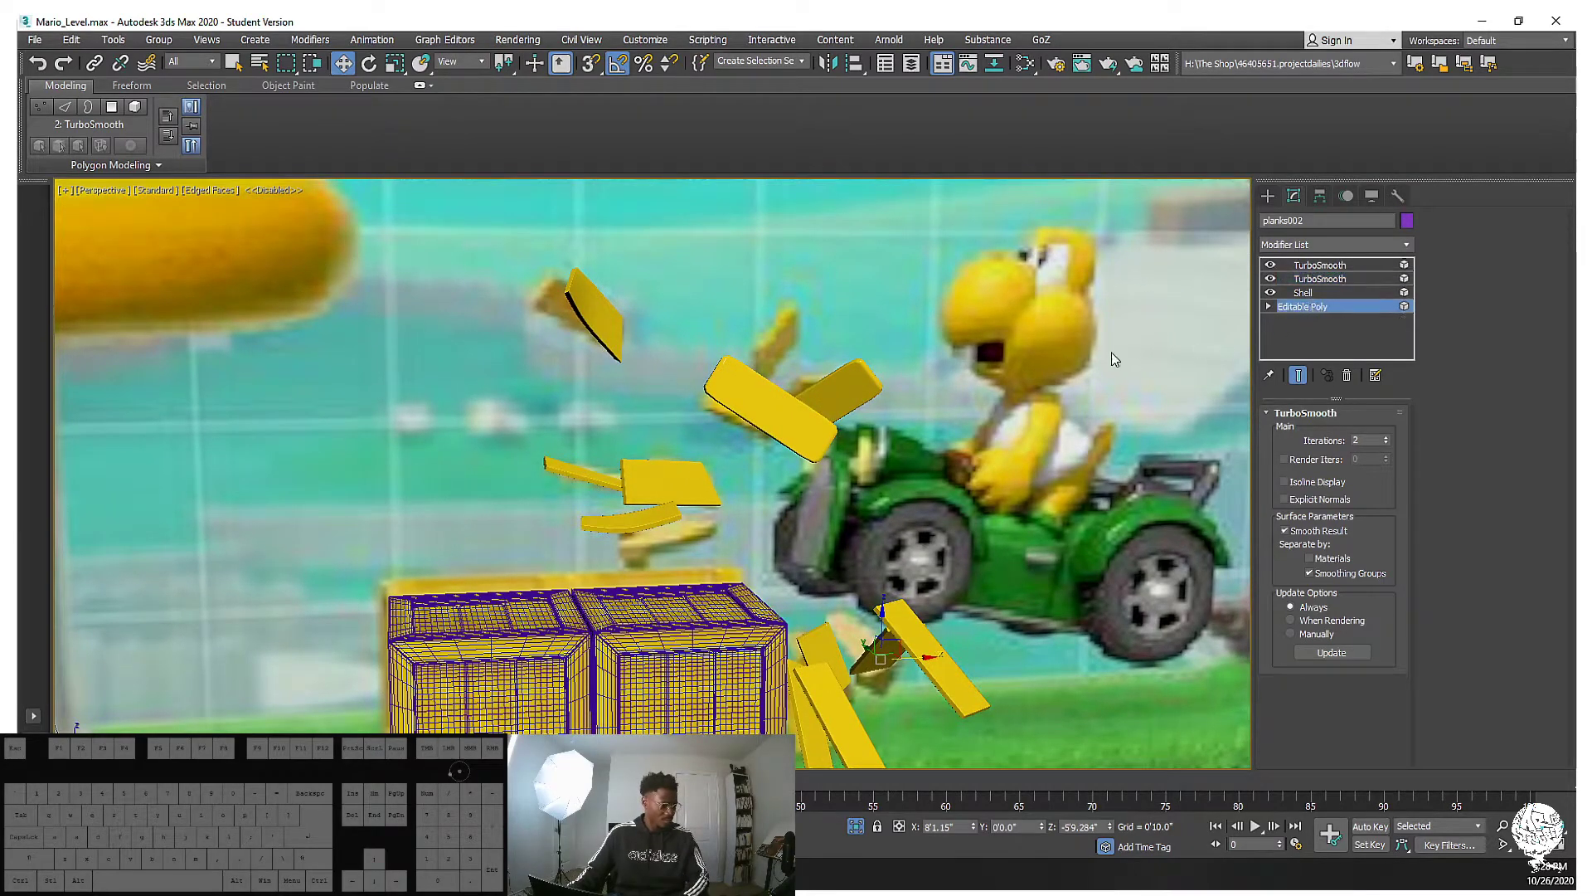
{"action": "key", "text": "5"}
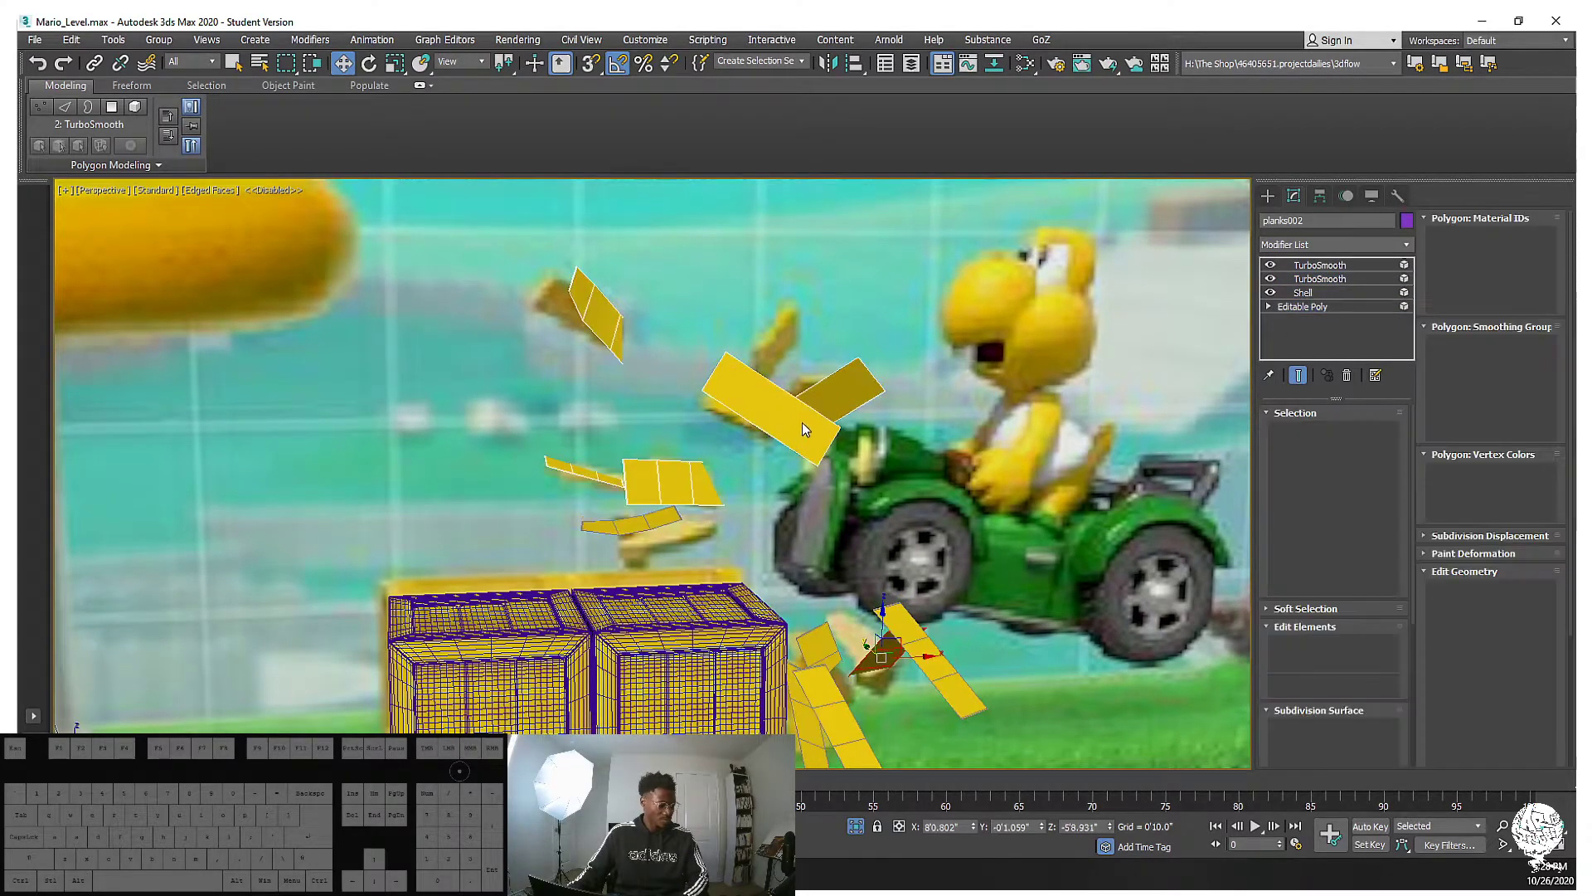
Connect the long edges of the two crossed upper boards with 2 segments and a pinch of 40
{"action": "middle_click_drag", "start_coordinate": [845, 376], "coordinate": [838, 416]}
{"action": "left_click_drag", "start_coordinate": [757, 478], "coordinate": [740, 485]}
{"action": "left_click", "coordinate": [816, 418]}
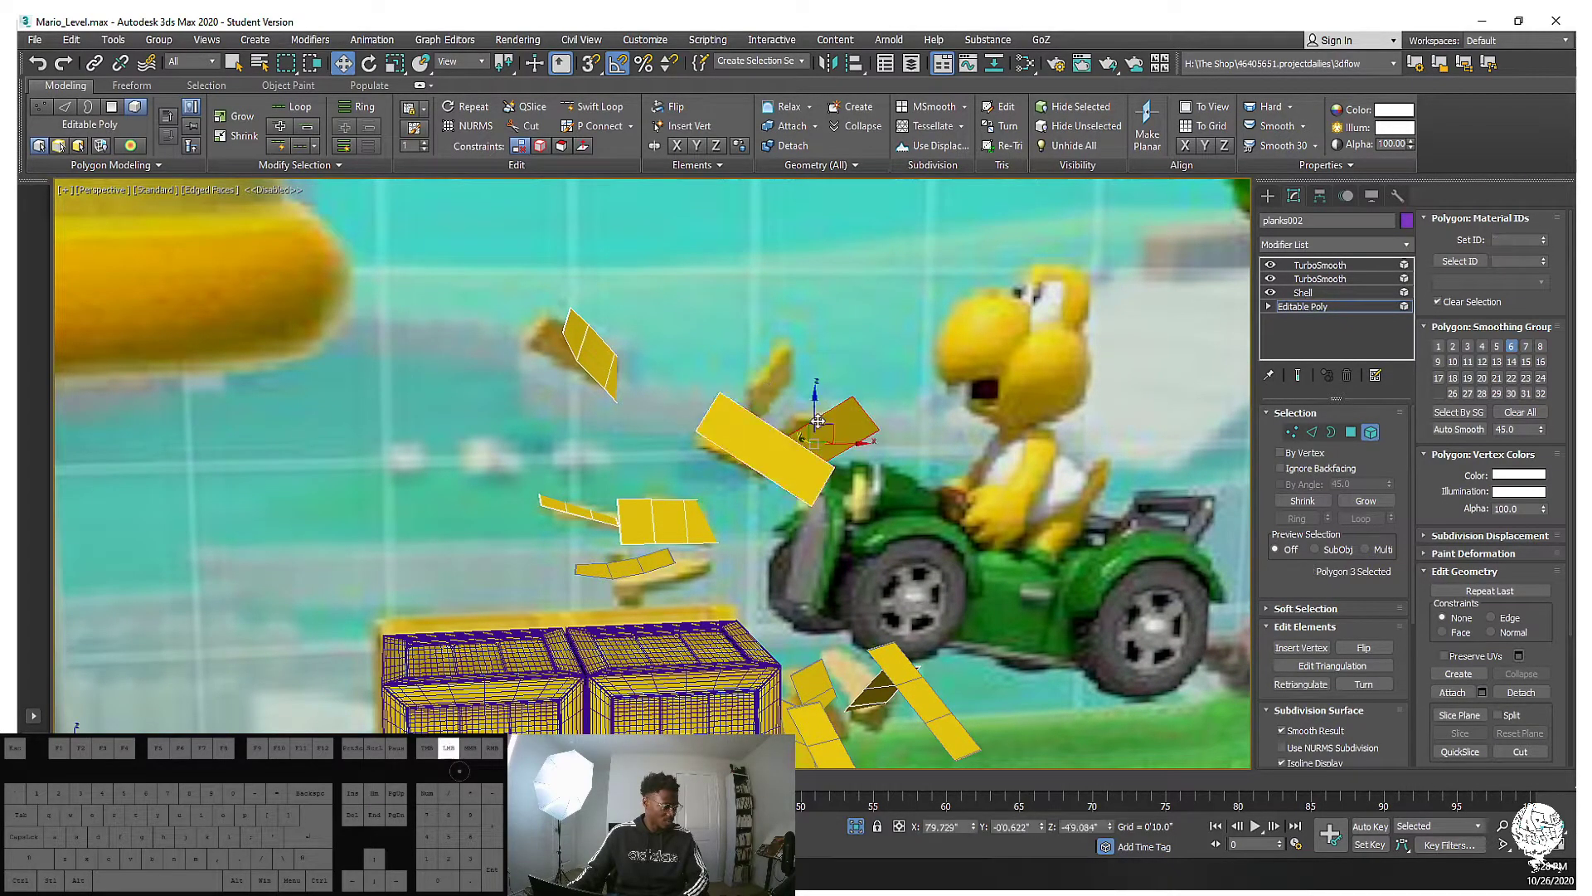
{"action": "left_click", "coordinate": [1311, 433]}
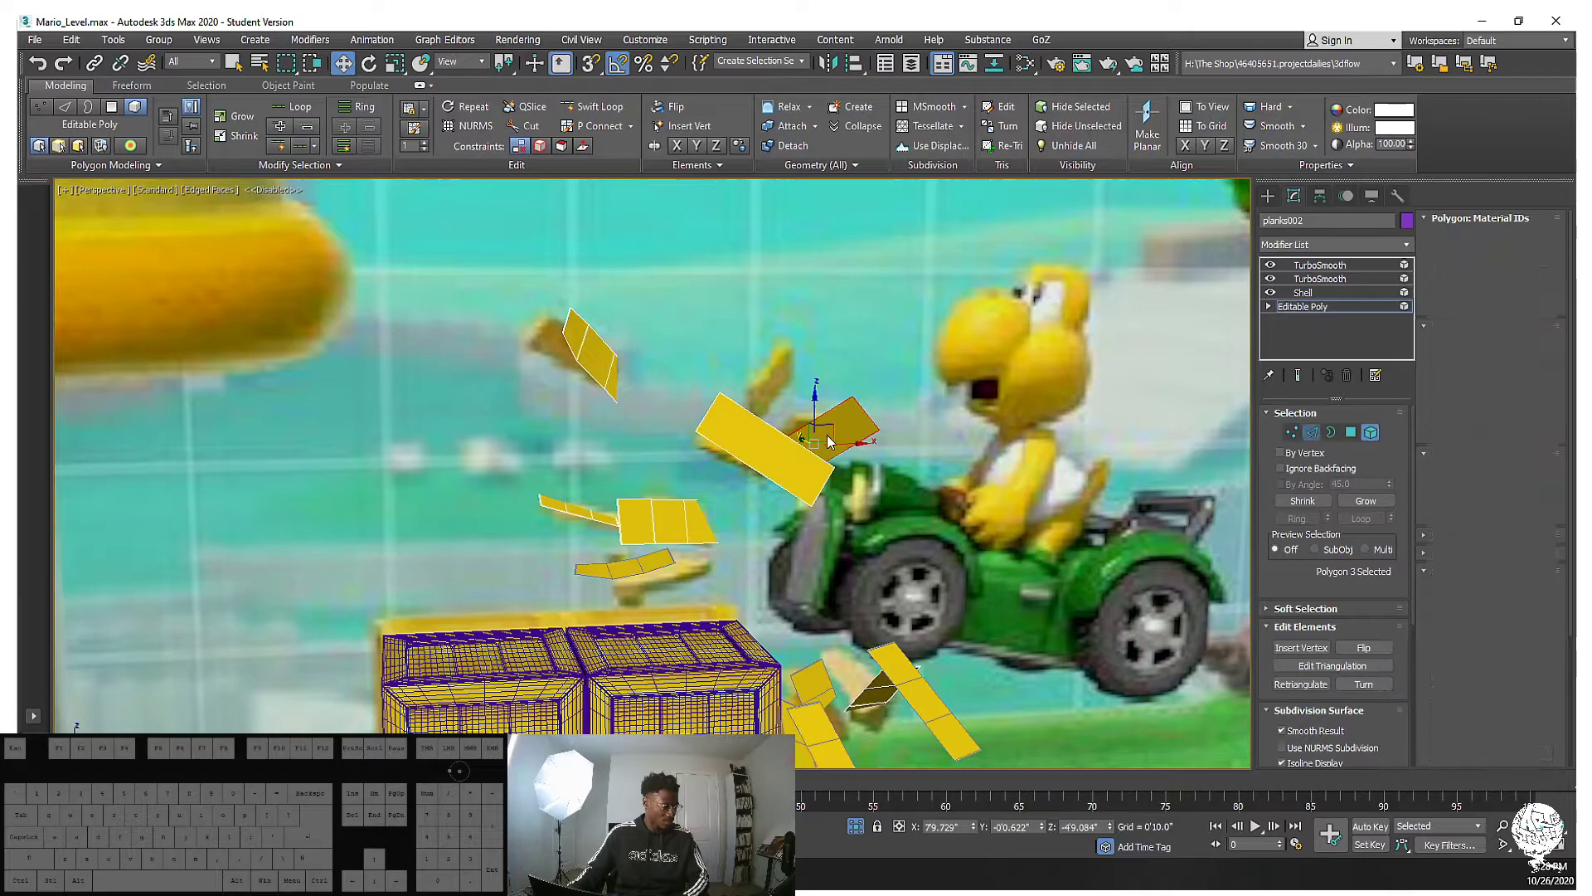
{"action": "left_click_drag", "start_coordinate": [824, 398], "coordinate": [847, 450]}
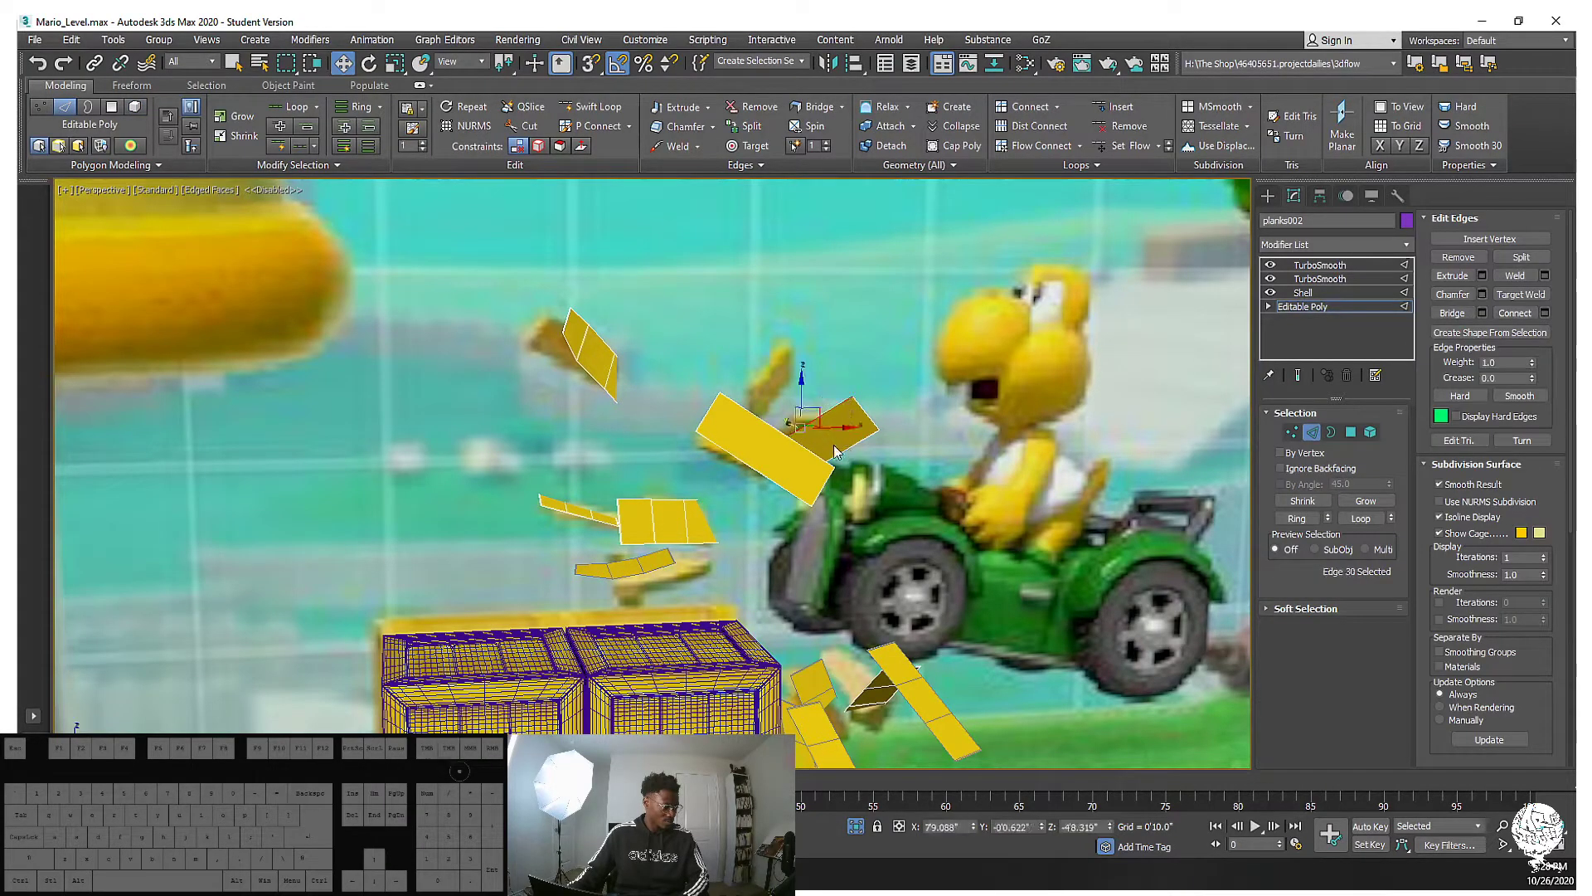
{"action": "left_click", "coordinate": [767, 424], "text": "ctrl"}
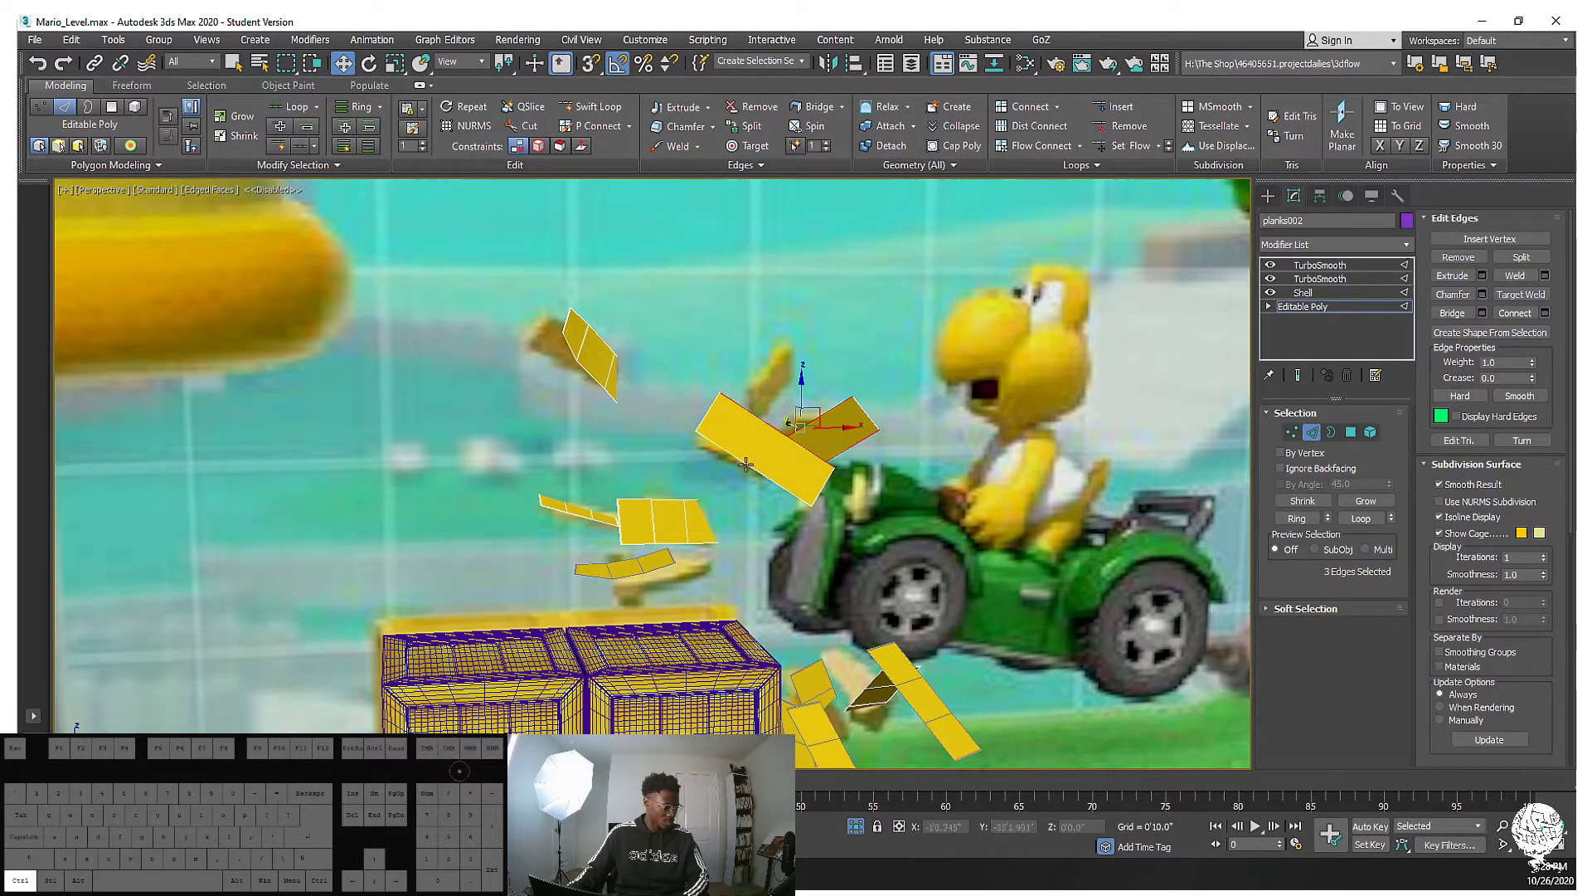
{"action": "right_click", "coordinate": [766, 518]}
{"action": "left_click", "coordinate": [607, 565]}
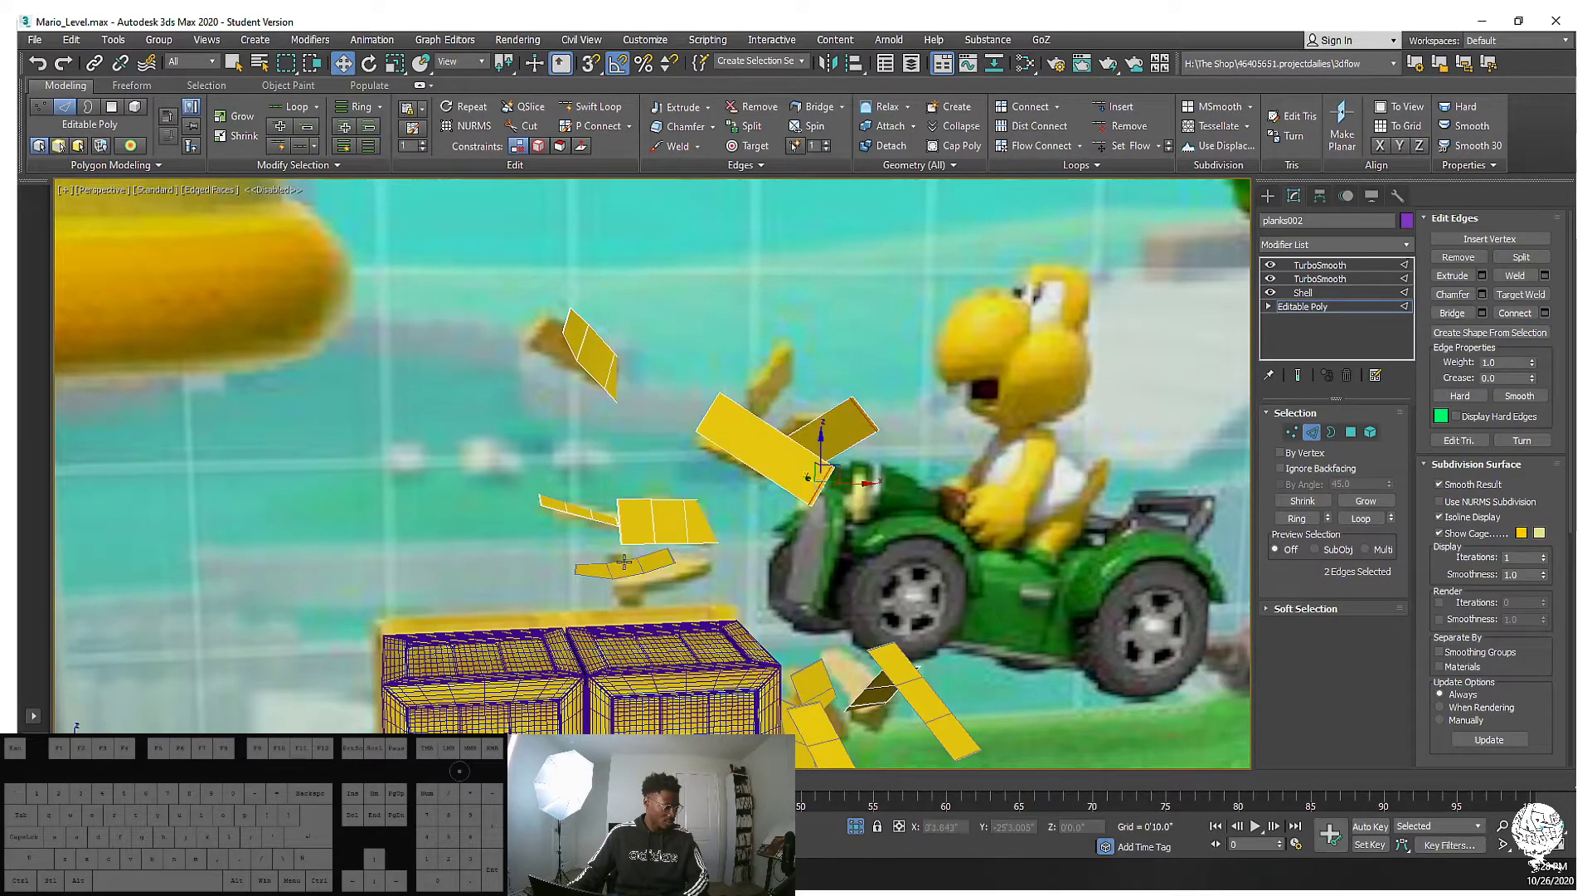
{"action": "left_click", "coordinate": [763, 482], "text": "ctrl"}
{"action": "right_click", "coordinate": [753, 468]}
{"action": "left_click", "coordinate": [611, 524]}
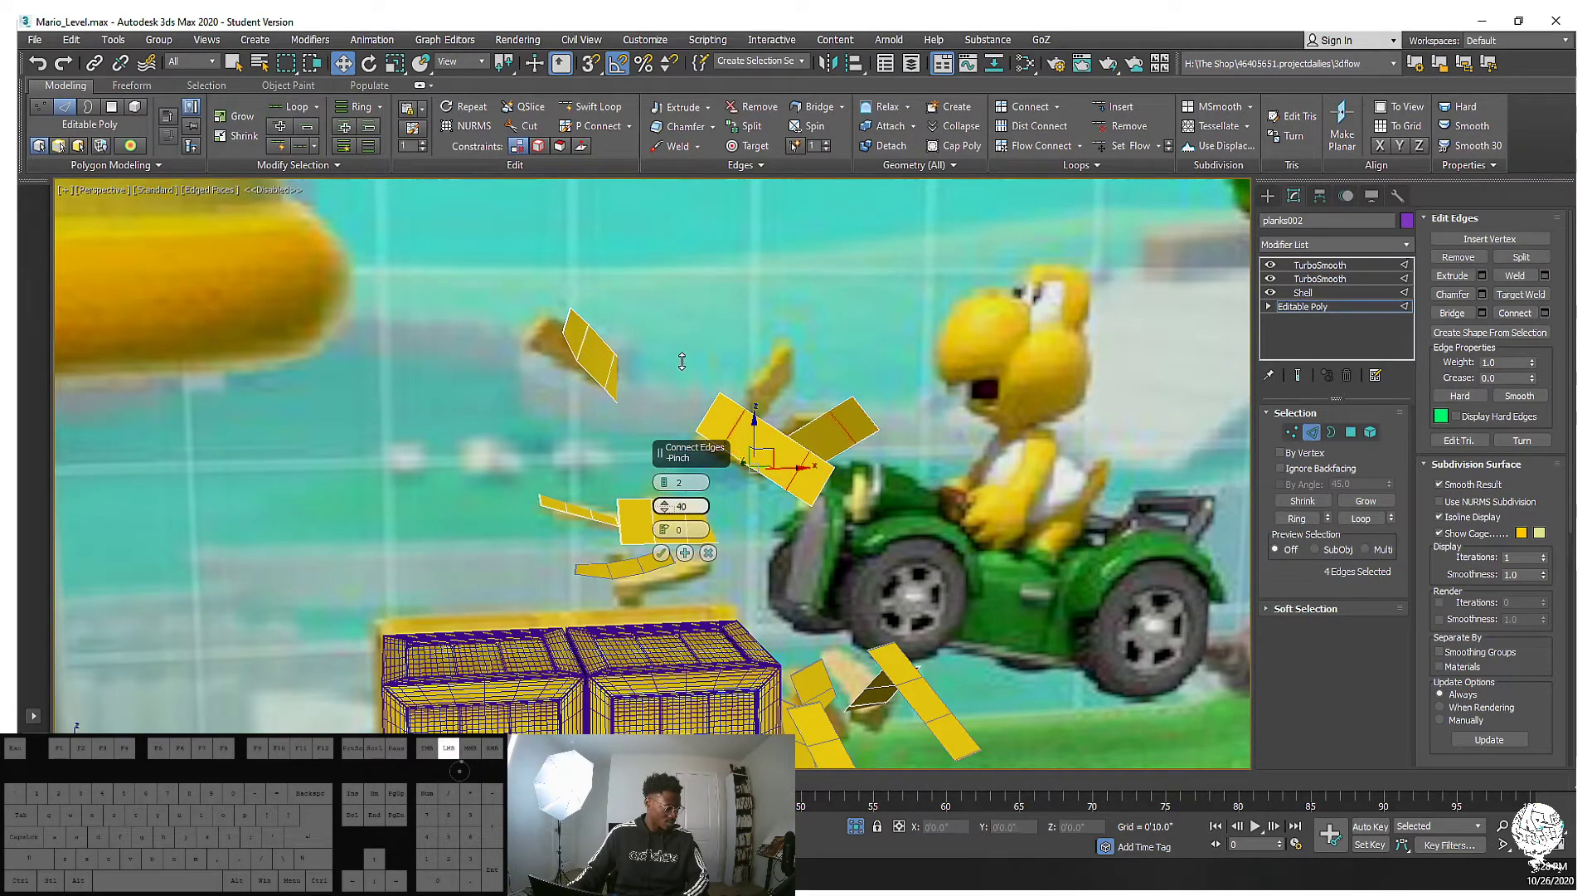
{"action": "left_click", "coordinate": [660, 552]}
Return the planks to their top TurboSmooth level, deselect them, hide edged faces, and review the debris against the reference
{"action": "left_click", "coordinate": [1320, 265]}
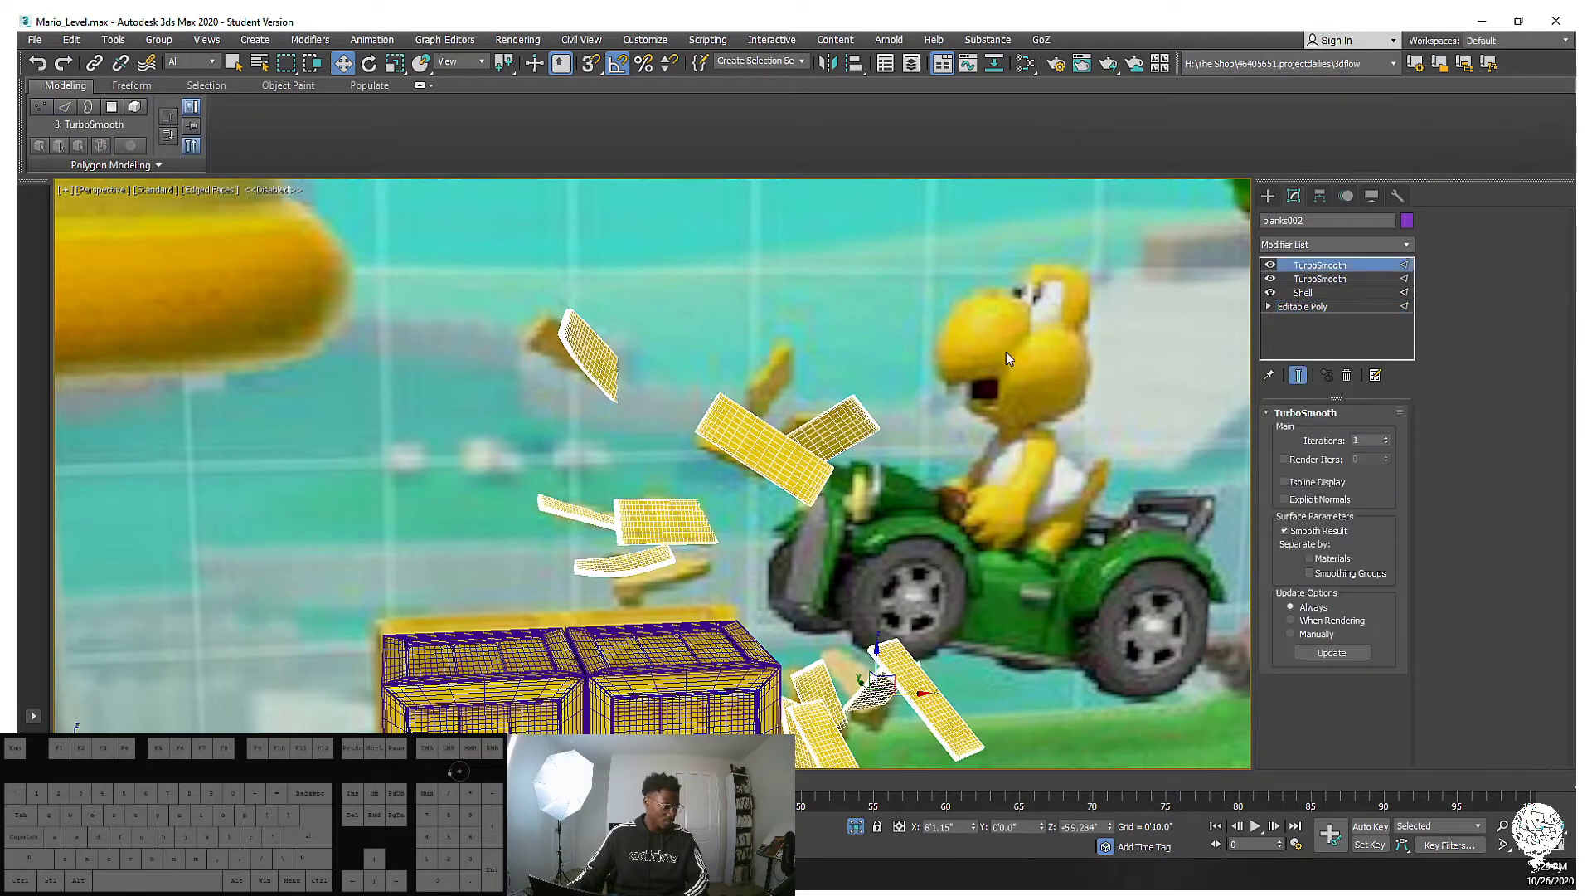
{"action": "left_click", "coordinate": [867, 498]}
{"action": "scroll", "coordinate": [903, 403], "scroll_direction": "down", "scroll_amount": 5}
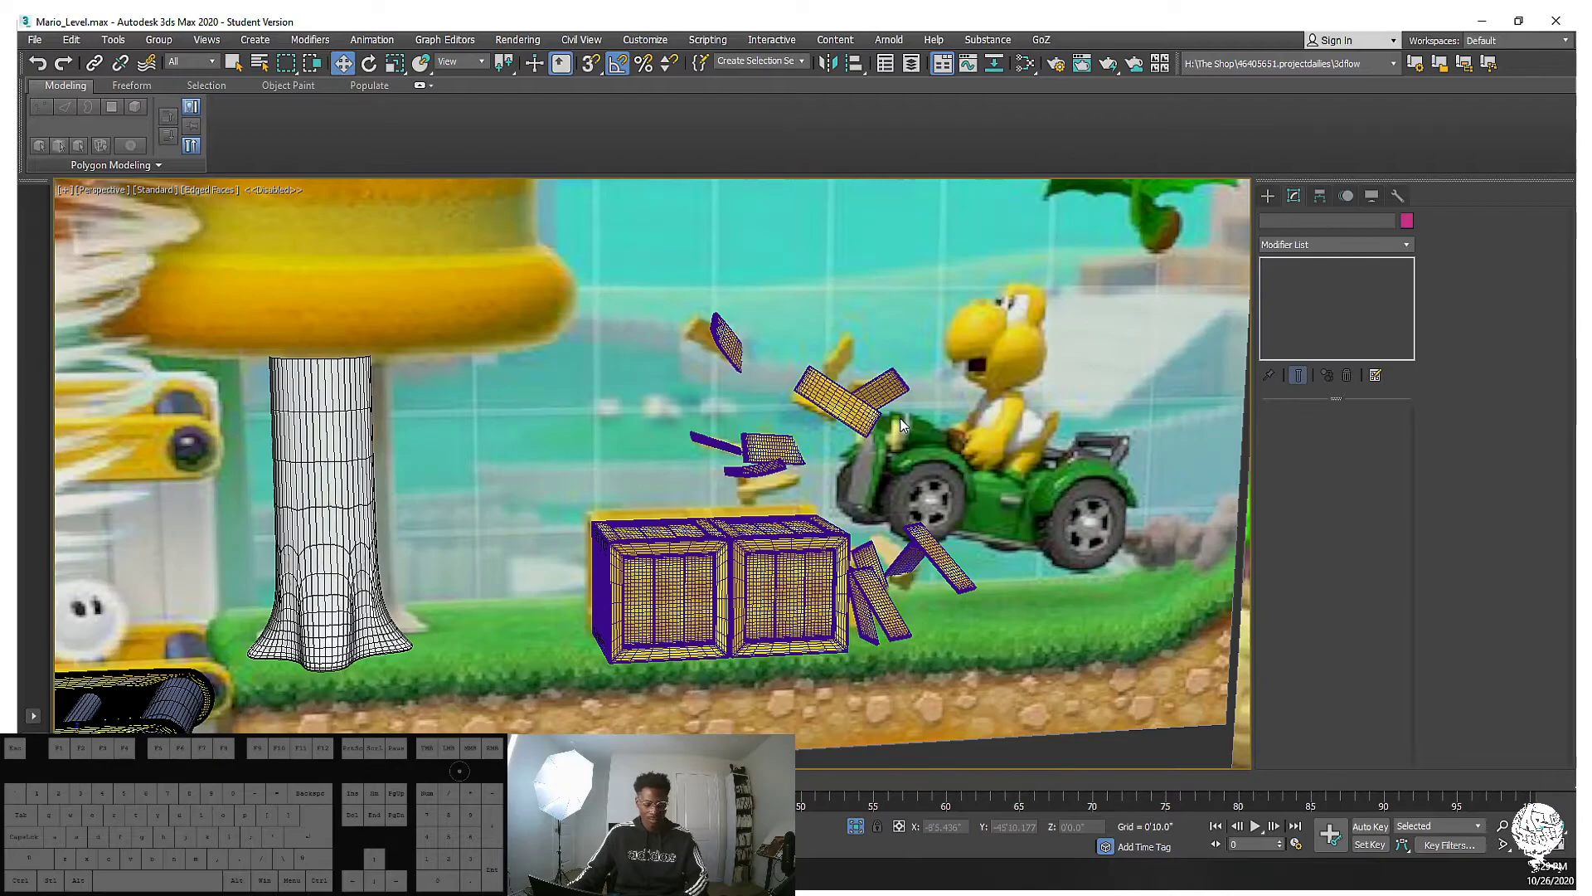
{"action": "key", "text": "F4"}
{"action": "mouse_move", "coordinate": [889, 421]}
{"action": "middle_mouse_down"}
{"action": "mouse_move", "coordinate": [863, 330]}
{"action": "mouse_move", "coordinate": [765, 338]}
{"action": "mouse_move", "coordinate": [794, 349]}
{"action": "mouse_move", "coordinate": [813, 391]}
{"action": "mouse_move", "coordinate": [860, 348]}
{"action": "mouse_move", "coordinate": [818, 331]}
{"action": "mouse_move", "coordinate": [809, 357]}
{"action": "mouse_move", "coordinate": [897, 496]}
{"action": "mouse_move", "coordinate": [858, 344]}
{"action": "mouse_move", "coordinate": [915, 382]}
{"action": "mouse_move", "coordinate": [811, 380]}
{"action": "mouse_move", "coordinate": [909, 384]}
{"action": "mouse_move", "coordinate": [966, 359]}
{"action": "mouse_move", "coordinate": [899, 352]}
{"action": "mouse_move", "coordinate": [838, 451]}
{"action": "mouse_move", "coordinate": [960, 430]}
{"action": "mouse_move", "coordinate": [875, 404]}
{"action": "middle_mouse_up"}
{"action": "scroll", "coordinate": [881, 358], "scroll_direction": "down", "scroll_amount": 4}
{"action": "scroll", "coordinate": [918, 405], "scroll_direction": "up", "scroll_amount": 4}
{"action": "scroll", "coordinate": [897, 496], "scroll_direction": "up", "scroll_amount": 5}
{"action": "scroll", "coordinate": [859, 344], "scroll_direction": "down", "scroll_amount": 3}
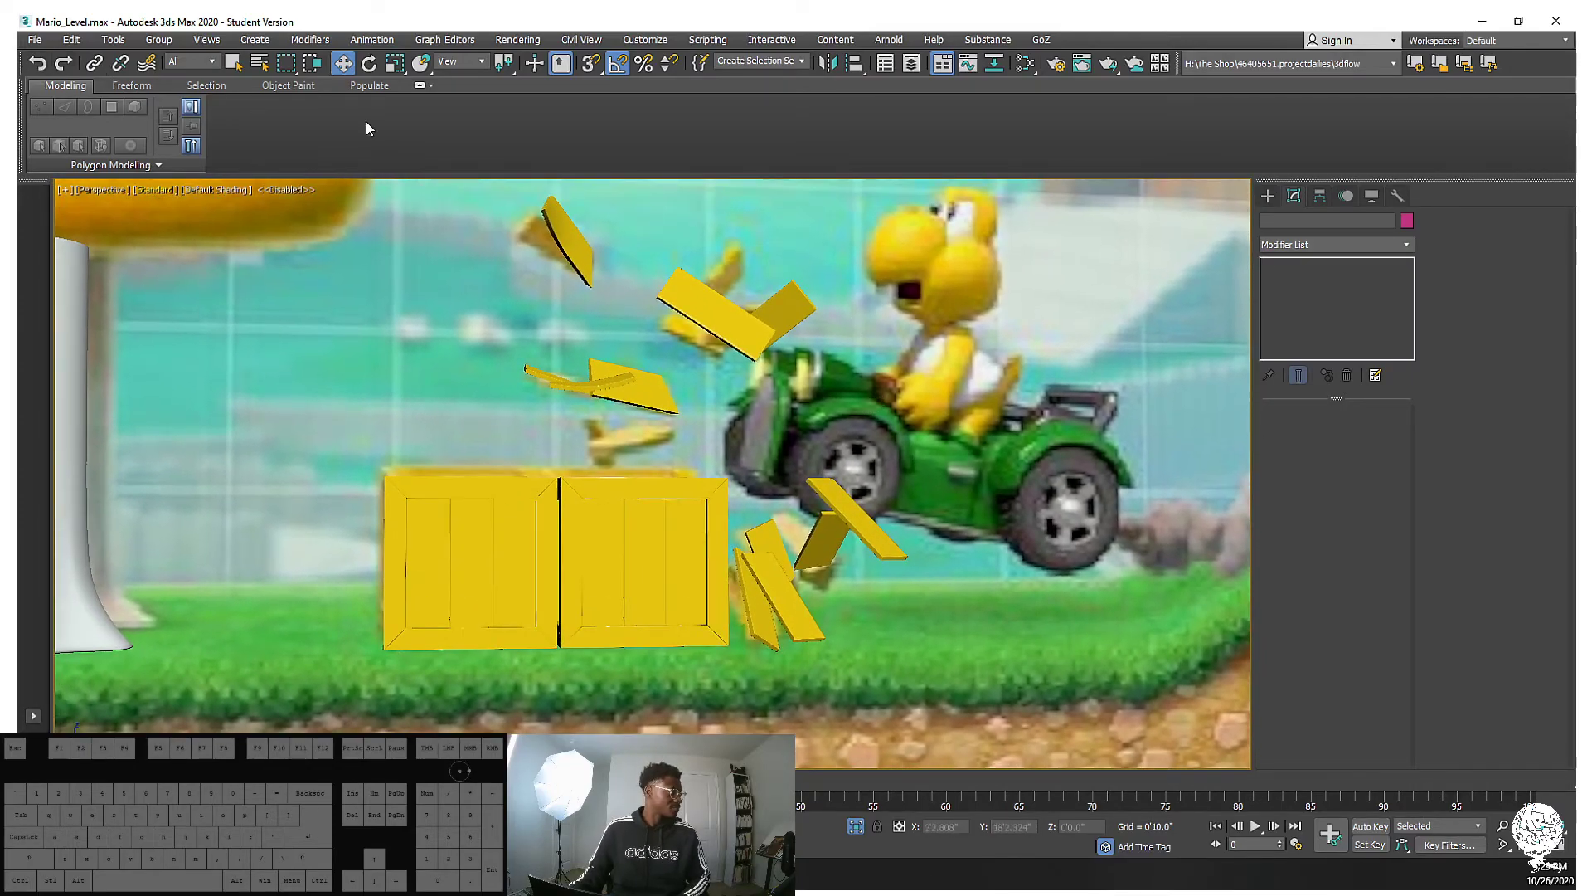